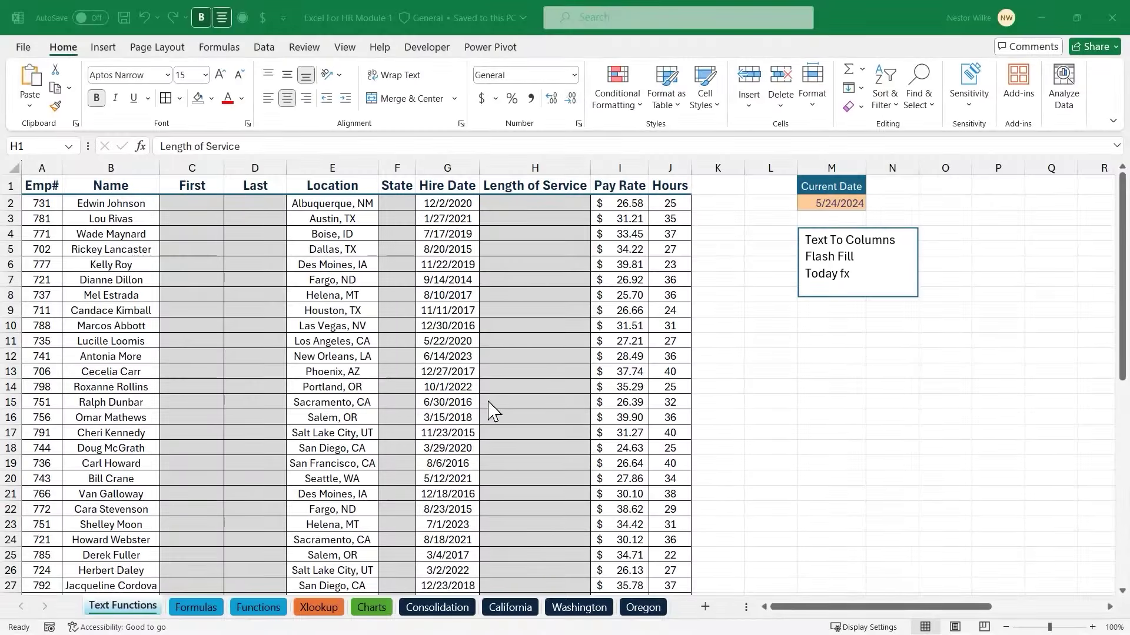
Annotate the Text Functions sheet, the lesson-topics note and the state sheets, then clear the marks.
left_click(182, 540)
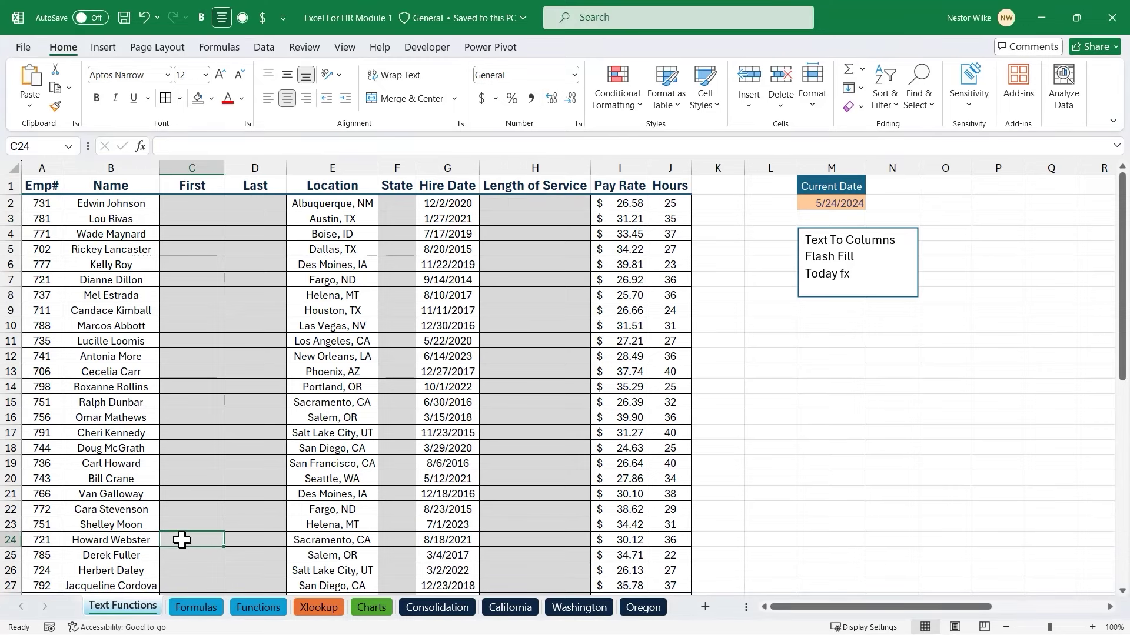
left_click_drag(137, 588, 182, 515)
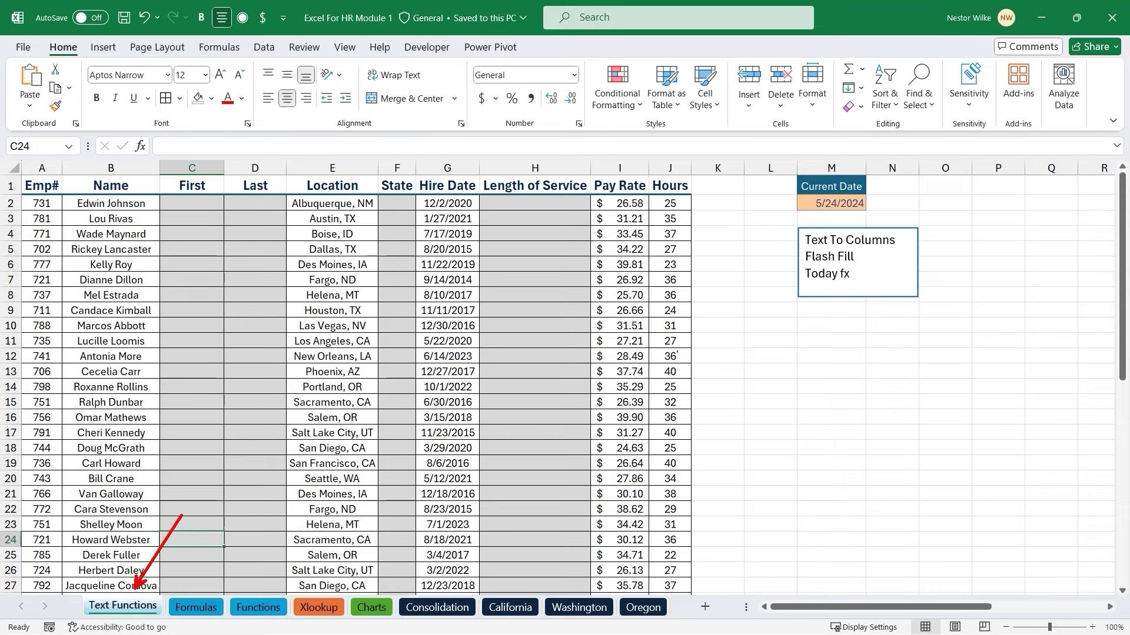
left_click_drag(792, 223, 931, 303)
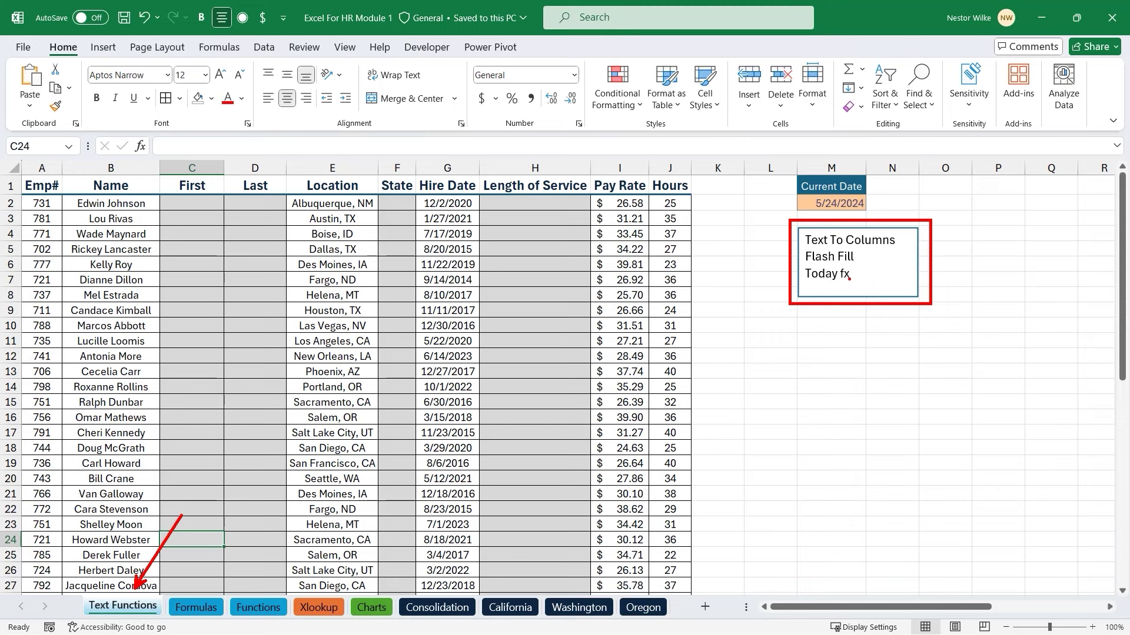
key("Escape")
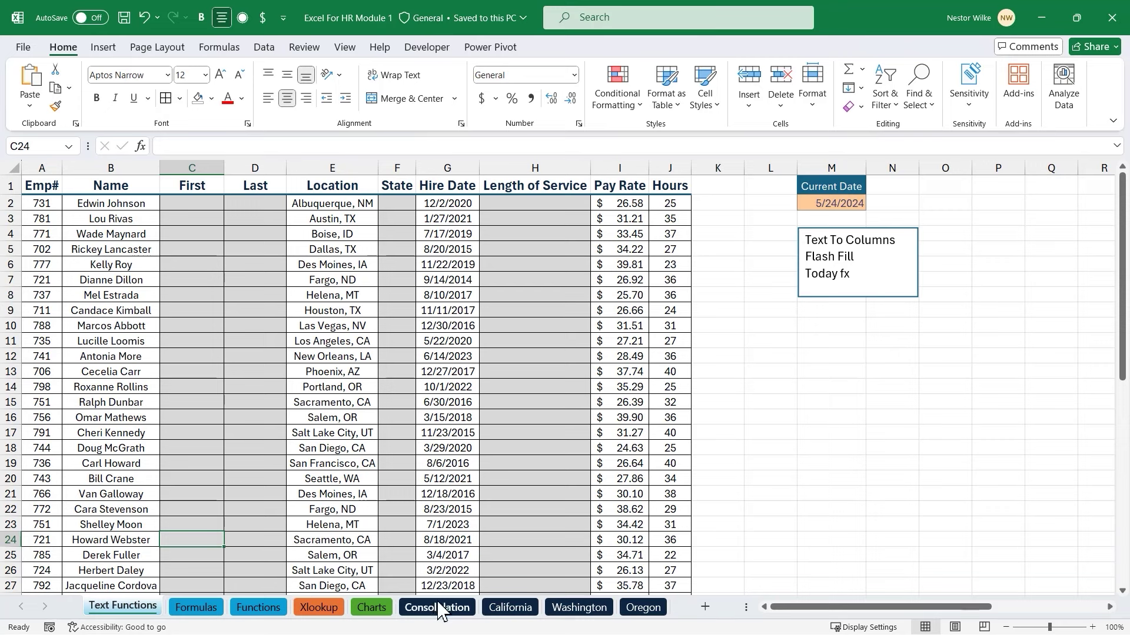
mouse_move(510, 590)
left_mouse_down()
mouse_move(650, 593)
mouse_move(492, 539)
mouse_move(439, 591)
left_mouse_up()
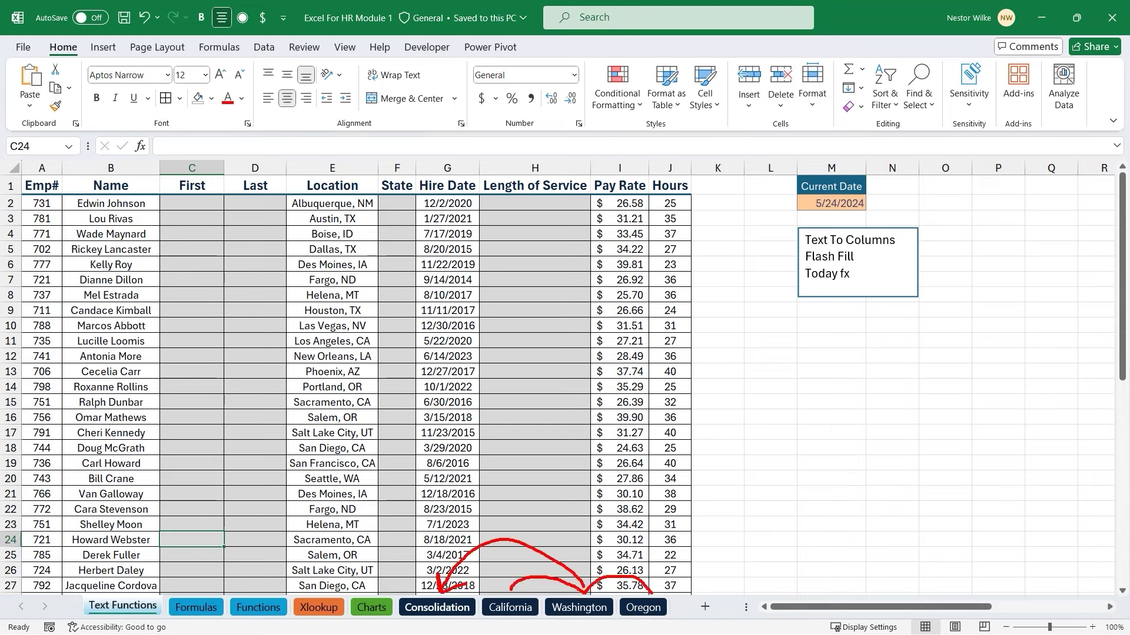
key("Escape")
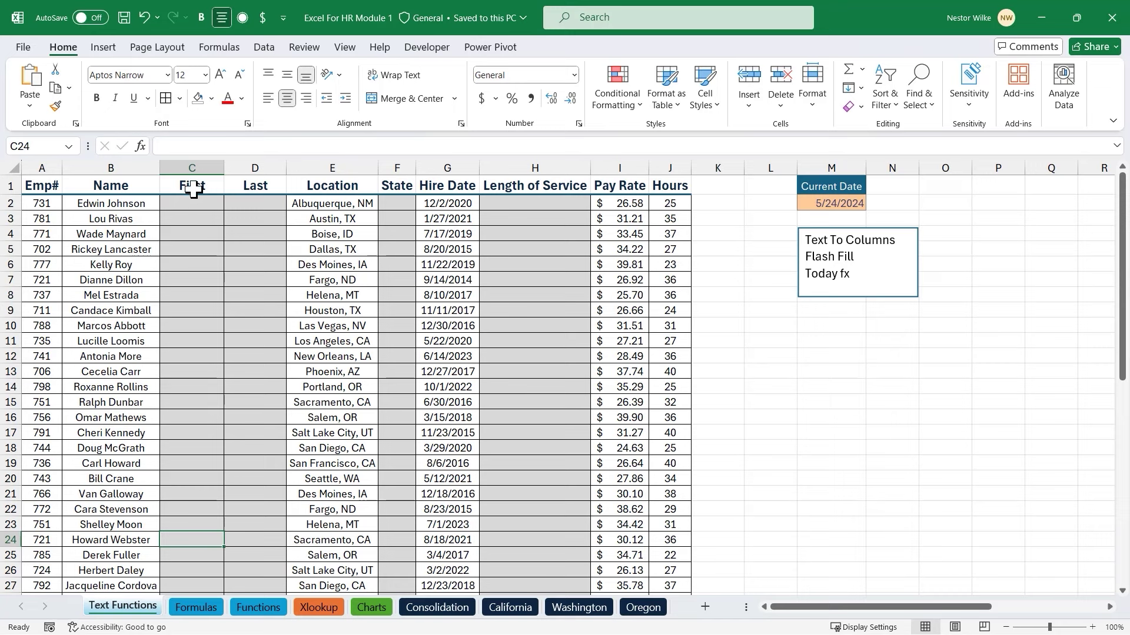
On the Data tab, select the employee names from B2 down to B51.
left_click(134, 205)
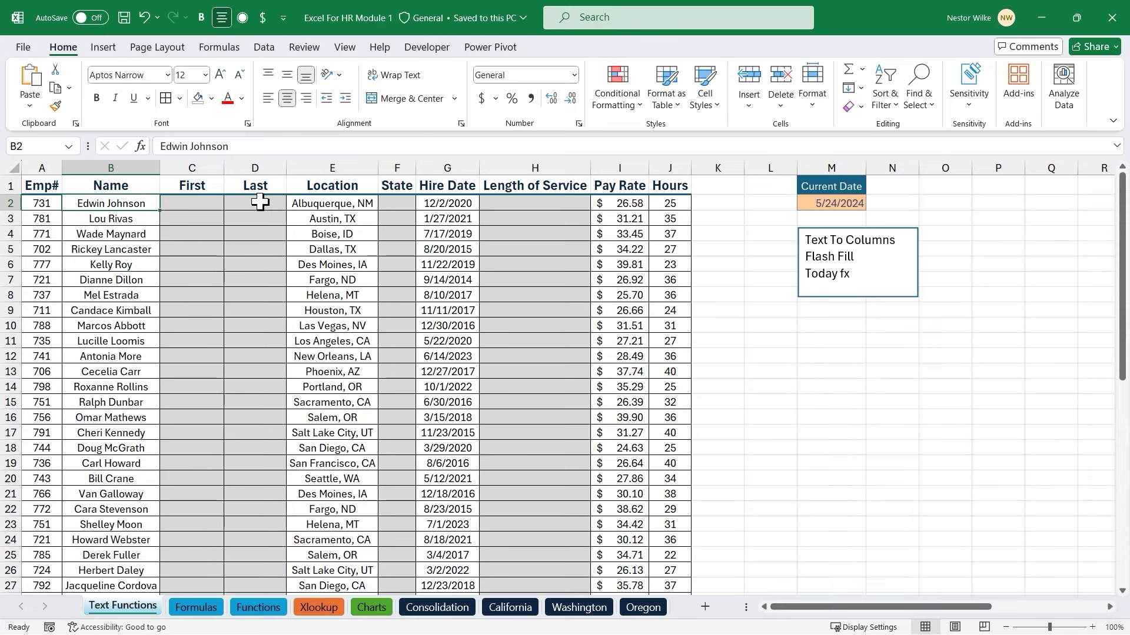
left_click(263, 50)
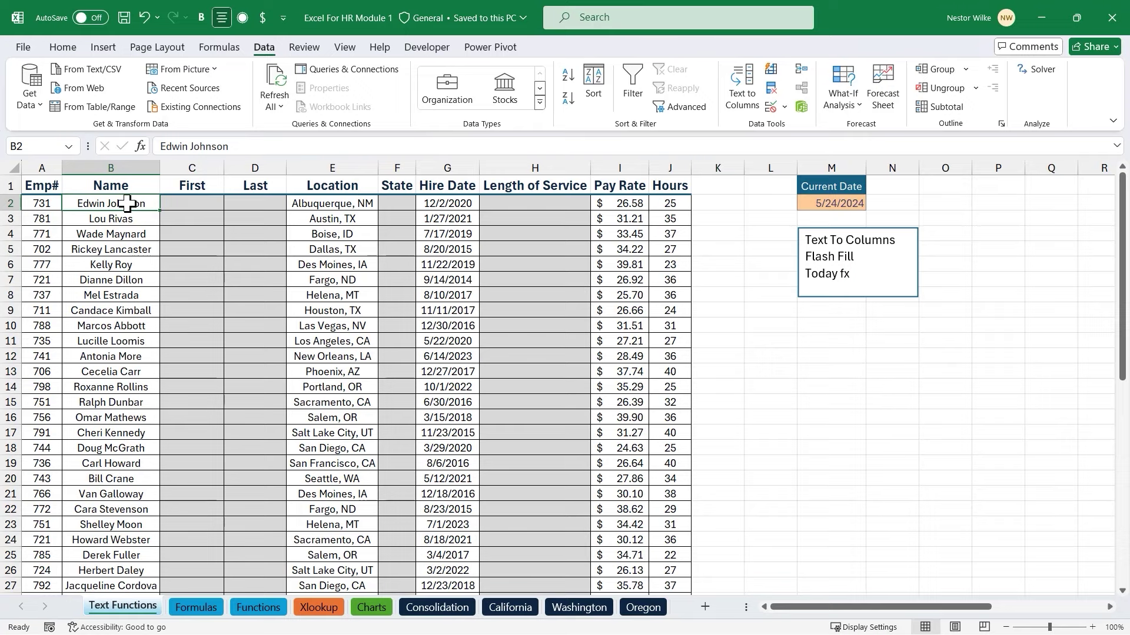
key("ctrl+shift+Down")
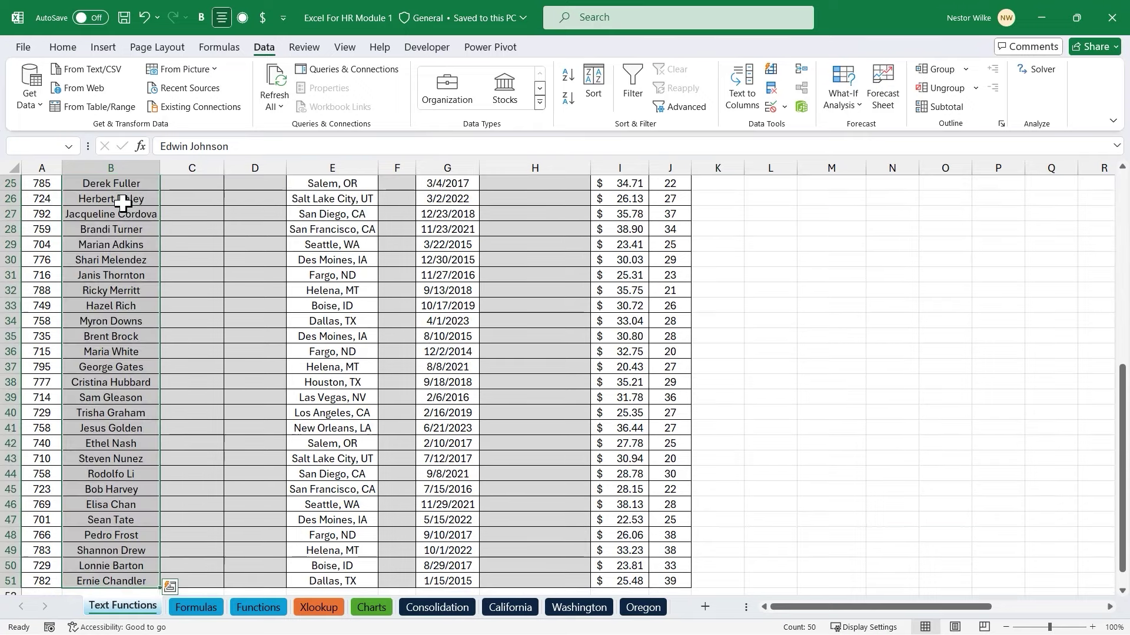
scroll(123, 203, "up", 8)
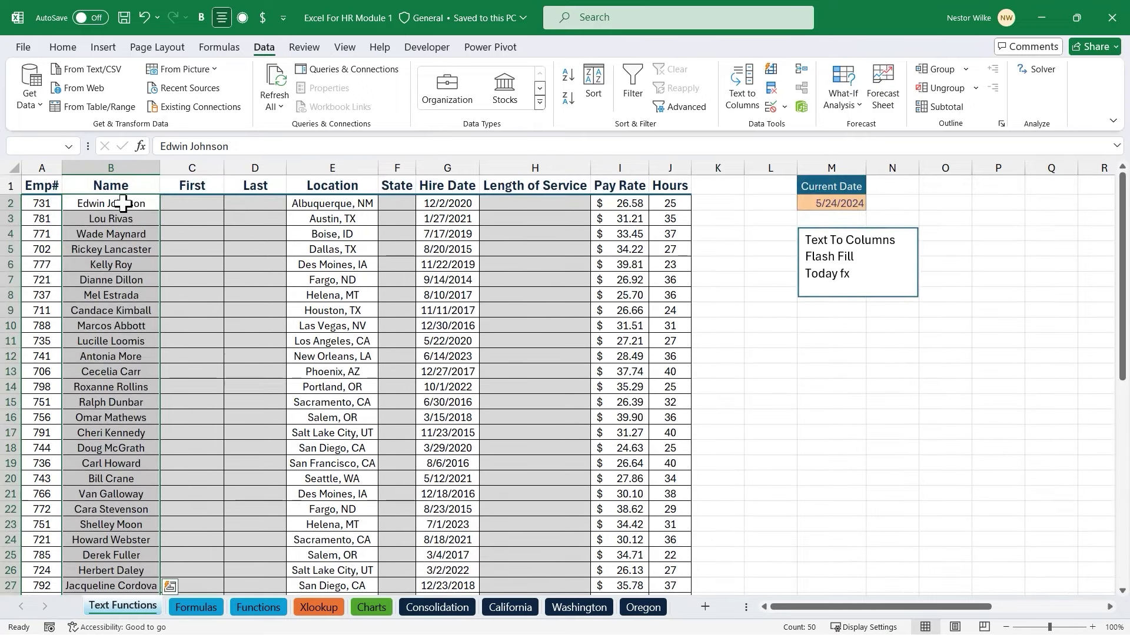
left_click(745, 93)
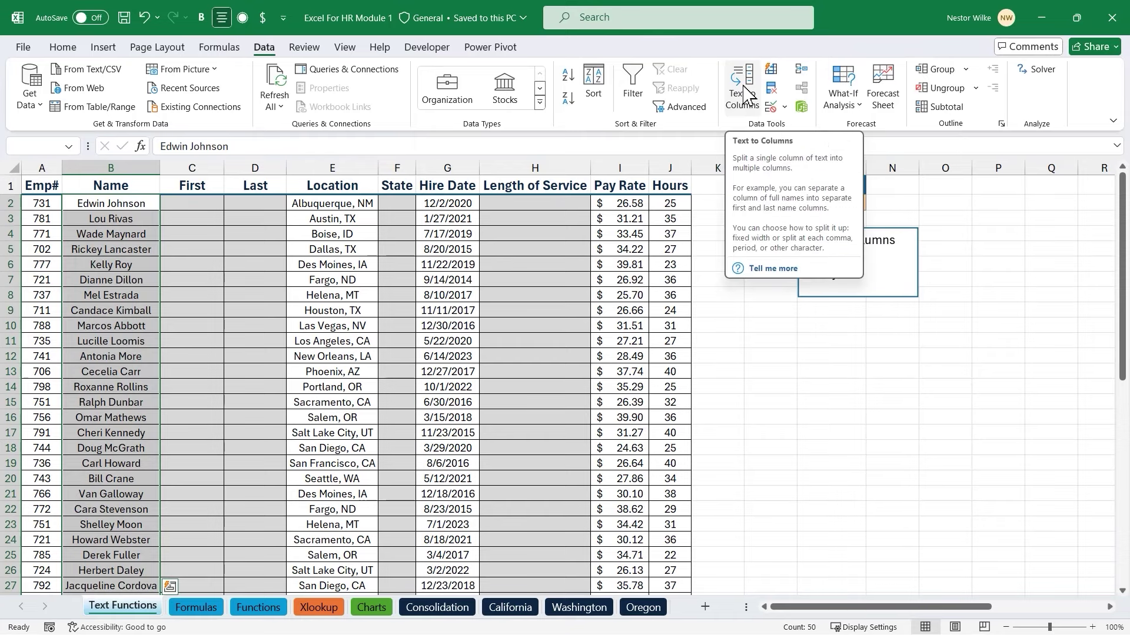
Launch Text to Columns for the selected names, keeping the Delimited data type.
left_click(745, 92)
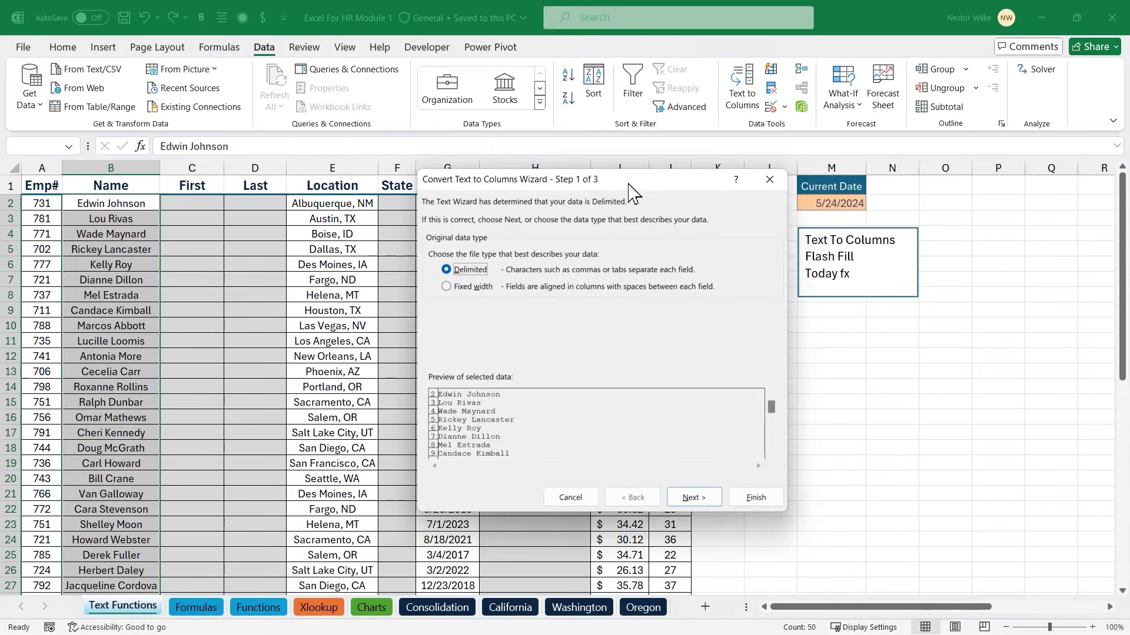
left_click_drag(650, 176, 730, 167)
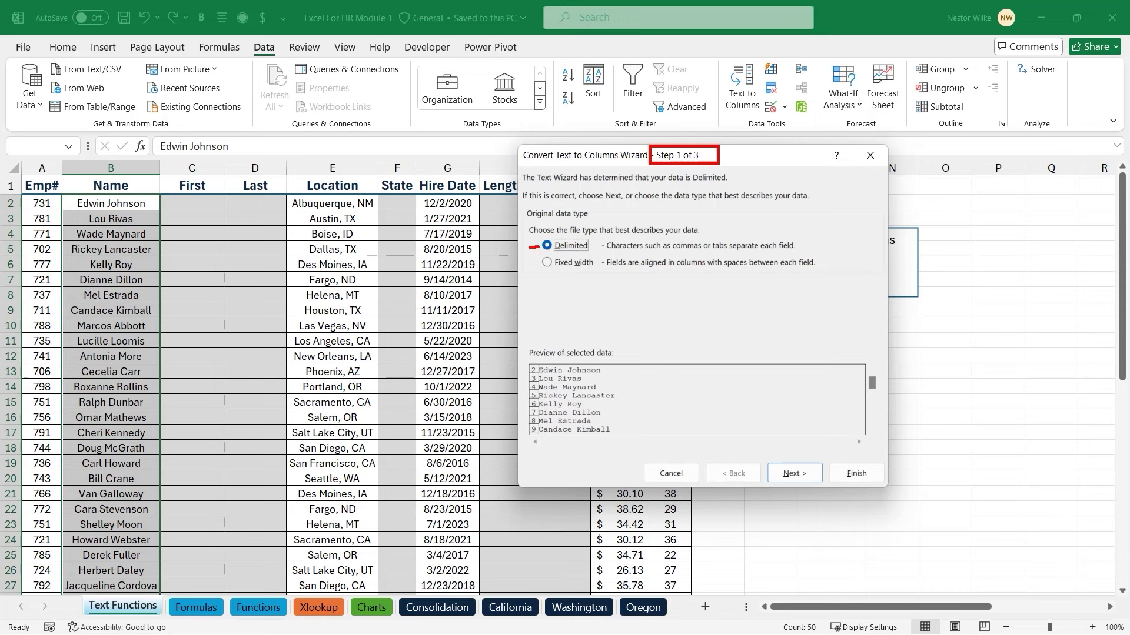
left_click_drag(543, 272, 531, 295)
key("Escape")
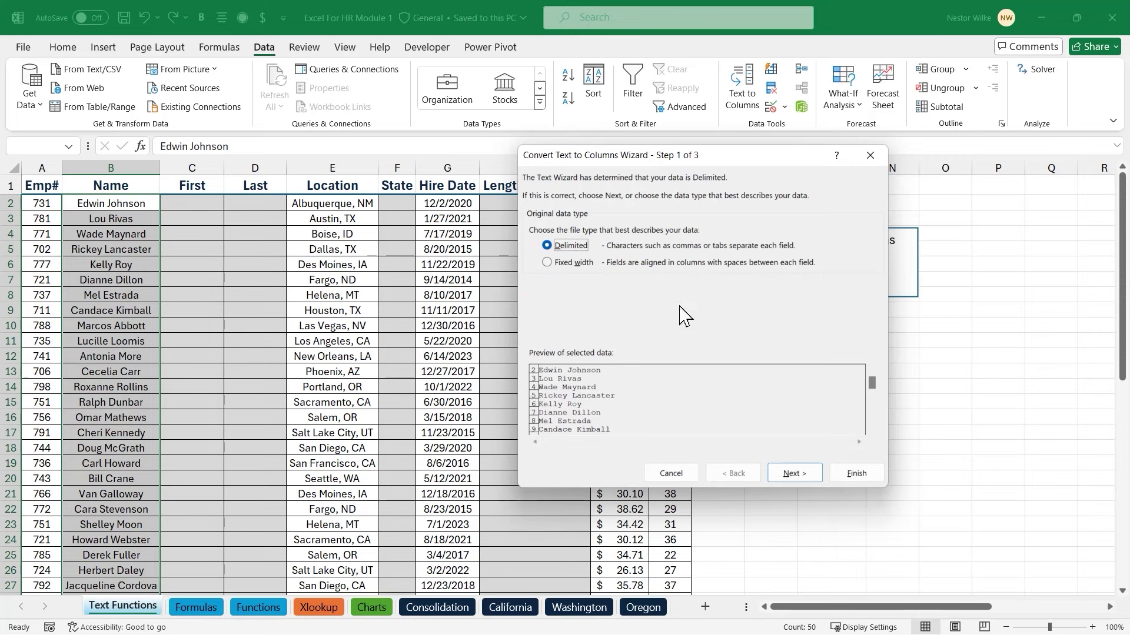
left_click(794, 474)
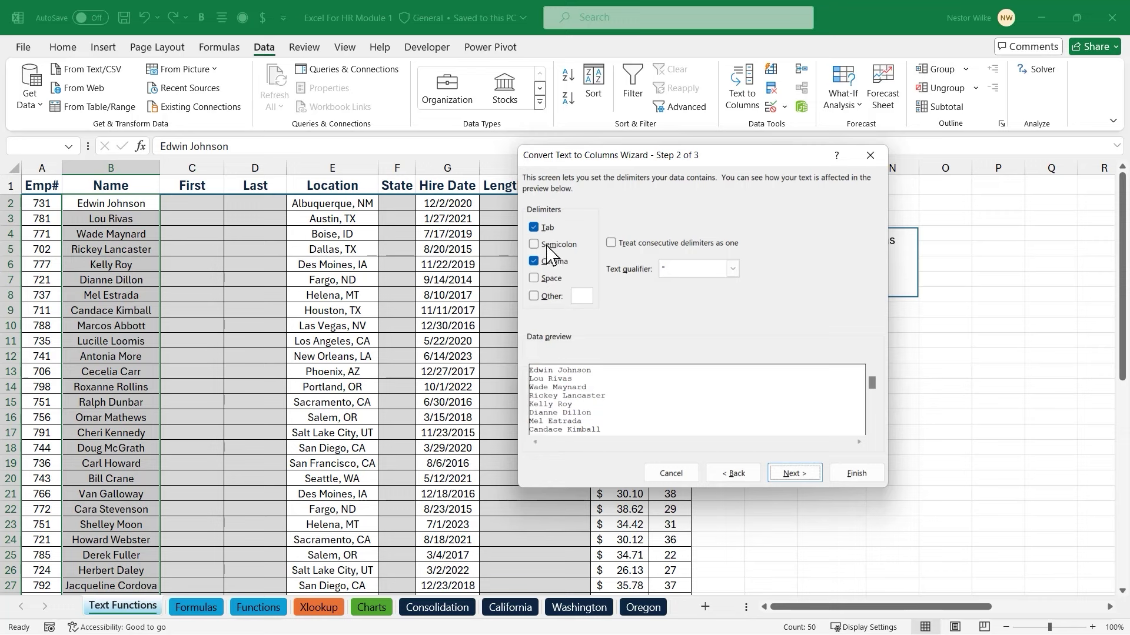
Split the names at Semicolon and Space delimiters and advance to step 3.
left_click(534, 262)
left_click(534, 244)
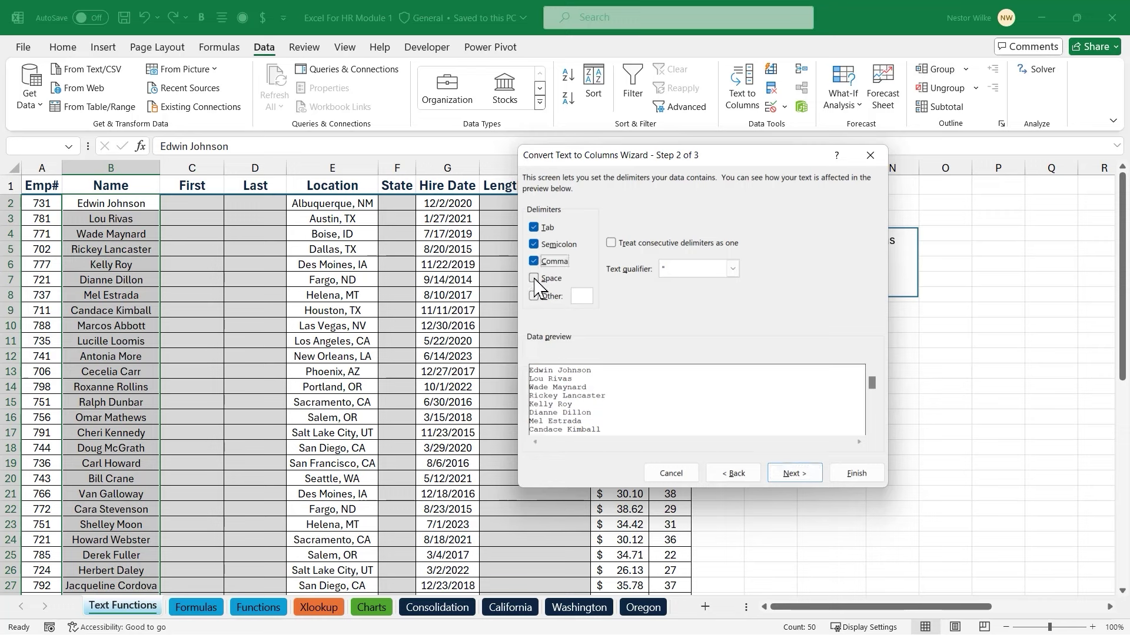
left_click(534, 278)
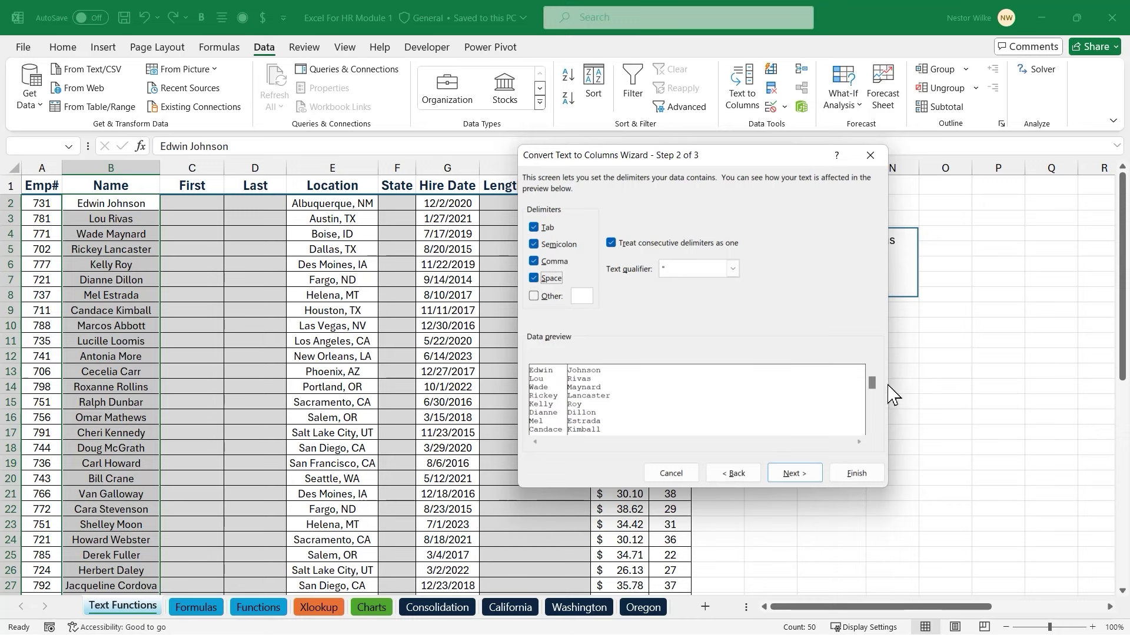
left_click(875, 422)
scroll(875, 426, "down", 3)
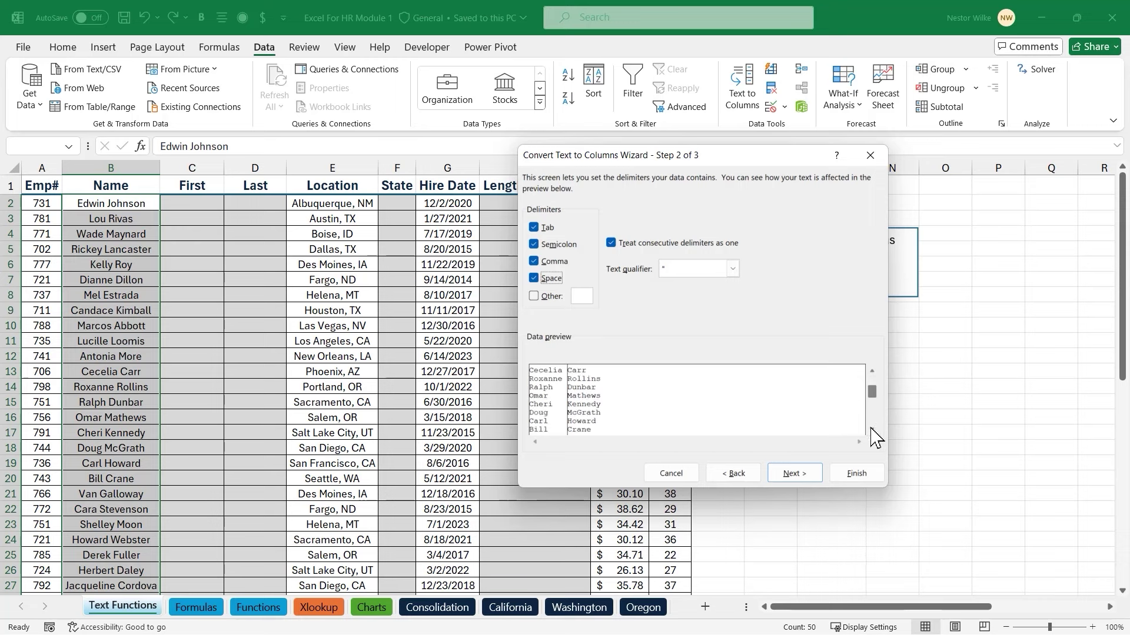
left_click(871, 429)
left_click(872, 429)
left_click(871, 429)
left_click(872, 429)
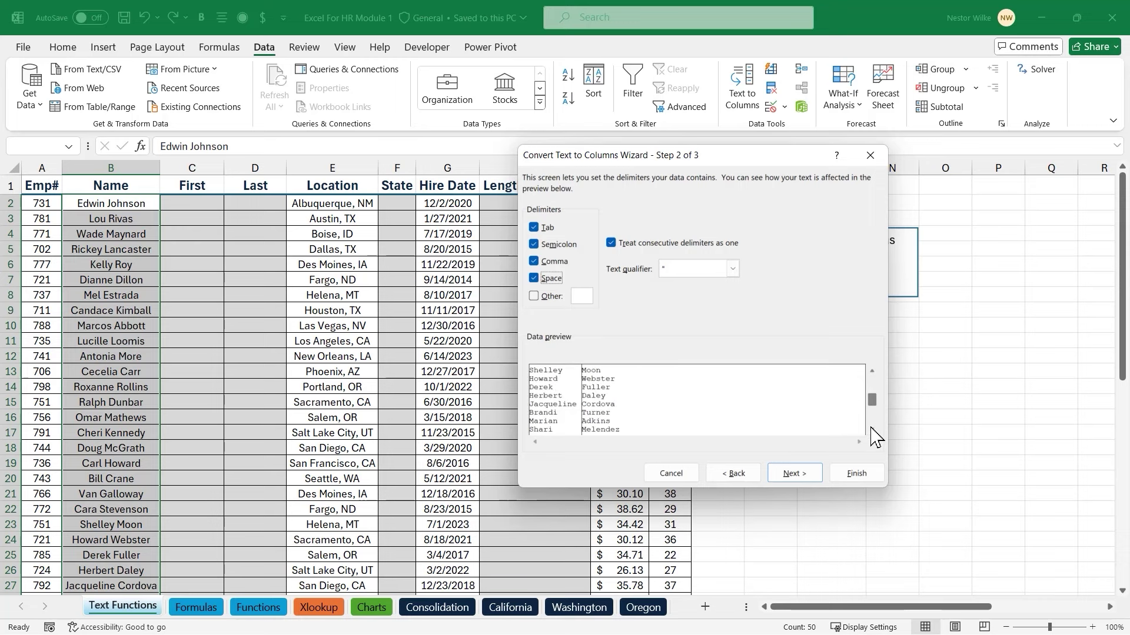
left_click(794, 473)
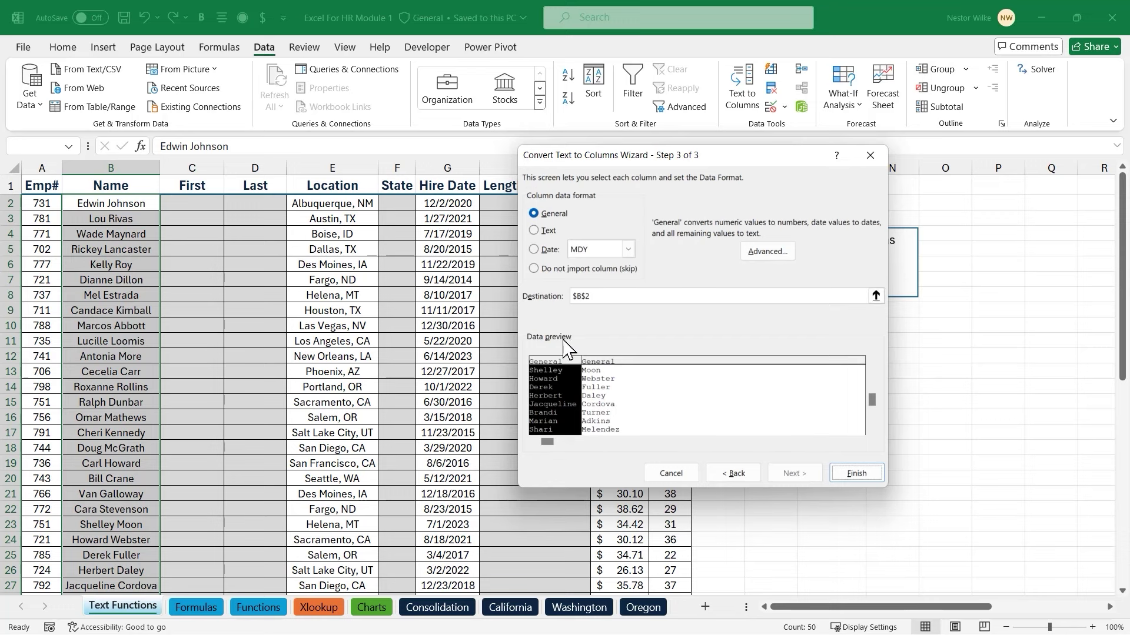
Change the split destination from $B$2 to $C$2 and finish the wizard.
left_click_drag(597, 295, 570, 303)
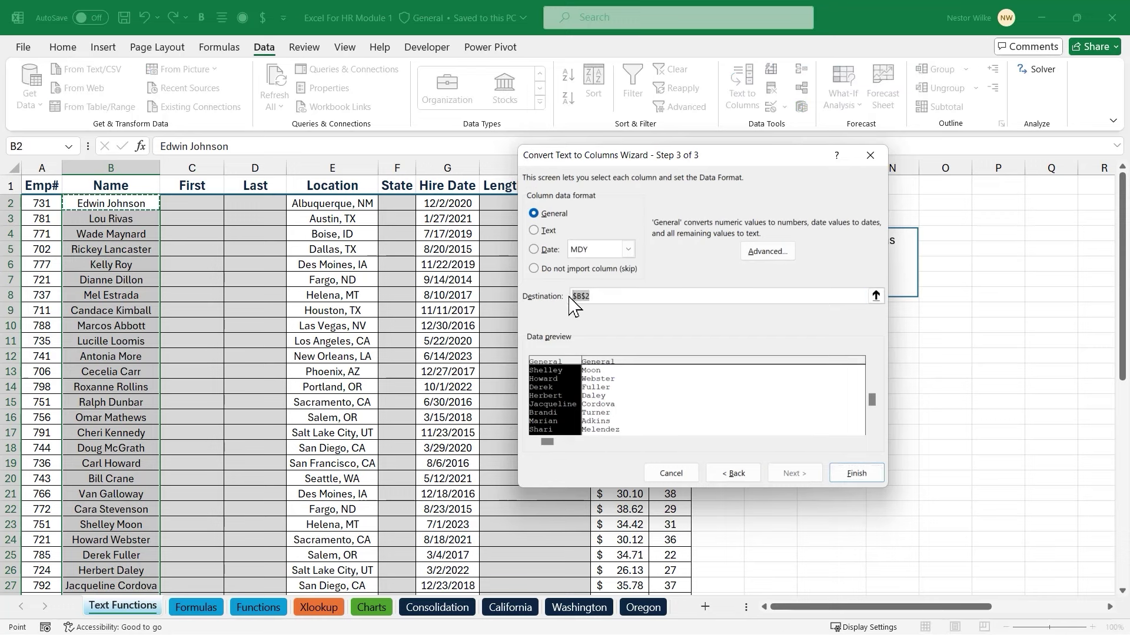
key("BackSpace")
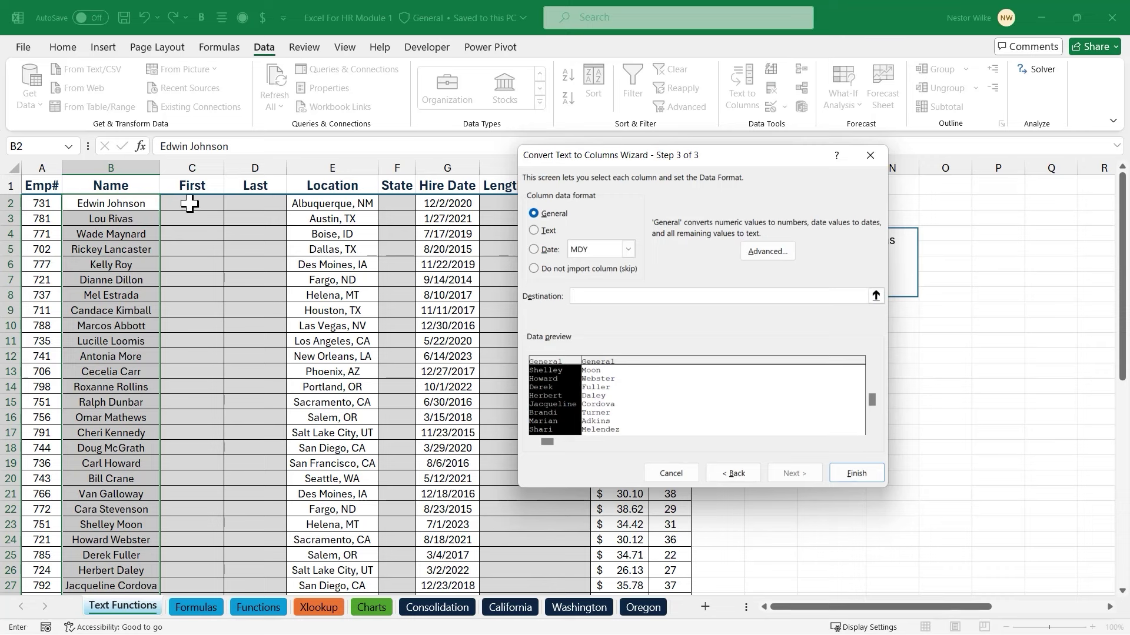
left_click(189, 203)
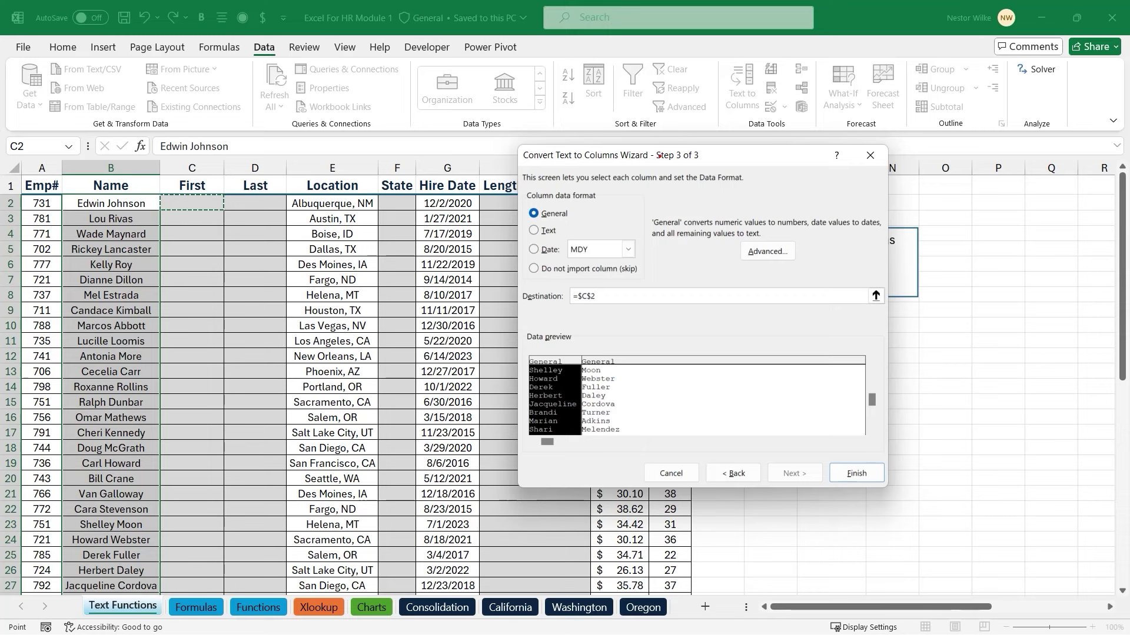
left_click_drag(859, 458, 899, 420)
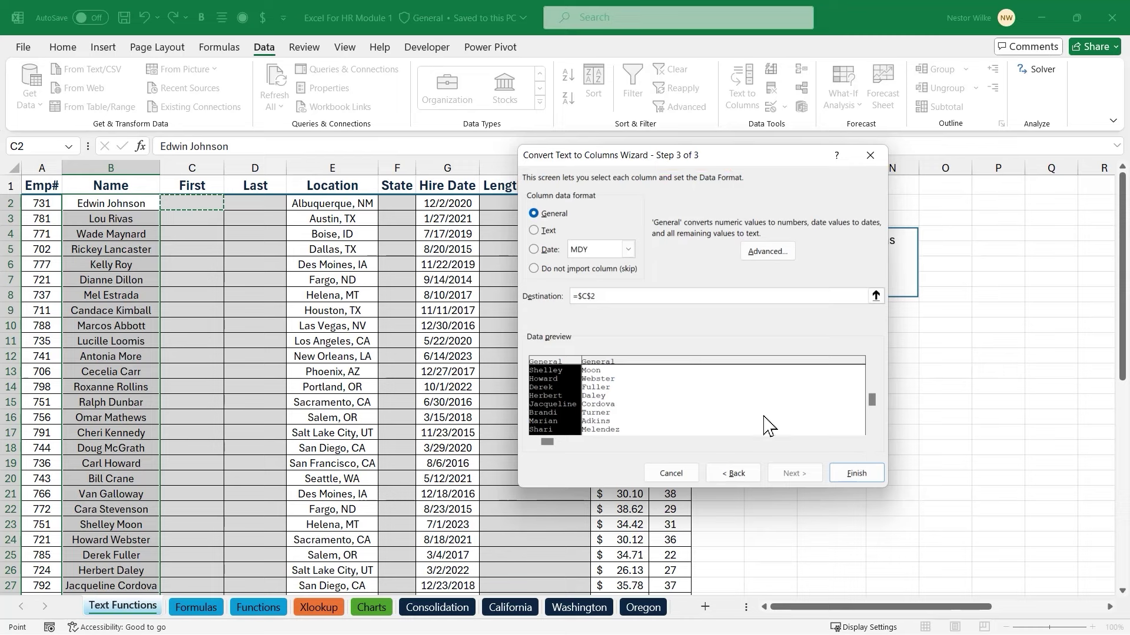
left_click(862, 472)
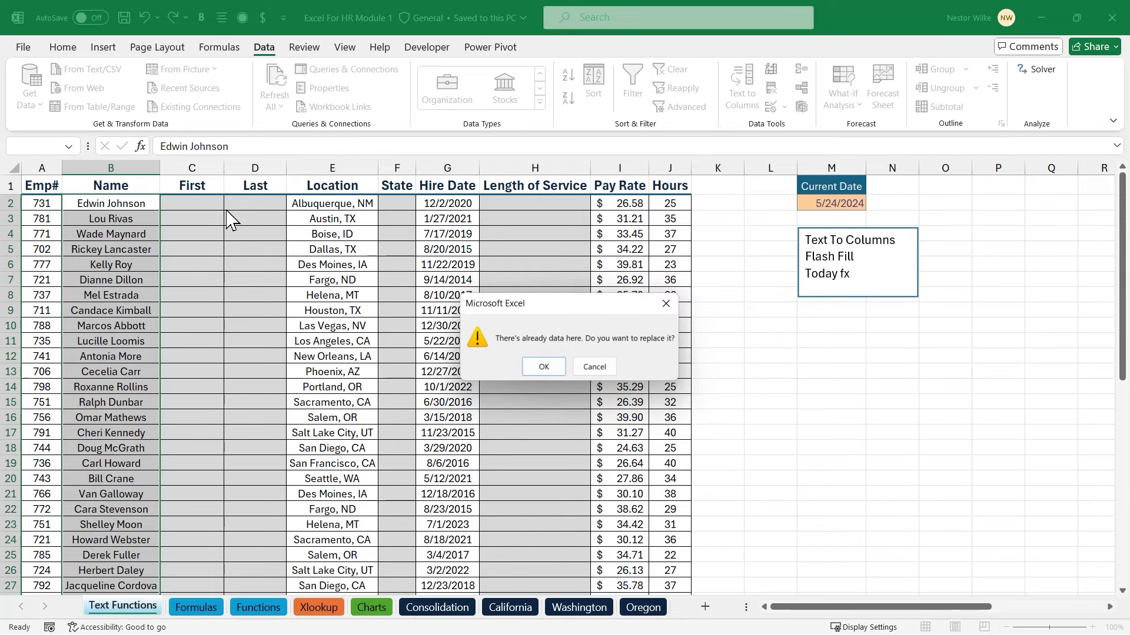
left_click(544, 367)
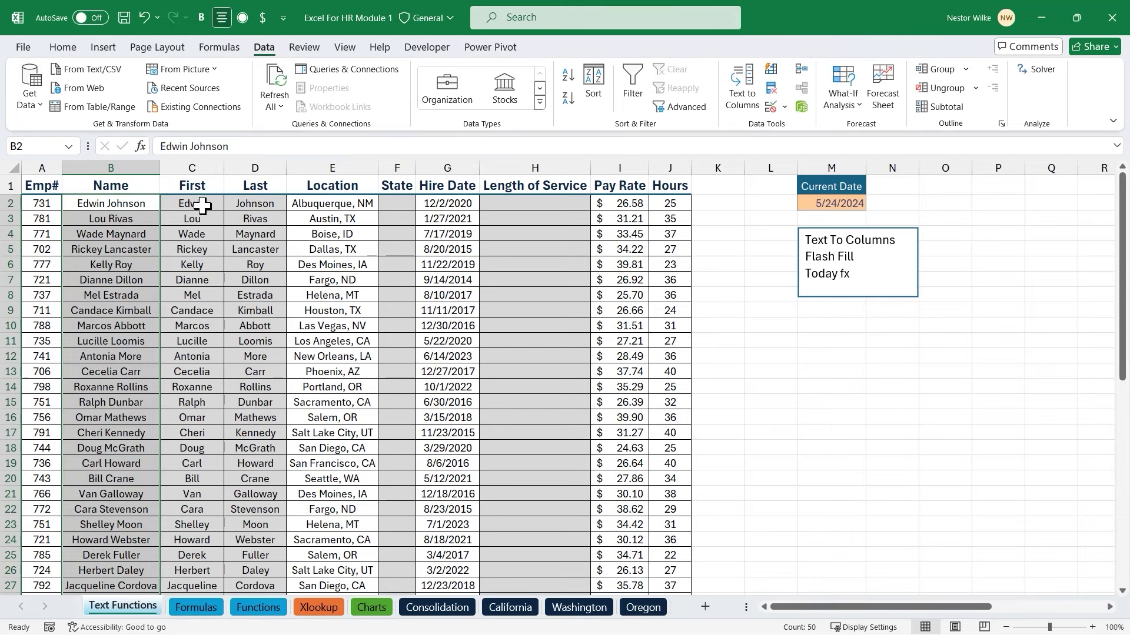
left_click(203, 205)
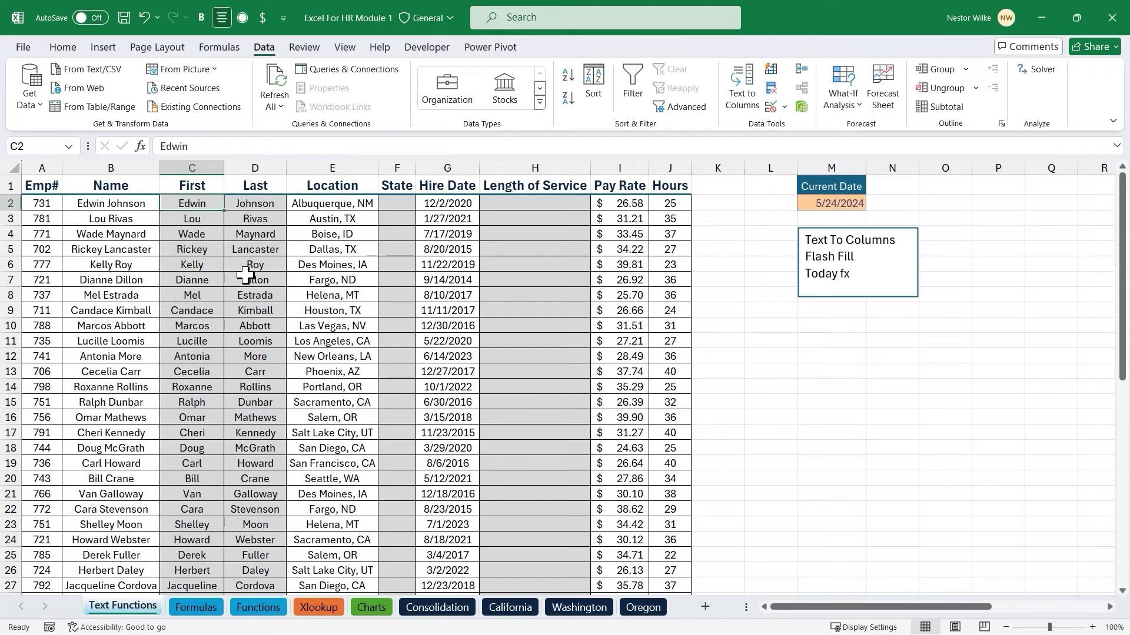
scroll(244, 279, "down", 6)
scroll(242, 285, "down", 3)
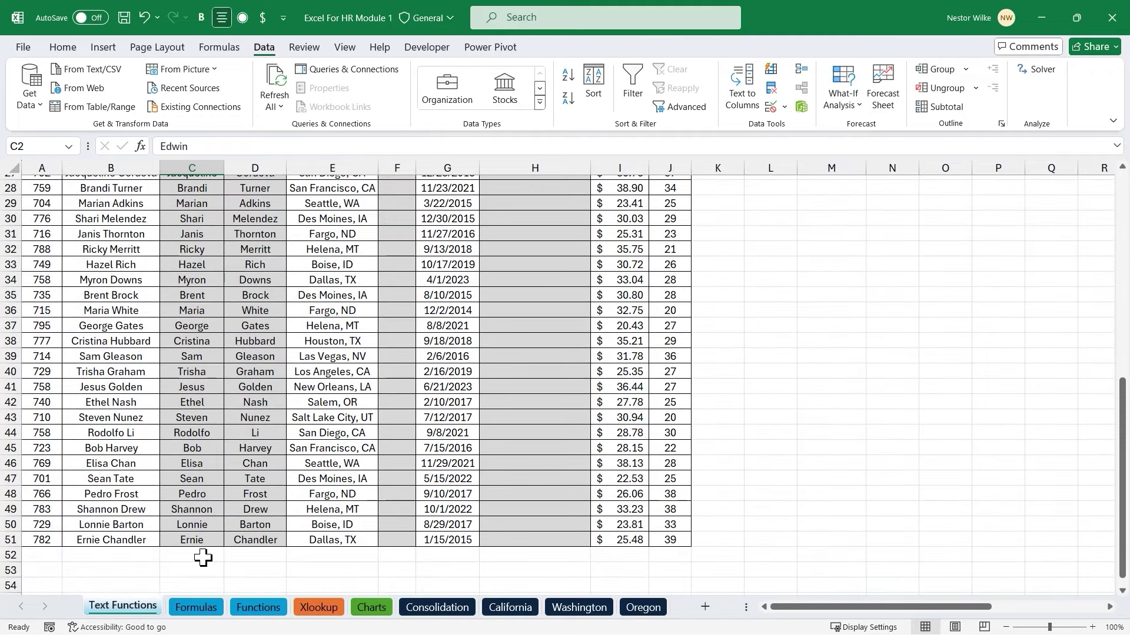
left_click(203, 540)
left_click(253, 538)
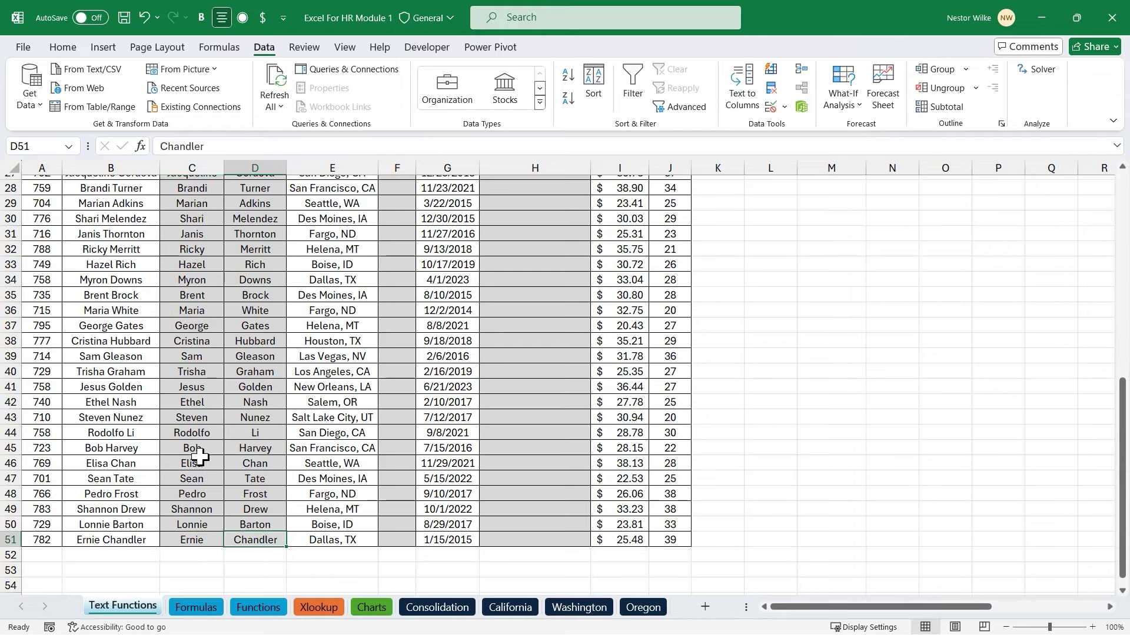
scroll(200, 456, "up", 9)
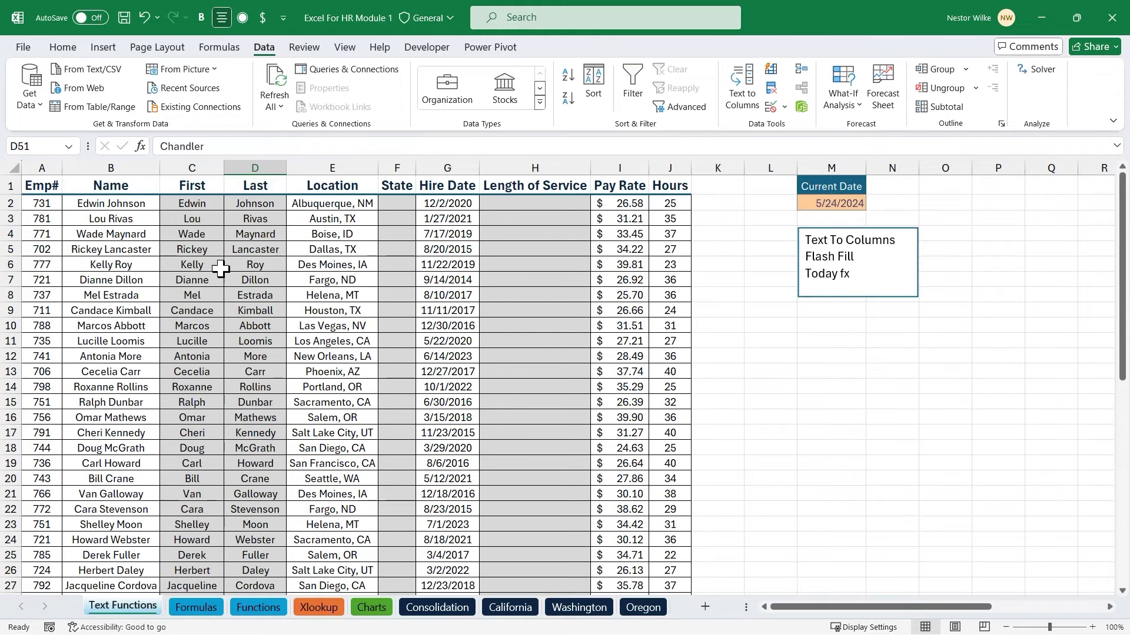
left_click(125, 204)
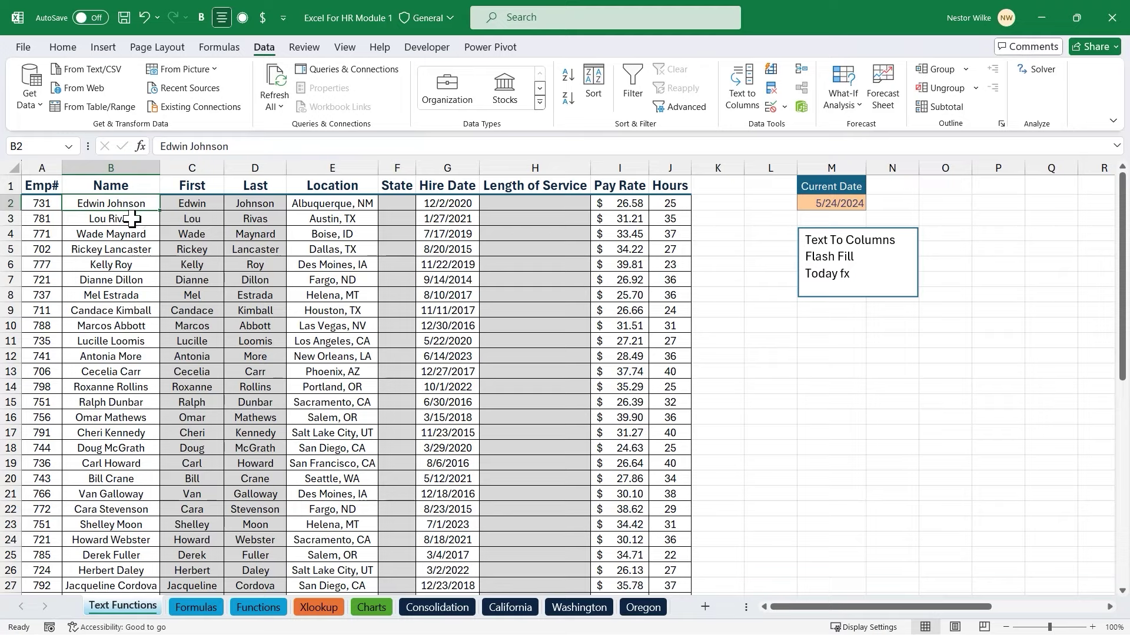
left_click_drag(132, 218, 121, 436)
left_click(231, 280)
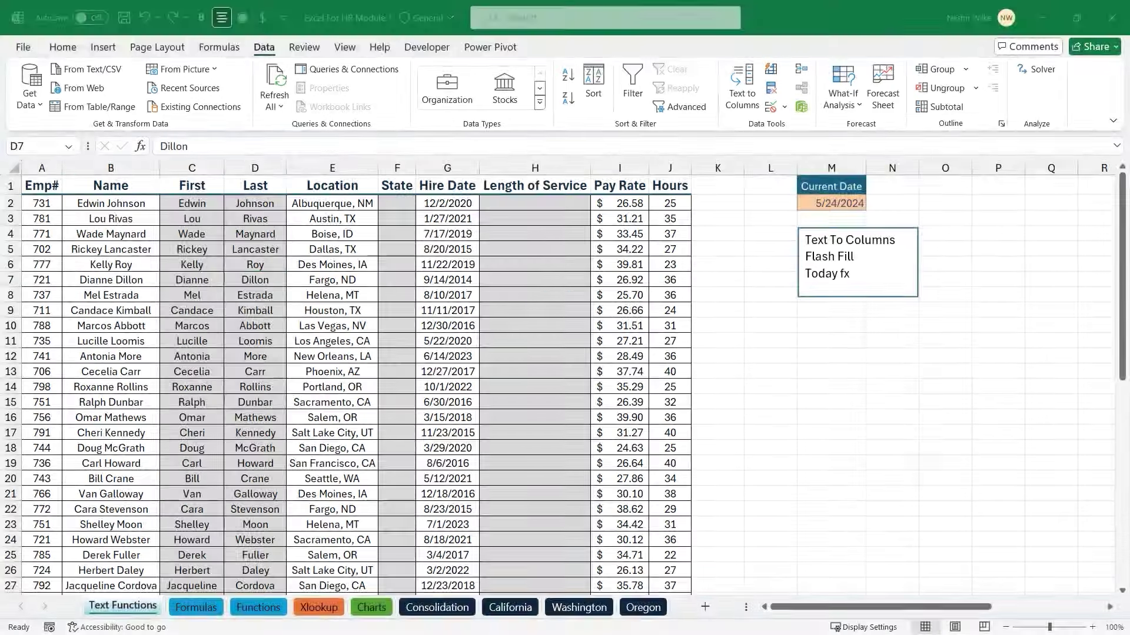
left_click(397, 203)
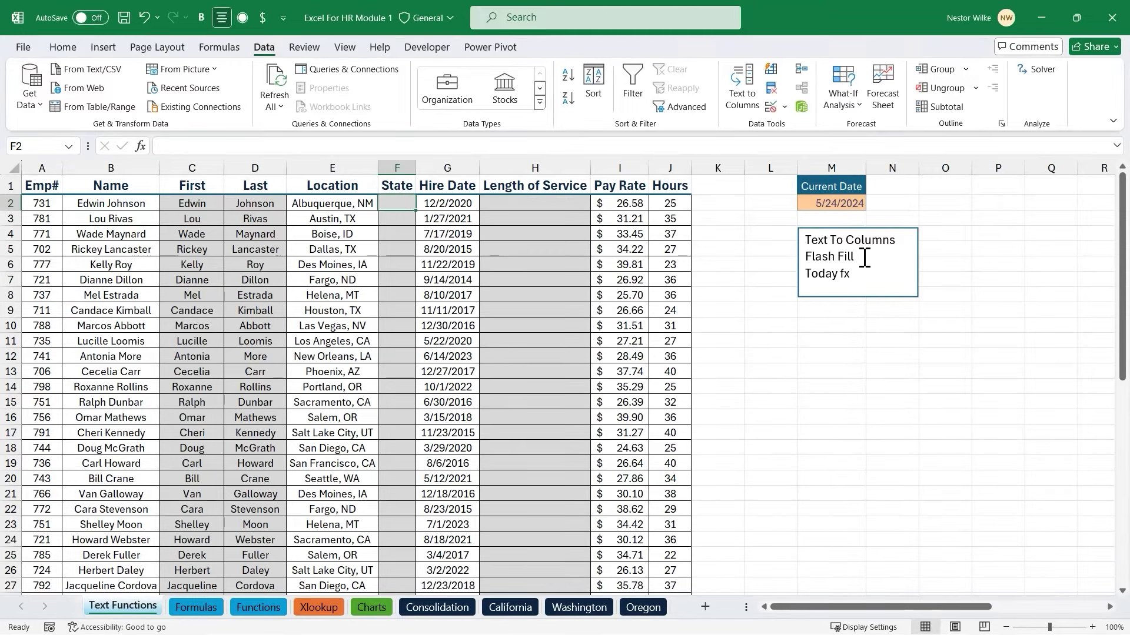
left_click_drag(862, 257, 812, 256)
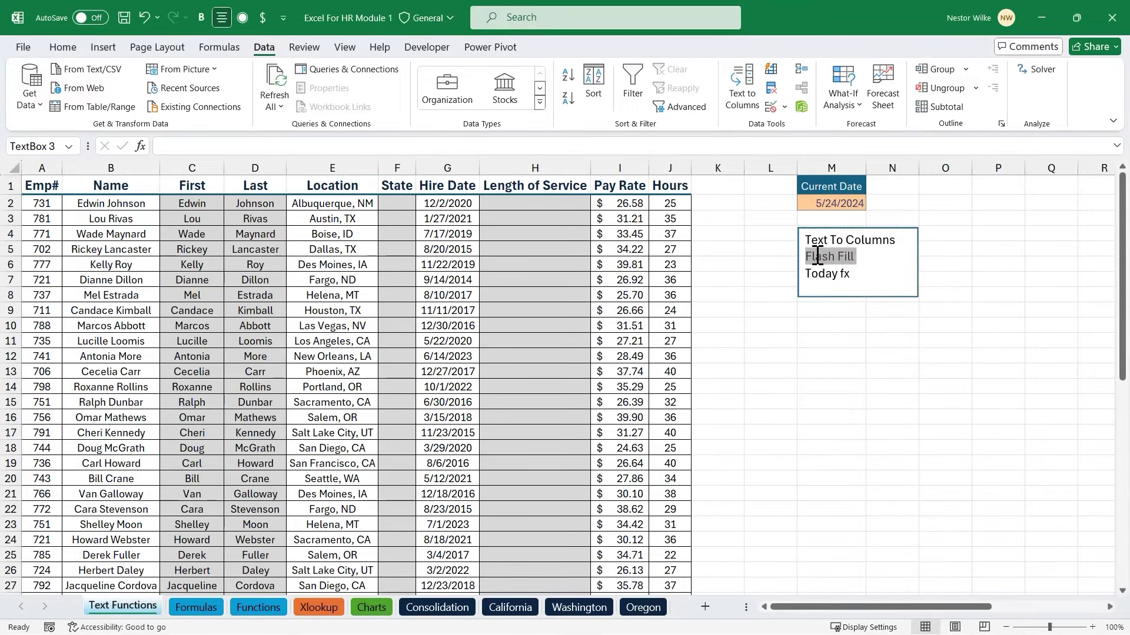
left_click(406, 203)
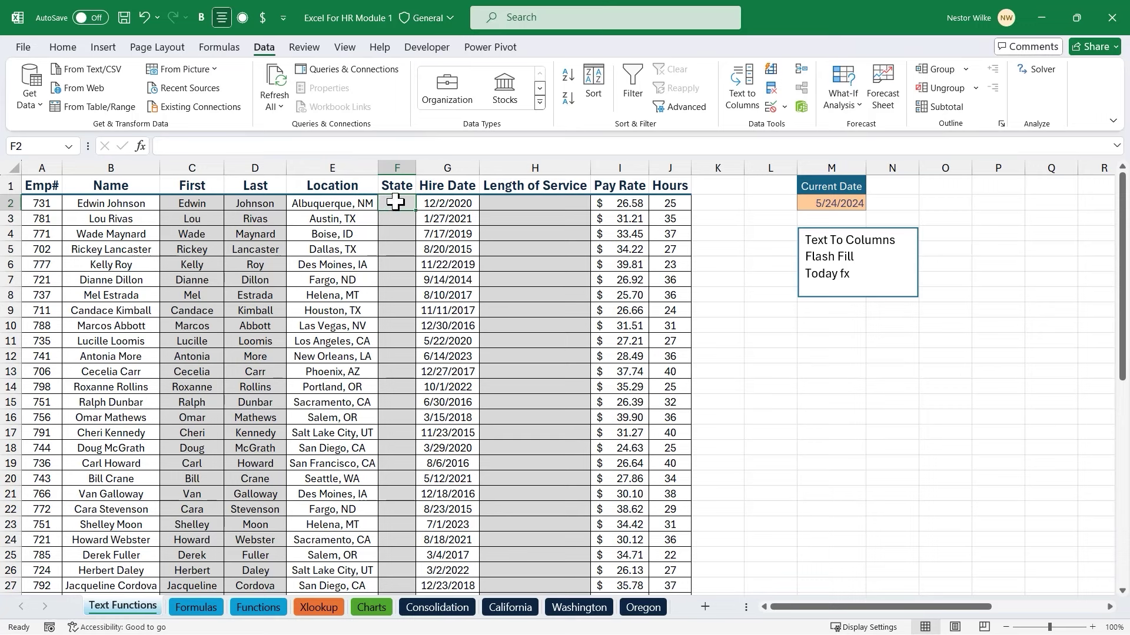
left_click(394, 200)
type("NM")
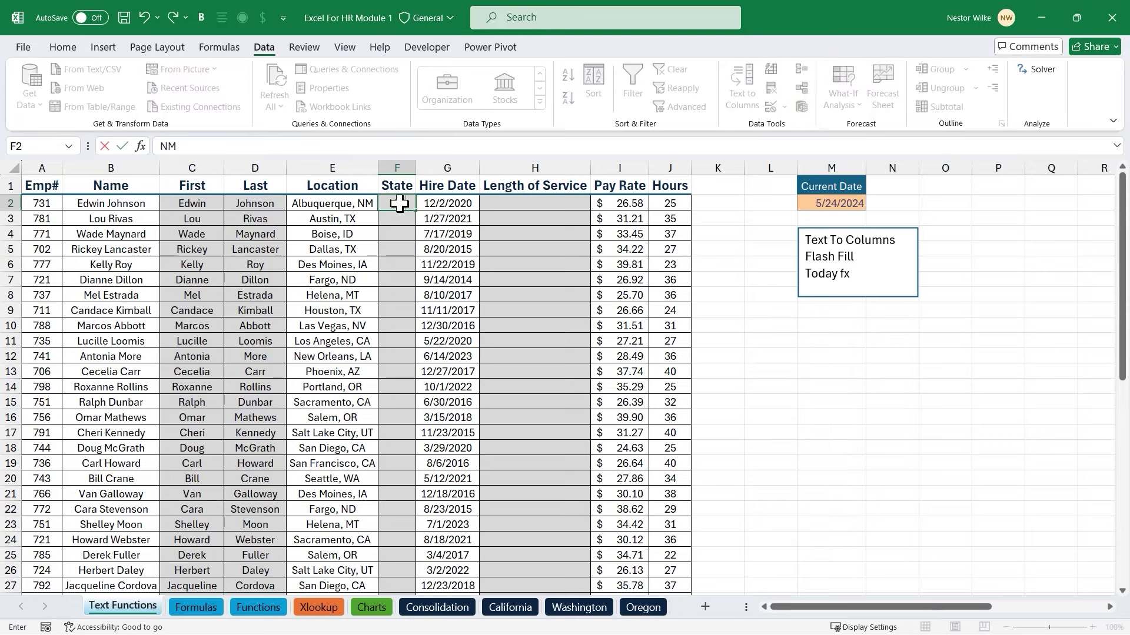
Enter TX below NM in the State column and accept the Flash Fill suggestions.
key("Return")
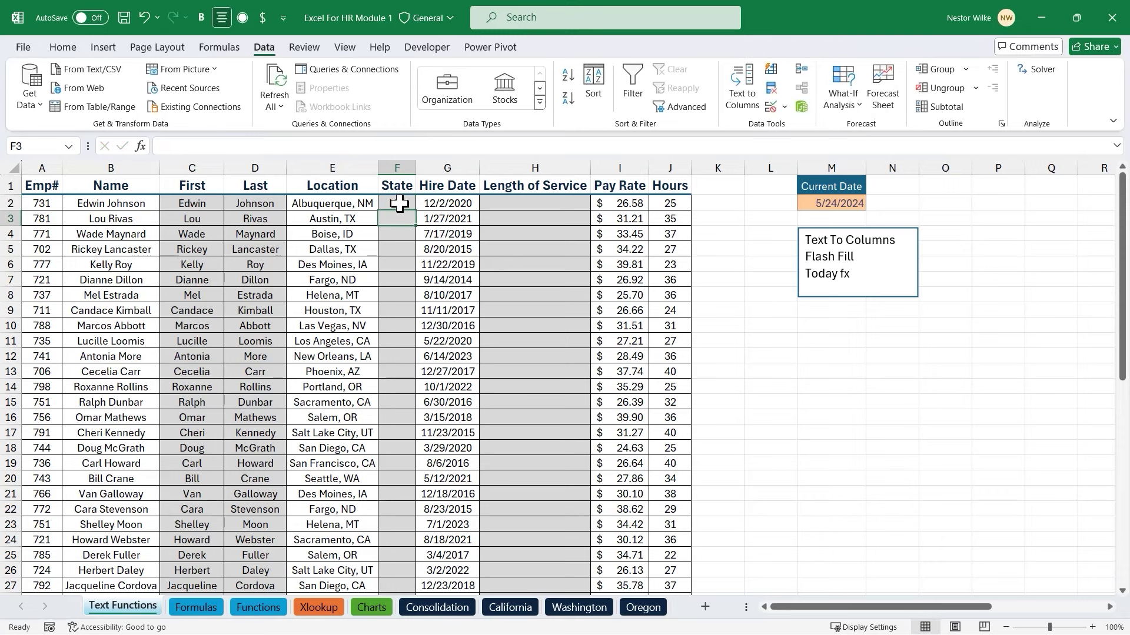
type("TX")
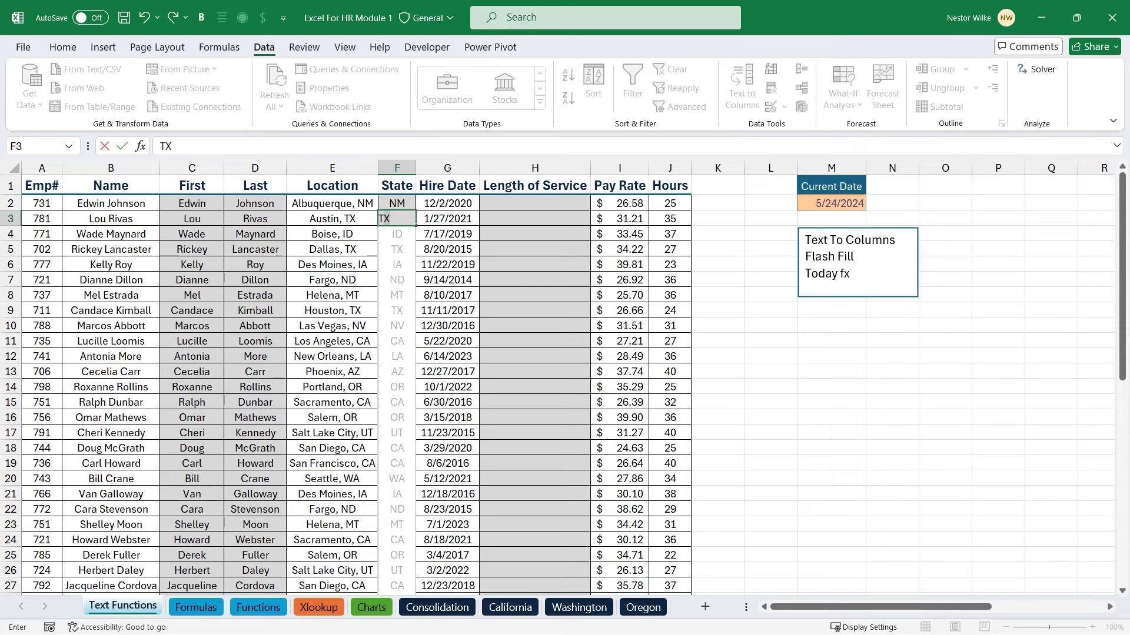
key("Return")
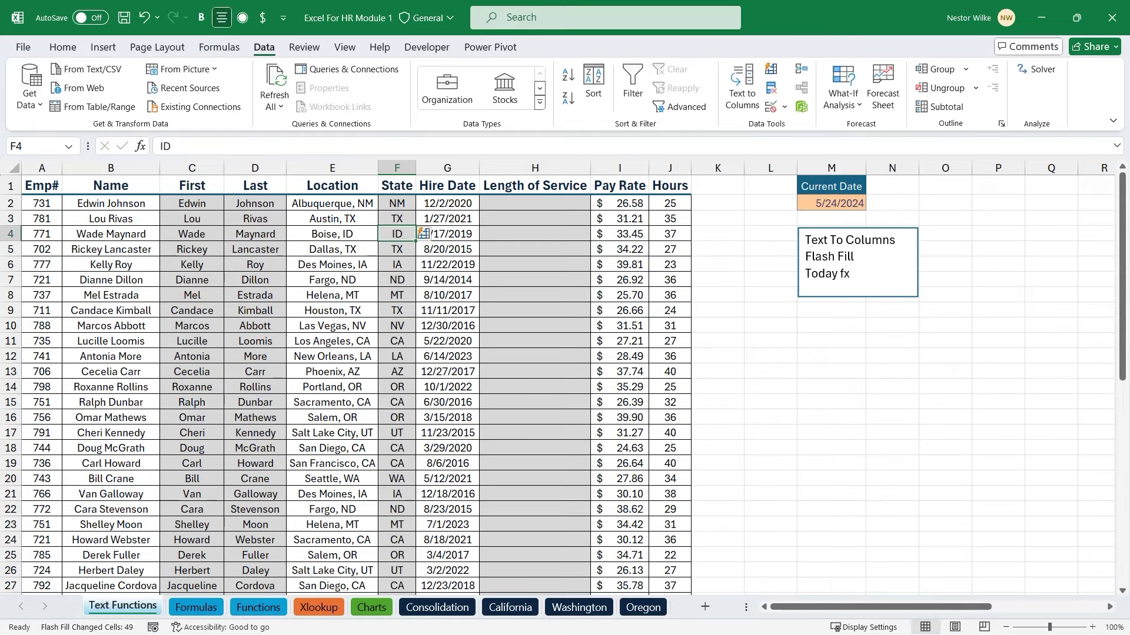
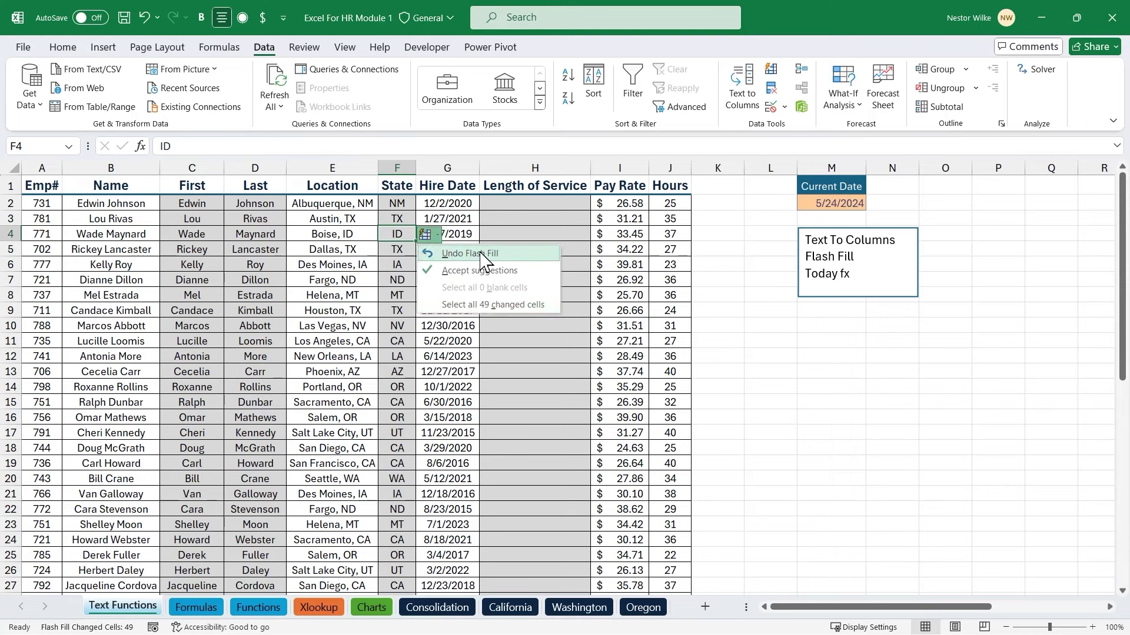
Redo the Flash Fill of state codes, then try it from empty cell N10 to get the no-pattern warning.
left_click(480, 253)
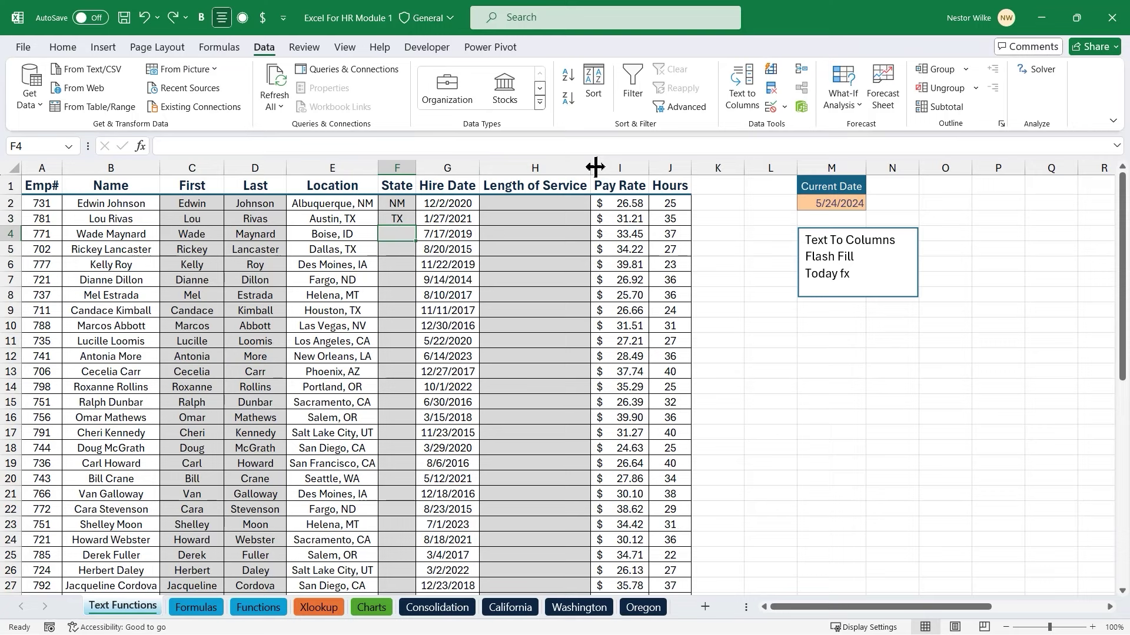
left_click(772, 69)
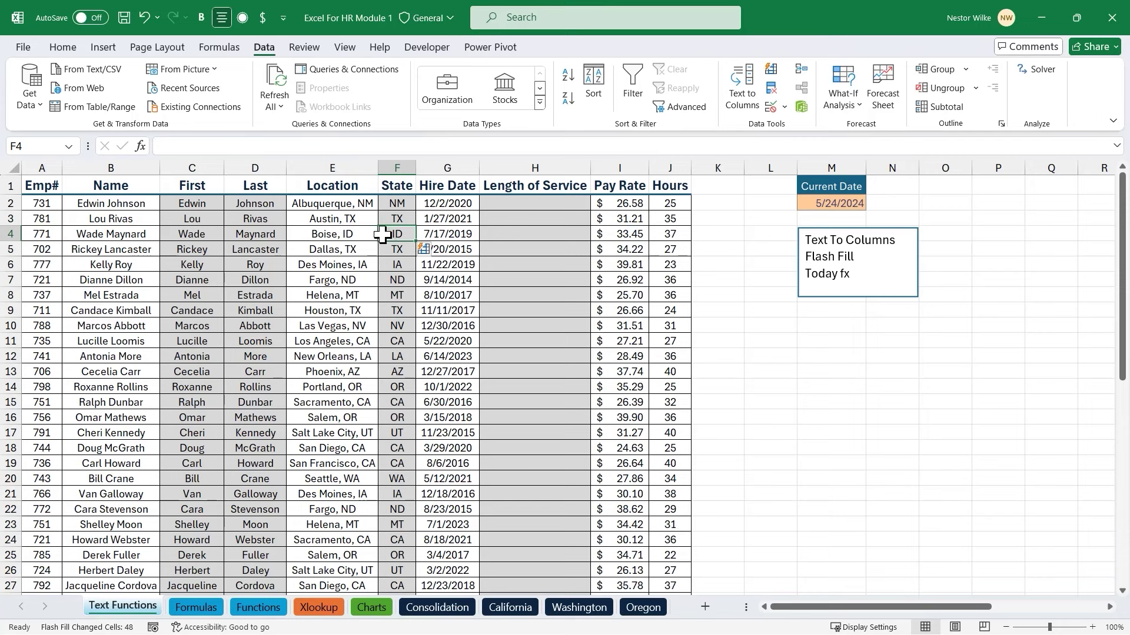
left_click(879, 331)
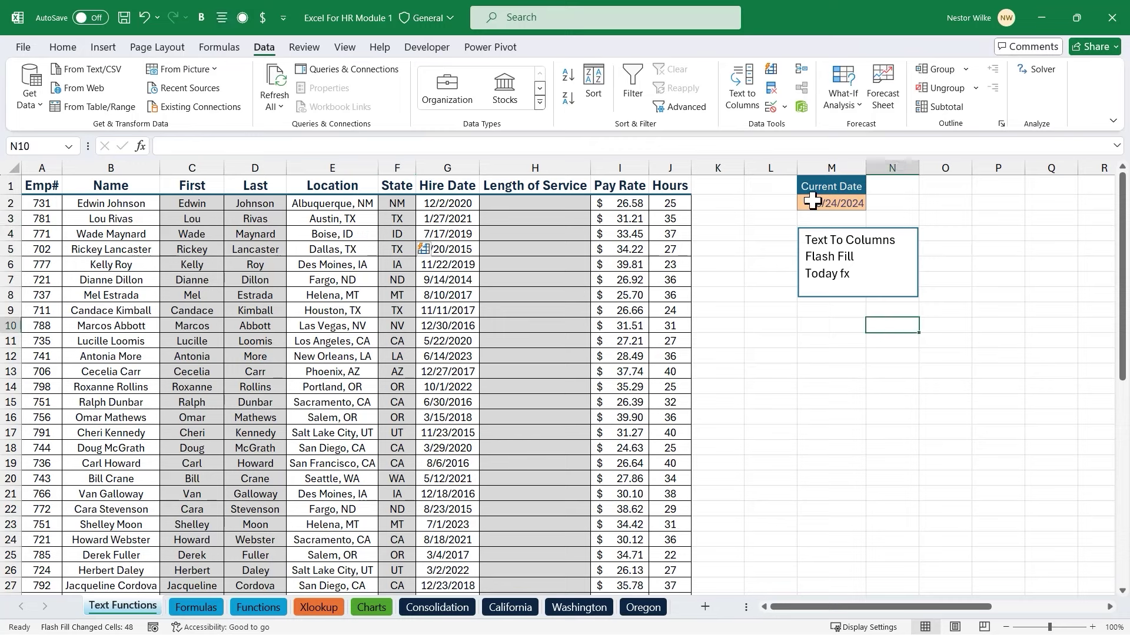
left_click(772, 71)
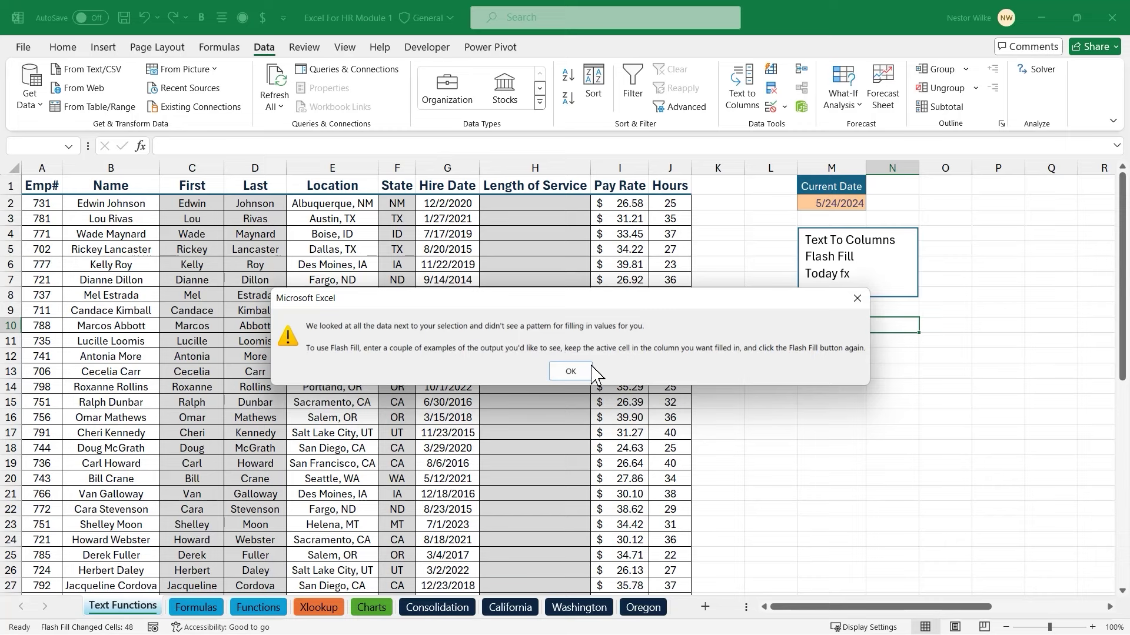
Close the Flash Fill no-pattern warning, check F12's state code, and select H2.
left_click(571, 372)
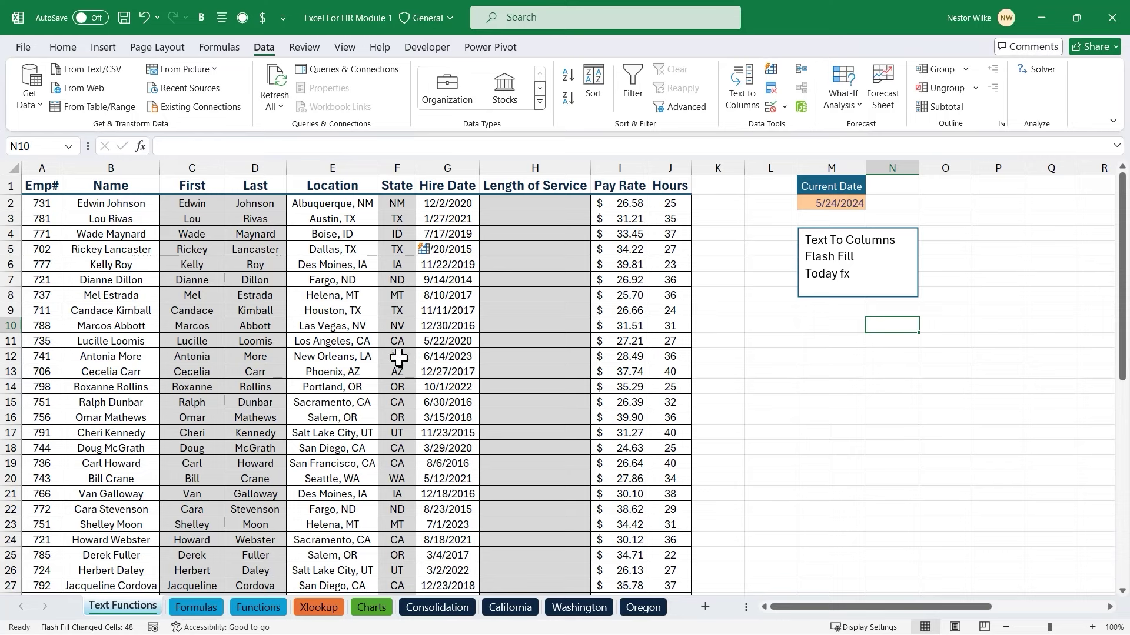
left_click(399, 356)
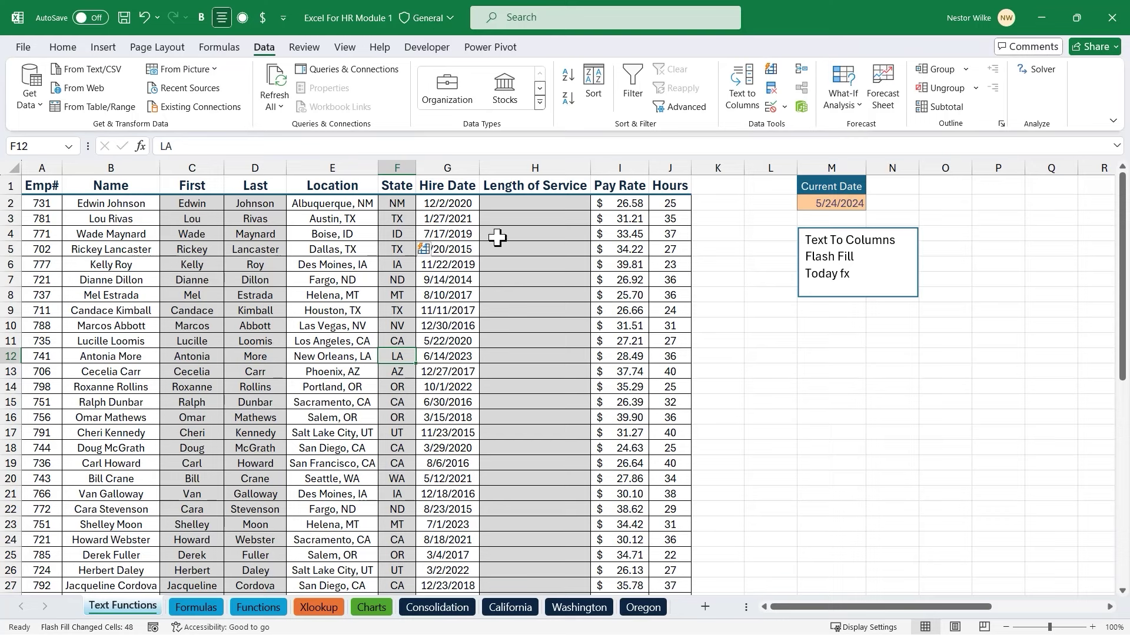
left_click(535, 204)
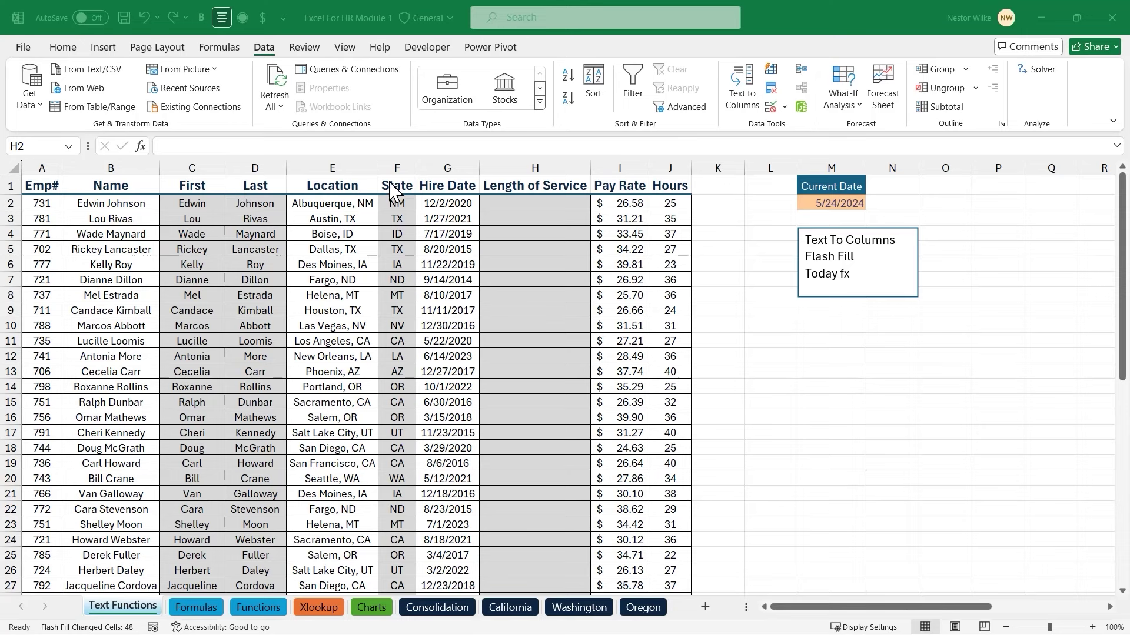
Enter the test formula =G2+30 in K2, giving 1/1/2021.
left_click(544, 203)
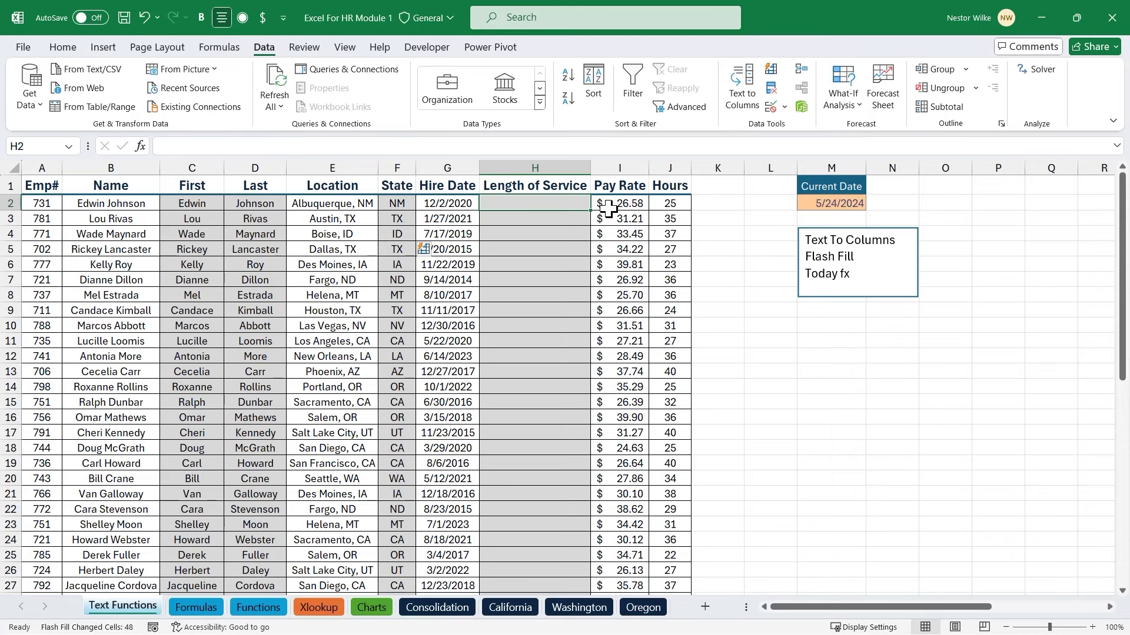
left_click(719, 202)
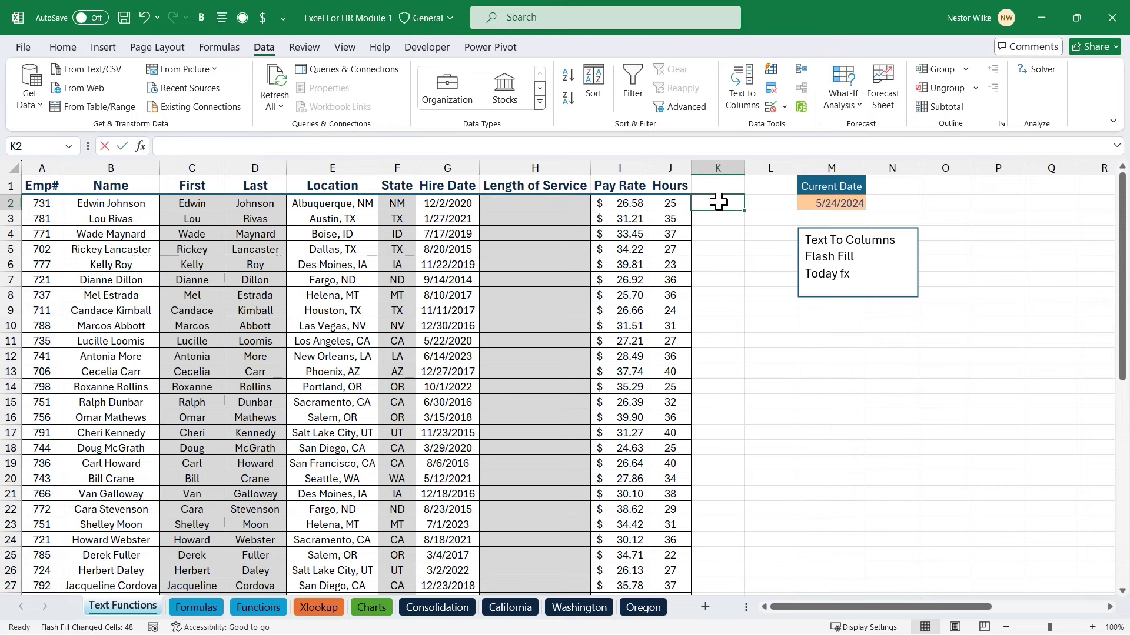
type("=")
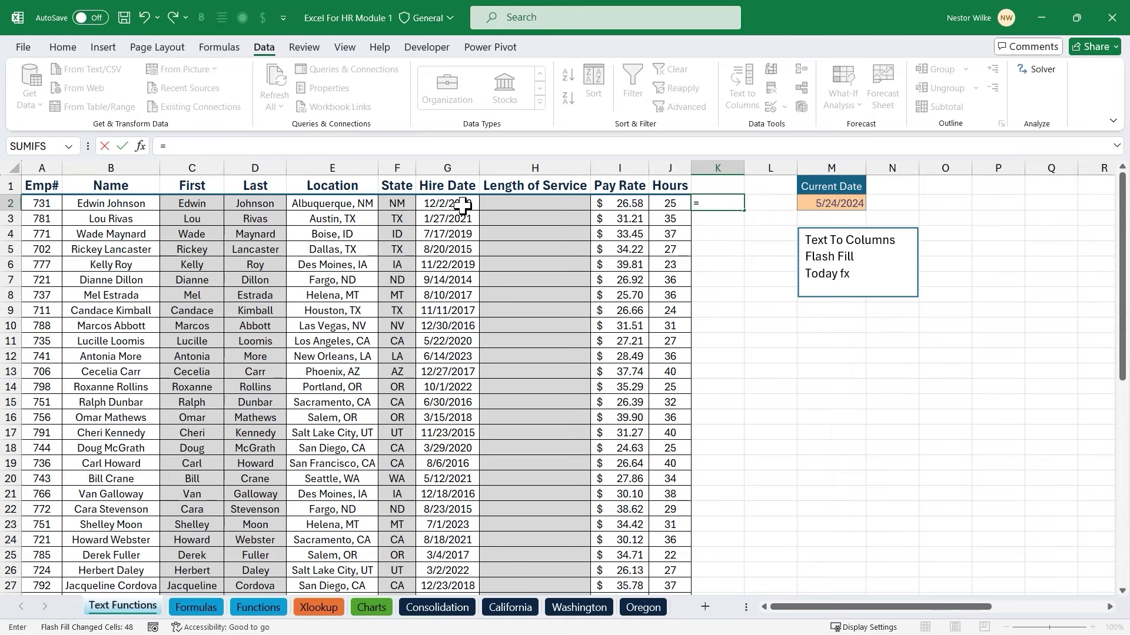
left_click(454, 204)
type("+")
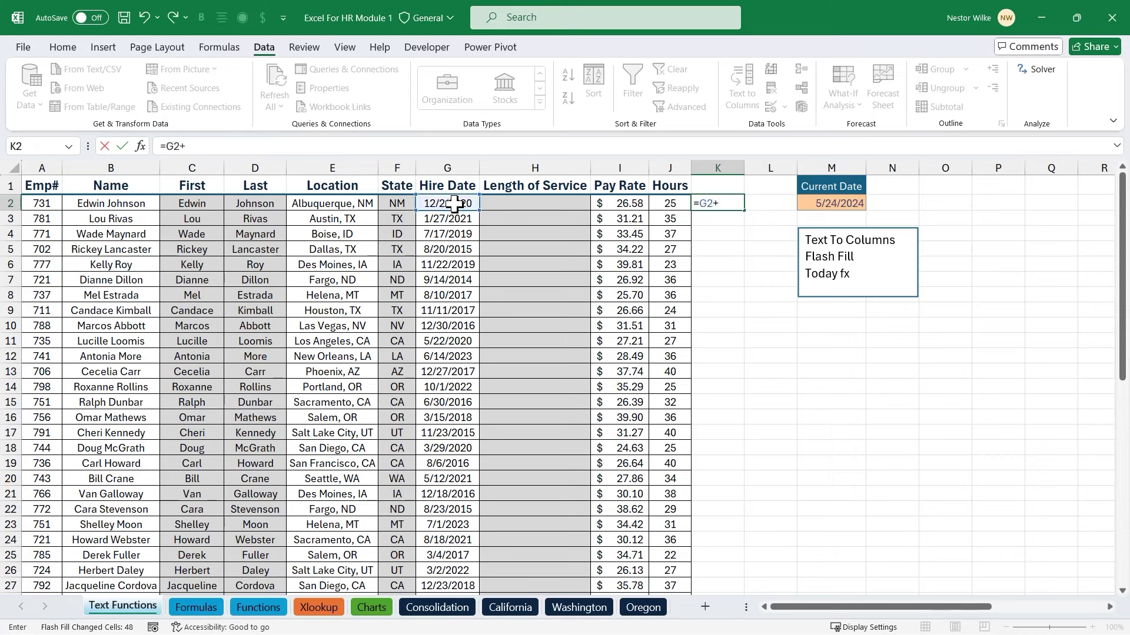
type("30")
key("Return")
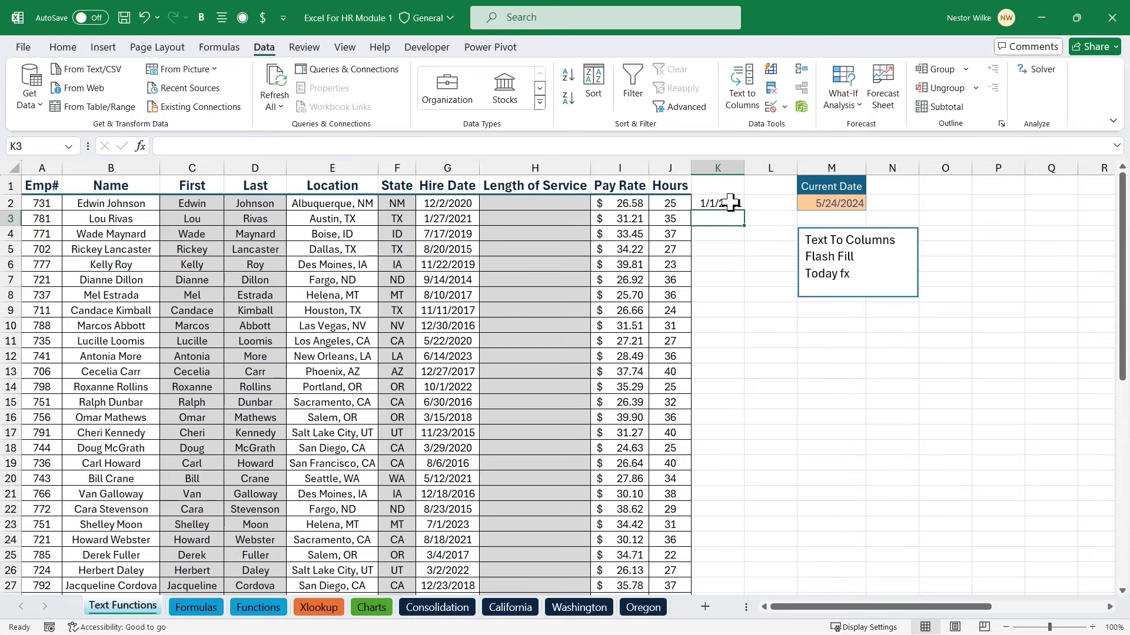
Clear K2 and begin a formula in H2 with an equals sign.
left_click(730, 202)
key("Delete")
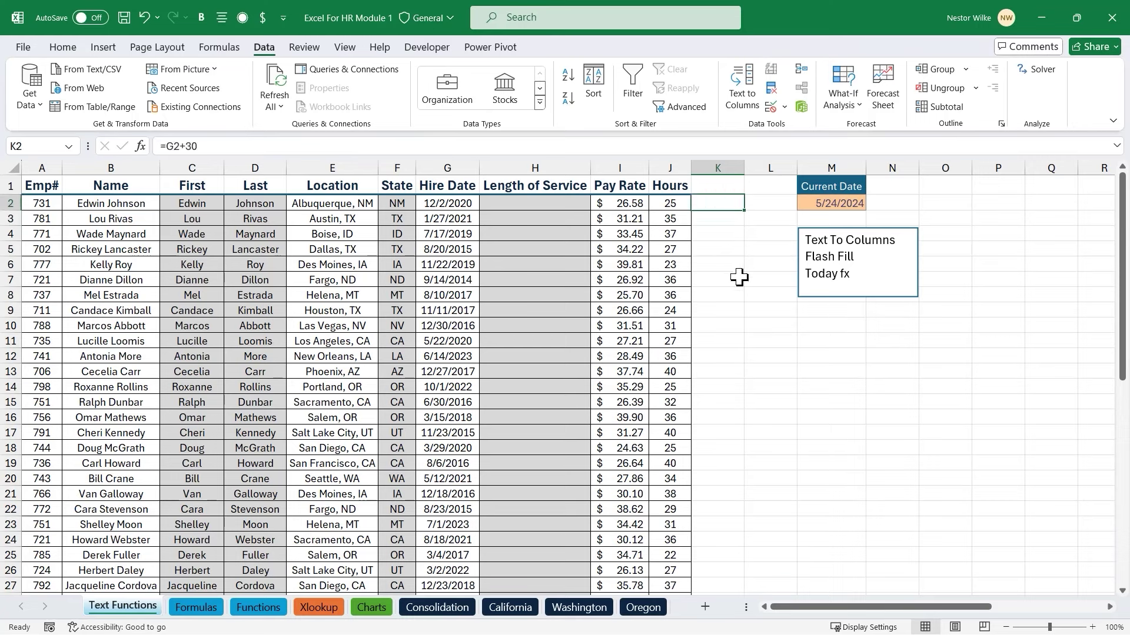
left_click(539, 207)
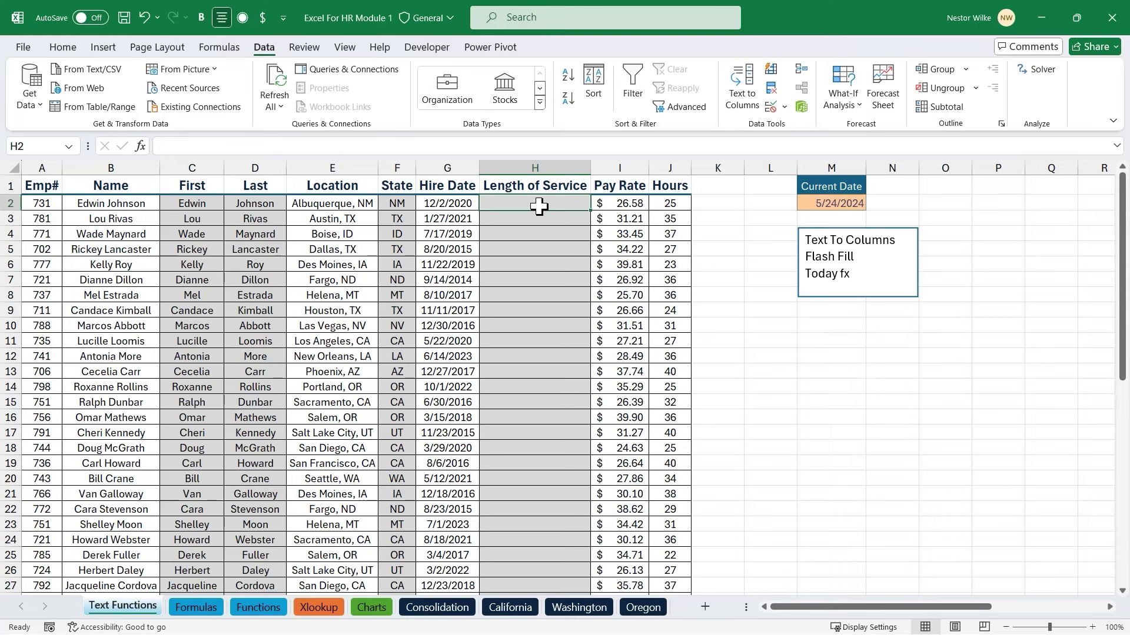
type("=")
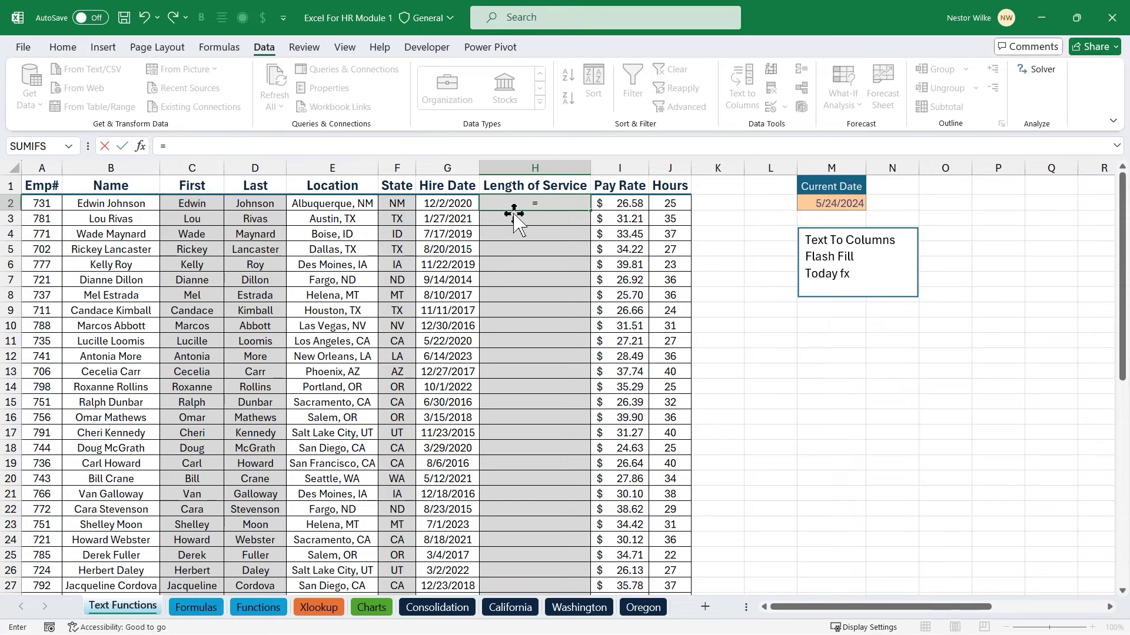
Cancel the H2 entry, sketch notes 'Current Date - Hire Date', '#days', 'Today()', then pick M11.
key("Escape")
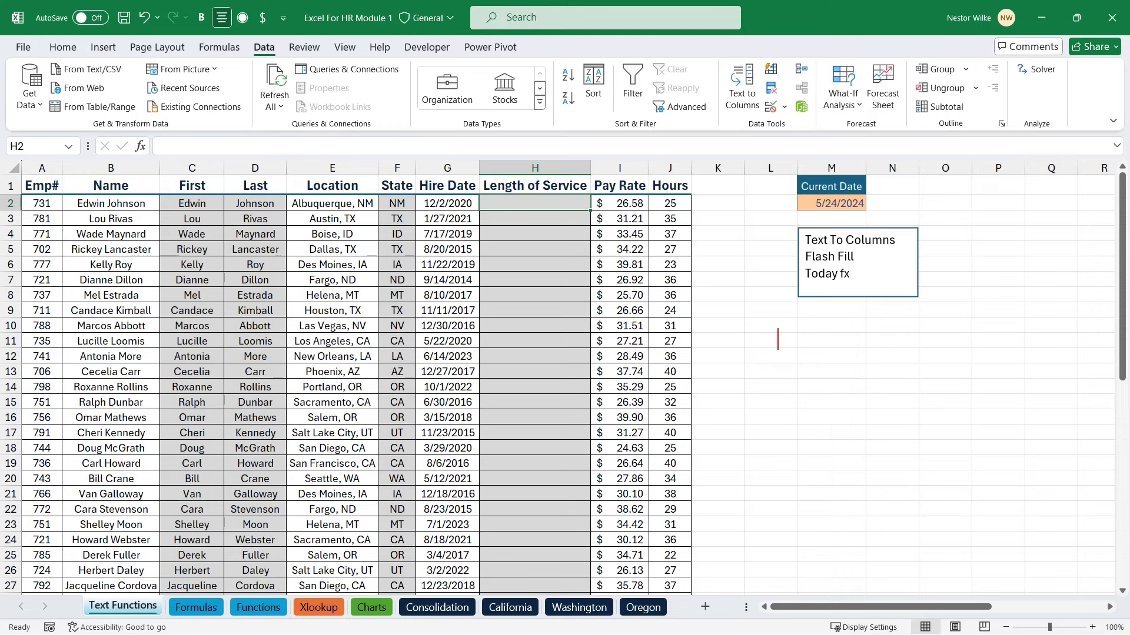
type("Current ")
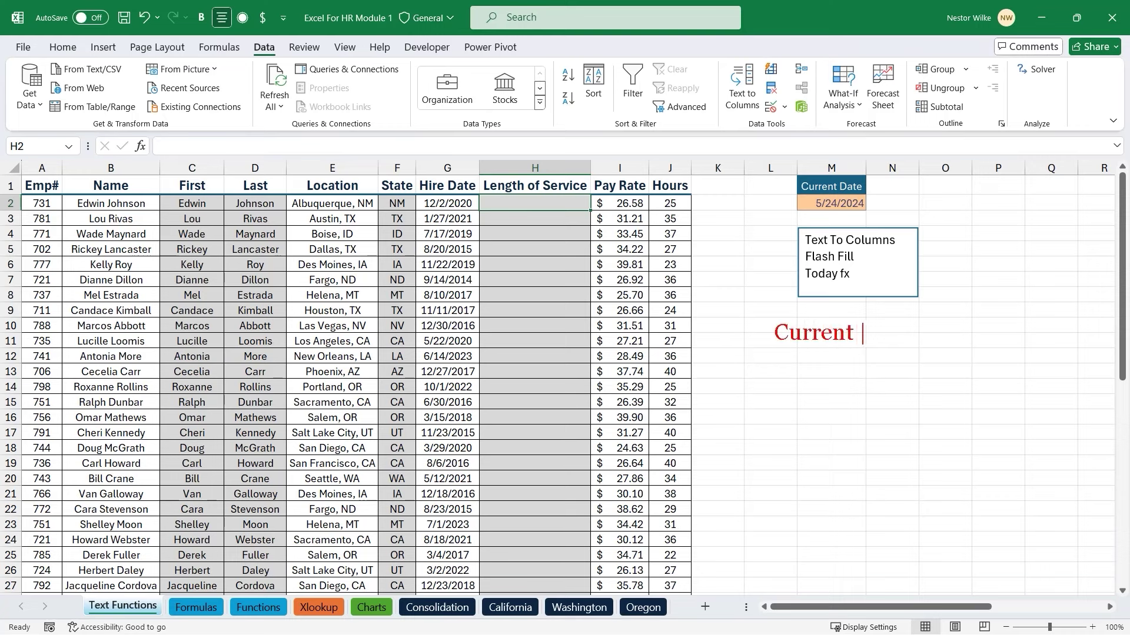
type("Date - Hire Date")
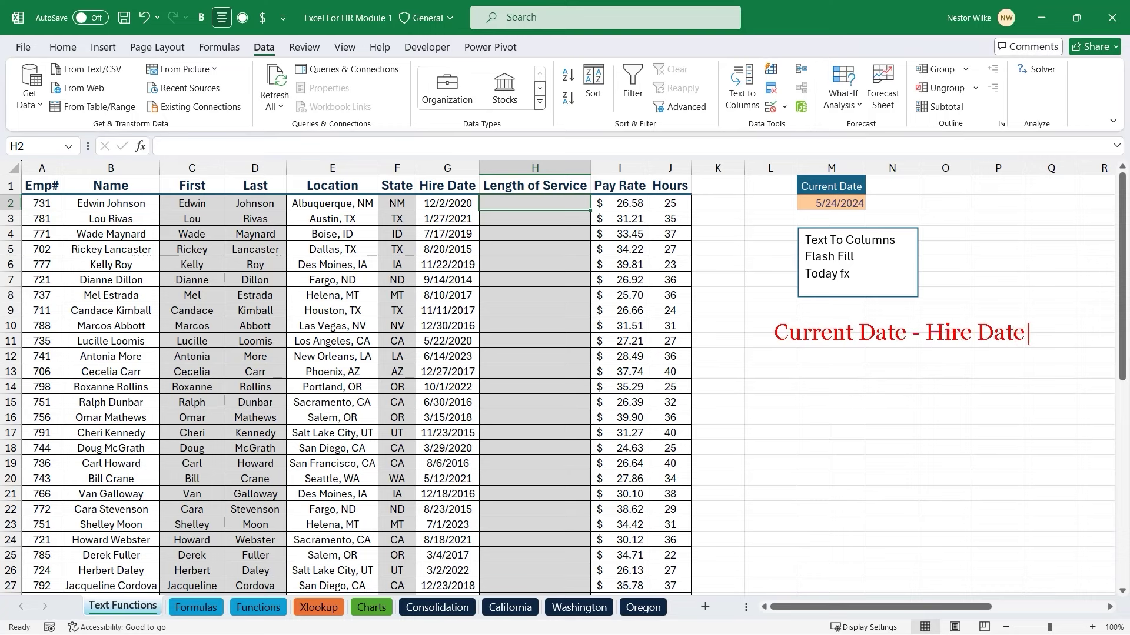
key("Return")
type("#days")
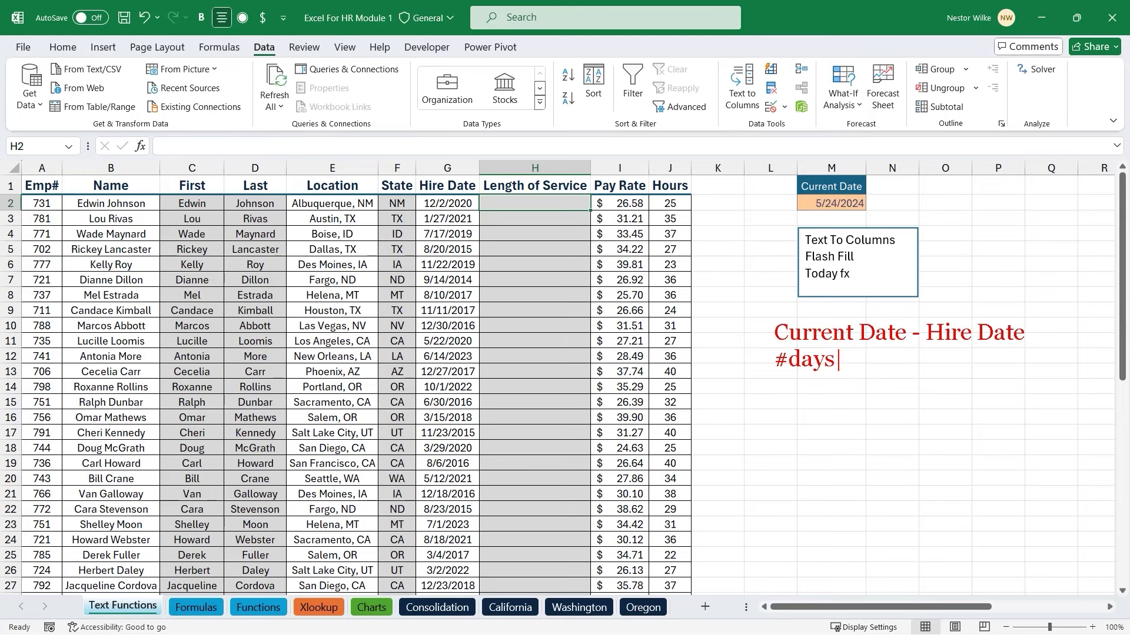
key("Return")
type("Today")
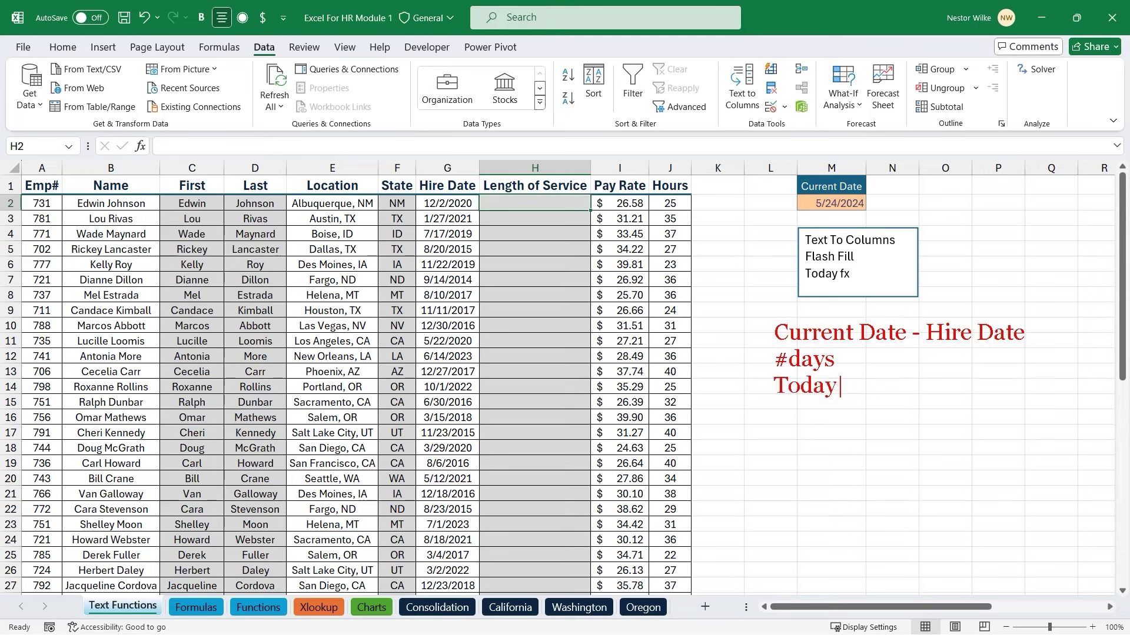
type("()")
key("Escape")
left_click(834, 342)
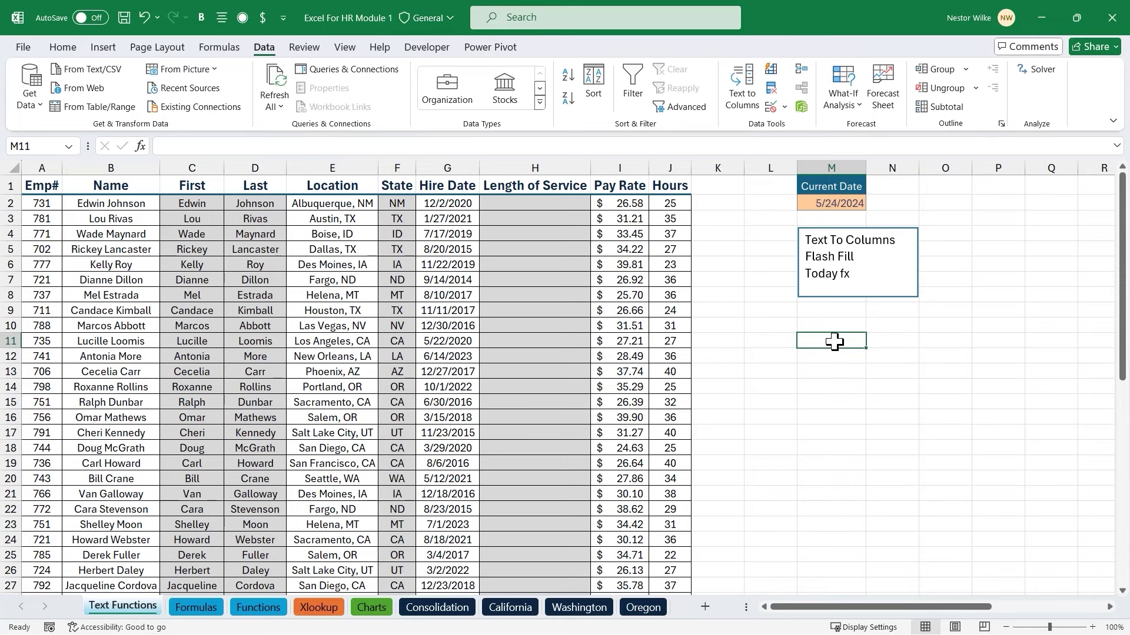
Enter =TODAY() so M2 shows 5/24/2024, and delete the duplicate TODAY result in M11.
type("=today")
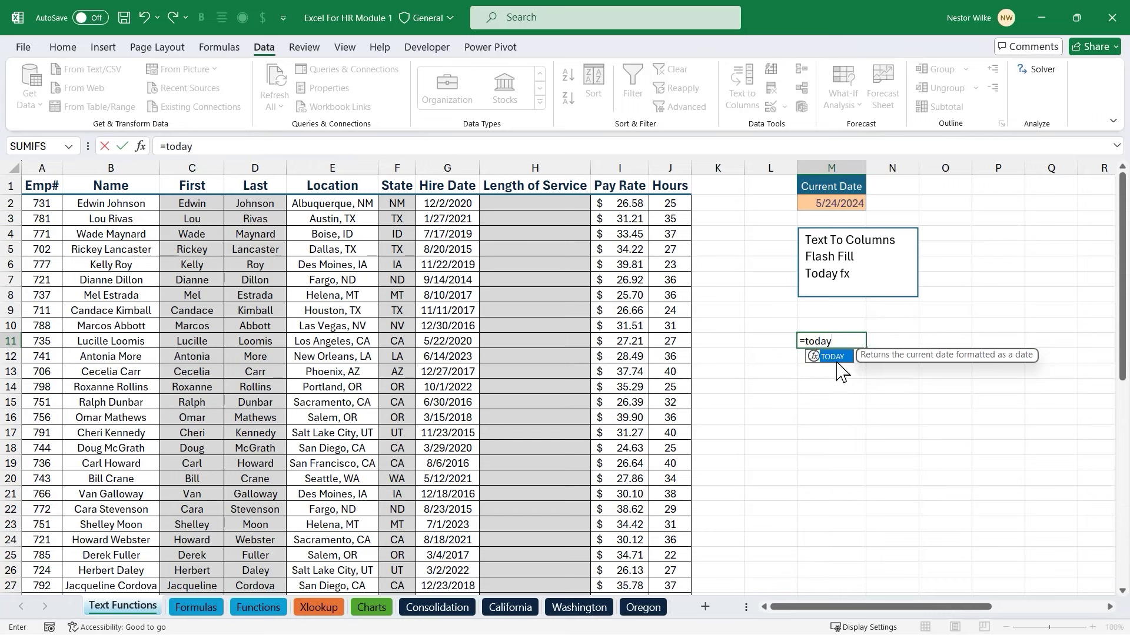
type("(")
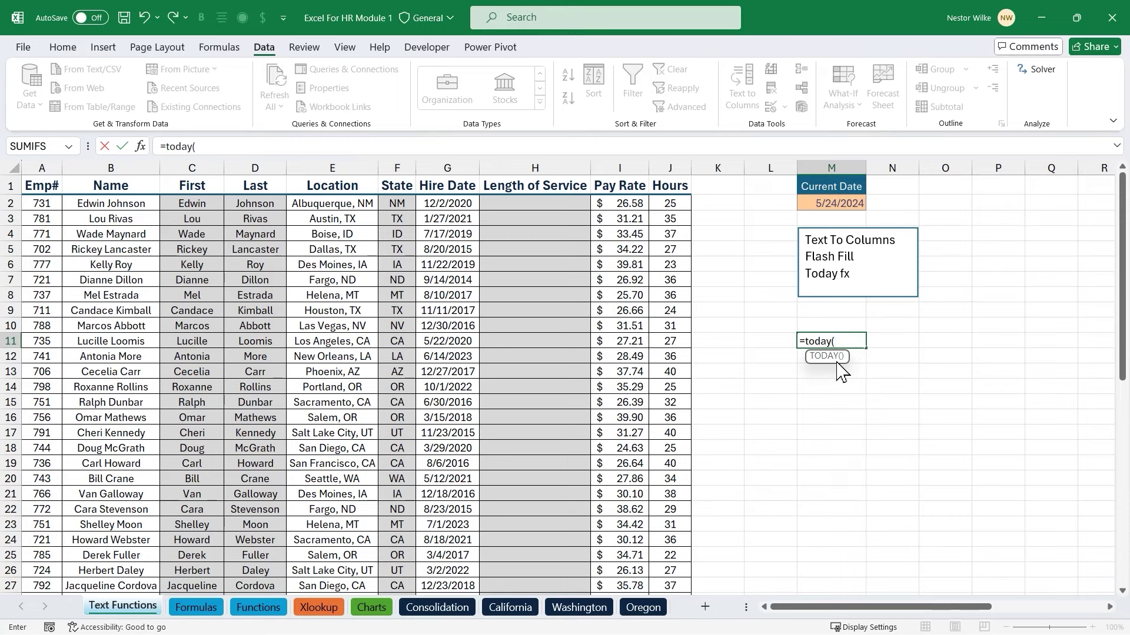
type(")")
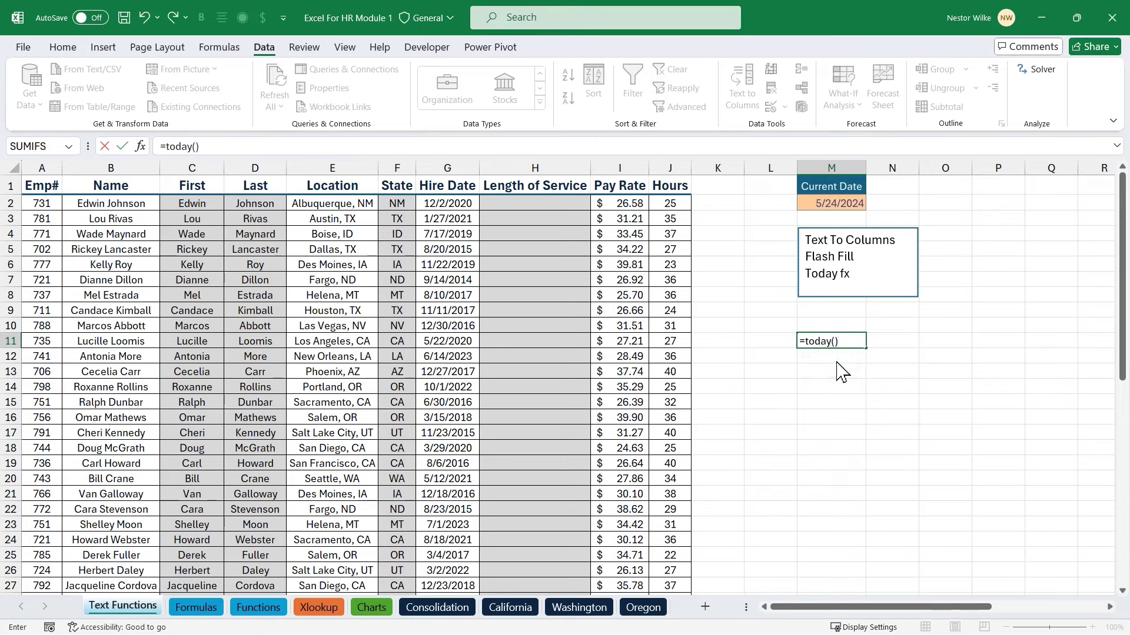
key("Return")
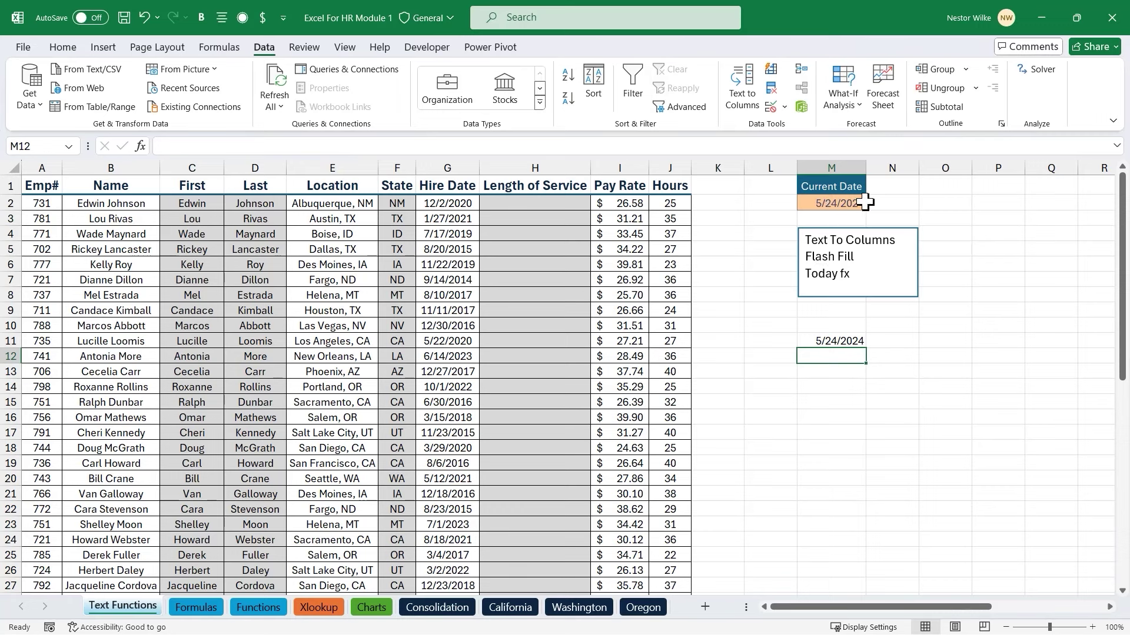
left_click(844, 203)
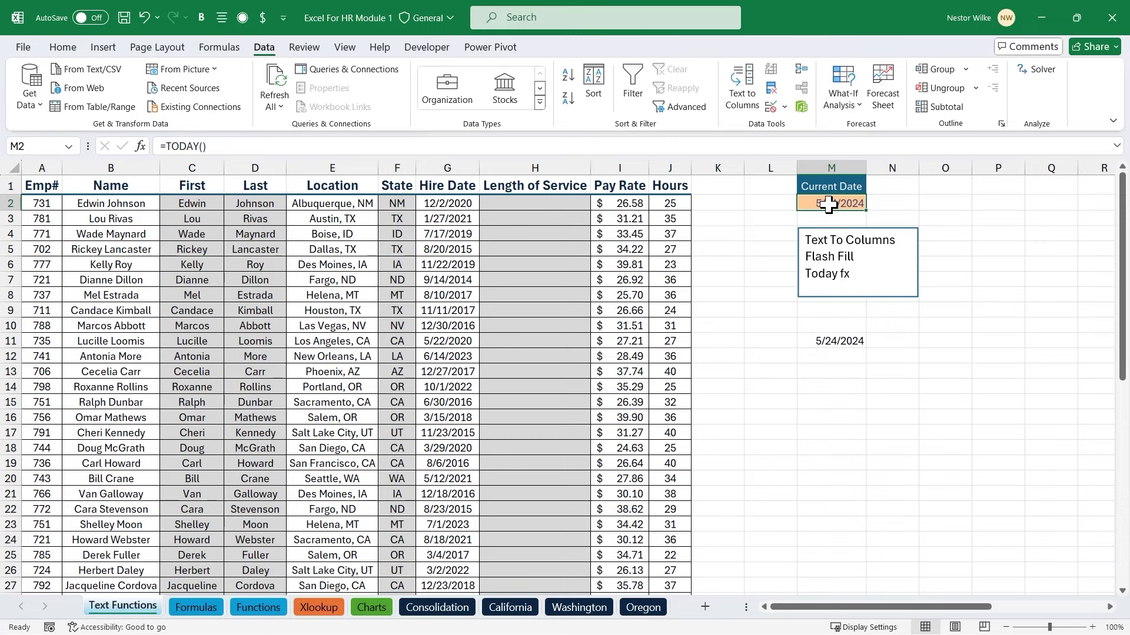
double_click(831, 203)
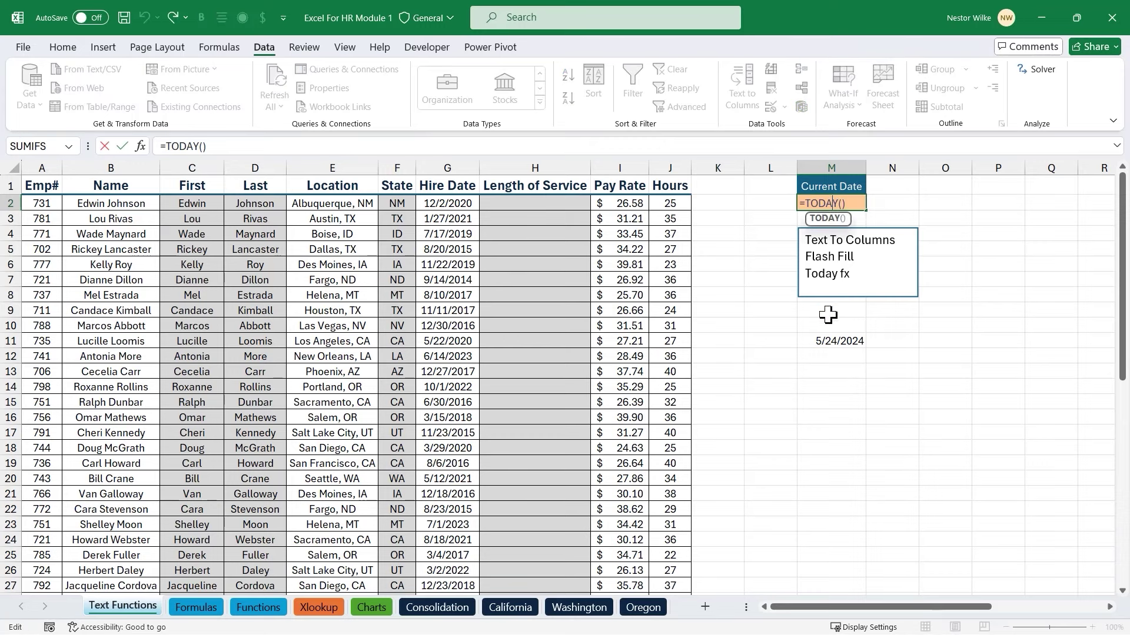
left_click(833, 341)
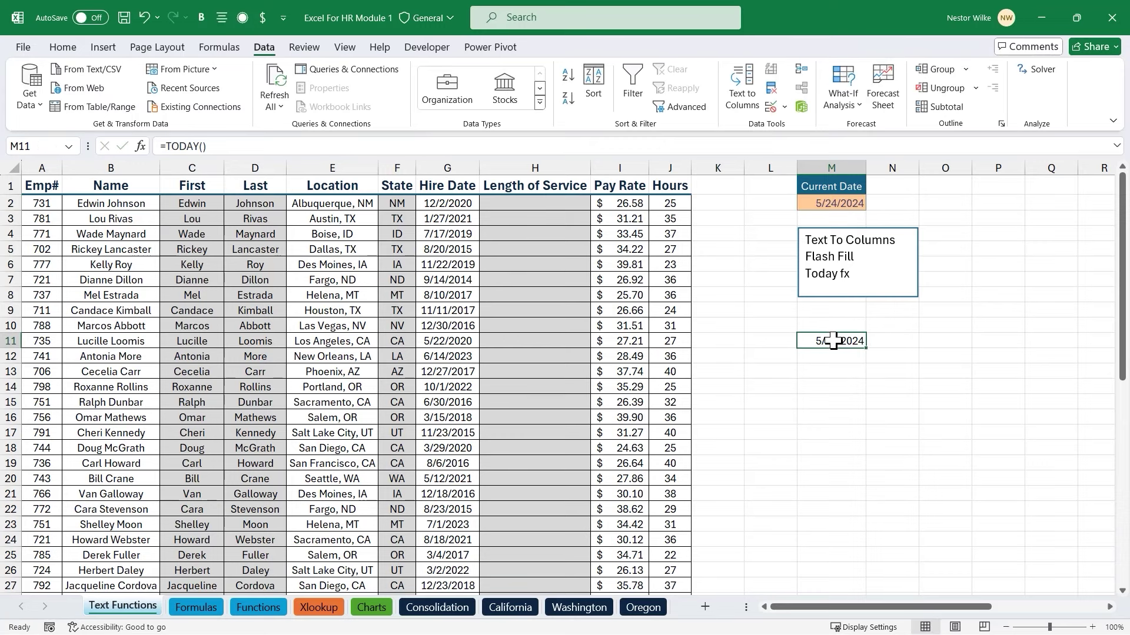
key("Delete")
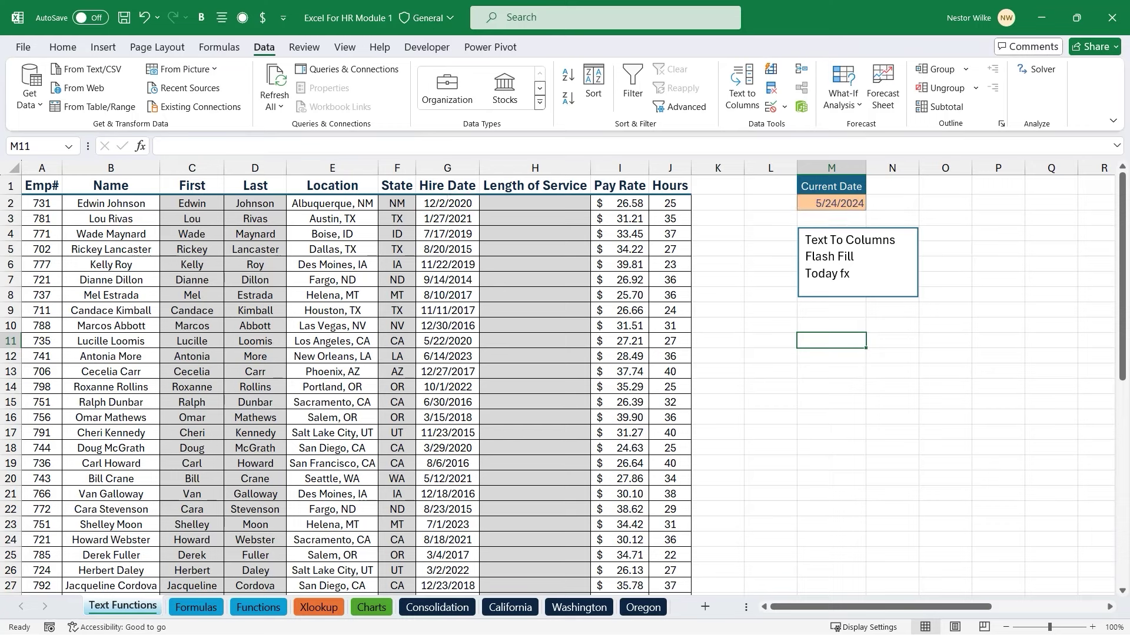
Enter =M2-G2 in H2, giving 1268.8 days of service for the first employee.
left_click(545, 203)
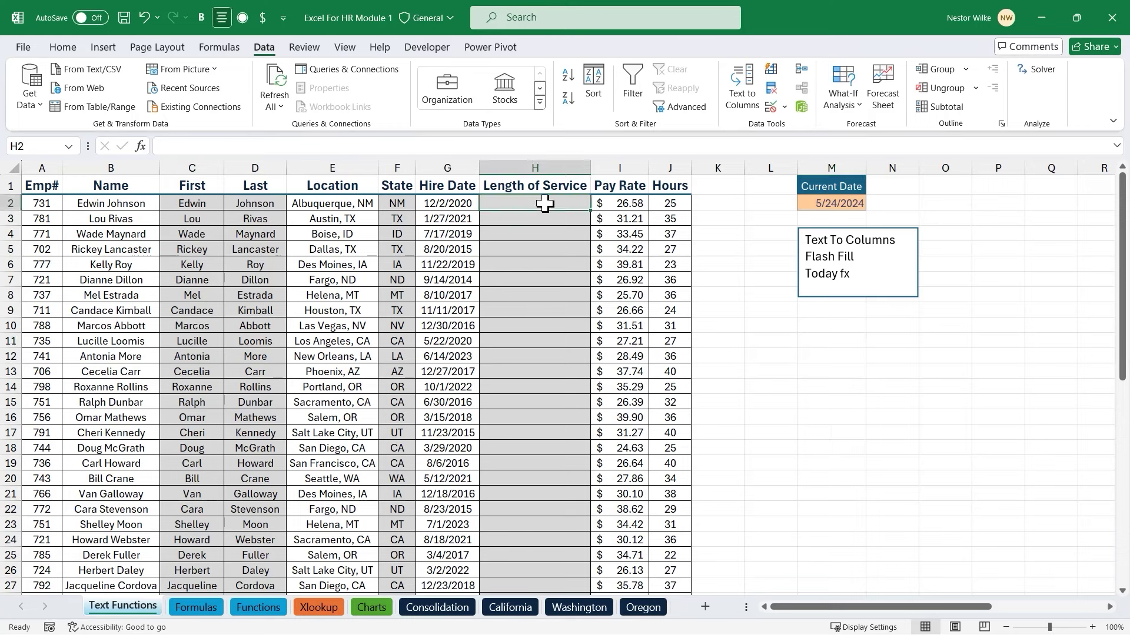
type("=")
left_click(840, 203)
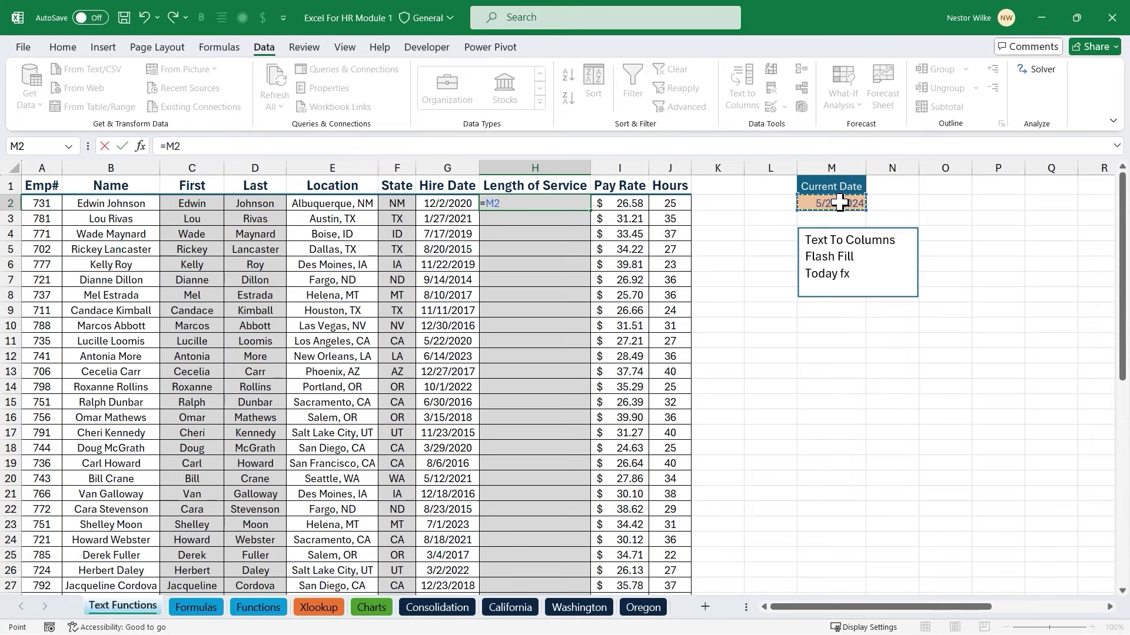
type("-")
left_click(447, 203)
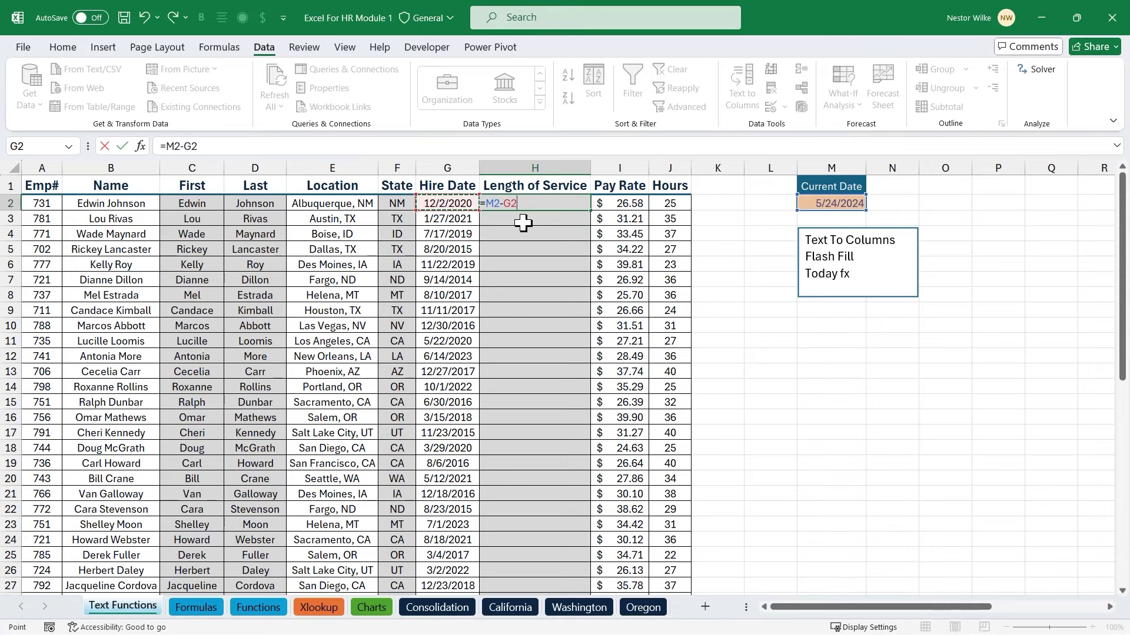
key("Return")
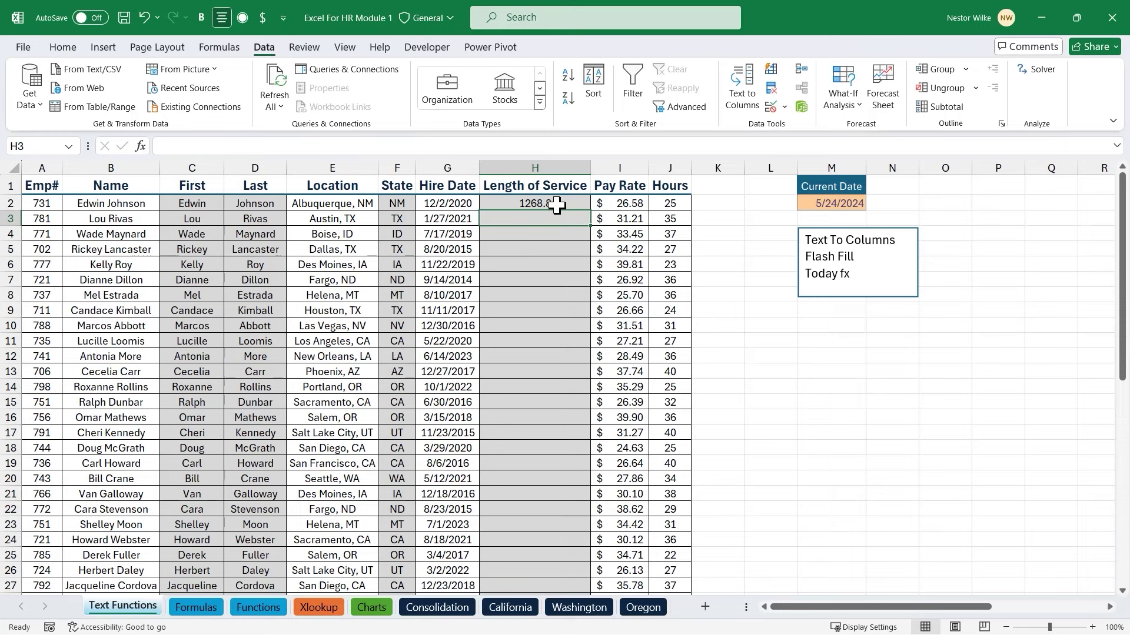
left_click(557, 204)
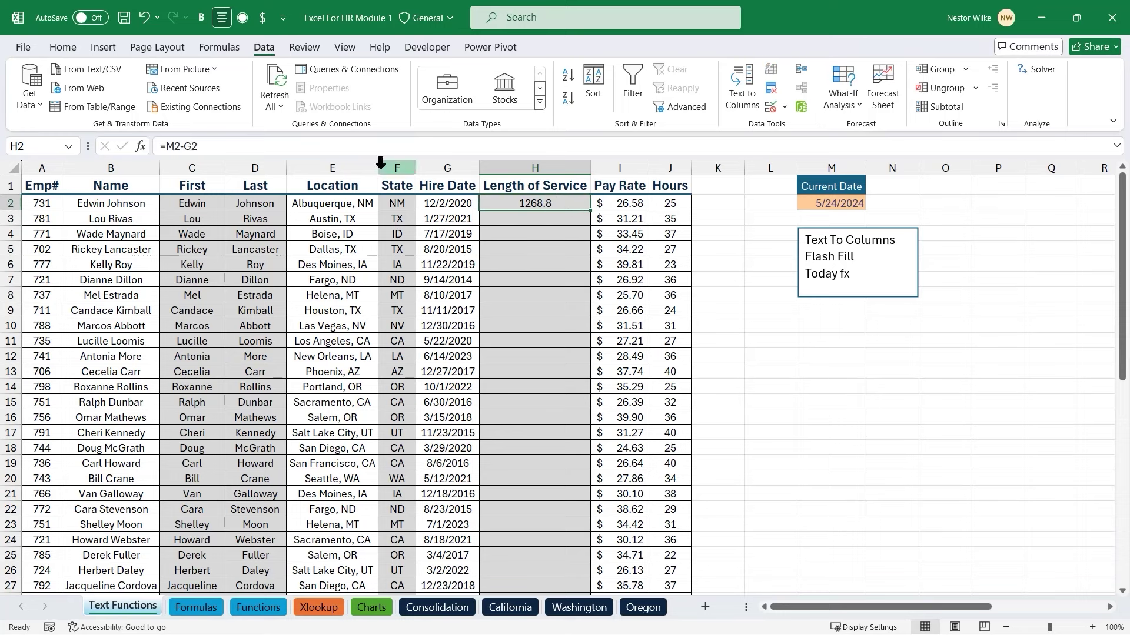
left_click(62, 47)
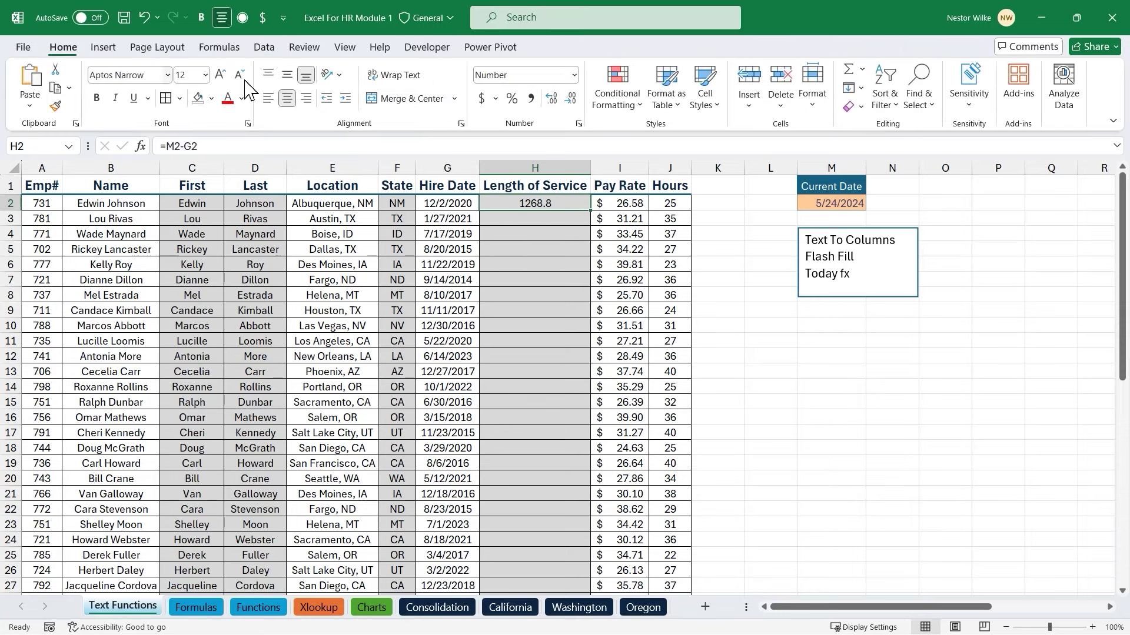
Decrease H2's decimals so the length of service shows 1269 days, then reopen its formula.
left_click(571, 101)
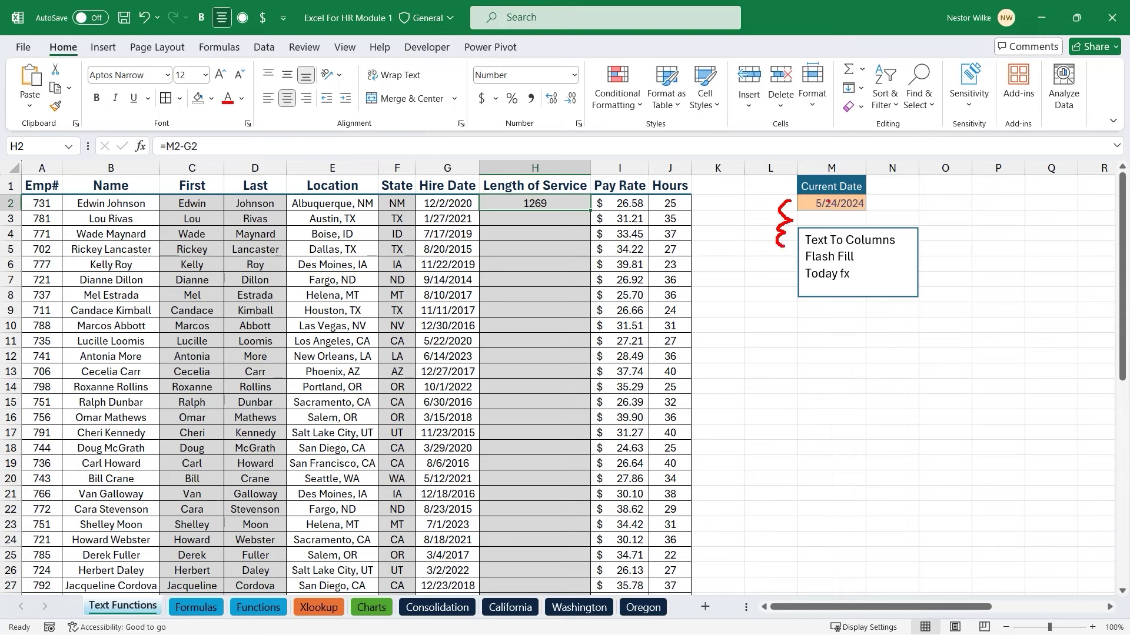
left_click_drag(807, 196, 875, 216)
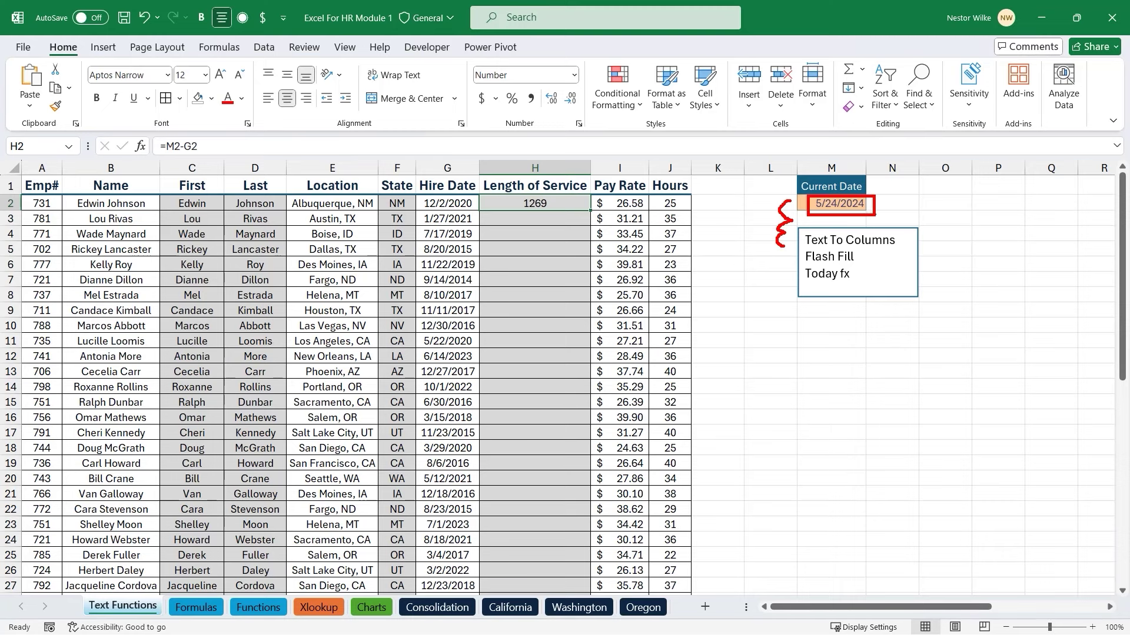
key("Escape")
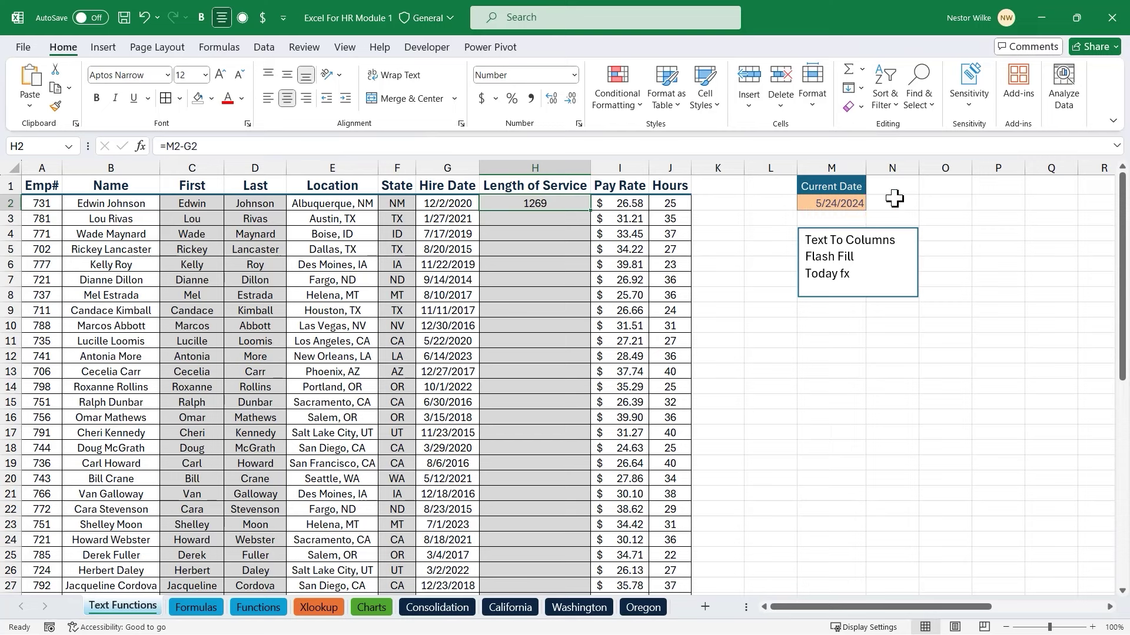
double_click(533, 204)
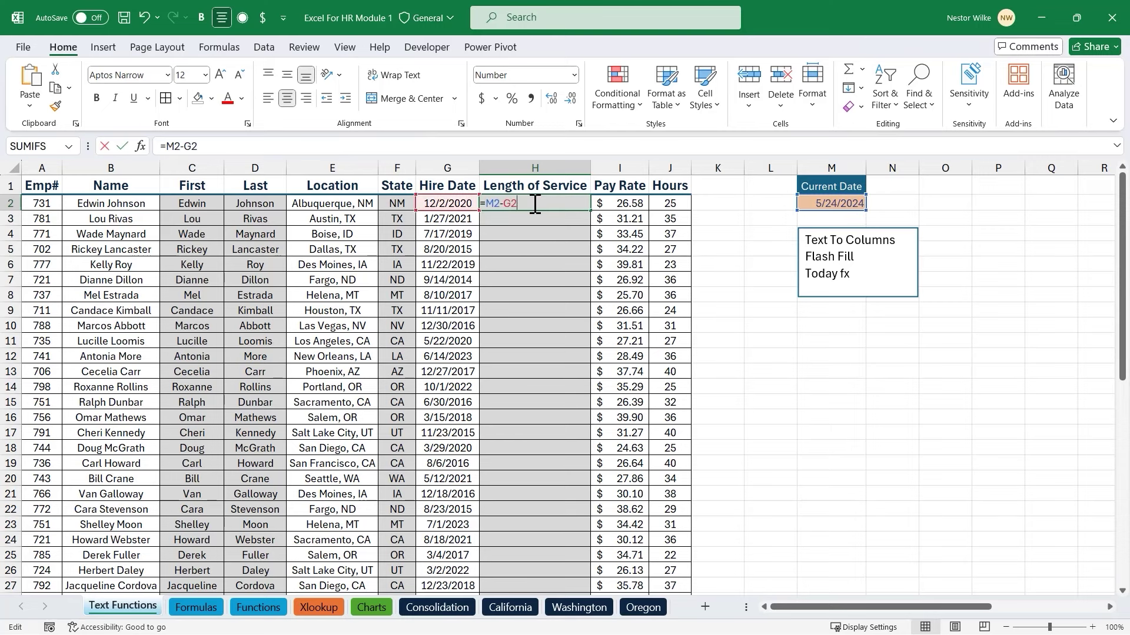
Make the M2 reference absolute so H2's formula reads =$M$2-G2.
double_click(493, 204)
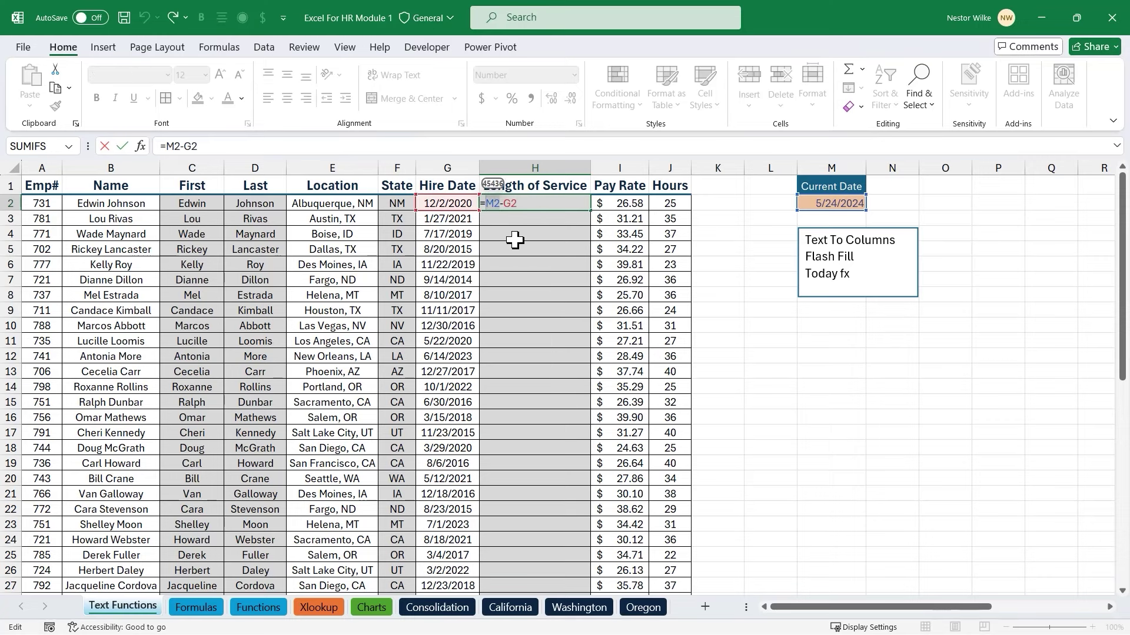
key("F4")
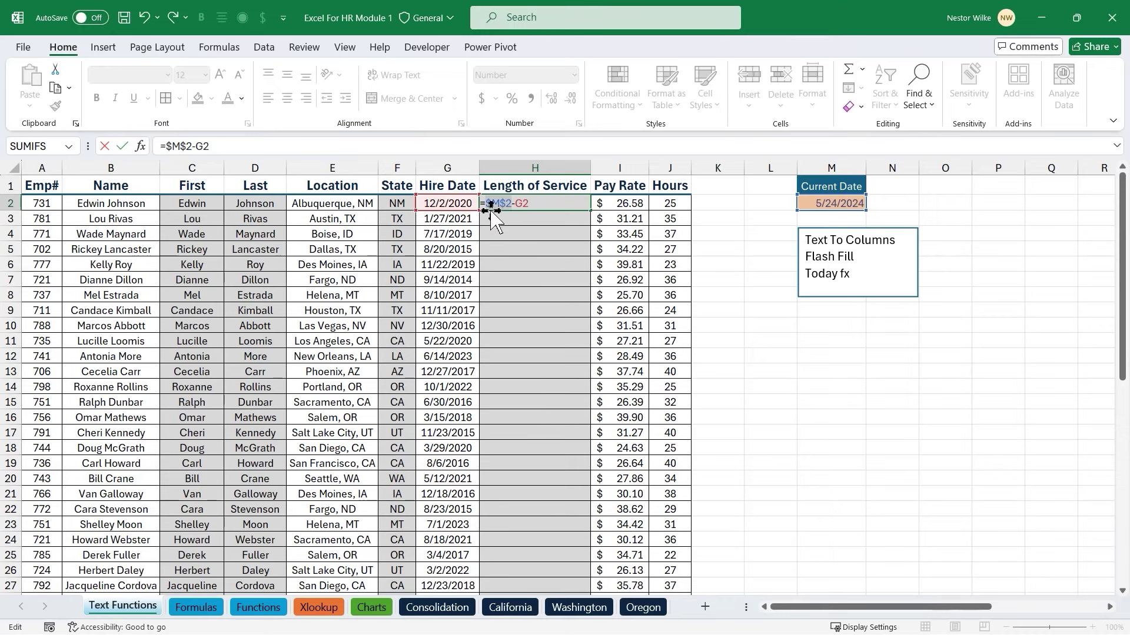
double_click(494, 206)
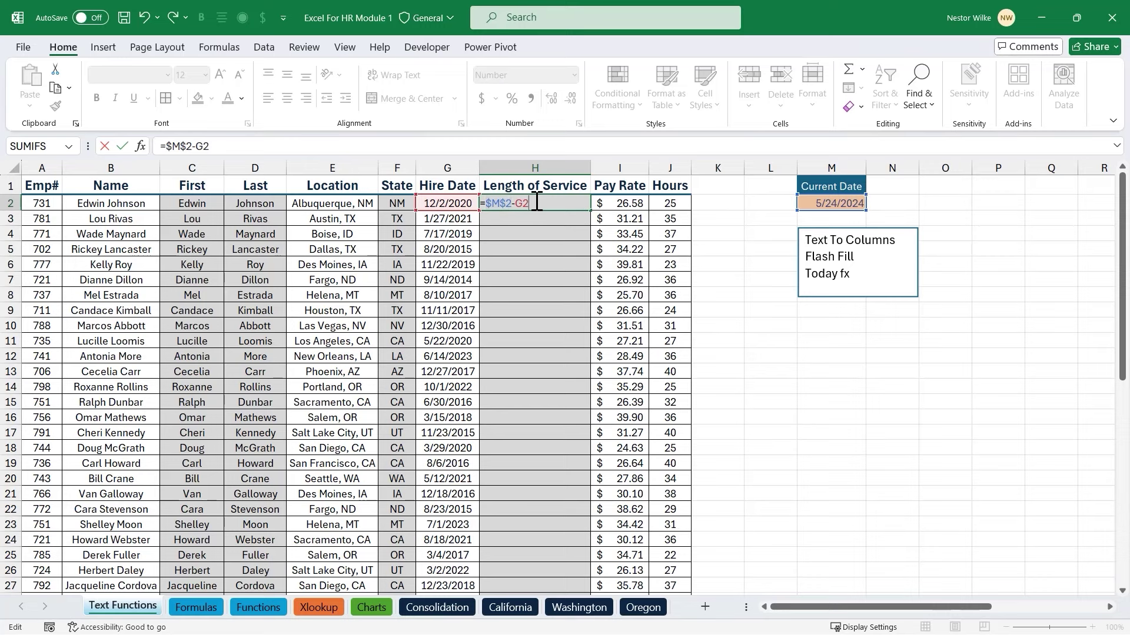
key("Return")
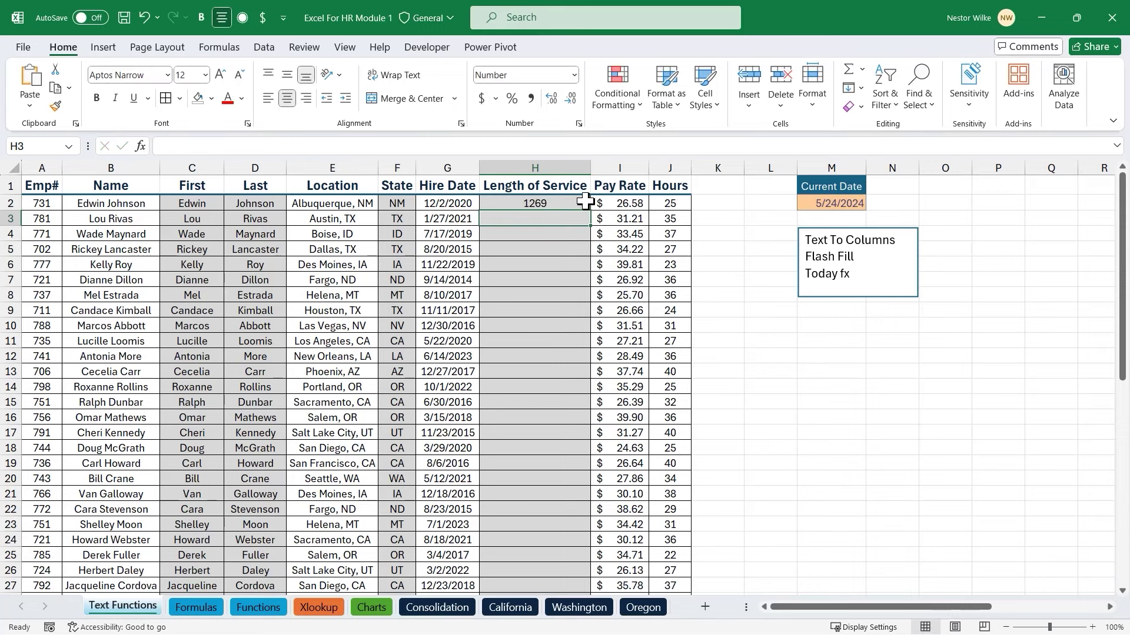
Copy H2's =$M$2-G2 formula down through H51 for all 50 employees.
left_click(585, 203)
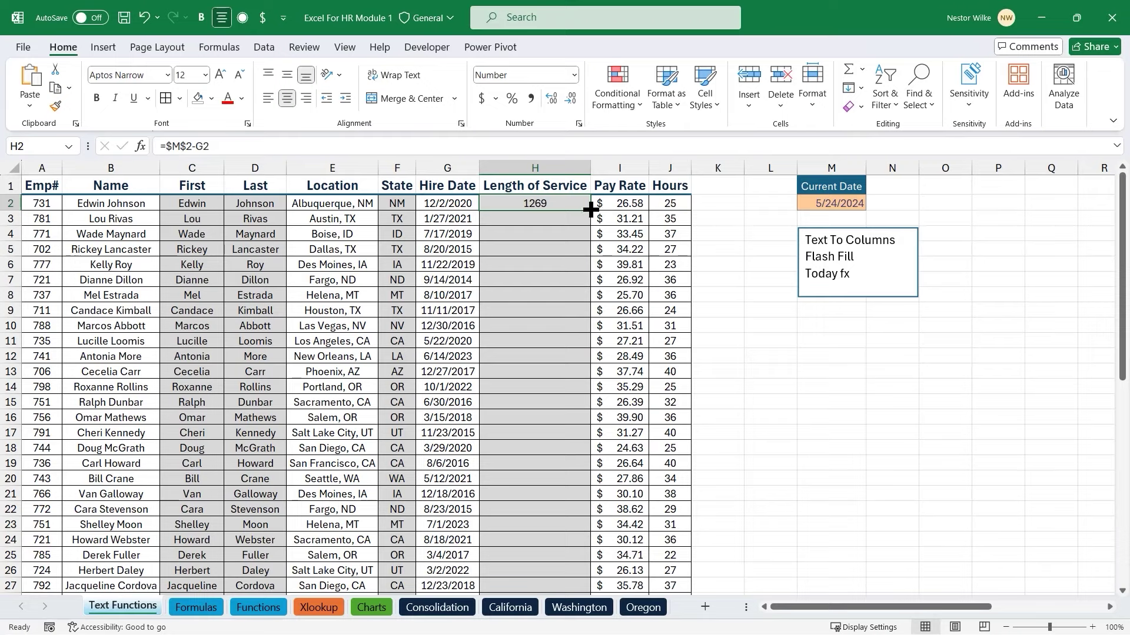
left_click_drag(590, 209, 576, 566)
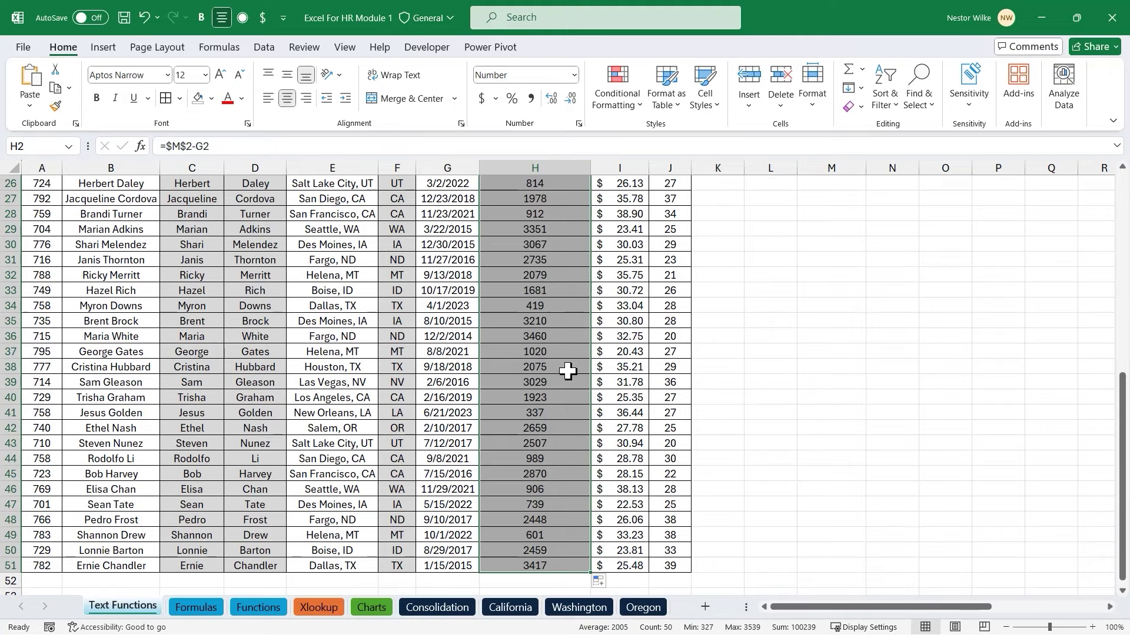
scroll(567, 371, "up", 8)
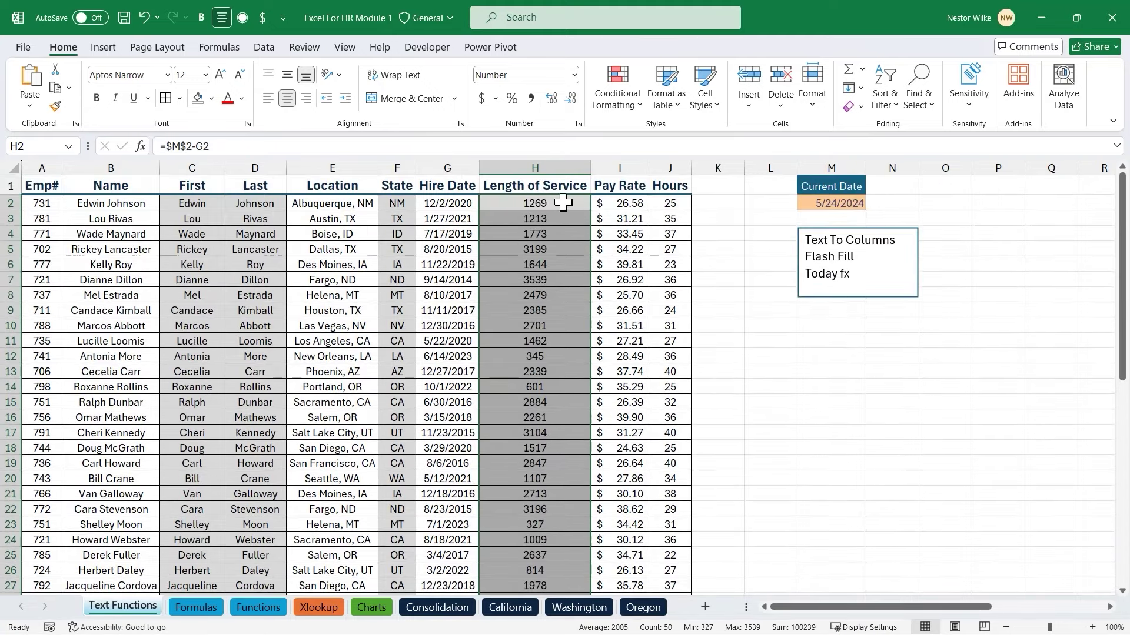
left_click(561, 203)
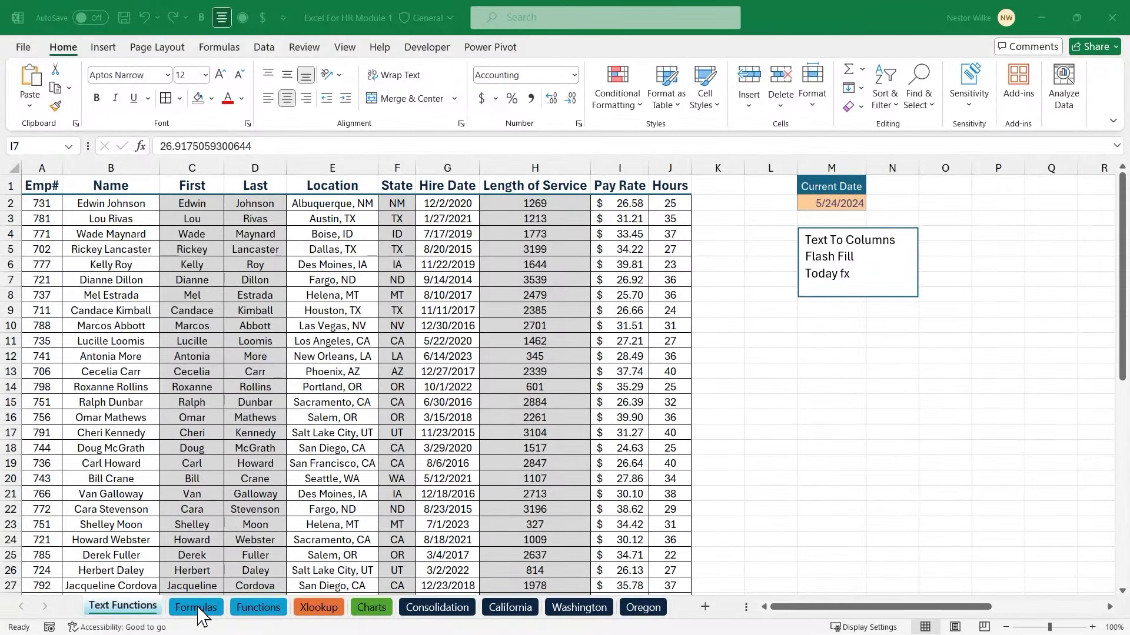
Open the Formulas sheet, review the Calculate Gross Pay task and Days Allotted 20, then select G2.
left_click(197, 608)
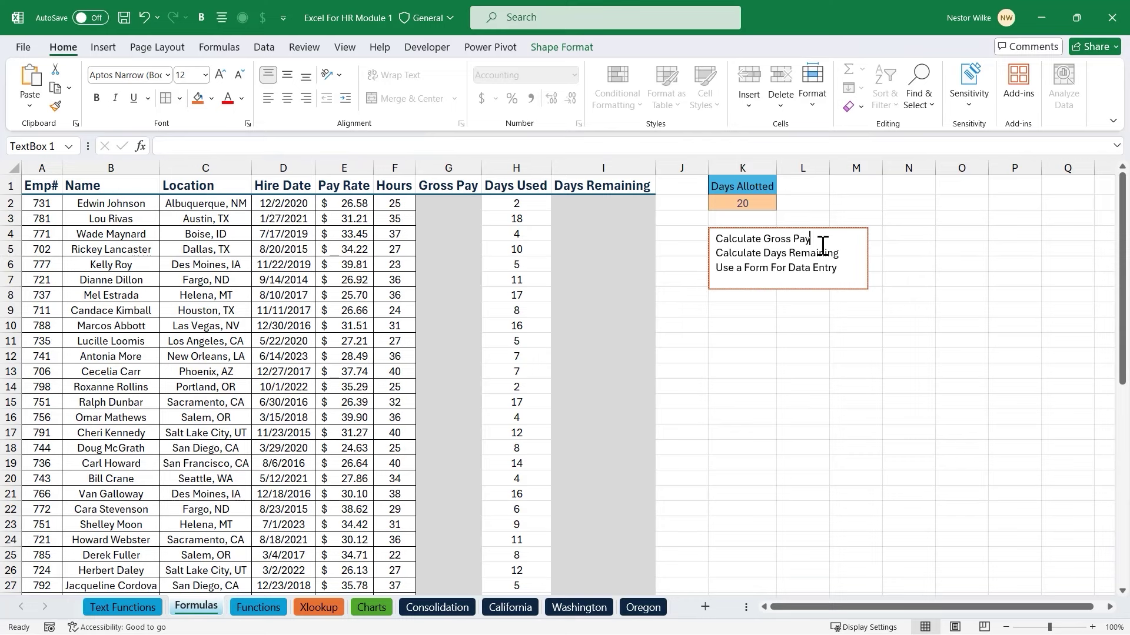
left_click_drag(818, 240, 715, 239)
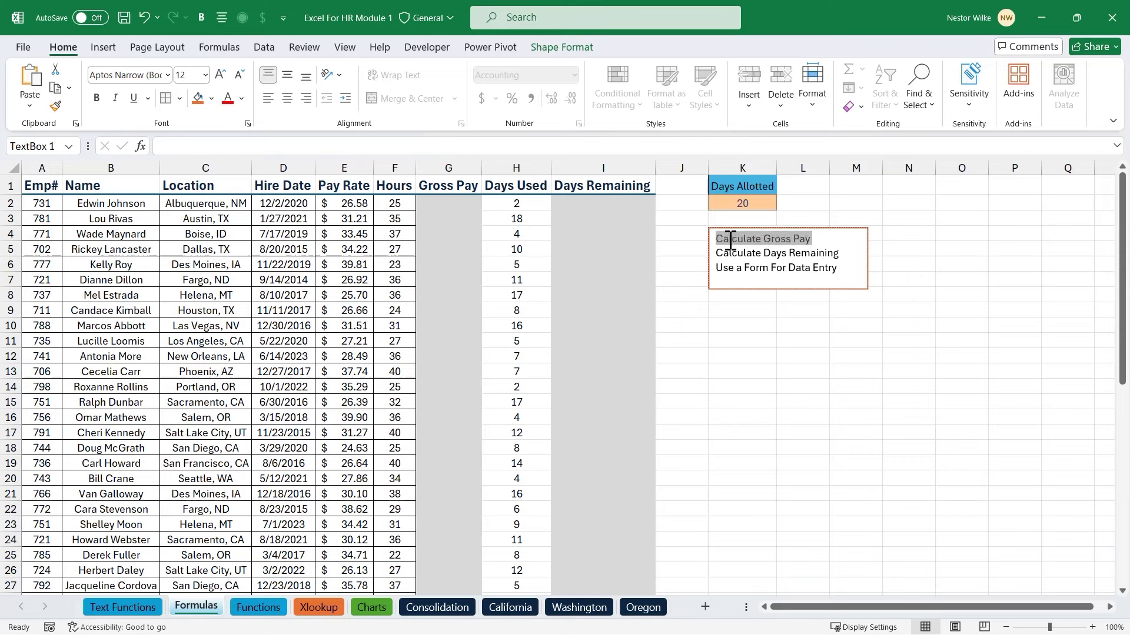
left_click(796, 254)
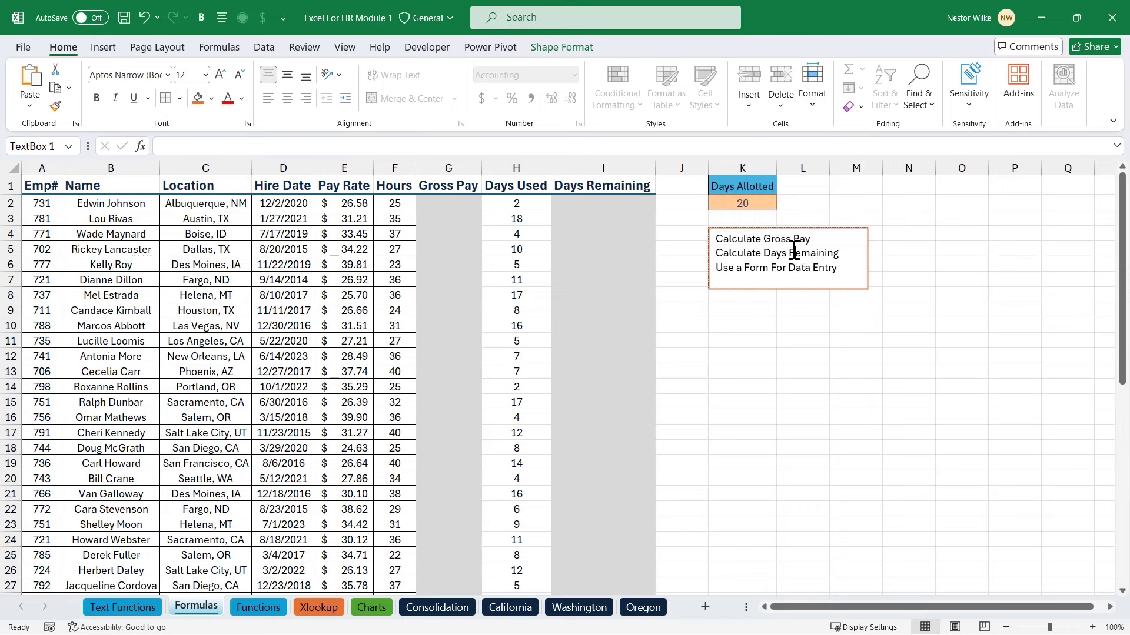
left_click(848, 203)
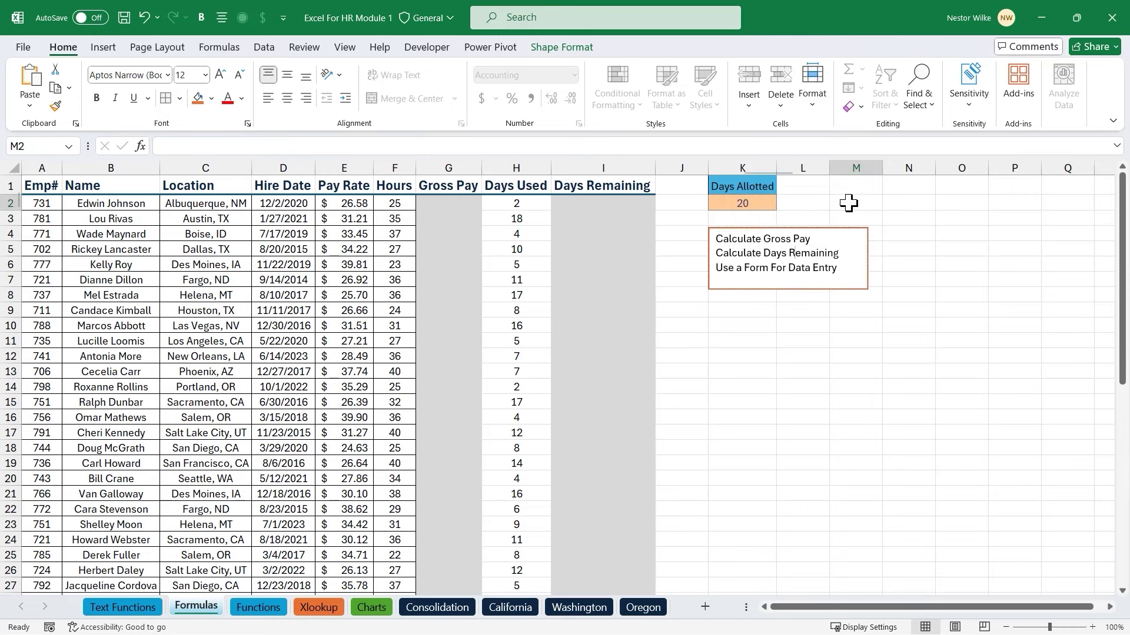
left_click(754, 202)
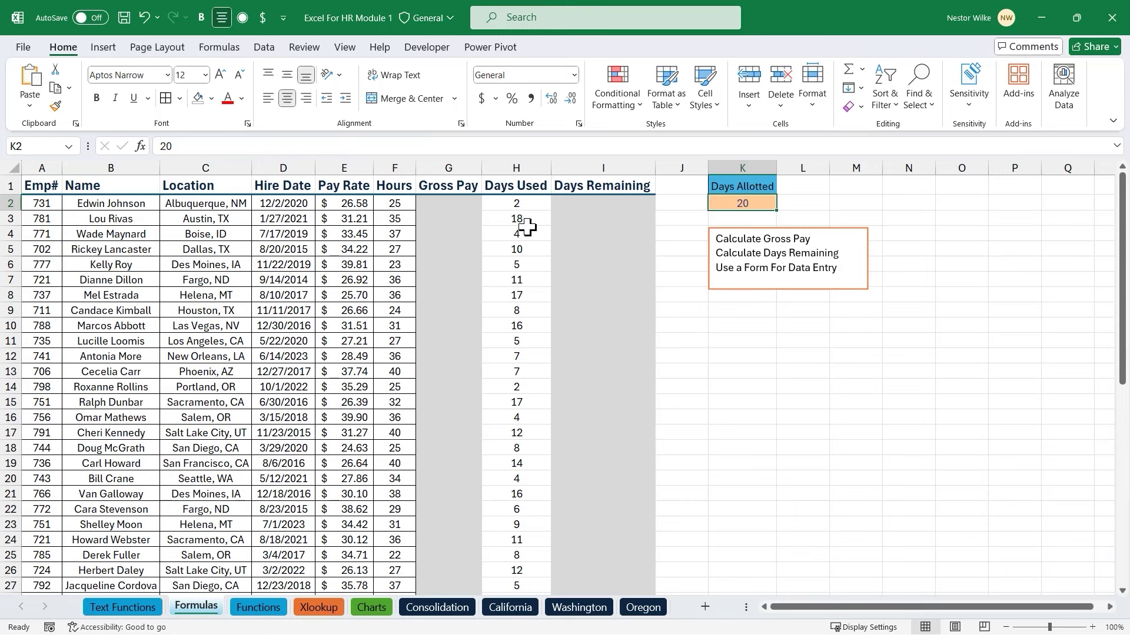
left_click(449, 202)
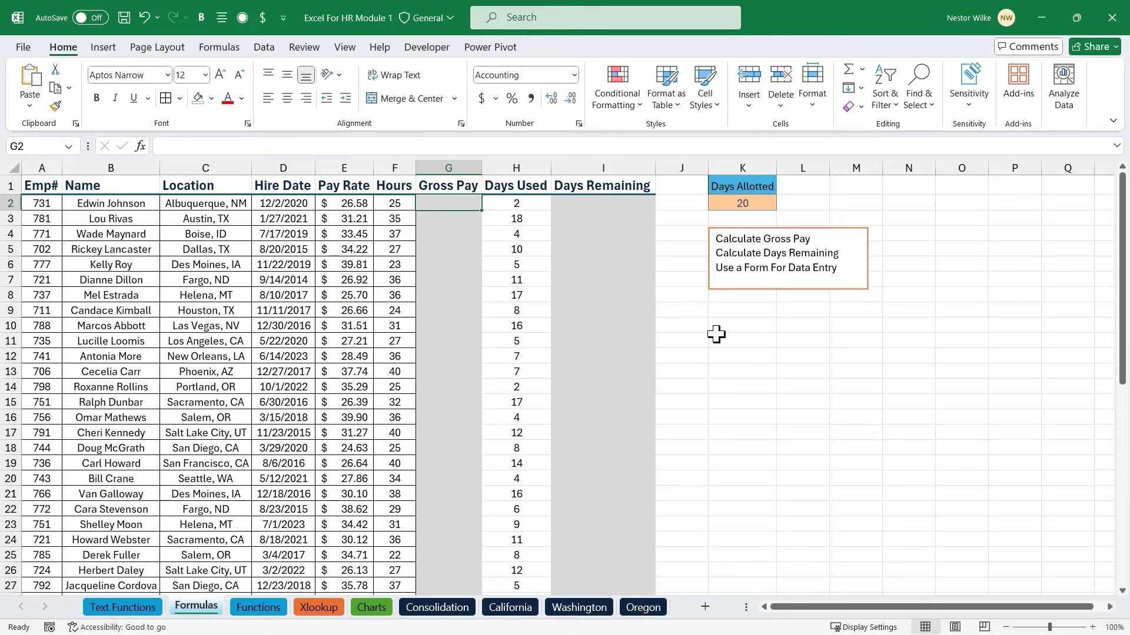
type("=")
type("pay rat")
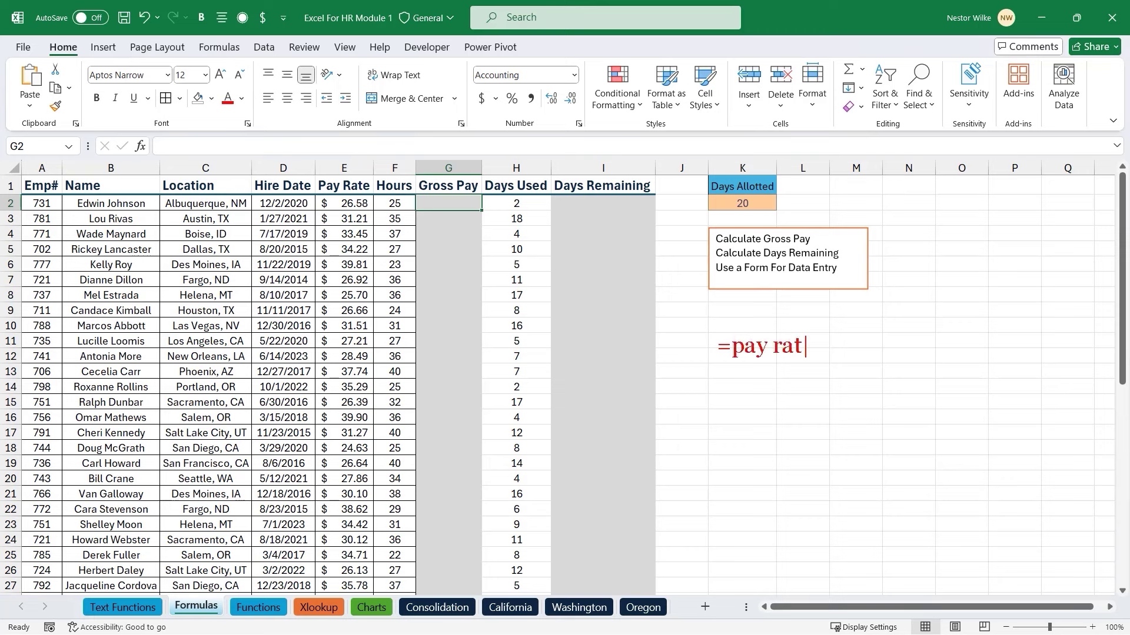
type("e*hours")
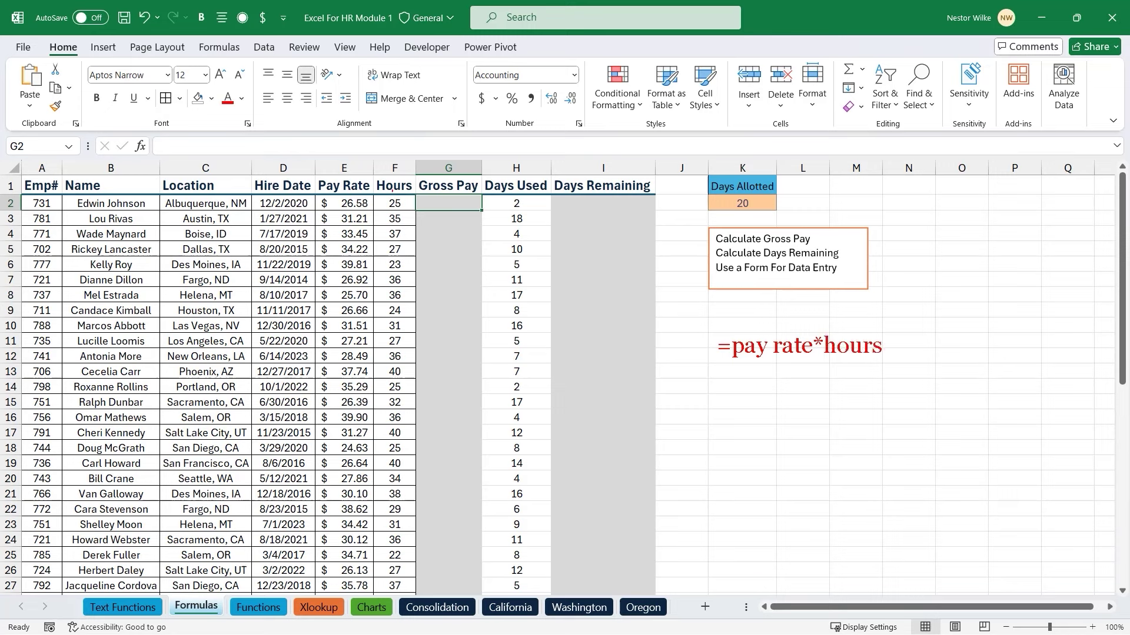
left_click_drag(315, 195, 373, 210)
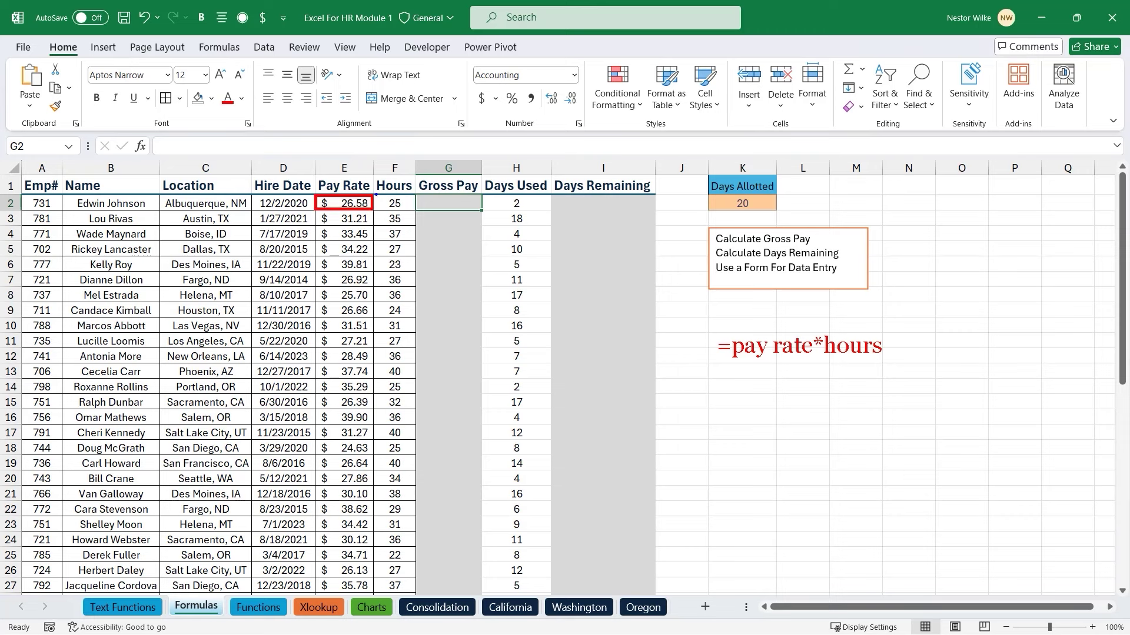
left_click_drag(375, 194, 416, 210)
key("t")
type("=E2*")
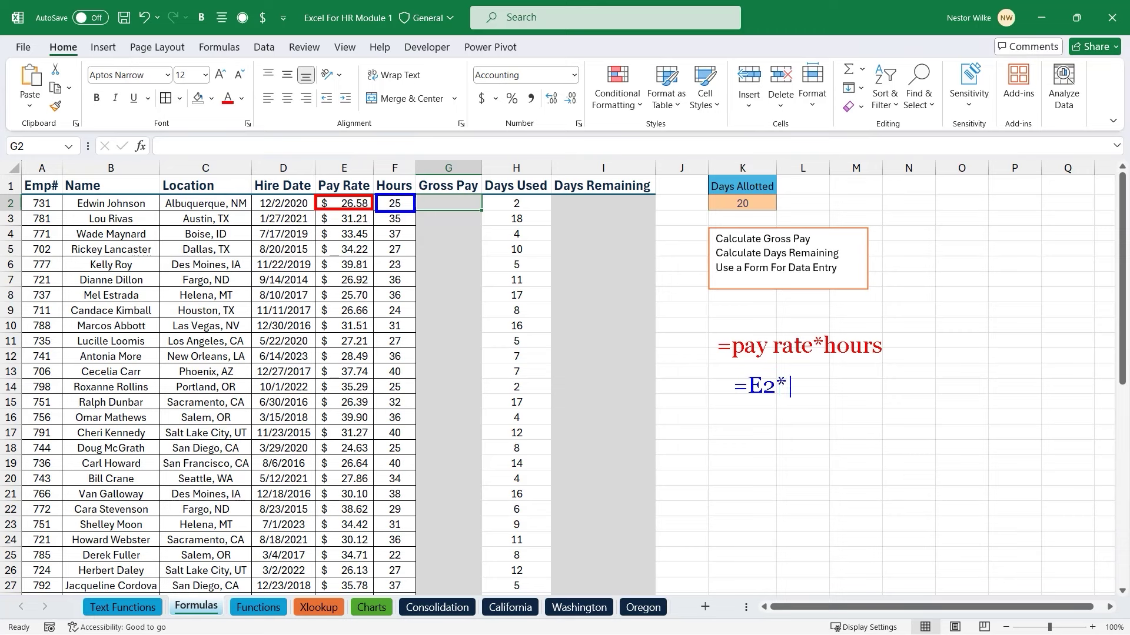
type("F2")
mouse_move(488, 208)
left_mouse_down()
mouse_move(475, 213)
mouse_move(483, 349)
left_mouse_up()
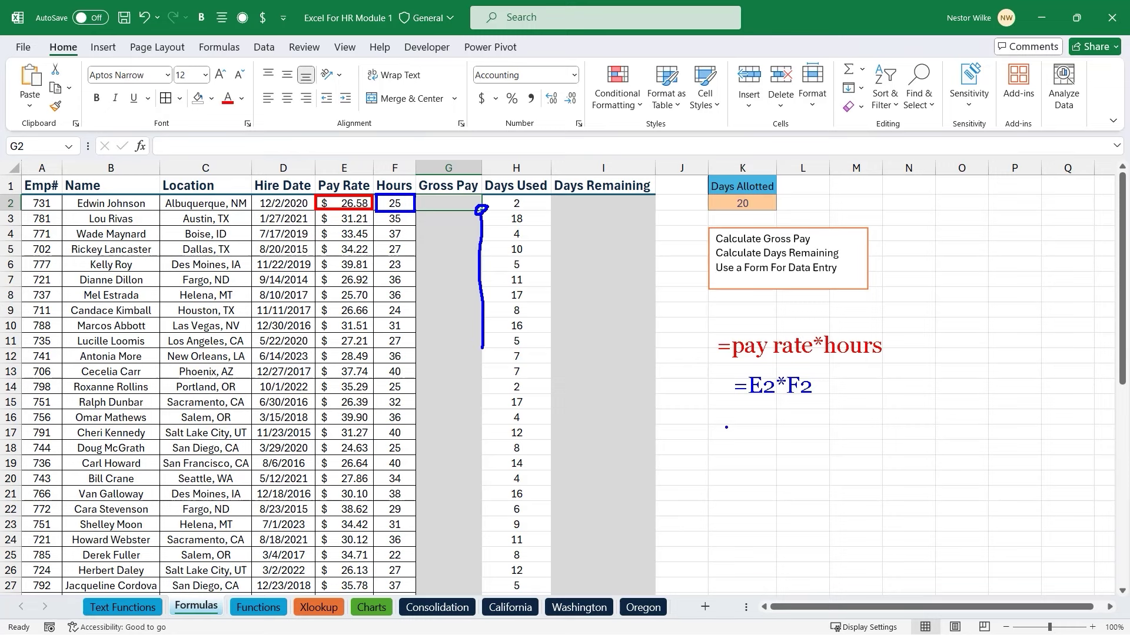
mouse_move(728, 422)
left_mouse_down()
mouse_move(727, 443)
mouse_move(793, 433)
mouse_move(832, 448)
mouse_move(840, 435)
mouse_move(817, 442)
left_mouse_up()
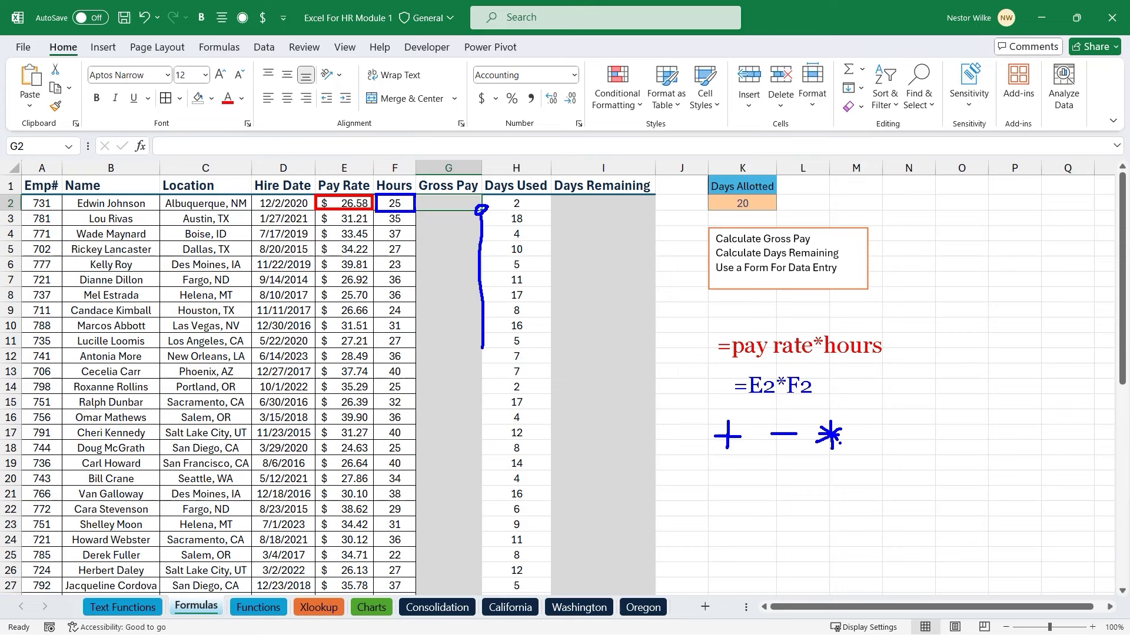
left_click_drag(888, 424, 865, 448)
key("Escape")
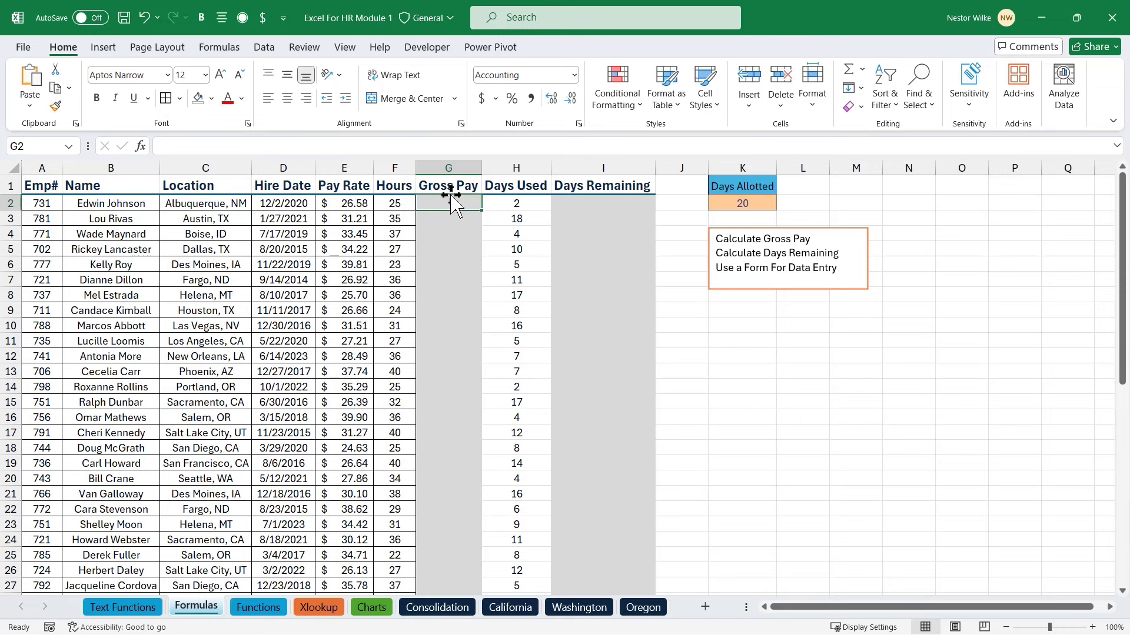
Enter =E2*F2 in G2 to calculate the first employee's Gross Pay.
type("=")
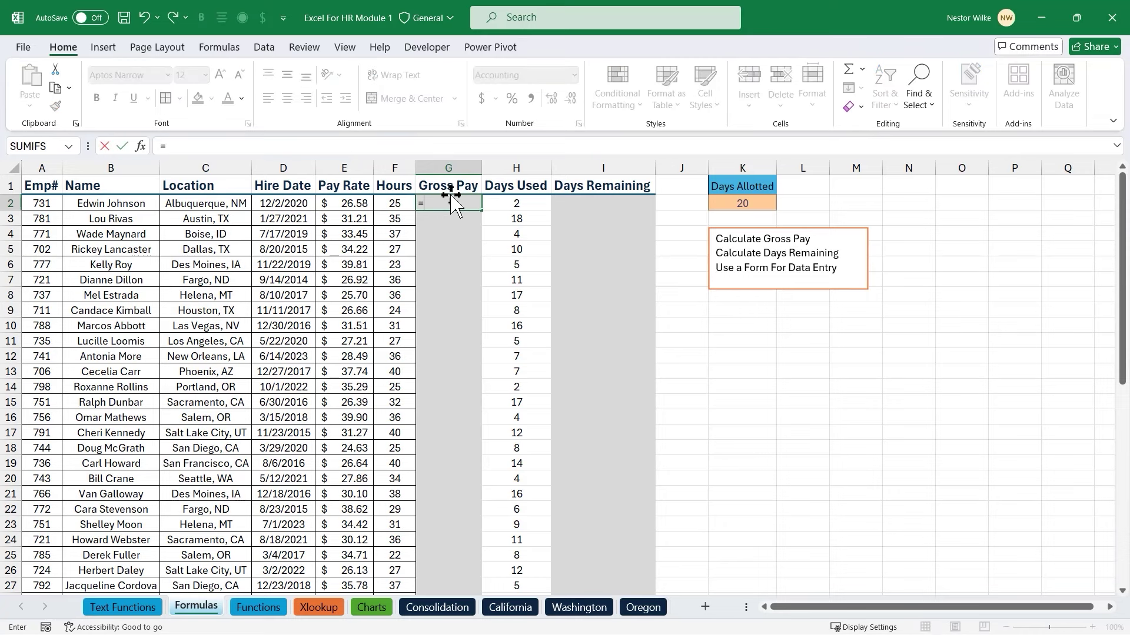
left_click(355, 201)
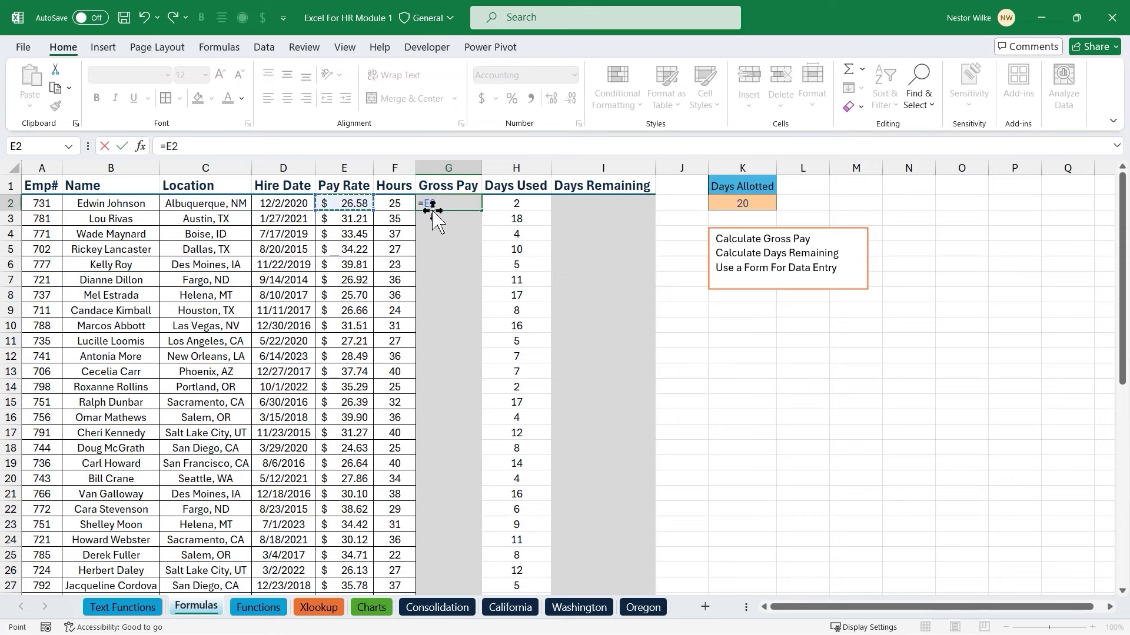
type("*")
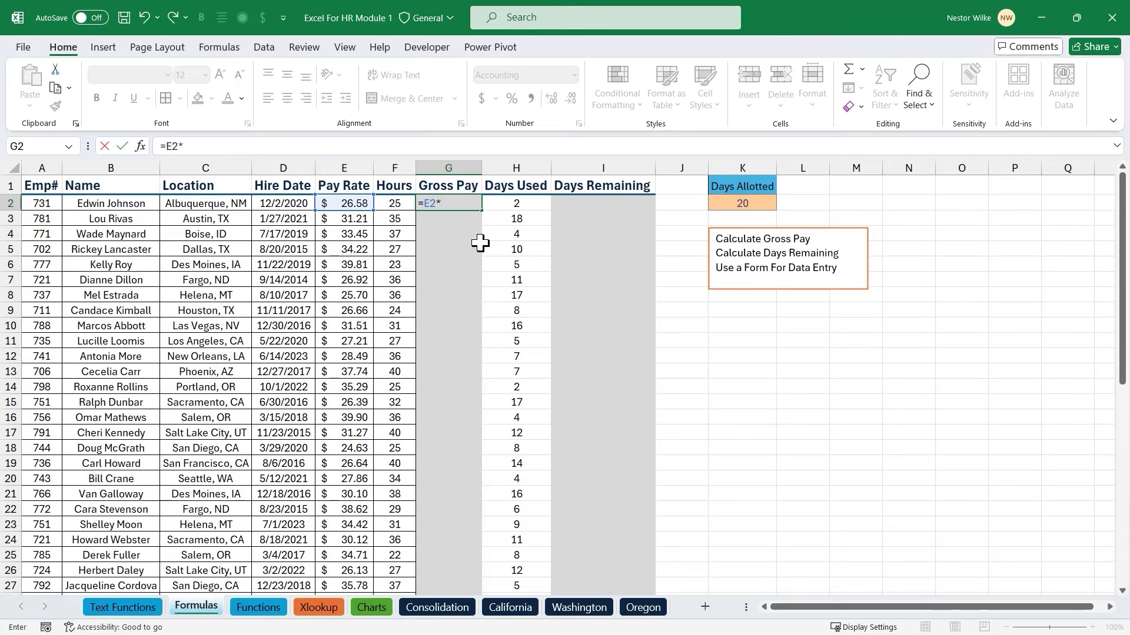
left_click(396, 203)
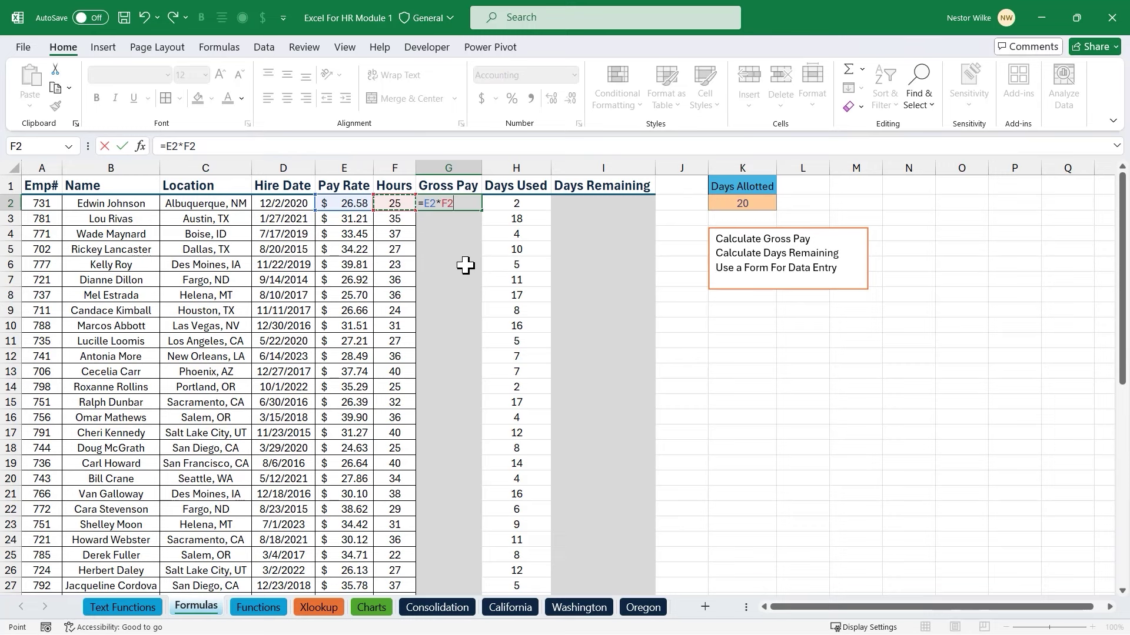
key("Return")
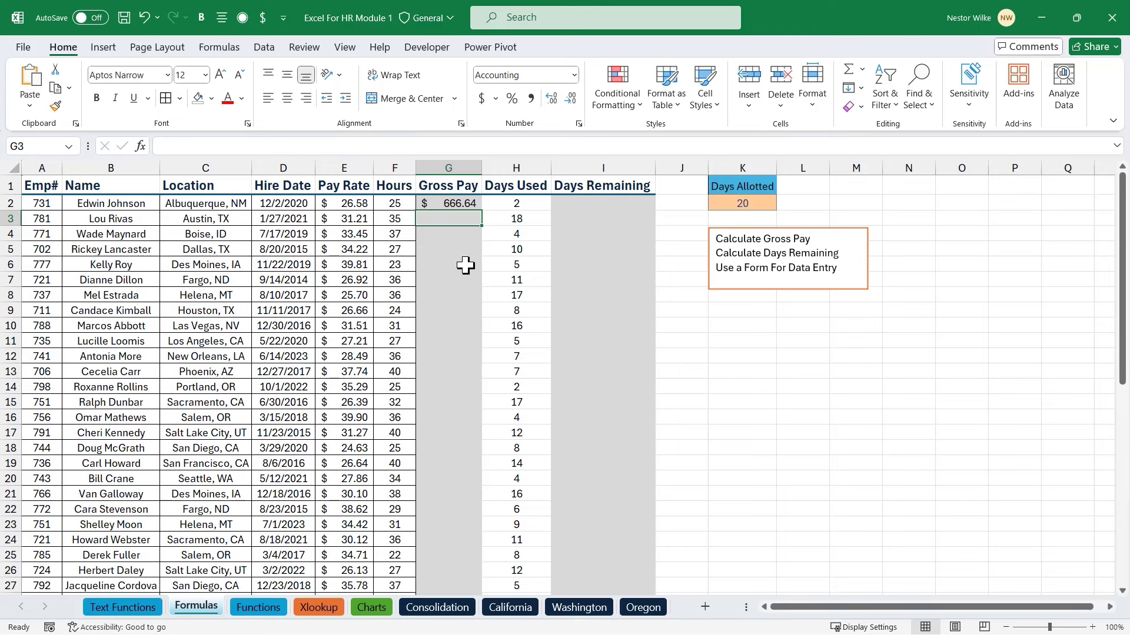
Fill the Gross Pay formula down column G to row 51.
left_click(462, 203)
mouse_move(482, 211)
left_mouse_down()
mouse_move(497, 302)
mouse_move(463, 619)
mouse_move(468, 161)
mouse_move(482, 212)
left_mouse_up()
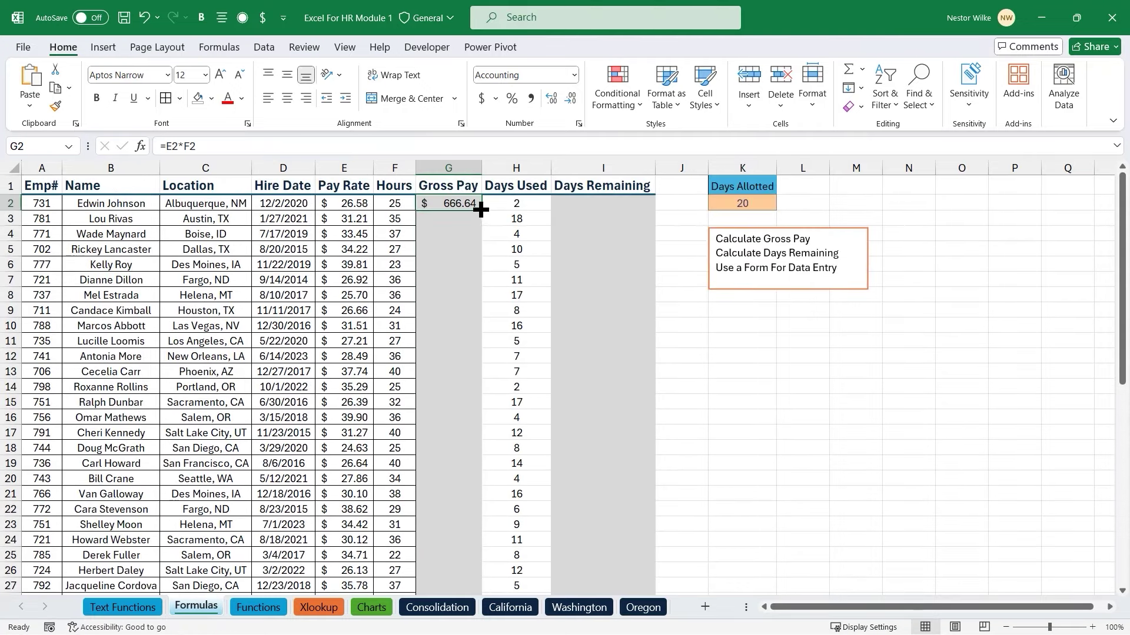
double_click(482, 211)
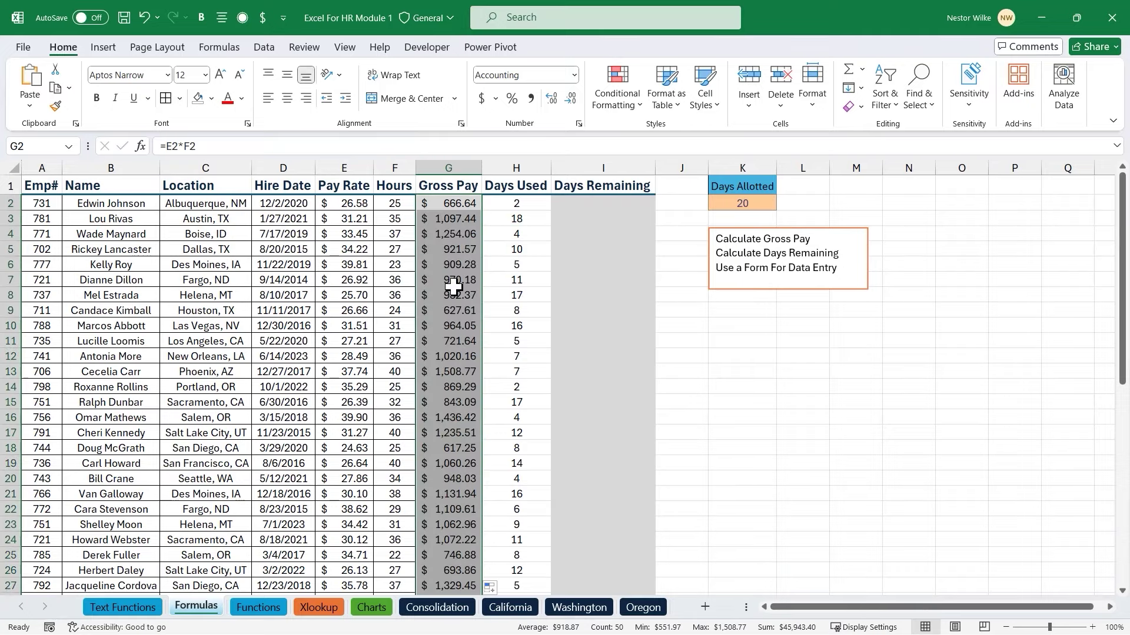
scroll(453, 287, "down", 5)
scroll(456, 289, "down", 4)
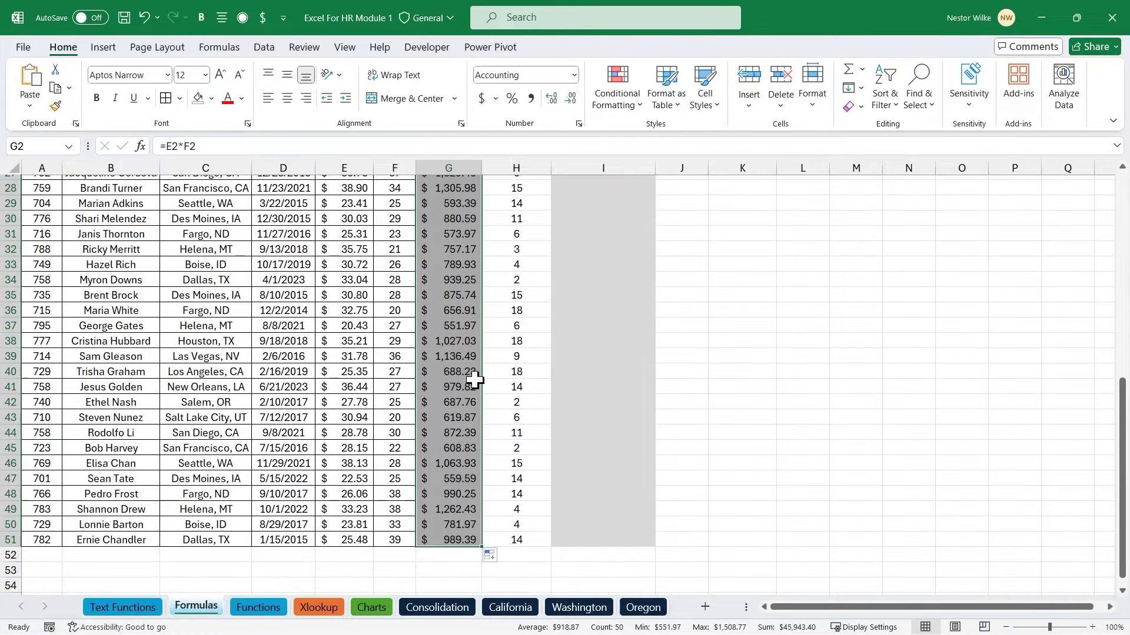
scroll(475, 381, "up", 9)
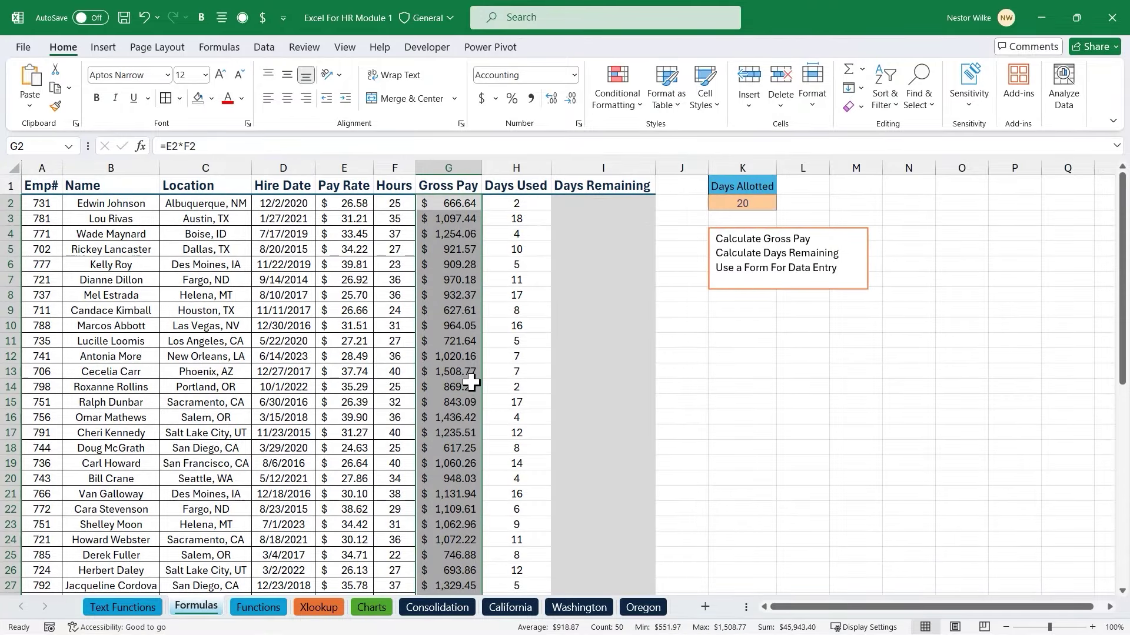
Annotate Days Remaining as Days Allotted (K2) minus Days Used (H2), noting $K$2 stays fixed.
left_click(616, 203)
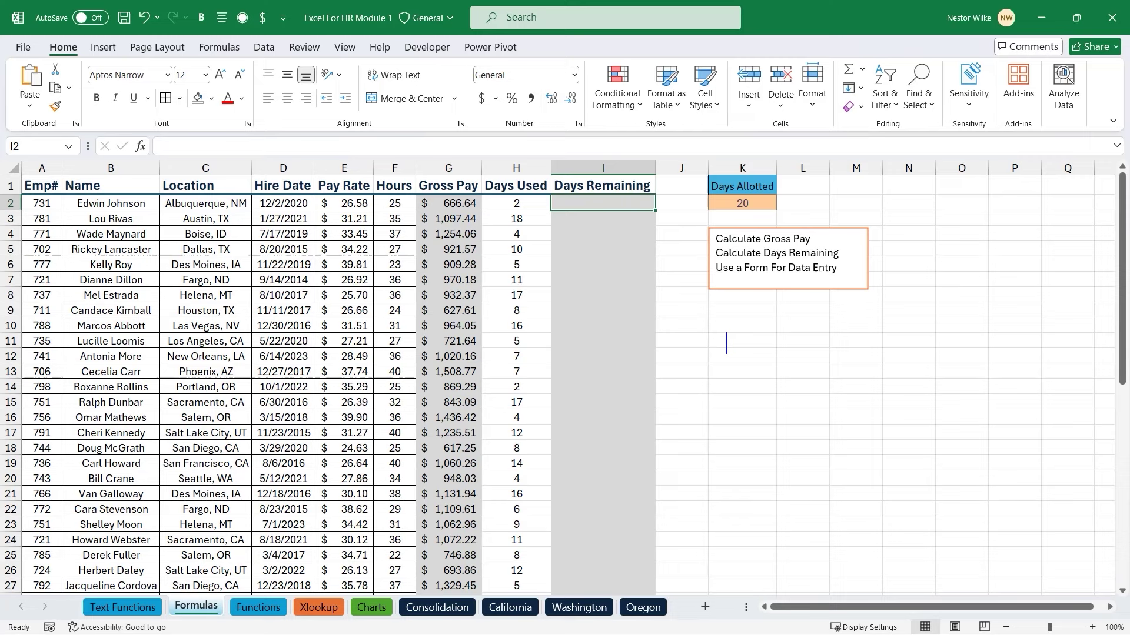
type("days alloted")
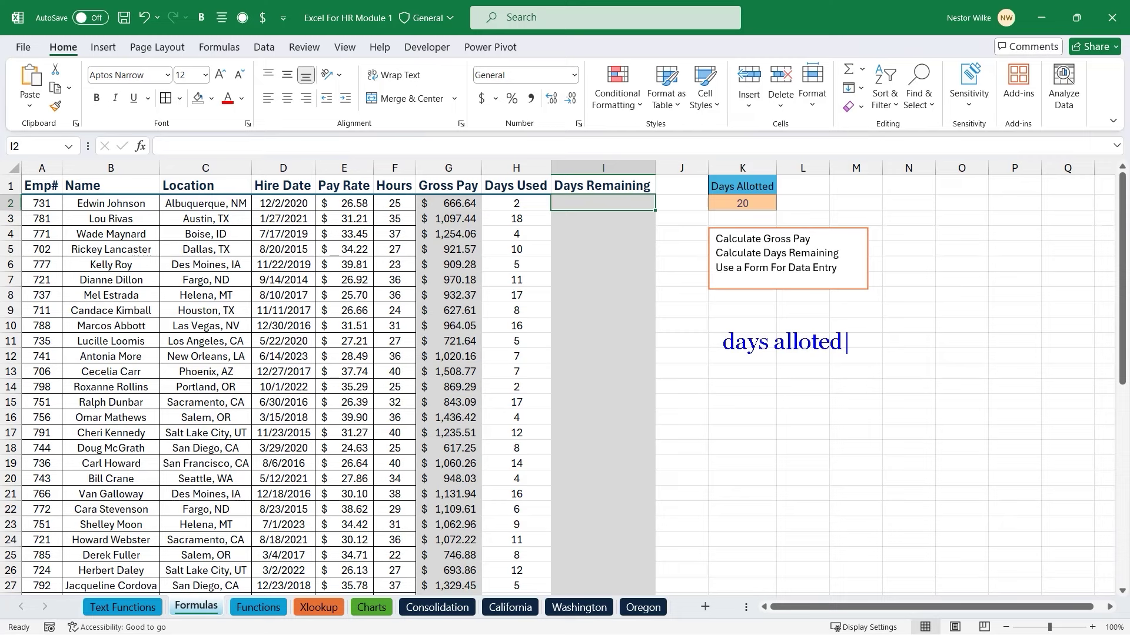
type("-days used")
key("Return")
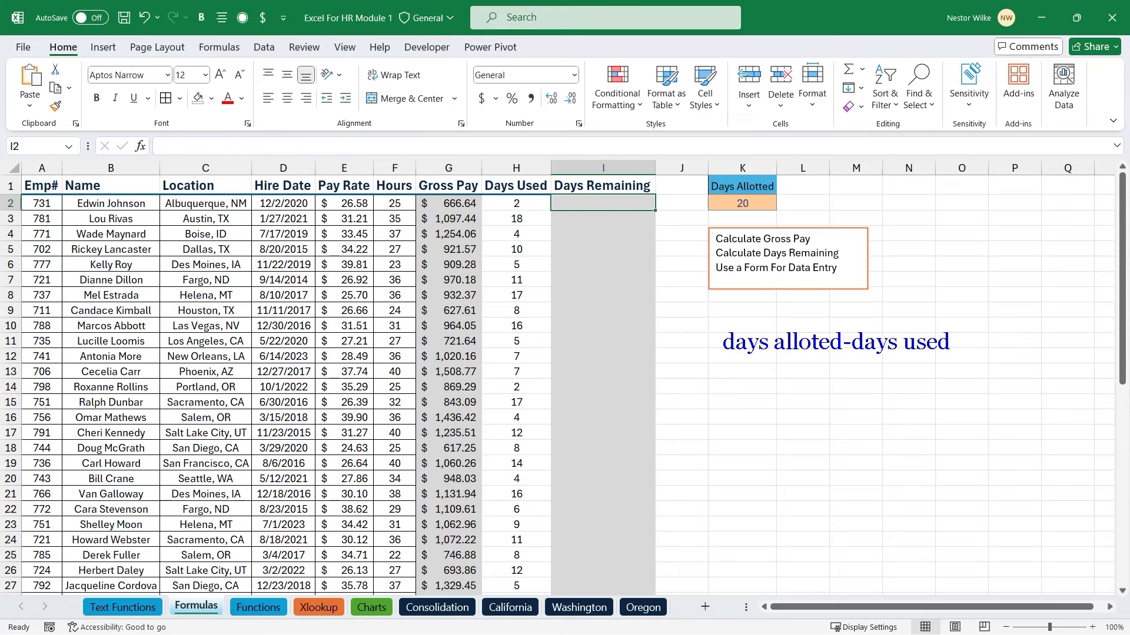
left_click_drag(710, 192, 780, 214)
left_click_drag(483, 190, 550, 214)
key("t")
type("=K2-H2")
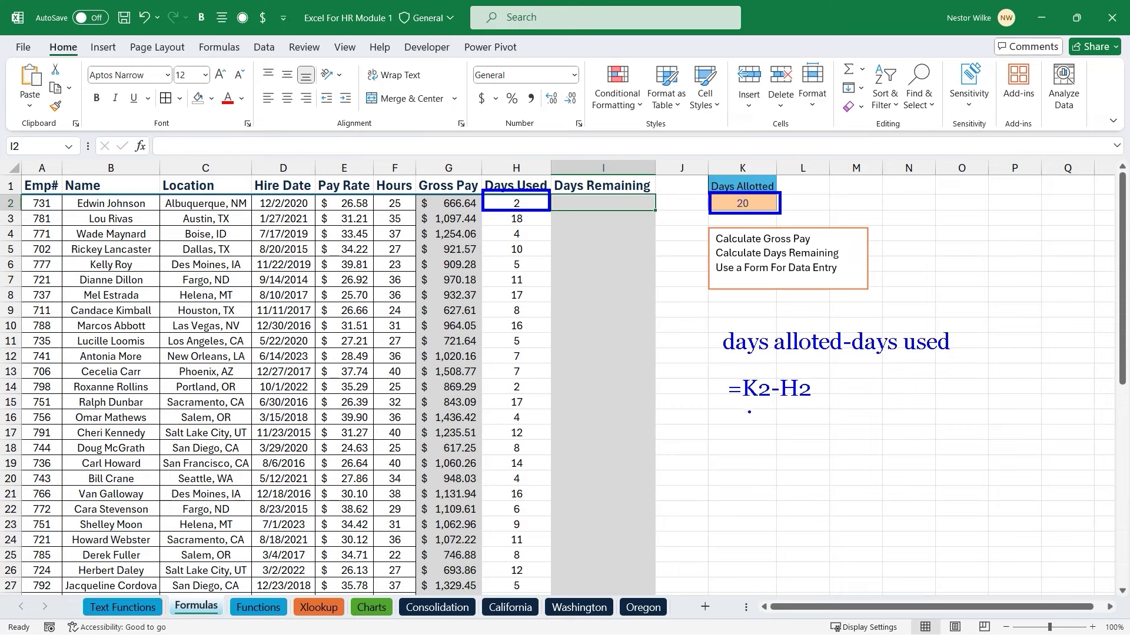
left_click_drag(768, 375, 752, 401)
type("$K$2")
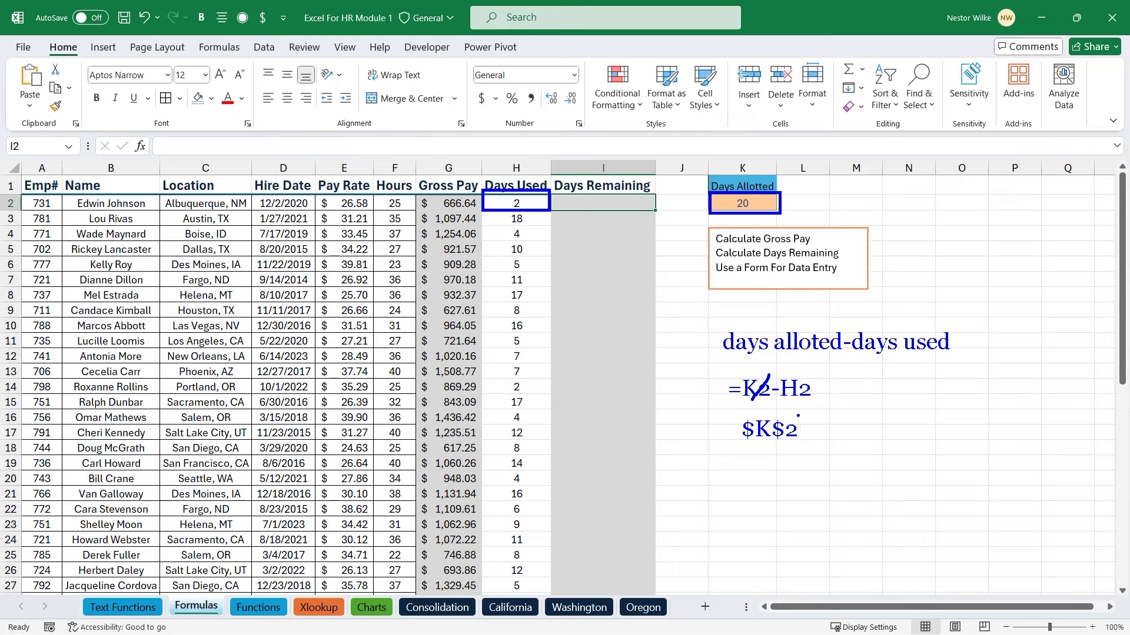
key("Escape")
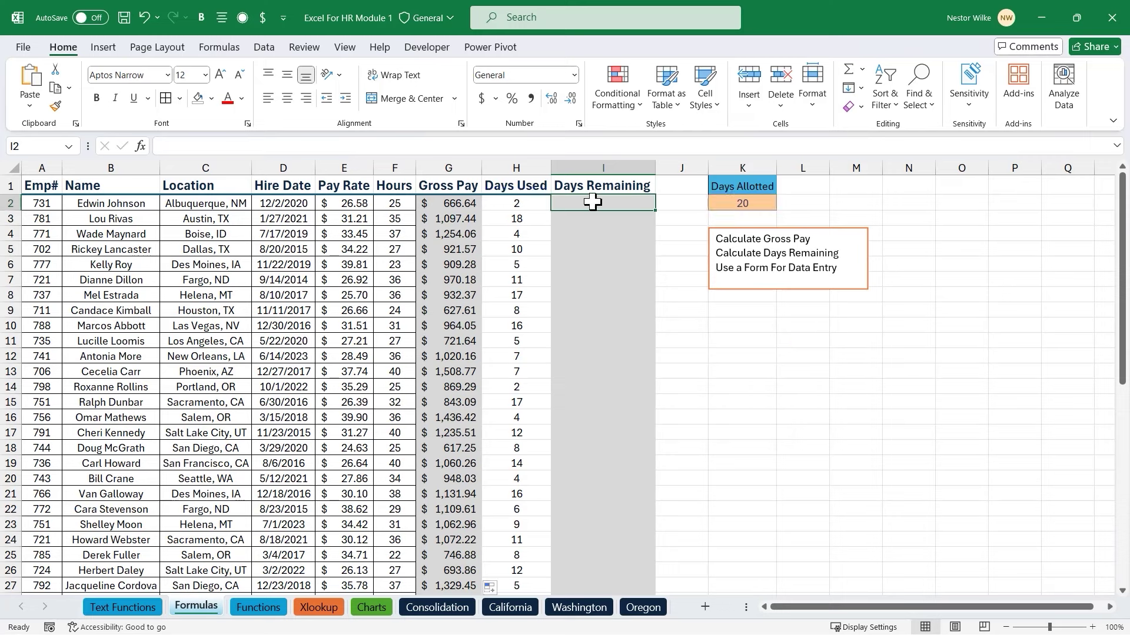
Enter =K2-H2 in I2 and copy it down to I5.
type("=")
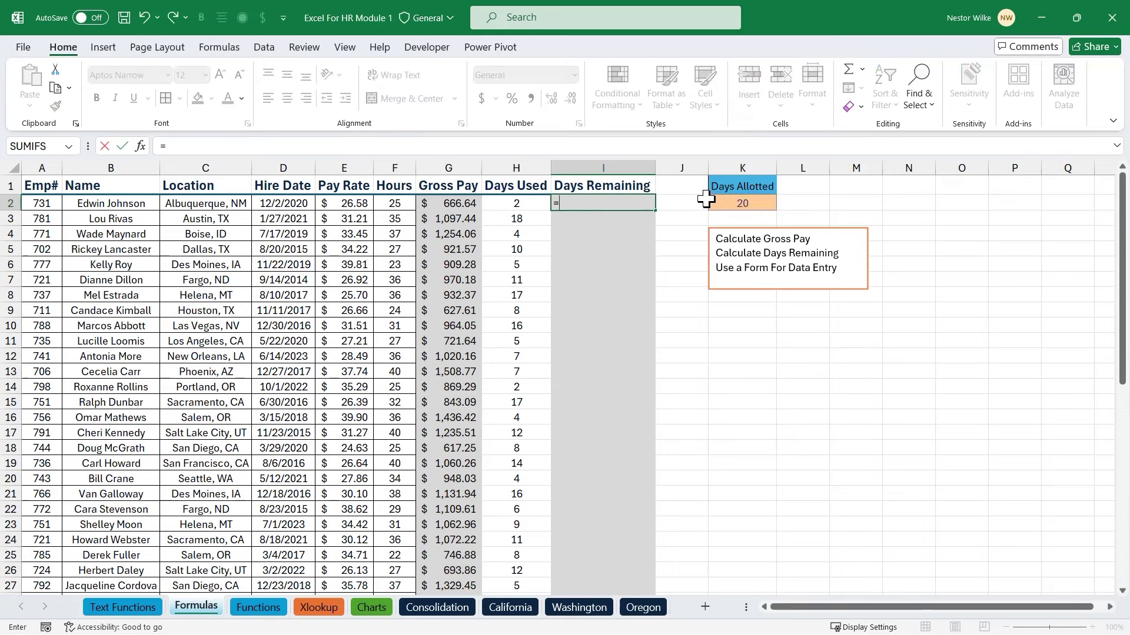
left_click(750, 201)
type("-")
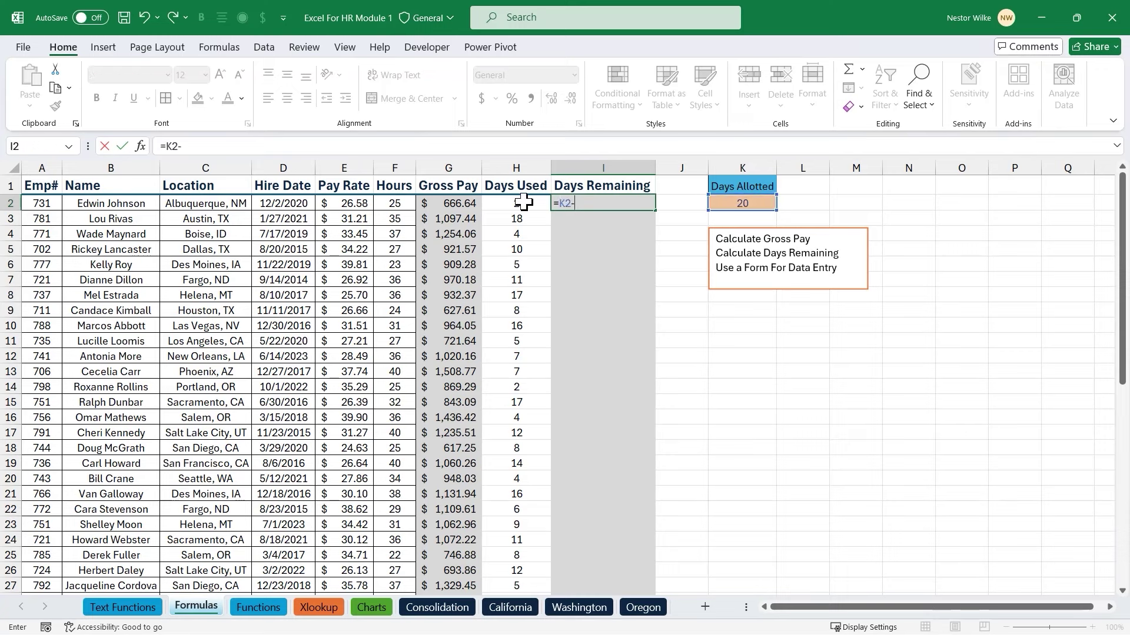
left_click(524, 202)
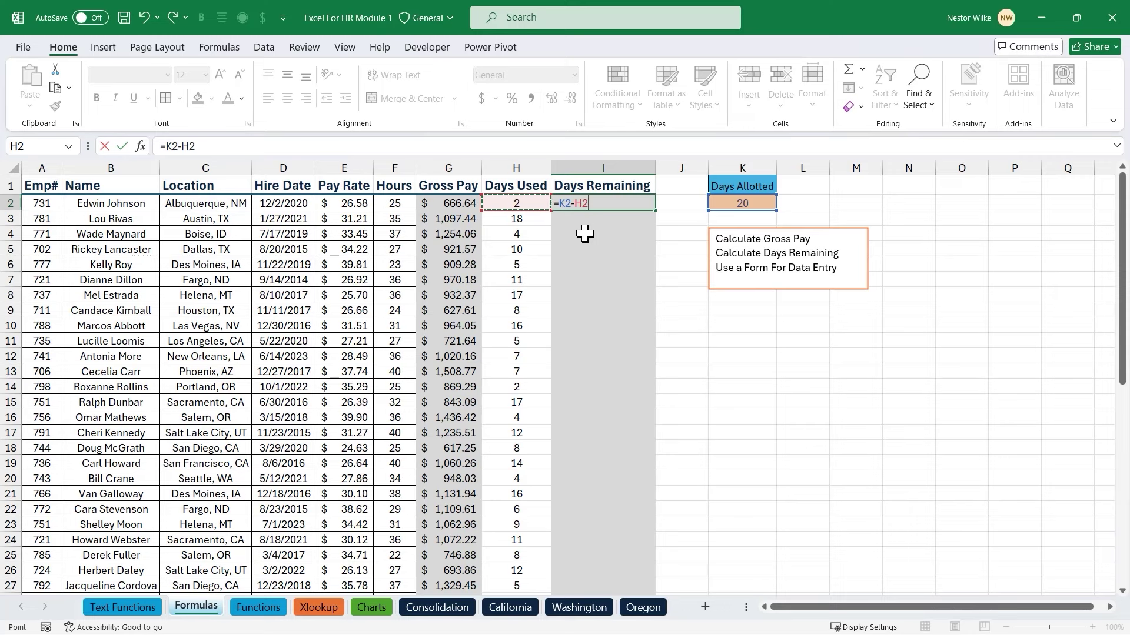
key("Return")
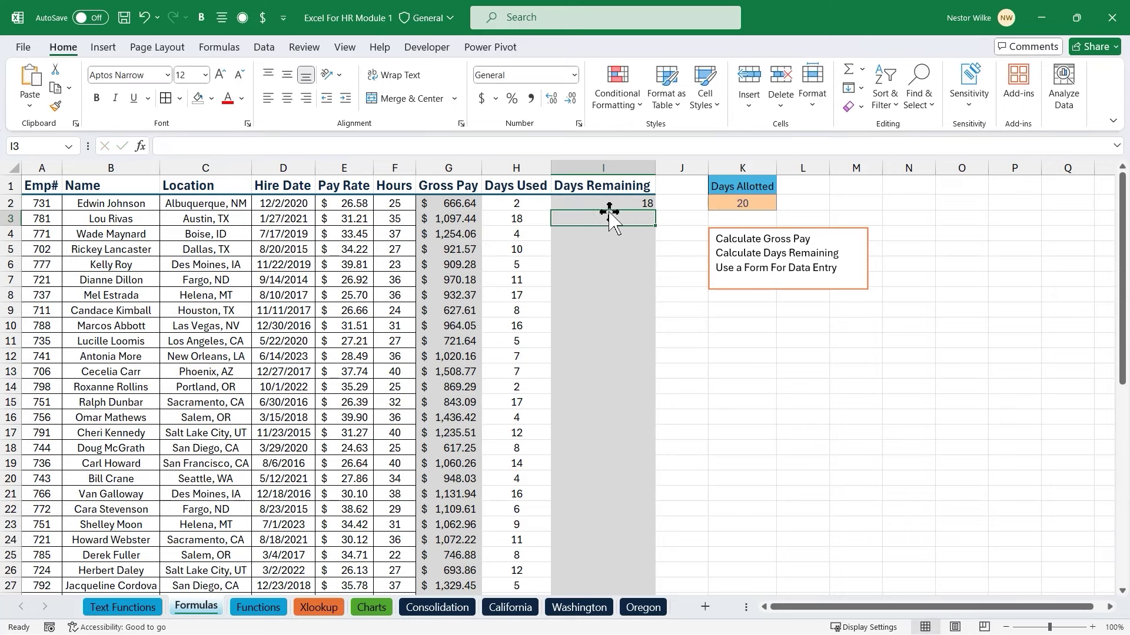
left_click(636, 205)
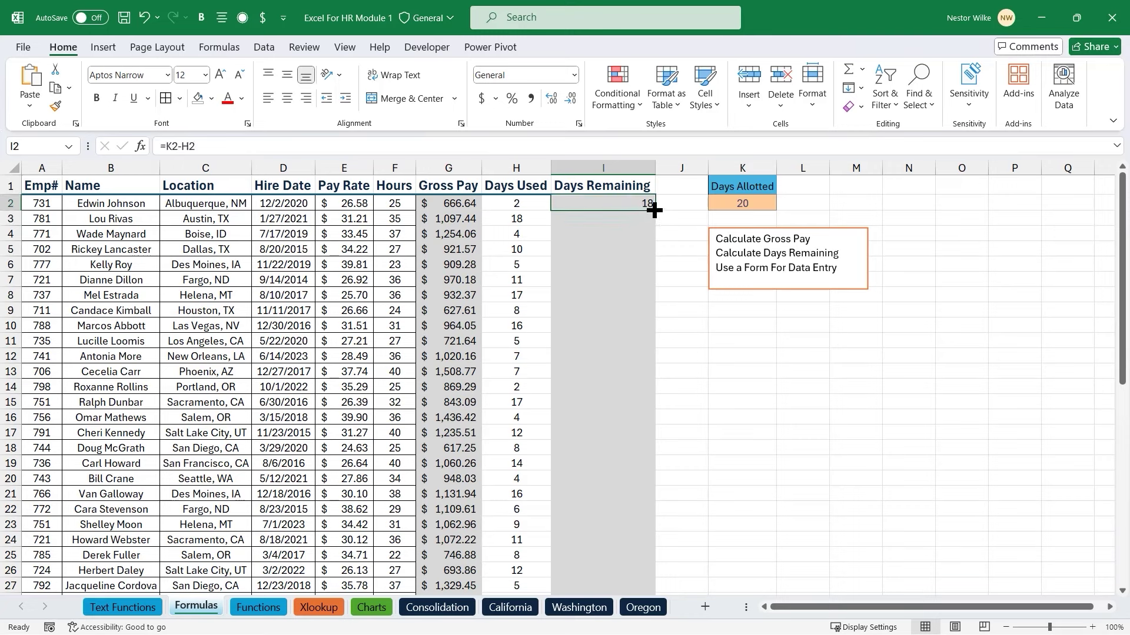
left_click_drag(655, 210, 648, 253)
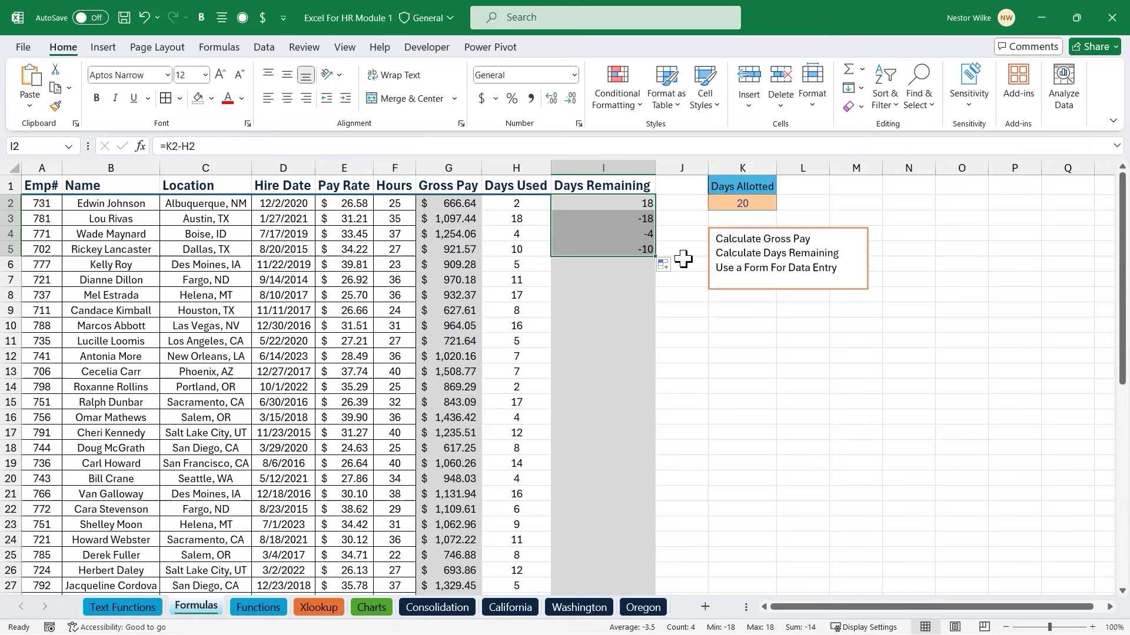
left_click(633, 224)
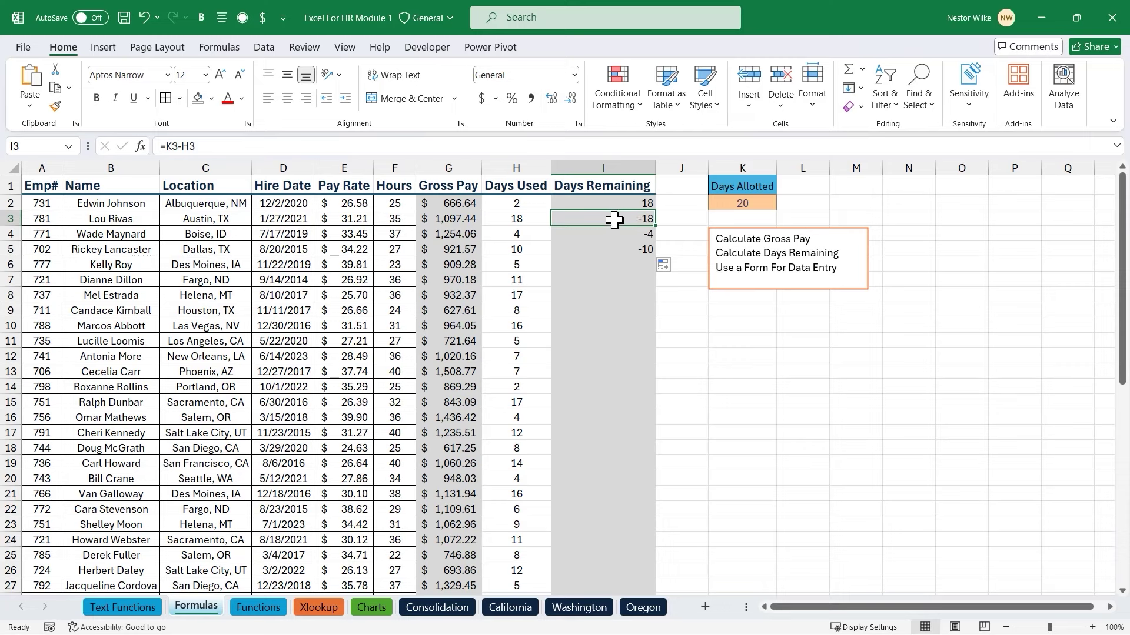
Check I3's shifted references, then change I2's formula to =$K$2-H2.
double_click(614, 220)
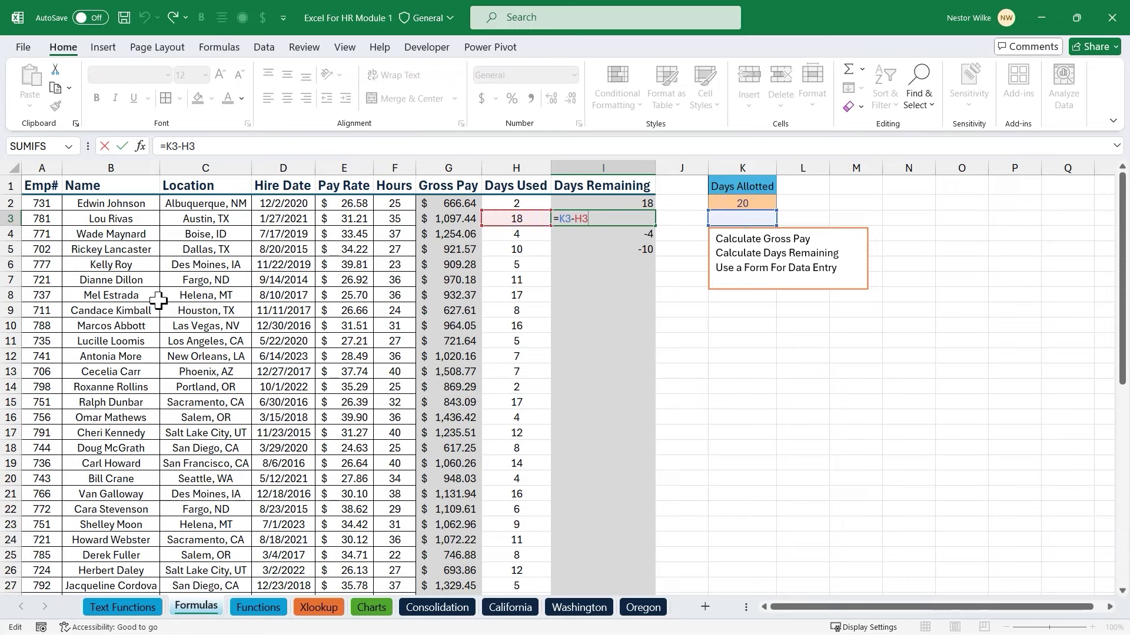
key("ctrl+Return")
left_click(639, 203)
double_click(639, 204)
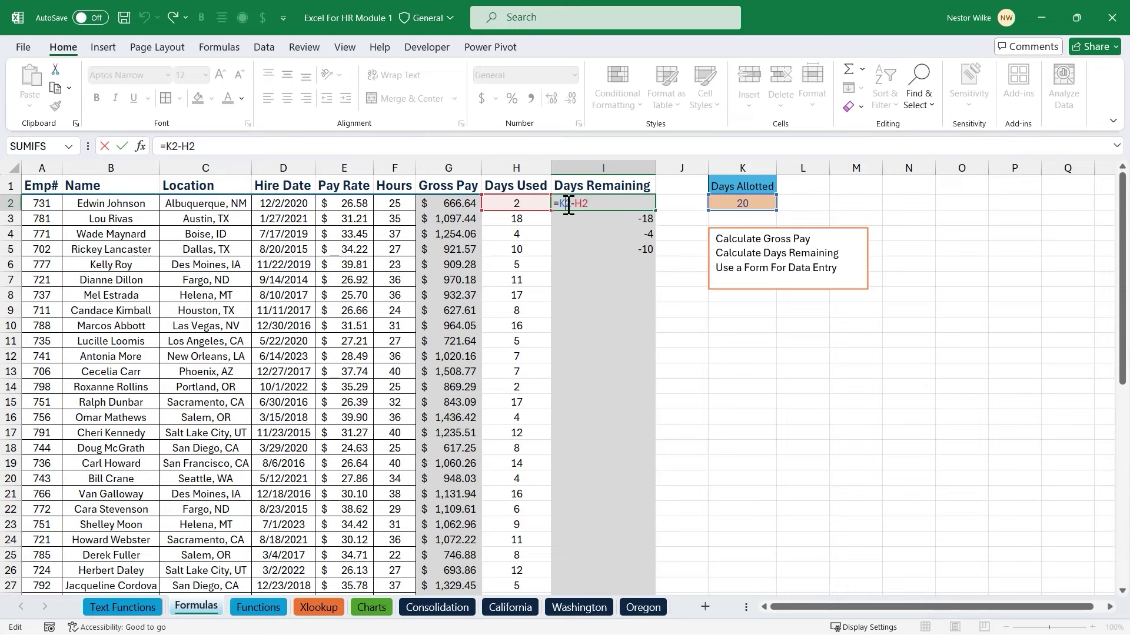
left_click_drag(574, 205, 562, 207)
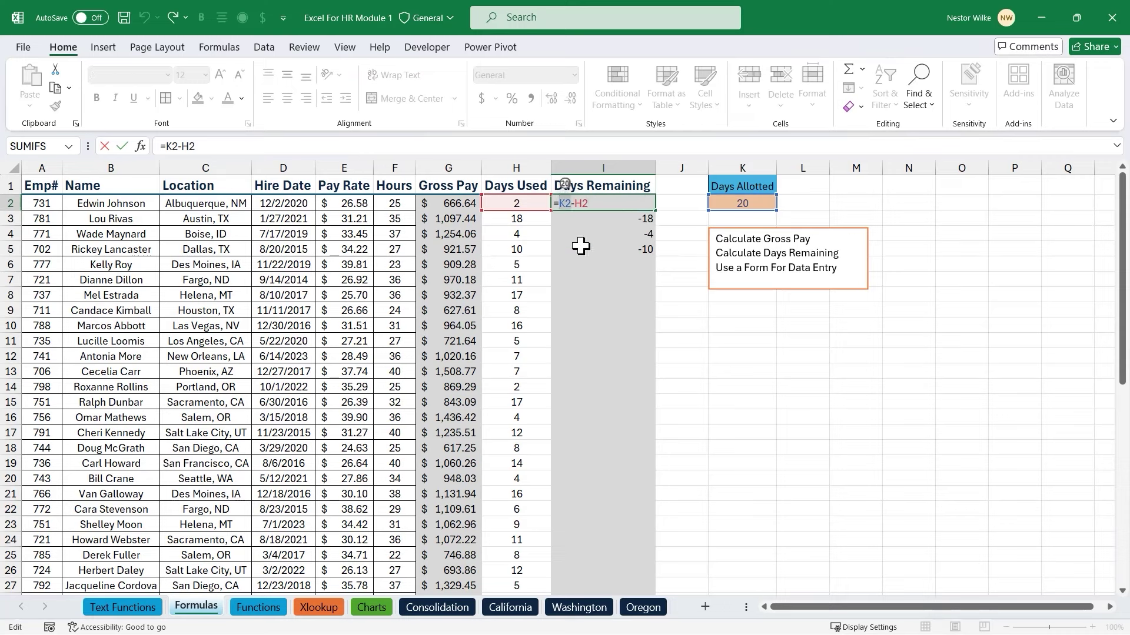
key("F4")
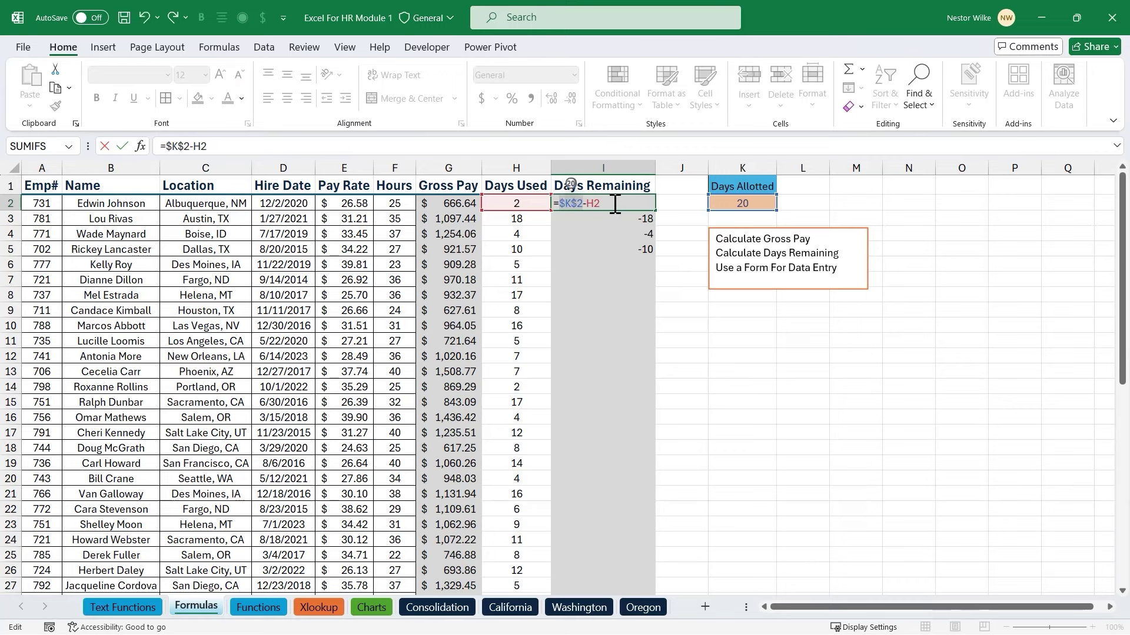
key("Return")
Fill =$K$2-H2 down column I to row 51 and select the Days Used and Days Remaining values.
left_click(642, 203)
left_click_drag(653, 210, 652, 253)
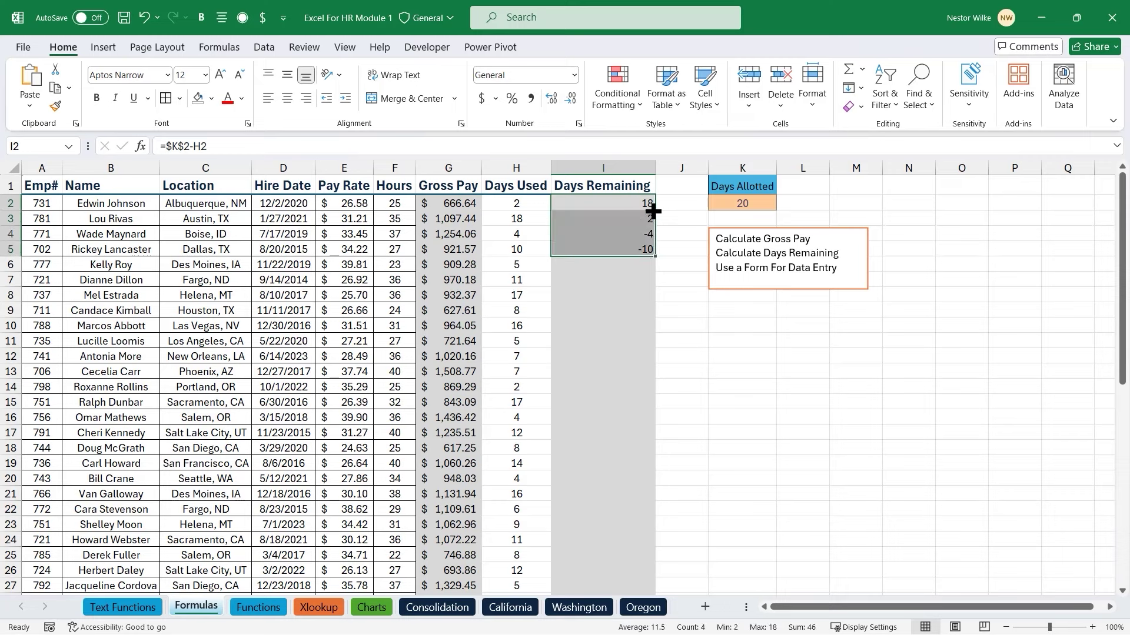
left_click(632, 251)
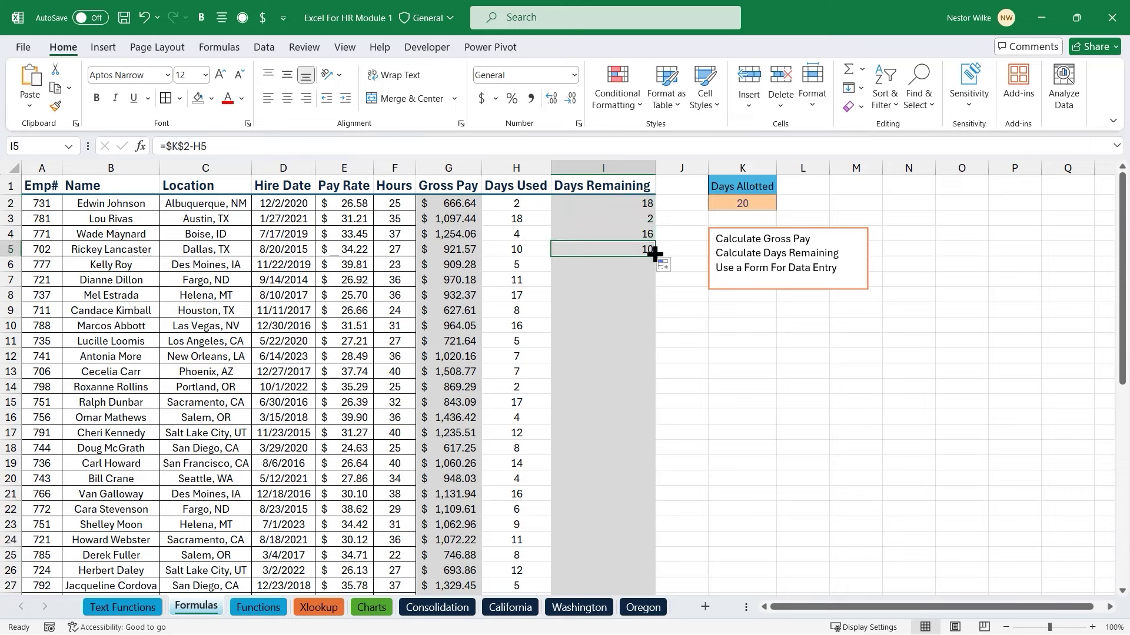
double_click(655, 257)
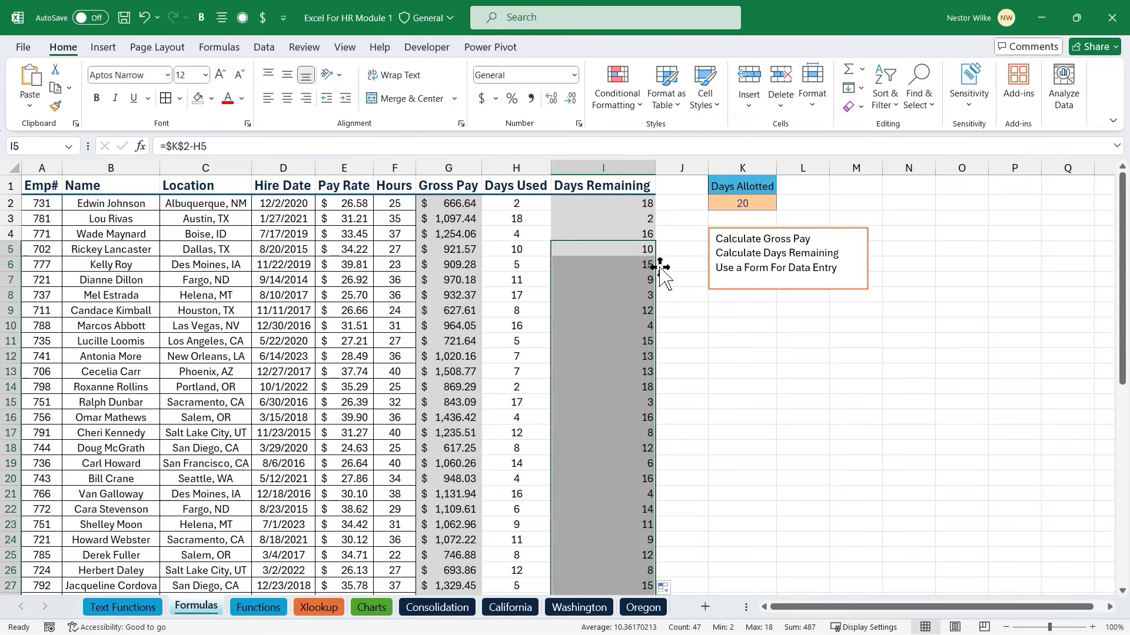
left_click_drag(522, 203, 600, 583)
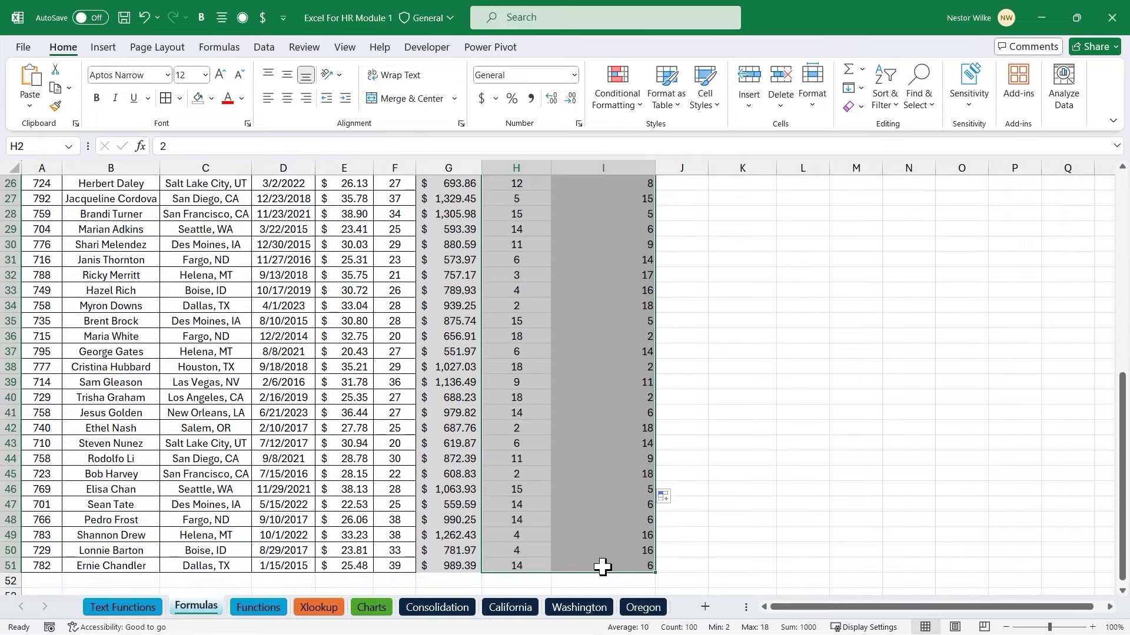
Center the Days Used and Days Remaining values in H2:I51, then review the table down to row 51.
left_click(287, 98)
key("ctrl+BackSpace")
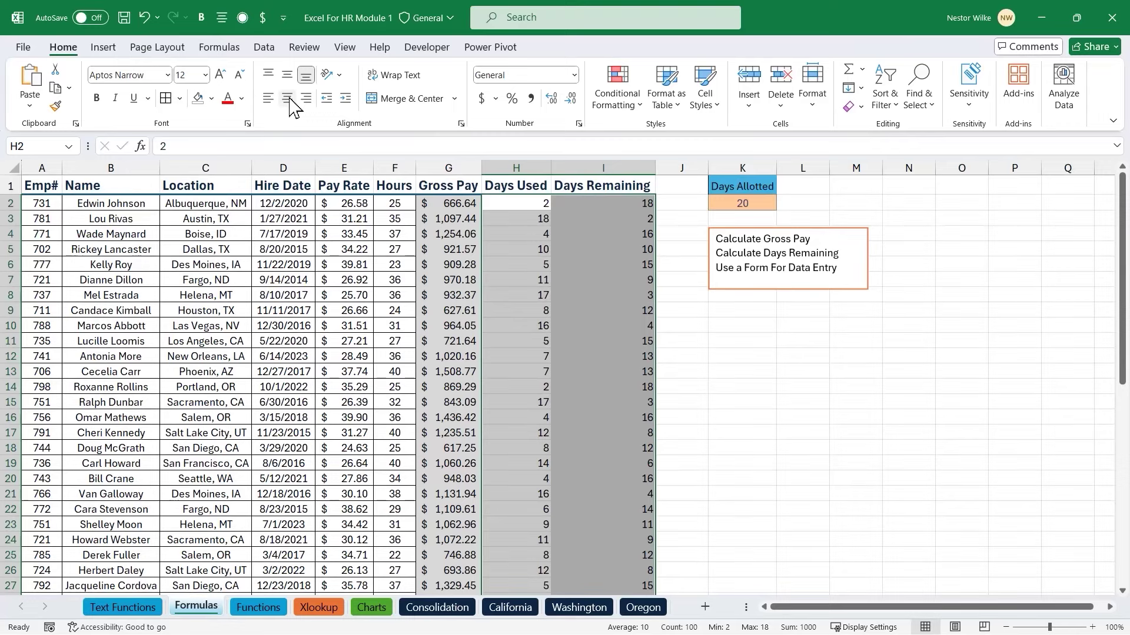
left_click(556, 247)
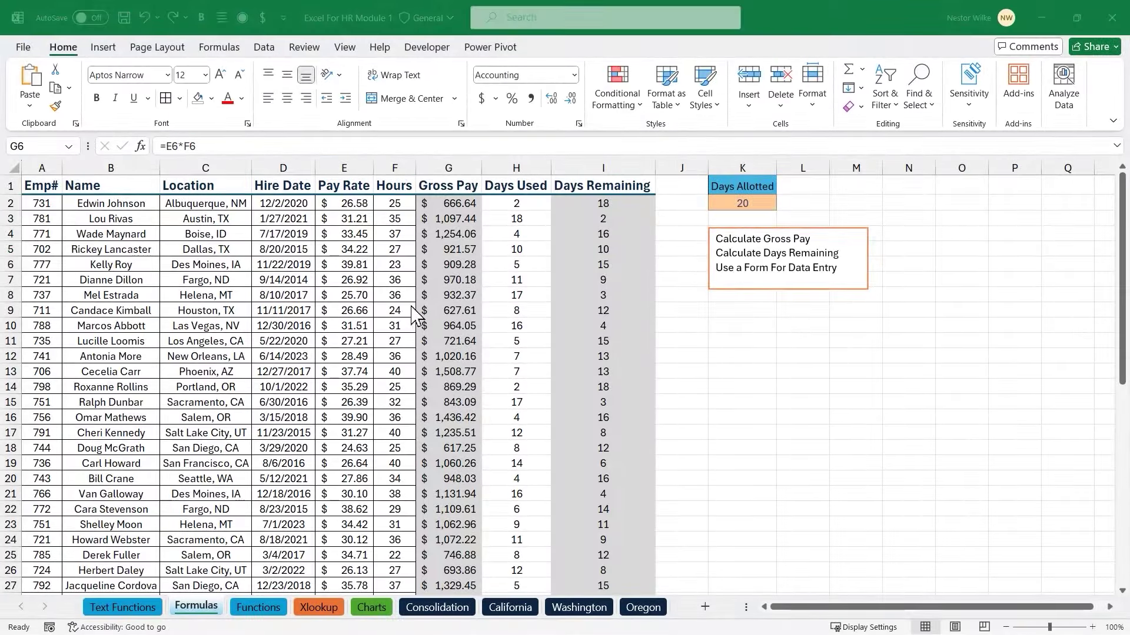
left_click(396, 295)
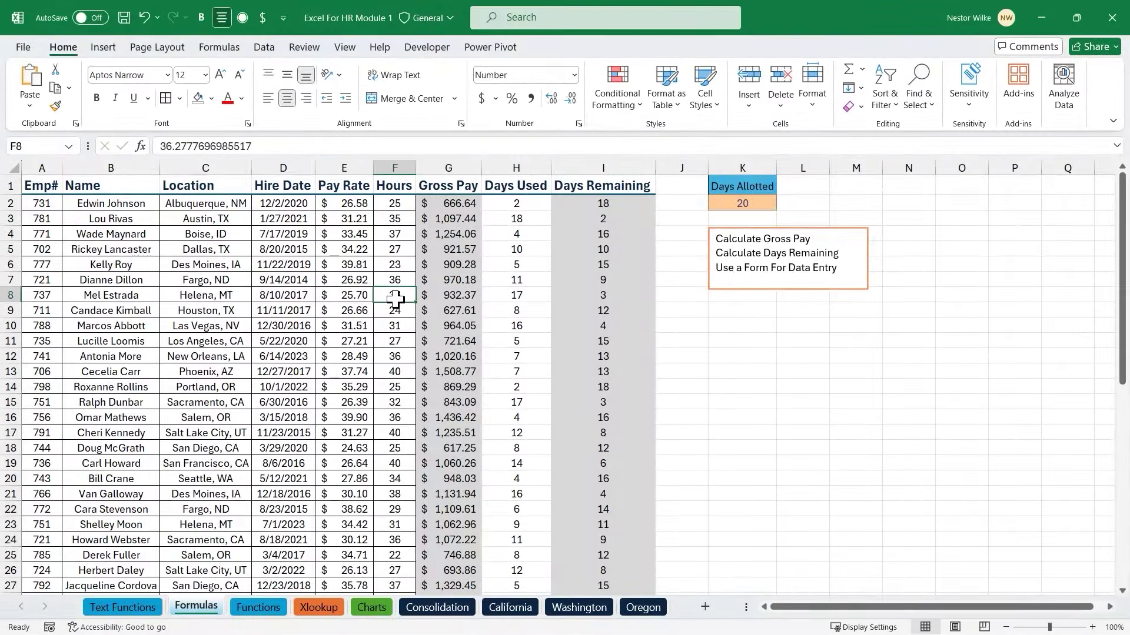
scroll(398, 306, "down", 2)
scroll(397, 306, "down", 7)
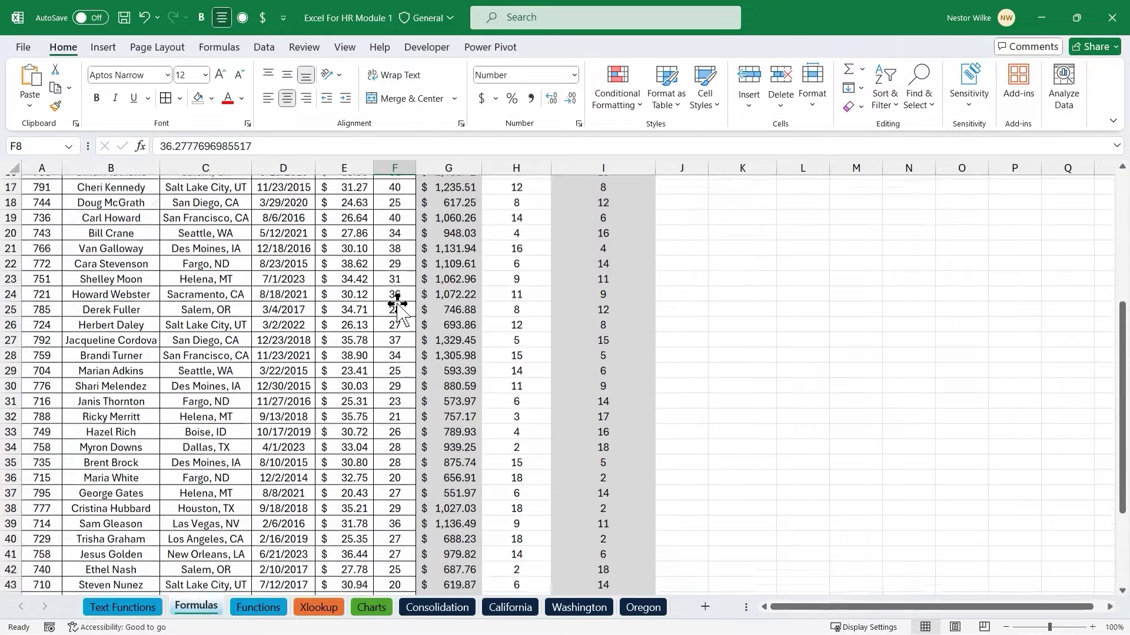
scroll(397, 306, "down", 3)
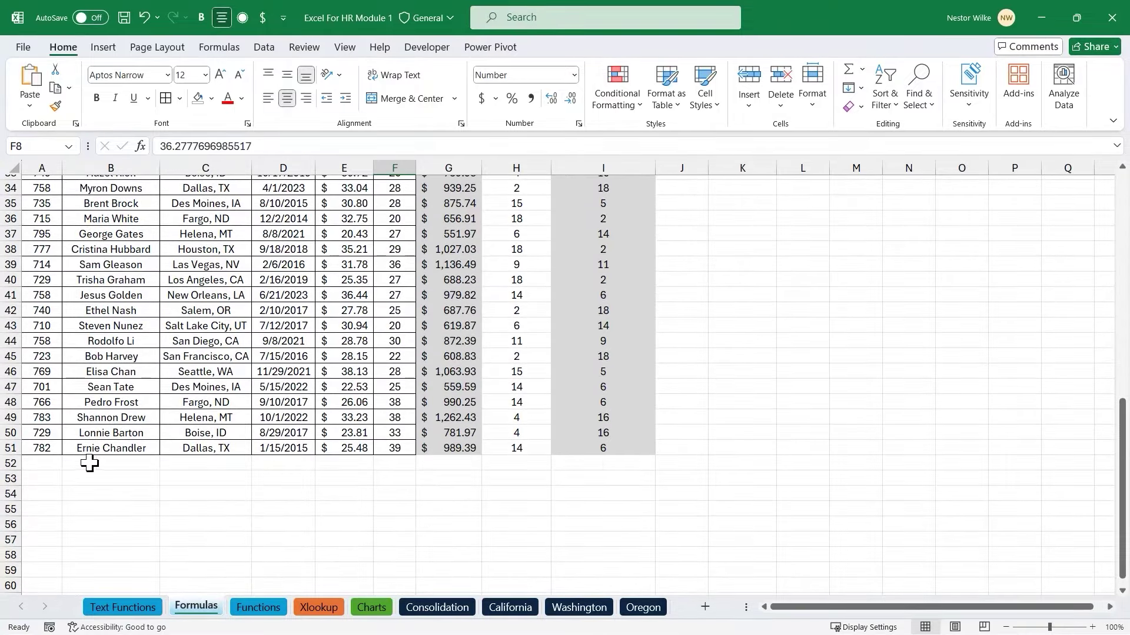
left_click(49, 463)
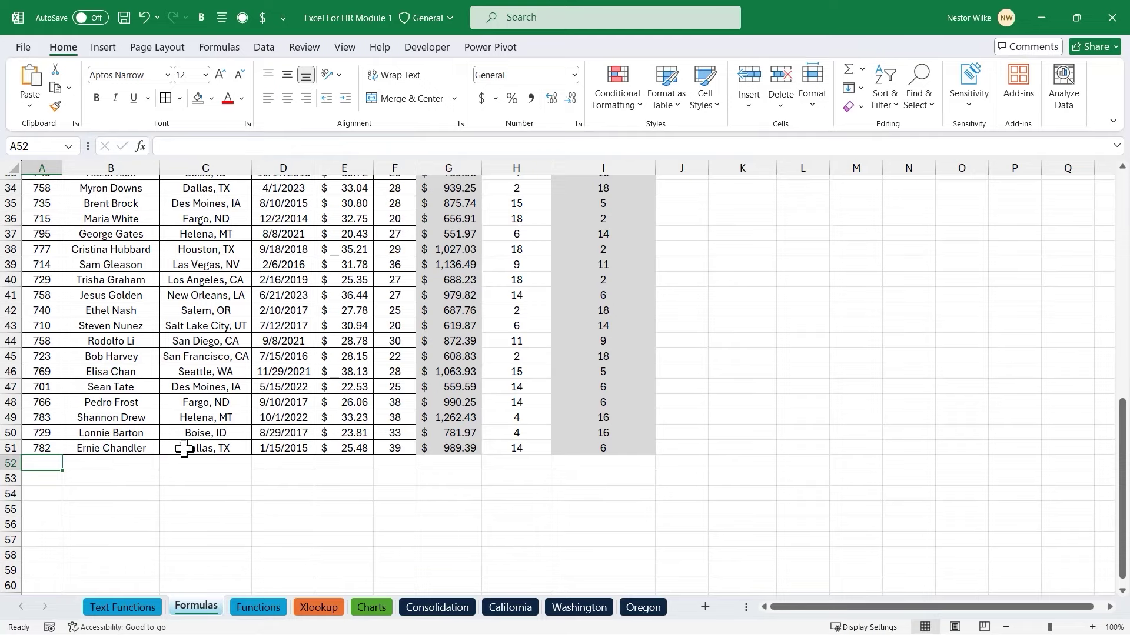
scroll(541, 417, "up", 7)
scroll(541, 416, "up", 4)
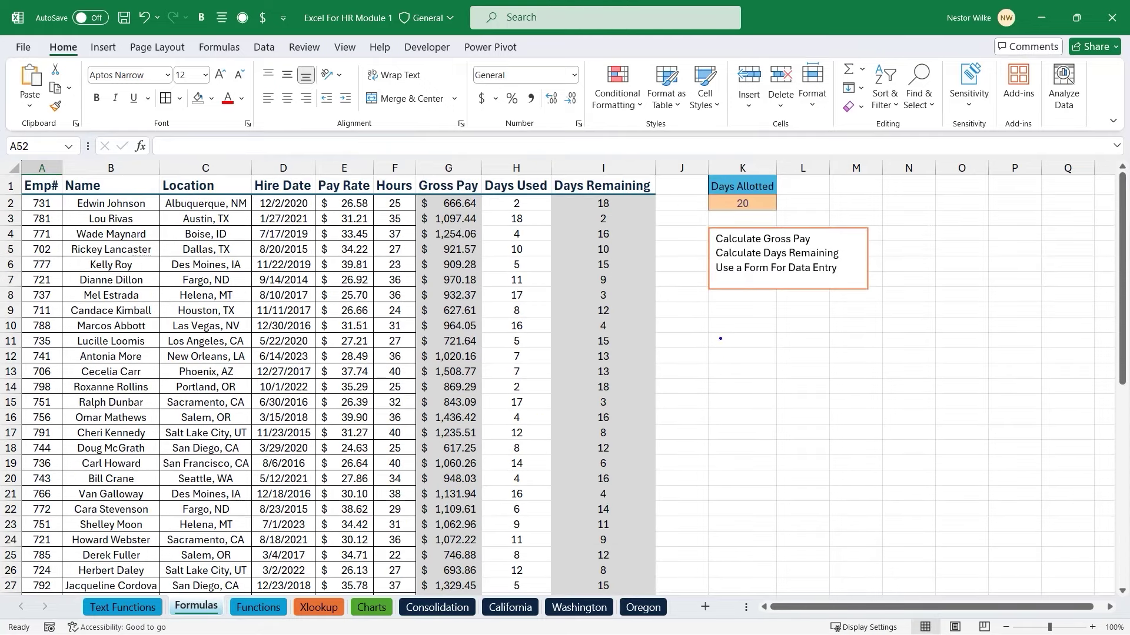
mouse_move(711, 311)
left_mouse_down()
mouse_move(969, 507)
mouse_move(965, 525)
left_mouse_up()
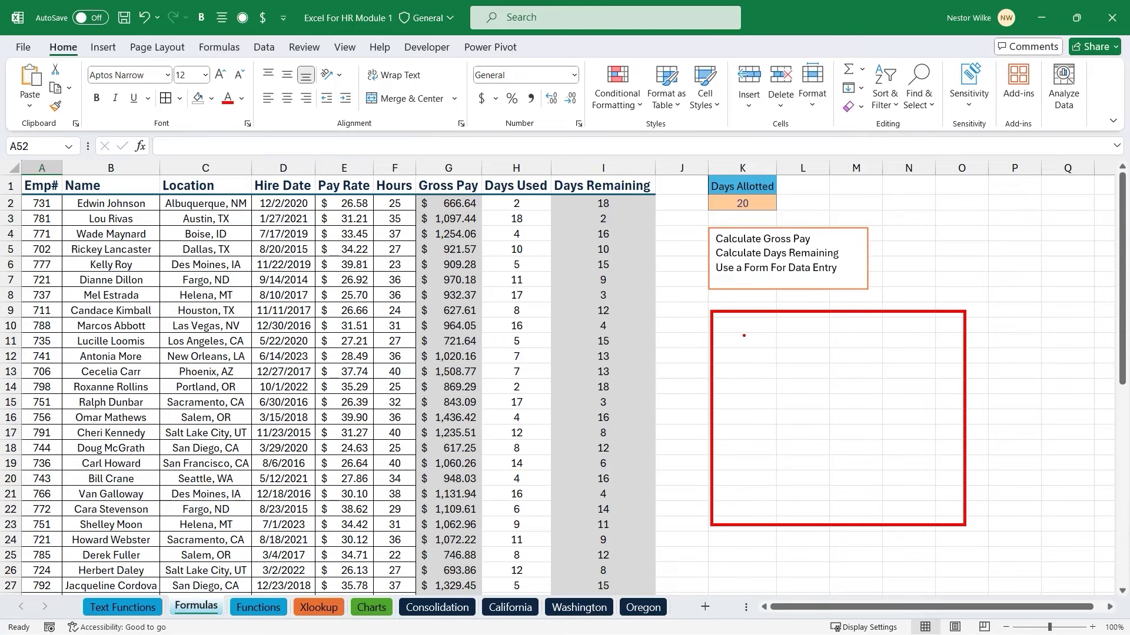
mouse_move(896, 331)
left_mouse_down()
mouse_move(940, 354)
mouse_move(932, 381)
mouse_move(942, 384)
mouse_move(911, 403)
mouse_move(942, 413)
mouse_move(938, 444)
left_mouse_up()
left_click_drag(734, 335, 822, 357)
left_click_drag(734, 365, 819, 389)
left_click_drag(737, 403, 818, 421)
left_click_drag(738, 433, 815, 453)
left_click_drag(740, 462, 814, 481)
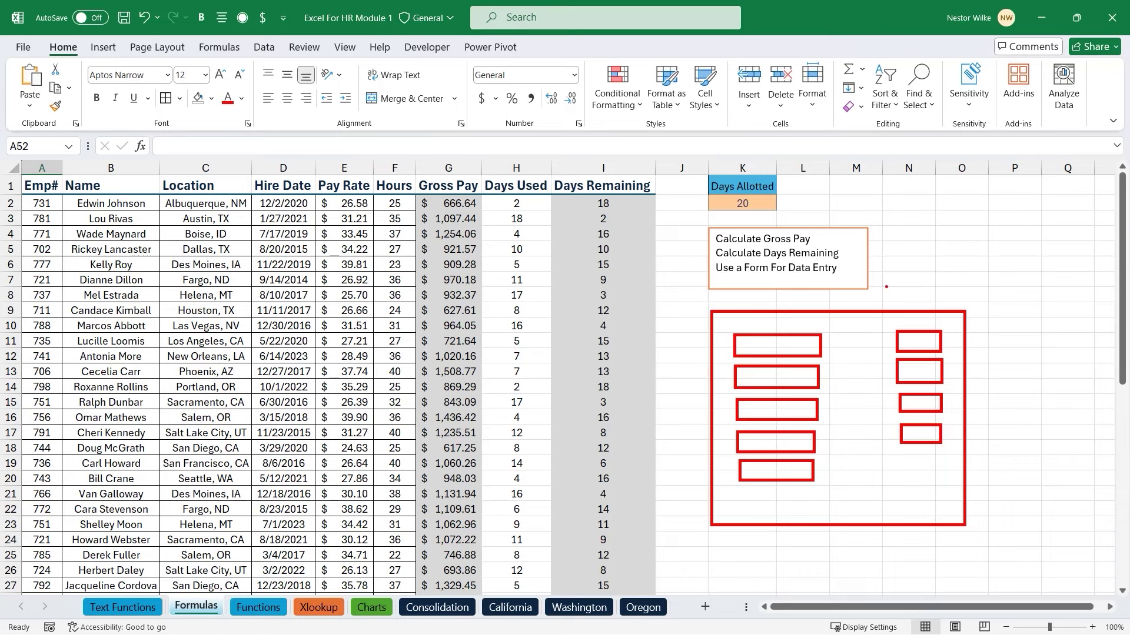
key("Escape")
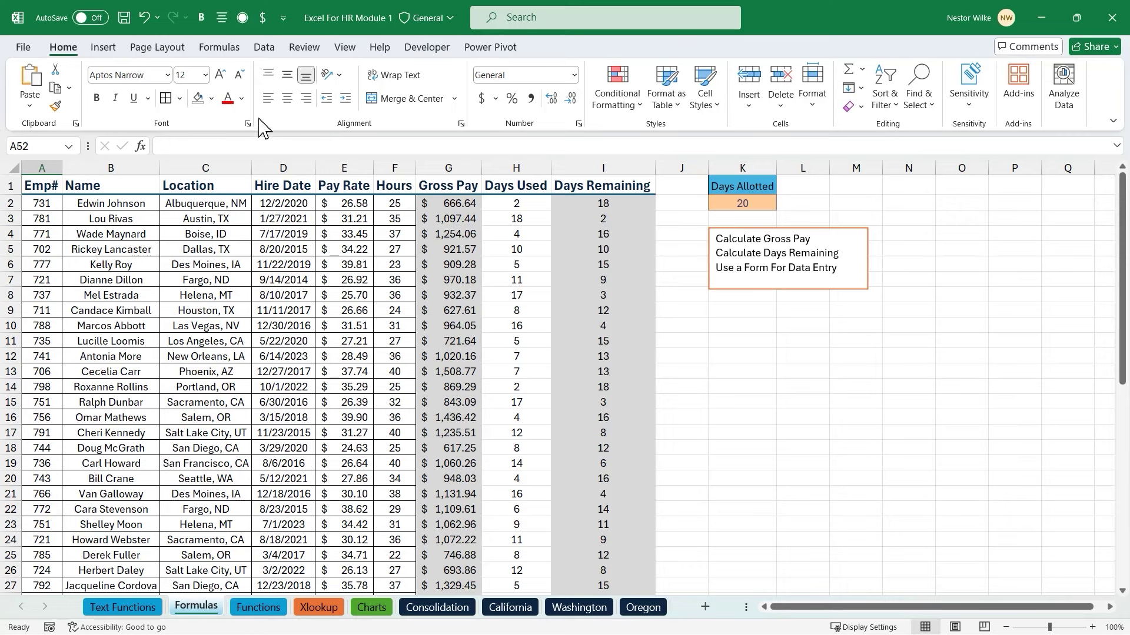
Open the Quick Access Toolbar page of Excel Options and list the Choose commands from categories.
left_click(283, 19)
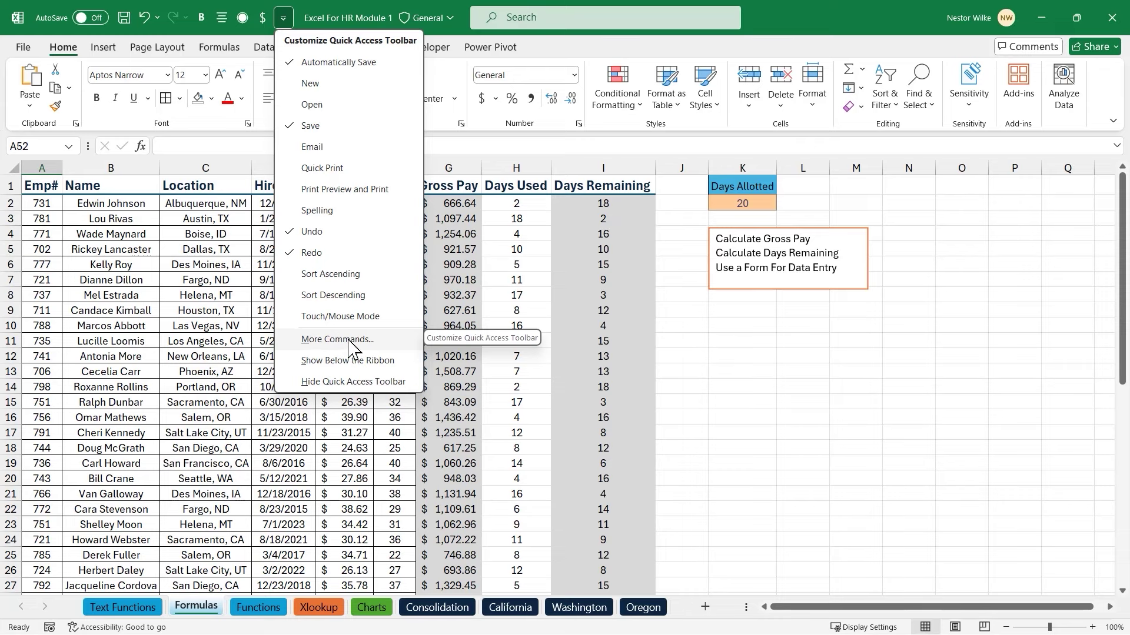
left_click(351, 342)
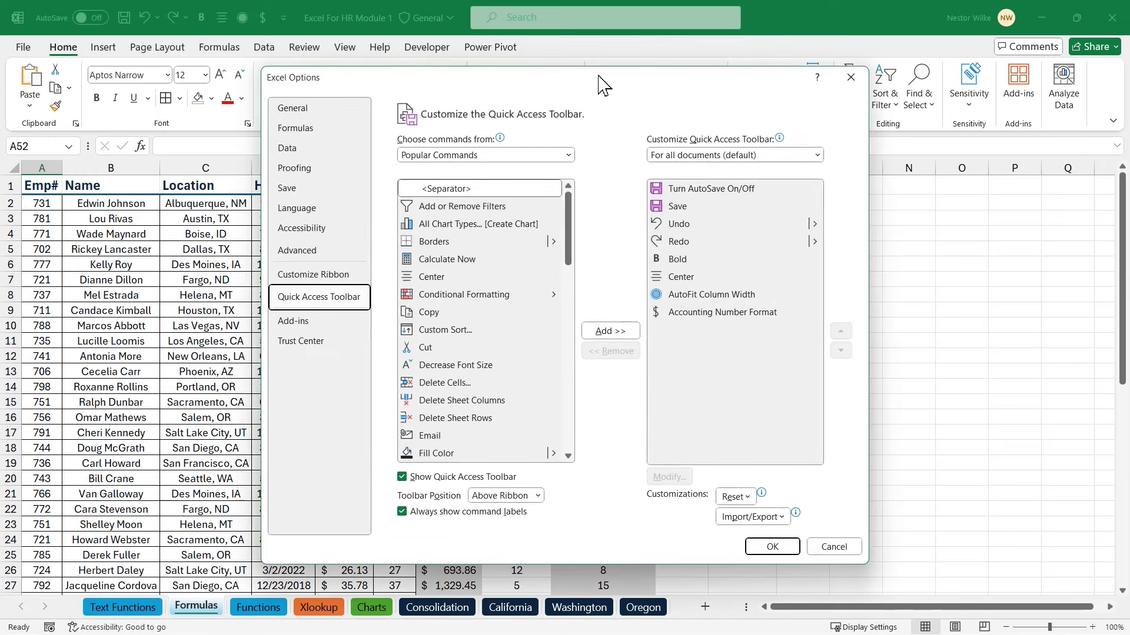
left_click_drag(599, 80, 593, 75)
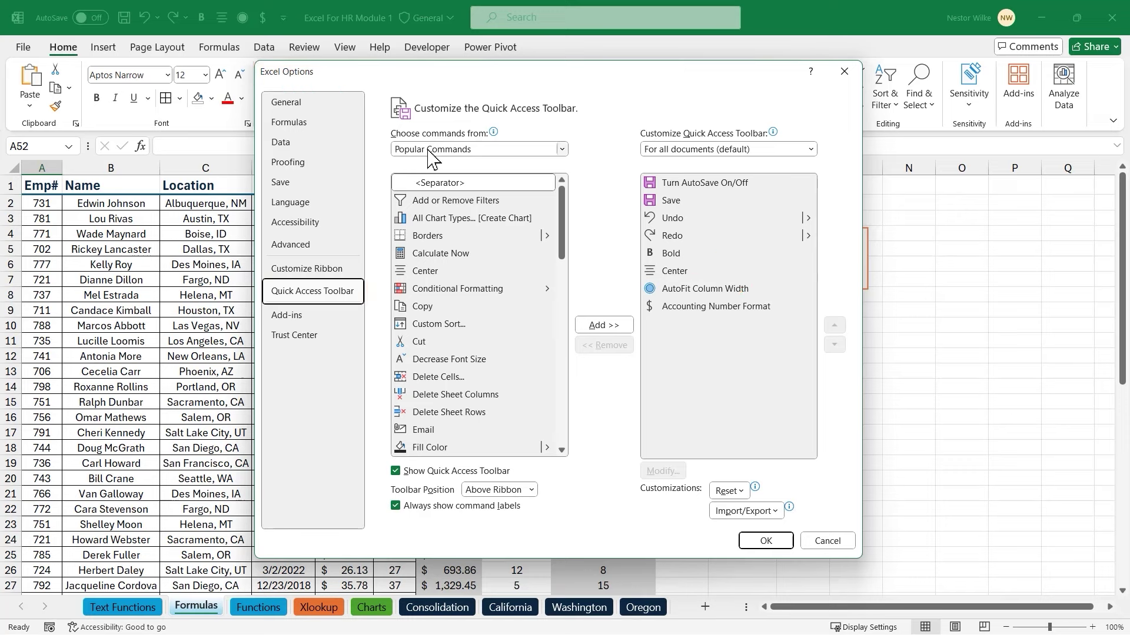
left_click_drag(568, 224, 572, 165)
left_click(563, 151)
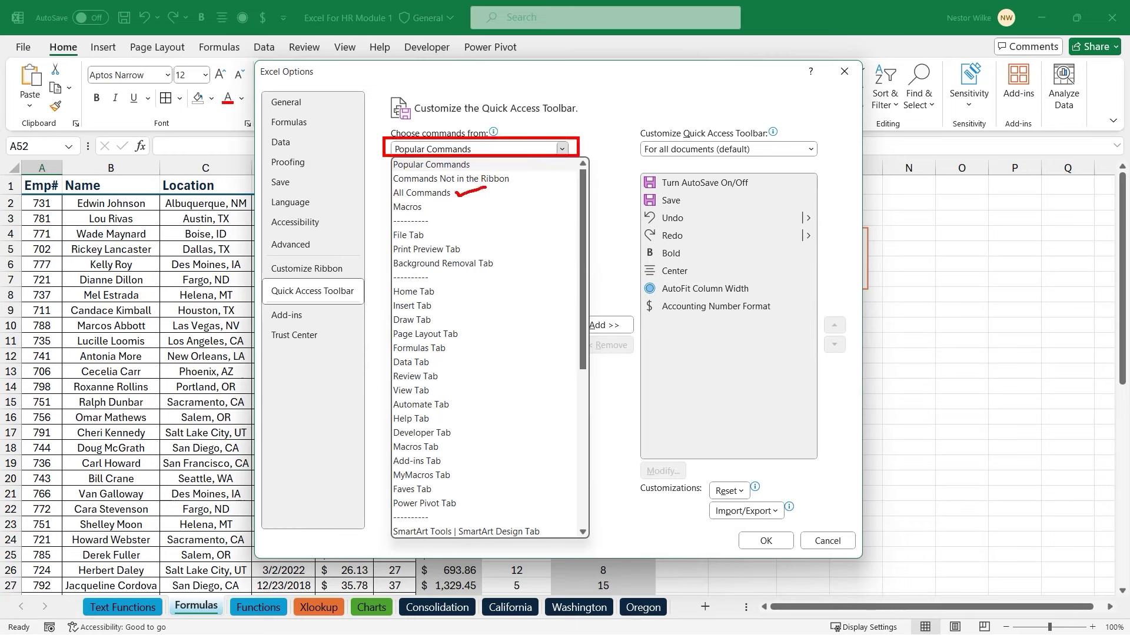
key("Escape")
Add the Form command from All Commands to the Quick Access Toolbar and confirm with OK.
left_click(561, 150)
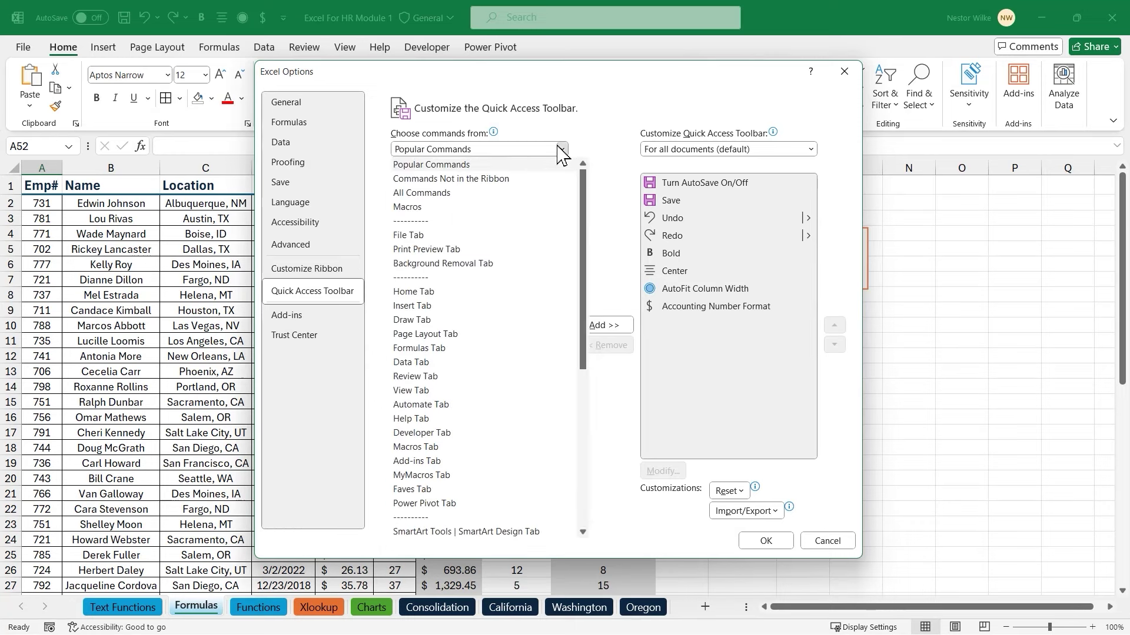
left_click(437, 193)
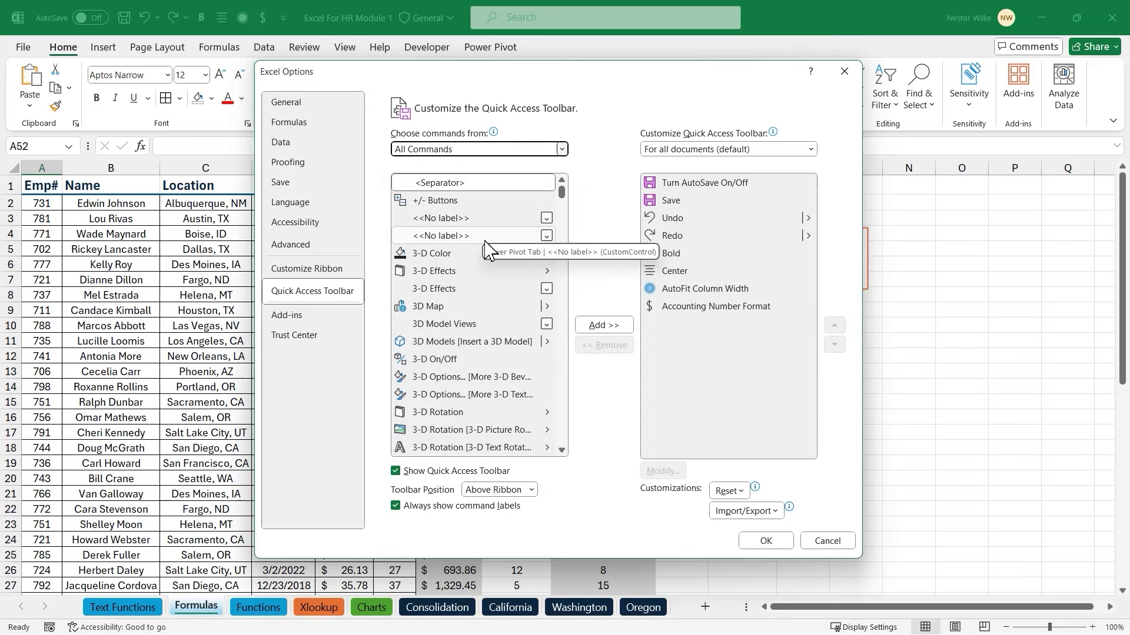
left_click(450, 327)
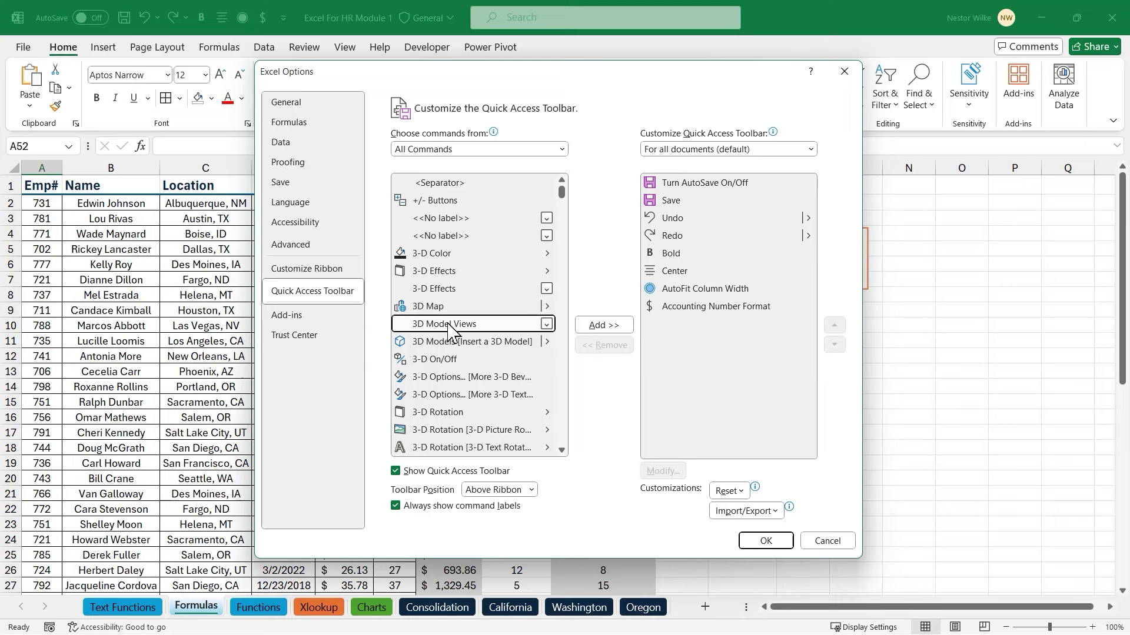
key("f")
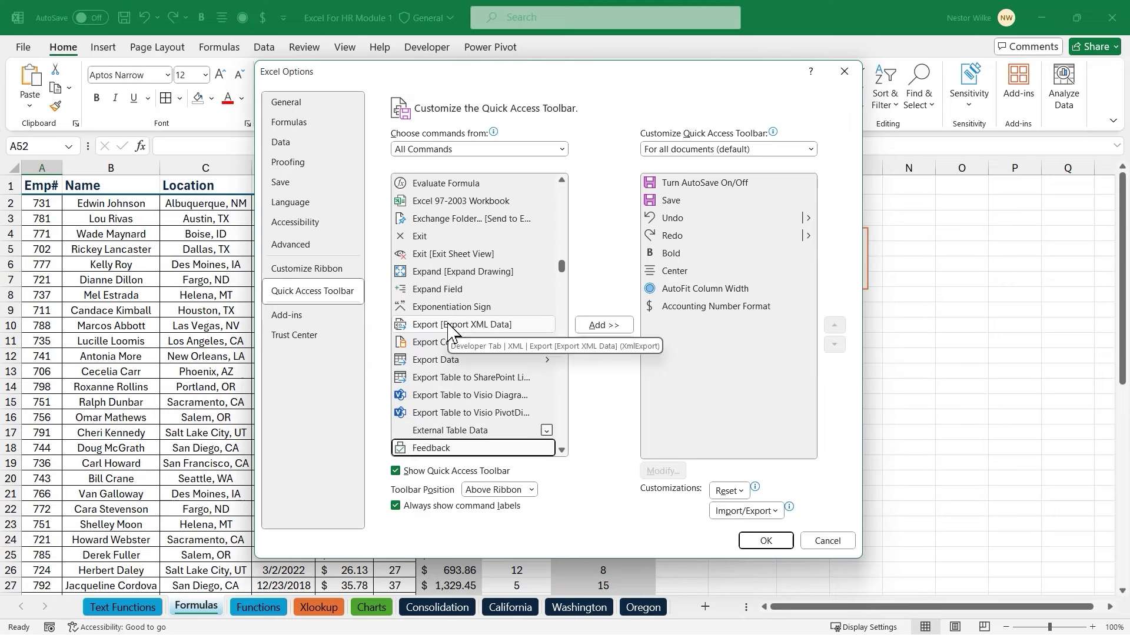
scroll(448, 325, "down", 3)
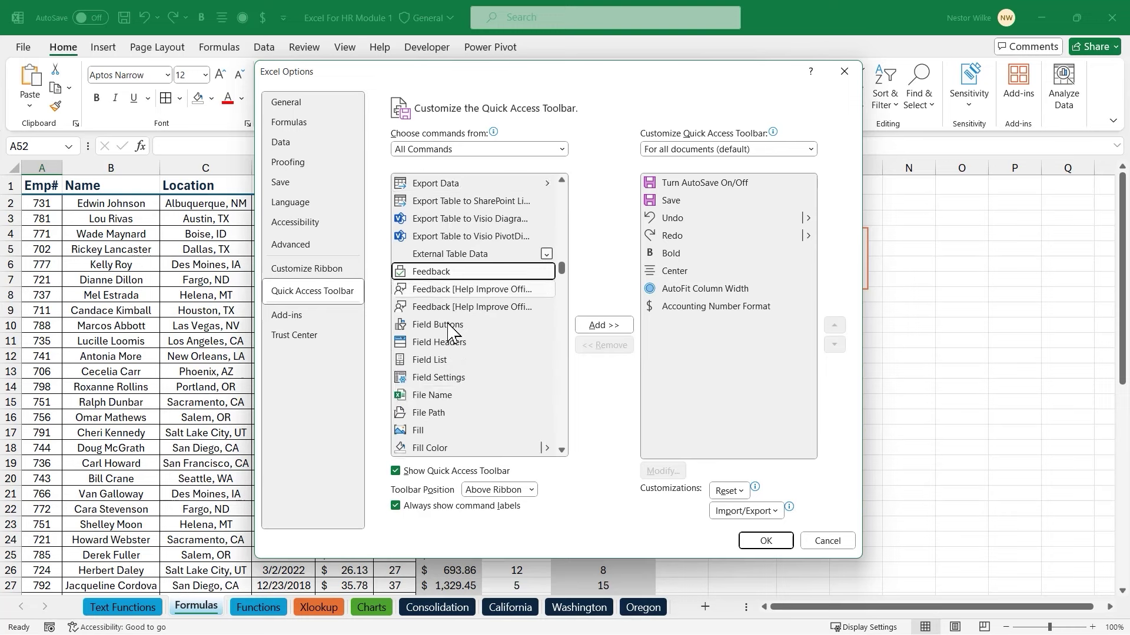
scroll(448, 329, "down", 3)
scroll(448, 330, "down", 3)
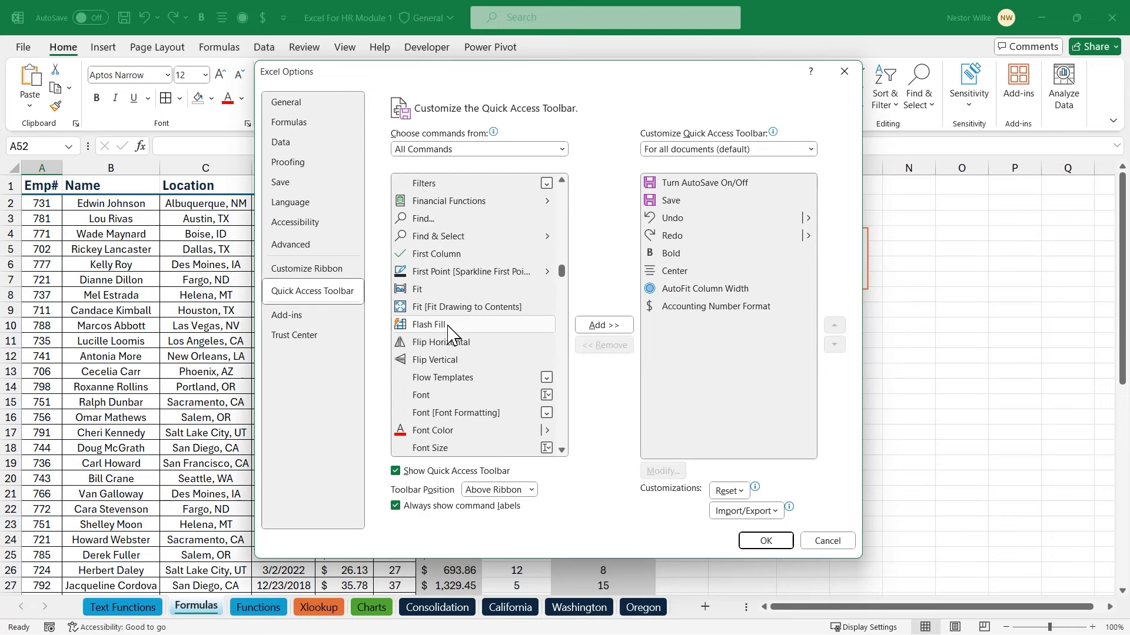
scroll(448, 330, "down", 2)
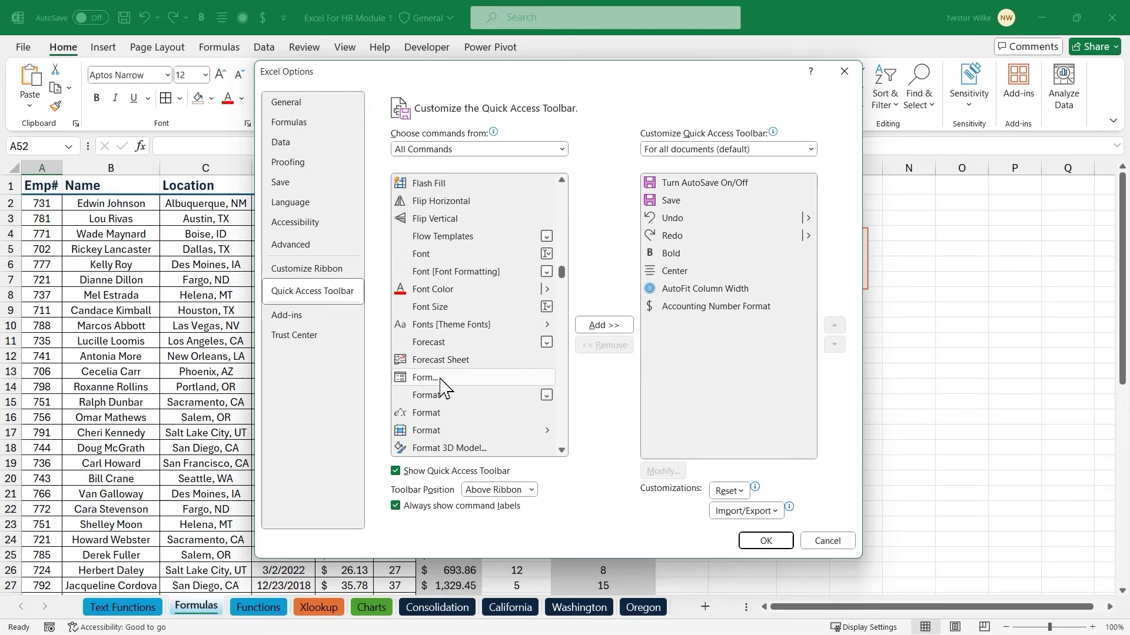
left_click(439, 377)
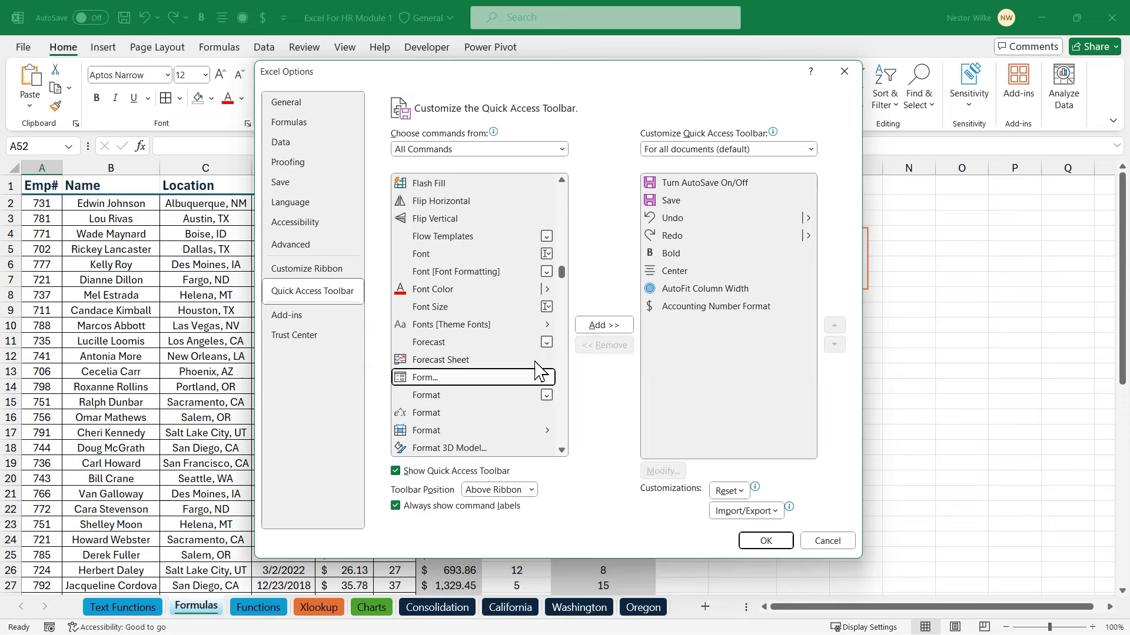
left_click(612, 334)
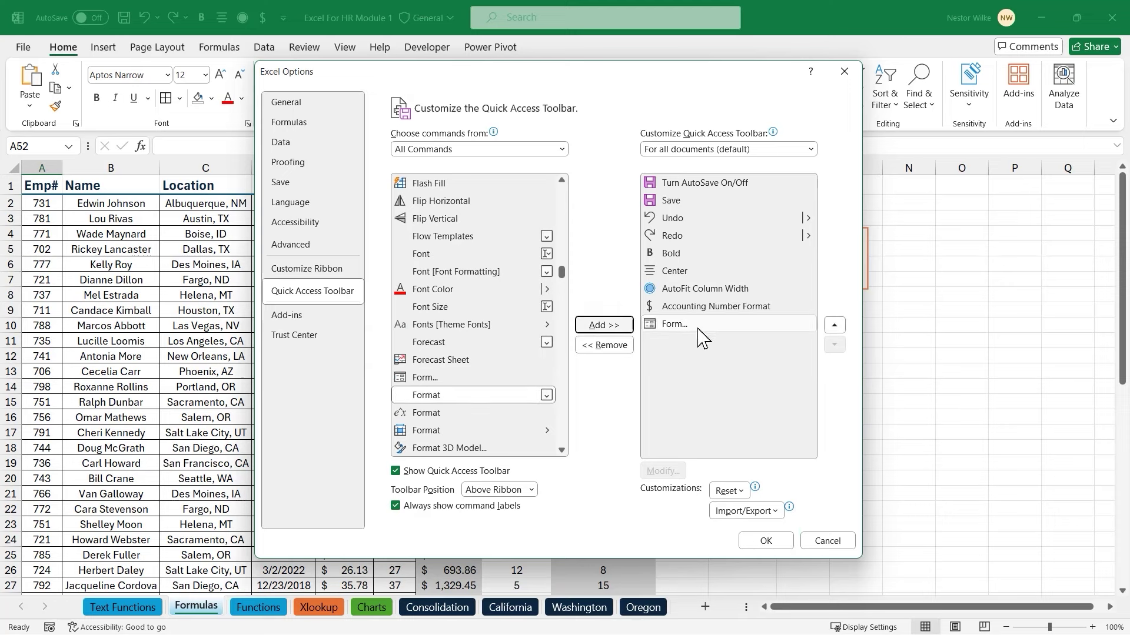
left_click(768, 542)
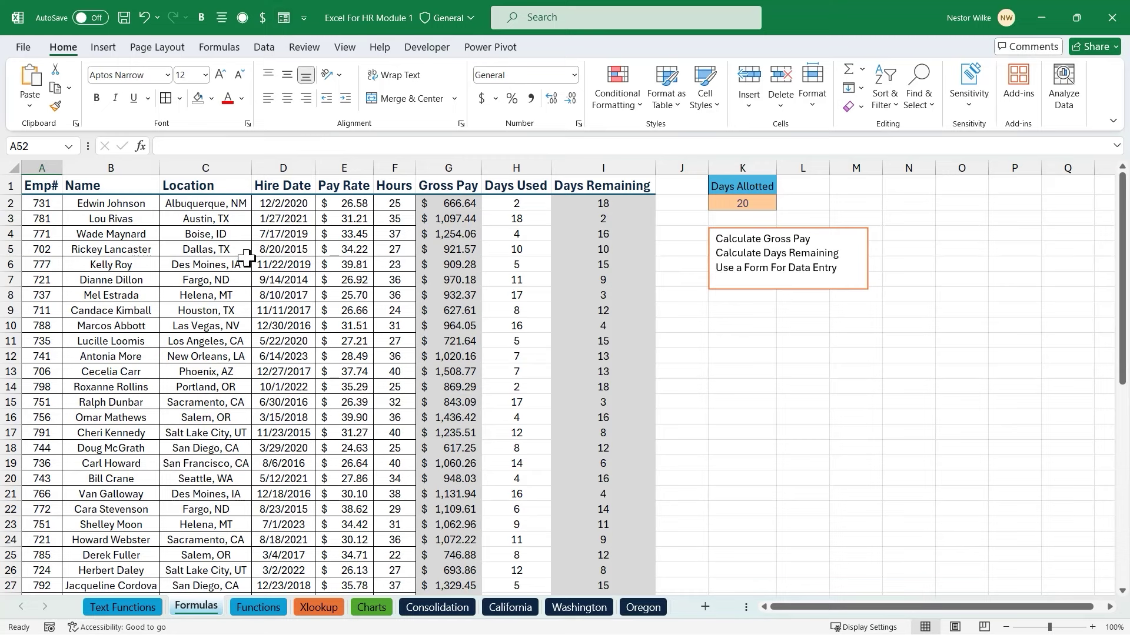
Open the data form for the employee table and change the first employee's Days Used to 8.
left_click(237, 233)
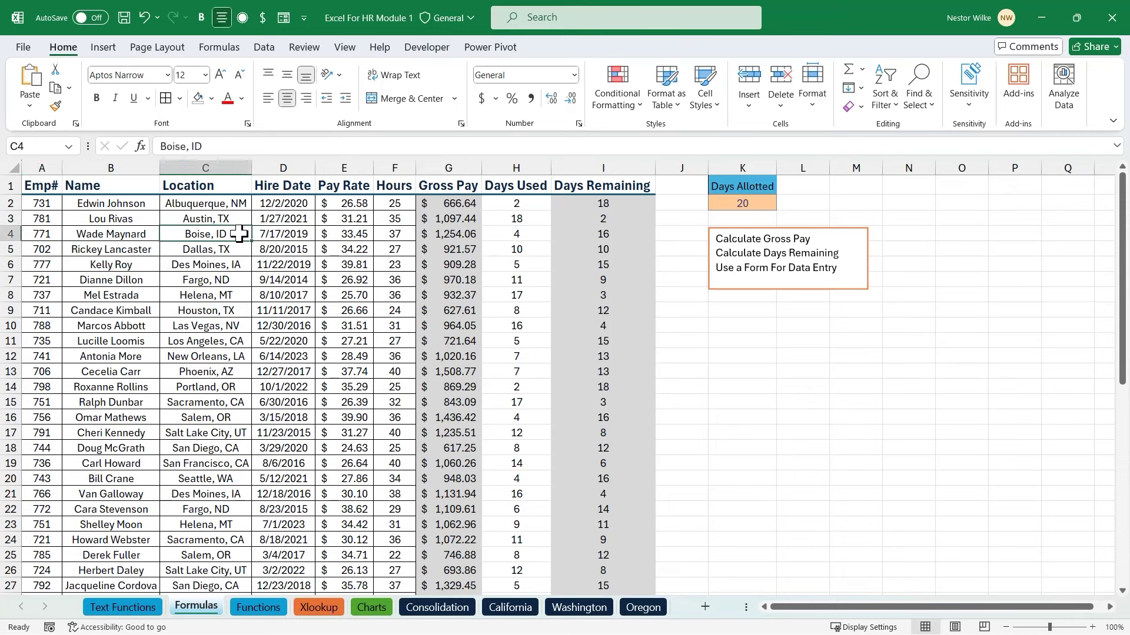
left_click(284, 17)
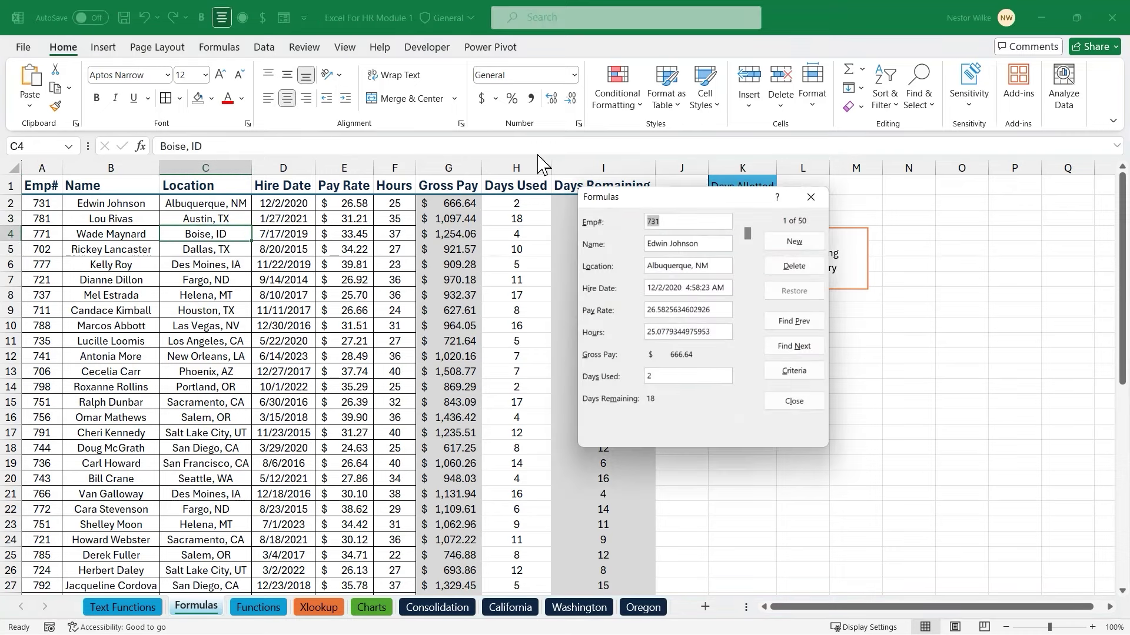
left_click_drag(679, 196, 790, 229)
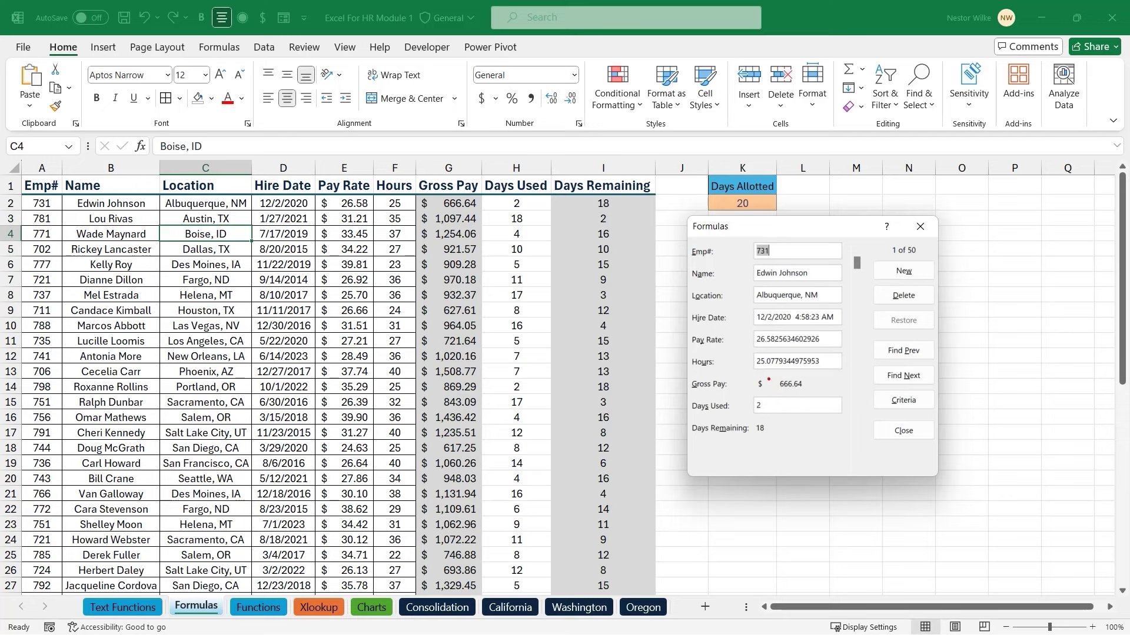
left_click_drag(753, 377, 819, 393)
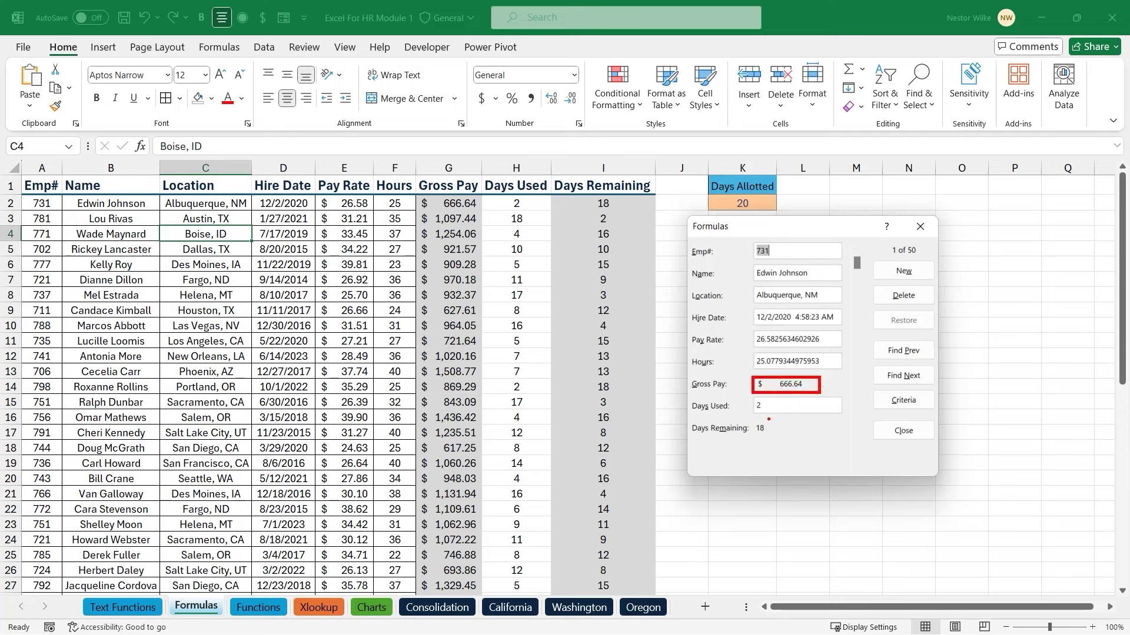
left_click_drag(757, 421, 806, 435)
key("Escape")
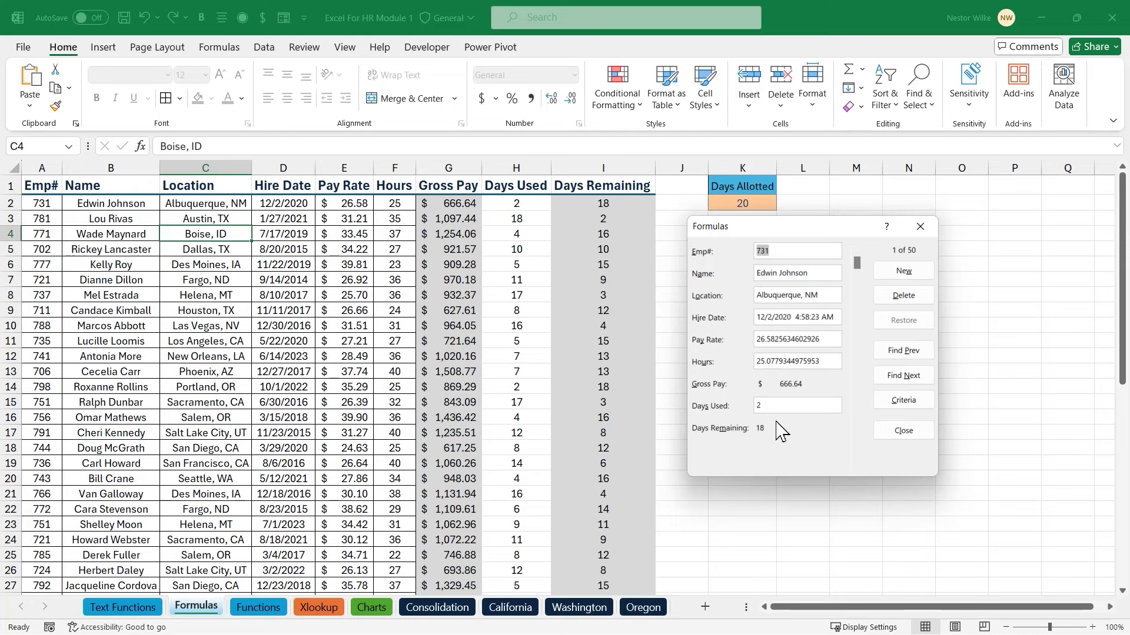
left_click(776, 404)
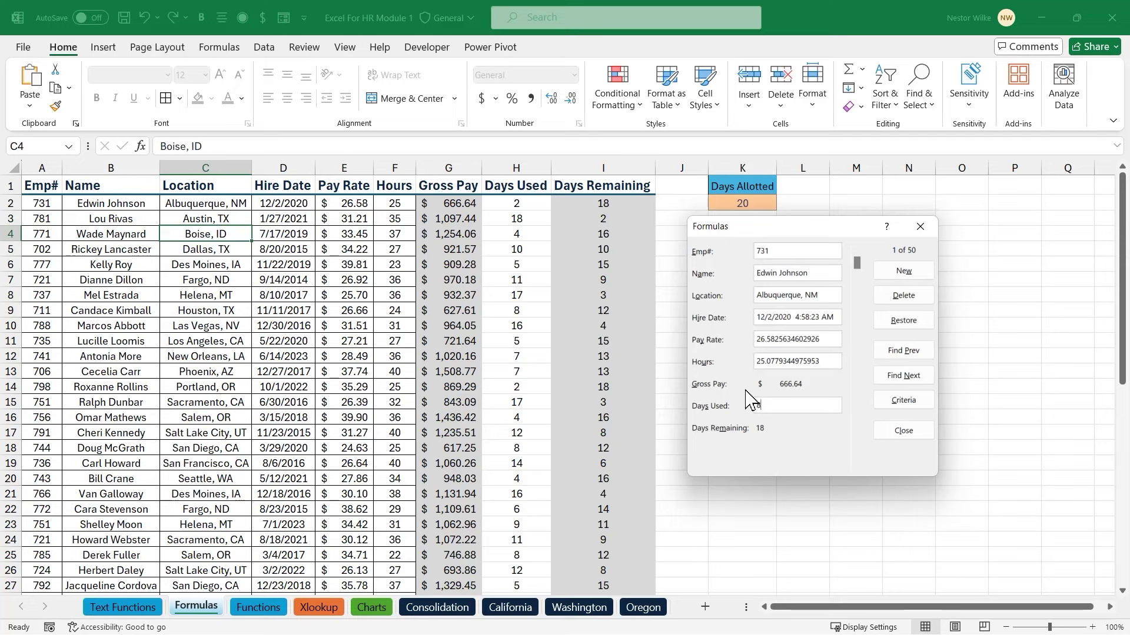
key("Return")
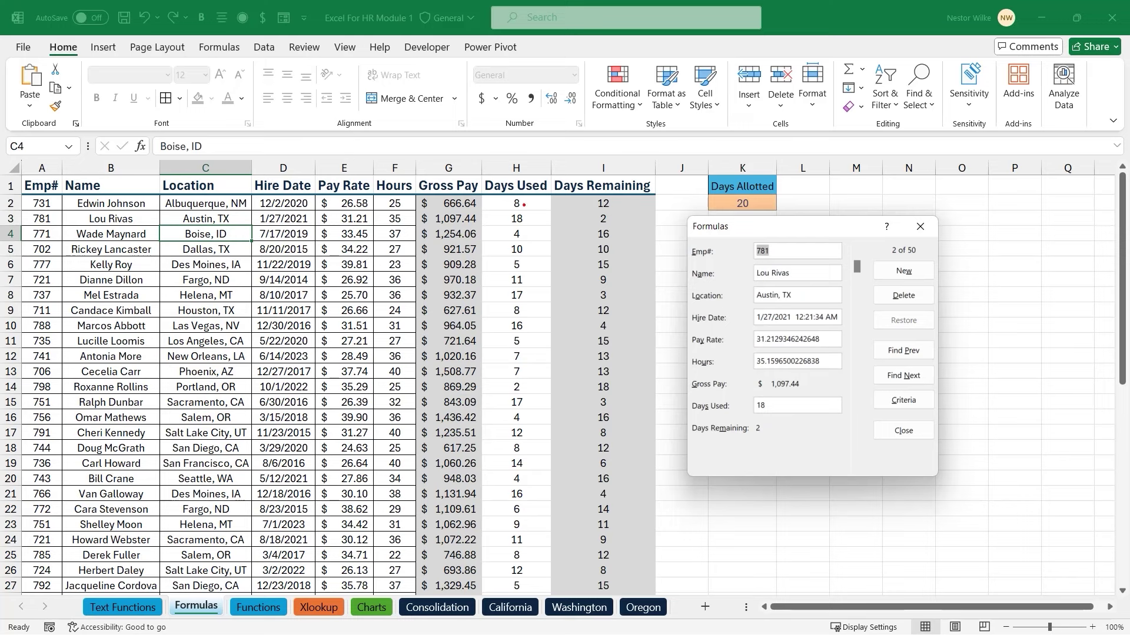
Point out the updated Days Used in H2, then advance the form to record 5 of 50.
mouse_move(484, 195)
left_mouse_down()
mouse_move(553, 214)
mouse_move(646, 211)
left_mouse_up()
key("Escape")
left_click(910, 381)
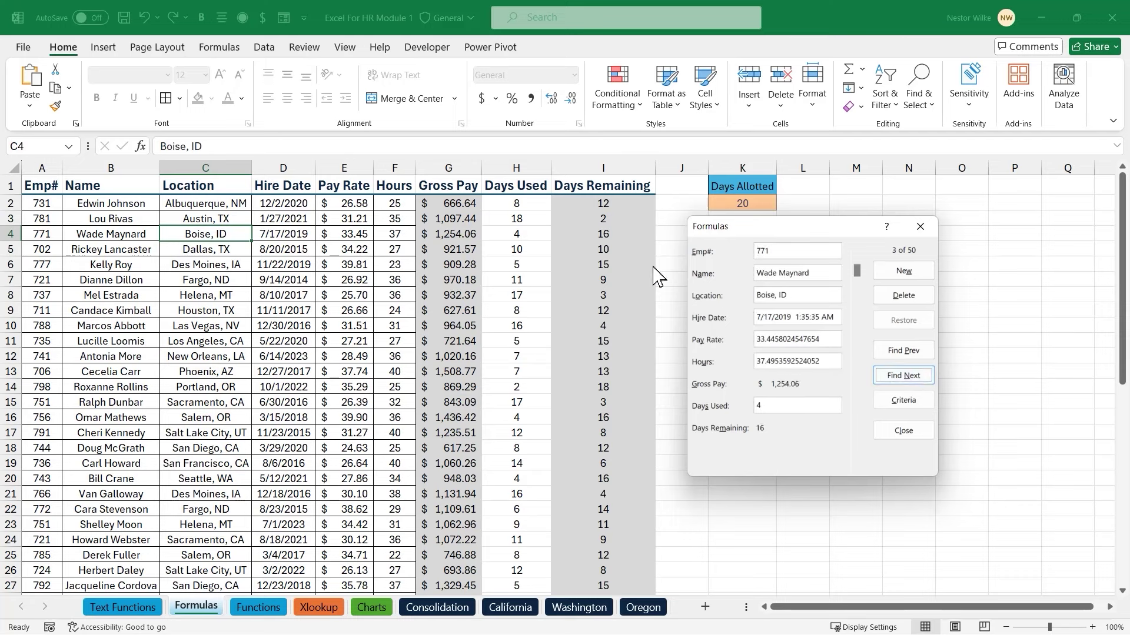
left_click(920, 384)
left_click(920, 384)
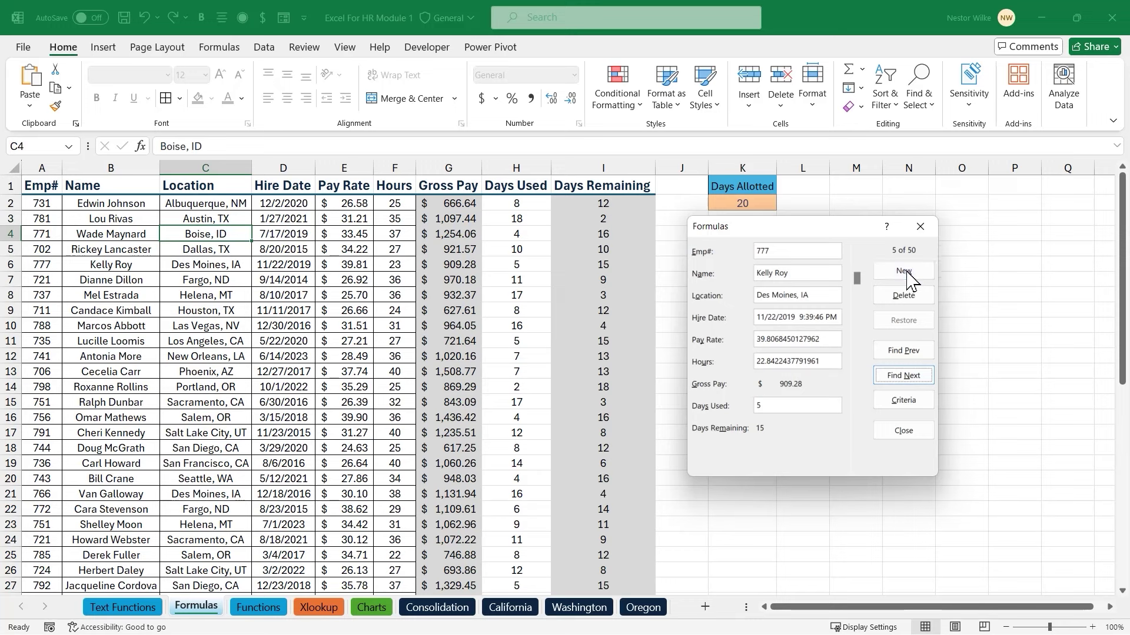
Add a new form record: Emp# 1001, Portland, OR, 5/04/2024, rate 30, 25 hours, 2 days used.
left_click(907, 273)
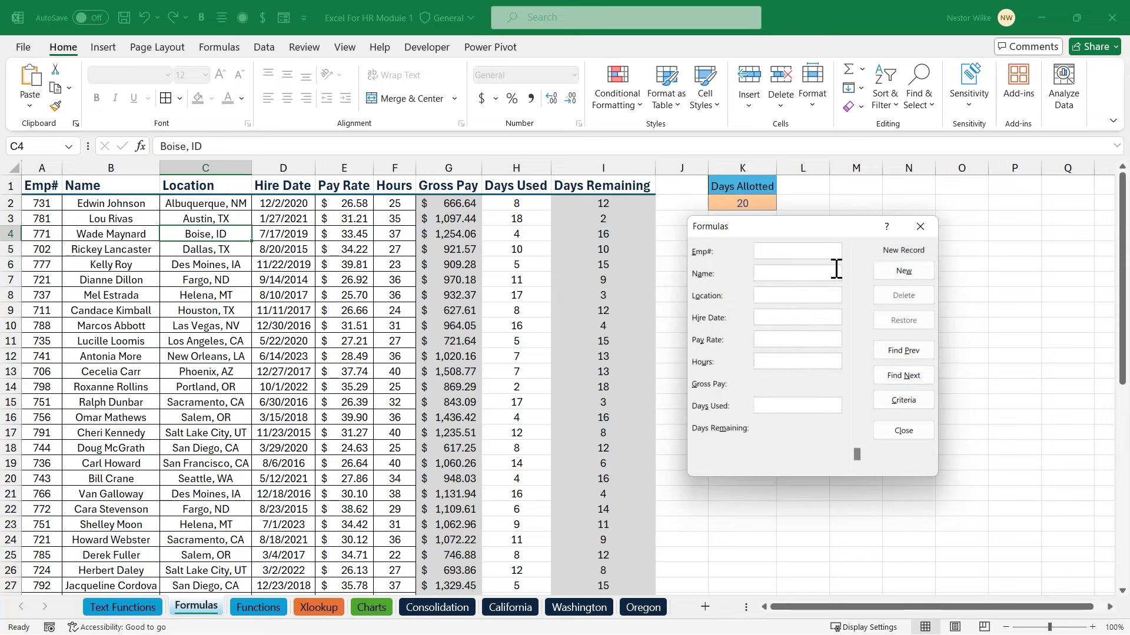
type("1")
key("Tab")
type("Portland, OR")
key("Tab")
type("5/04/2024")
key("Tab")
type("30")
key("Tab")
key("Tab")
type("25")
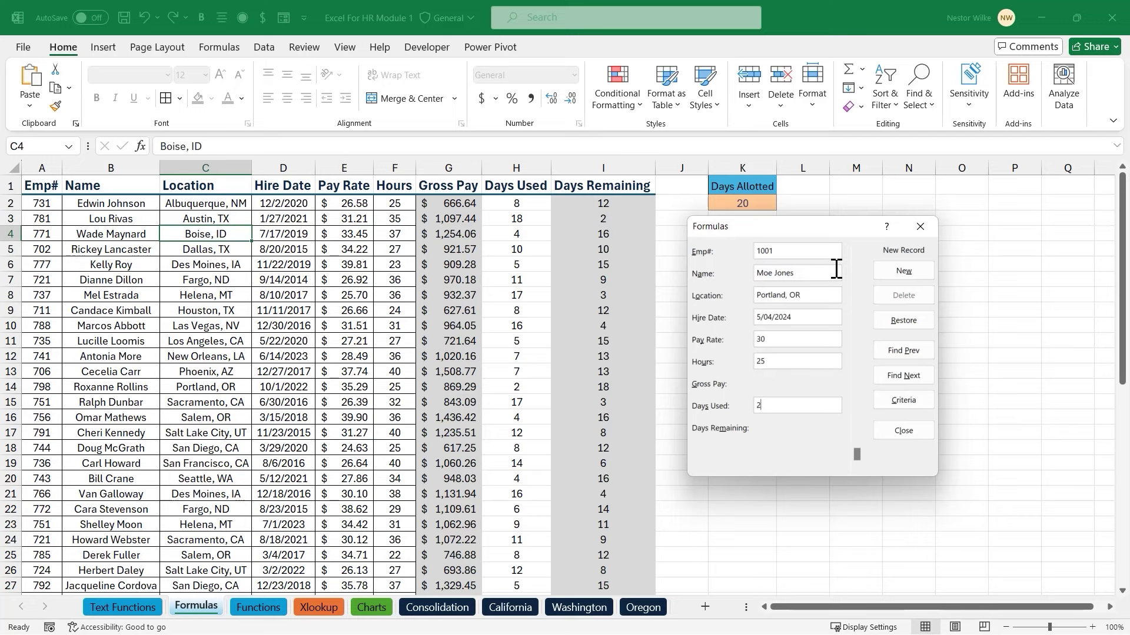
key("Return")
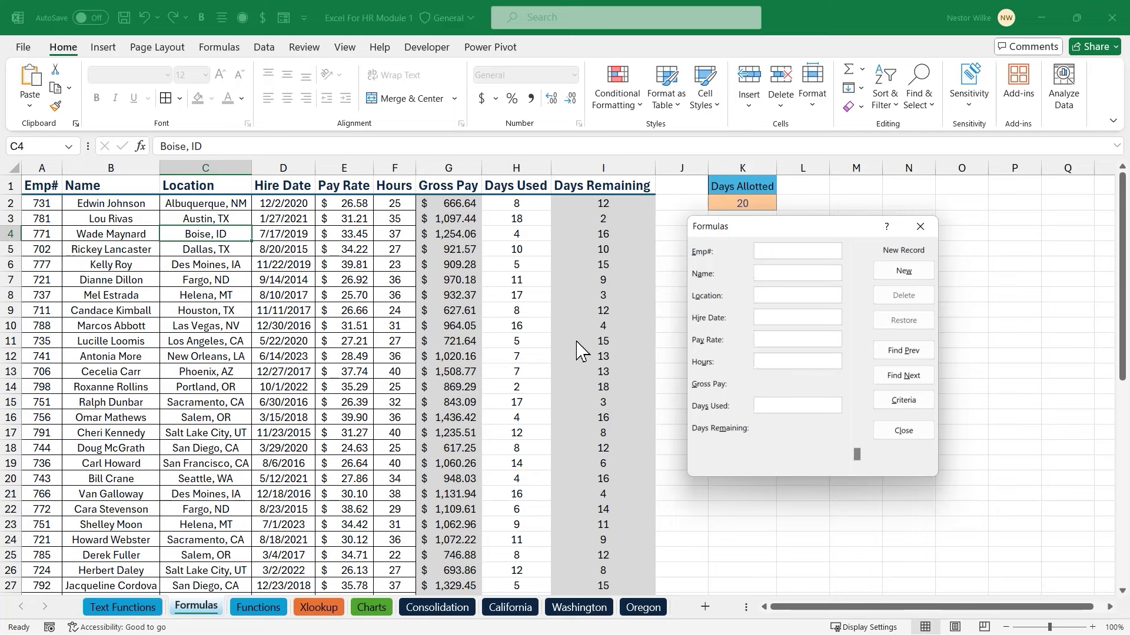
Close the form, confirm the new employee in row 52, and reopen the form with 51 records.
left_click(915, 438)
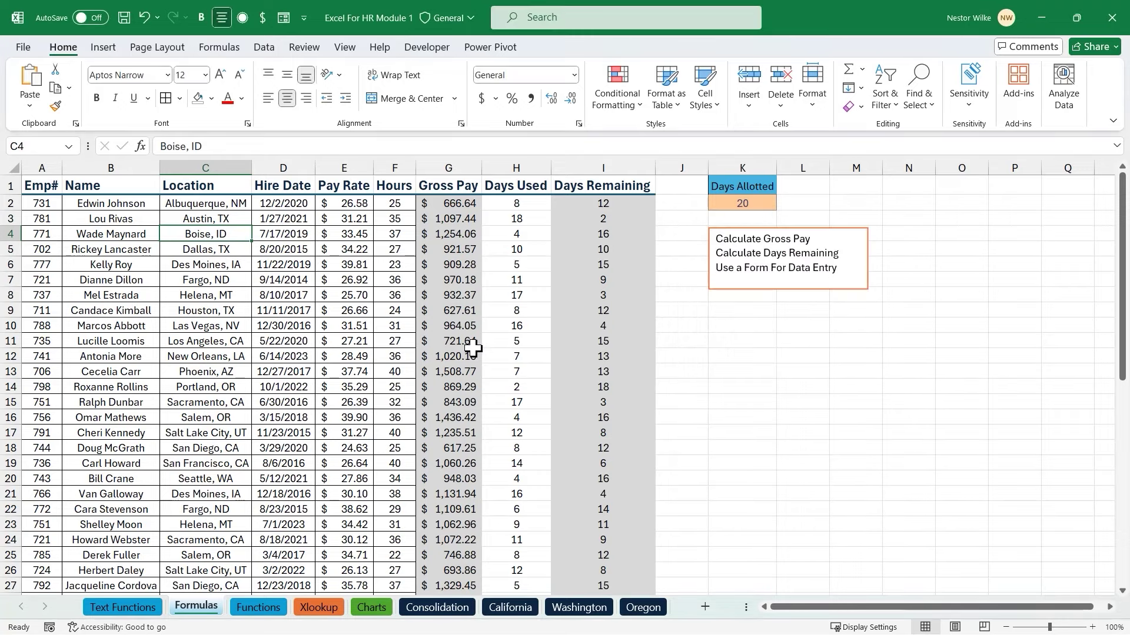
scroll(473, 349, "down", 5)
scroll(473, 349, "down", 5)
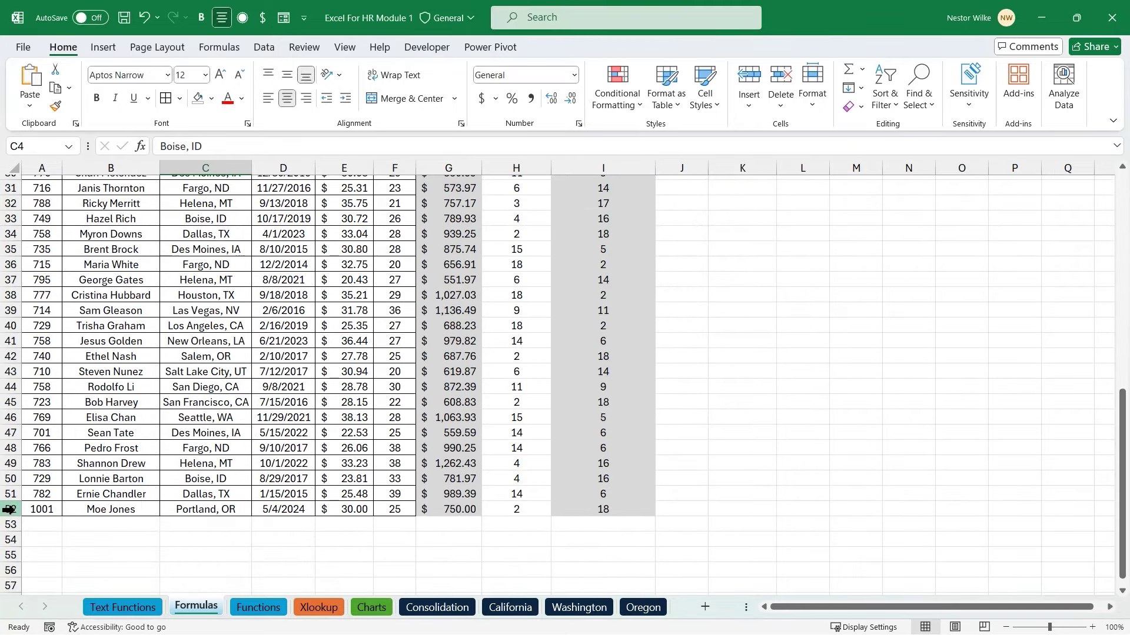
left_click_drag(53, 510, 608, 508)
left_click(380, 262)
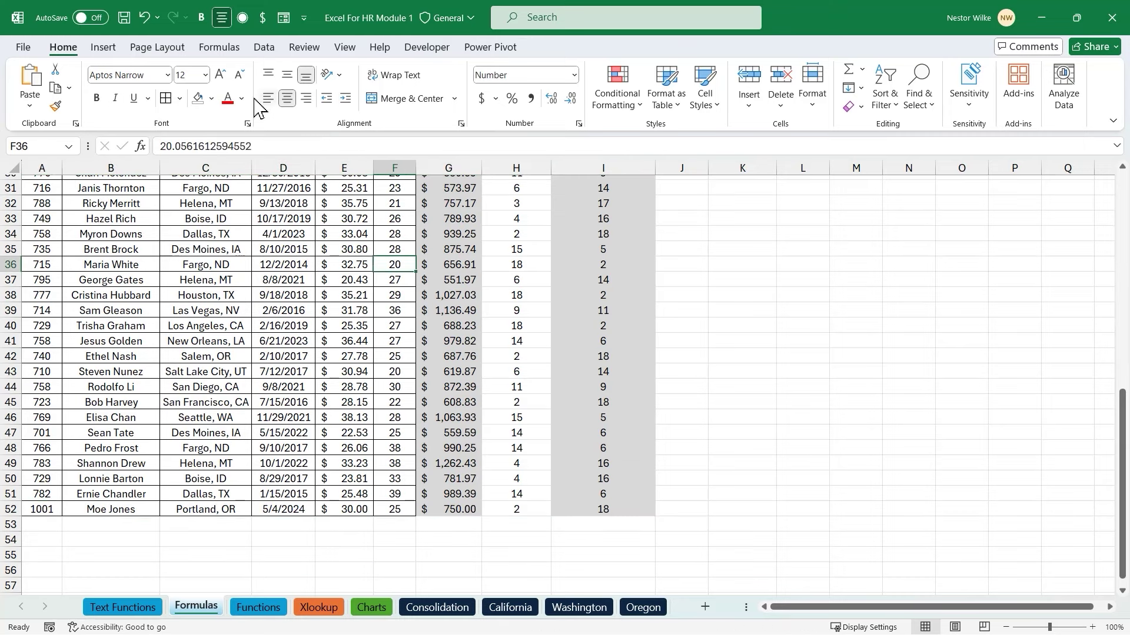
left_click(283, 18)
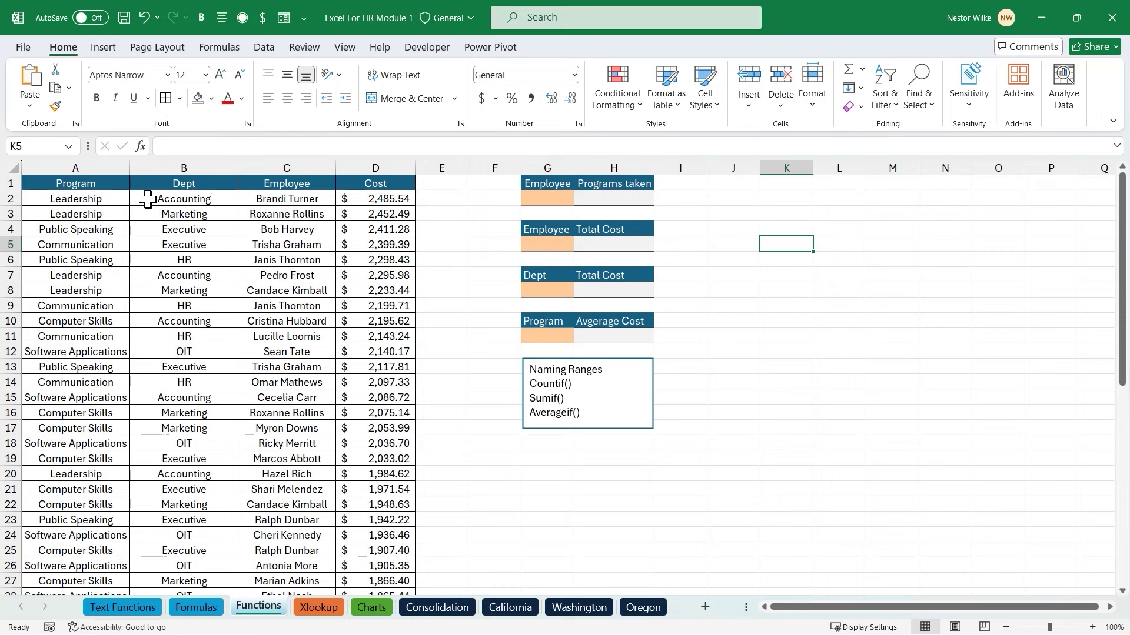
left_click(104, 202)
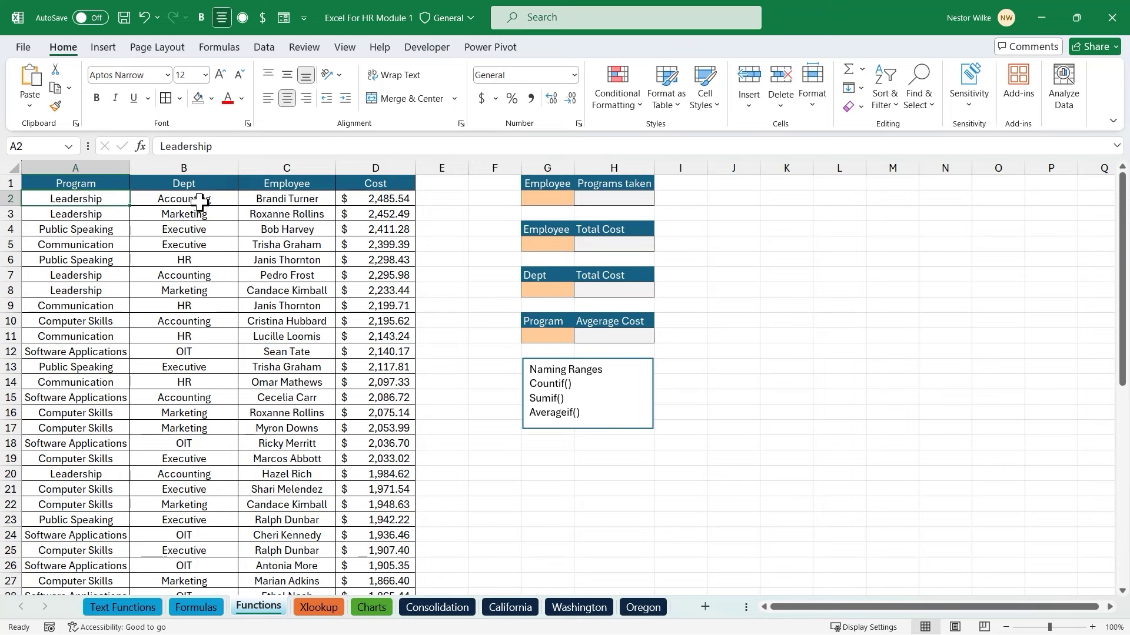
left_click(287, 199)
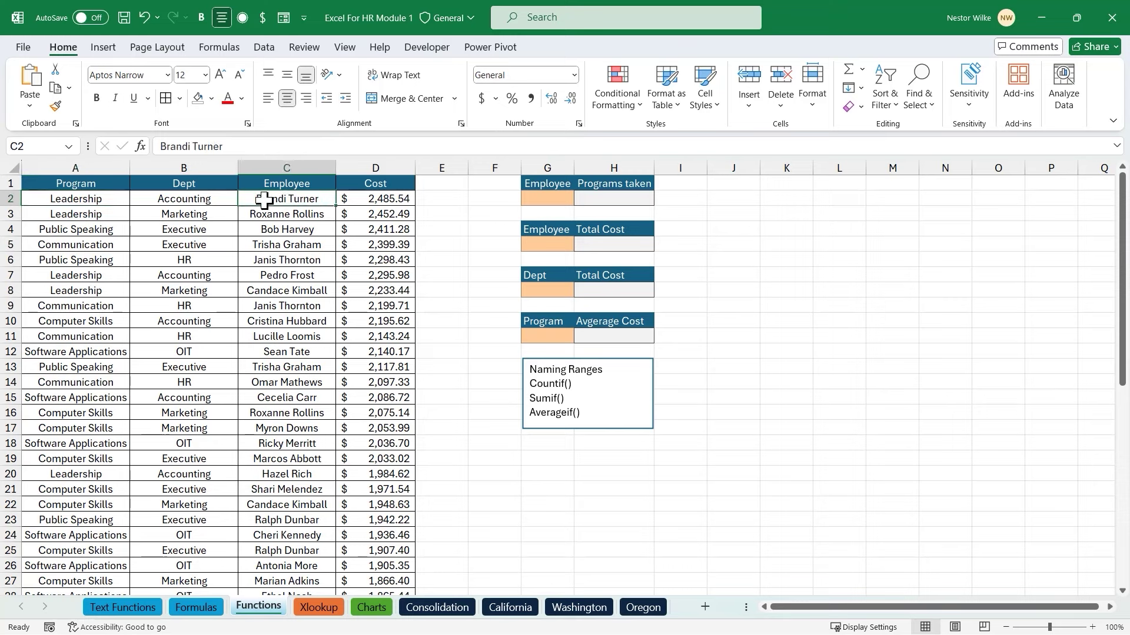
left_click(210, 200)
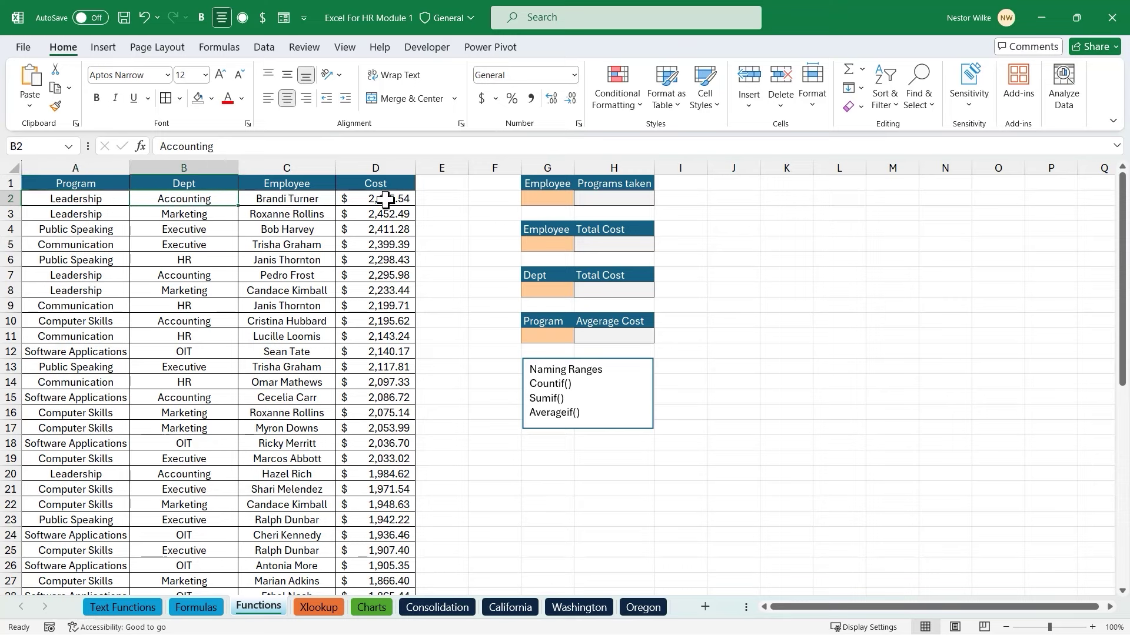
left_click(345, 203)
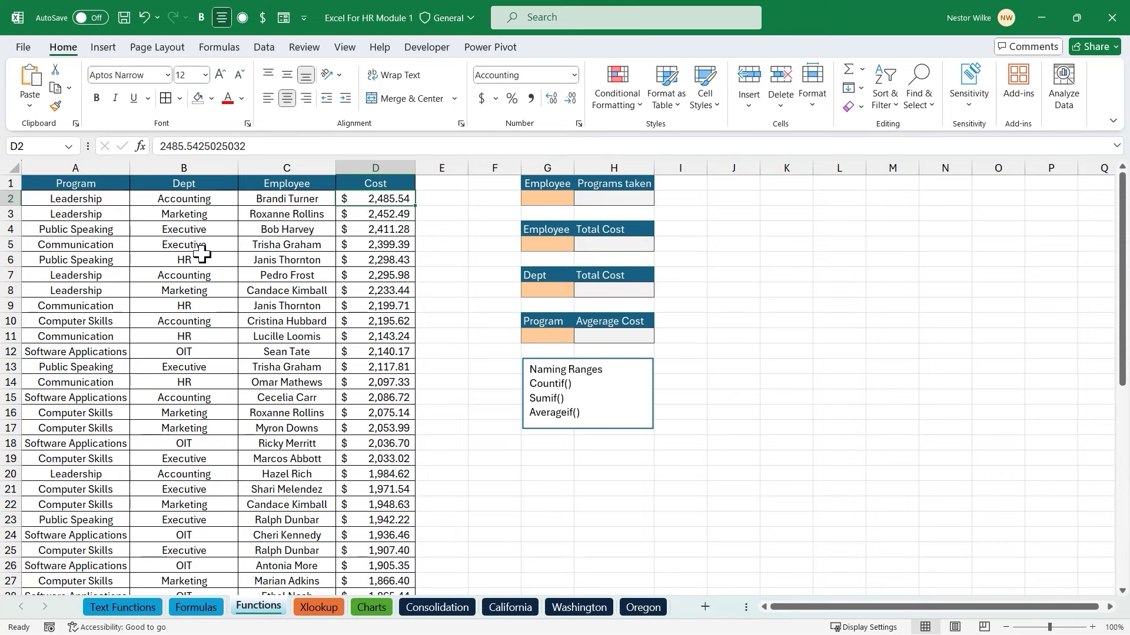
left_click(282, 321)
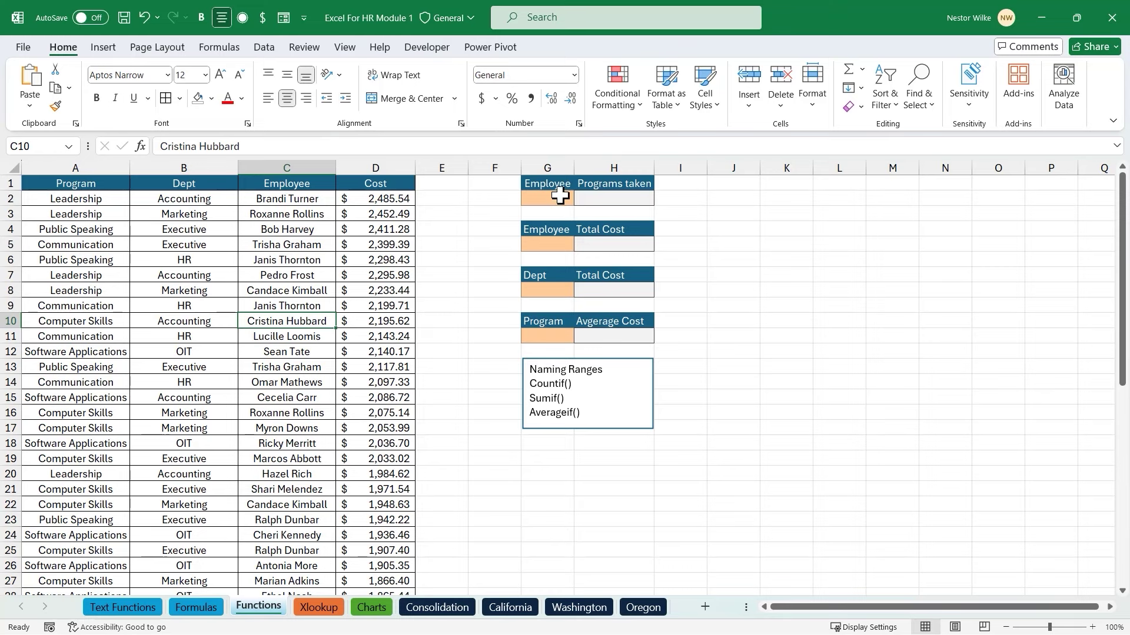
left_click(723, 256)
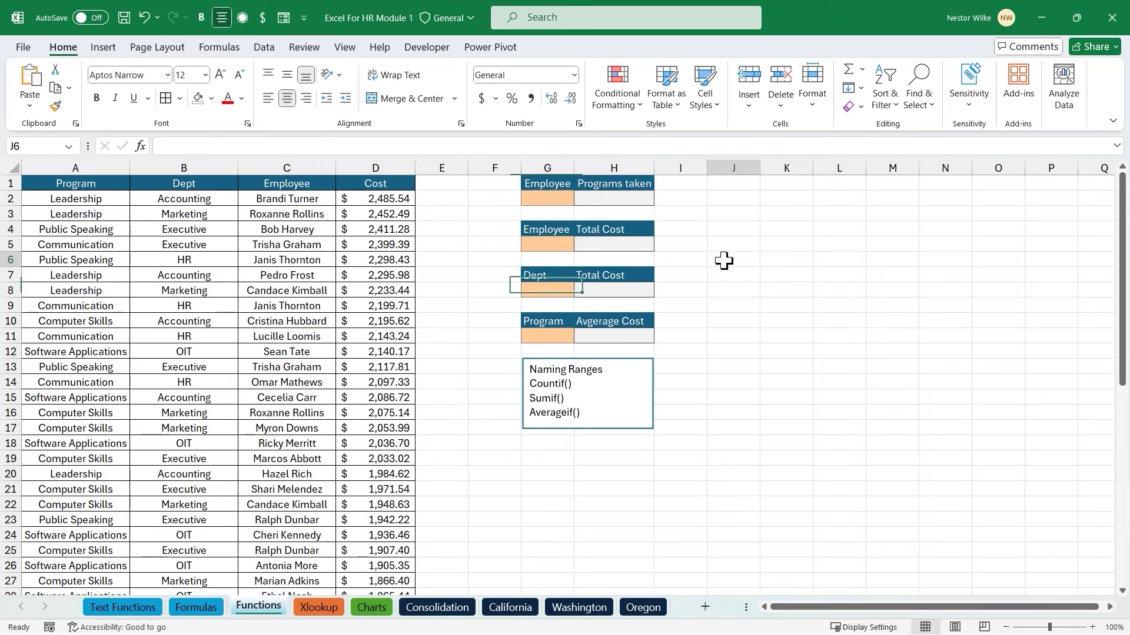
left_click_drag(511, 167, 670, 352)
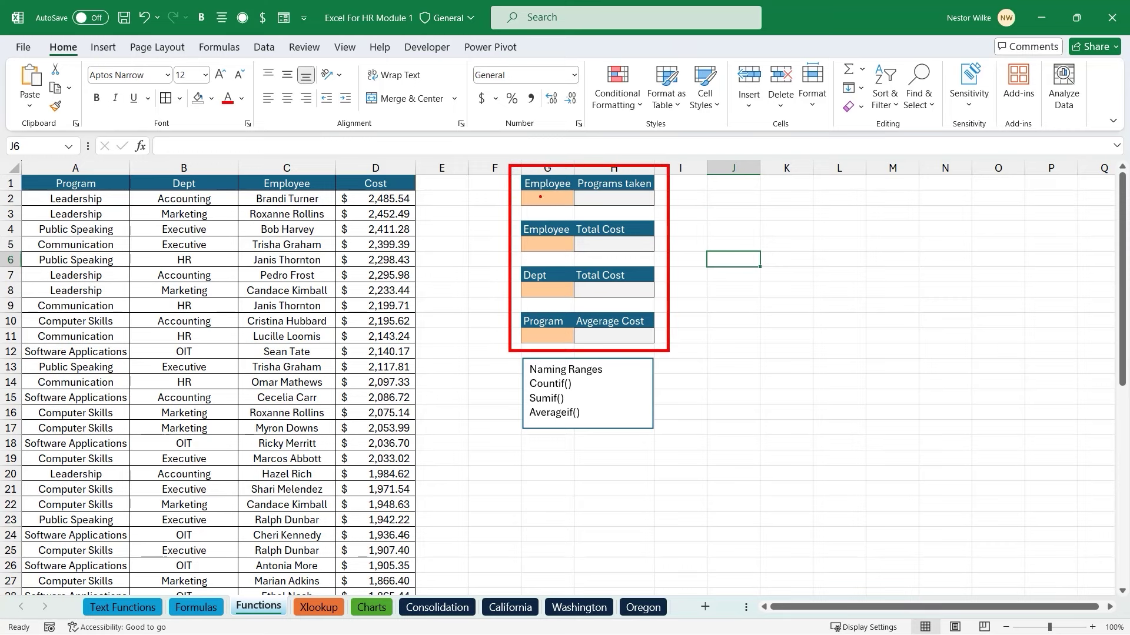
left_click_drag(661, 196, 729, 195)
left_click_drag(660, 242, 736, 241)
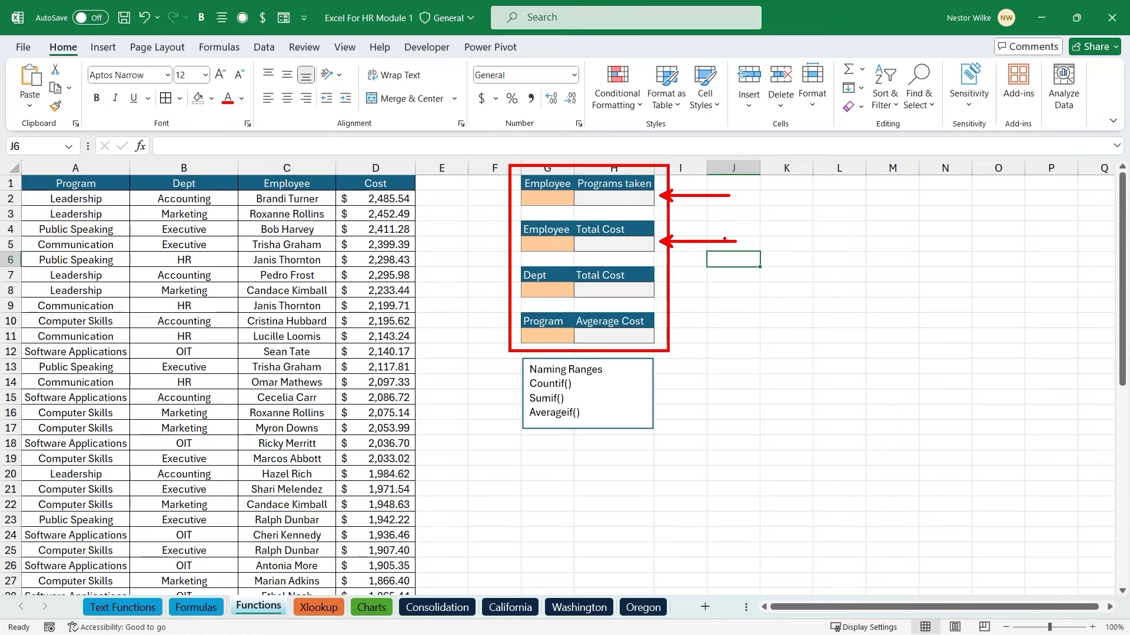
left_click_drag(659, 289, 735, 290)
left_click_drag(662, 331, 747, 331)
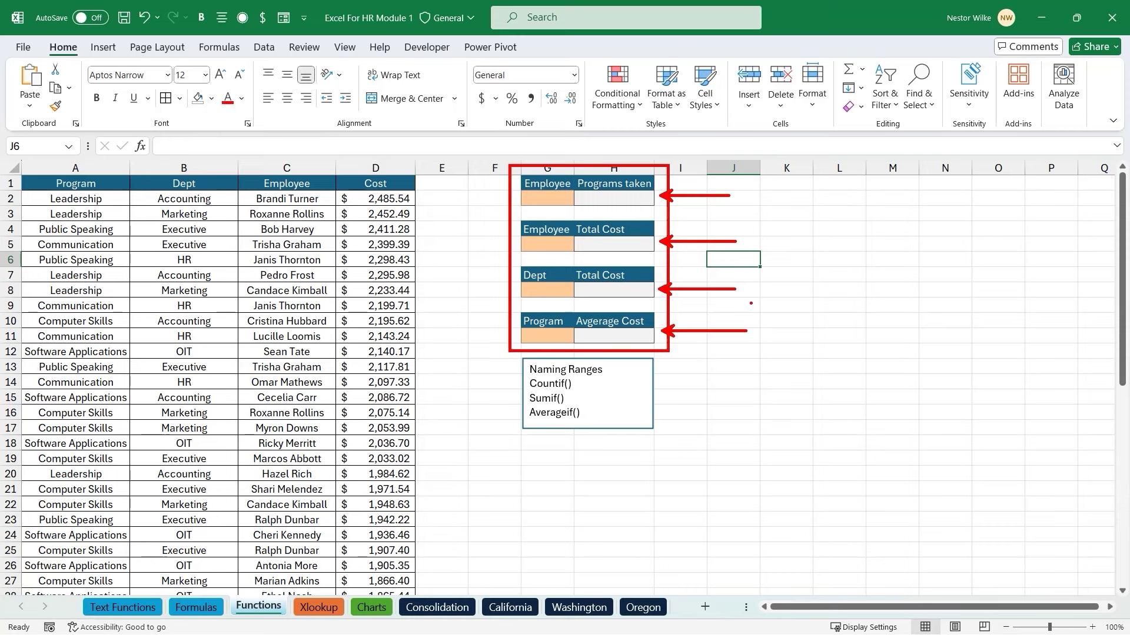
key("Escape")
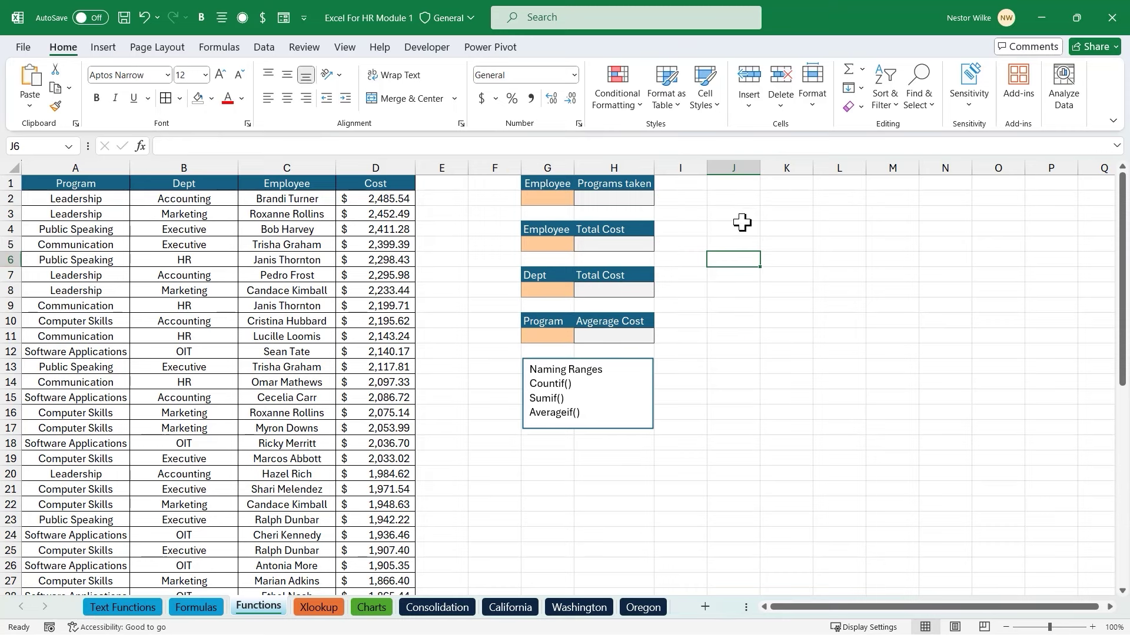
left_click(774, 216)
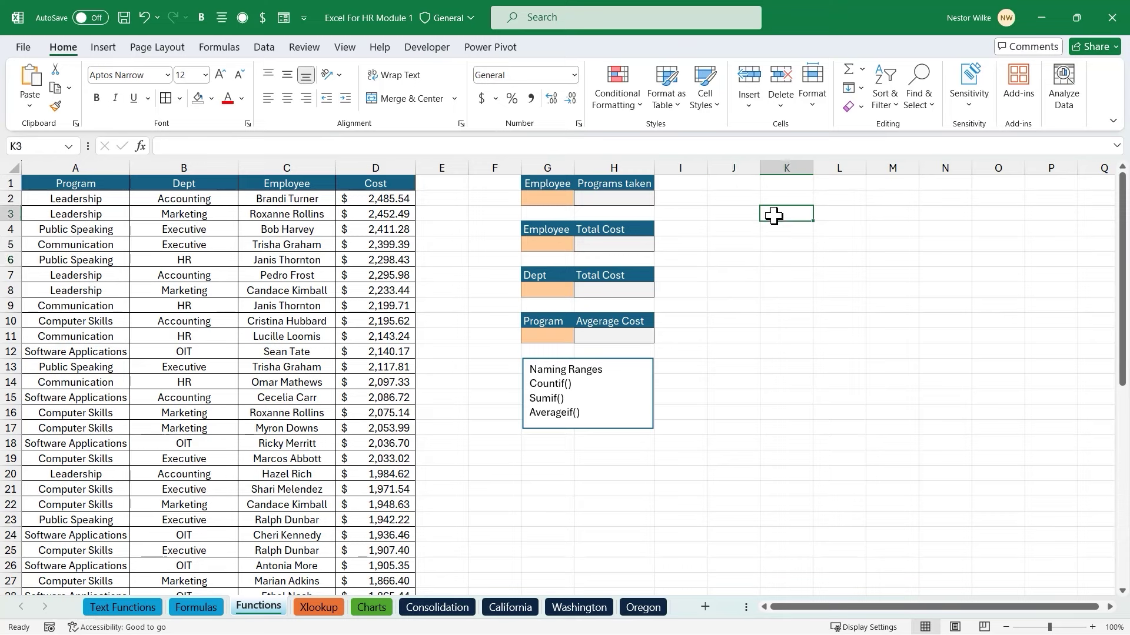
Enter the IF heading in K3, with 1500 in K5 and 2000 in K6.
type("IF")
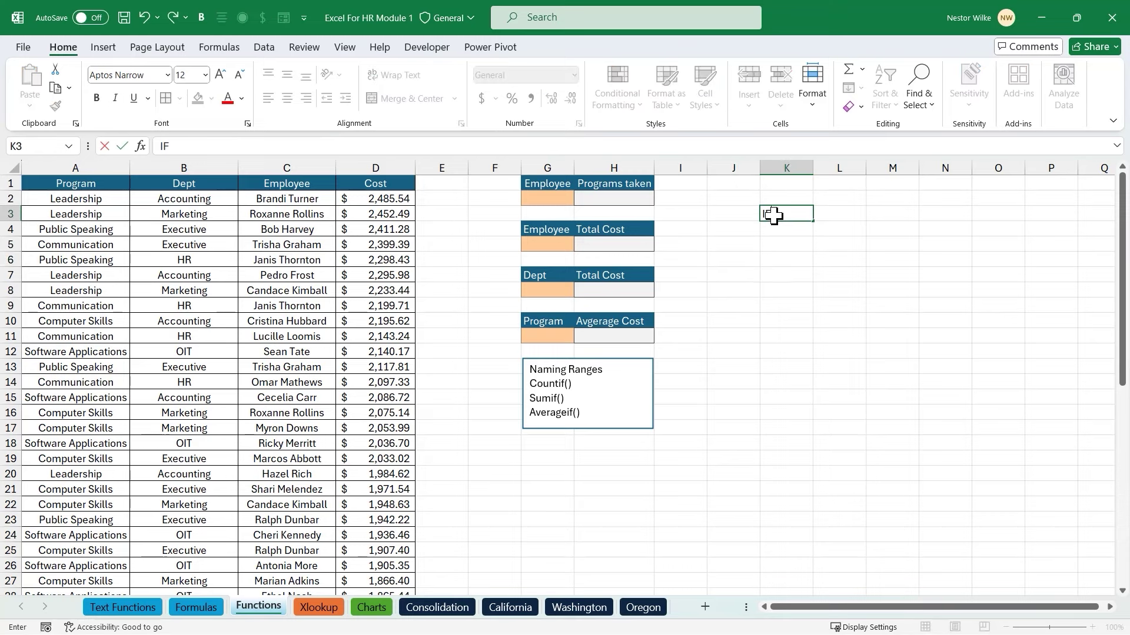
key("Return")
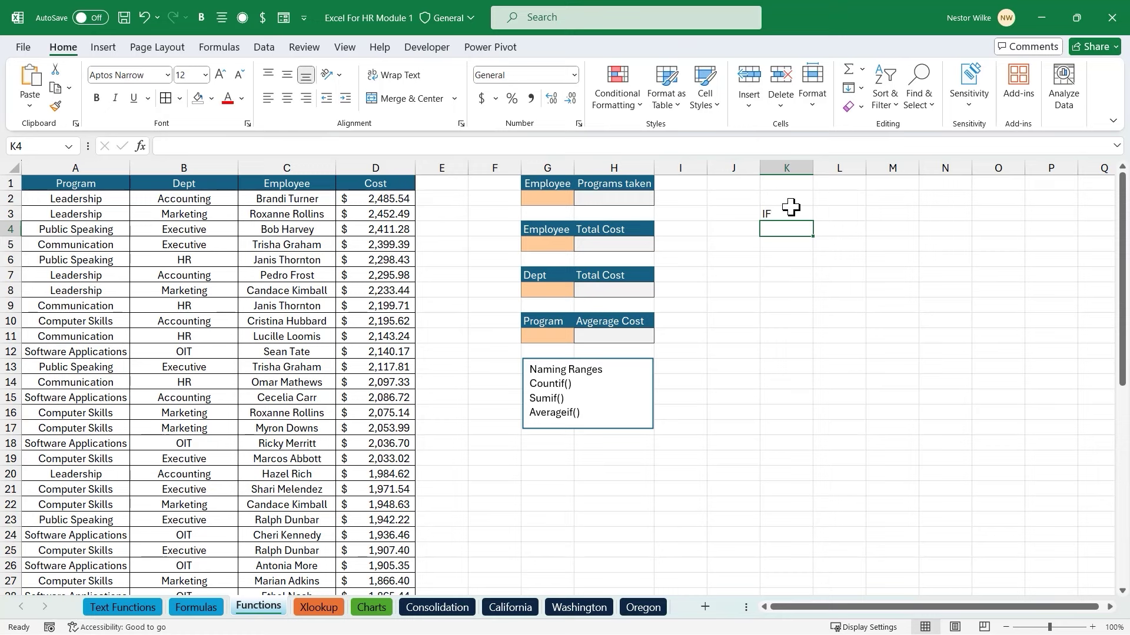
left_click(779, 246)
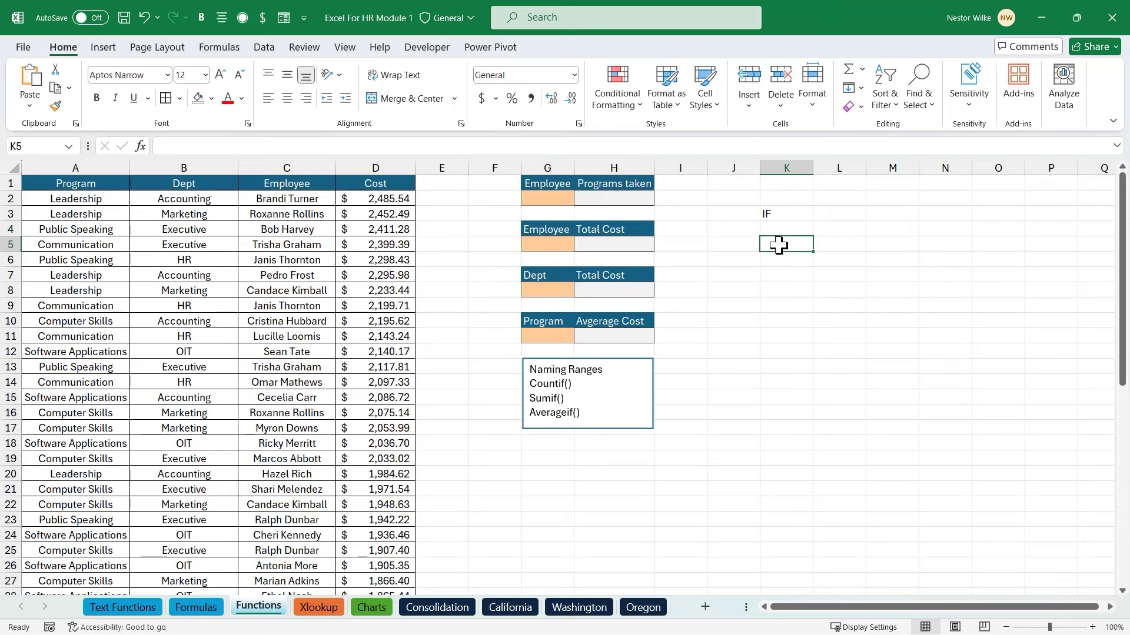
type("1500")
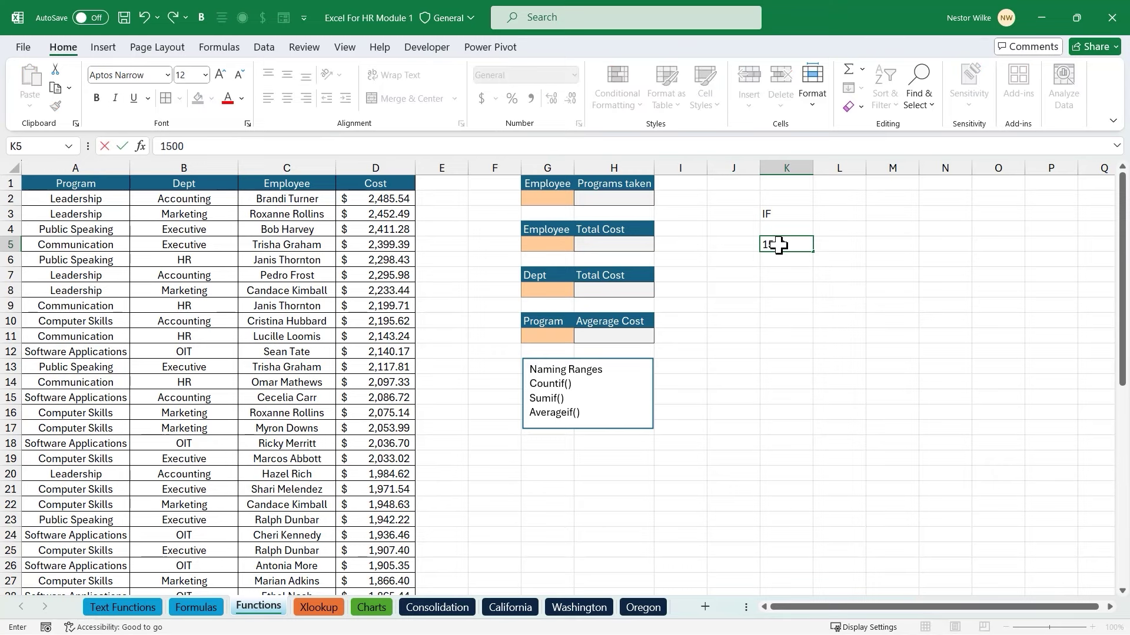
key("Return")
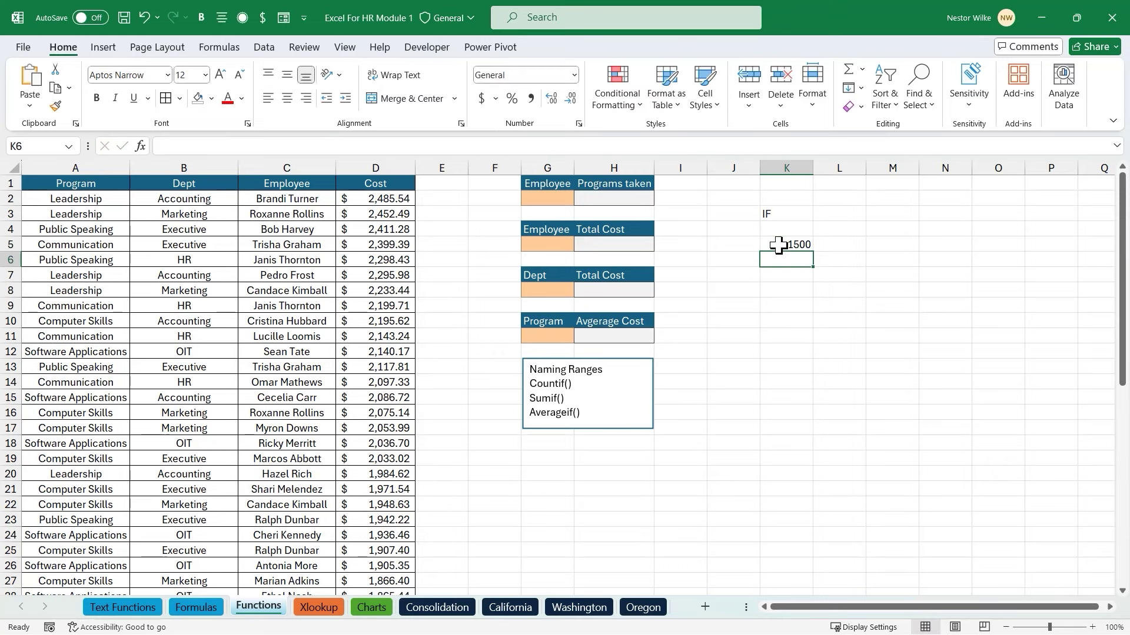
type("2000")
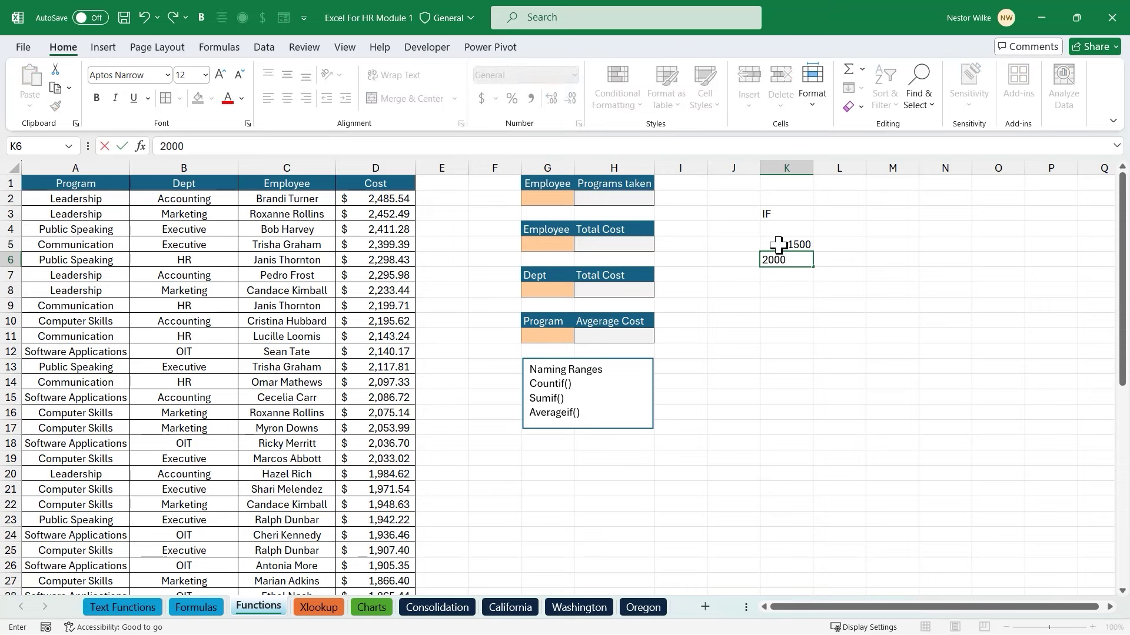
key("Return")
Label the values with Sale in J5 and Goal in J6.
left_click(738, 247)
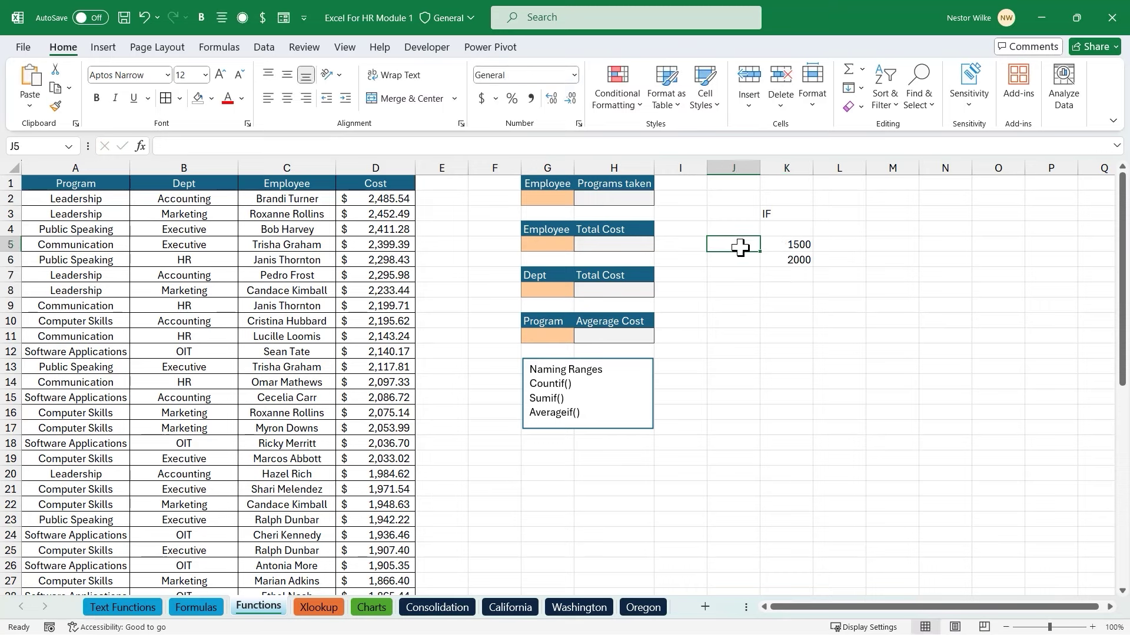
type("Sale")
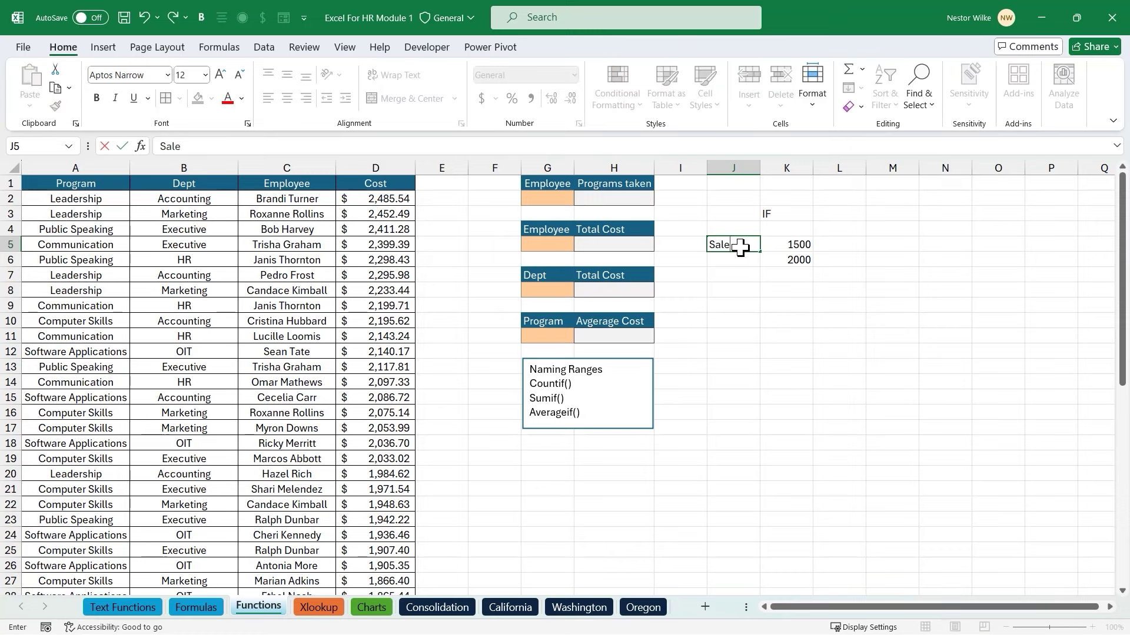
key("Return")
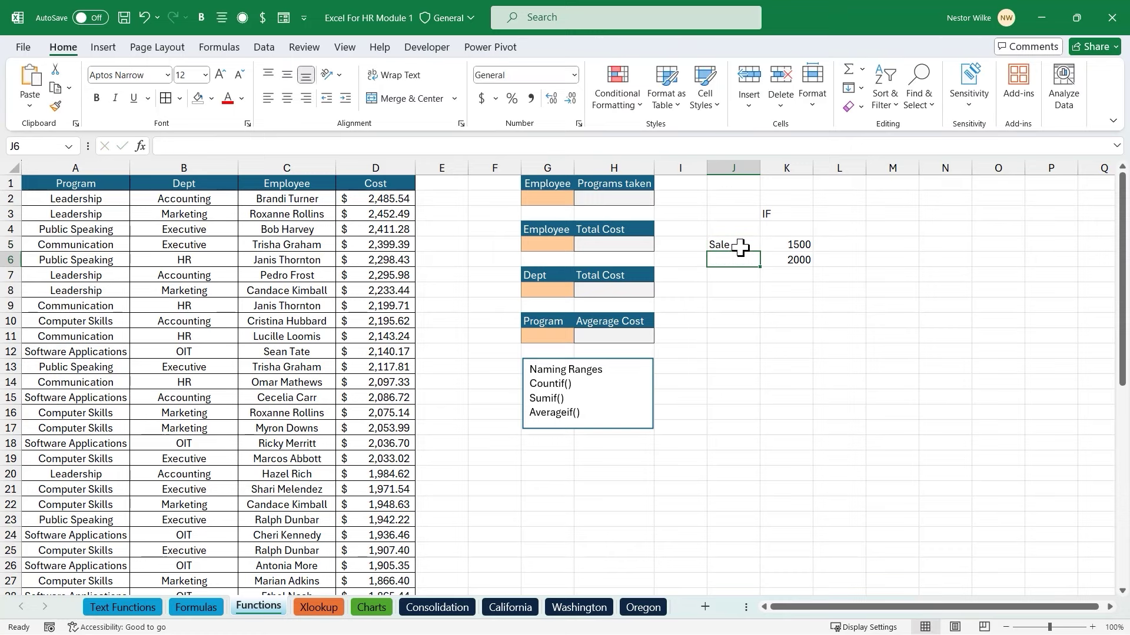
type("Goa")
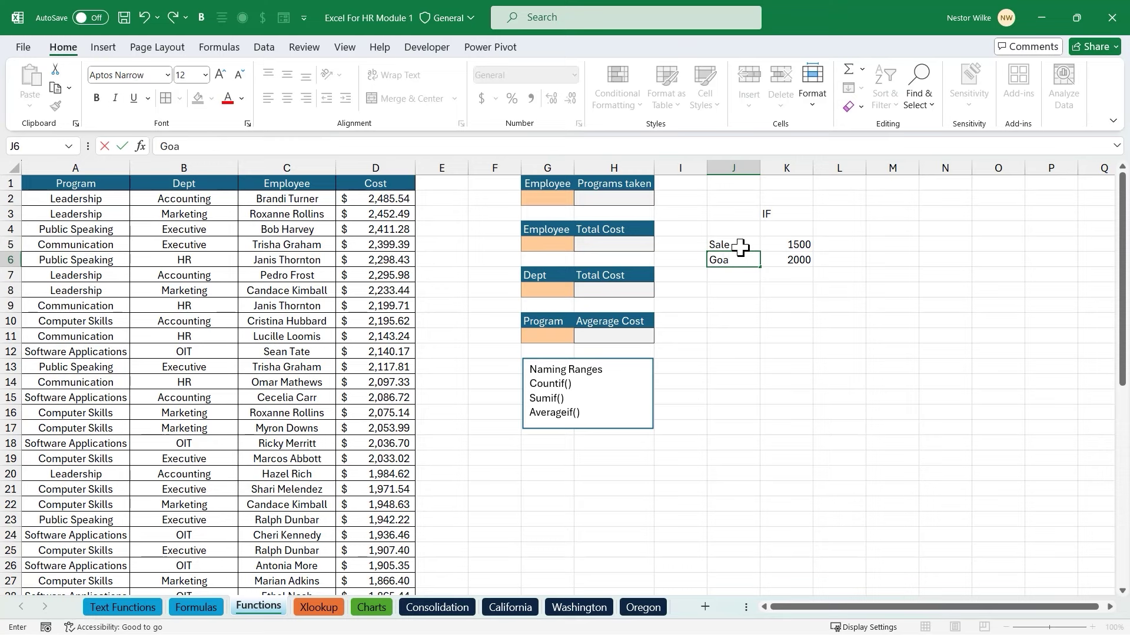
type("l")
left_click(887, 244)
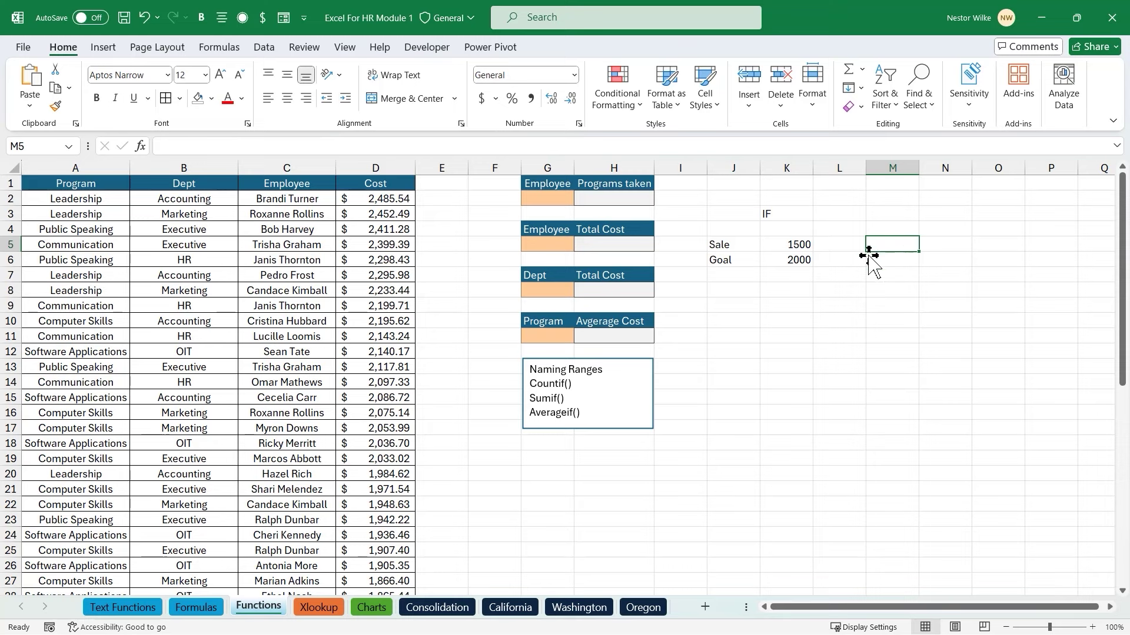
Insert the IF function into M5 through the Insert Function search.
left_click(218, 47)
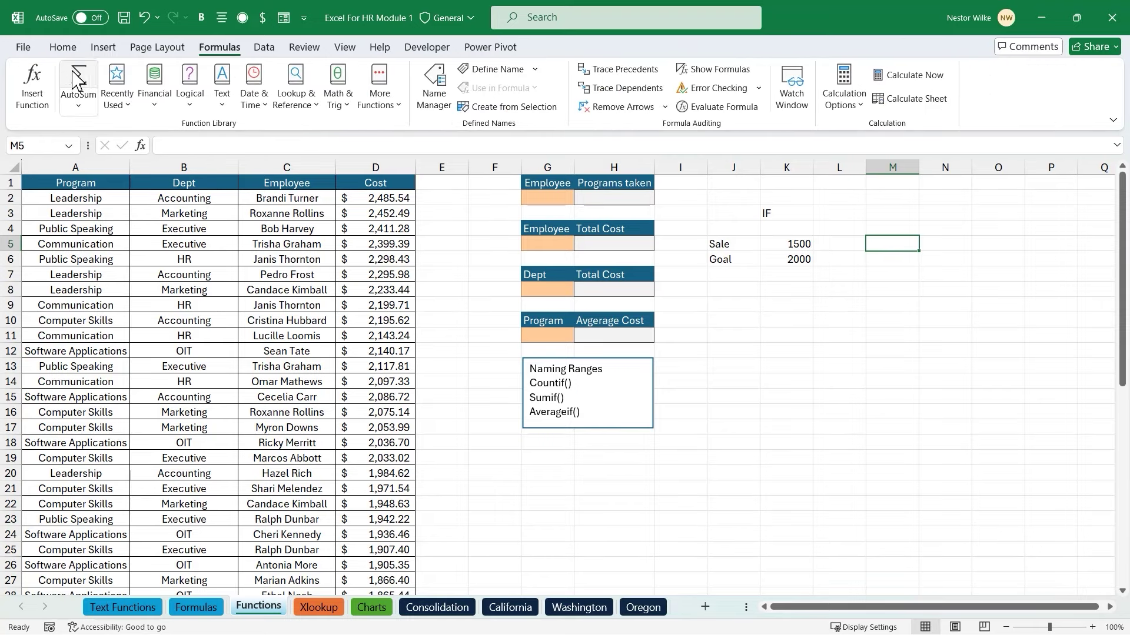
left_click(32, 89)
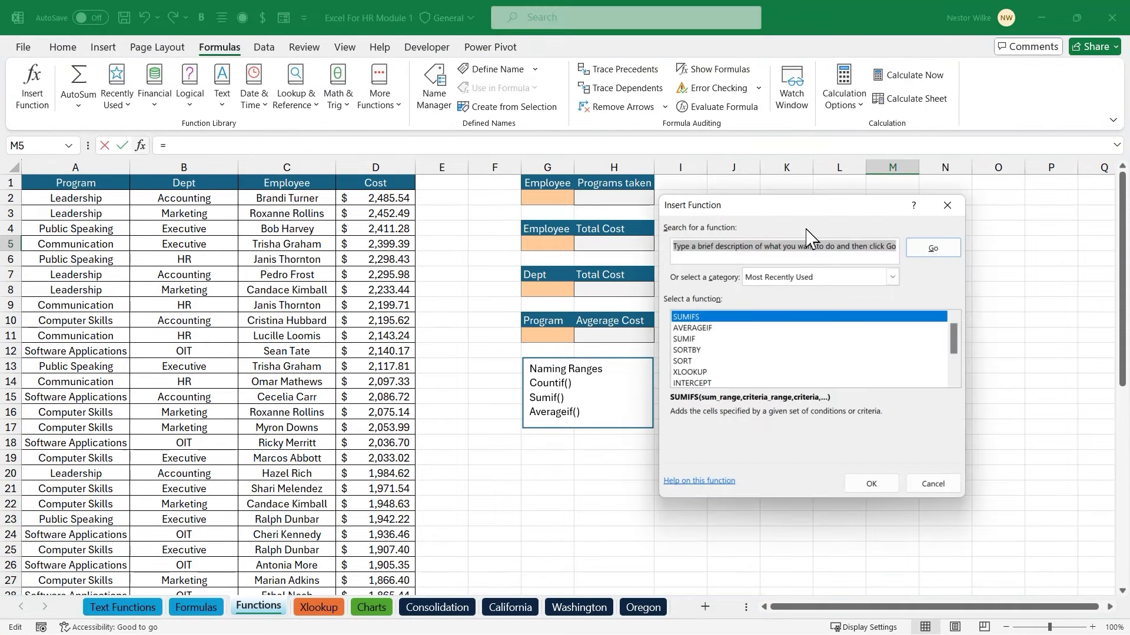
type("if")
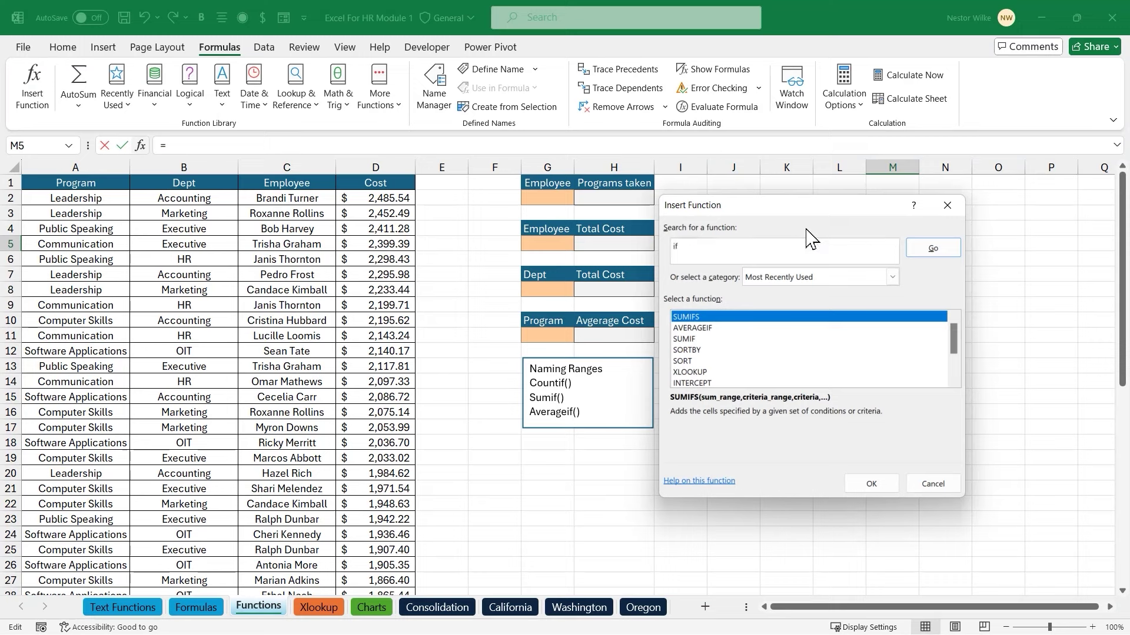
left_click(936, 250)
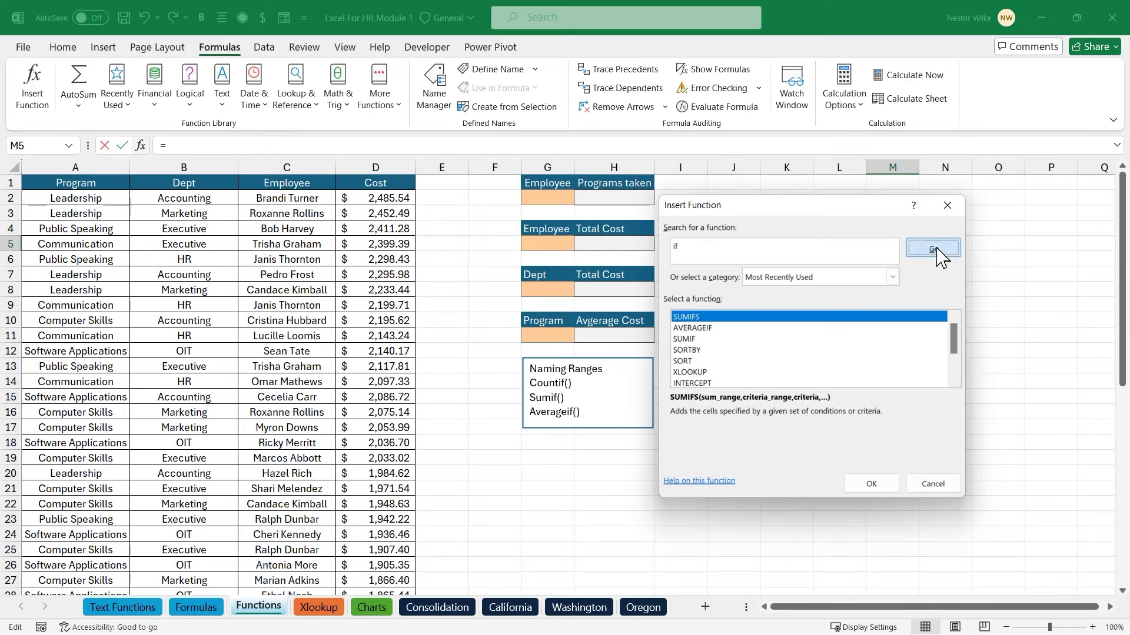
left_click(872, 484)
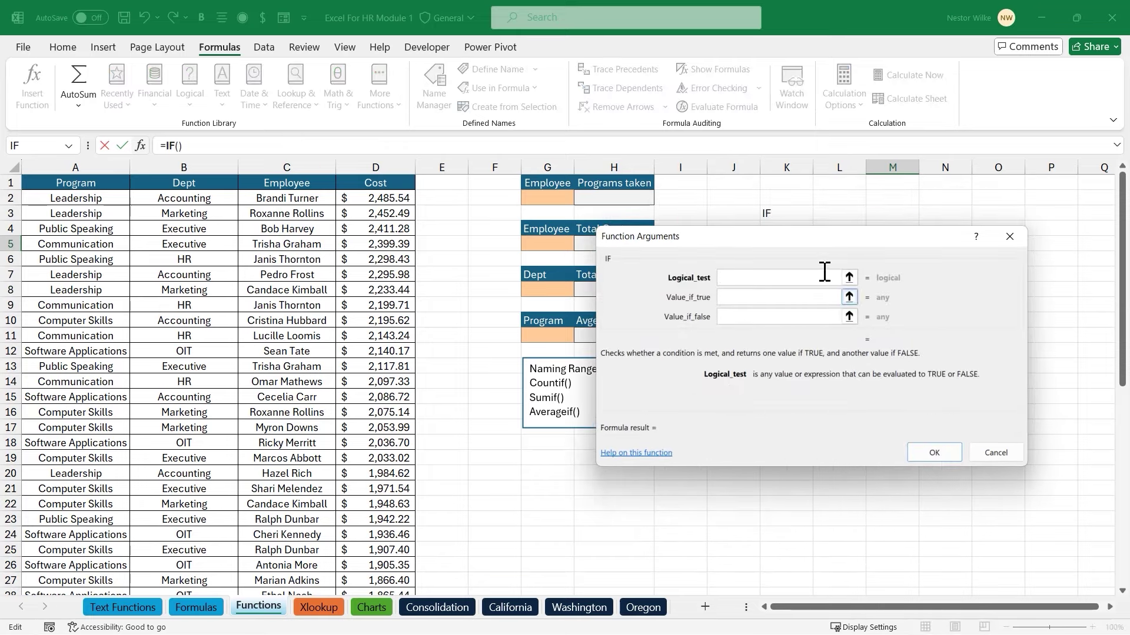
Reposition the IF Function Arguments dialog so the Sale, Goal and M5 cells stay visible.
left_click_drag(828, 244, 892, 301)
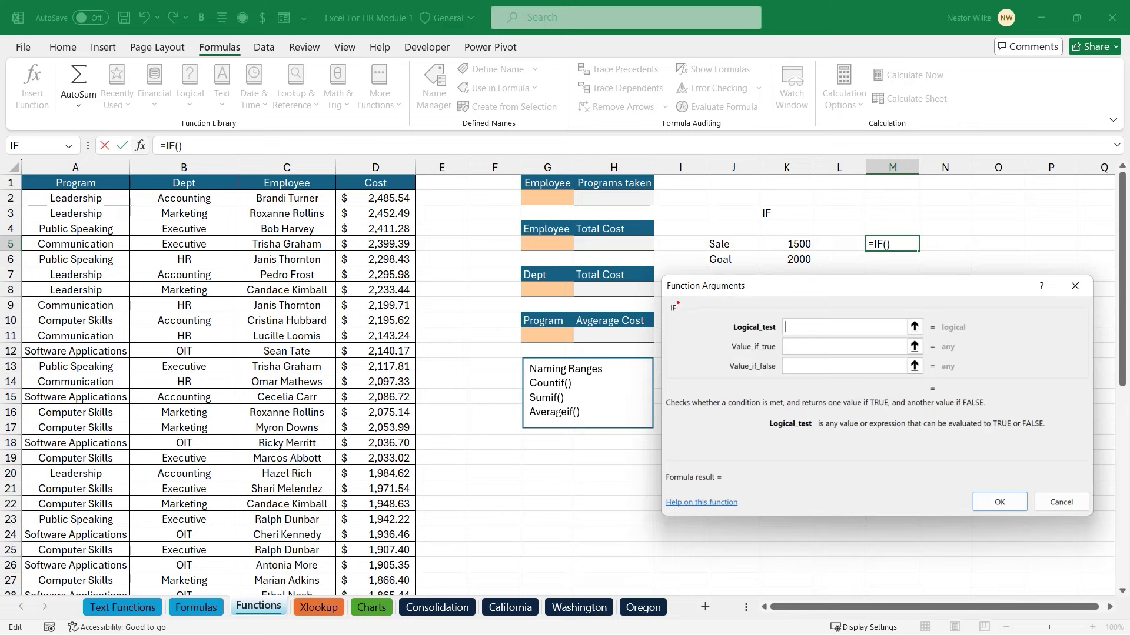
mouse_move(671, 296)
left_mouse_down()
mouse_move(685, 322)
mouse_move(678, 289)
left_mouse_up()
mouse_move(666, 392)
left_mouse_down()
mouse_move(663, 406)
mouse_move(908, 415)
mouse_move(1001, 398)
mouse_move(663, 391)
left_mouse_up()
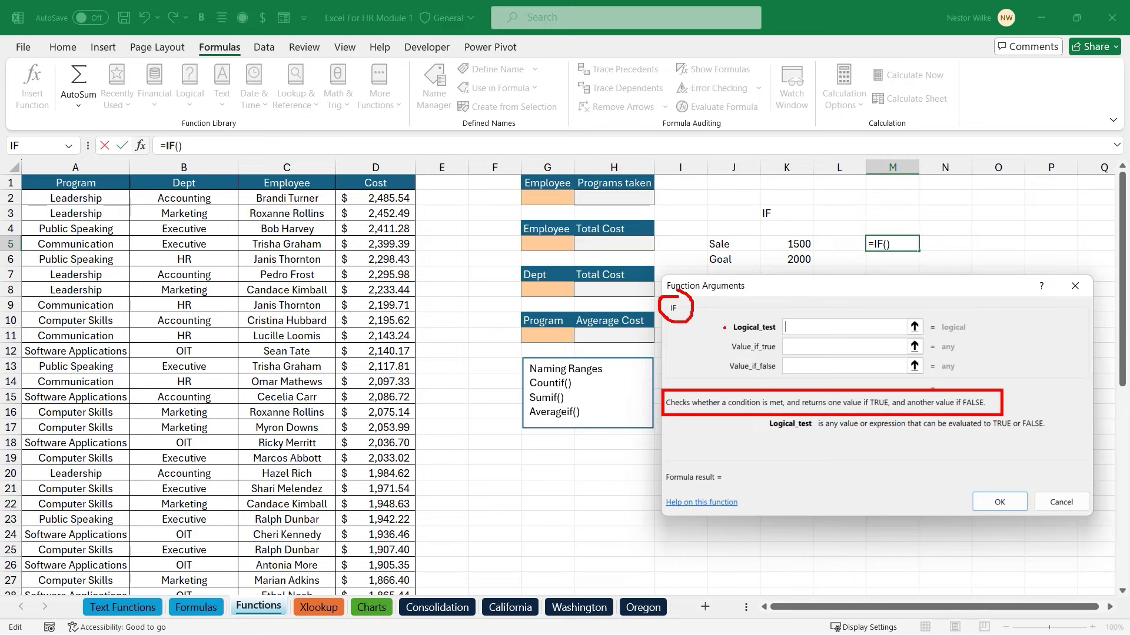
left_click_drag(718, 340, 719, 353)
key("Escape")
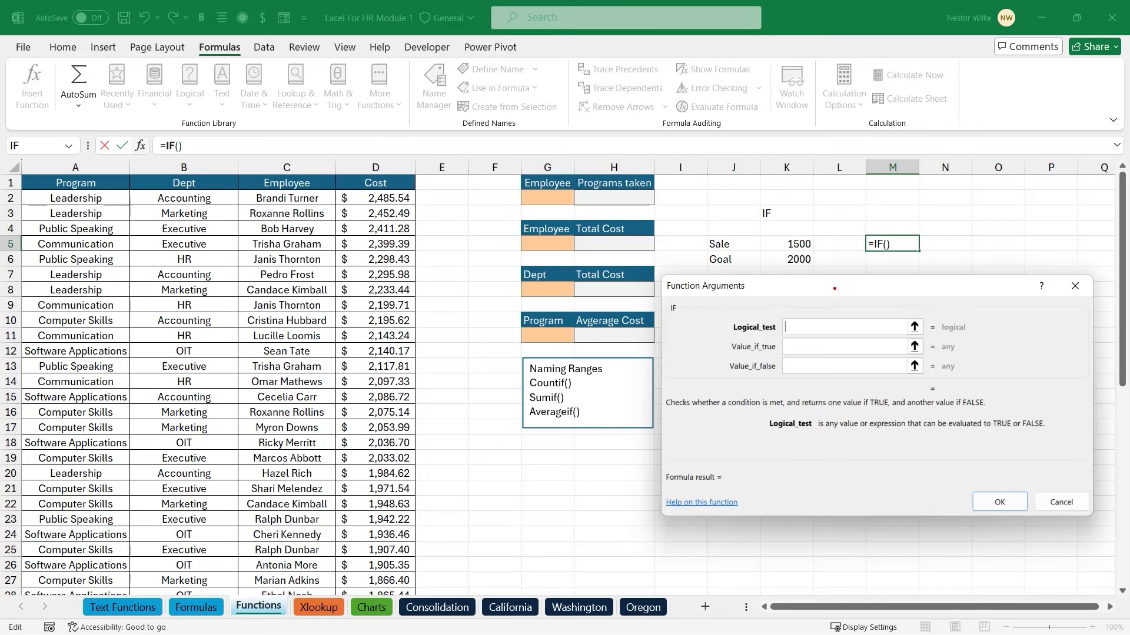
mouse_move(772, 236)
left_mouse_down()
mouse_move(814, 253)
mouse_move(859, 253)
left_mouse_up()
mouse_move(785, 259)
left_mouse_down()
mouse_move(774, 265)
mouse_move(816, 254)
left_mouse_up()
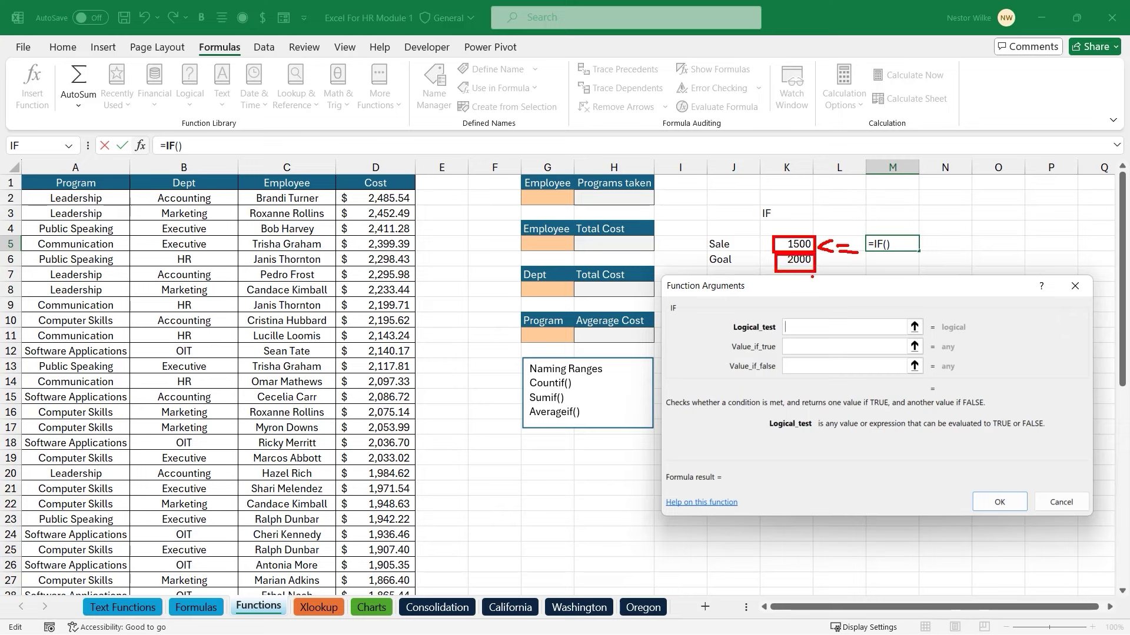
key("Escape")
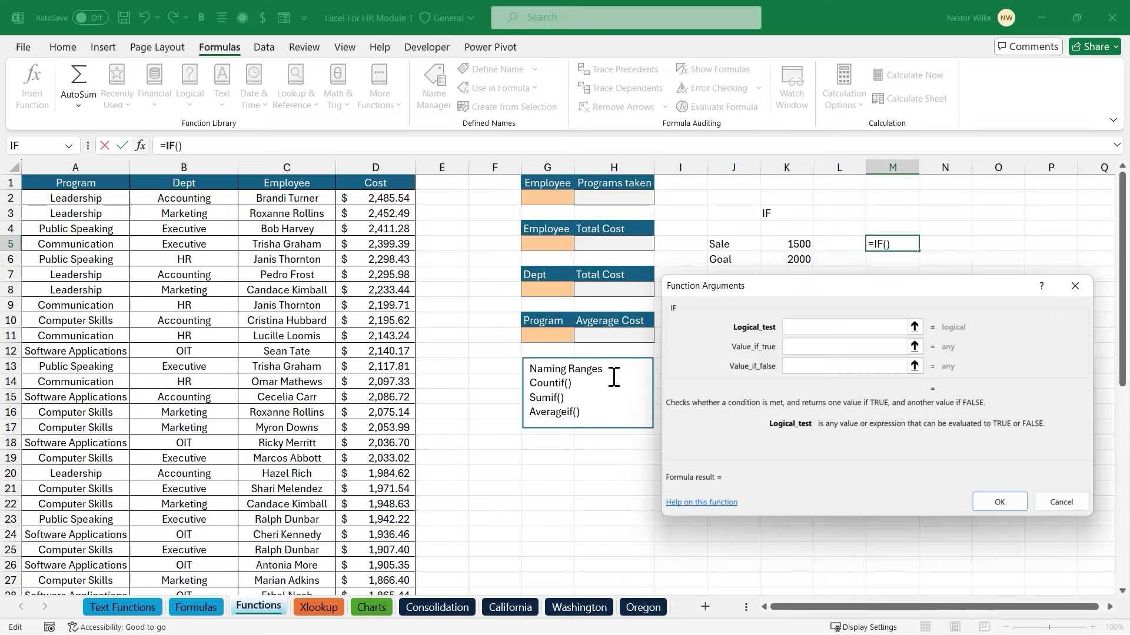
Complete M5 as =IF(K5>=K6,"Yes","No"), which returns No.
left_click(788, 245)
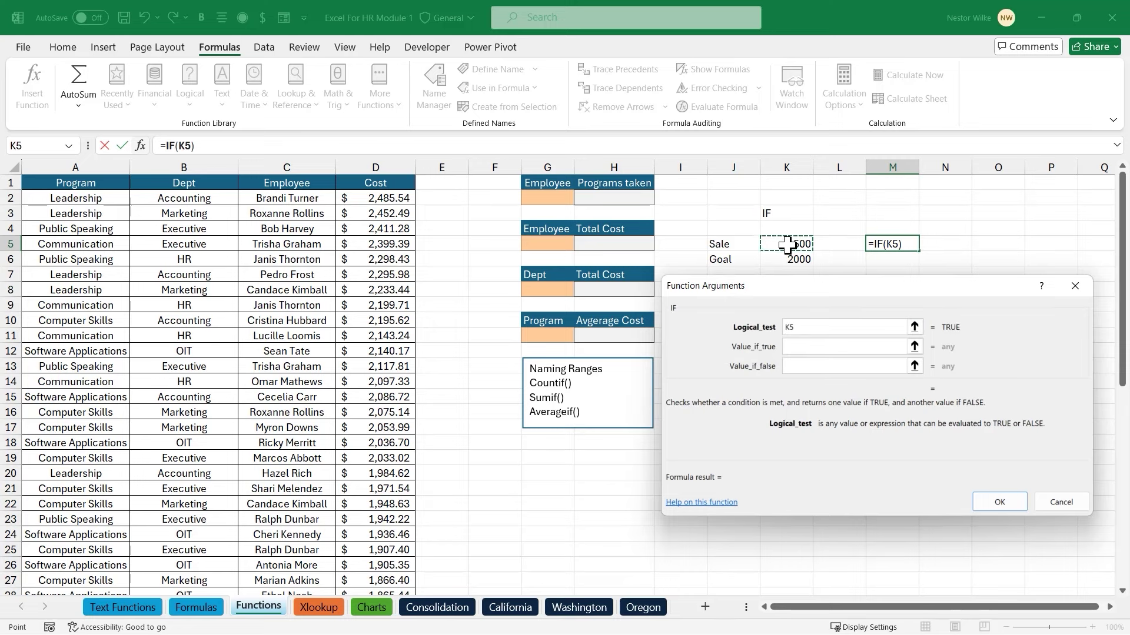
type(">=")
left_click(789, 259)
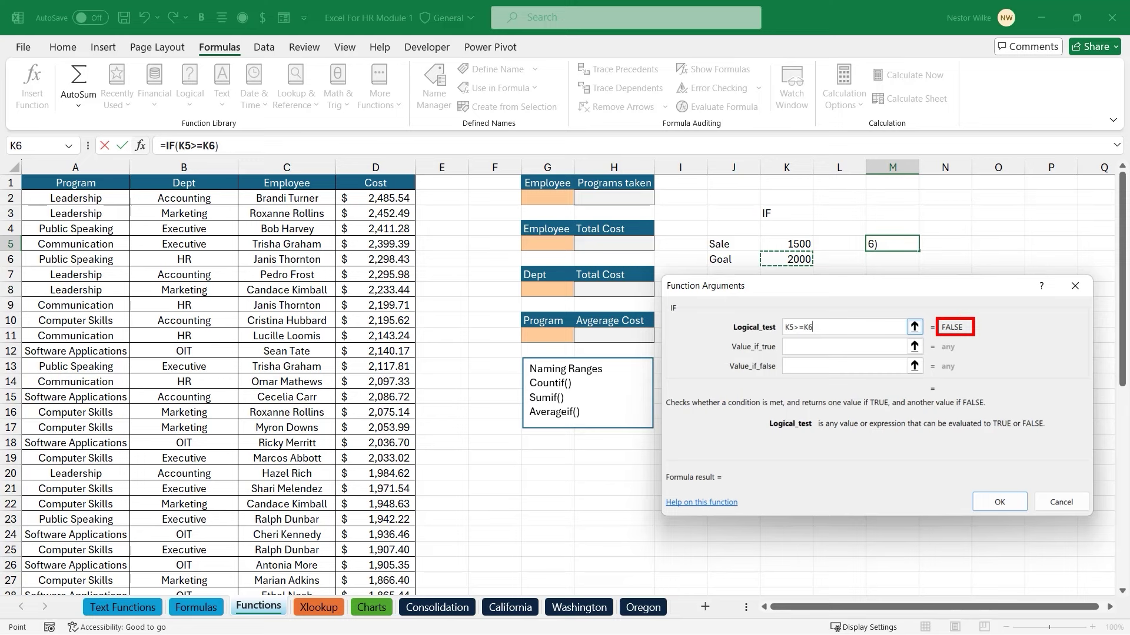
left_click(816, 347)
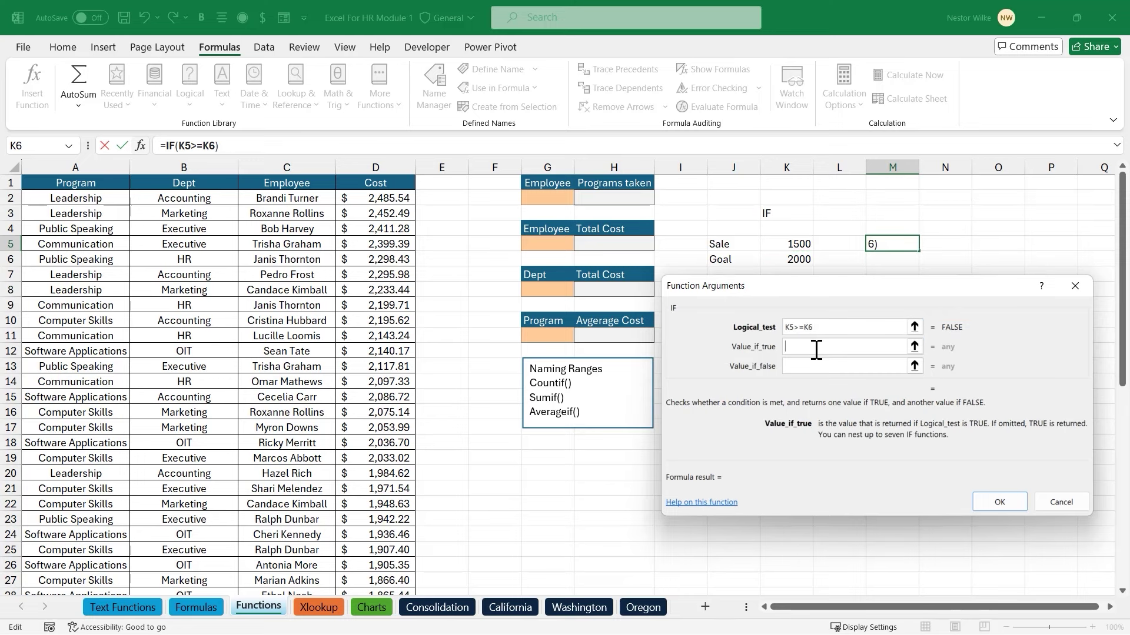
type("\"Yes\"")
left_click(813, 365)
type("\"No\"")
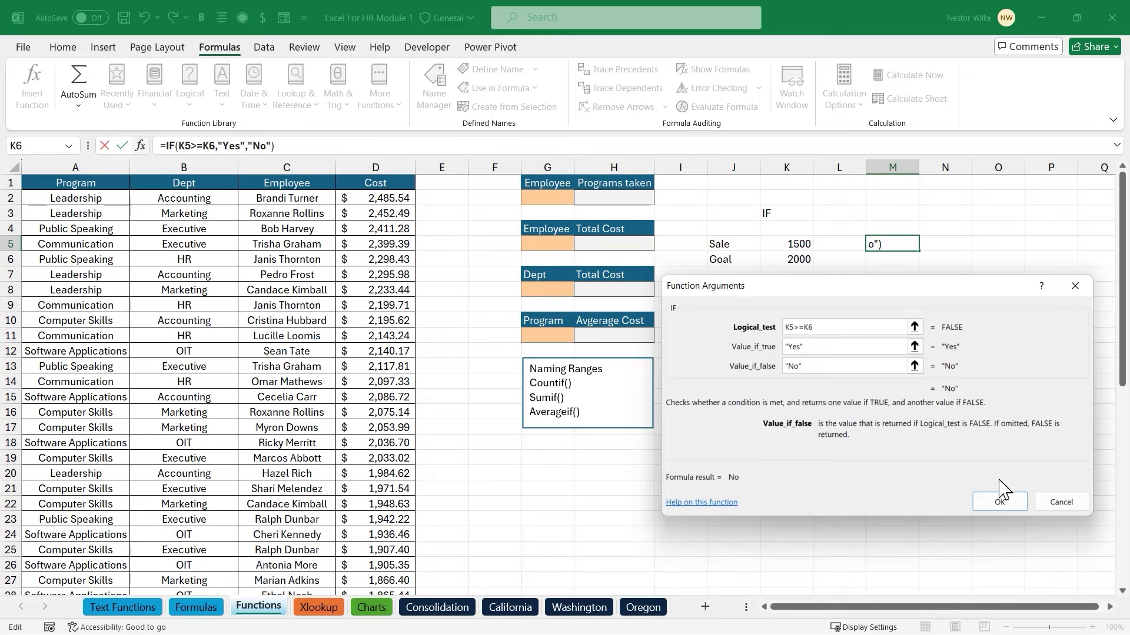
left_click(1001, 504)
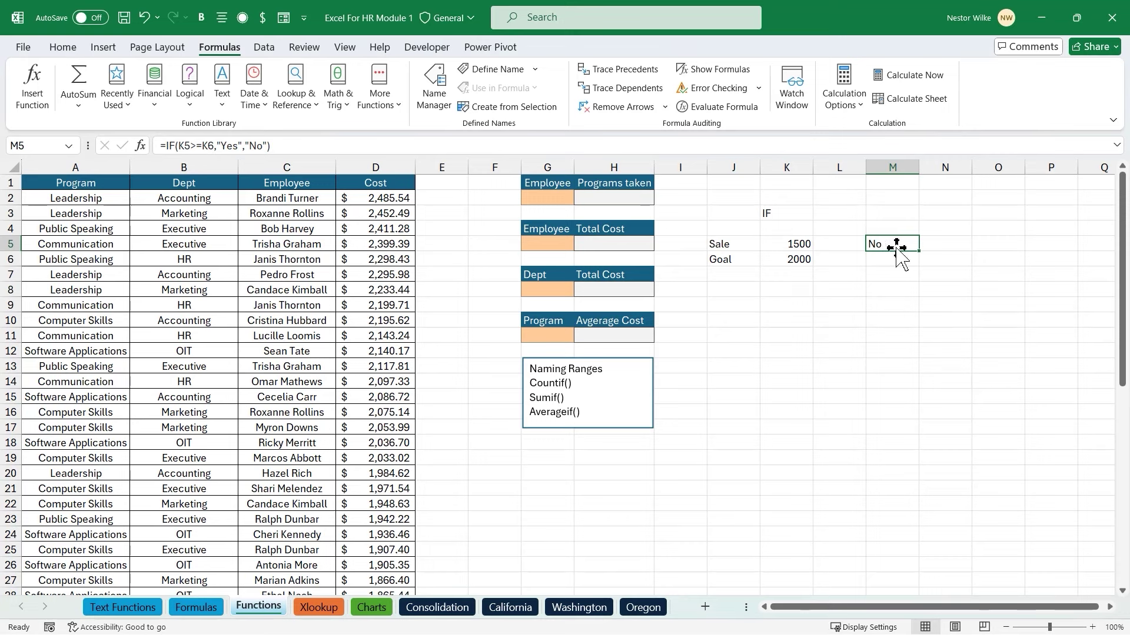
Change the Sale in K5 to 2100 so the IF test returns Yes.
left_click(788, 244)
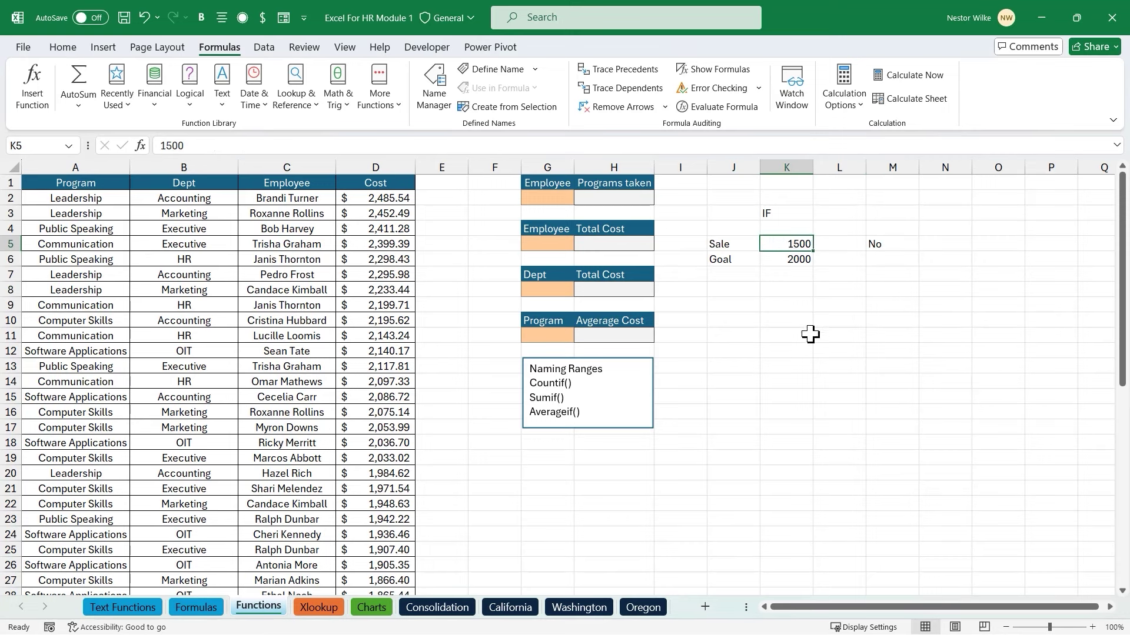
type("2100")
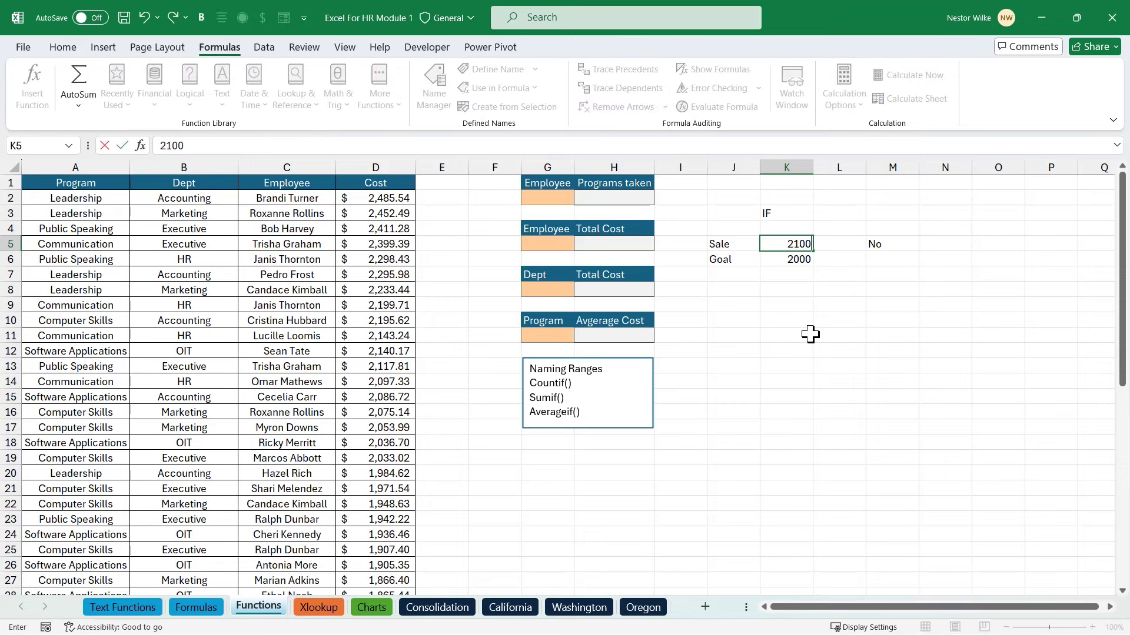
key("Return")
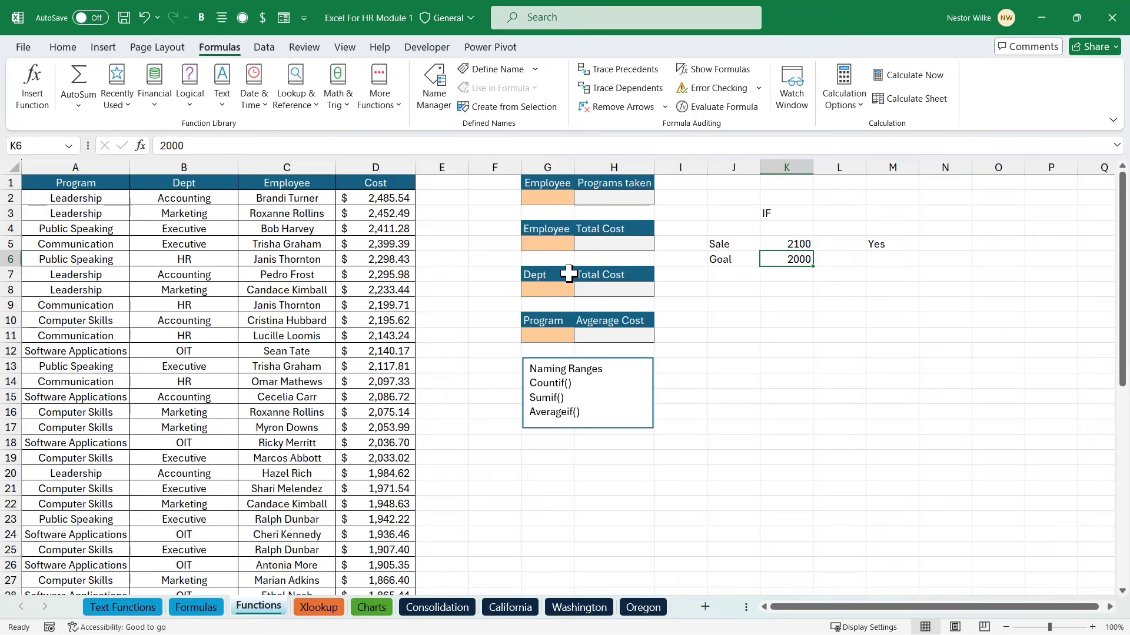
Select the word Sumif in the functions notes text box, then deselect it.
left_click(558, 389)
double_click(538, 398)
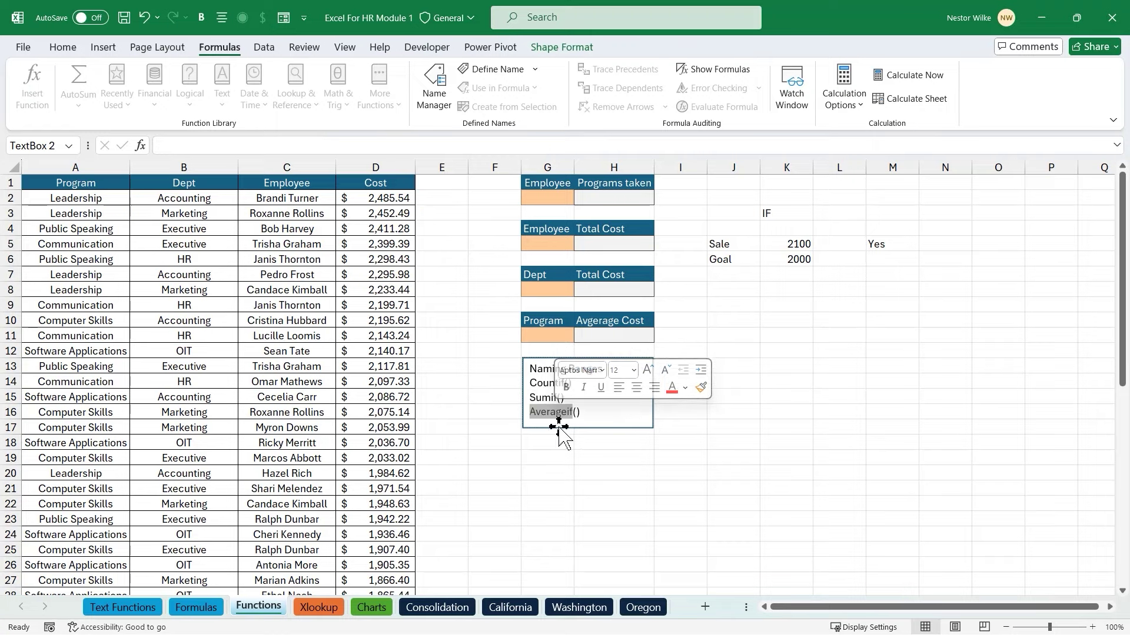
left_click(837, 351)
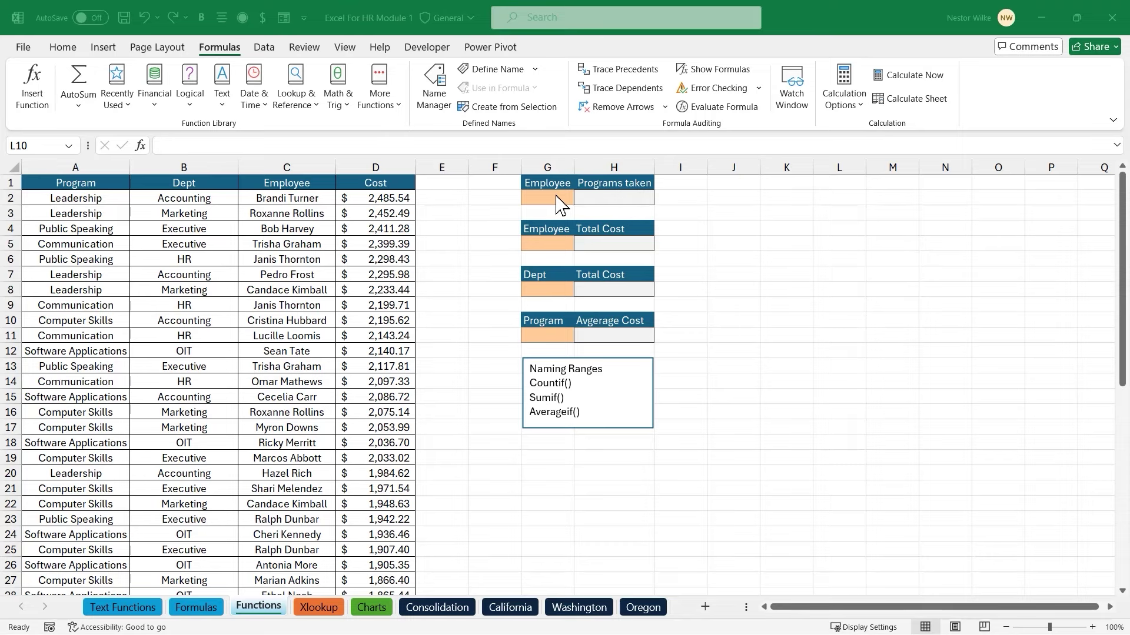
Widen column G and enter the employee's name in G2.
left_click_drag(574, 171, 618, 172)
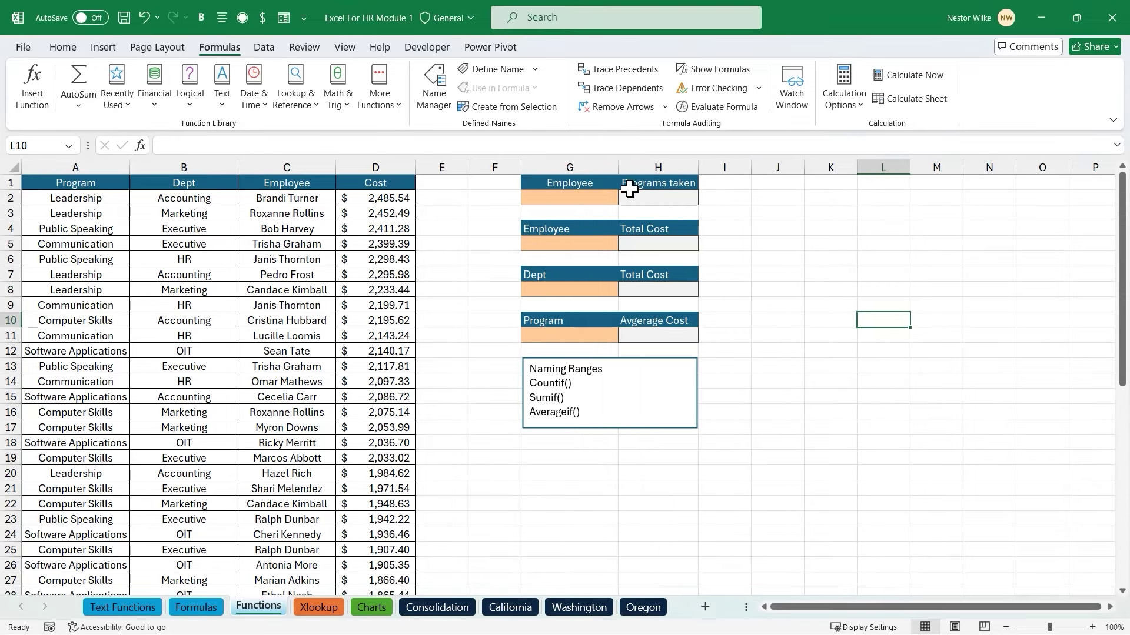
left_click(575, 199)
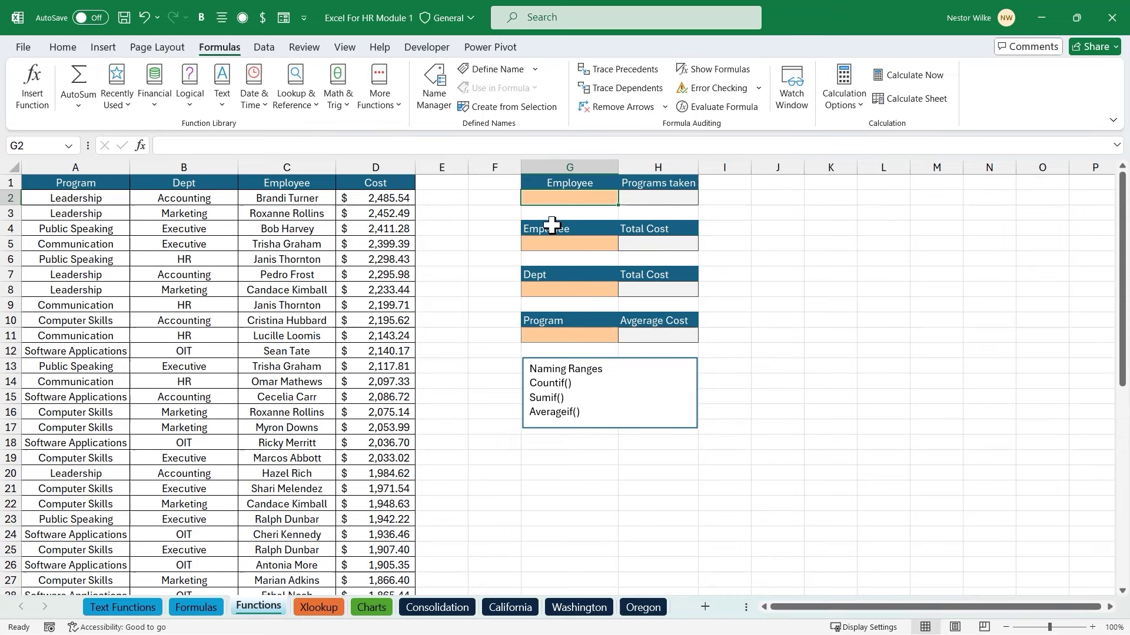
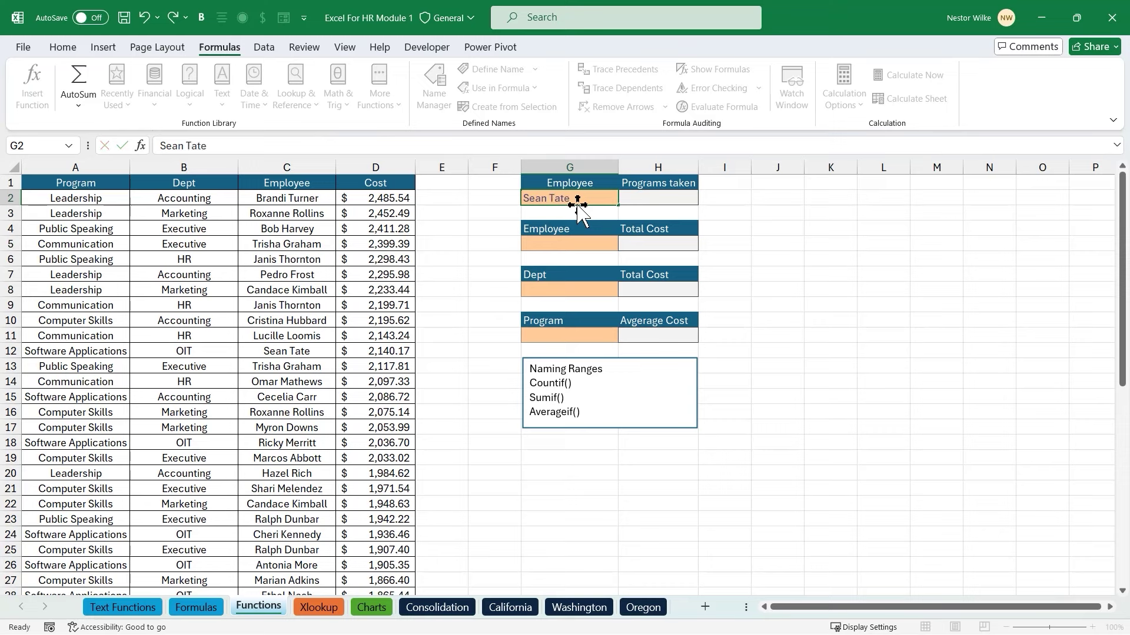
key("Tab")
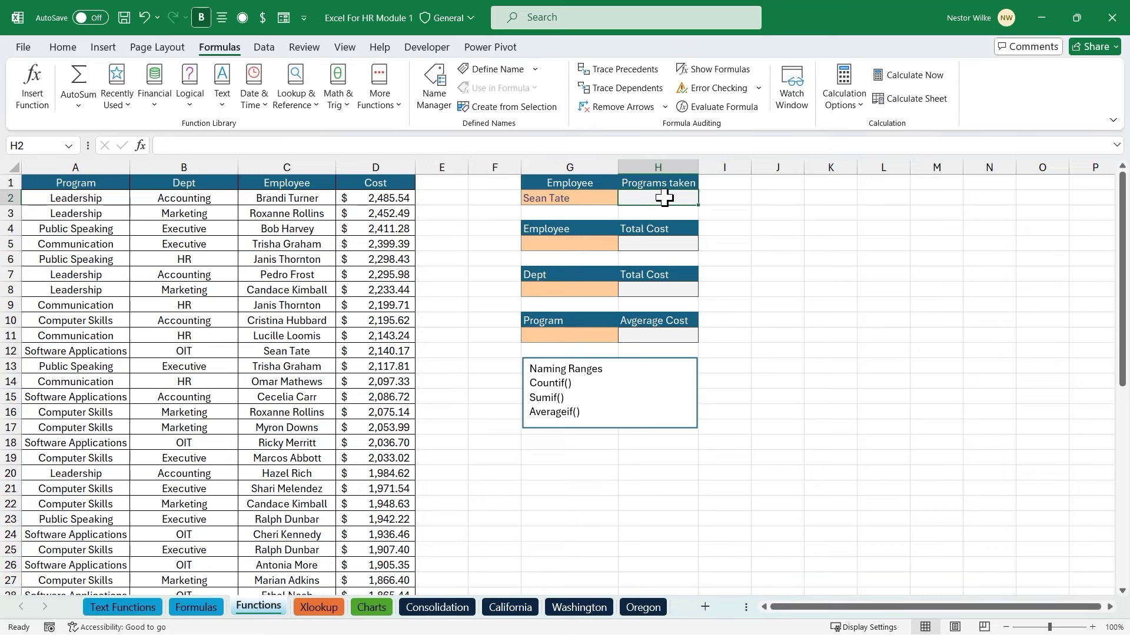
left_click(783, 199)
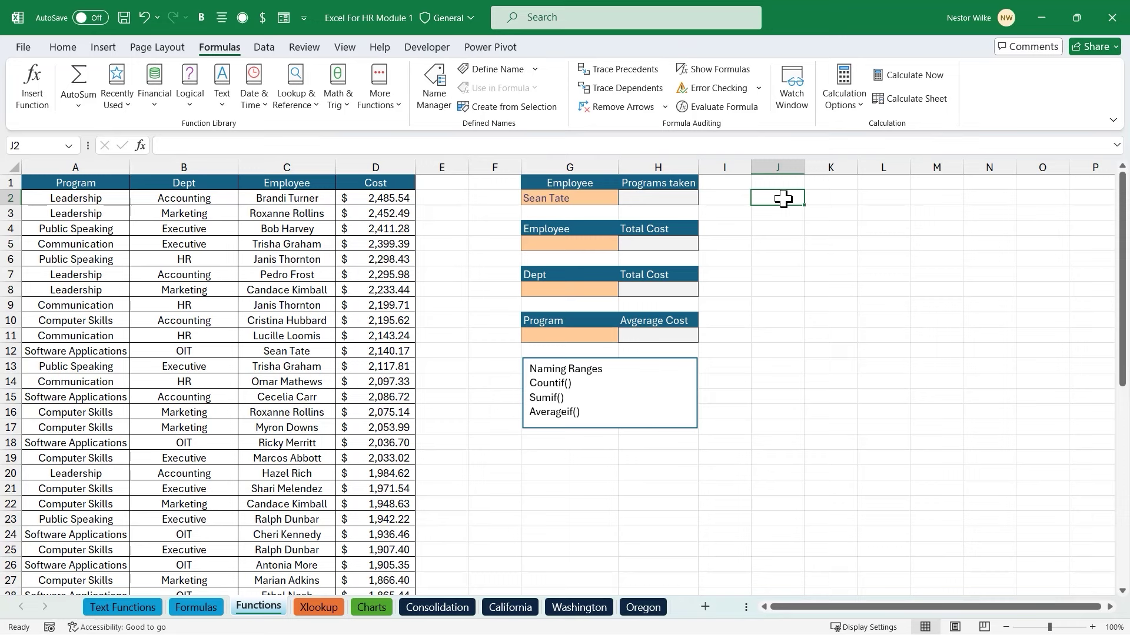
Enter the COUNTIF label in J2.
type("COUNTIF")
mouse_move(238, 188)
left_mouse_down()
mouse_move(272, 268)
mouse_move(334, 595)
left_mouse_up()
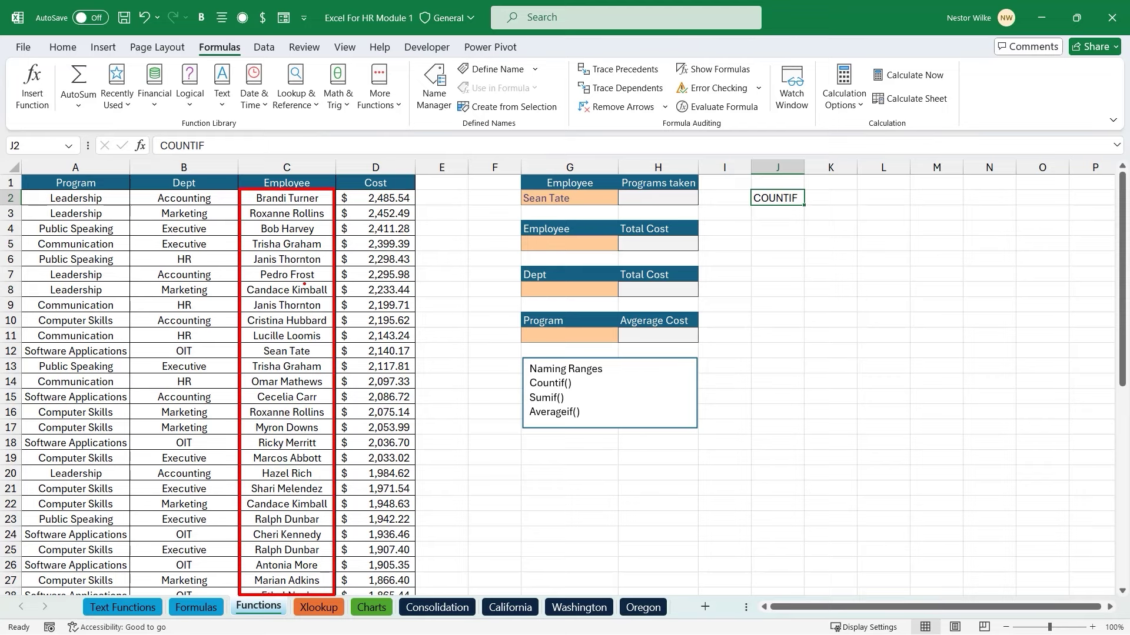
left_click(323, 351)
Review the Employee column in the training table, pointing out the chosen employee's entries.
scroll(322, 337, "down", 1)
scroll(323, 337, "down", 2)
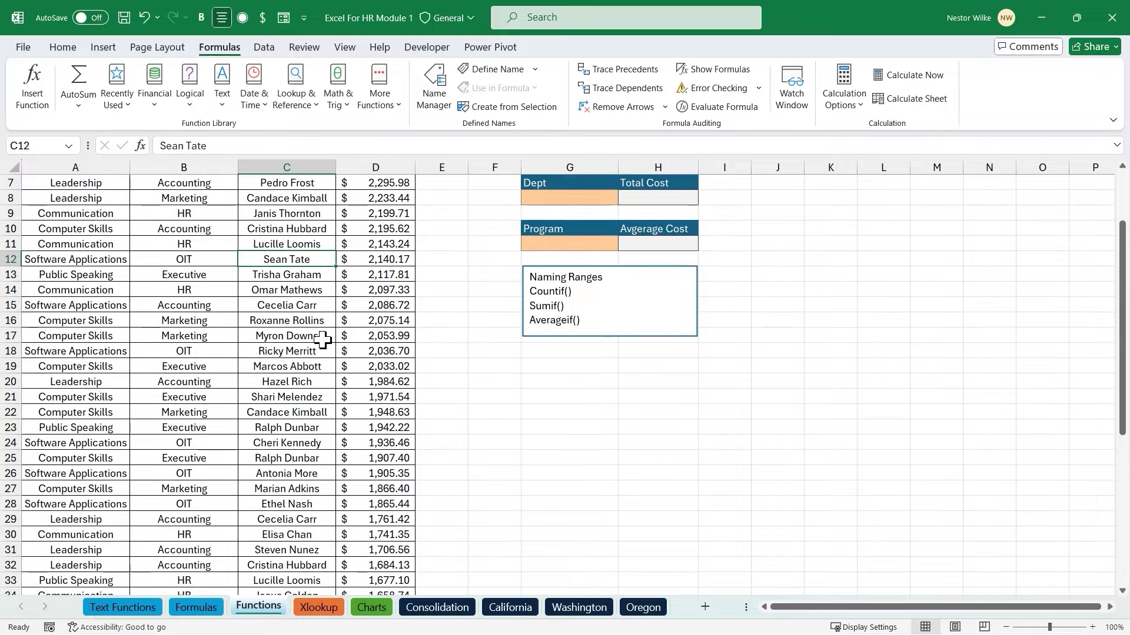
scroll(322, 340, "down", 3)
scroll(321, 340, "down", 3)
scroll(318, 344, "down", 1)
scroll(317, 343, "up", 1)
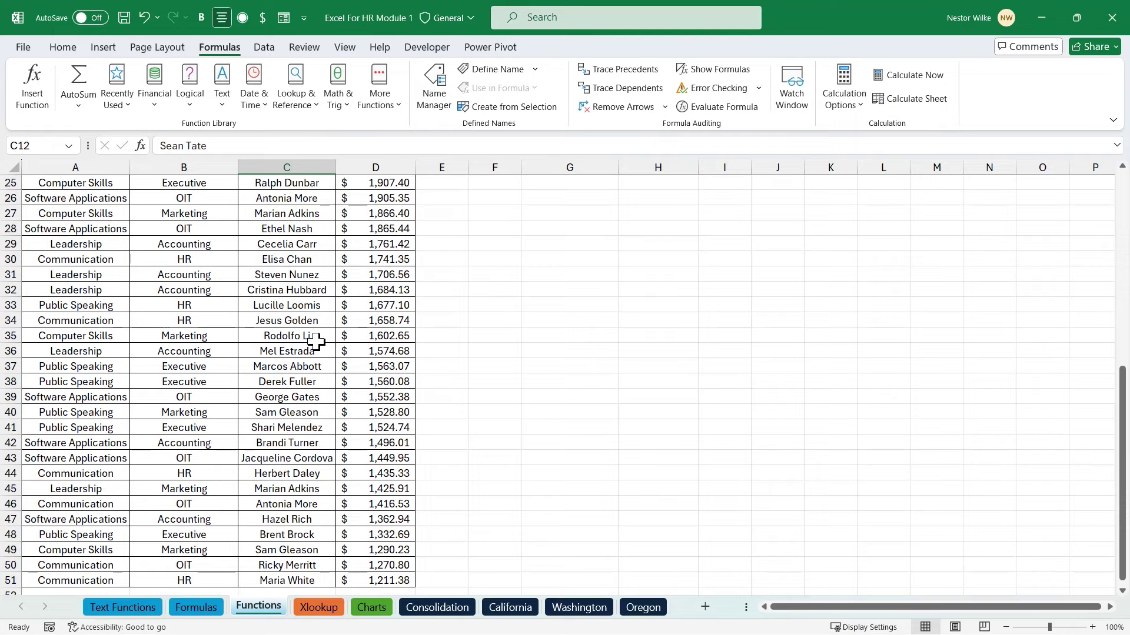
scroll(316, 341, "up", 5)
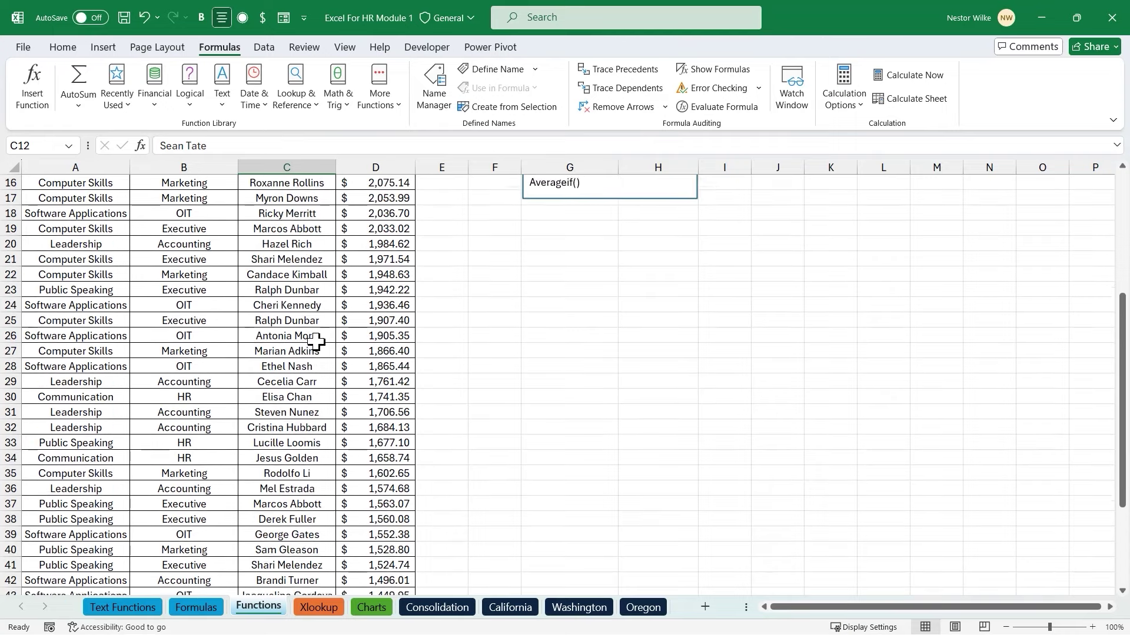
scroll(316, 341, "up", 3)
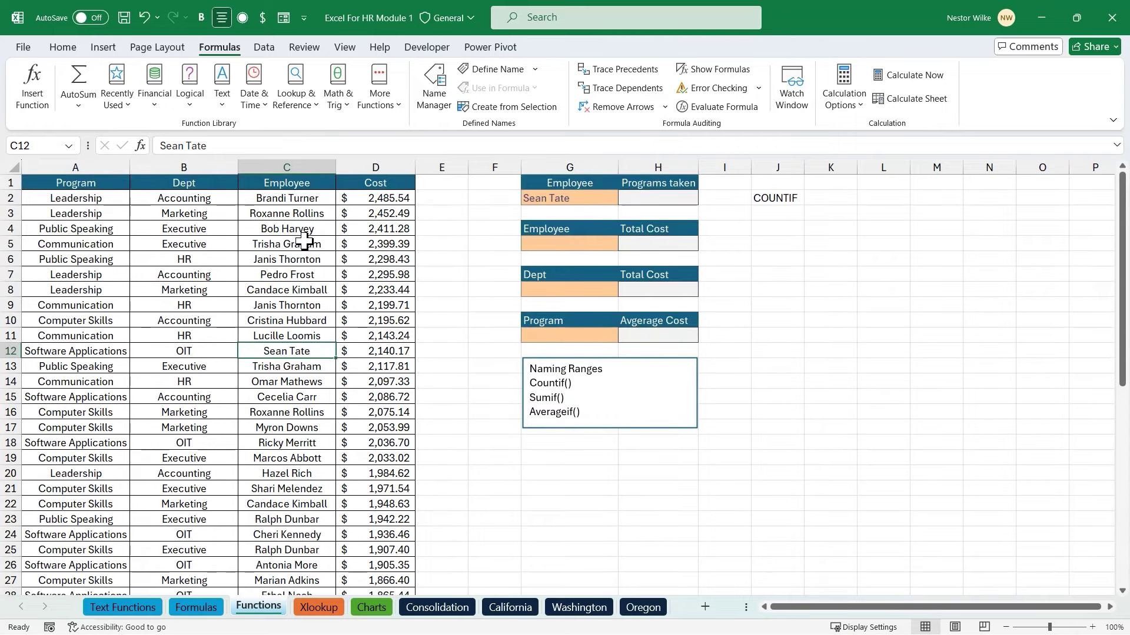
left_click(300, 381)
left_click(303, 474)
scroll(304, 488, "down", 3)
scroll(306, 499, "down", 2)
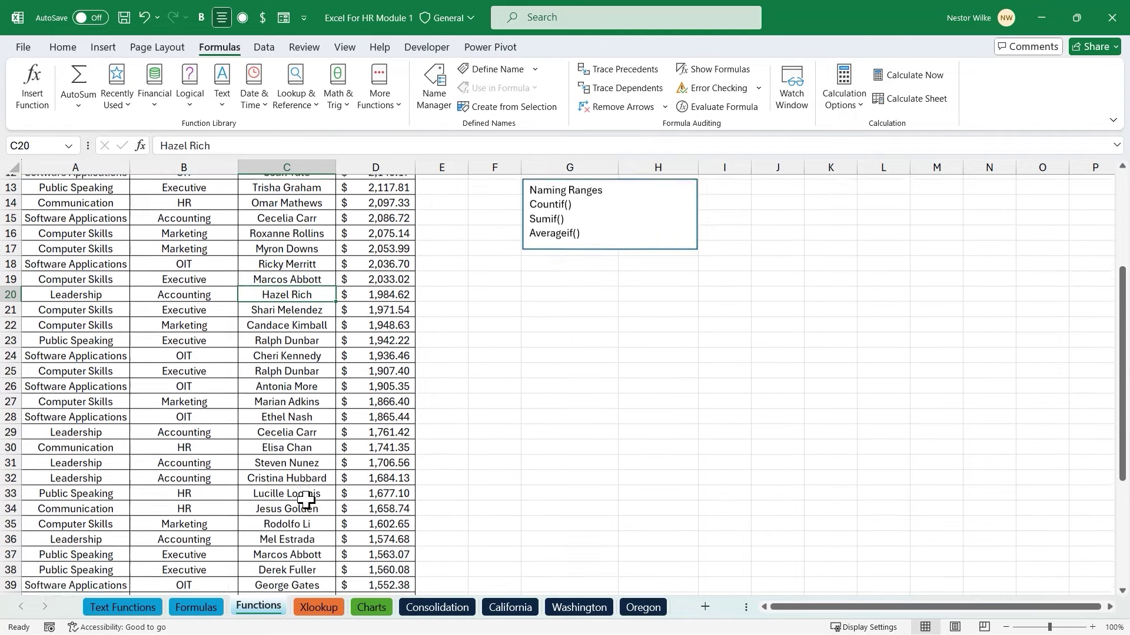
scroll(306, 499, "up", 4)
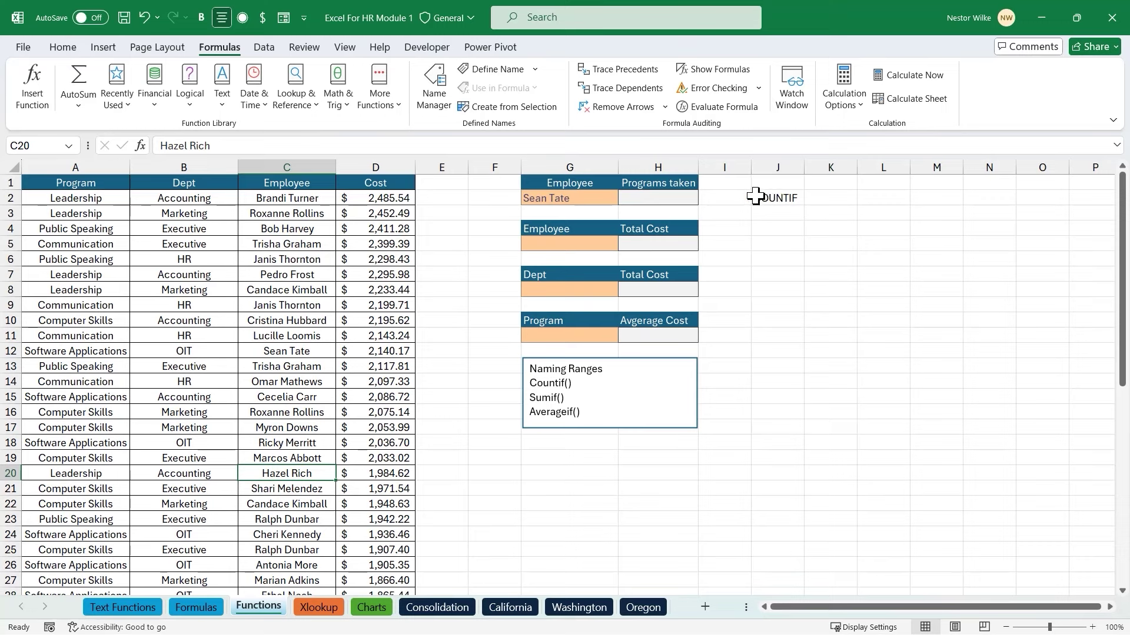
left_click(659, 197)
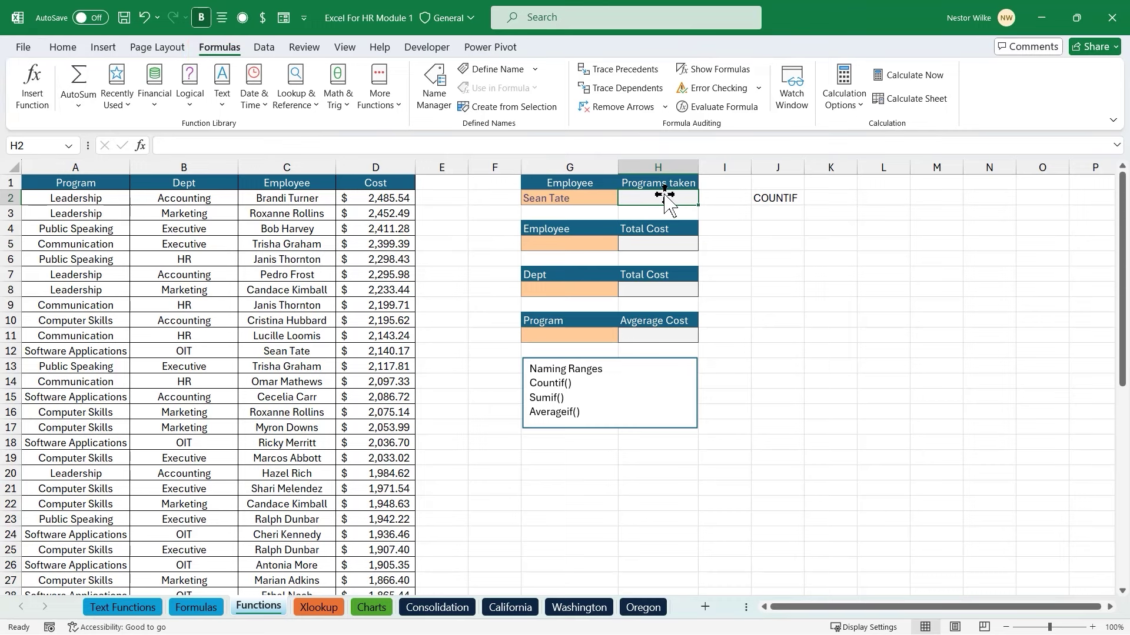
Start typing =countif in H2, then cancel the entry.
type("=countif")
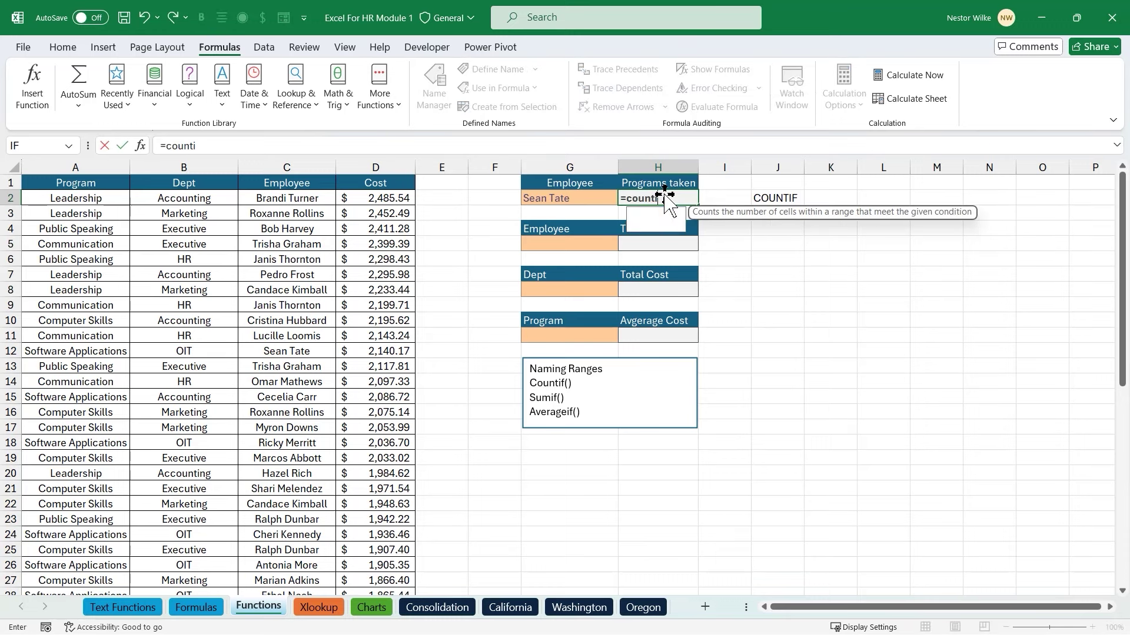
key("Tab")
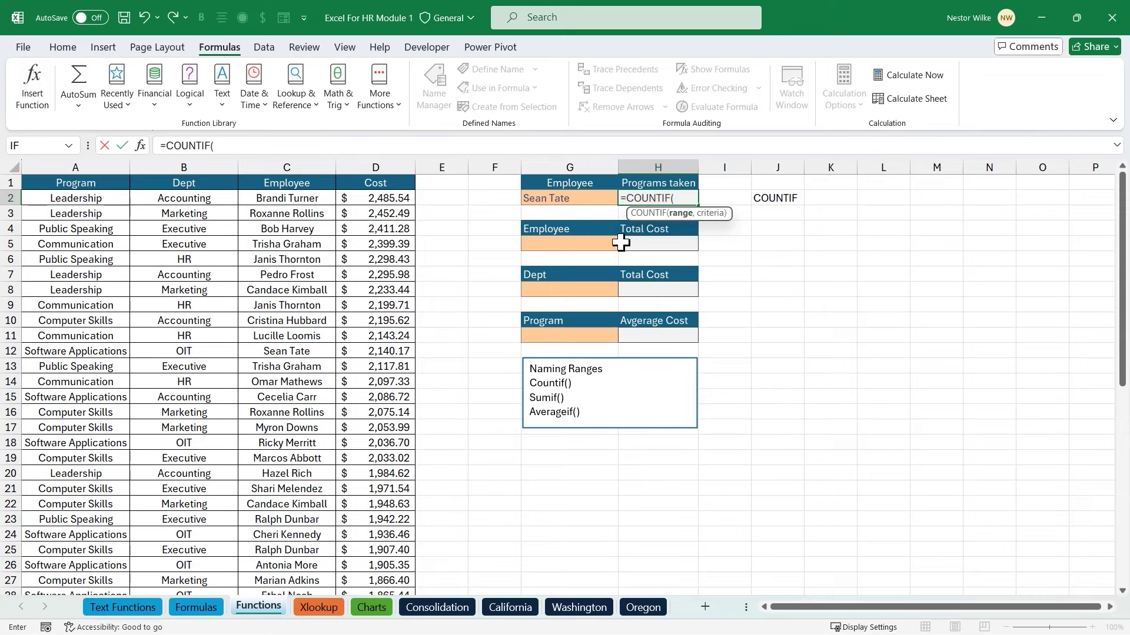
key("Escape")
Insert COUNTIF into H2 via the function search, with its arguments dialog moved aside.
left_click(40, 88)
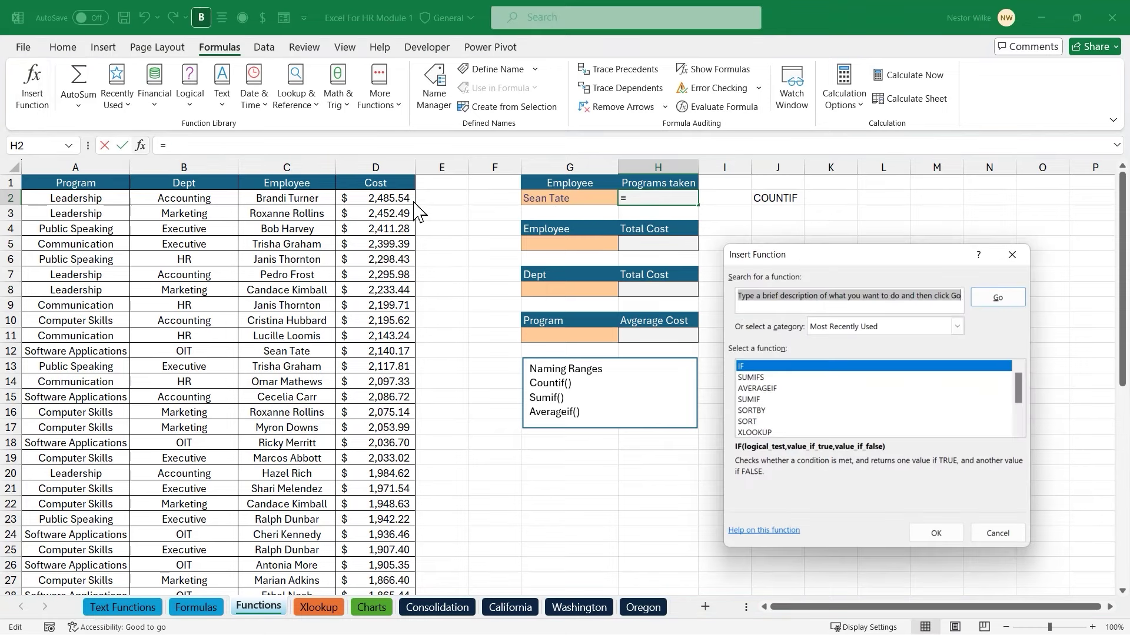
type("countif")
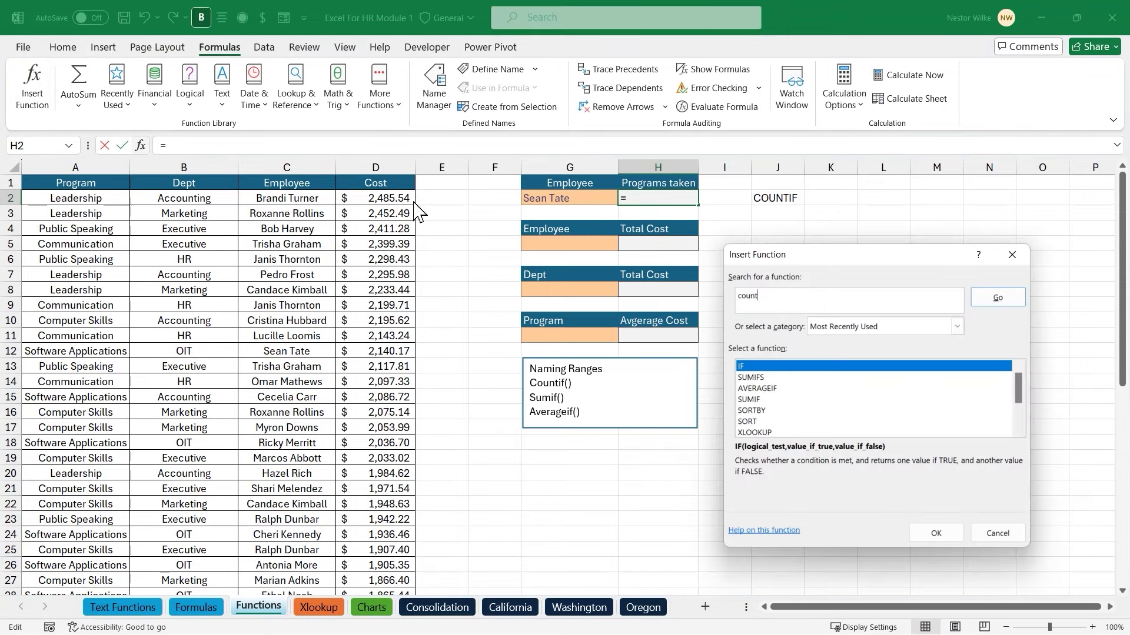
left_click(997, 298)
left_click(932, 532)
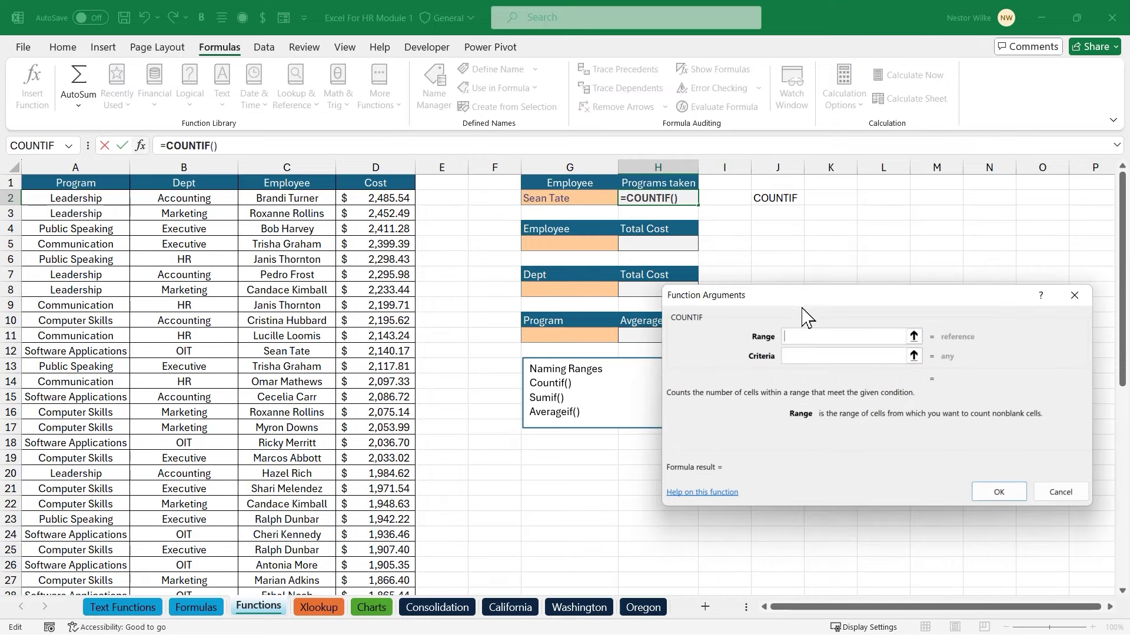
left_click_drag(812, 309, 716, 240)
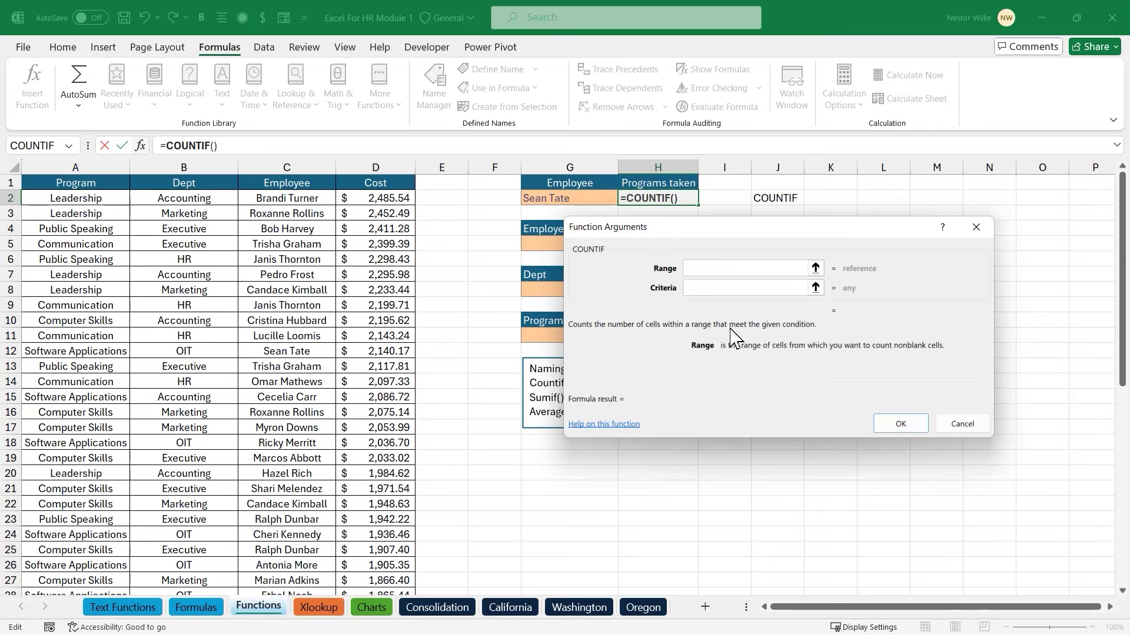
left_click_drag(782, 232, 731, 232)
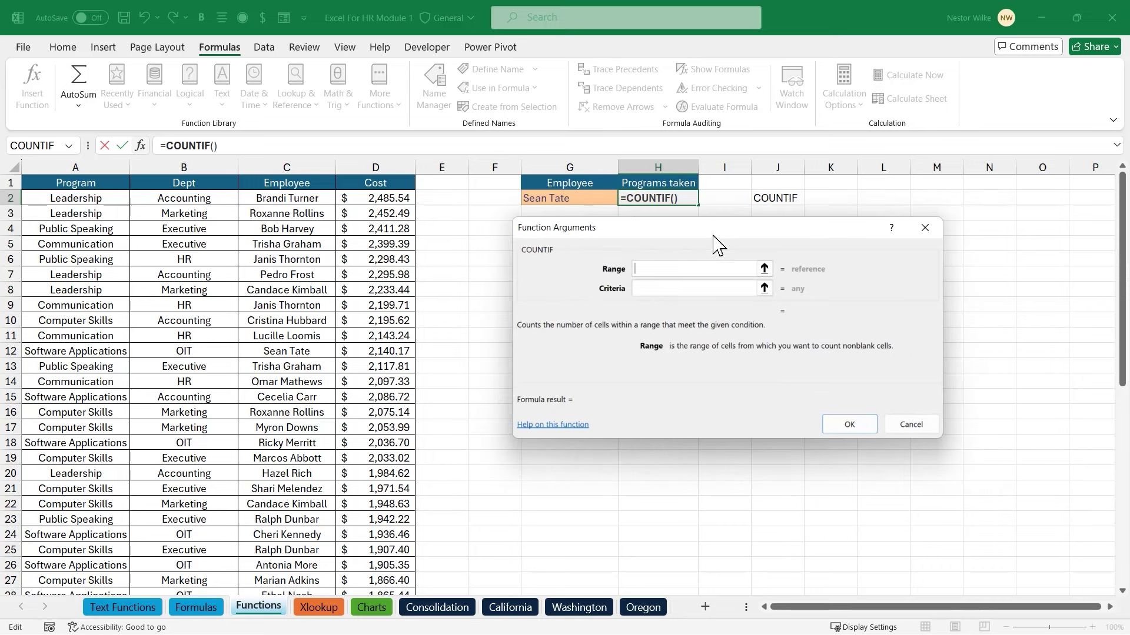
left_click(653, 268)
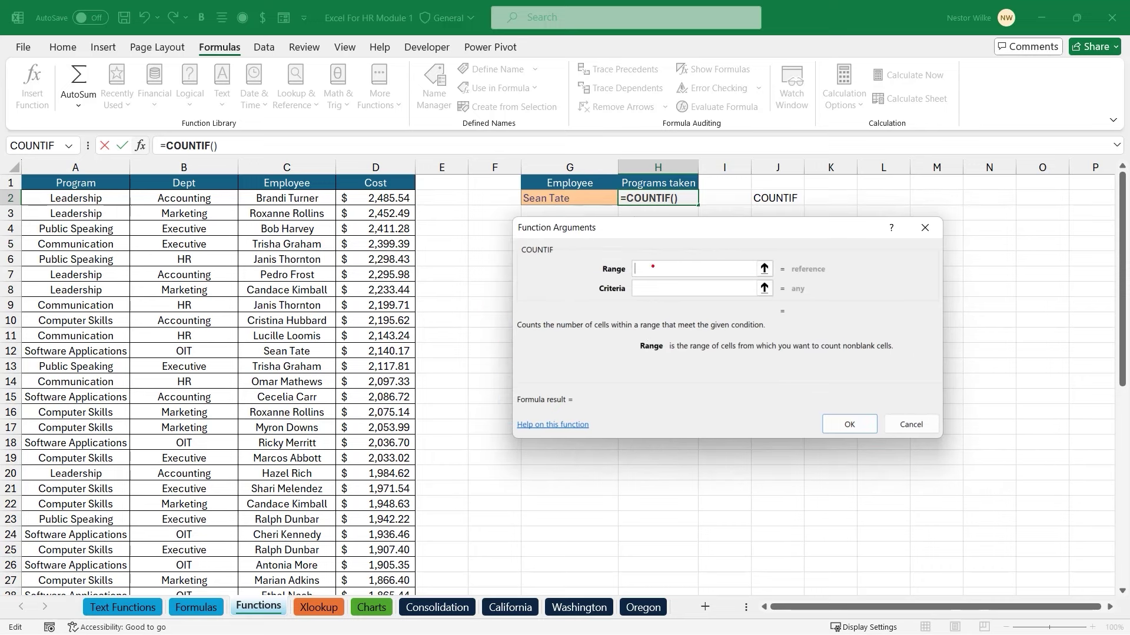
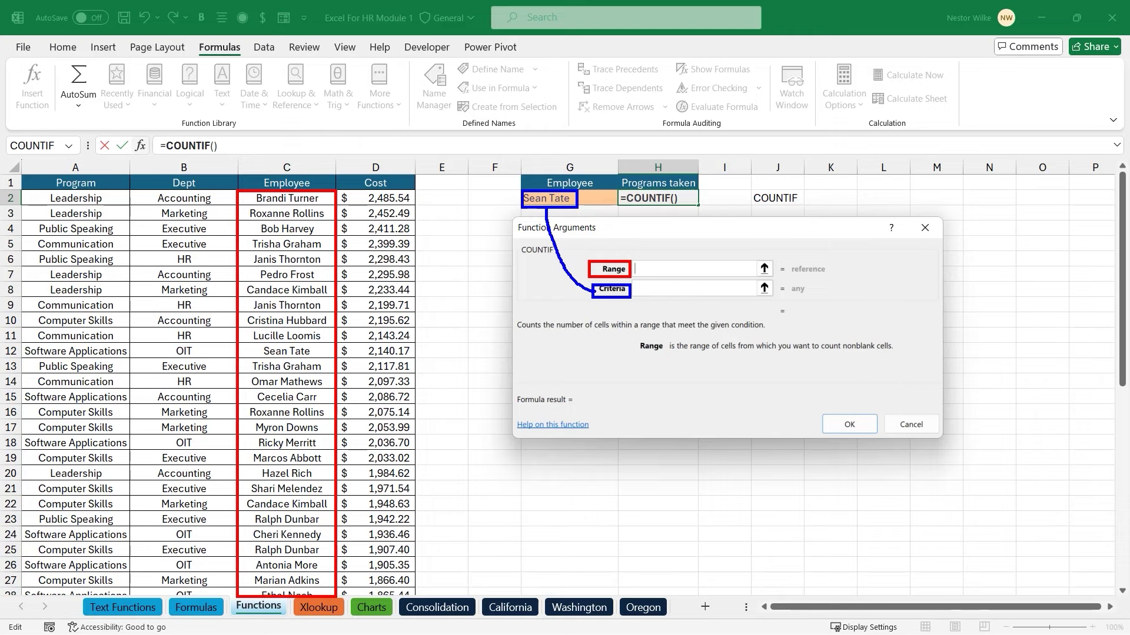
left_click(299, 199)
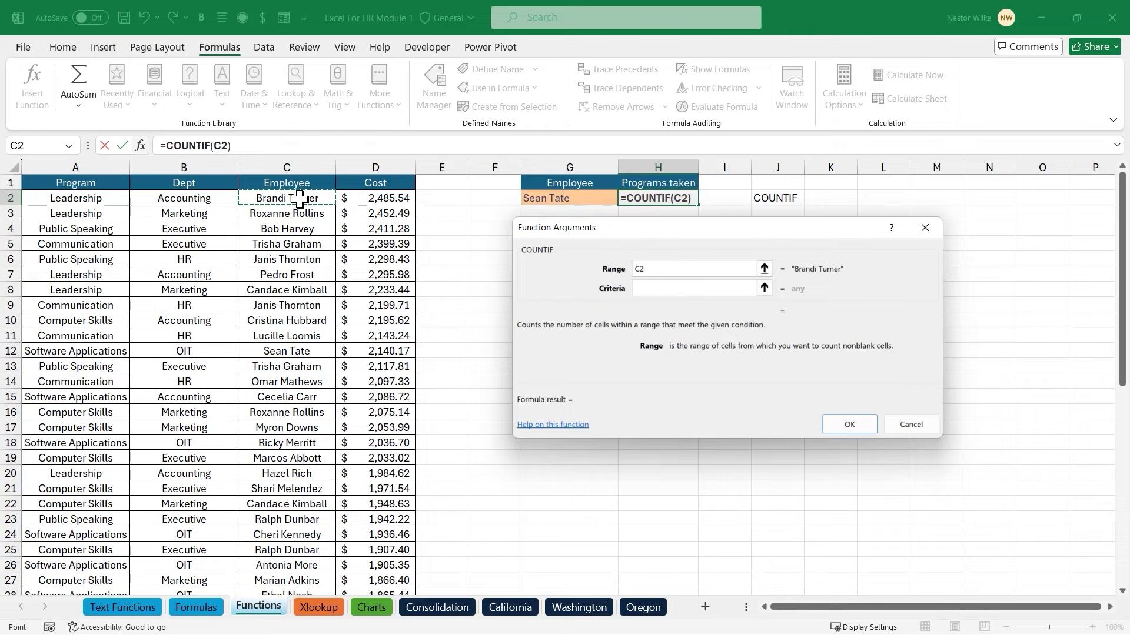
key("ctrl+shift+Down")
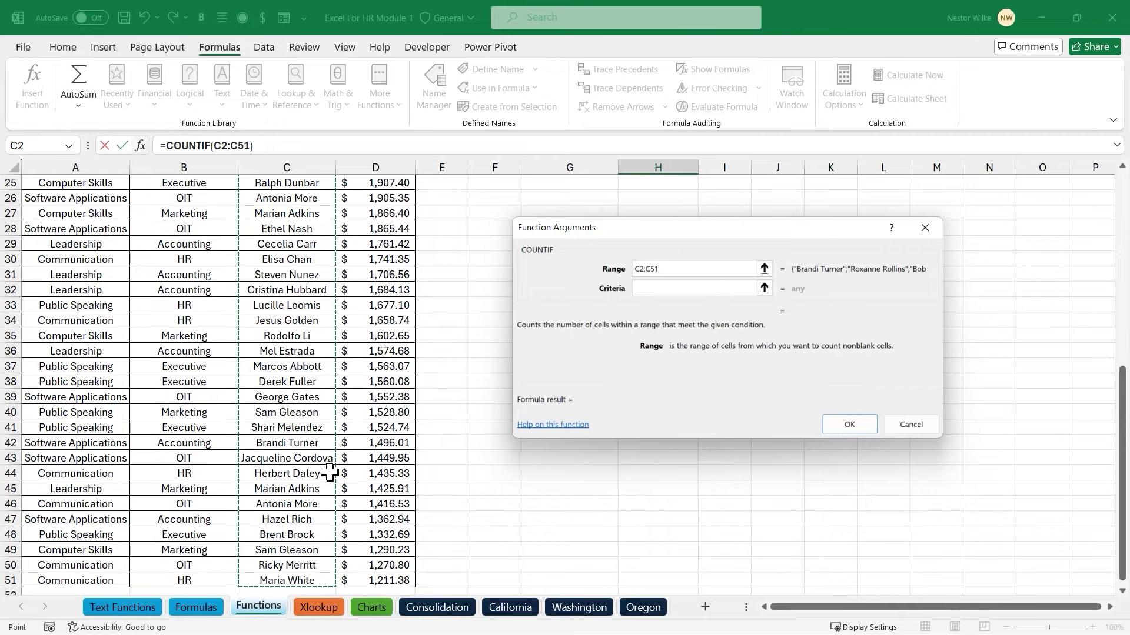
scroll(328, 466, "up", 3)
scroll(328, 466, "up", 5)
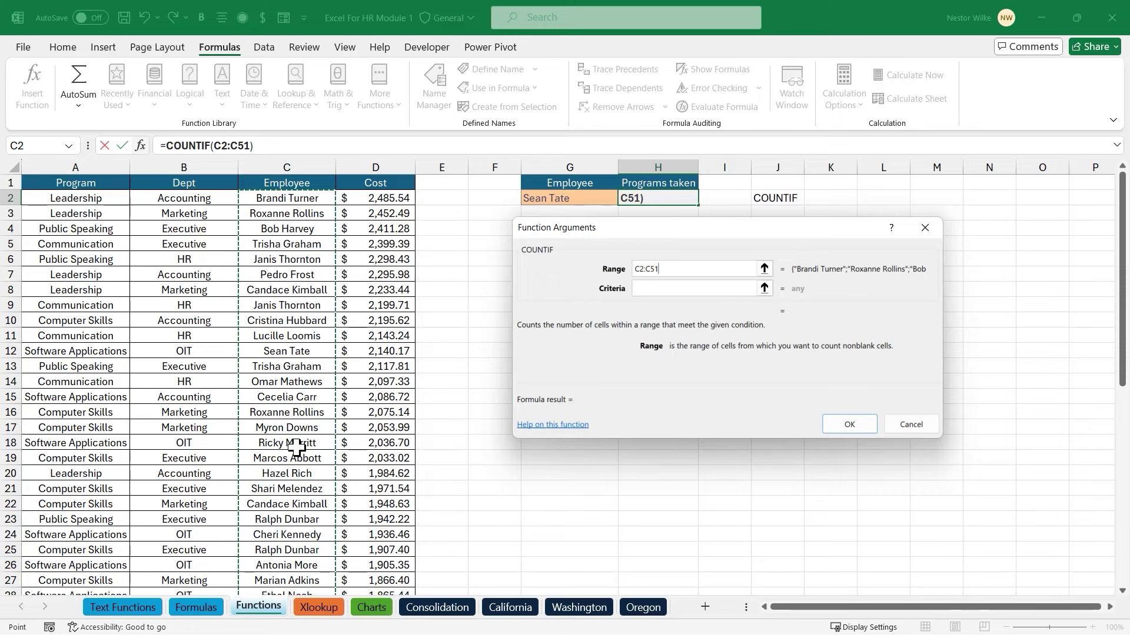
left_click(667, 288)
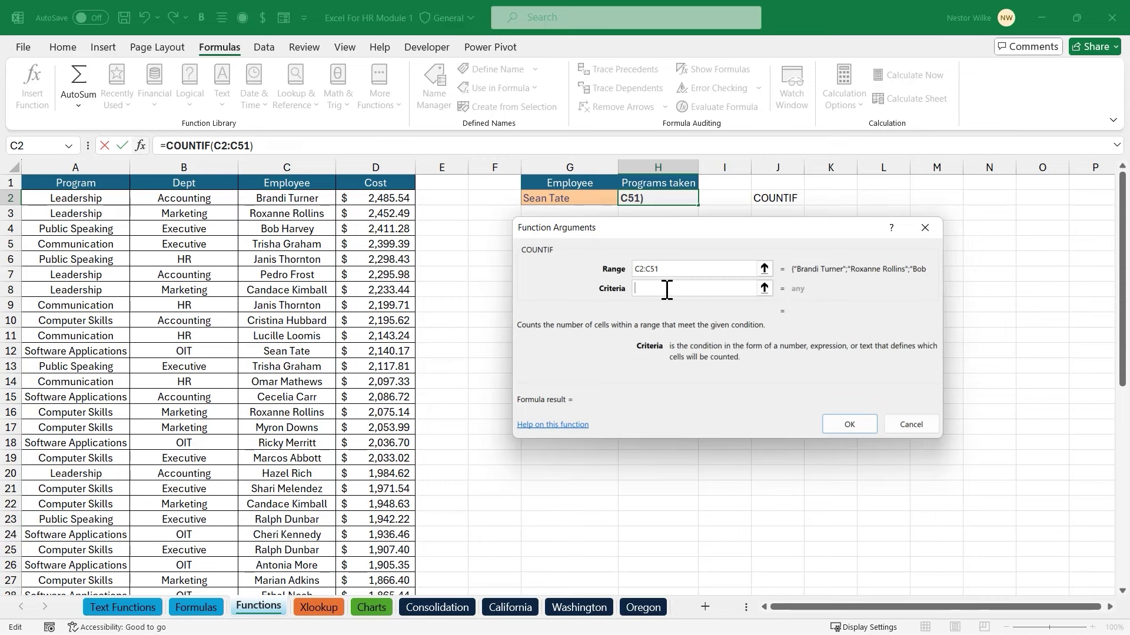
left_click(564, 198)
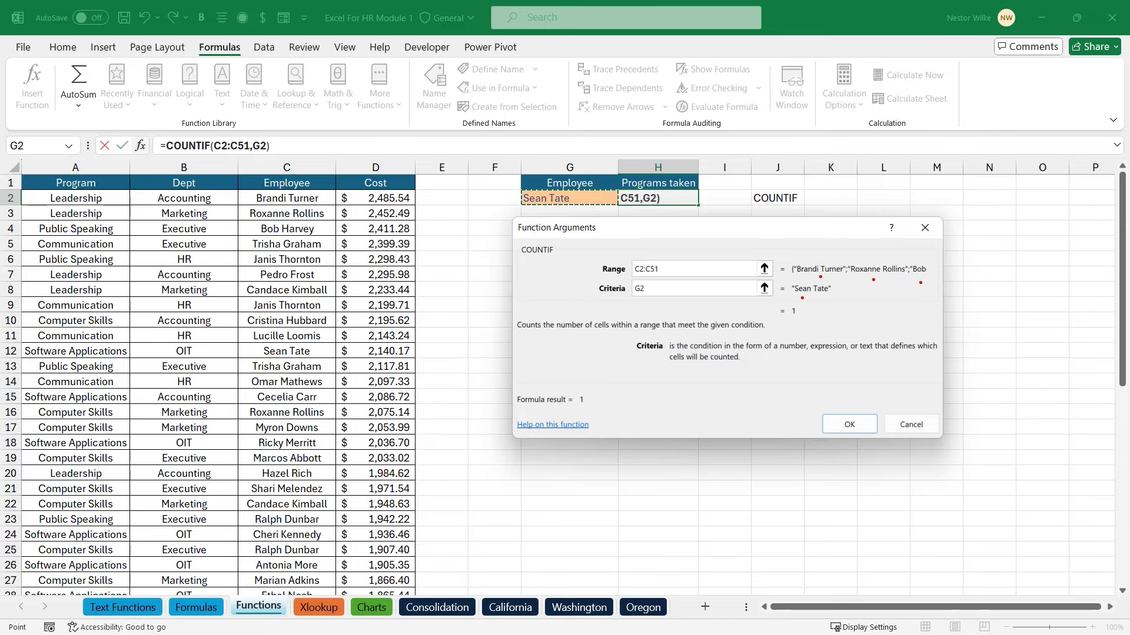
mouse_move(792, 299)
left_mouse_down()
mouse_move(833, 291)
mouse_move(791, 283)
mouse_move(785, 293)
left_mouse_up()
left_click(850, 425)
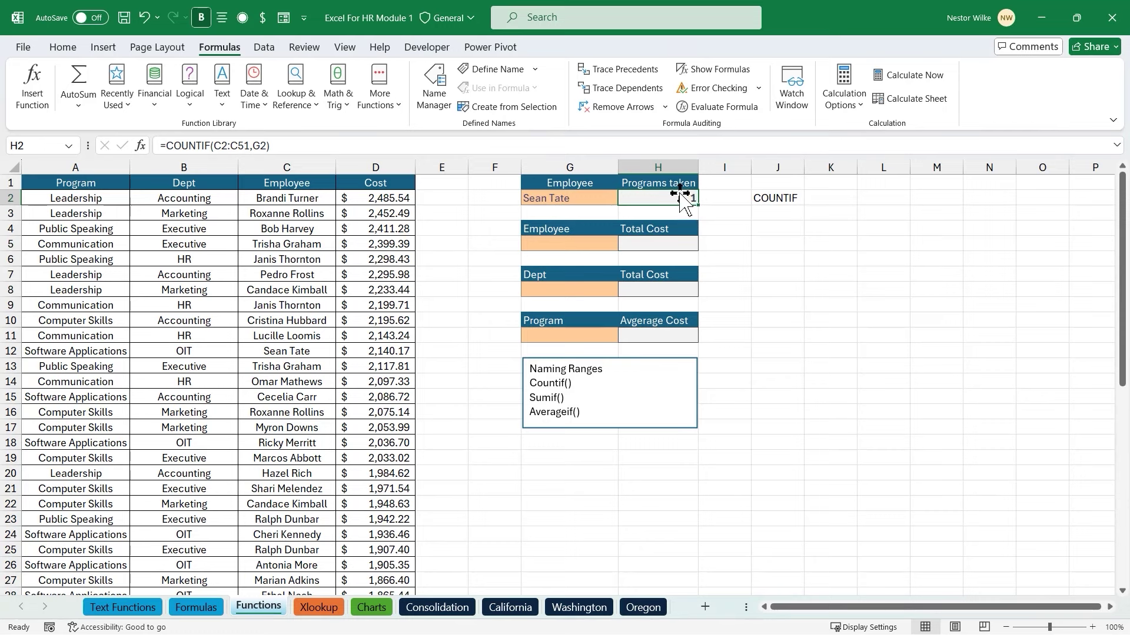
left_click(571, 200)
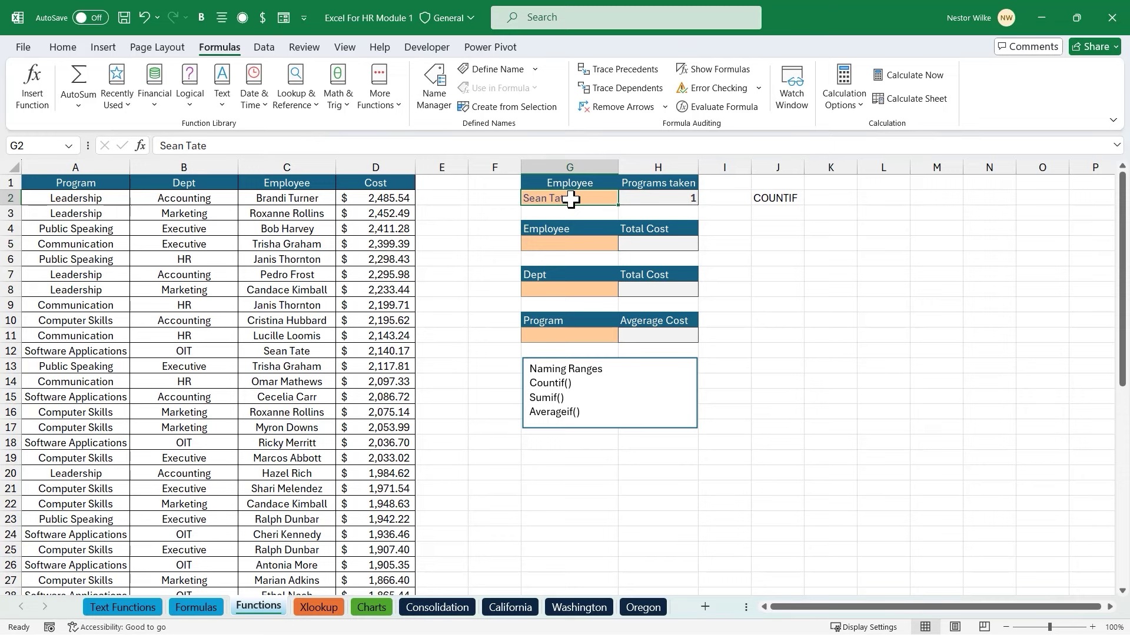
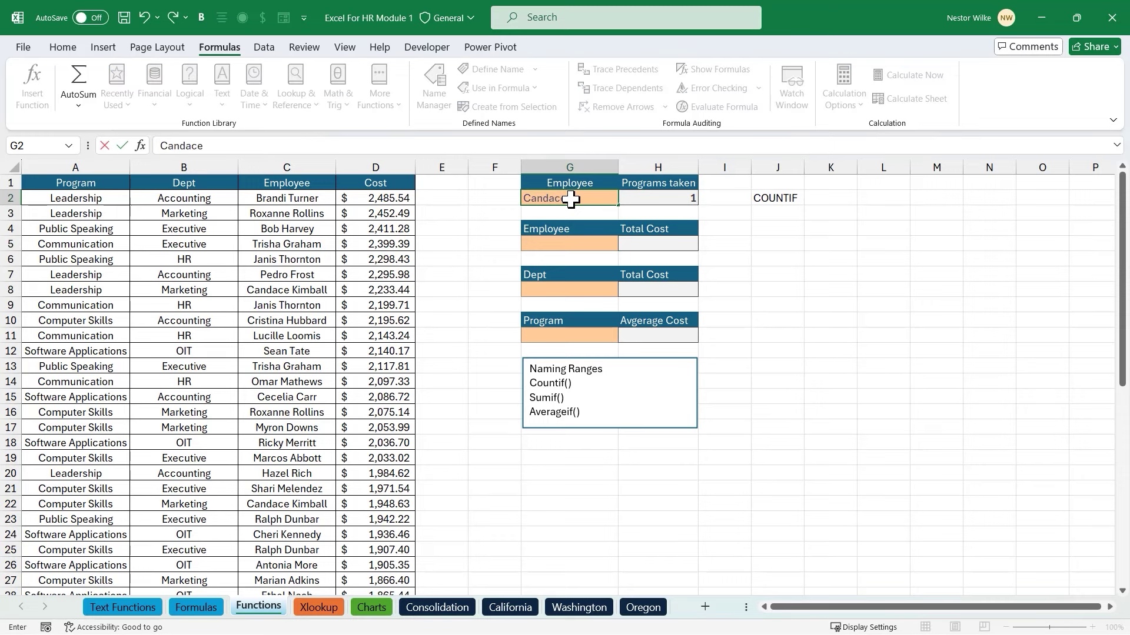
key("Return")
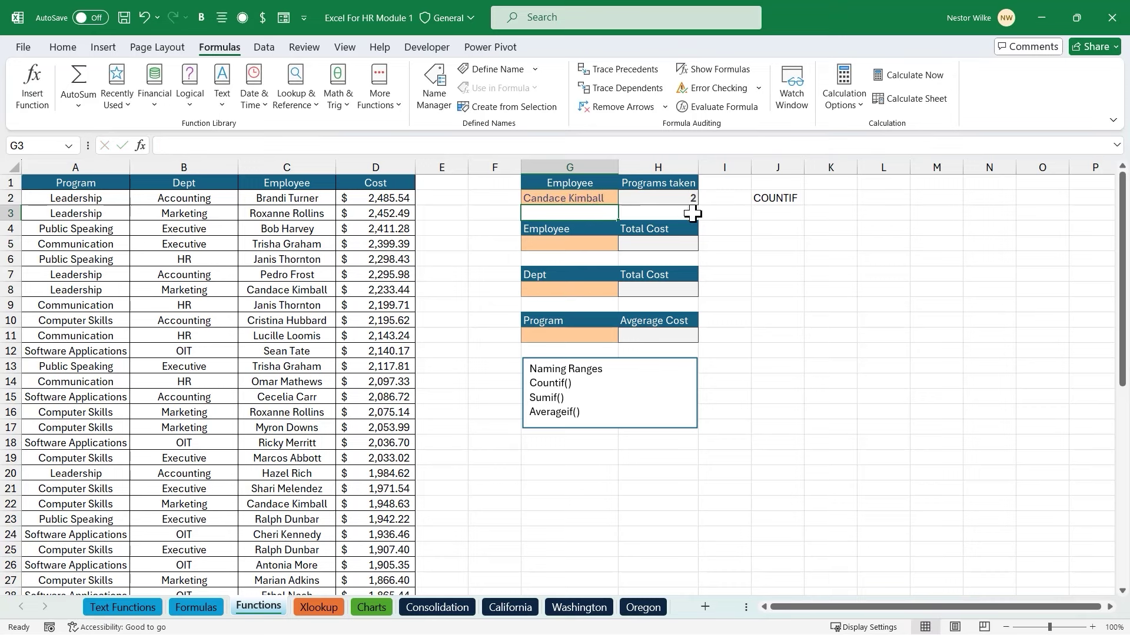
left_click(689, 198)
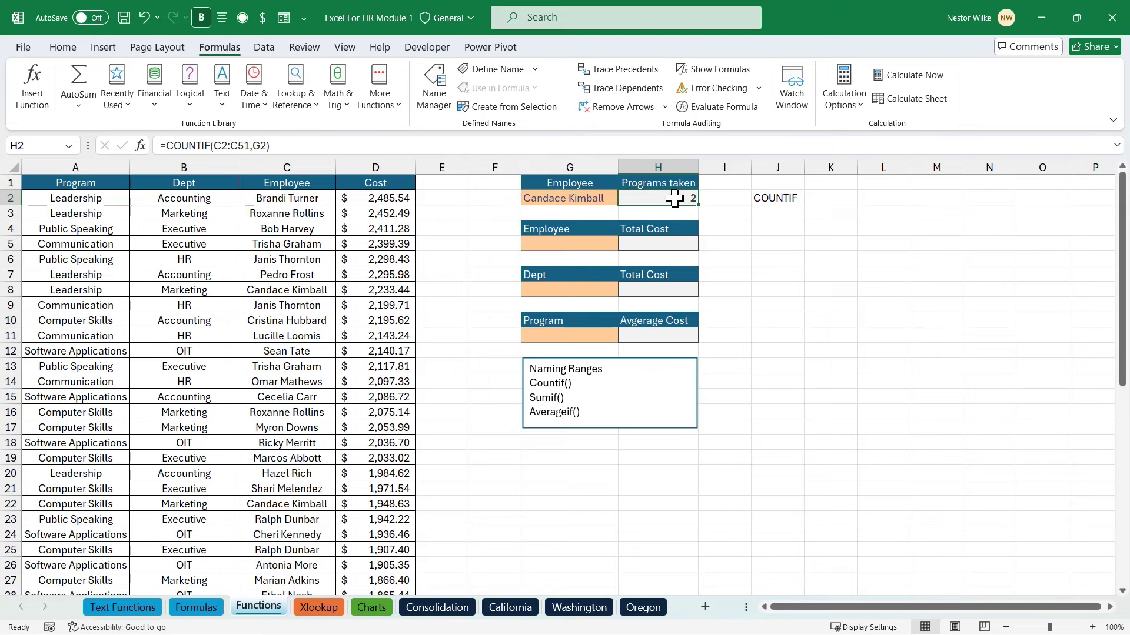
Label K2 'Range' and L2 'Criteria' as notes for the COUNTIF arguments.
left_click(846, 199)
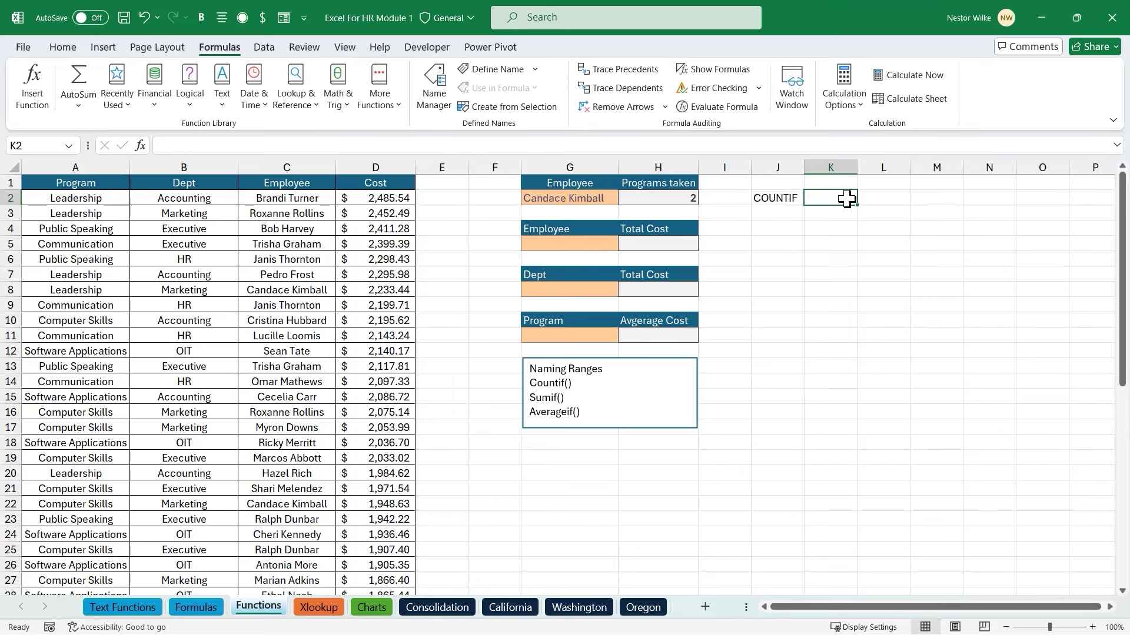
type("Range")
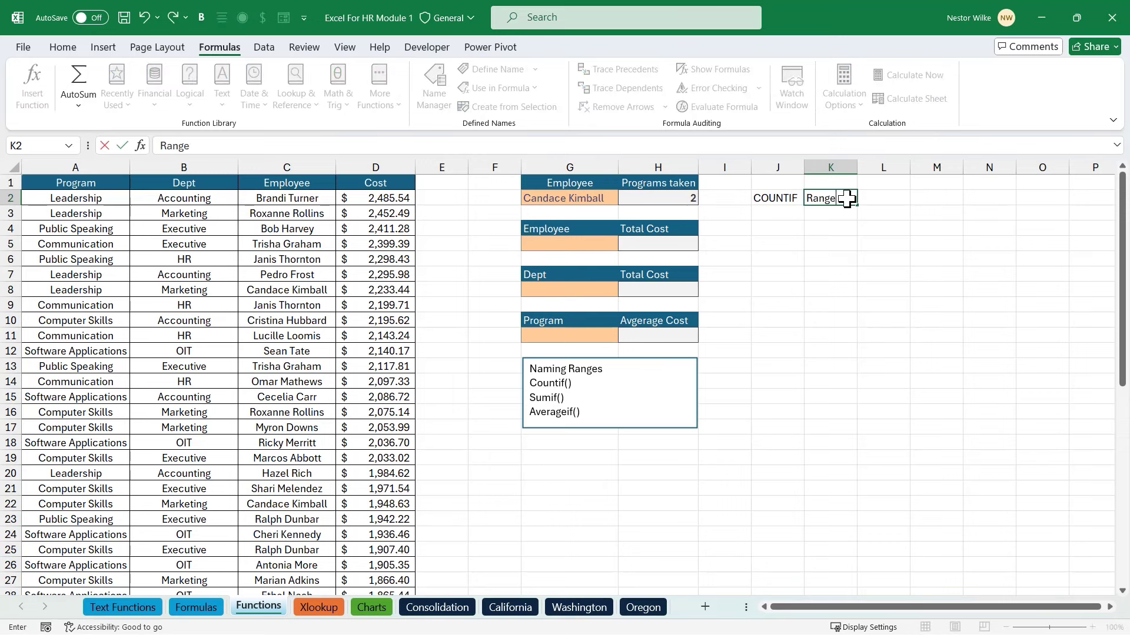
key("Tab")
type("Criteria")
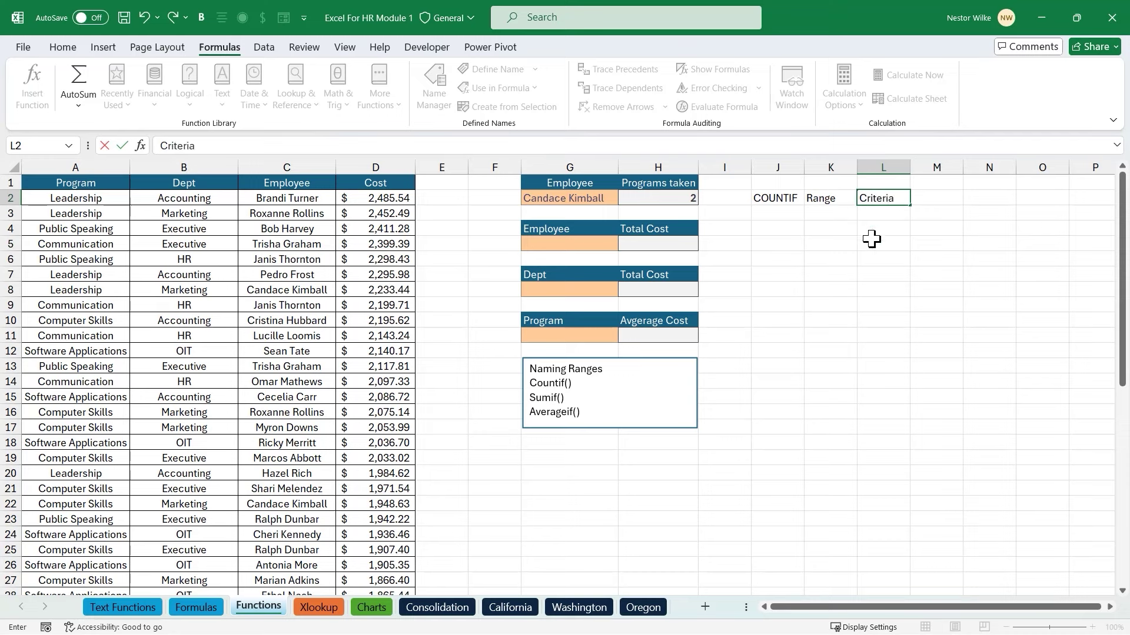
left_click(871, 241)
left_click(659, 243)
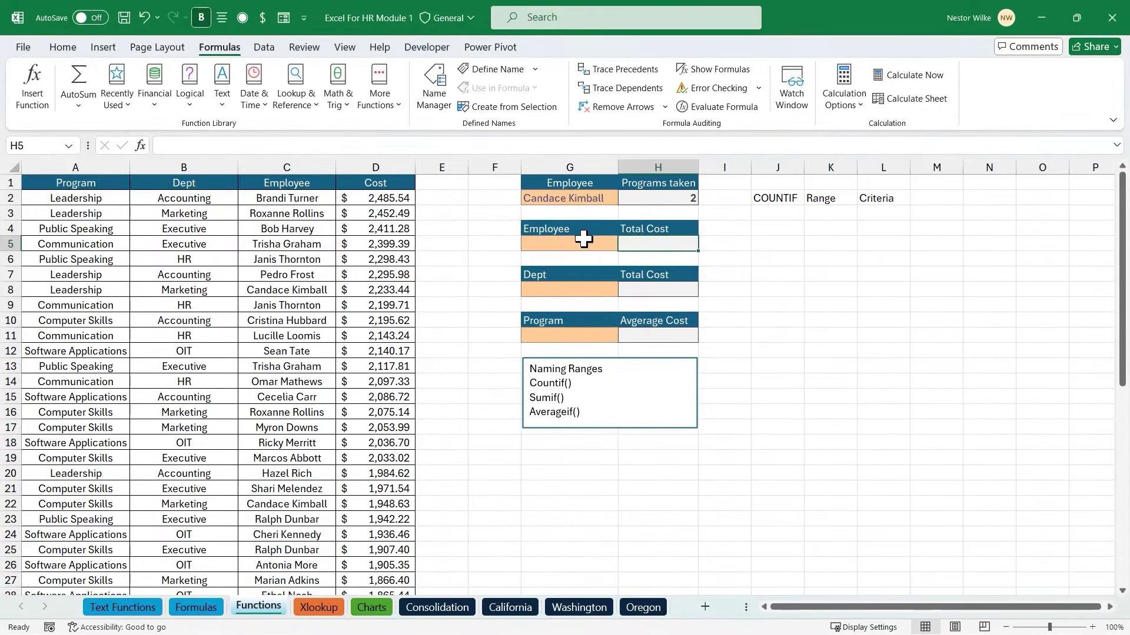
left_click(582, 245)
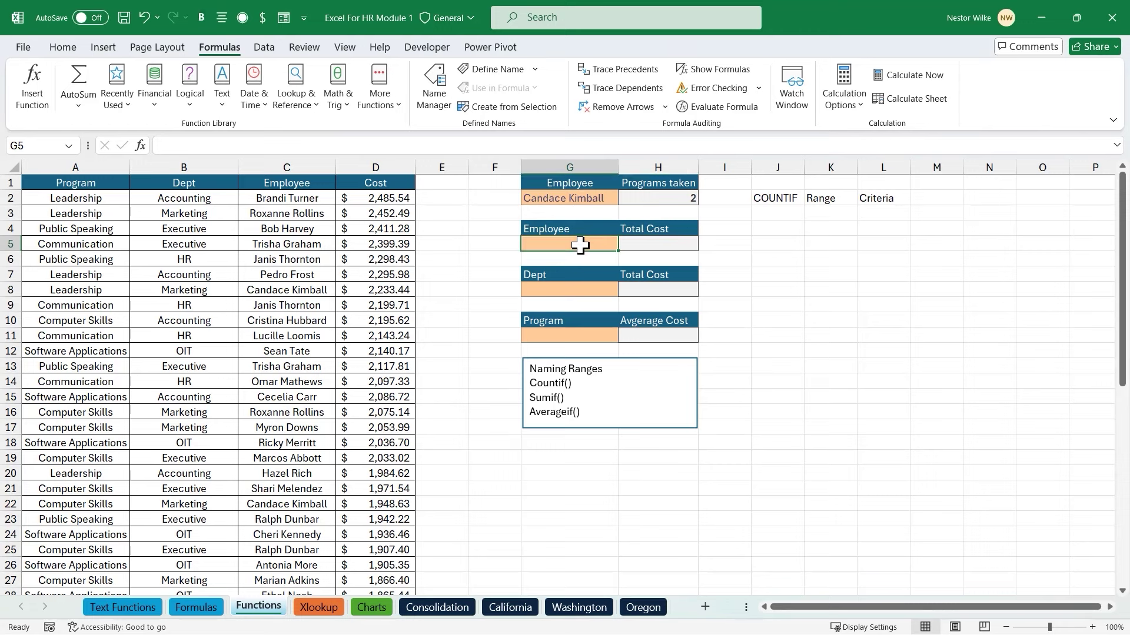
key("ctrl+v")
key("Tab")
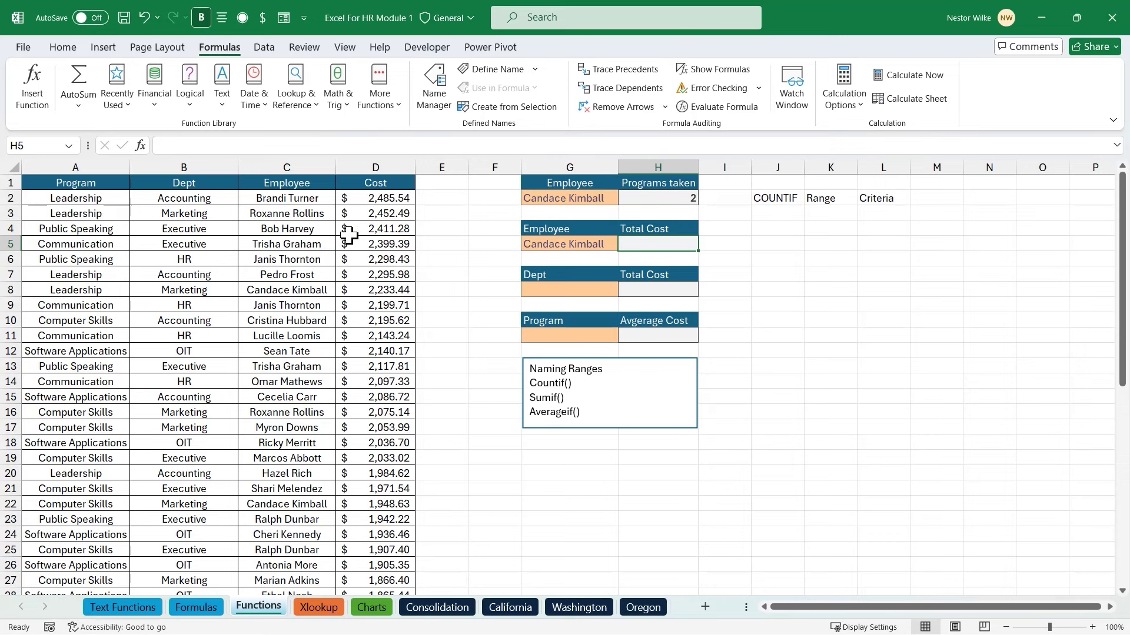
Check her costs in D8 and D22, then select the K2:L2 labels.
left_click(389, 290)
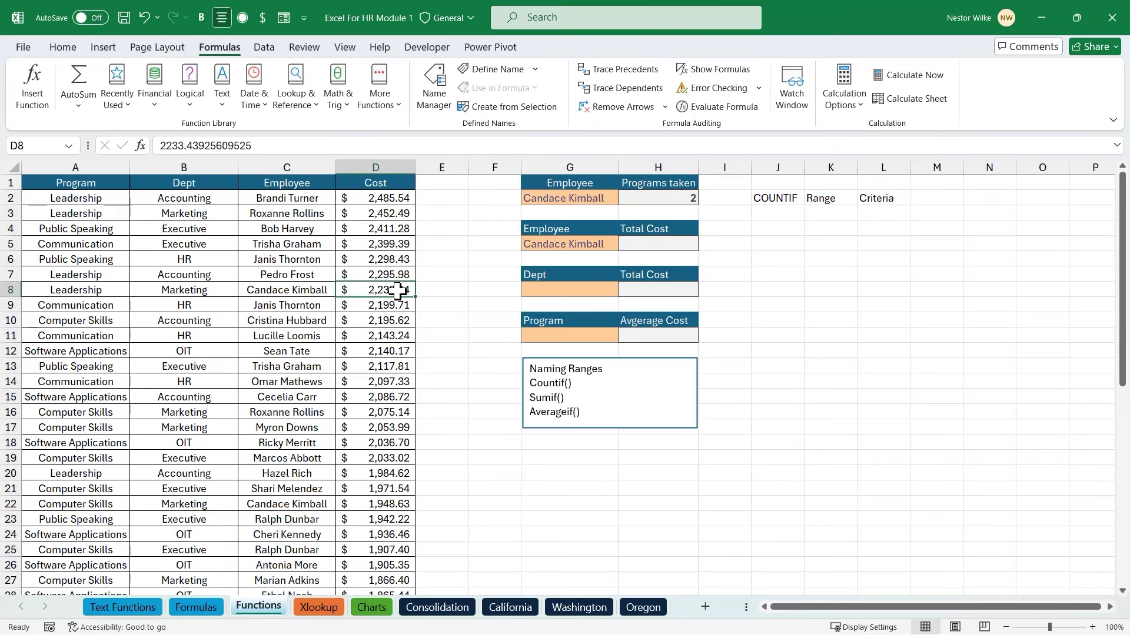
left_click(389, 504)
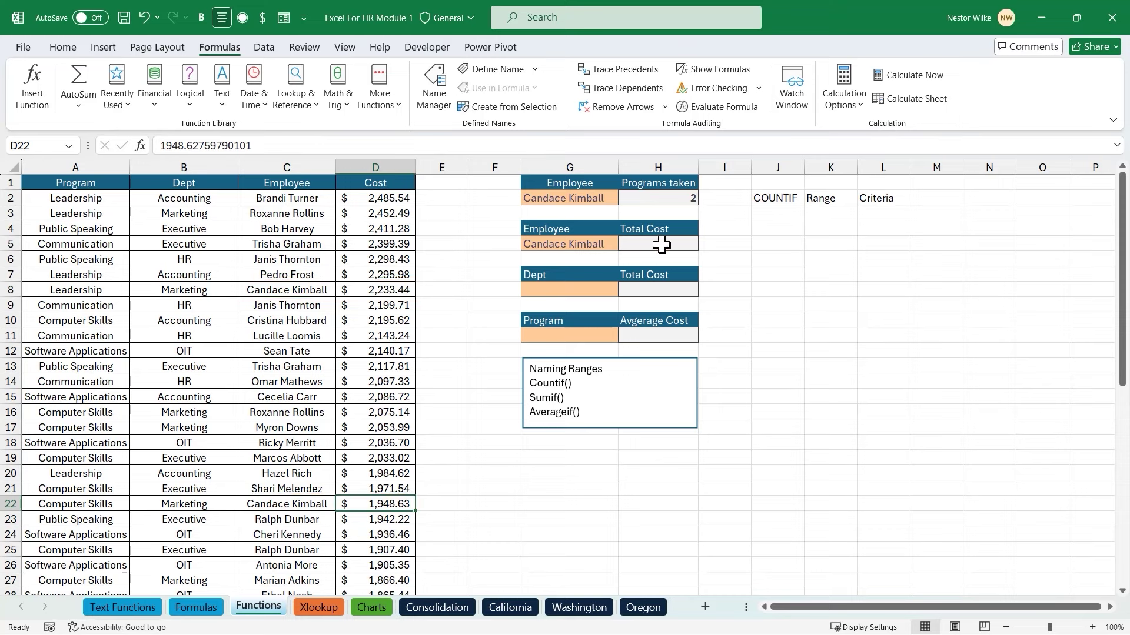
left_click_drag(830, 198, 853, 234)
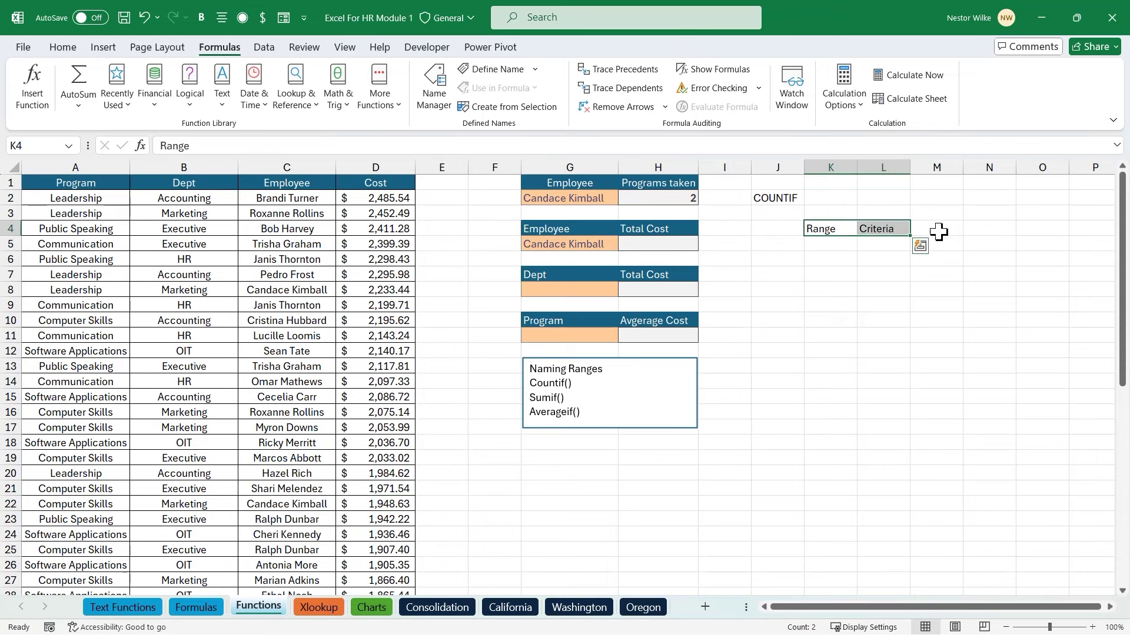
Drop the labels into row 4 and add 'Math column' in M4, autofitting column M.
left_click(941, 230)
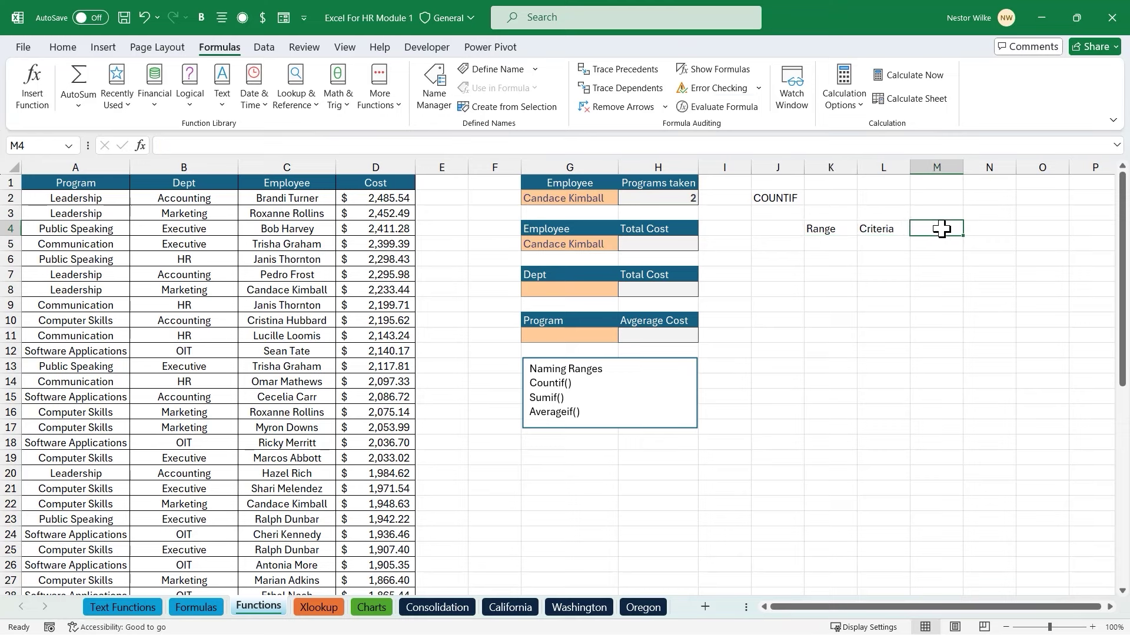
type("Math column")
key("Return")
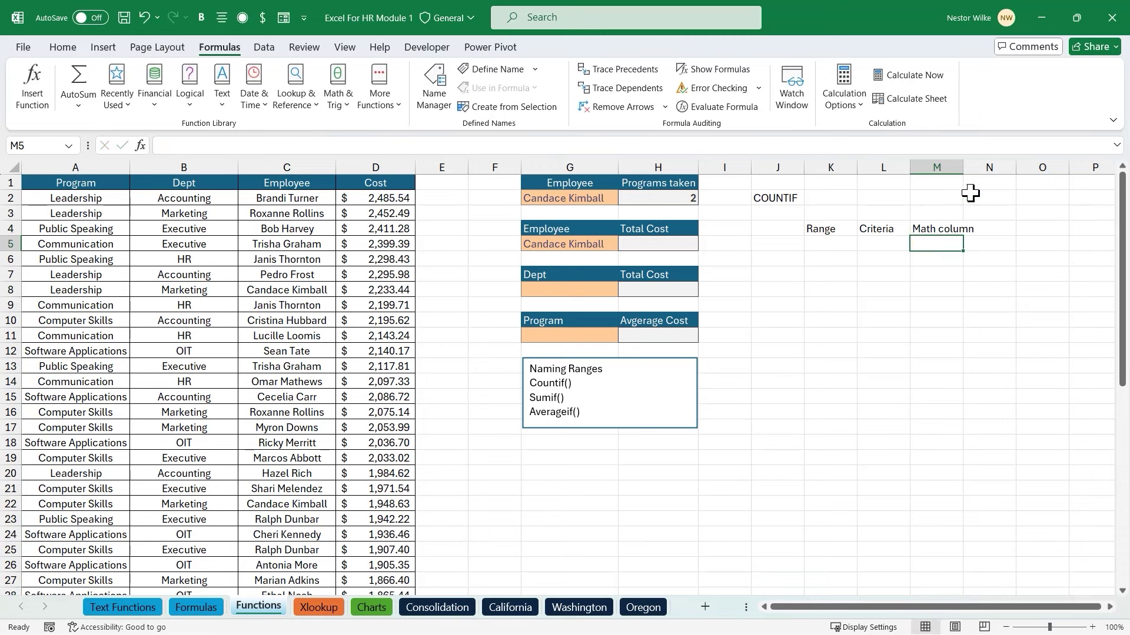
double_click(964, 167)
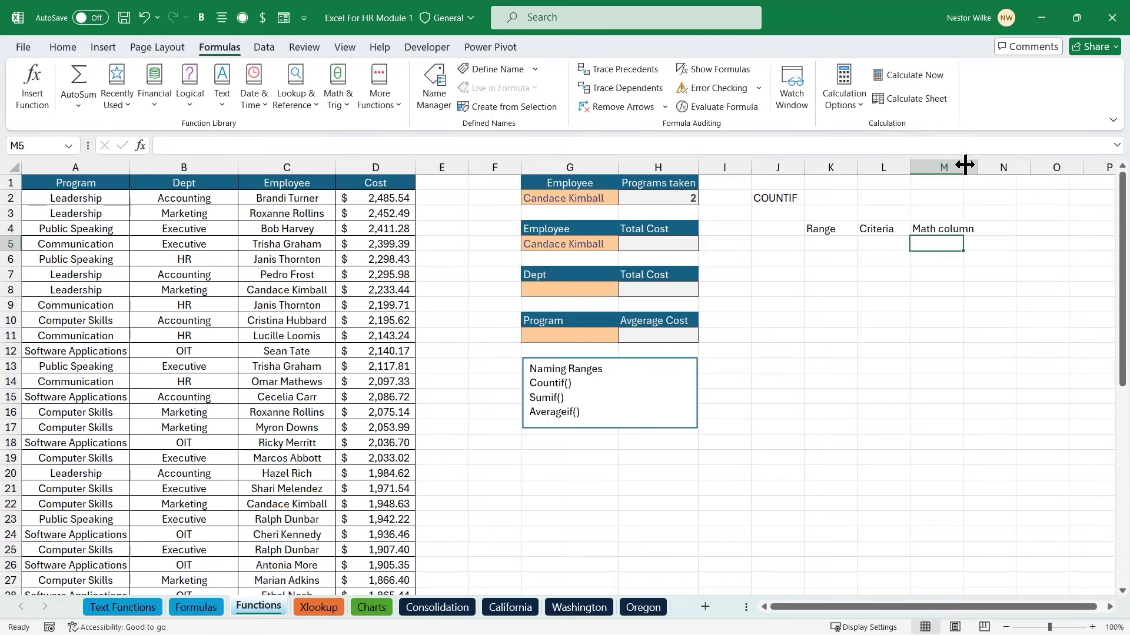
Add a 'SUMIF' heading in J4 and check cells K5, L5 and M5 below the labels.
left_click(778, 229)
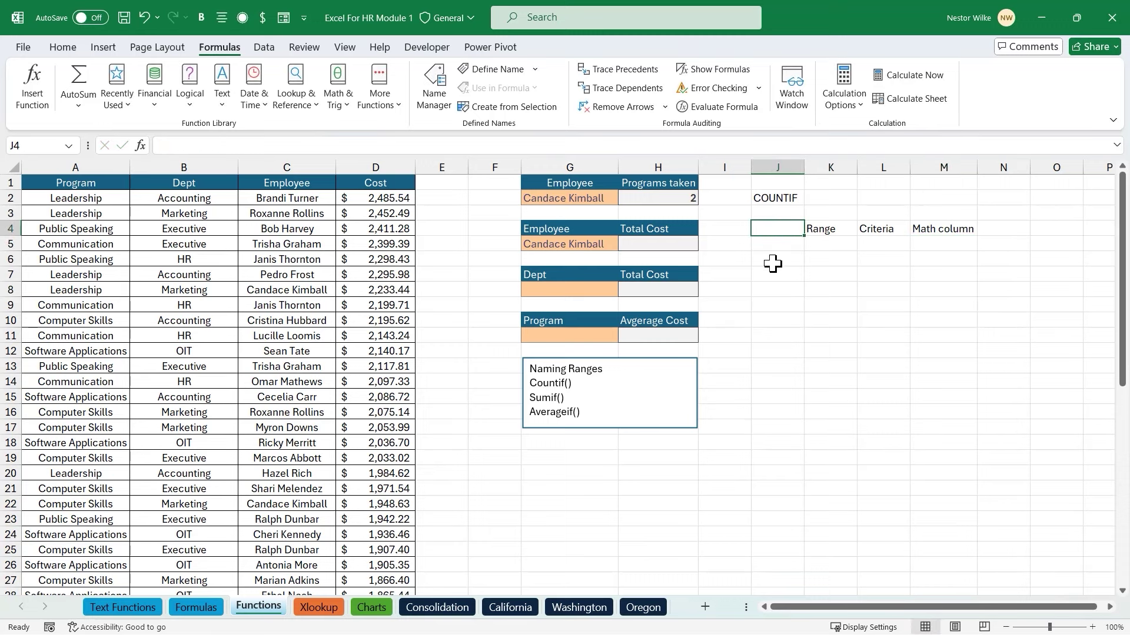
type("SUMIF")
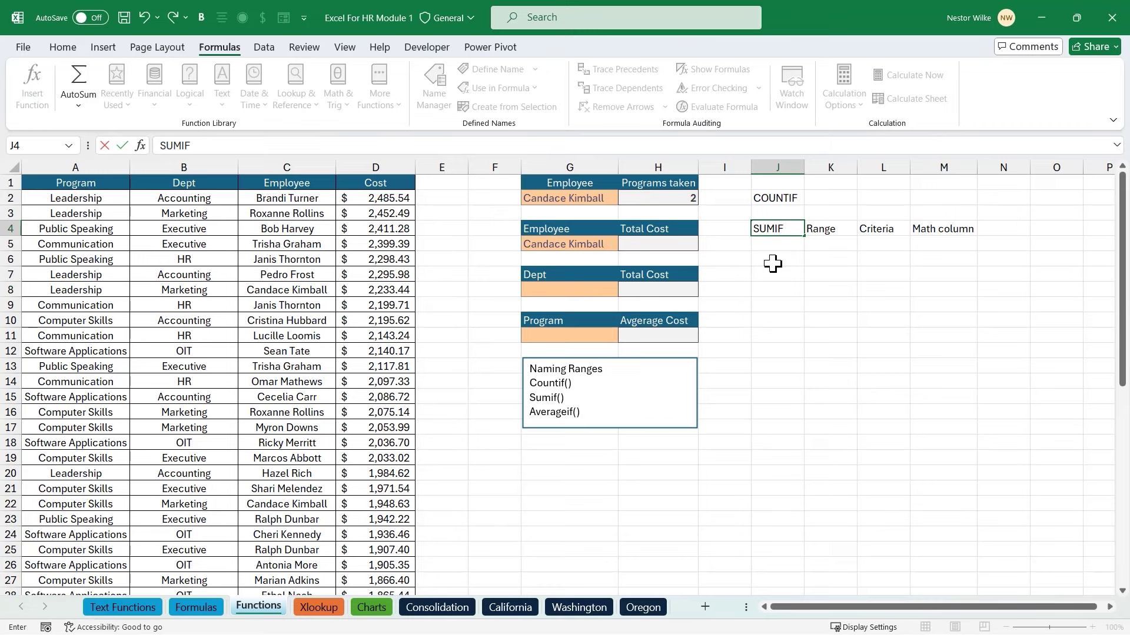
key("Return")
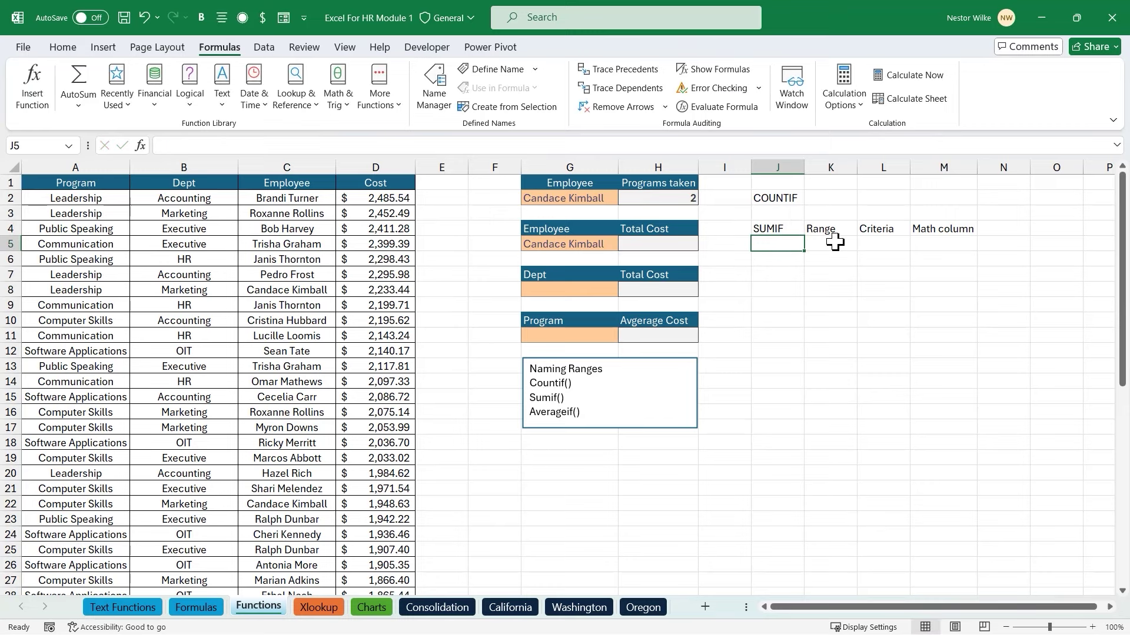
left_click(824, 244)
left_click(890, 243)
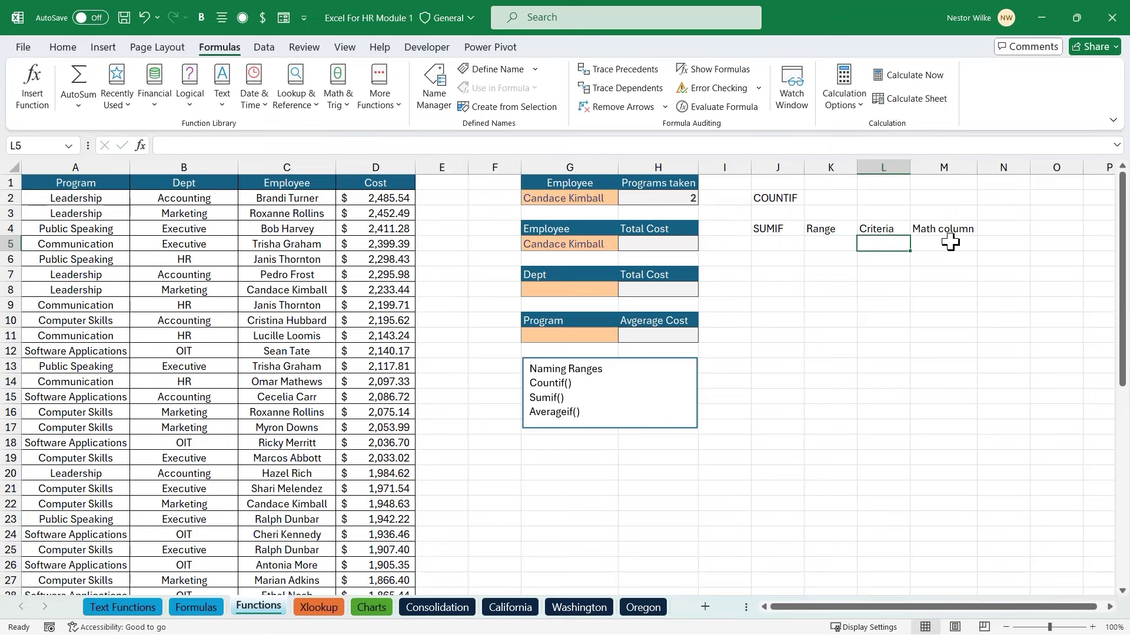
left_click(945, 245)
left_click(828, 245)
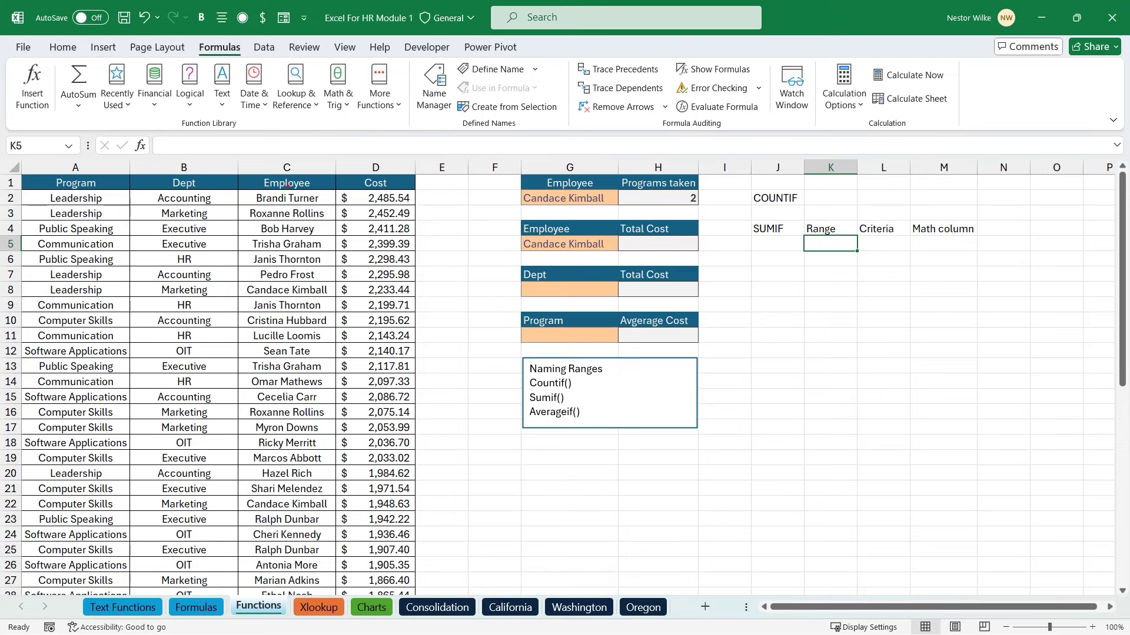
mouse_move(237, 189)
left_mouse_down()
mouse_move(270, 247)
mouse_move(330, 471)
mouse_move(335, 598)
left_mouse_up()
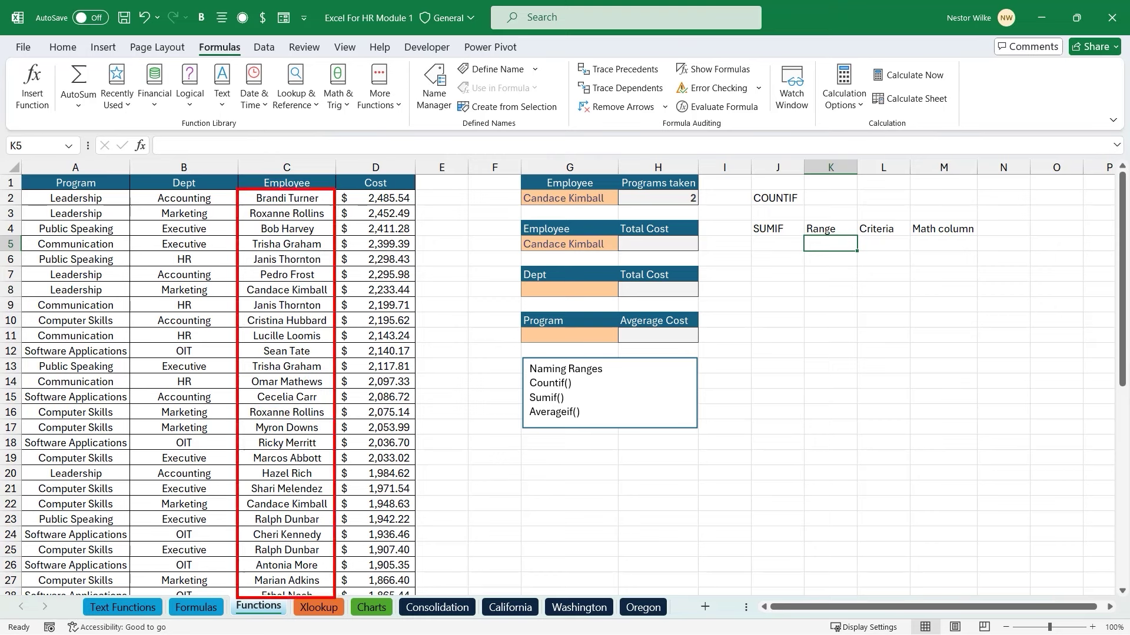
left_click_drag(811, 241, 831, 240)
left_click_drag(874, 242, 887, 242)
mouse_move(521, 233)
left_mouse_down()
mouse_move(591, 254)
mouse_move(618, 247)
mouse_move(618, 233)
left_mouse_up()
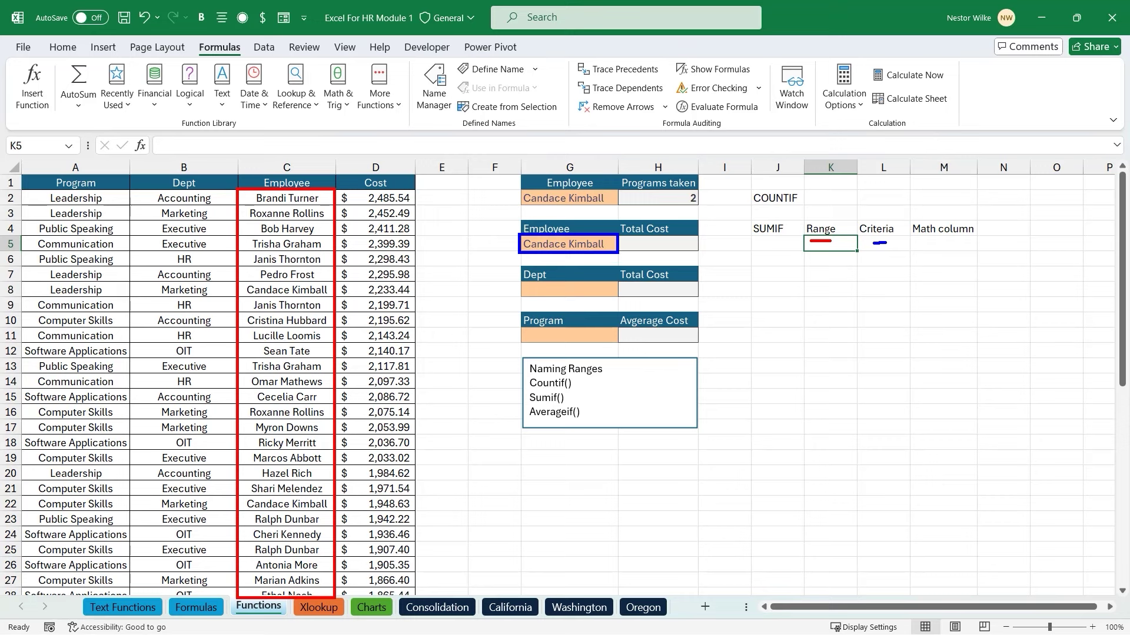
left_click_drag(927, 243, 948, 242)
left_click_drag(351, 192, 418, 594)
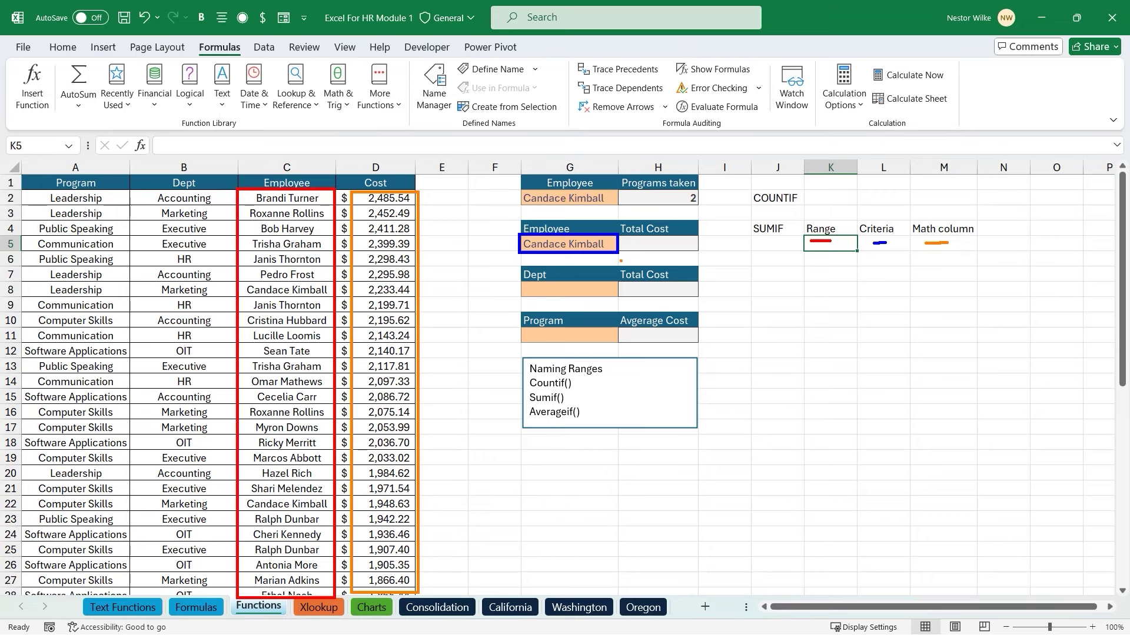
key("Escape")
Start a SUMIF formula in H5 through Insert Function.
left_click(668, 241)
left_click(33, 85)
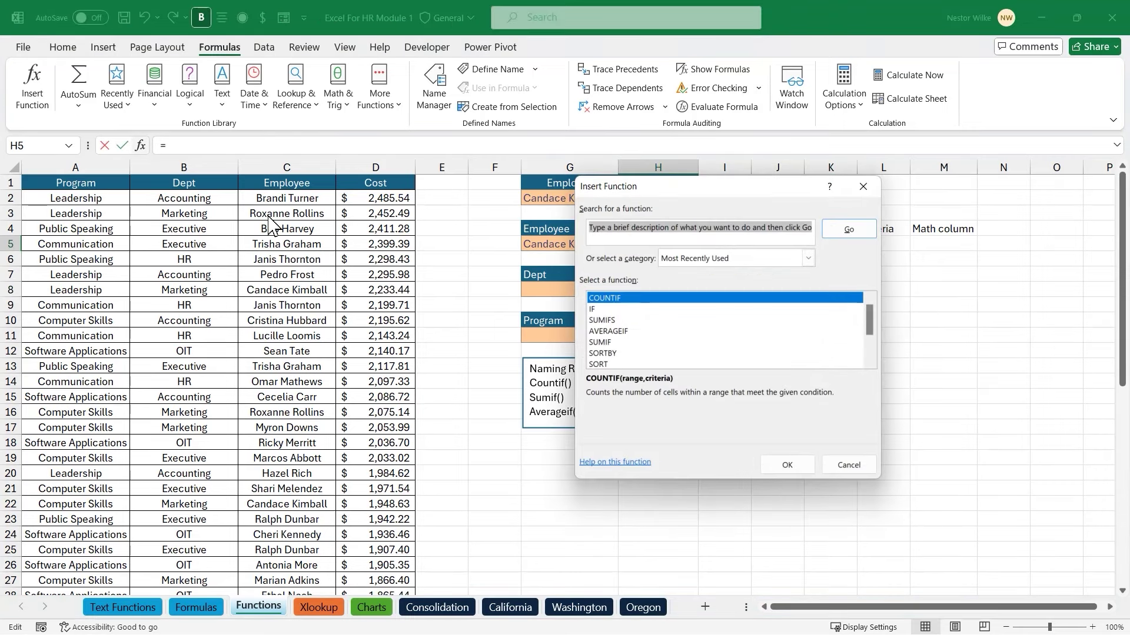
type("sumif")
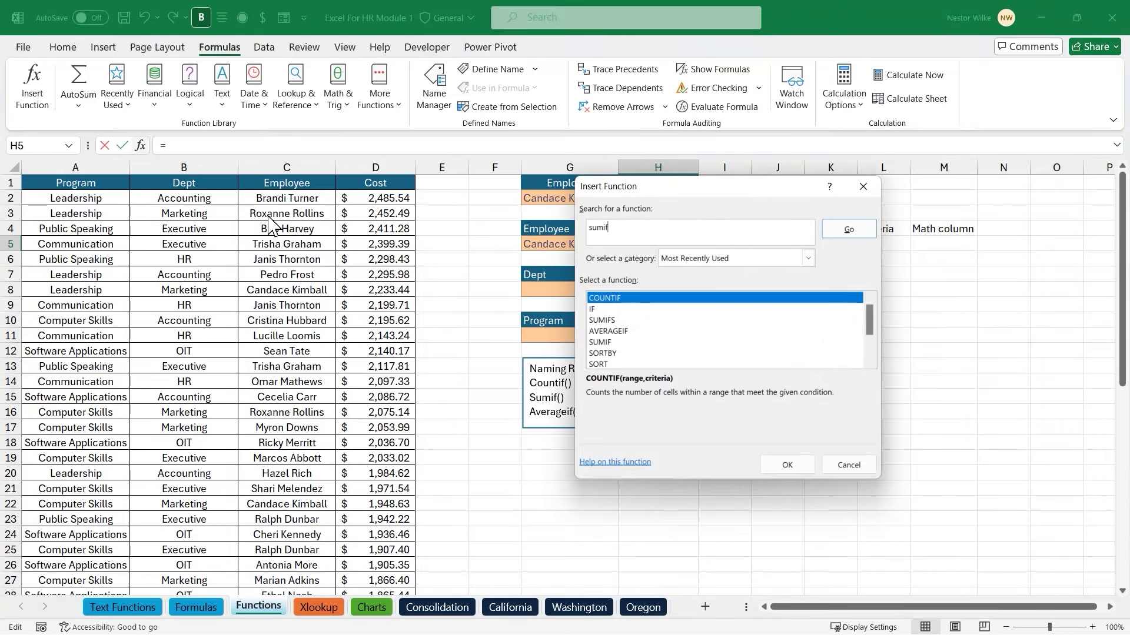
left_click(848, 233)
left_click(785, 464)
left_click_drag(789, 227, 860, 273)
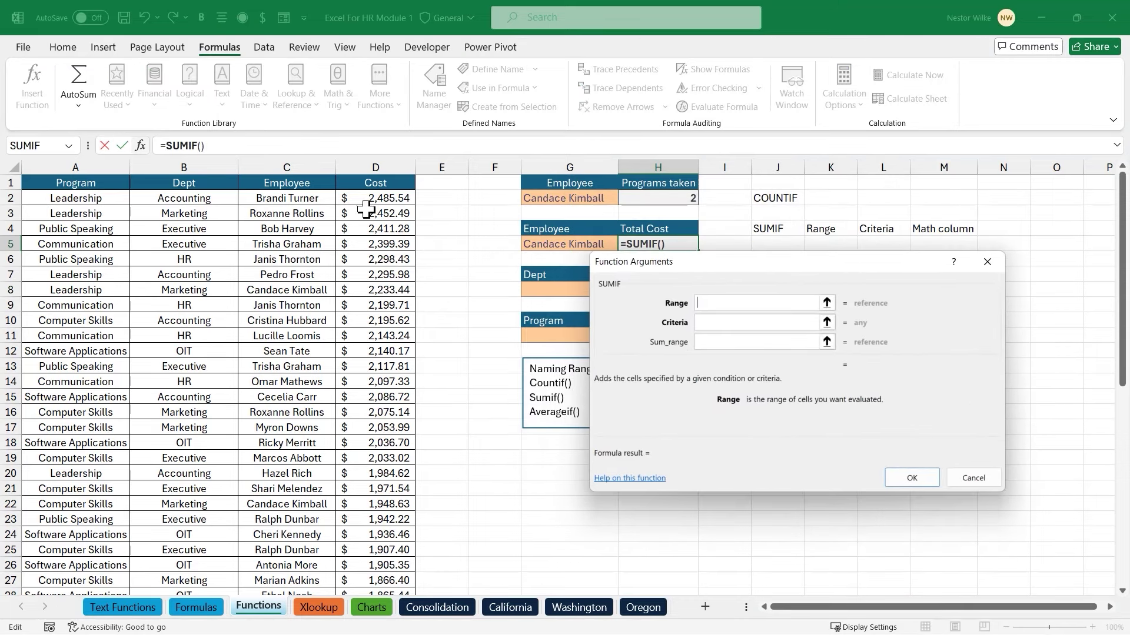
Set SUMIF Range C2:C51, Criteria G5 and Sum_range D2:D51, returning $4,182.07.
left_click(290, 200)
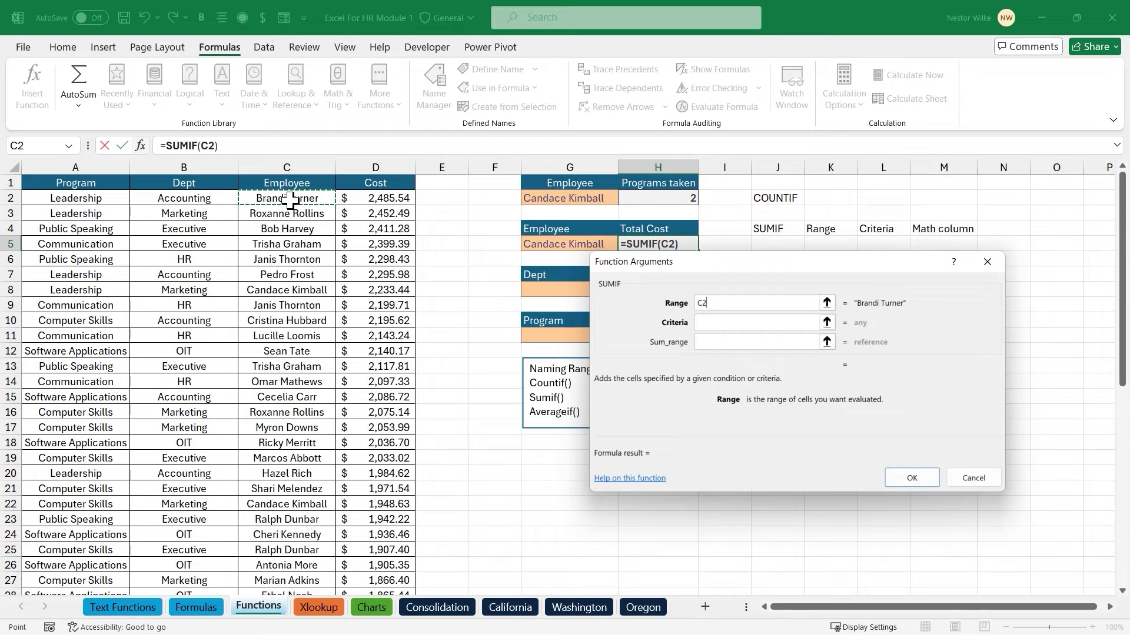
key("ctrl+shift+Down")
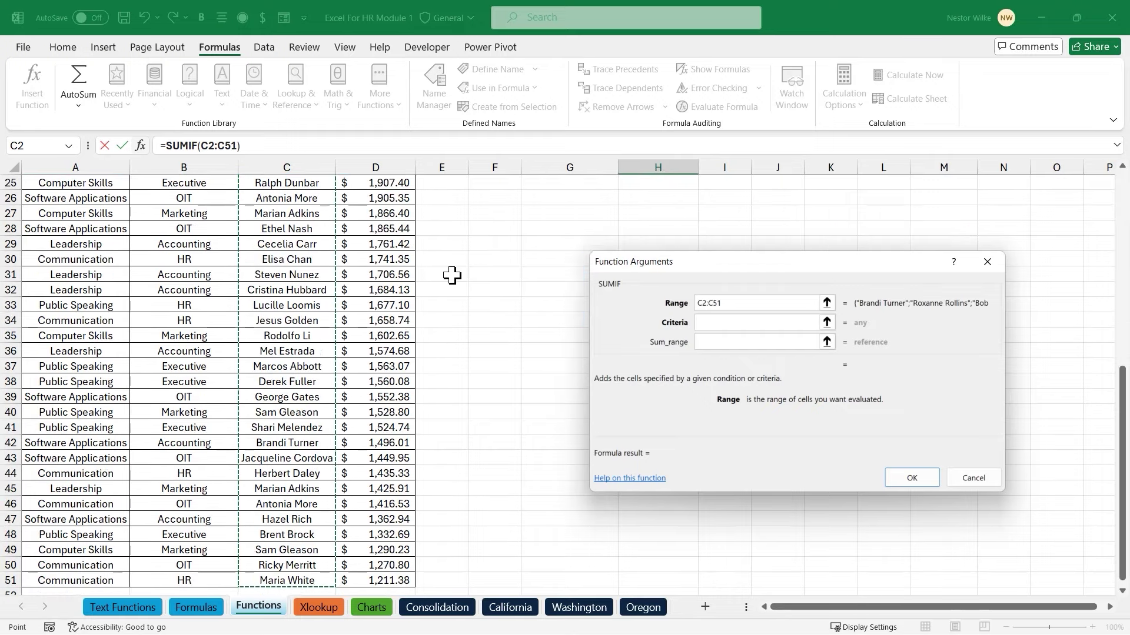
scroll(452, 275, "up", 8)
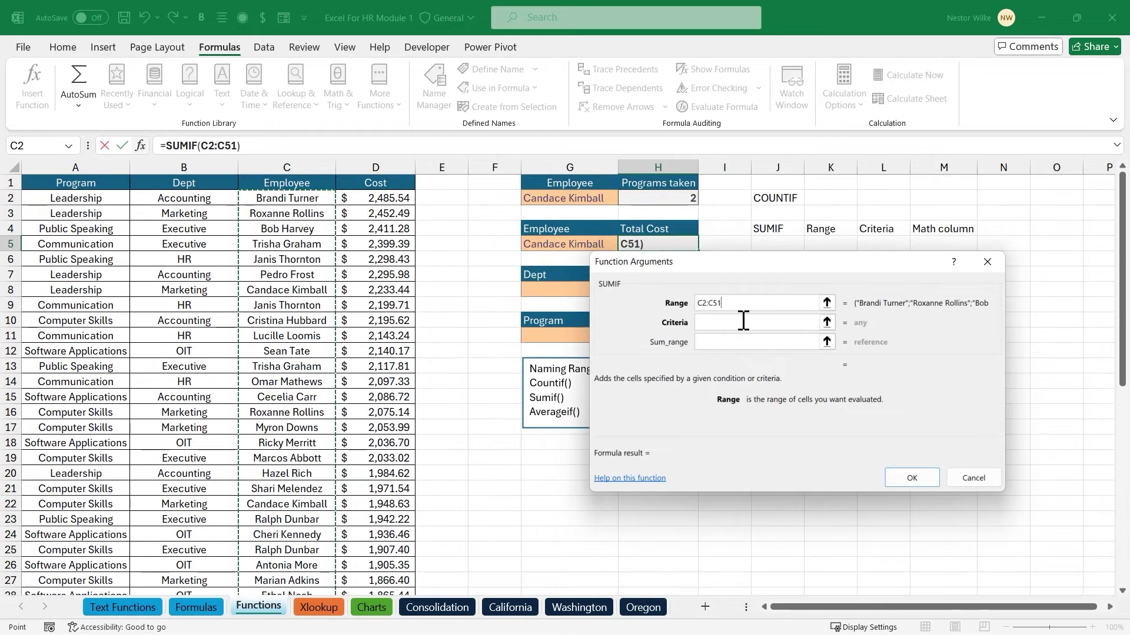
left_click(743, 321)
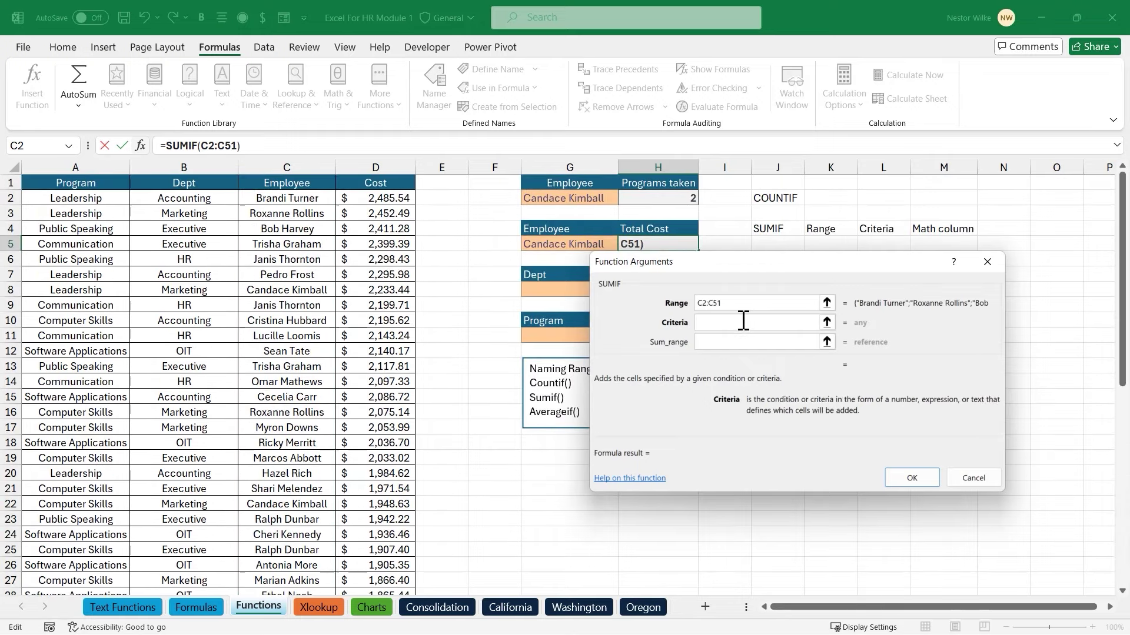
left_click(559, 242)
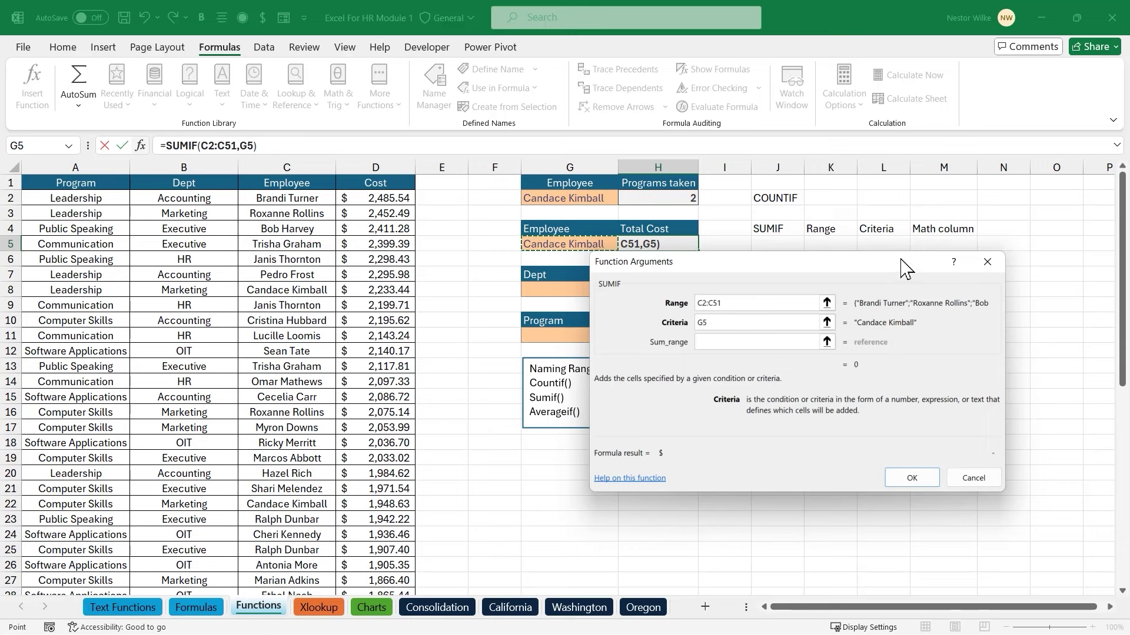
left_click(716, 343)
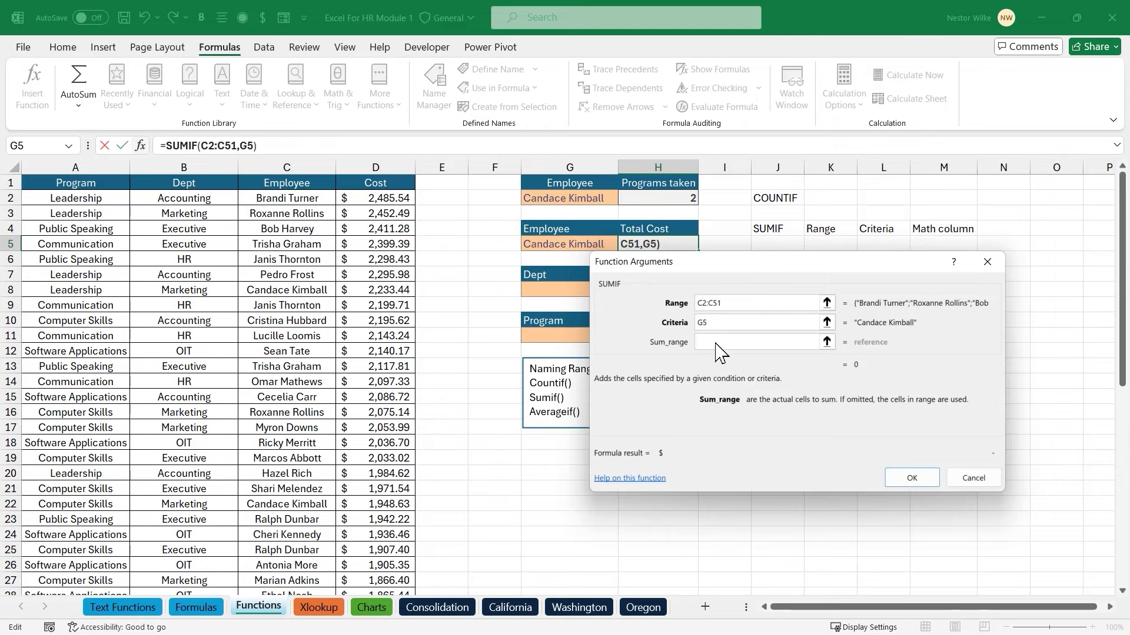
left_click(390, 200)
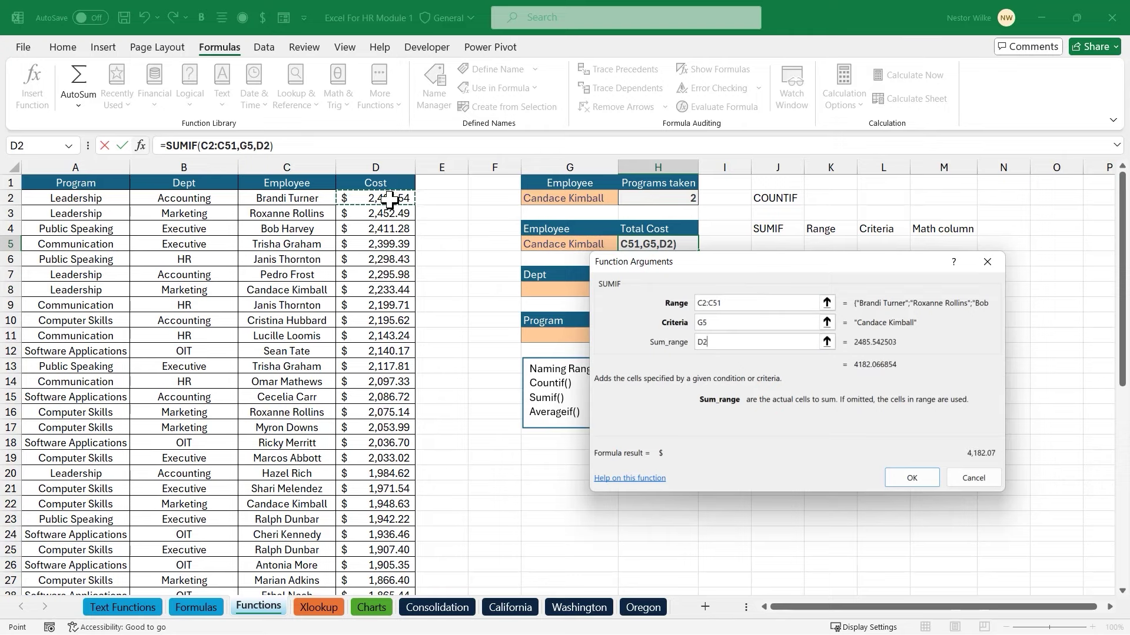
key("ctrl+shift+Down")
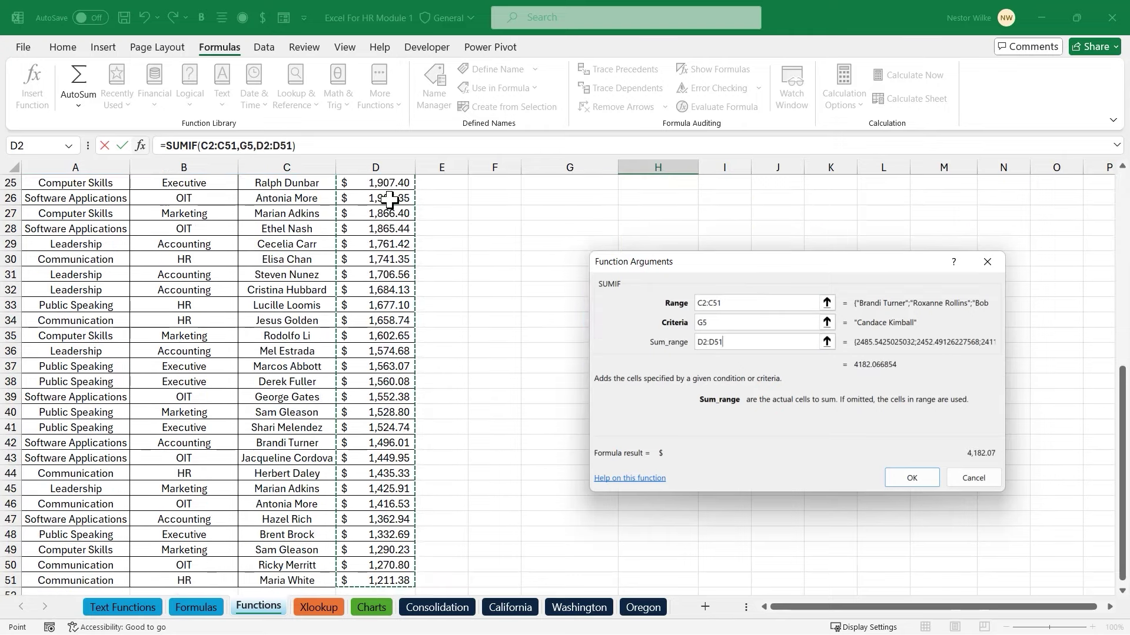
scroll(390, 200, "up", 8)
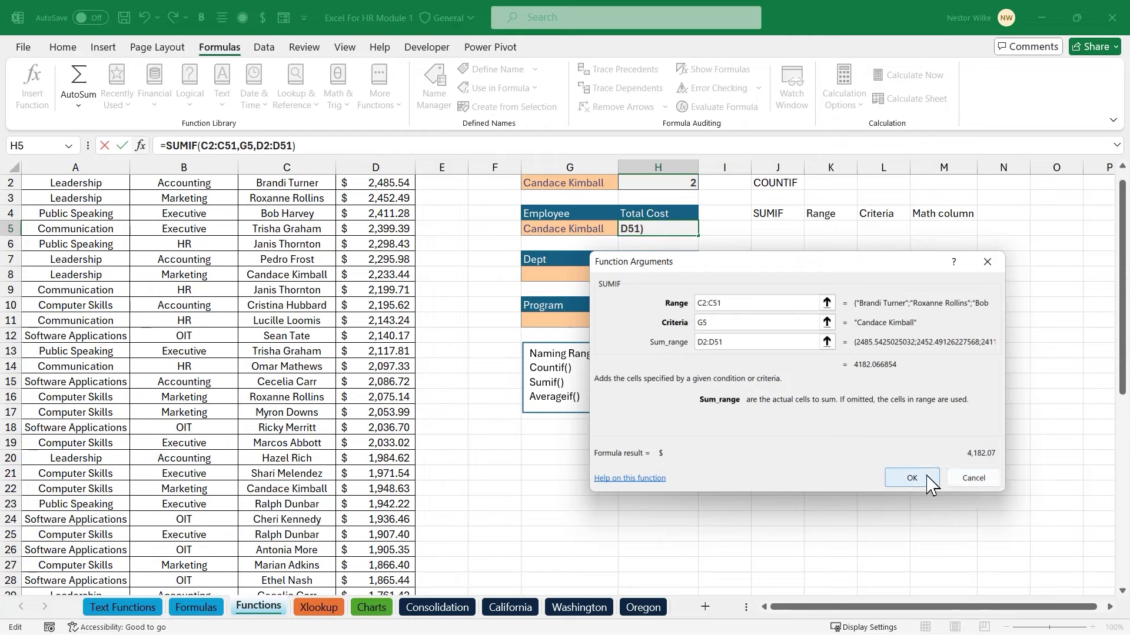
left_click(912, 478)
scroll(693, 329, "up", 1)
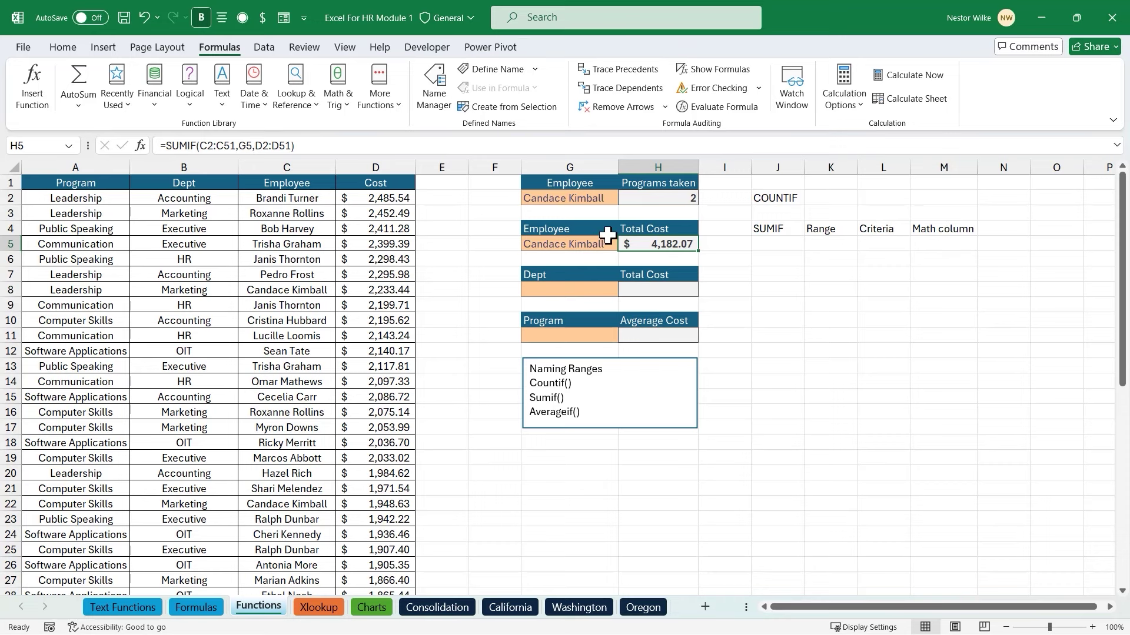
left_click(568, 246)
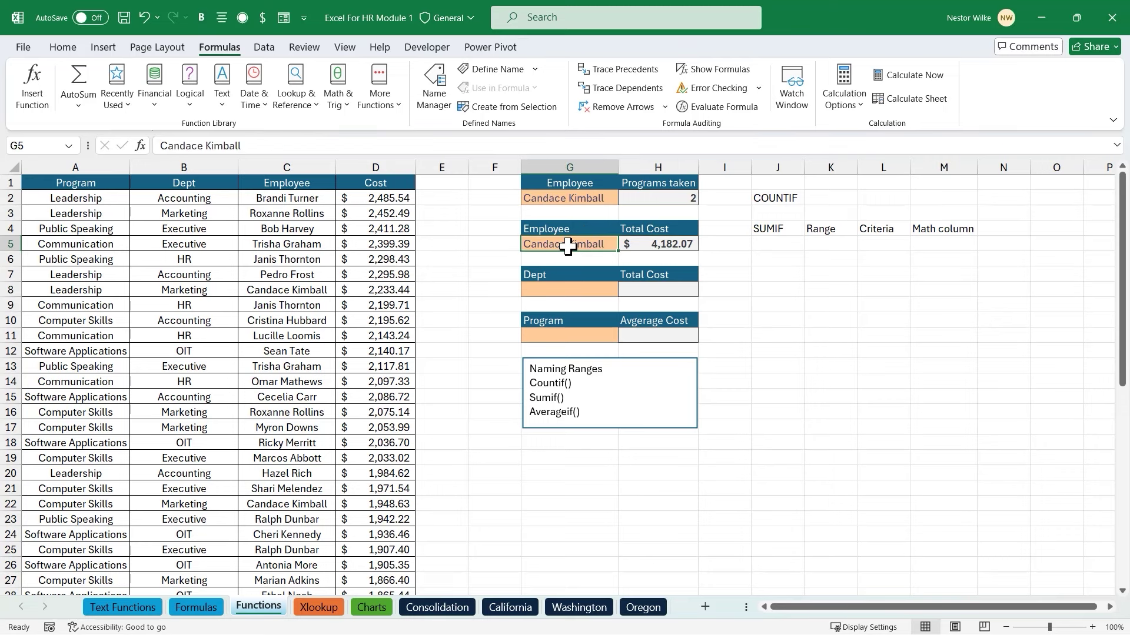
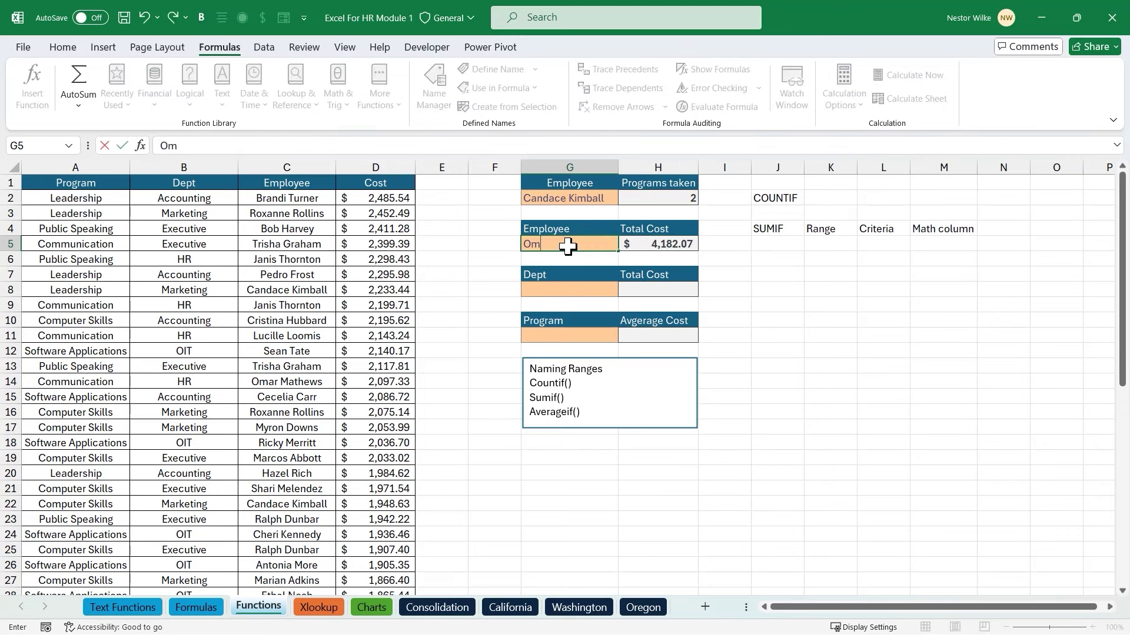
key("Return")
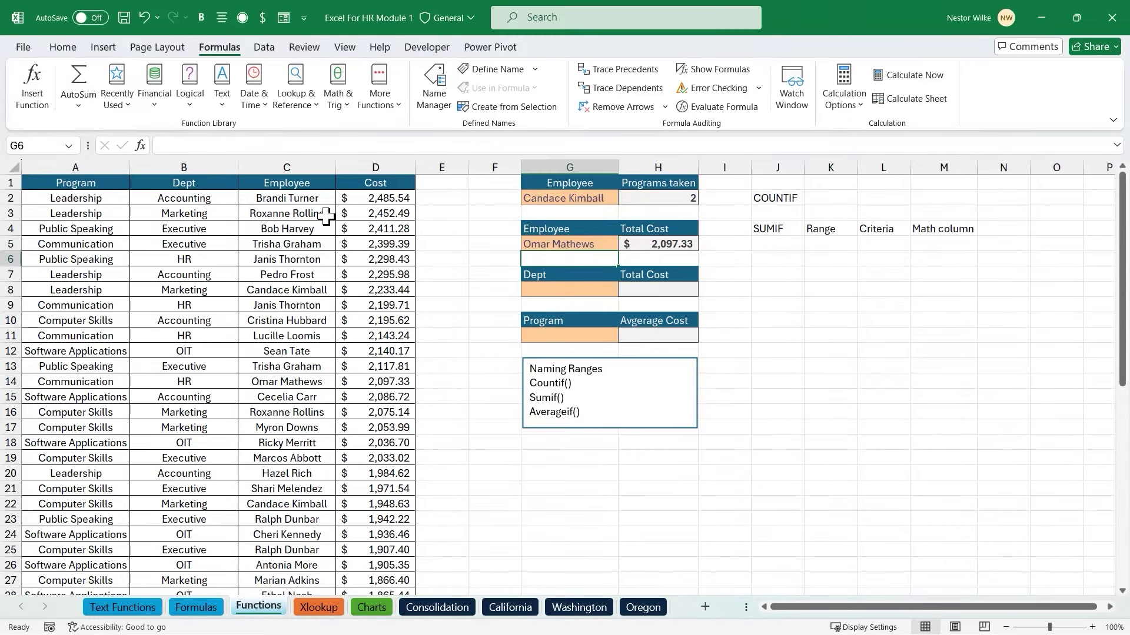
Select the cost values D2:D51 after a trial selection of column C.
left_click_drag(306, 196, 295, 588)
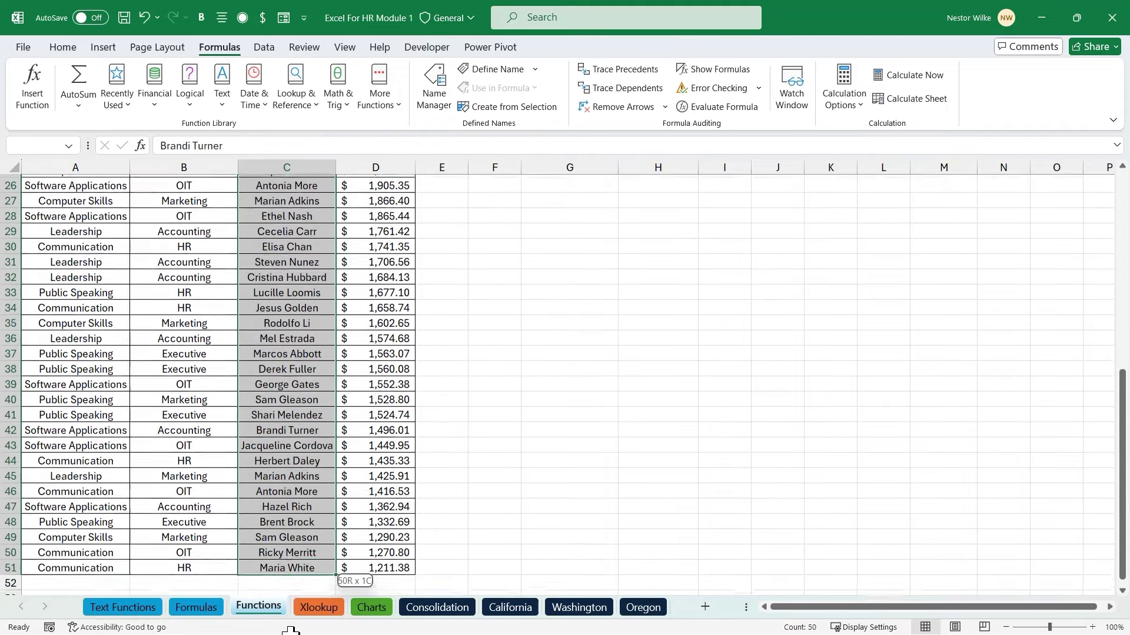
scroll(297, 362, "up", 6)
scroll(297, 362, "up", 3)
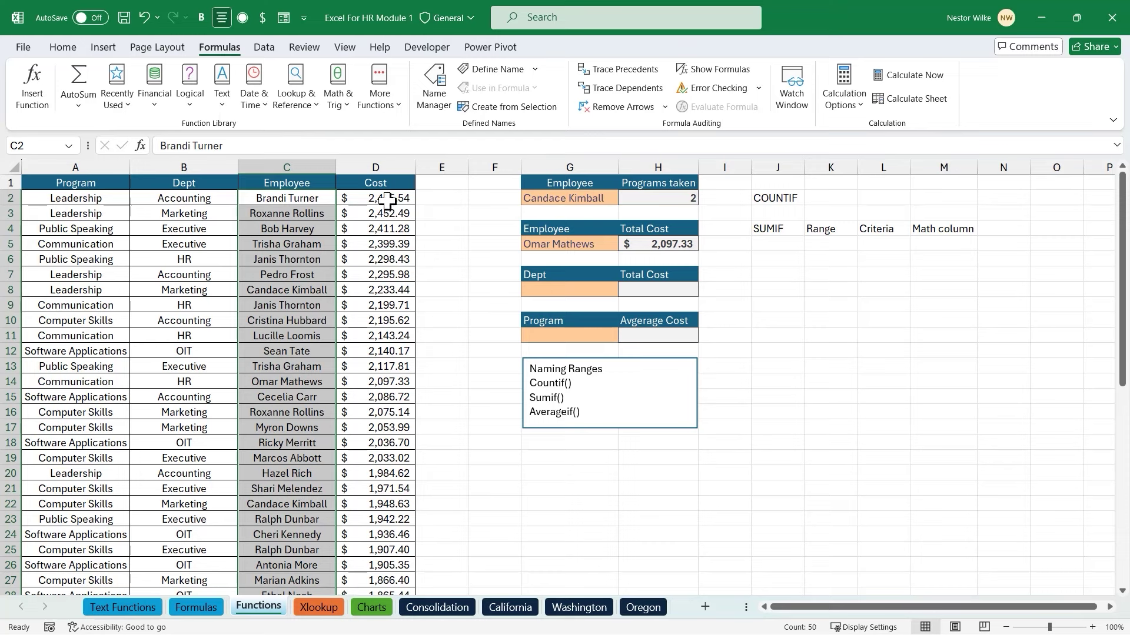
left_click(392, 199)
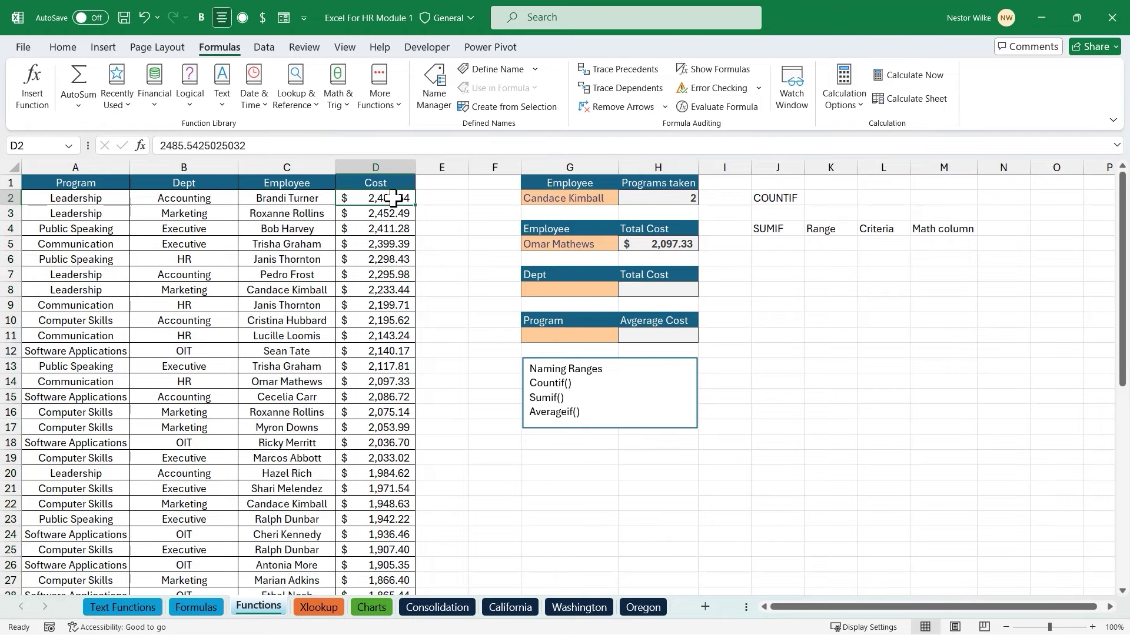
key("ctrl+shift+Down")
scroll(393, 198, "up", 8)
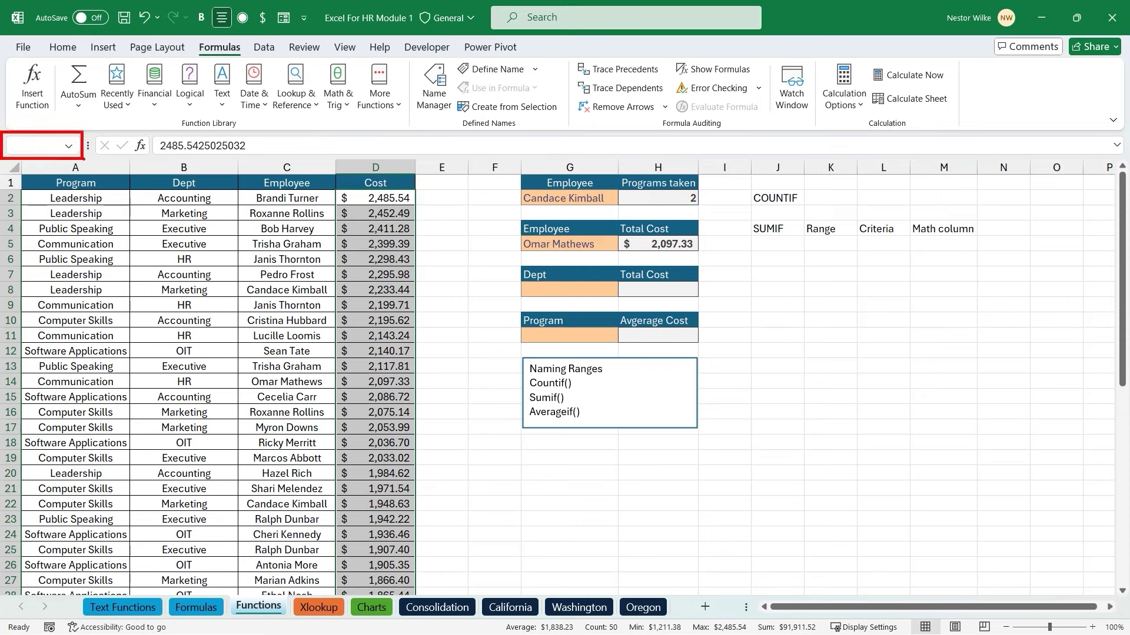
Name the selected range 'cost' in the Name Box.
left_click(13, 143)
type("cost")
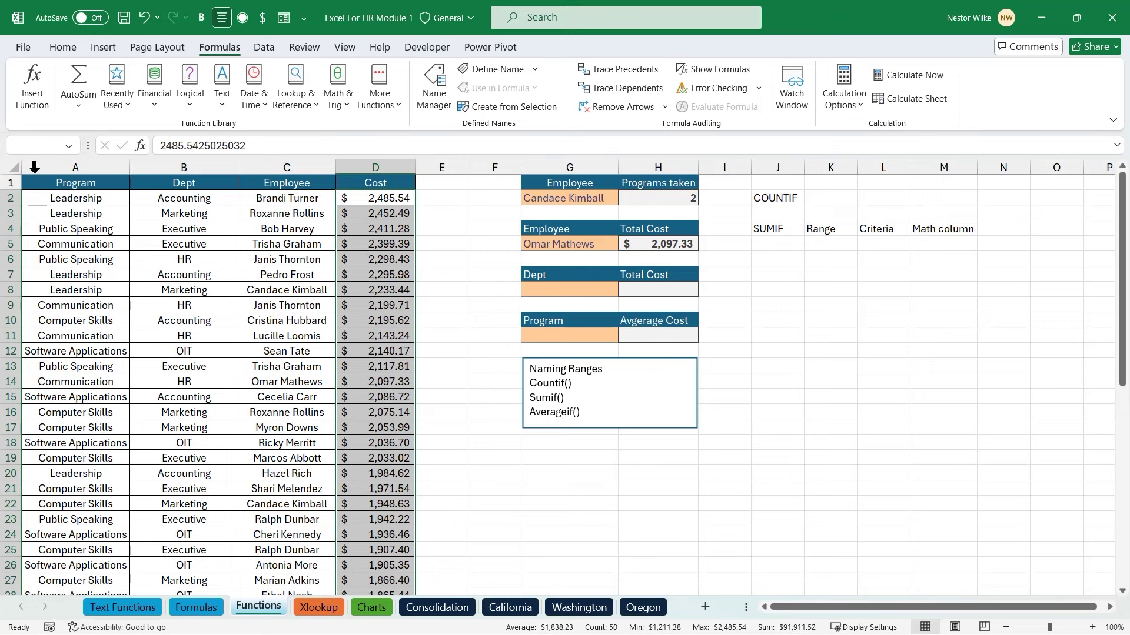
left_click(30, 148)
type("cost")
key("Return")
Verify the 'cost' name by choosing it from the Name Box list.
left_click(830, 277)
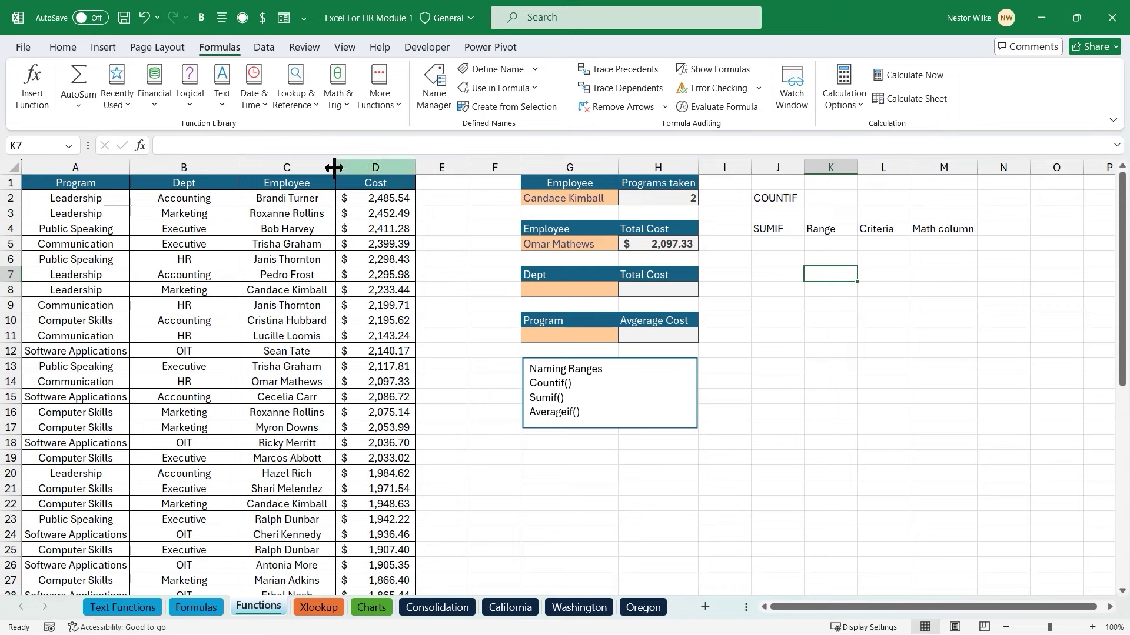
left_click(69, 147)
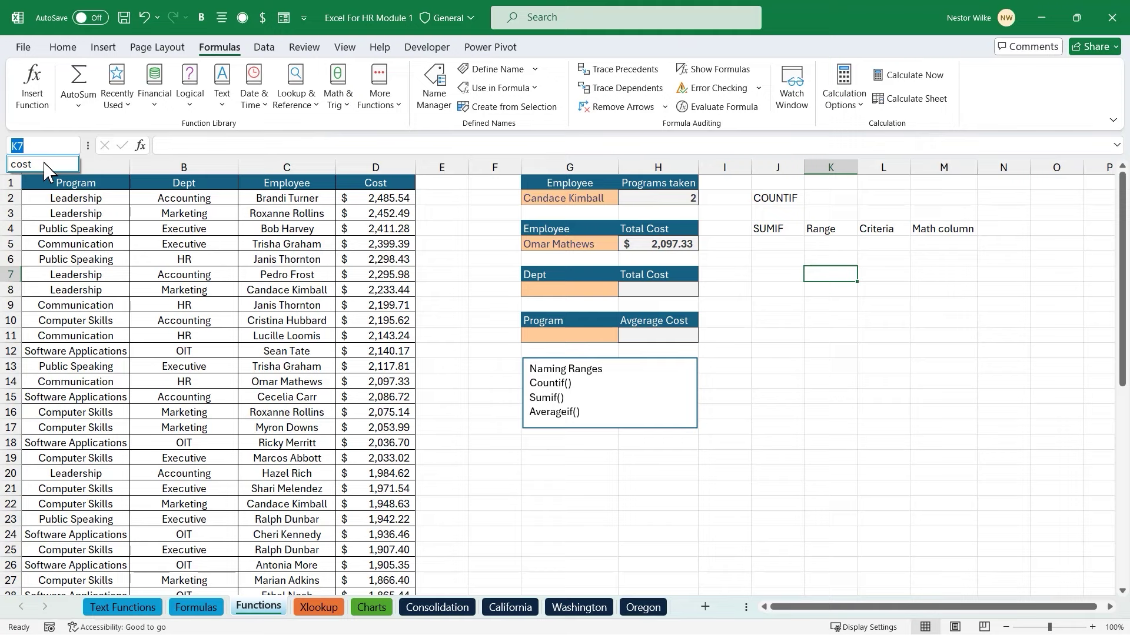
left_click(44, 166)
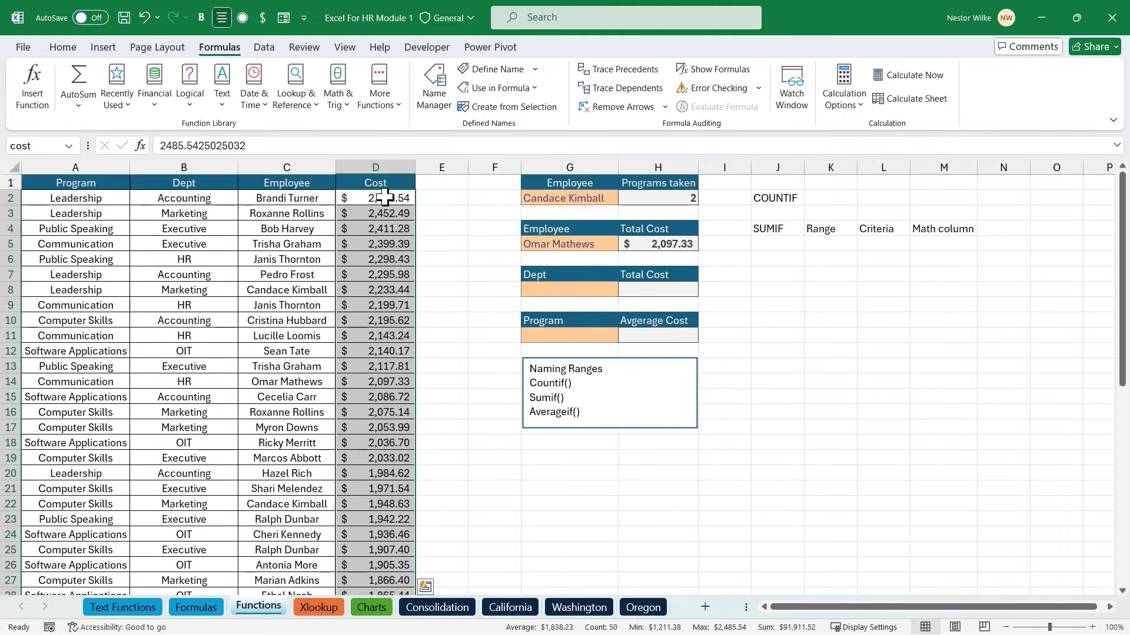
left_click(781, 285)
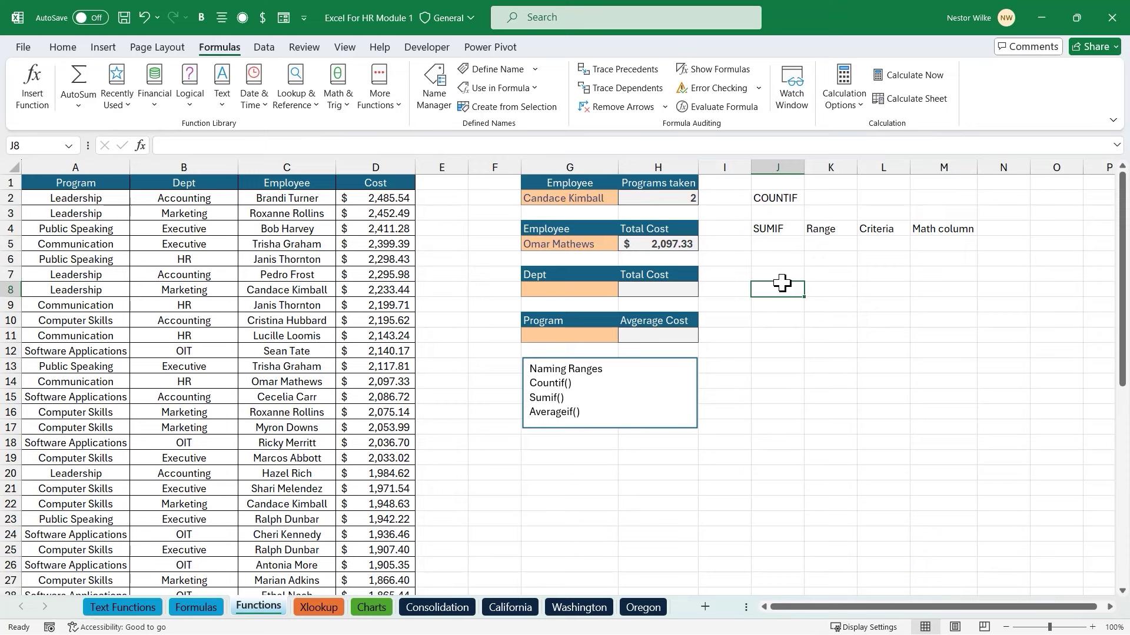
type("cost (")
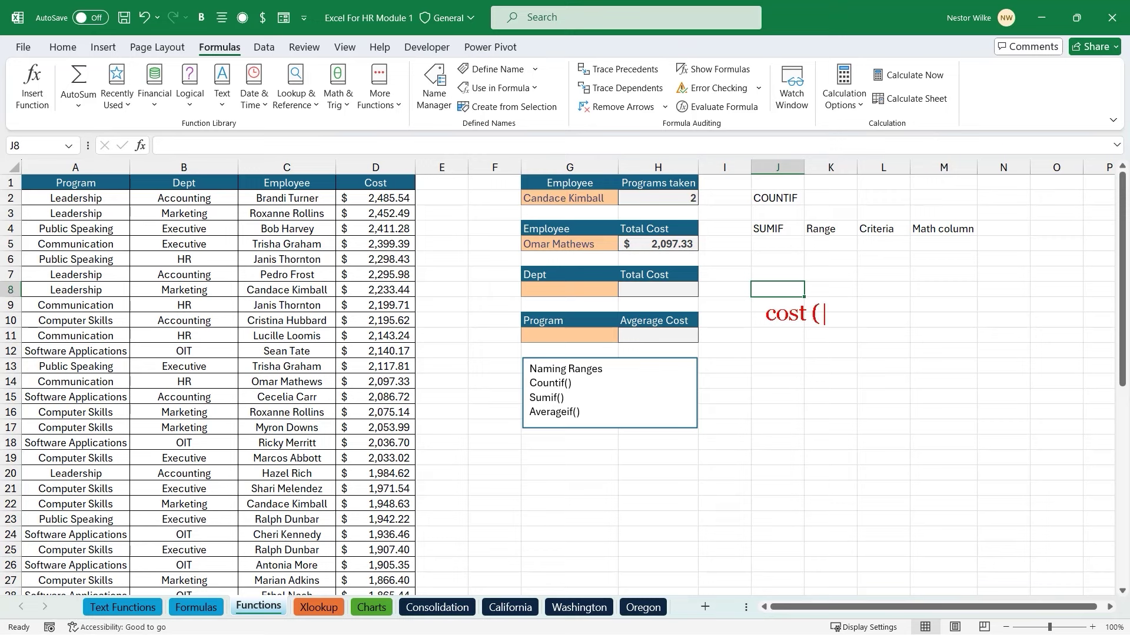
type("Functions")
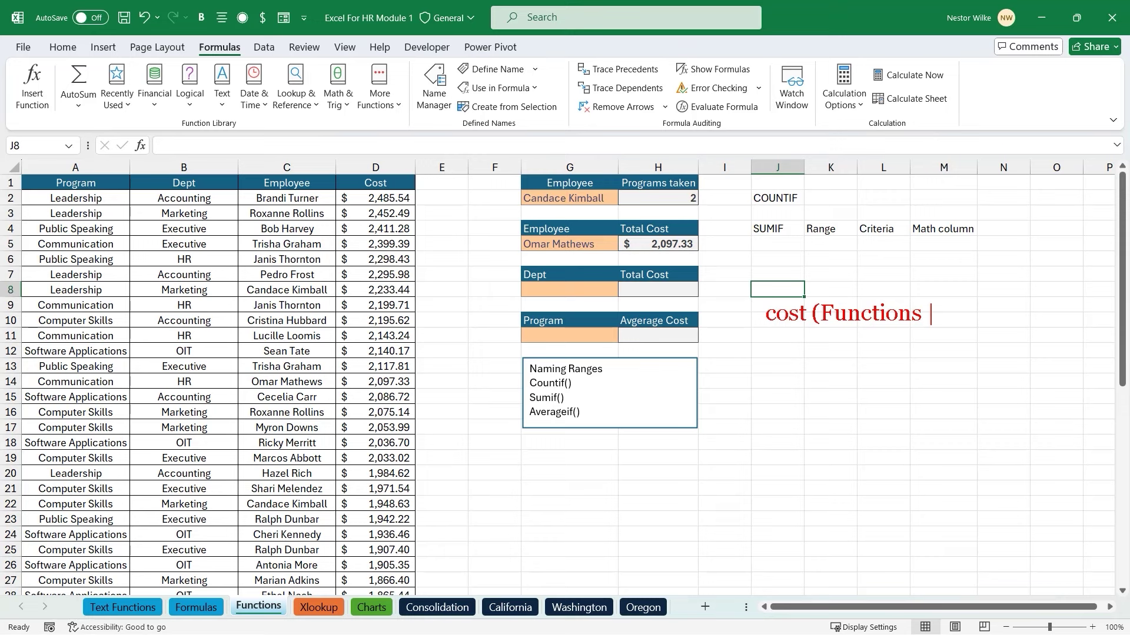
type(" D2")
type("D51")
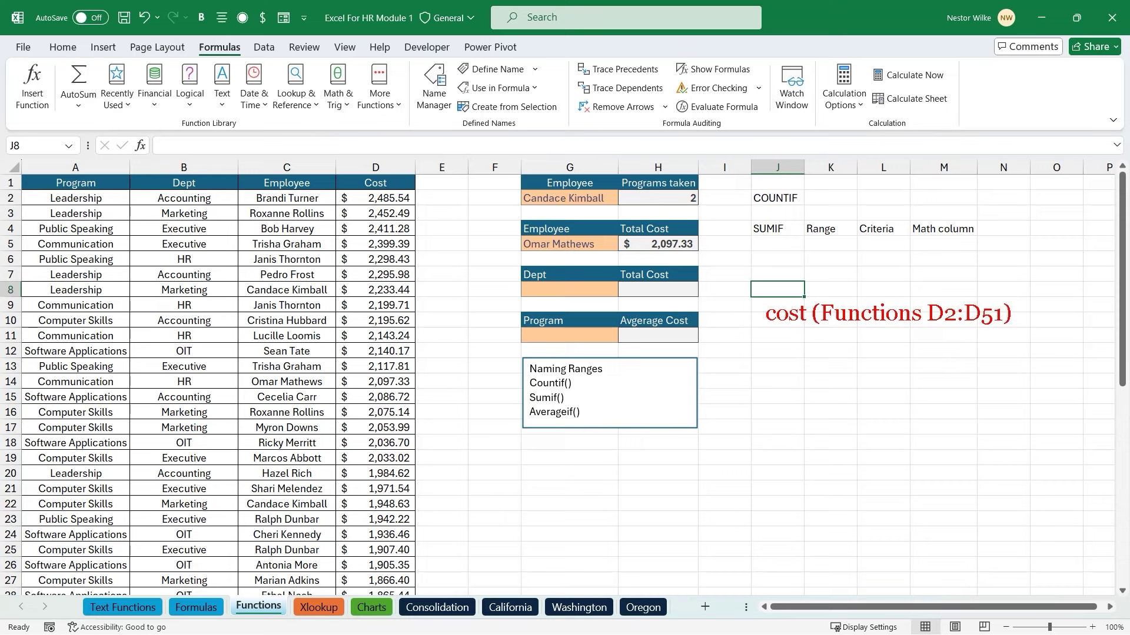
key("Escape")
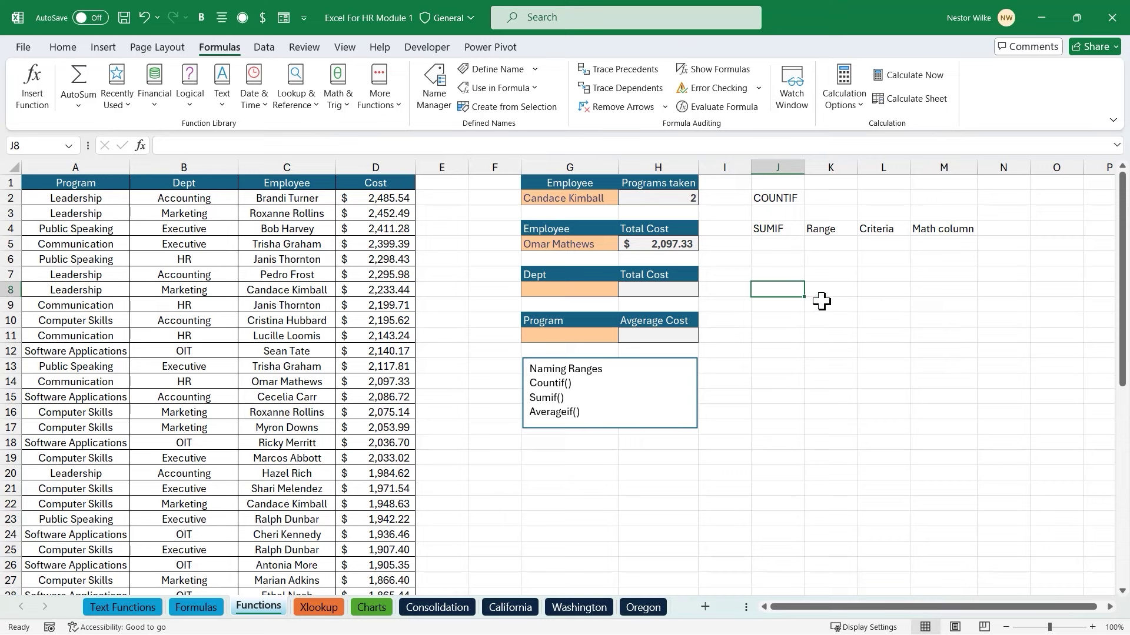
Label G19 'Total Cost' and enter =SUM(cost) in H19.
left_click(561, 458)
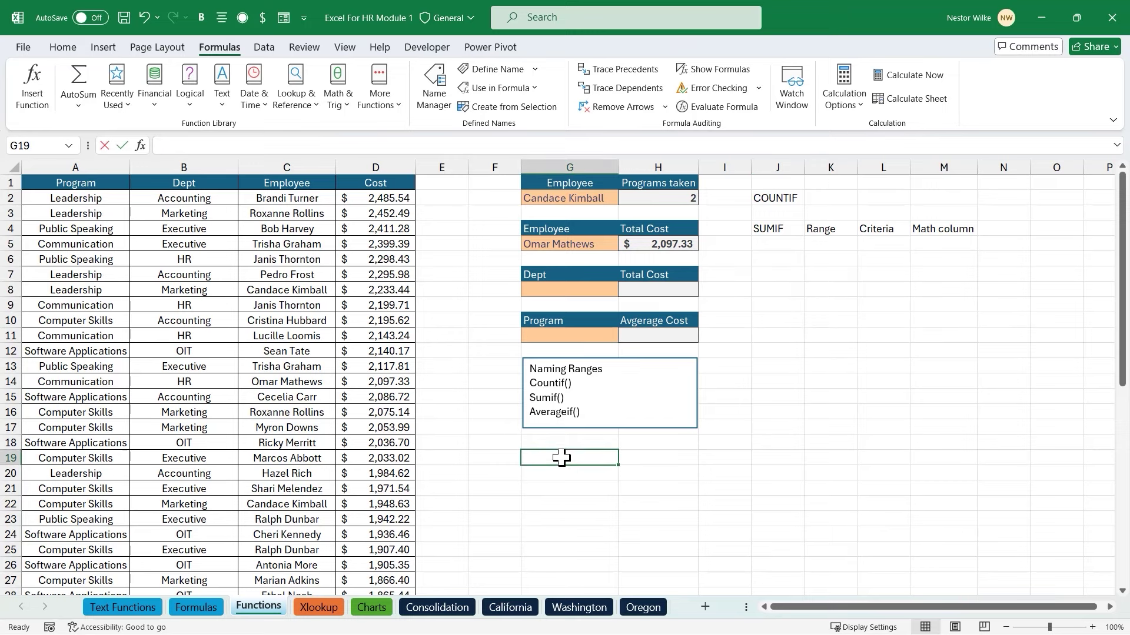
type("Total Cost")
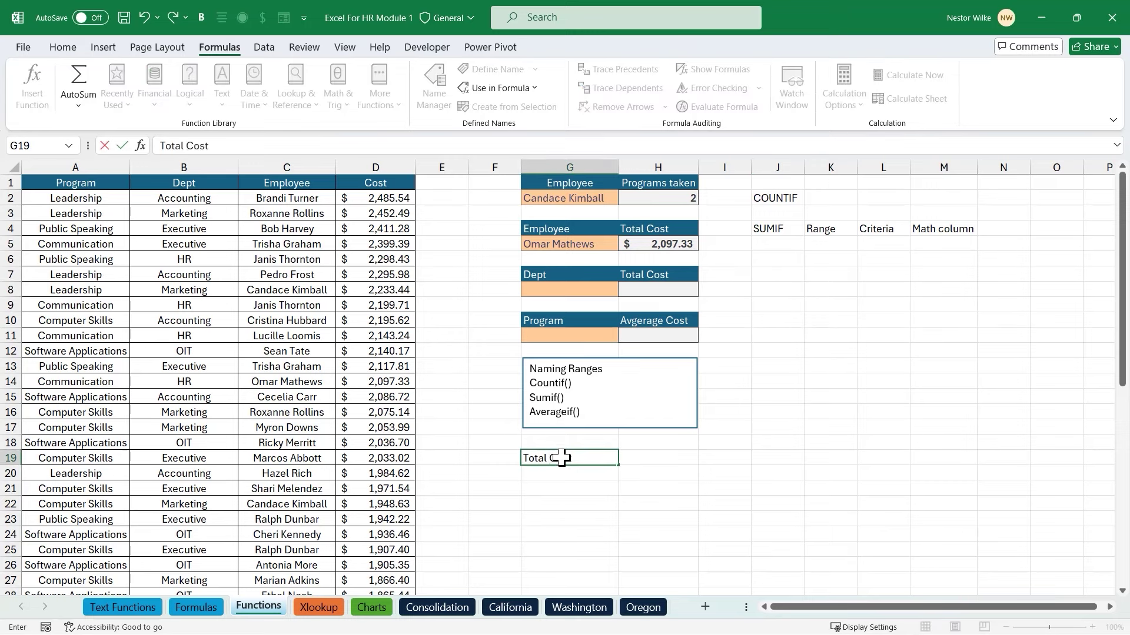
key("Tab")
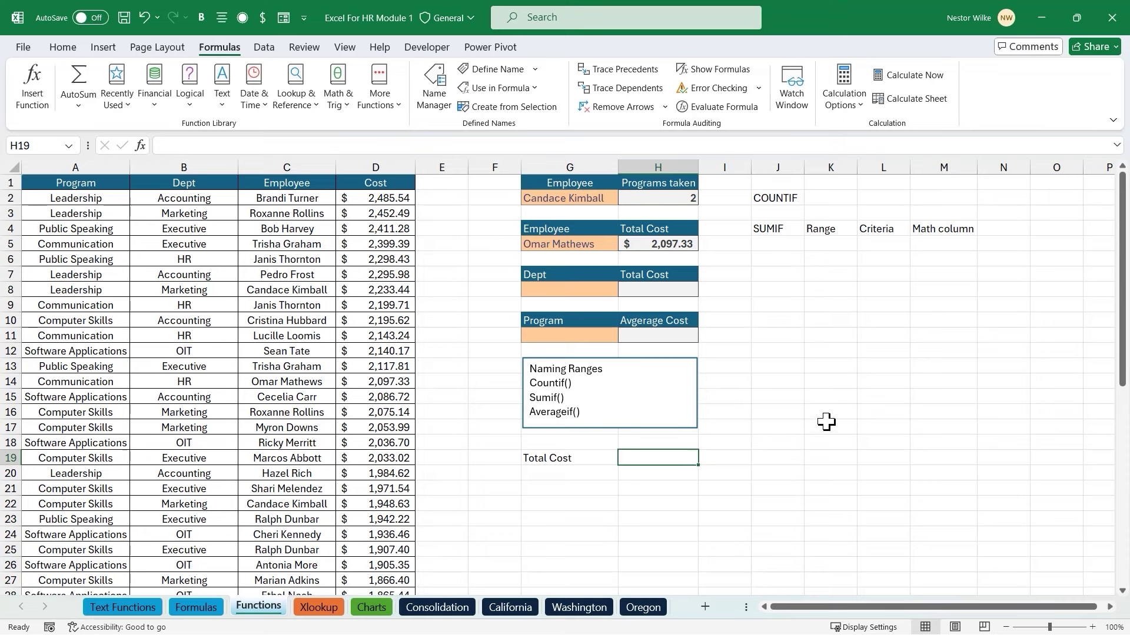
type("=sum")
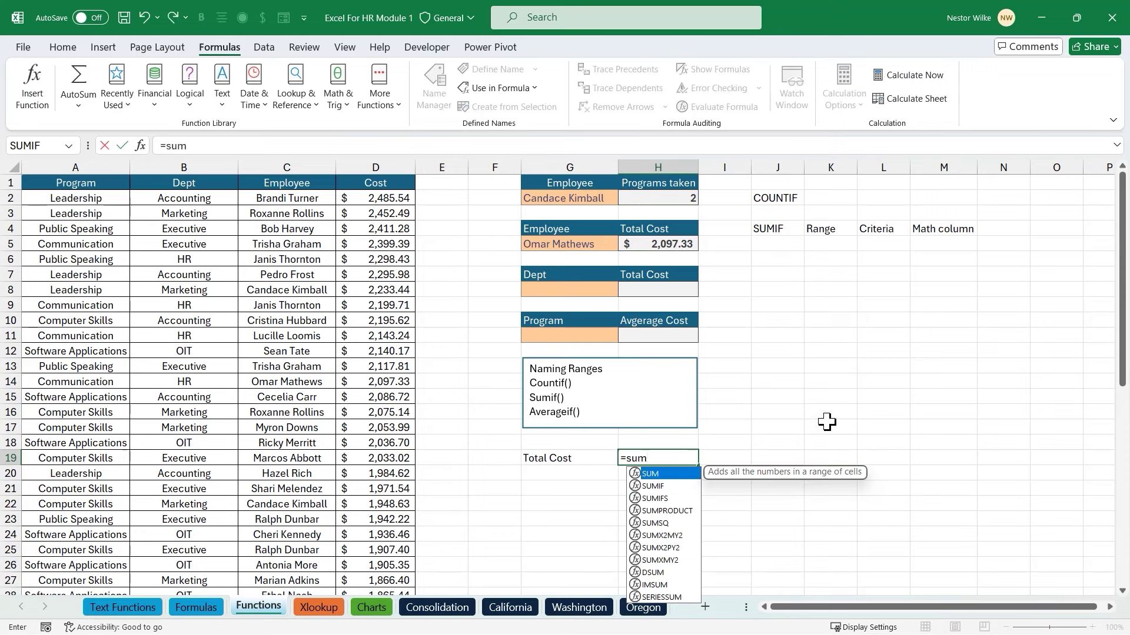
key("Tab")
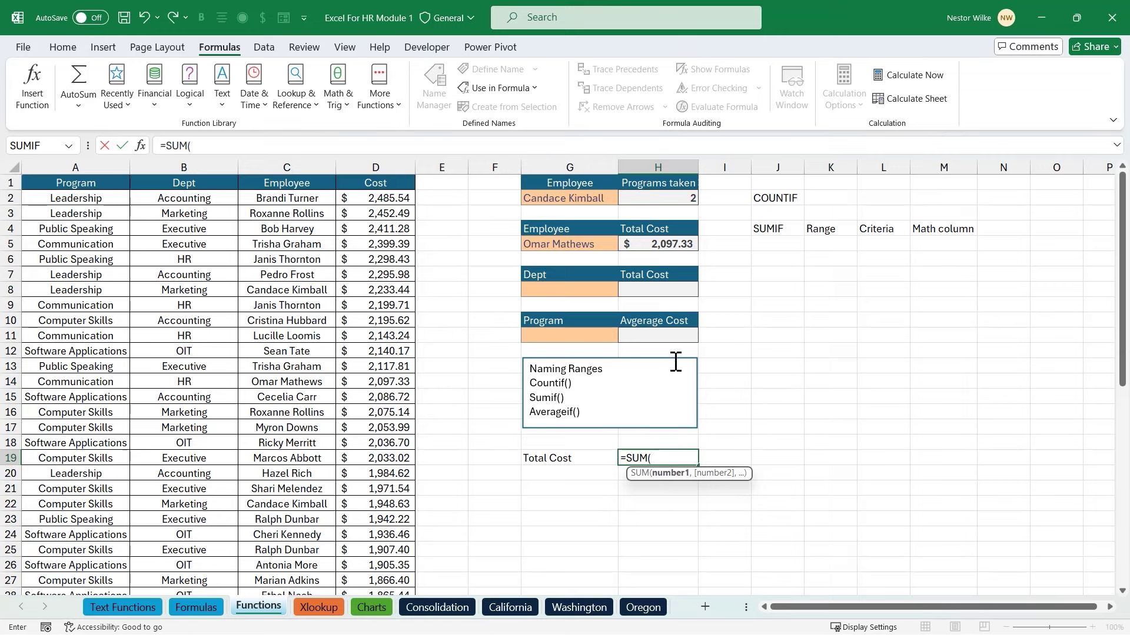
type("co")
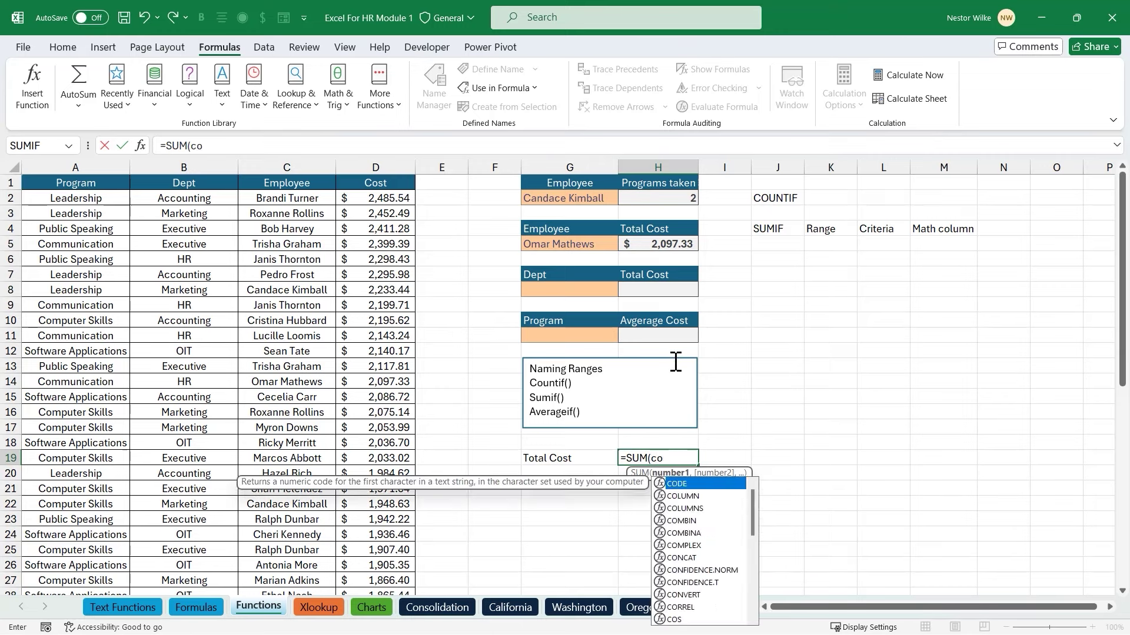
type("st")
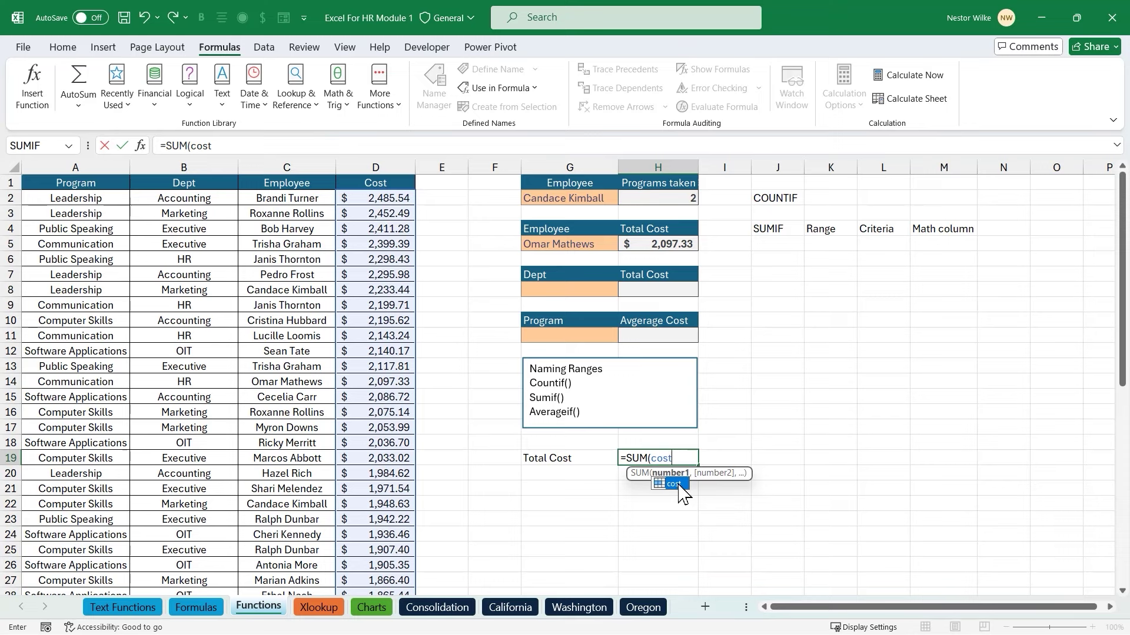
type(")")
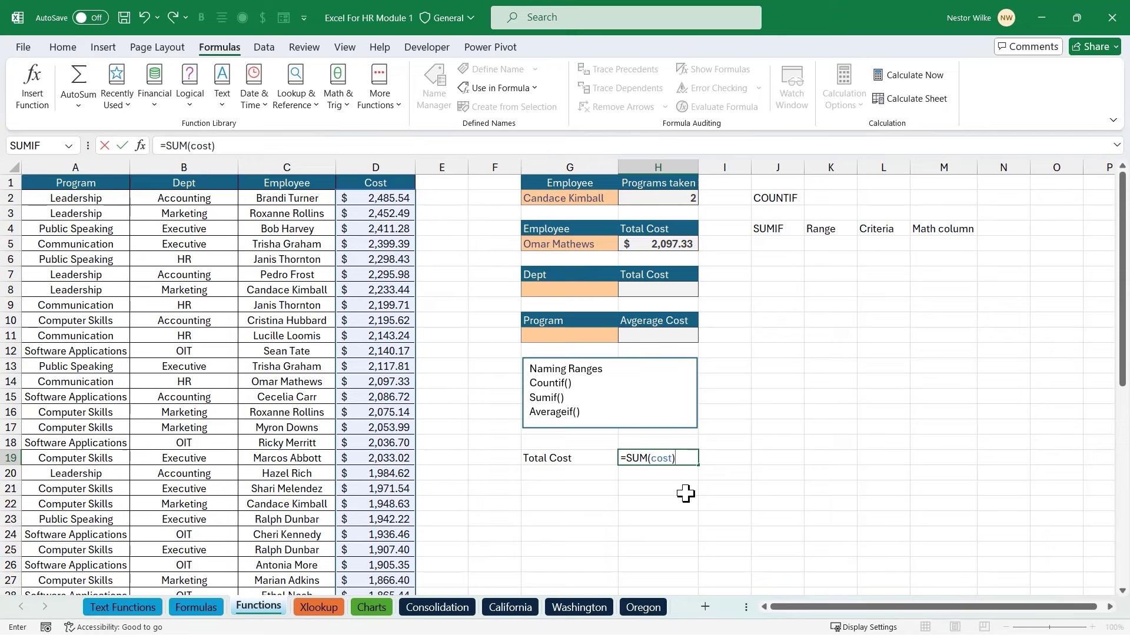
key("Return")
Format H19 as Accounting so it shows $91,911.52.
left_click(650, 458)
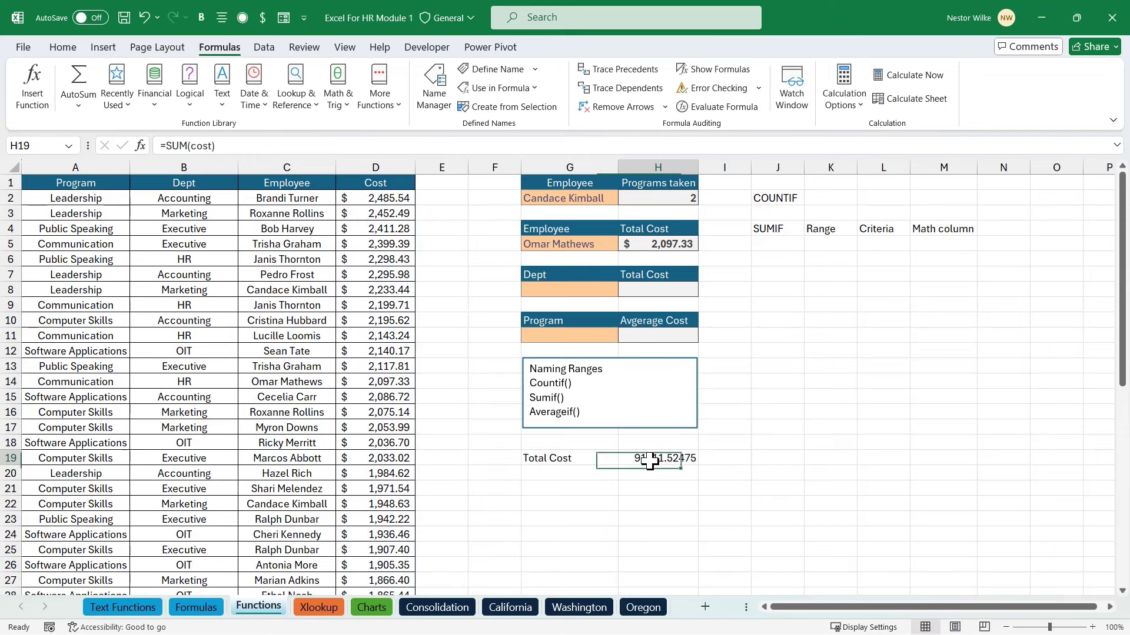
right_click(659, 459)
left_click(714, 511)
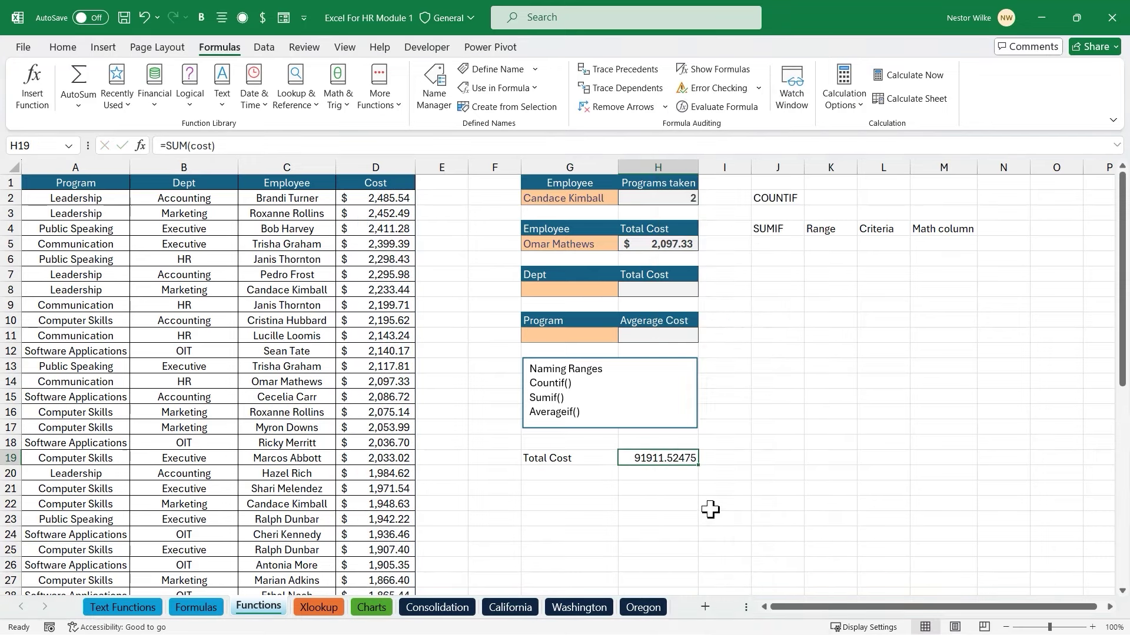
left_click(302, 215)
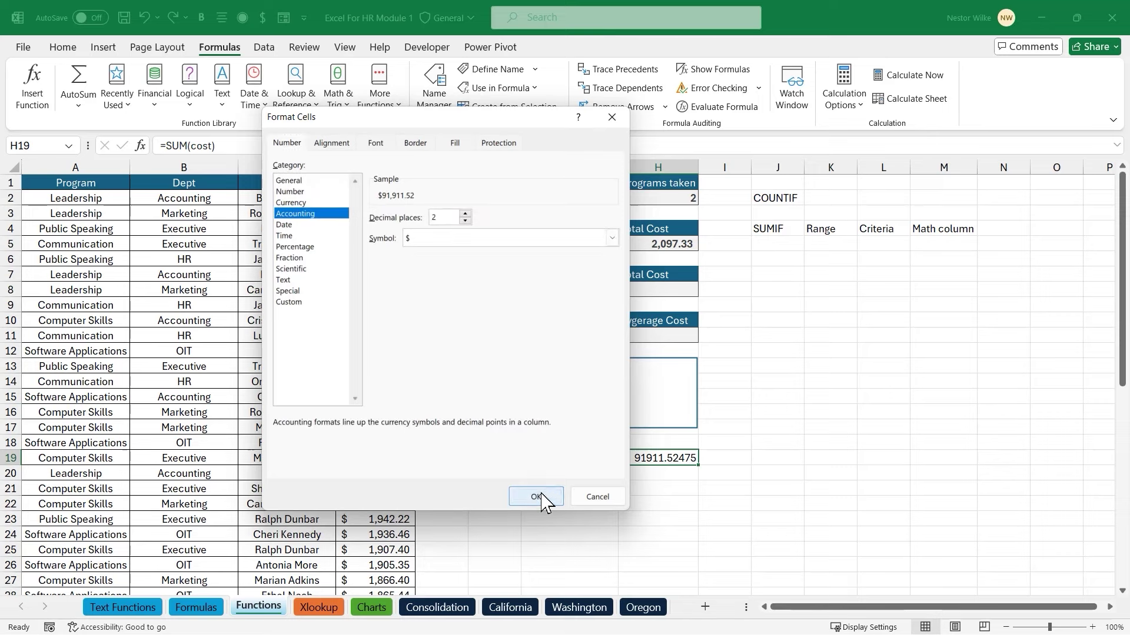
left_click(540, 498)
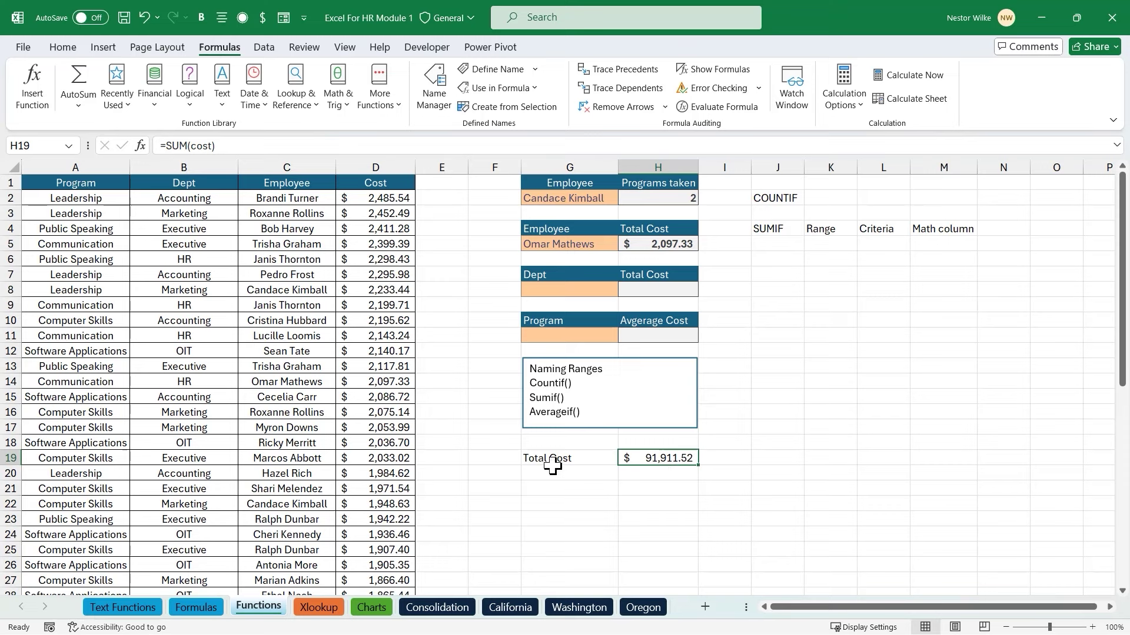
left_click(587, 475)
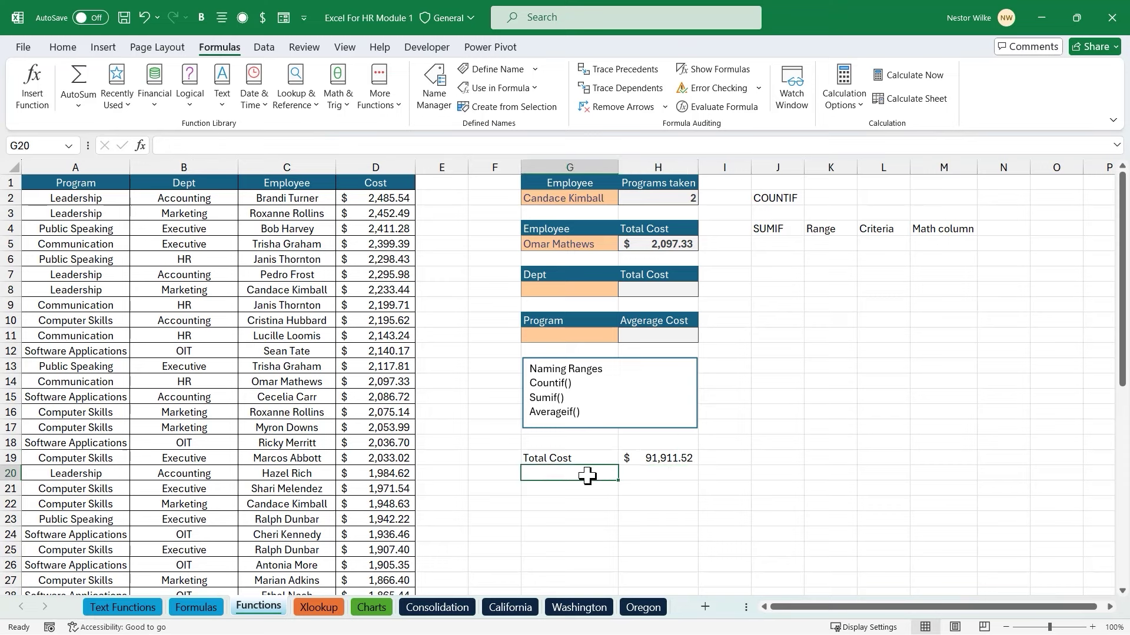
Label G20 'Average Cost' and enter =AVERAGE(cost) in H20.
type("A")
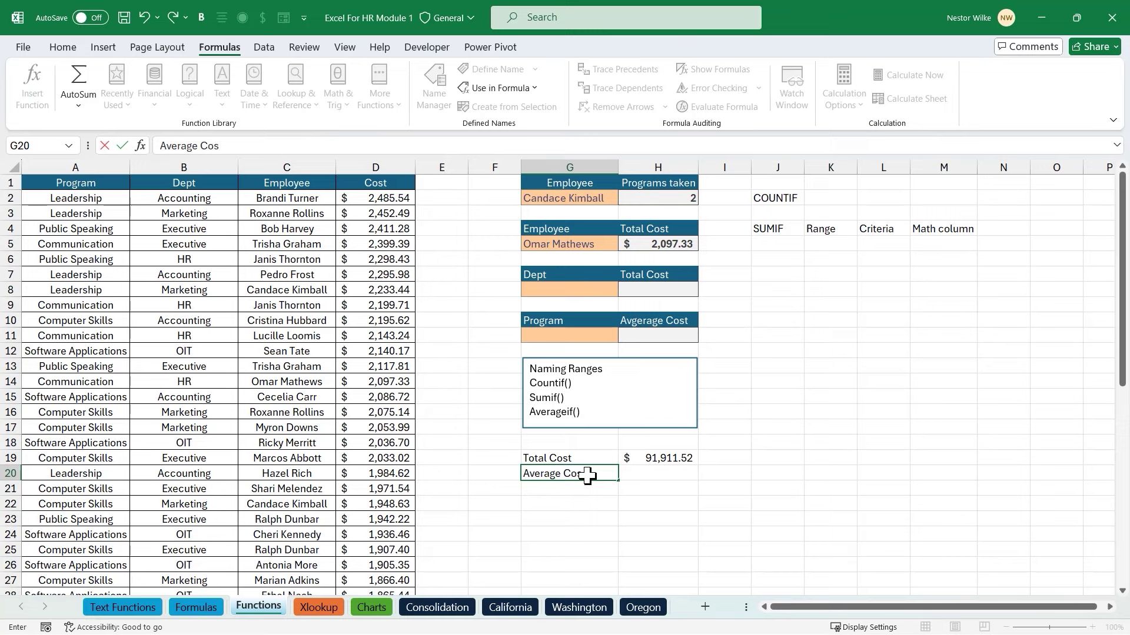
type("verage Cos")
key("Tab")
type("=")
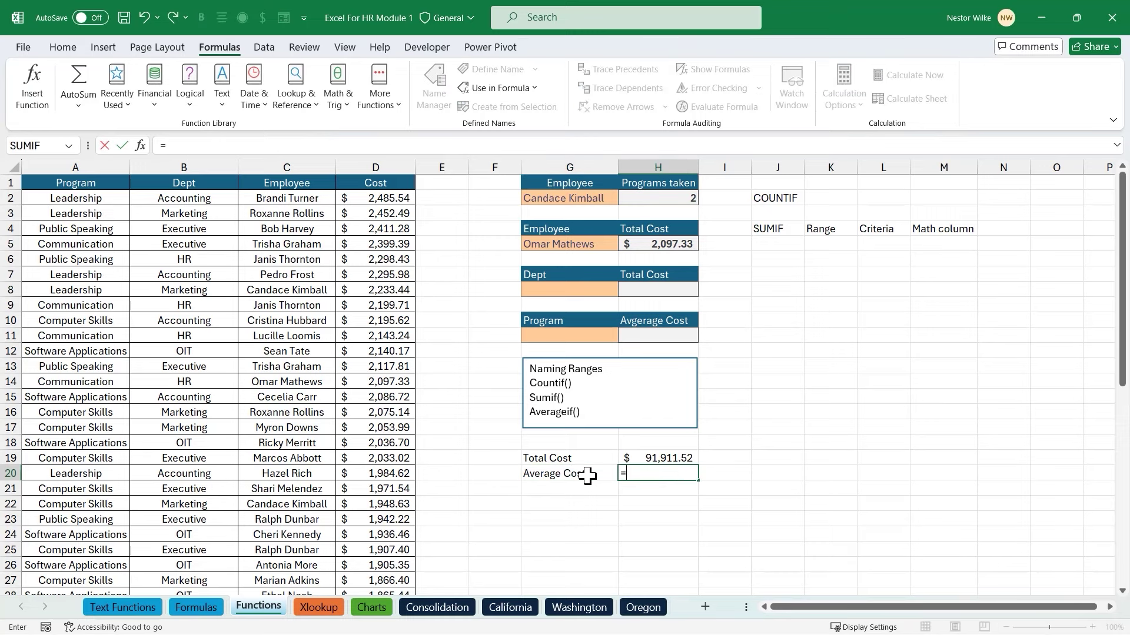
type("aver")
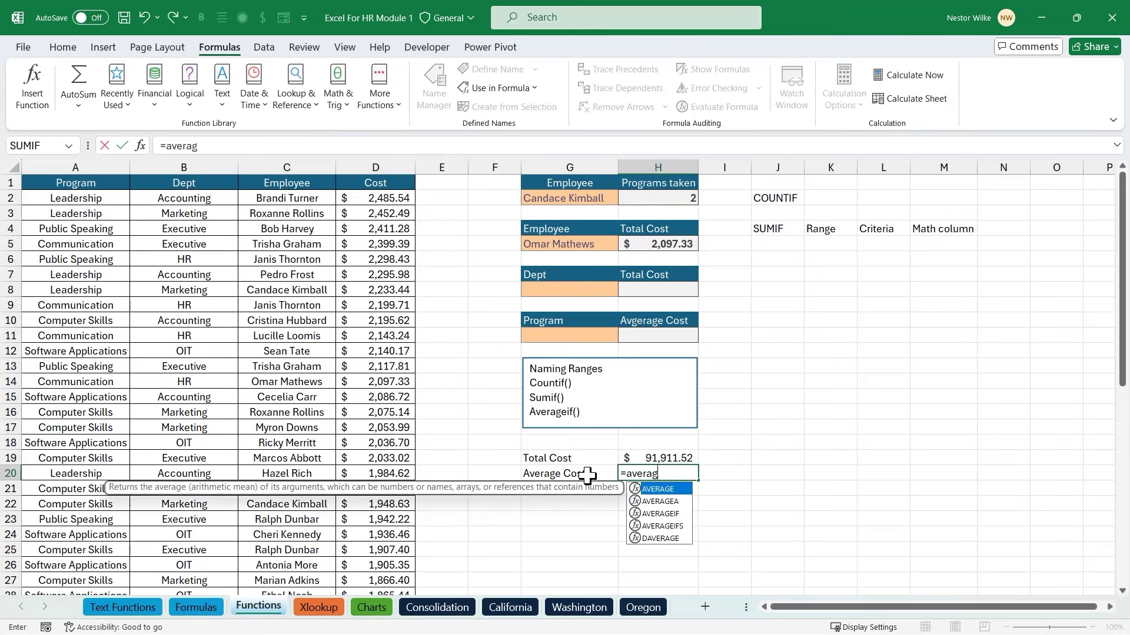
type("ag")
key("Tab")
type("cost")
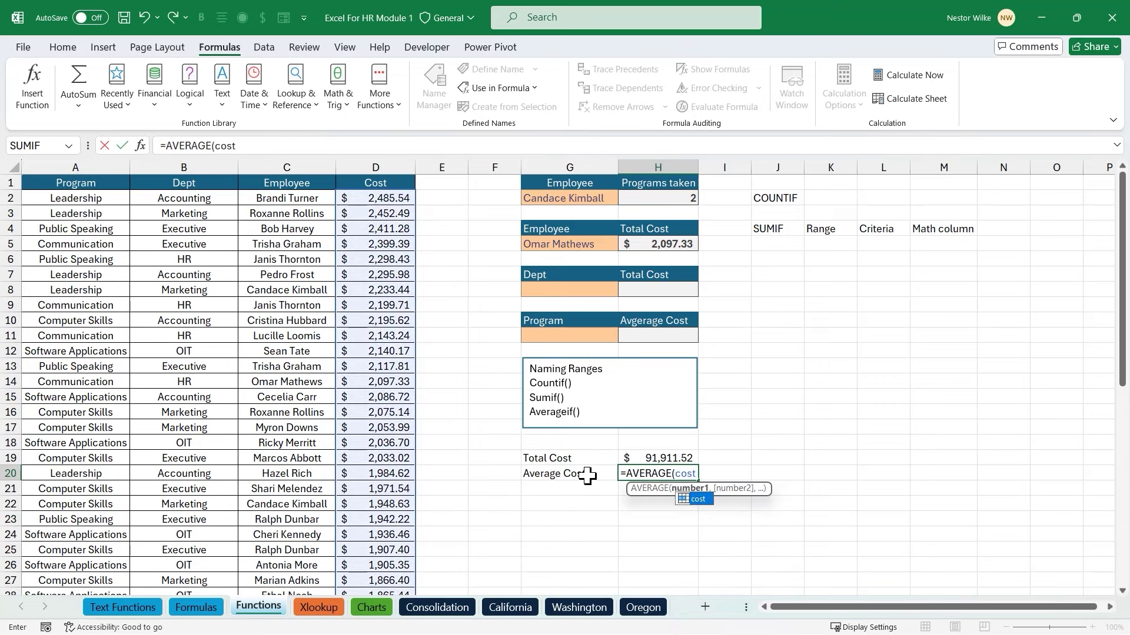
type(")")
key("Return")
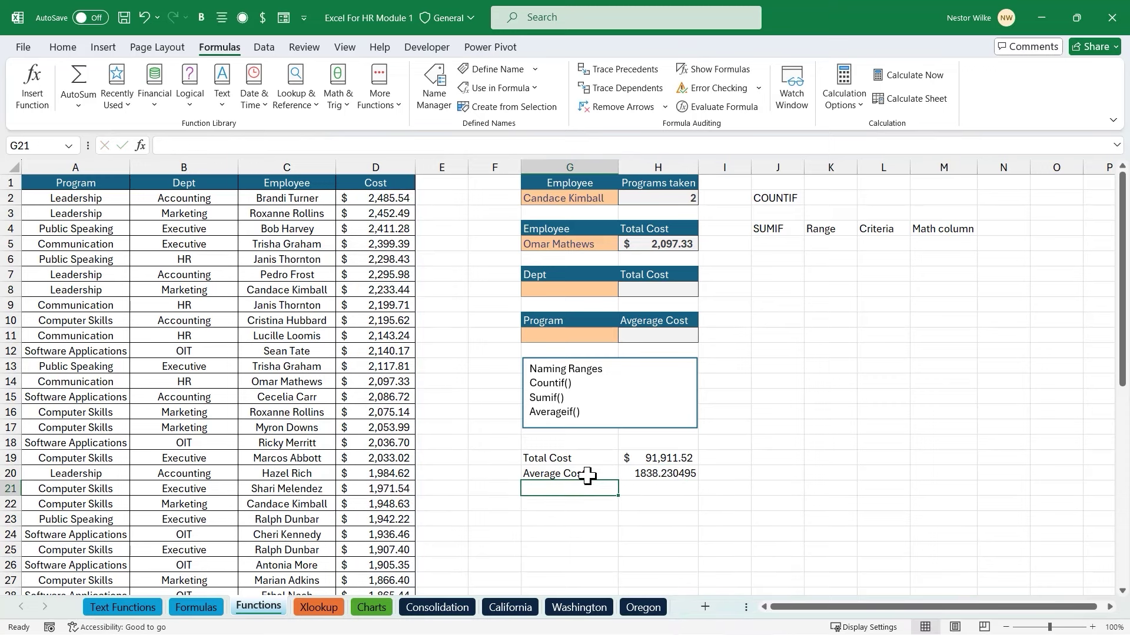
Format H20 as Accounting so it shows $1,838.23.
left_click(659, 474)
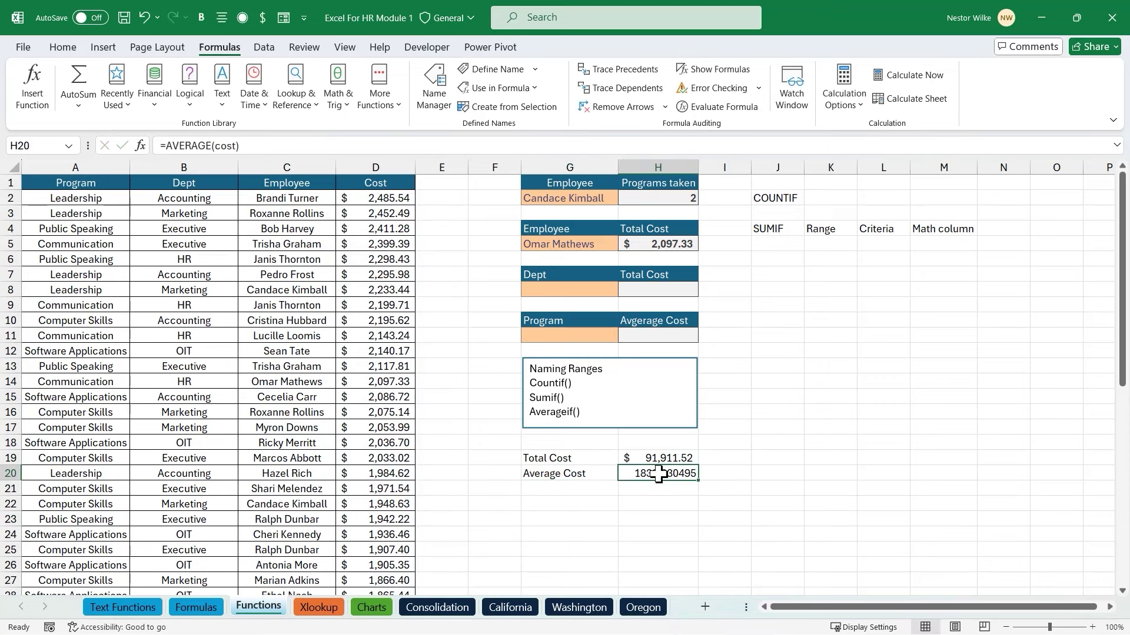
right_click(660, 474)
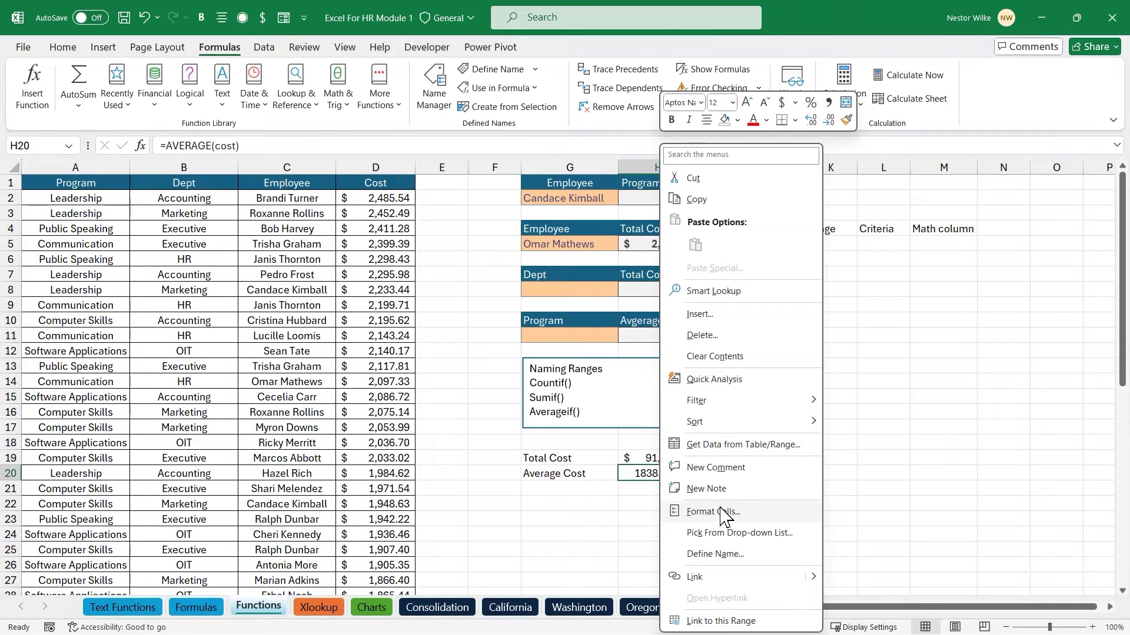
left_click(722, 512)
left_click(312, 212)
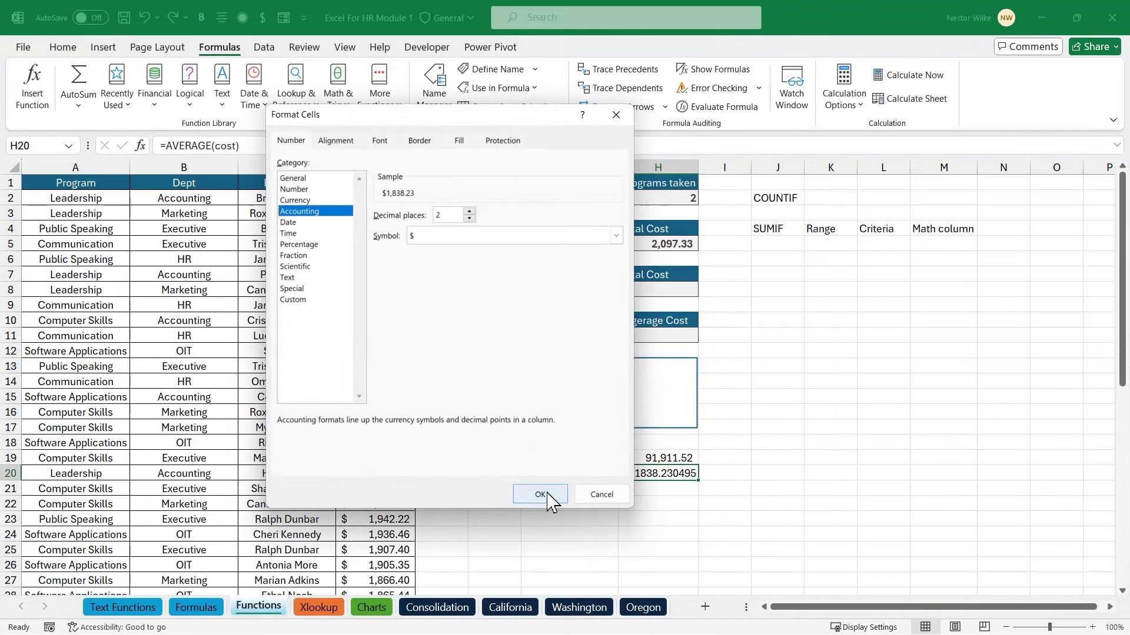
left_click(547, 494)
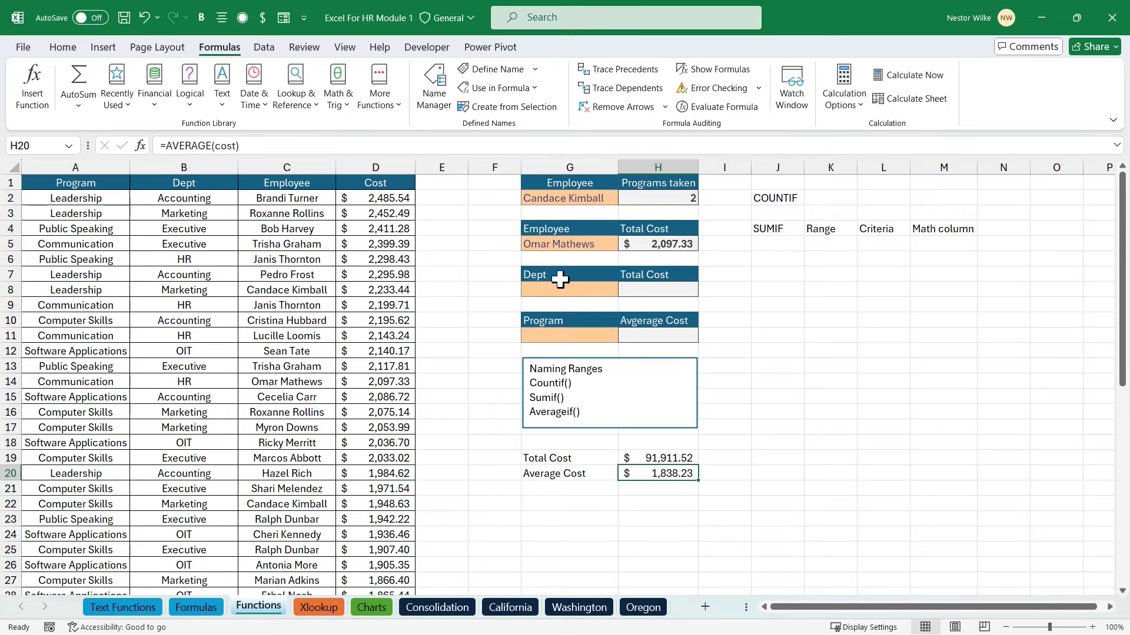
Name the Program column range A2:A51 'program'.
left_click(85, 199)
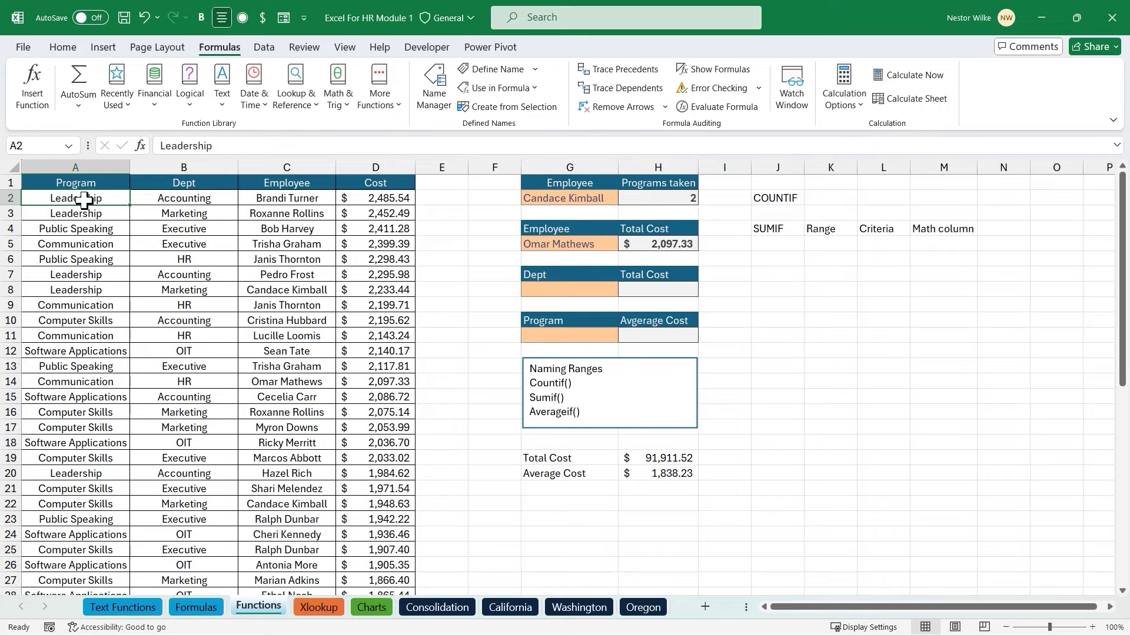
key("ctrl+shift+Down")
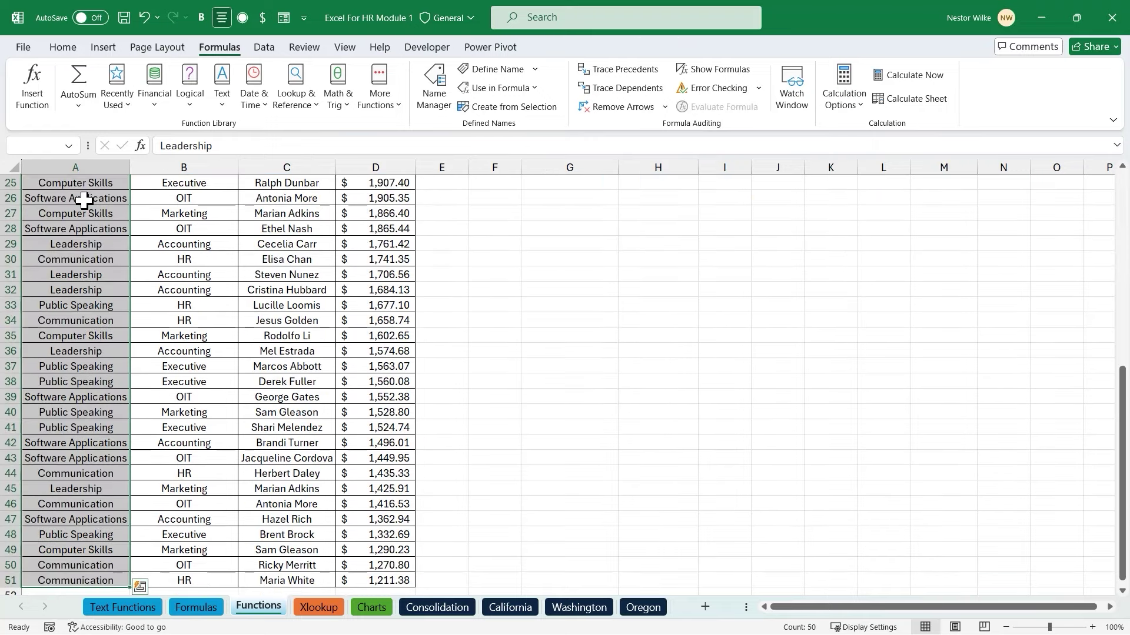
scroll(84, 200, "up", 8)
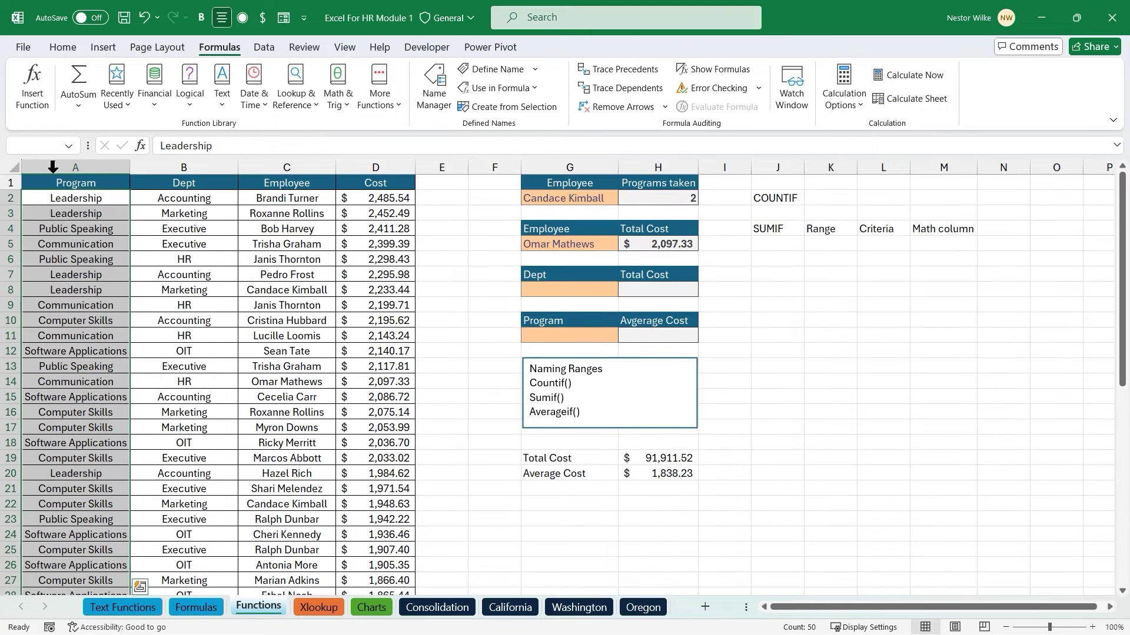
left_click(42, 146)
type("program")
key("Return")
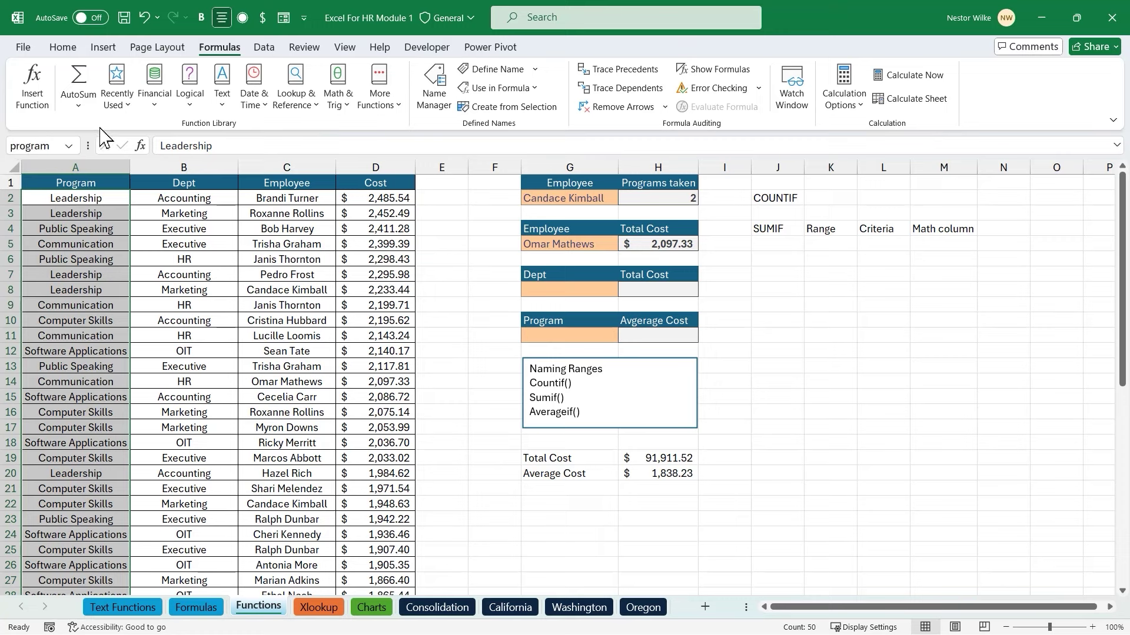
Name the Dept column range B2:B51 'department'.
left_click(187, 201)
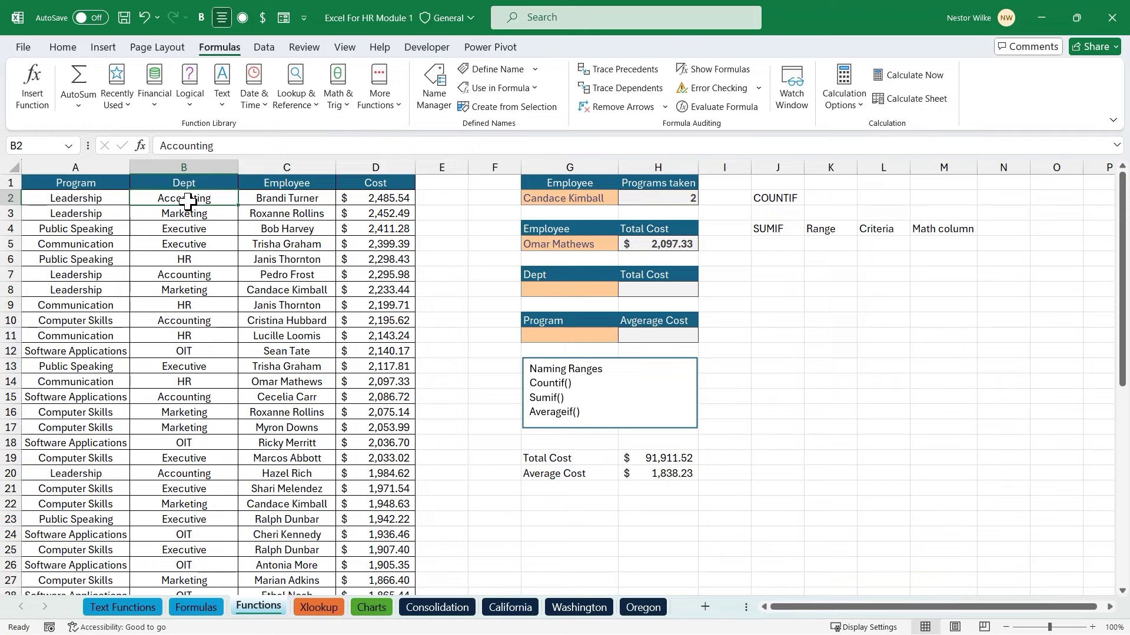
key("ctrl+shift+Down")
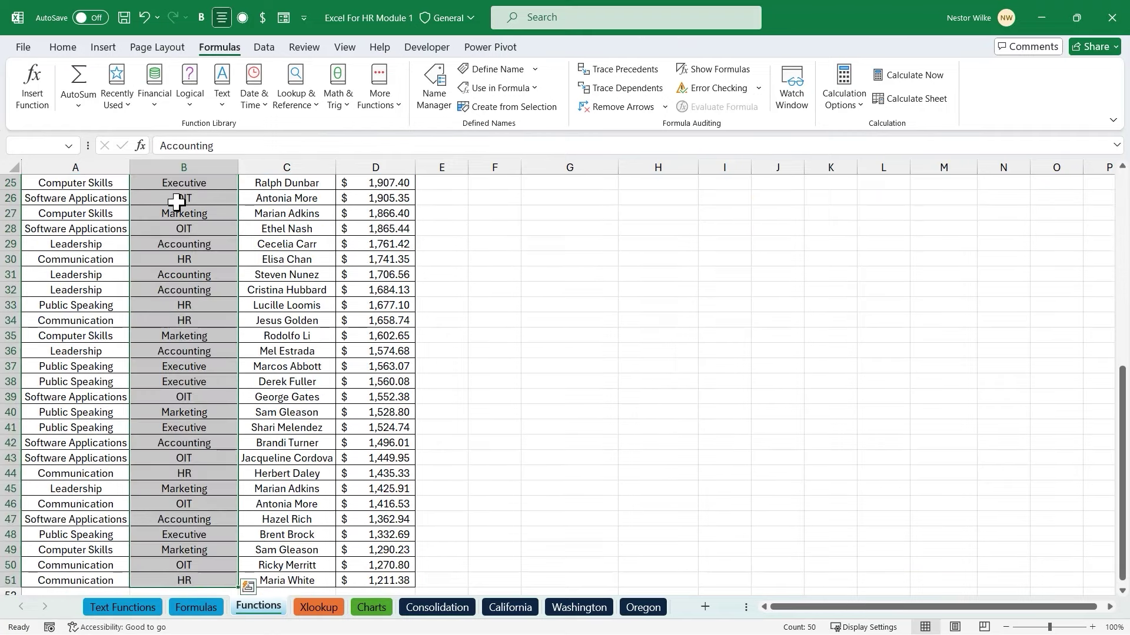
scroll(176, 202, "up", 8)
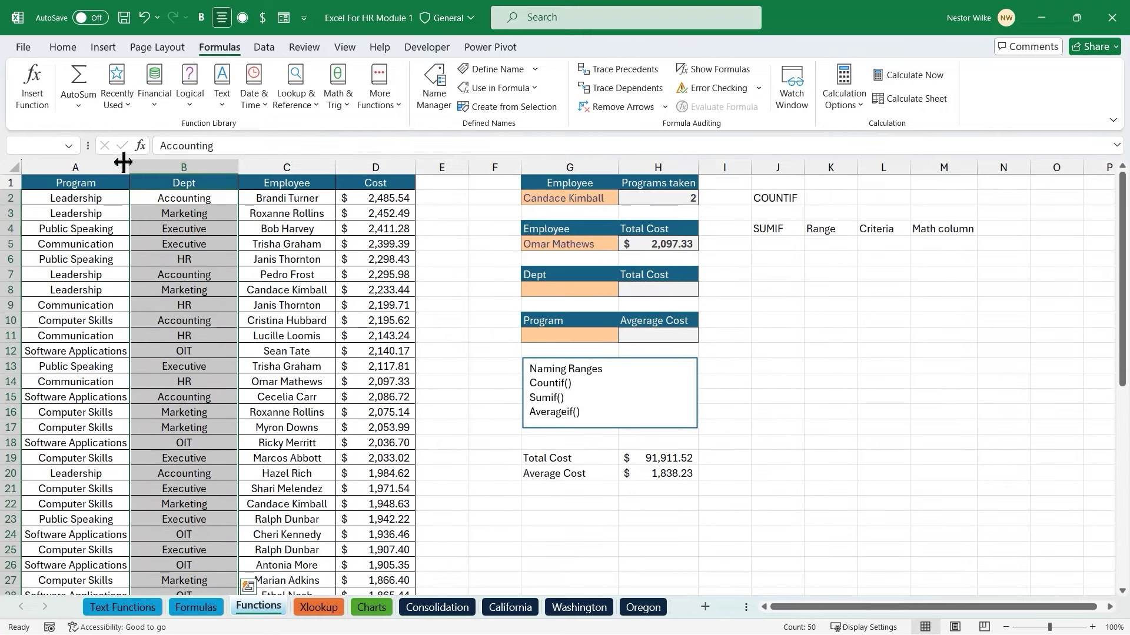
left_click(42, 149)
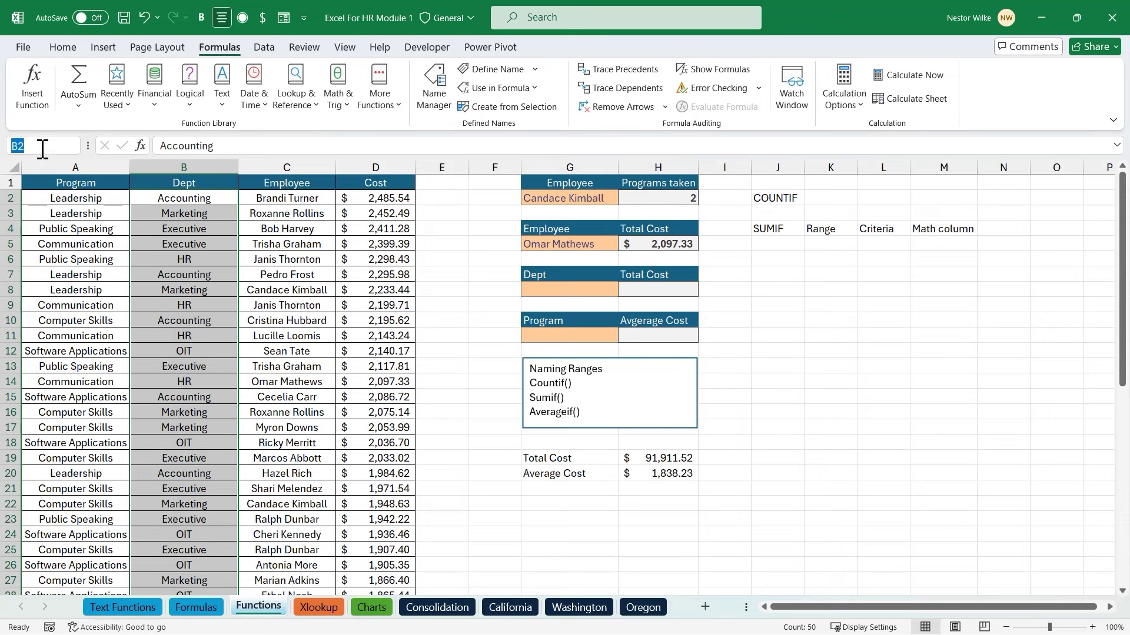
type("d")
type("epartment")
key("Return")
Name the Employee column range C2:C51 'employees'.
left_click(293, 204)
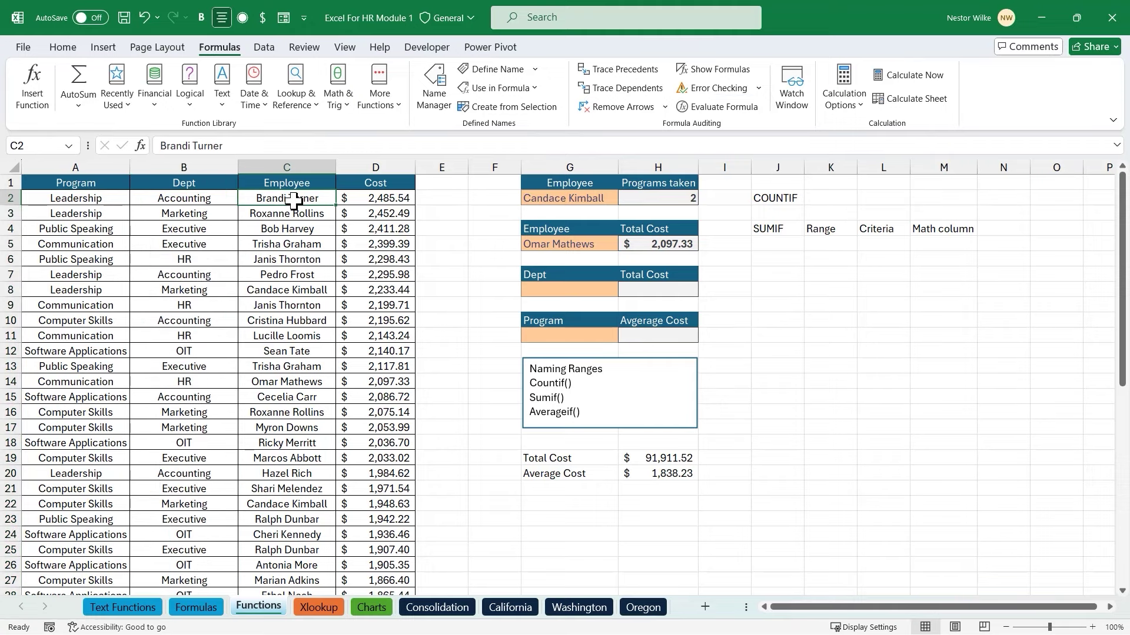
key("ctrl+shift+Down")
scroll(293, 200, "up", 8)
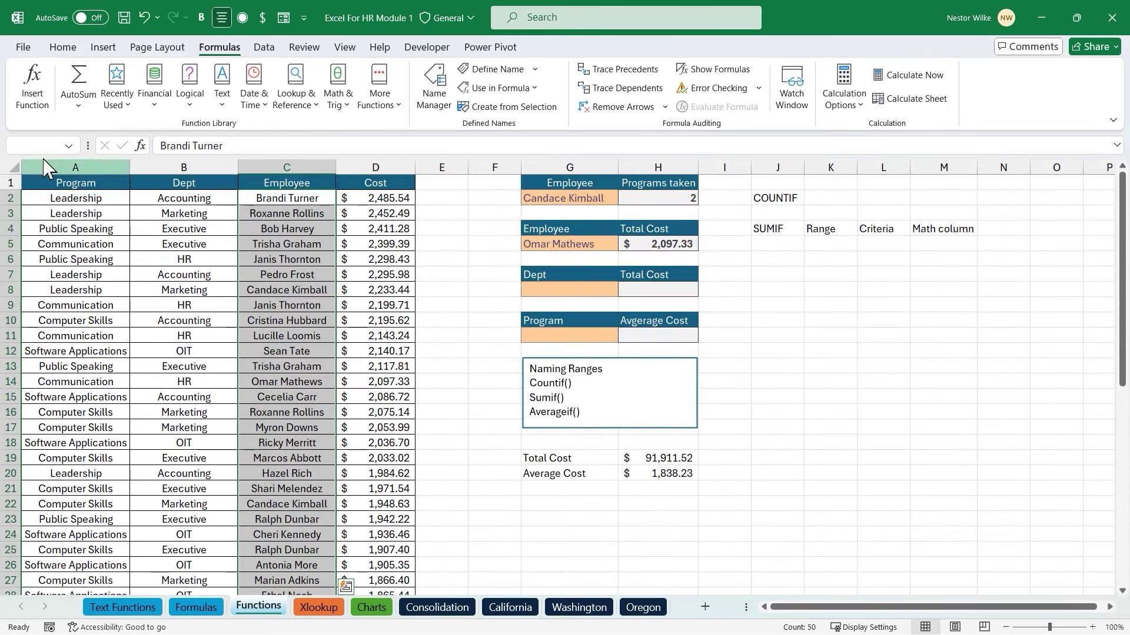
left_click(44, 147)
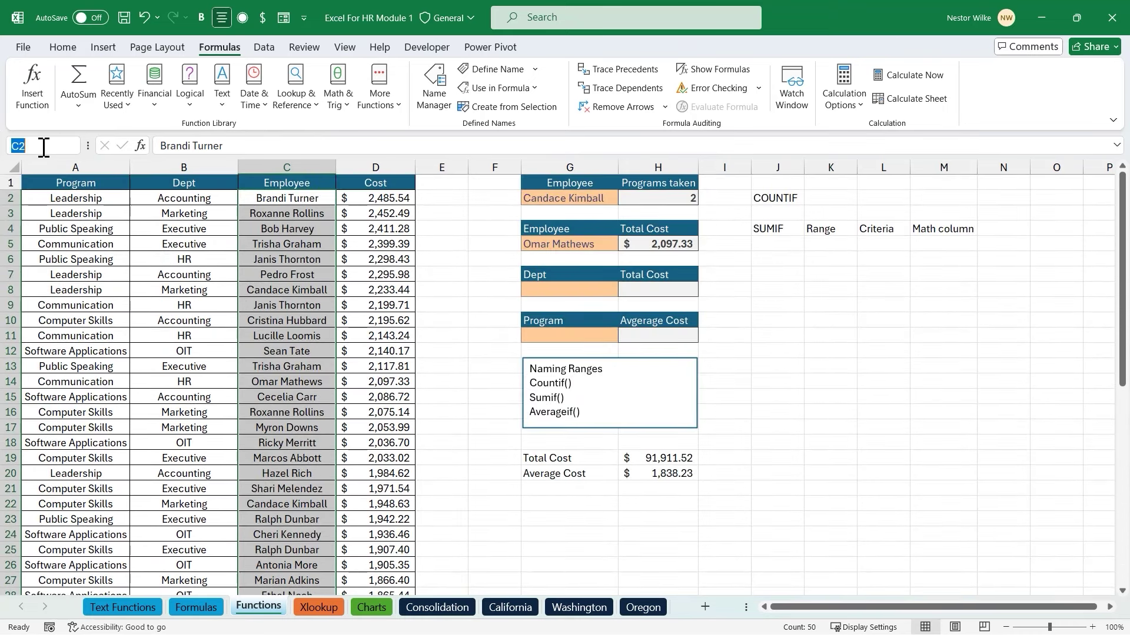
type("employees")
key("Return")
Select the cost, department, employees and program ranges from the Name Box to verify each.
left_click(392, 229)
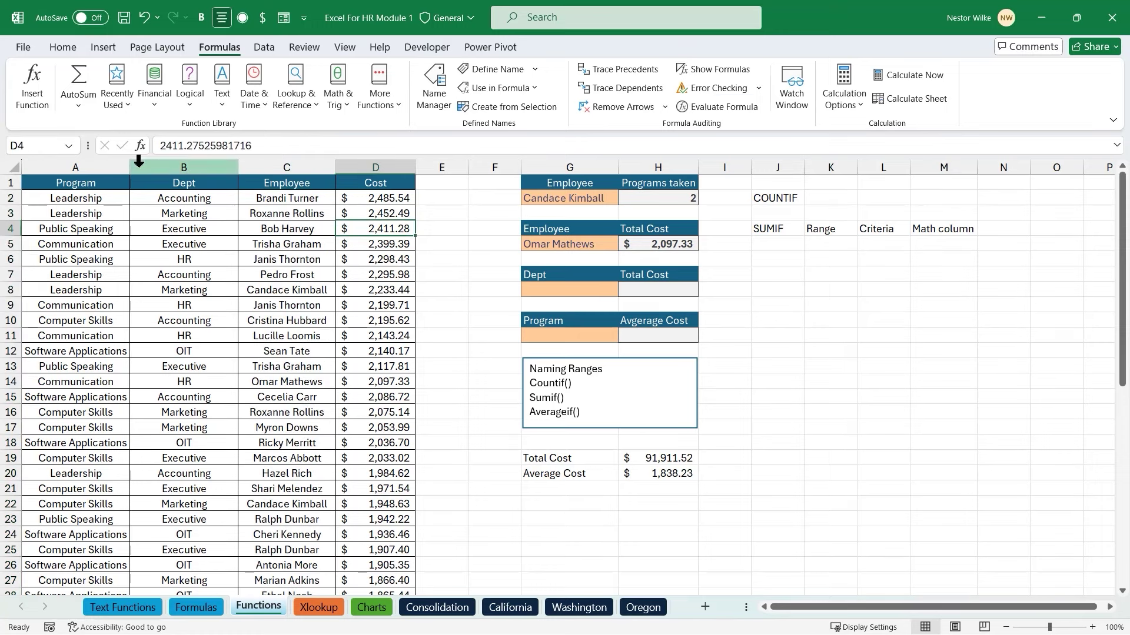
left_click(67, 147)
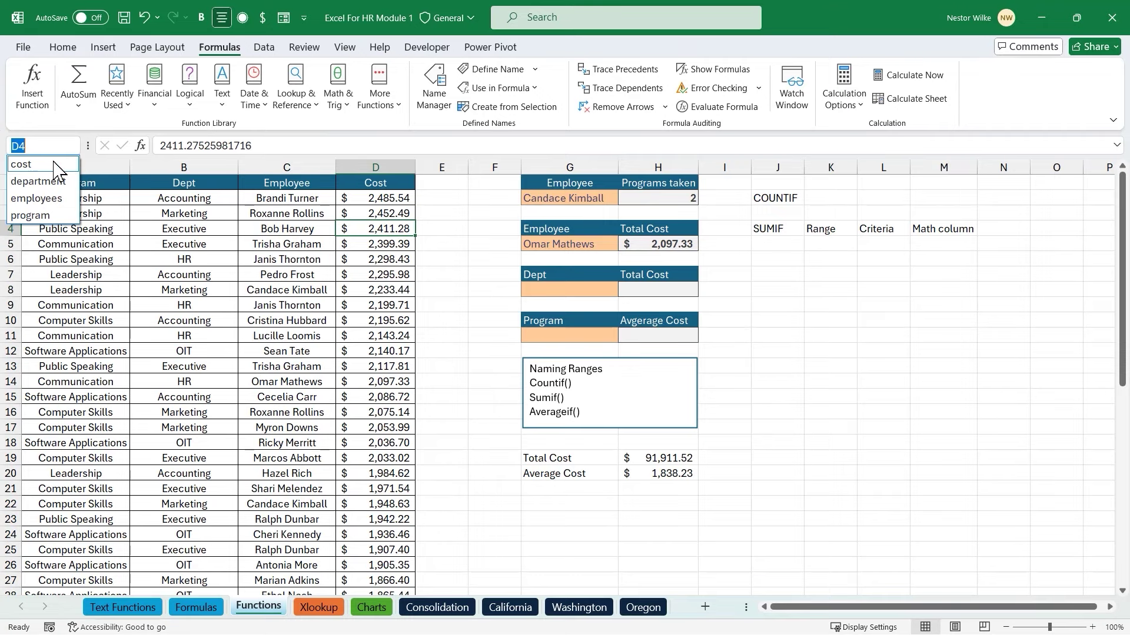
left_click(53, 165)
left_click(72, 146)
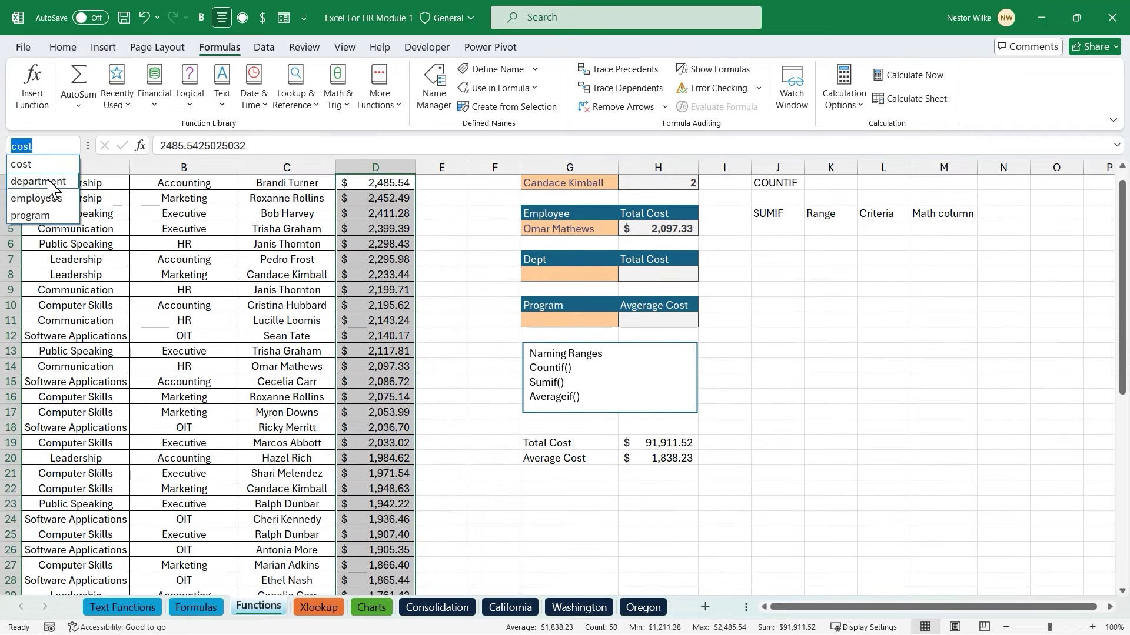
left_click(49, 182)
left_click(69, 148)
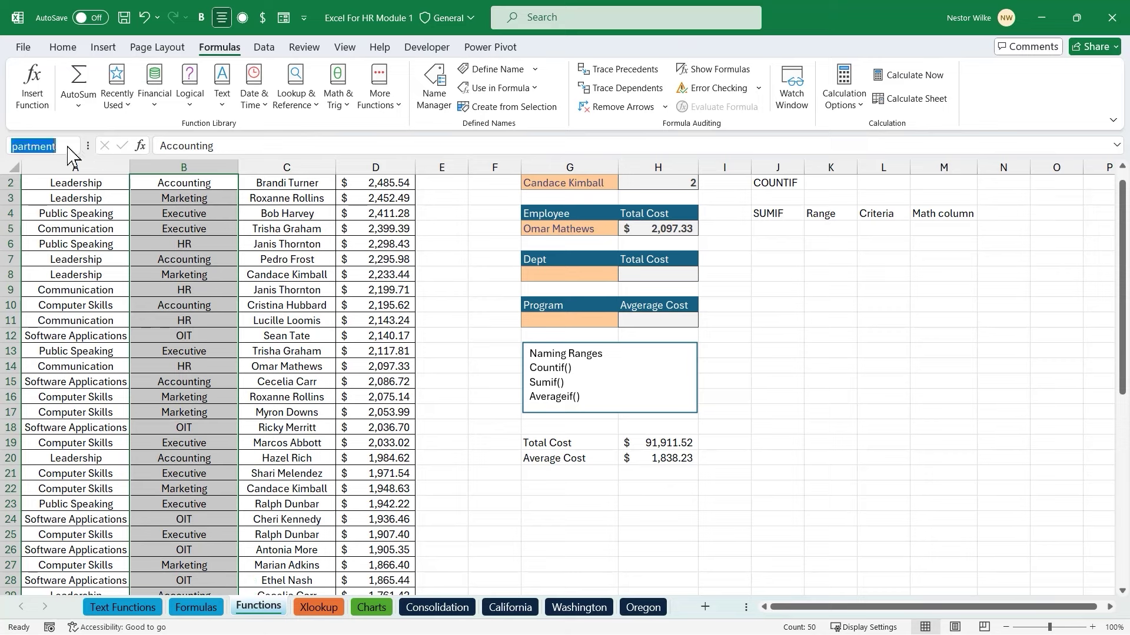
left_click(69, 149)
left_click(59, 198)
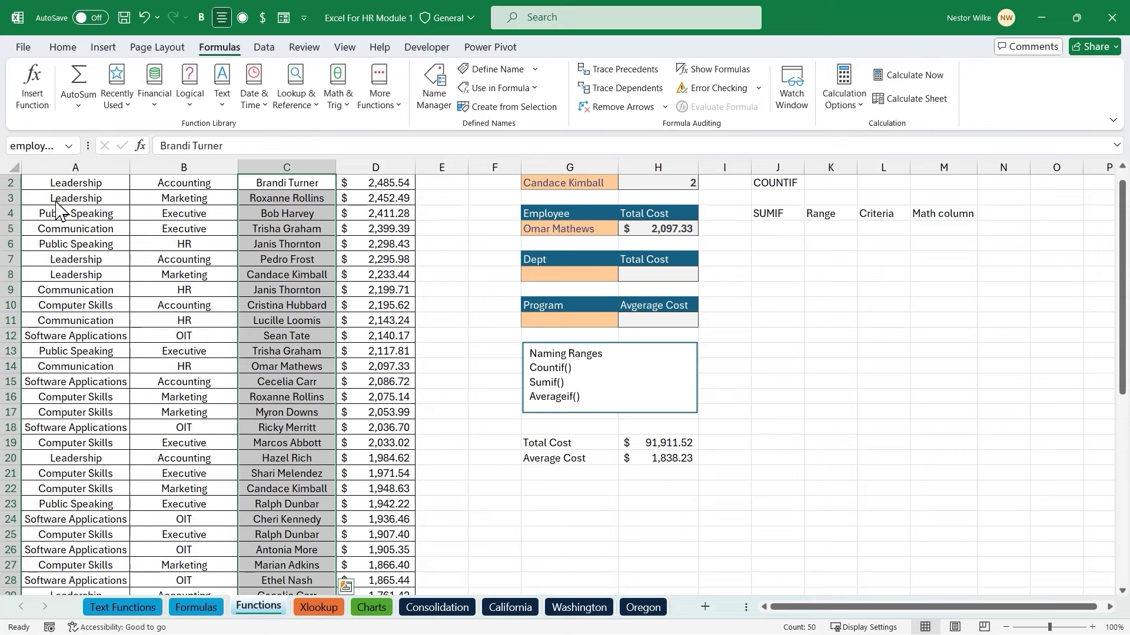
left_click(69, 147)
left_click(38, 200)
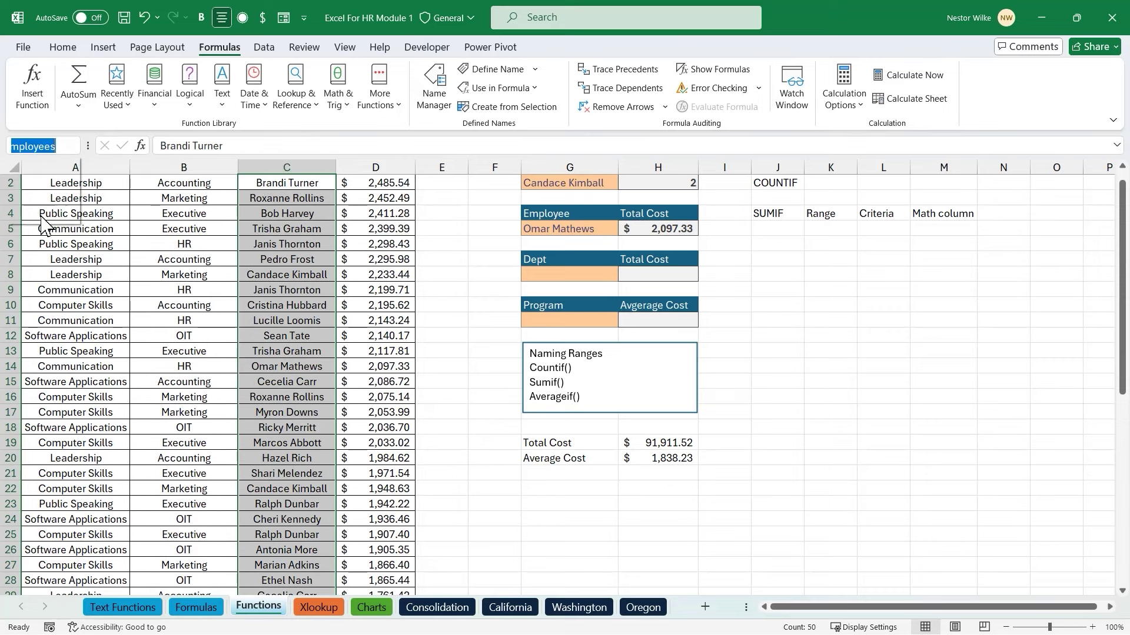
left_click(41, 224)
scroll(236, 272, "up", 1)
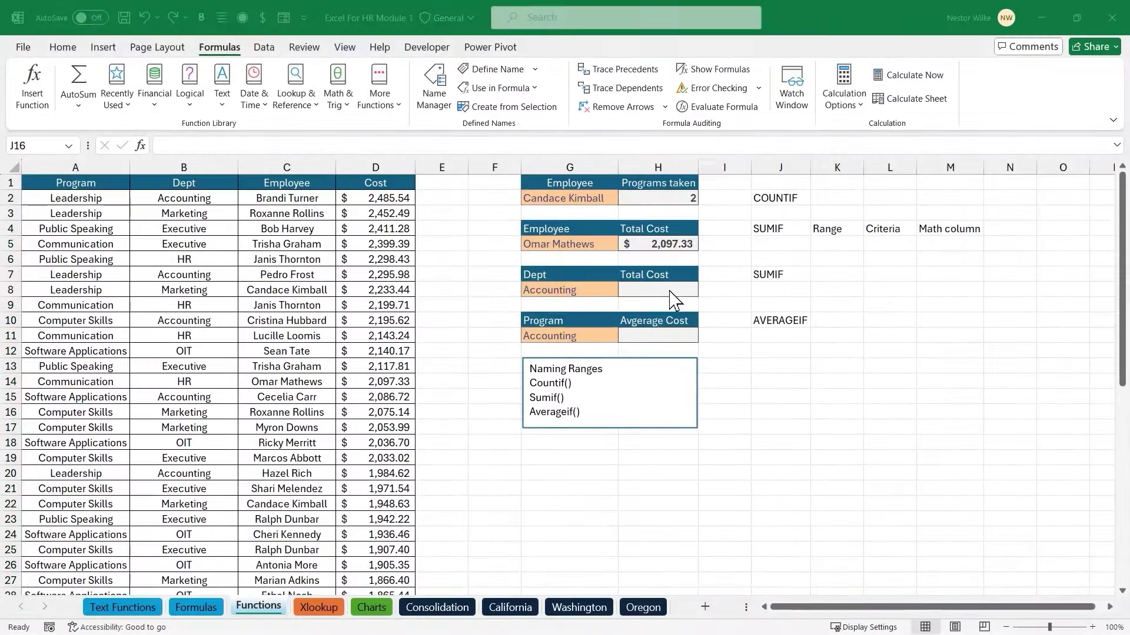
Clear Accounting from the Program entry cell G11.
left_click(647, 288)
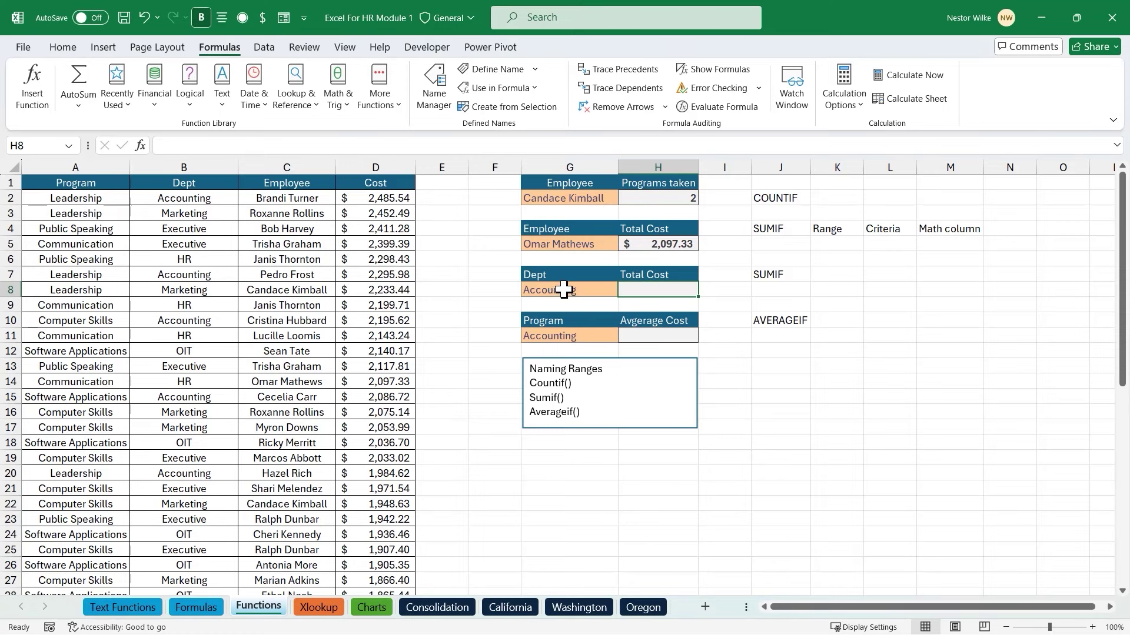
left_click(568, 337)
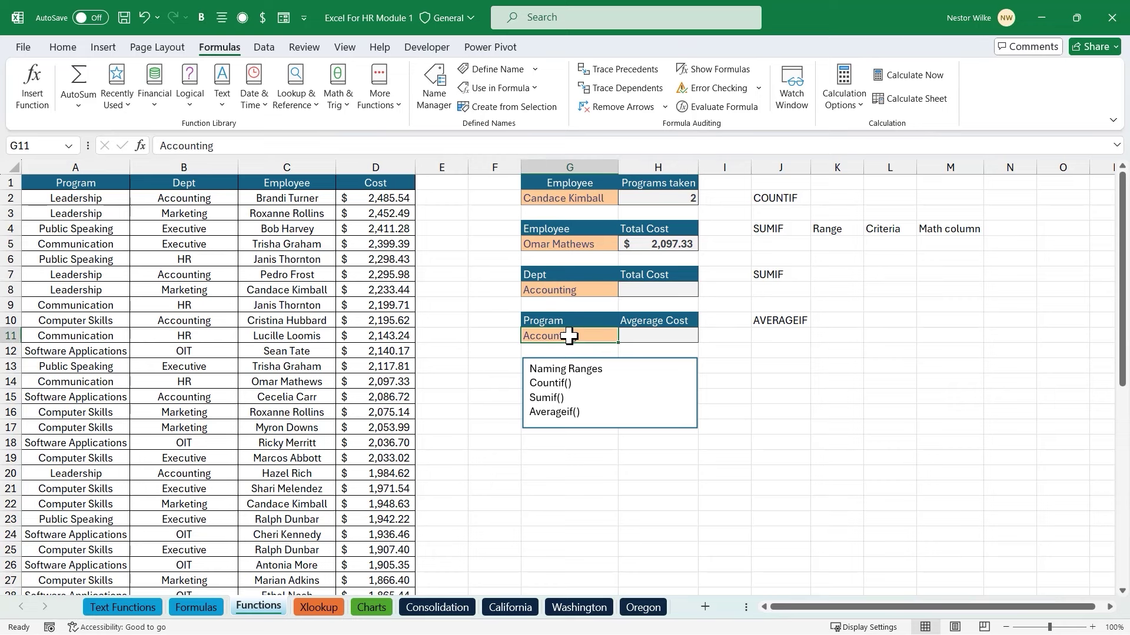
key("Delete")
Correct the misspelled H10 heading to read Average Cost.
left_click(650, 322)
left_click_drag(651, 322, 654, 322)
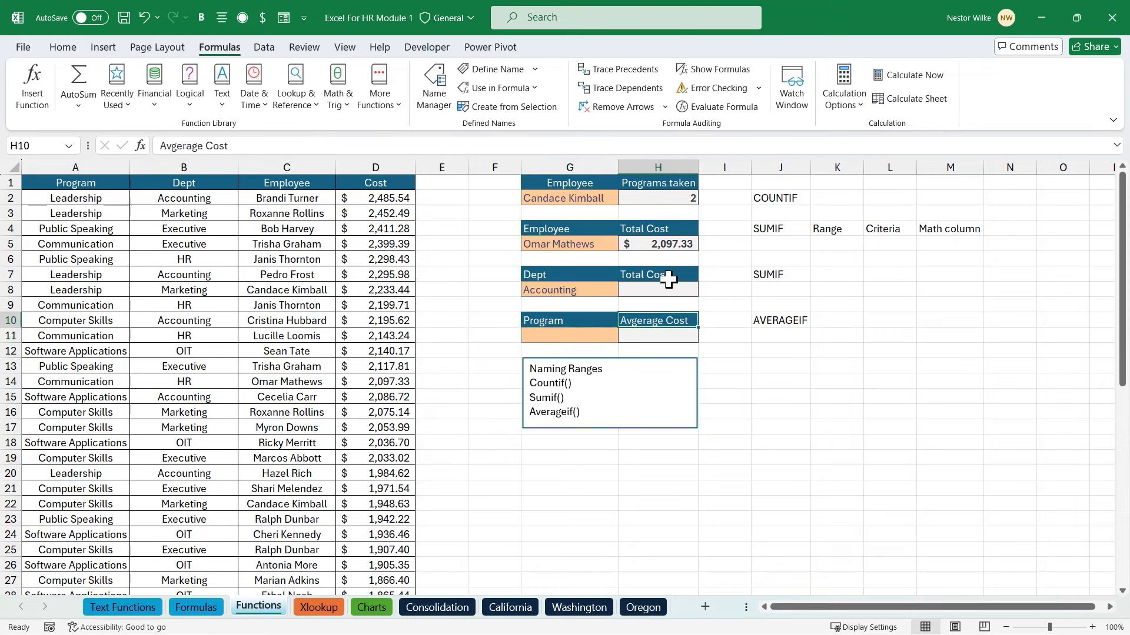
type("Average Co")
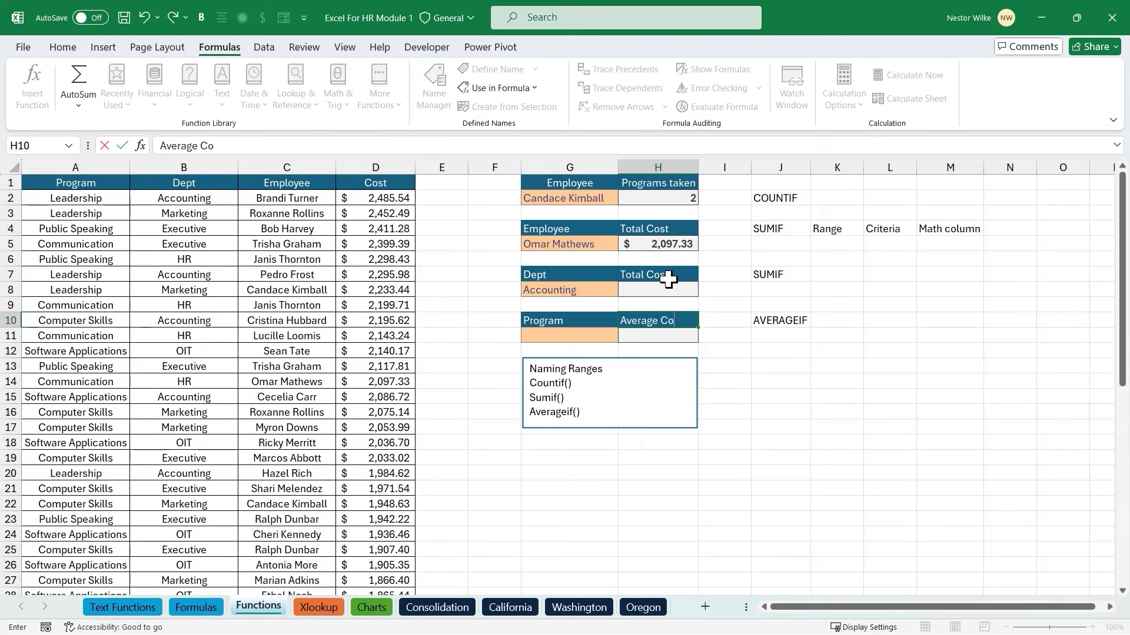
left_click(667, 287)
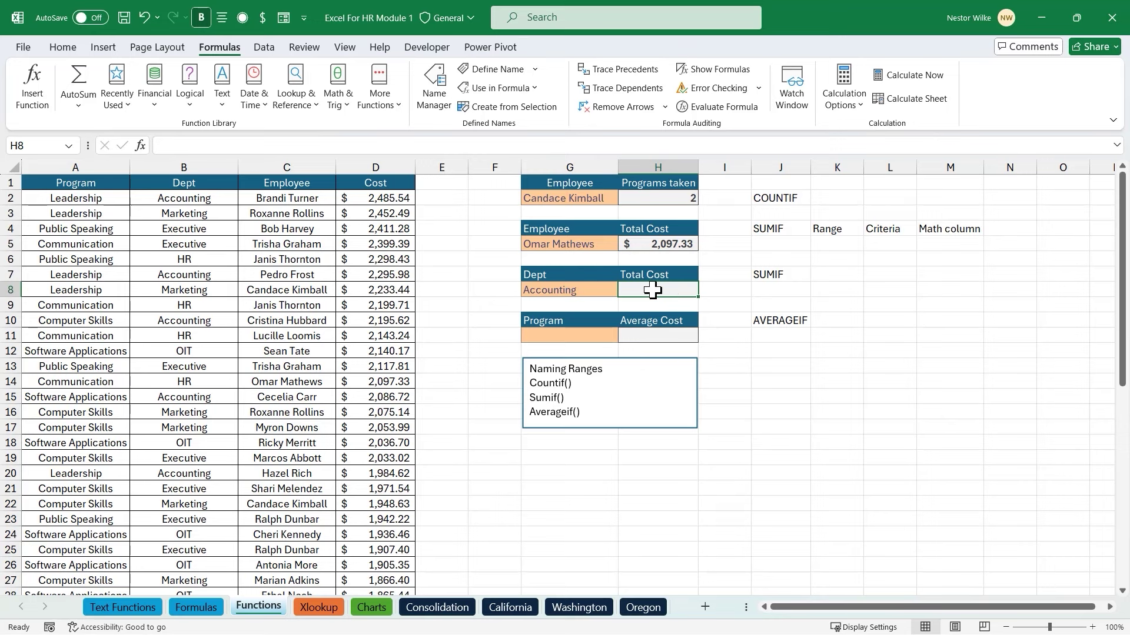
left_click(32, 86)
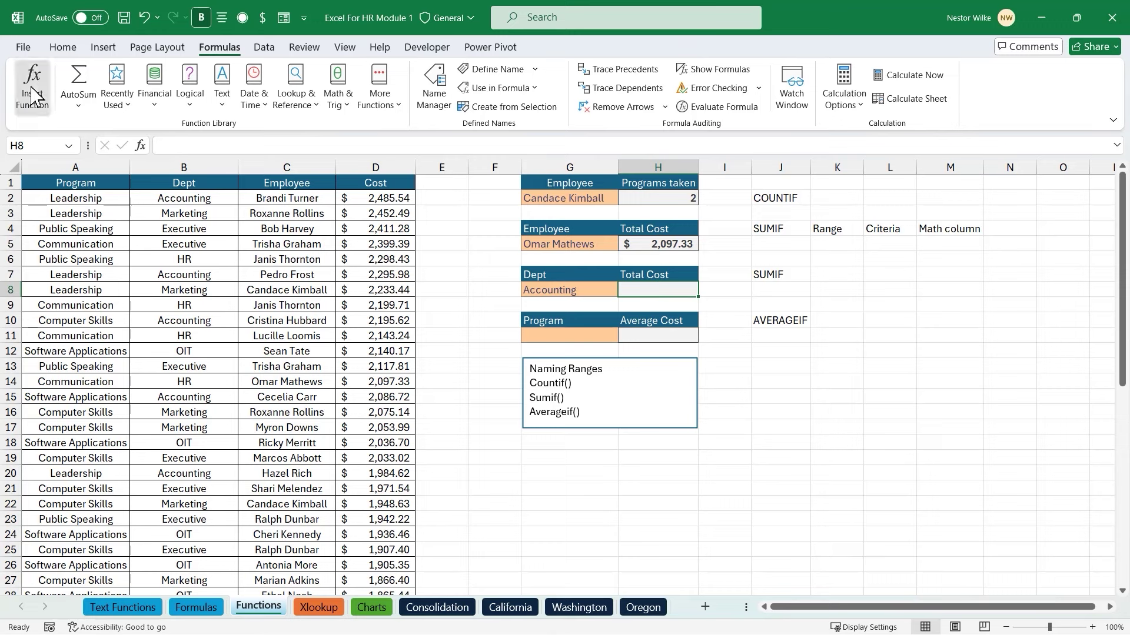
Enter =SUMIF(department,G8,cost) in H8, returning $20,634.23 for Accounting.
left_click(596, 447)
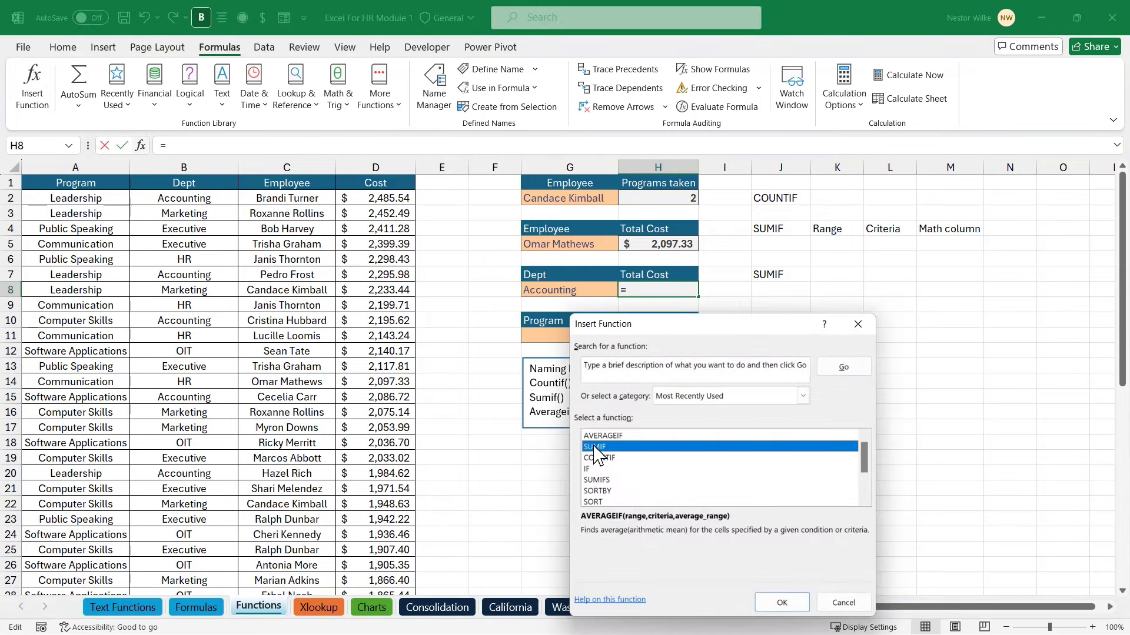
left_click(786, 604)
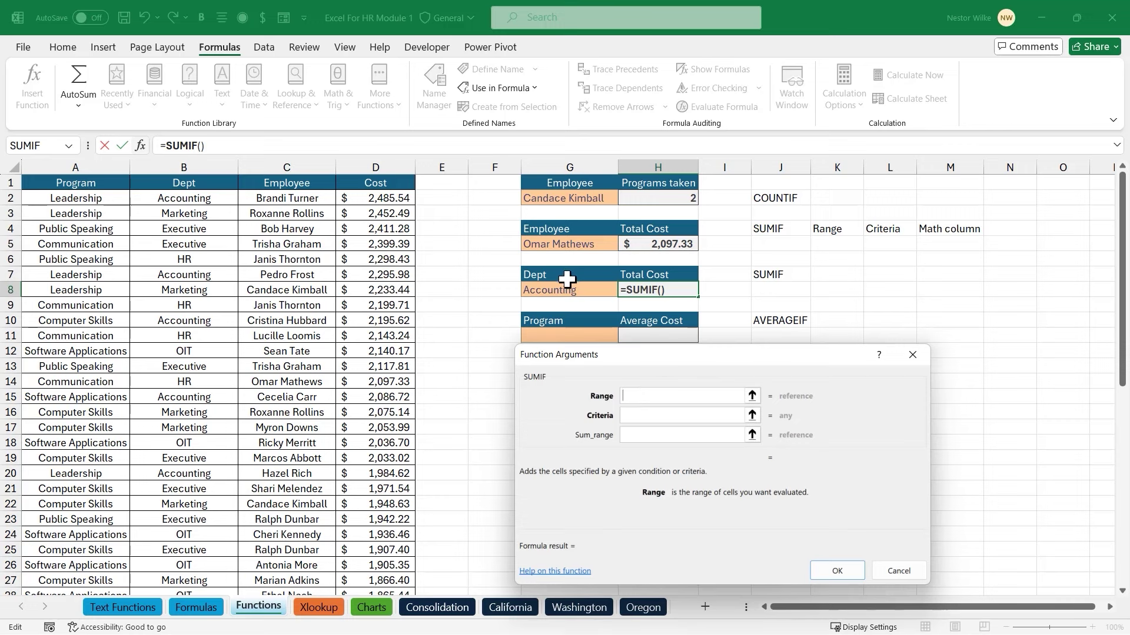
type("department")
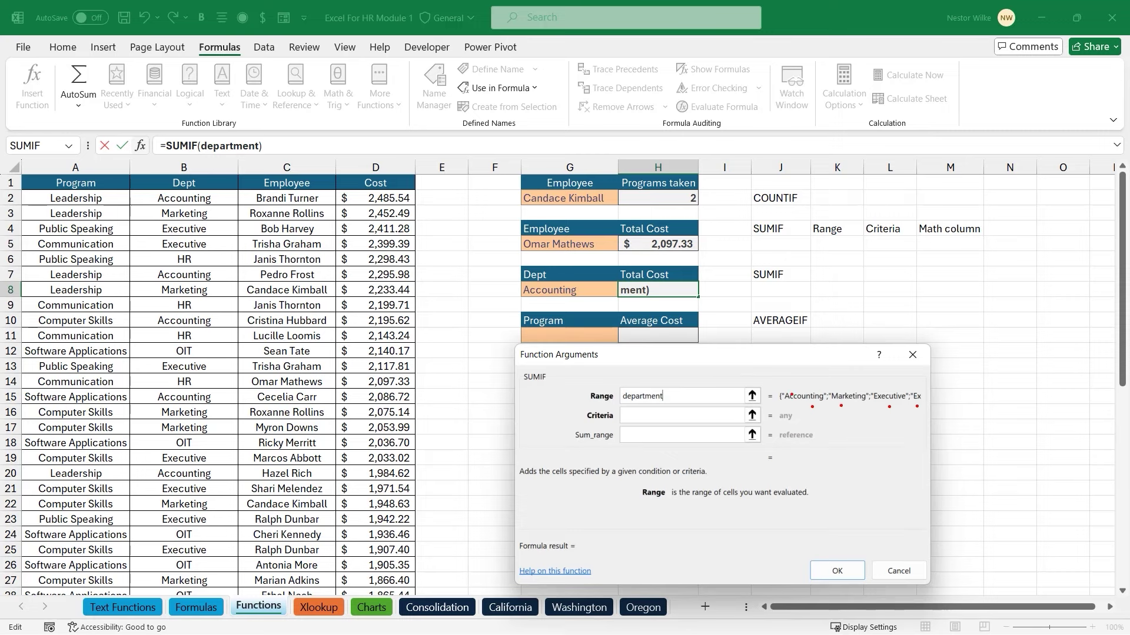
scroll(11, 382, "down", 1)
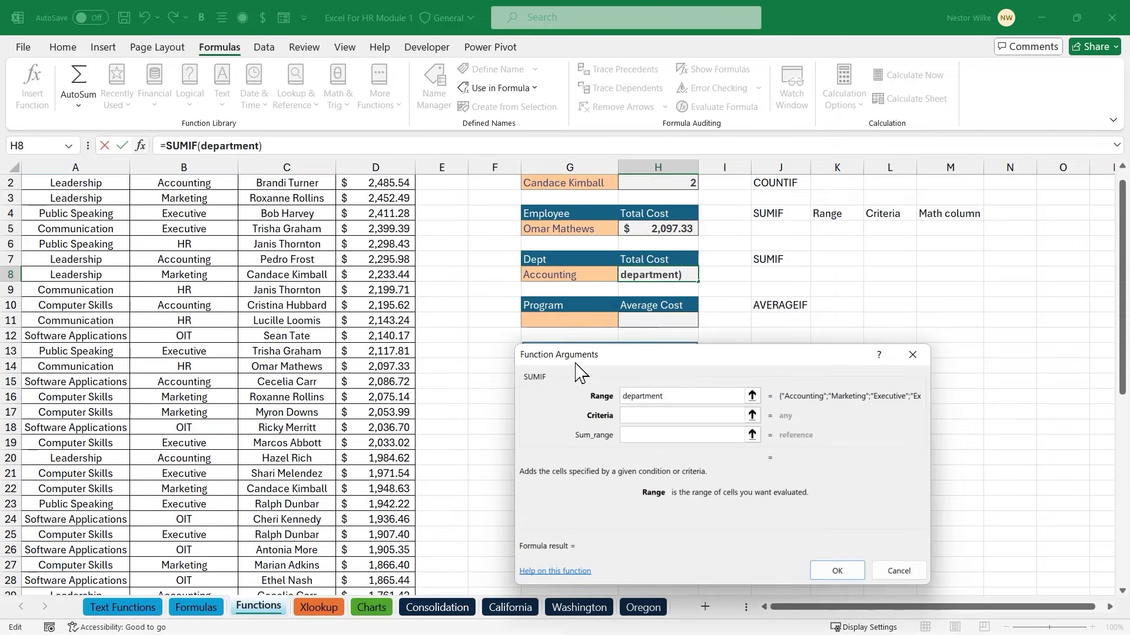
left_click(664, 420)
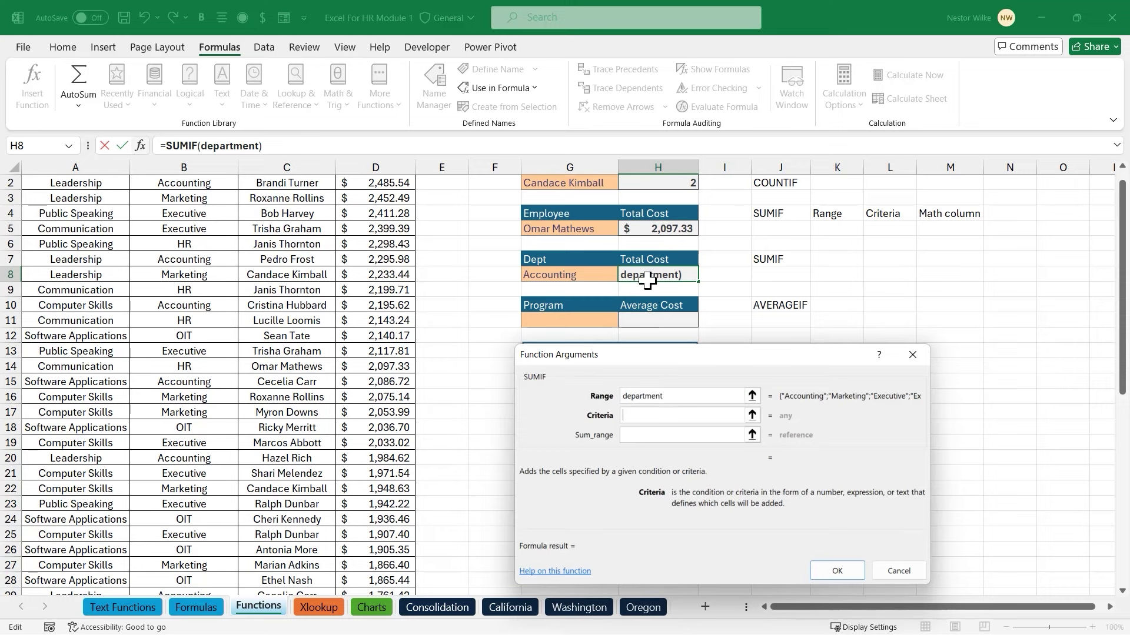
left_click(575, 274)
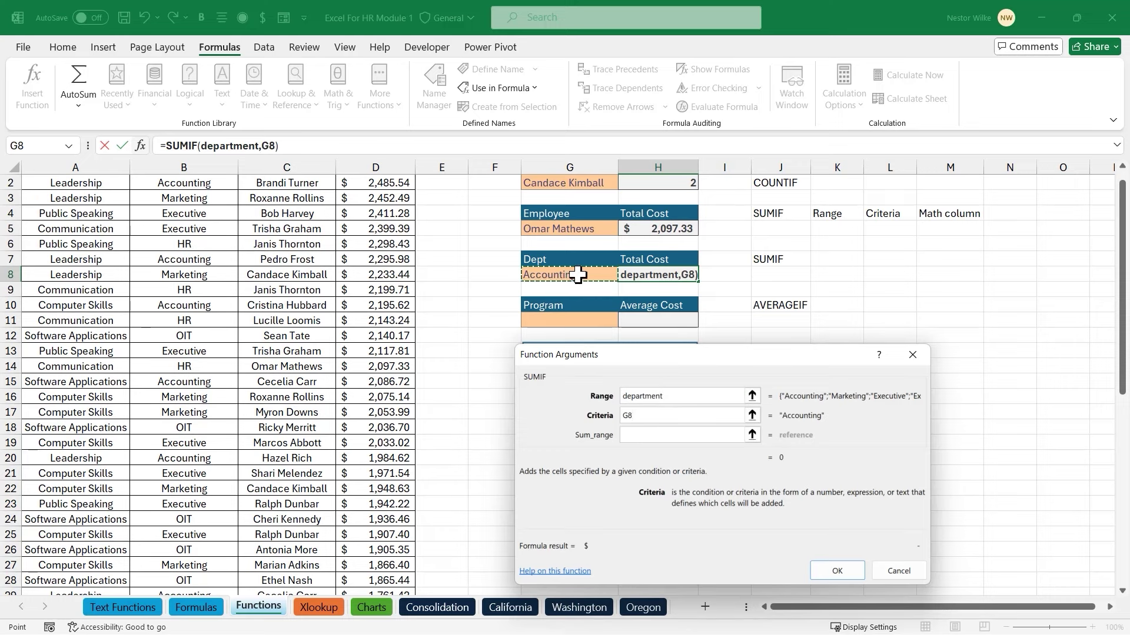
left_click(696, 434)
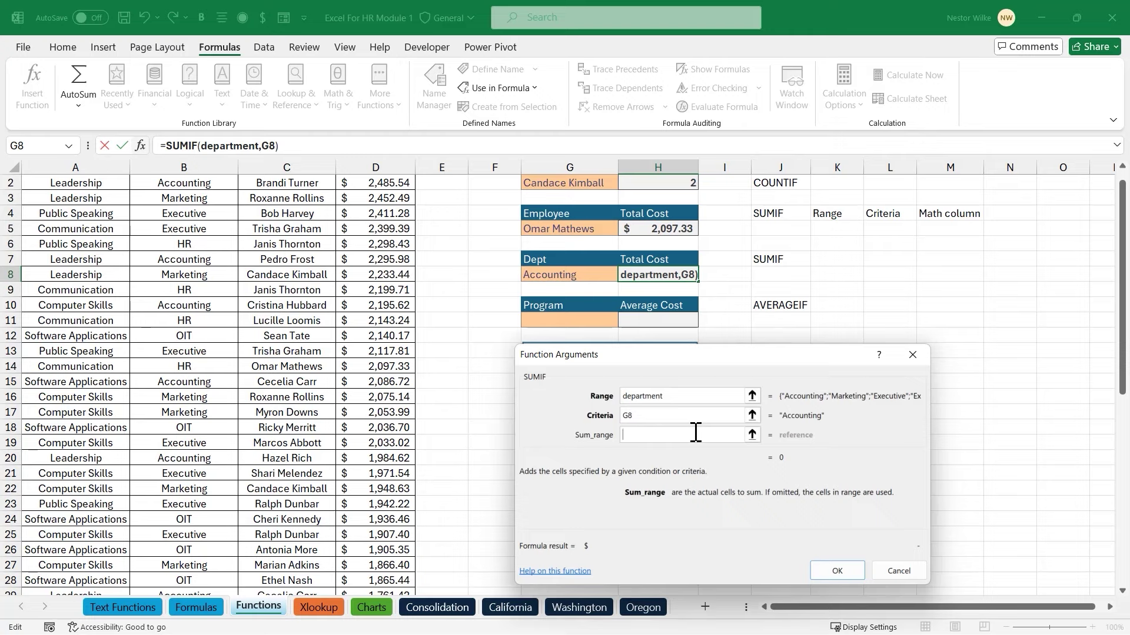
scroll(438, 333, "up", 1)
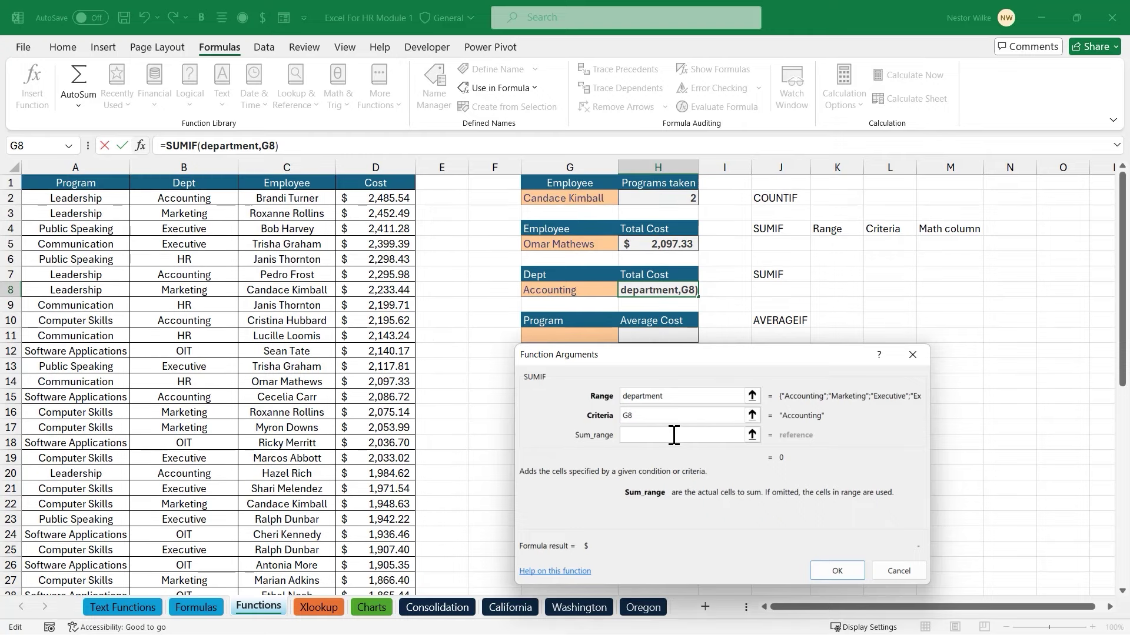
type("cost")
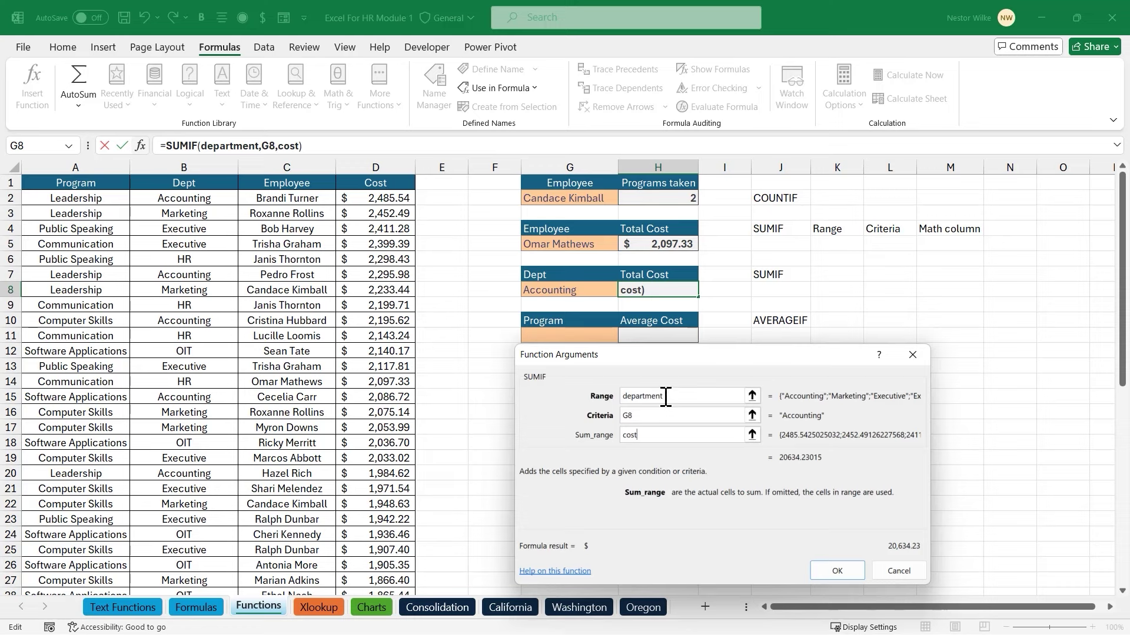
left_click_drag(882, 535, 928, 558)
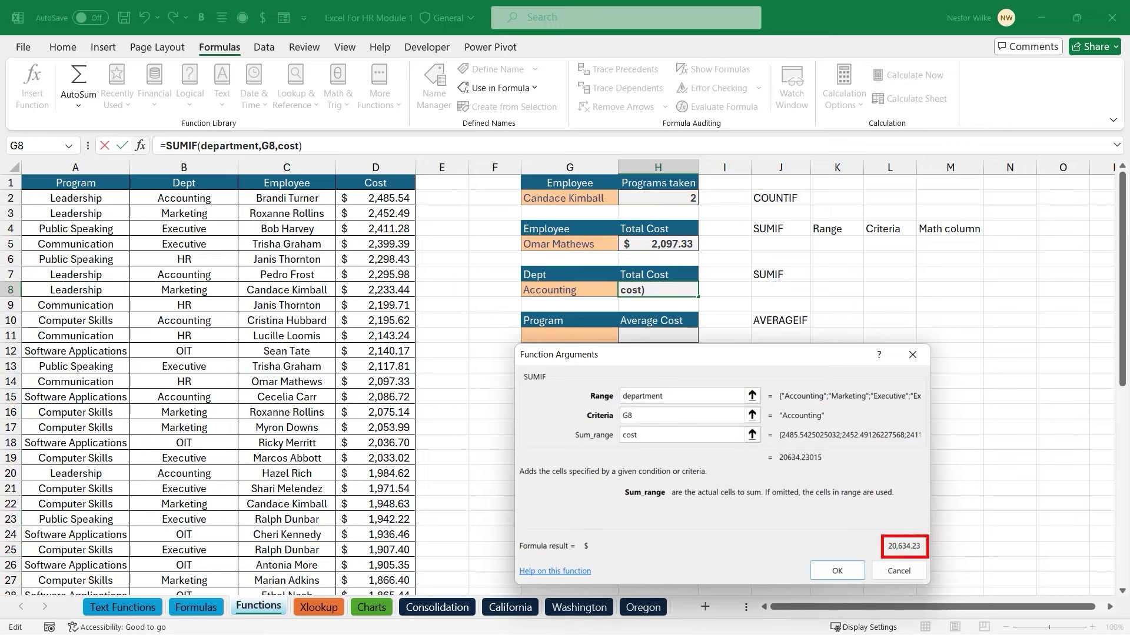
scroll(41, 555, "down", 1)
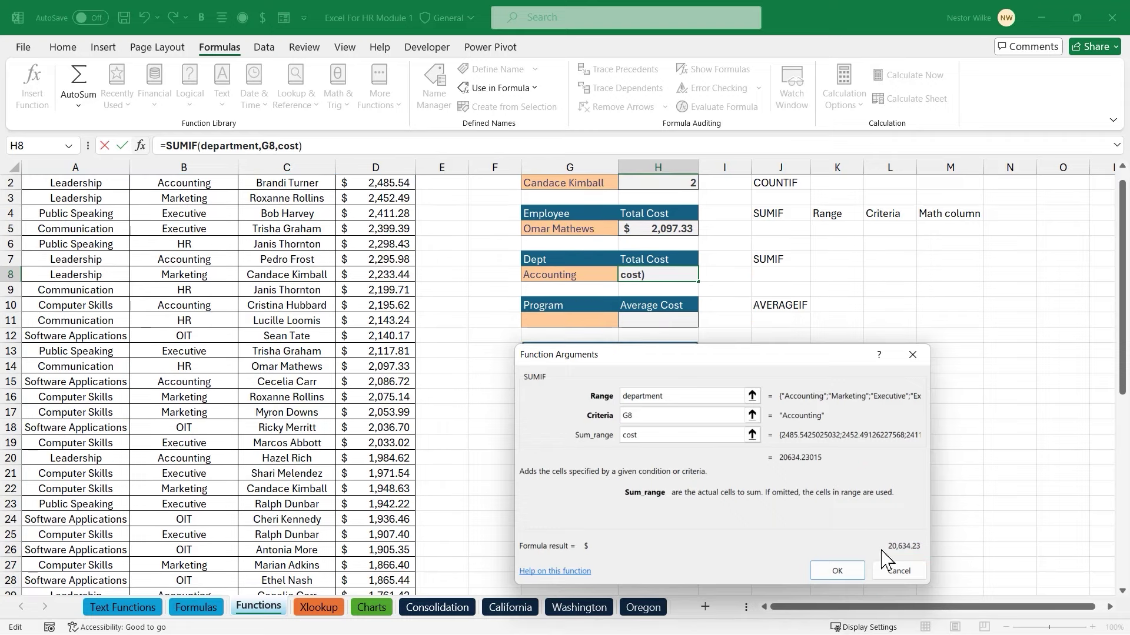
left_click(836, 569)
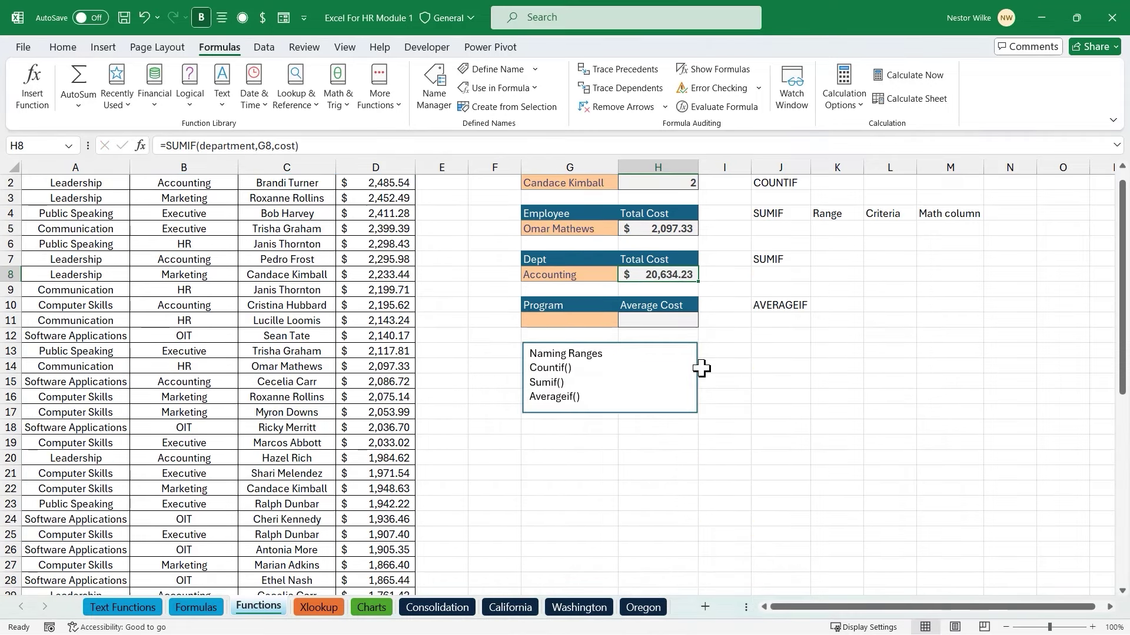
Change the Dept entry in G8 to HR, updating Total Cost to $16,462.61.
scroll(703, 335, "up", 1)
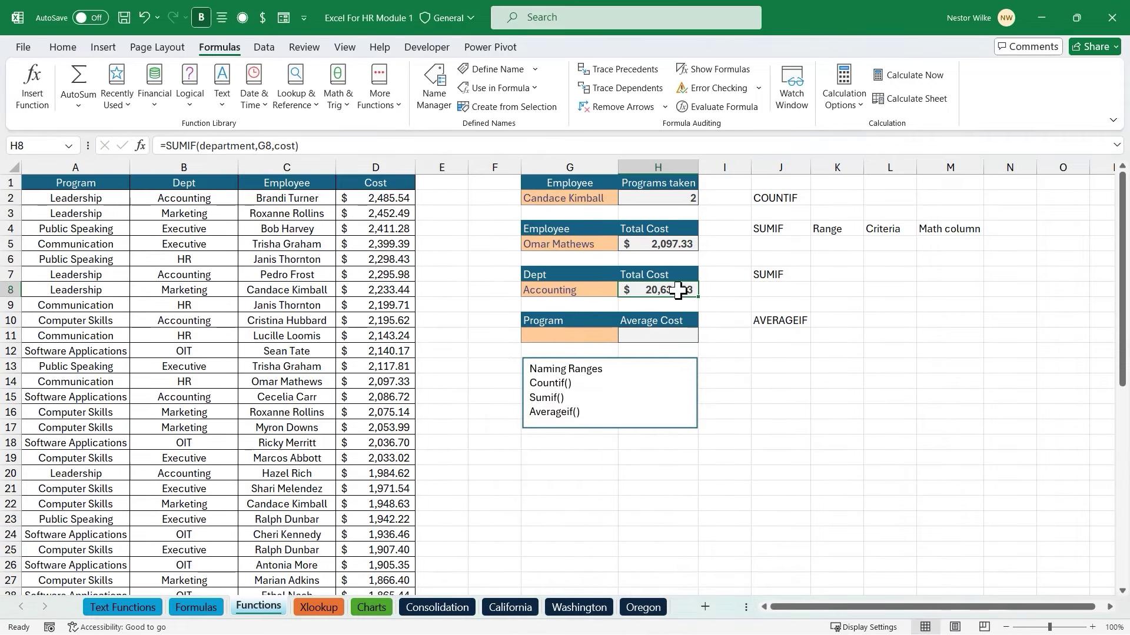
left_click(571, 289)
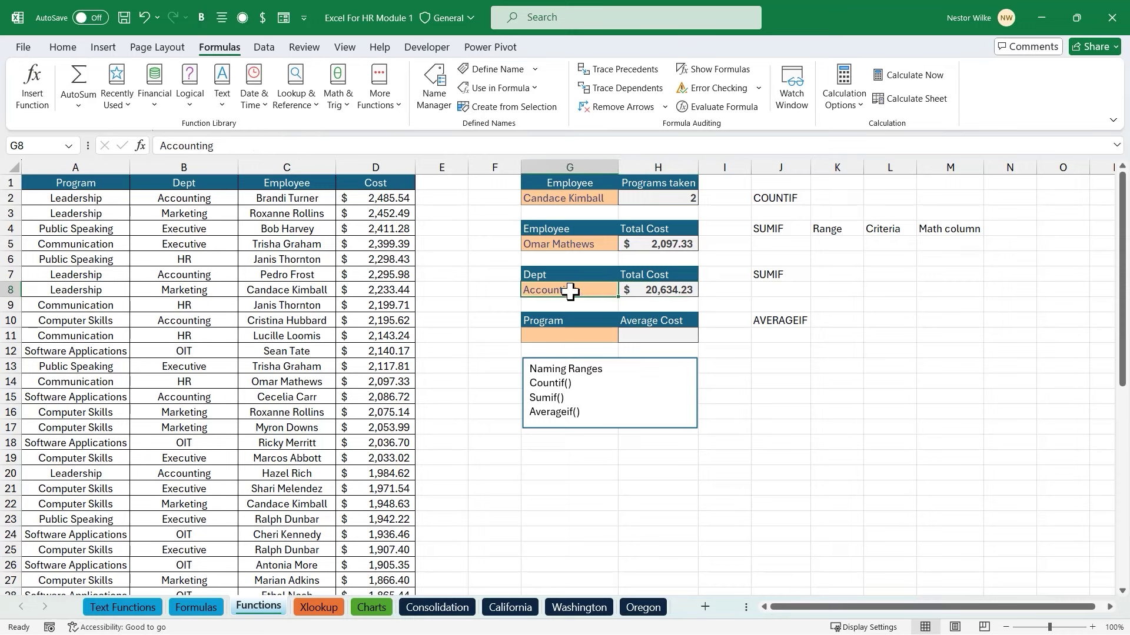
type("HR")
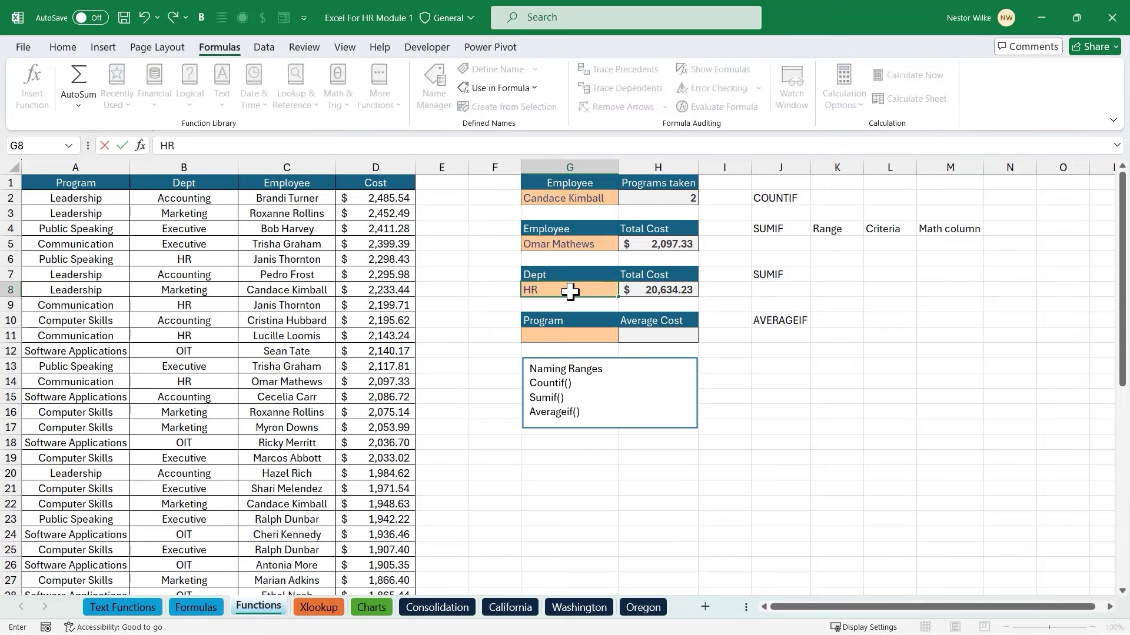
key("Return")
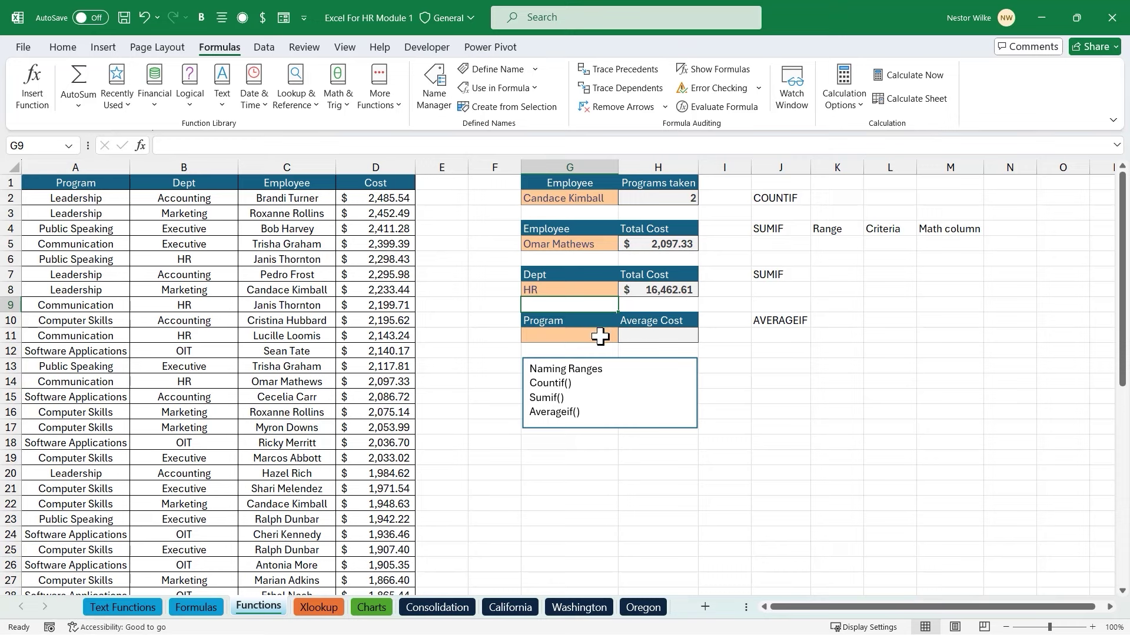
Enter Leadership as the program in cell G11.
left_click(591, 335)
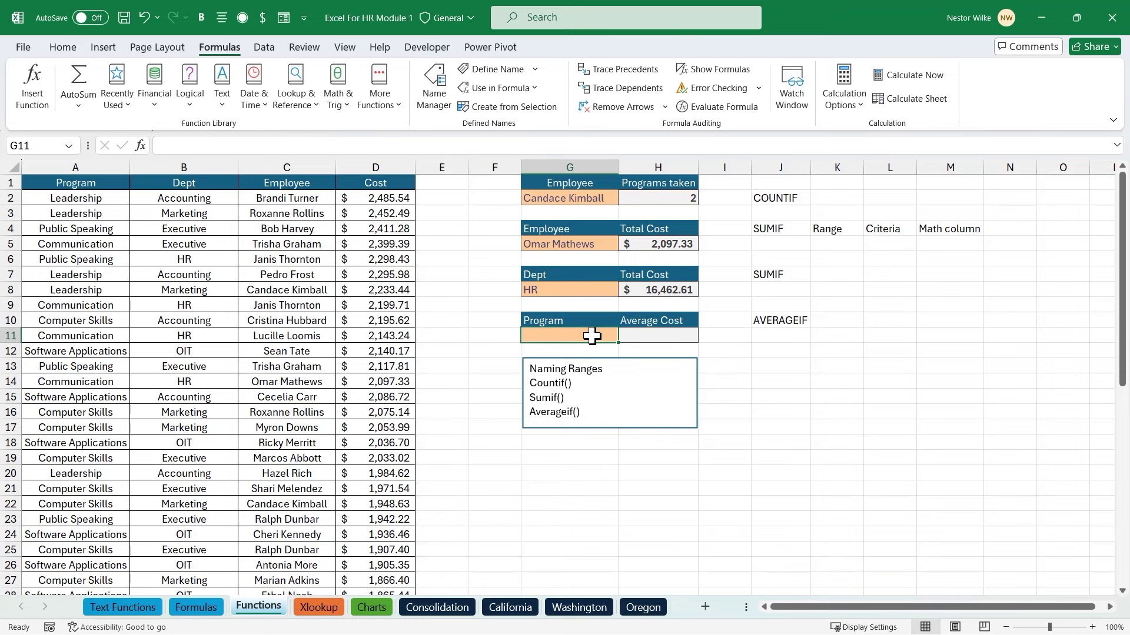
type("Leadership")
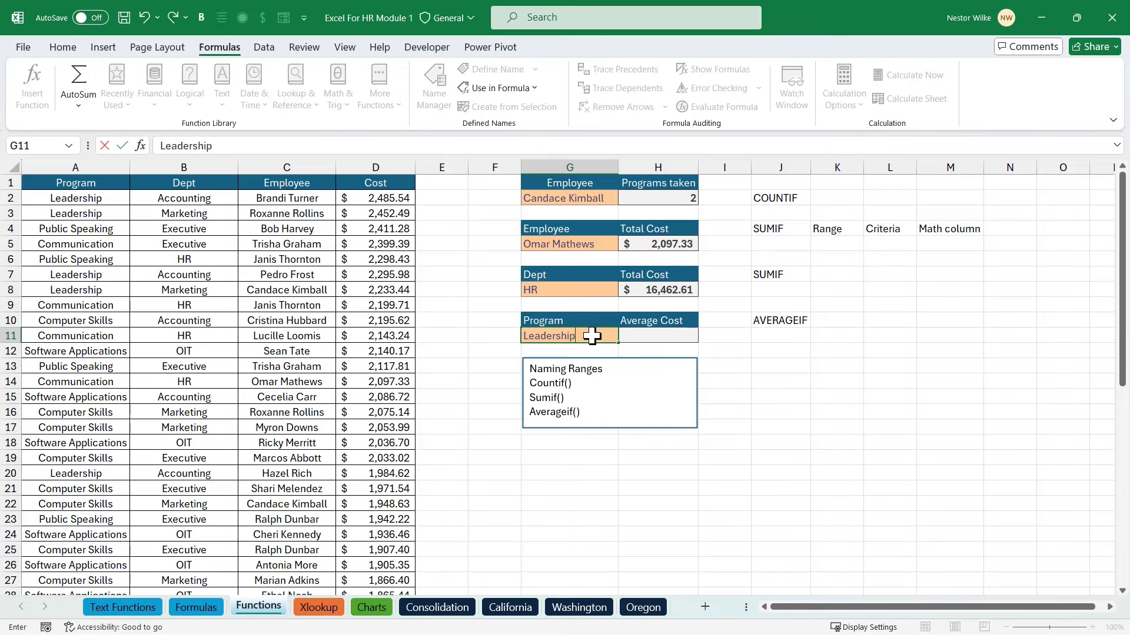
key("Tab")
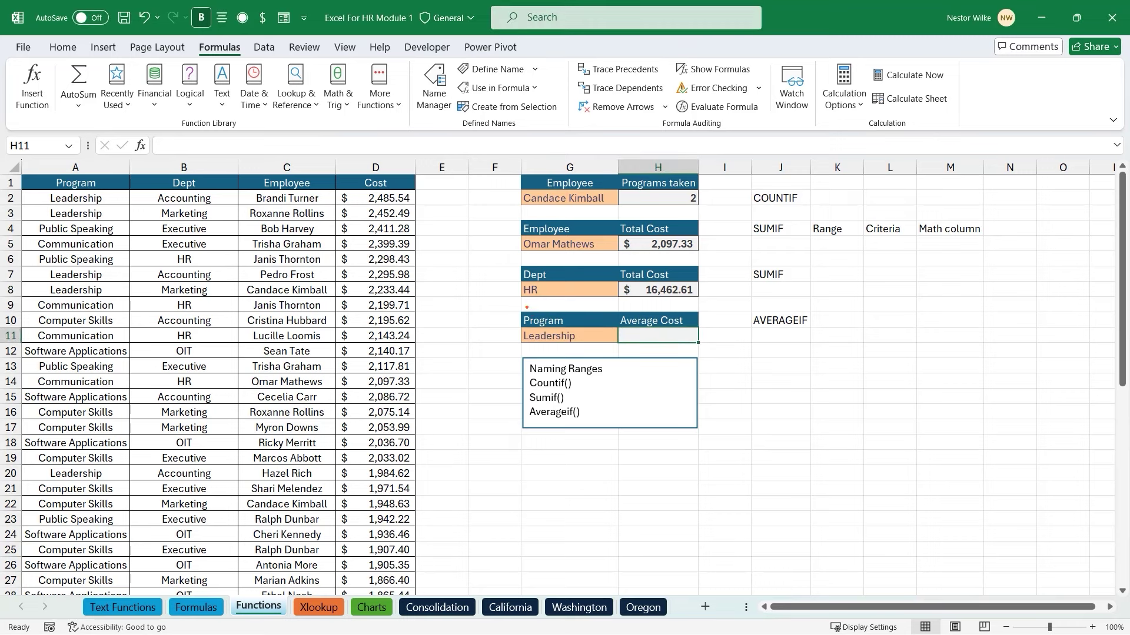
left_click_drag(522, 307, 594, 327)
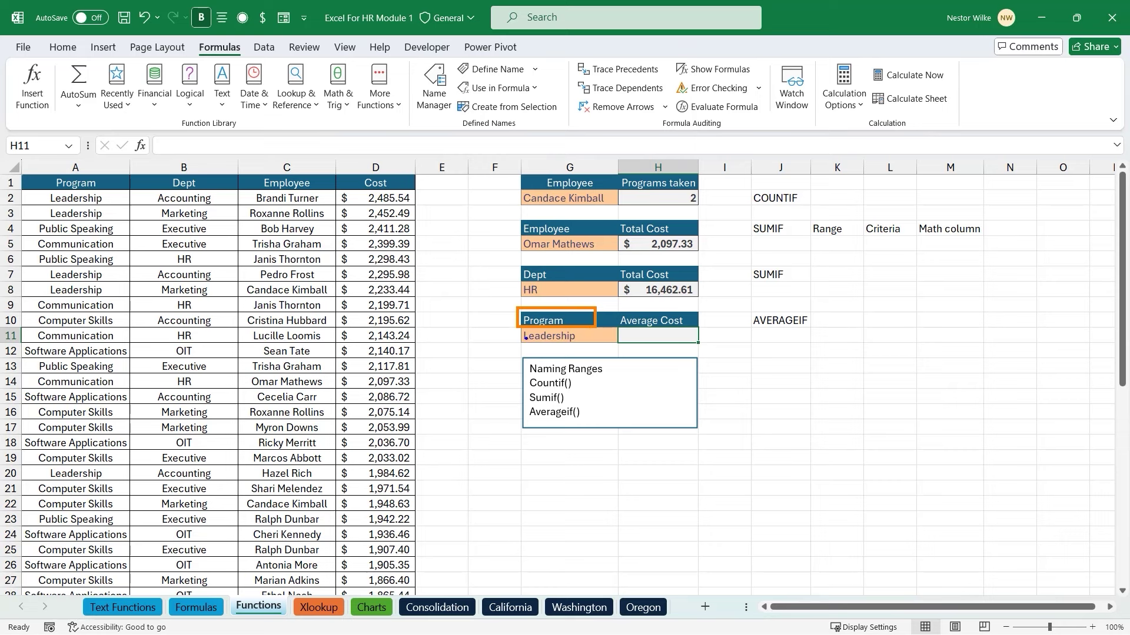
left_click_drag(519, 338, 484, 340)
left_click_drag(660, 311, 695, 337)
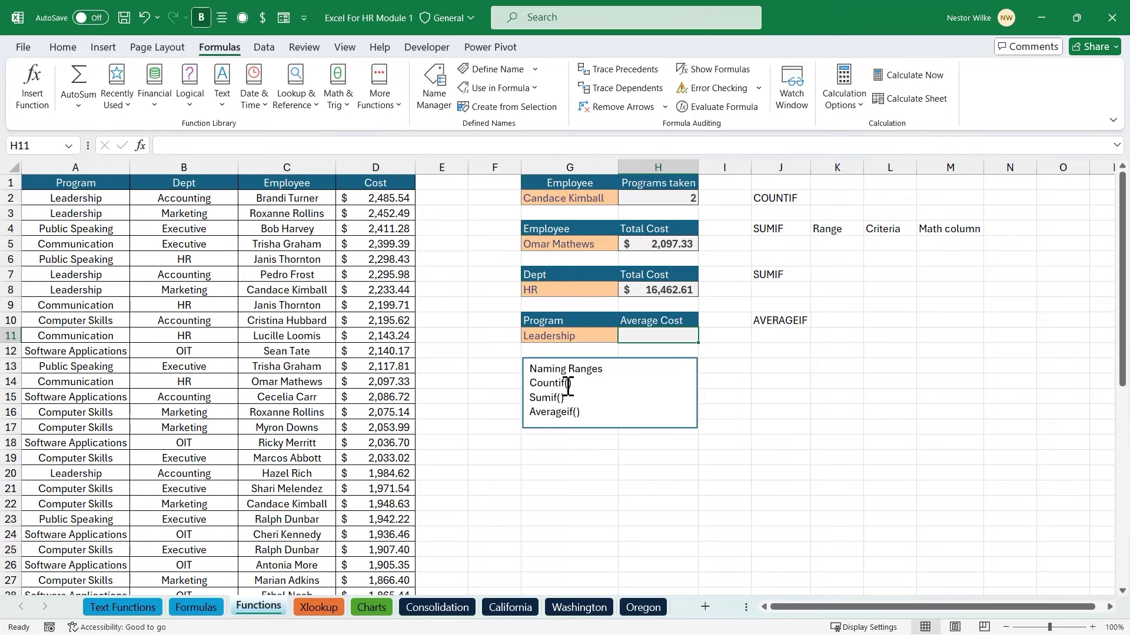
Enter =AVERAGEIF(program,G11,cost) in H11, giving $1,960.48 for Leadership.
left_click(32, 85)
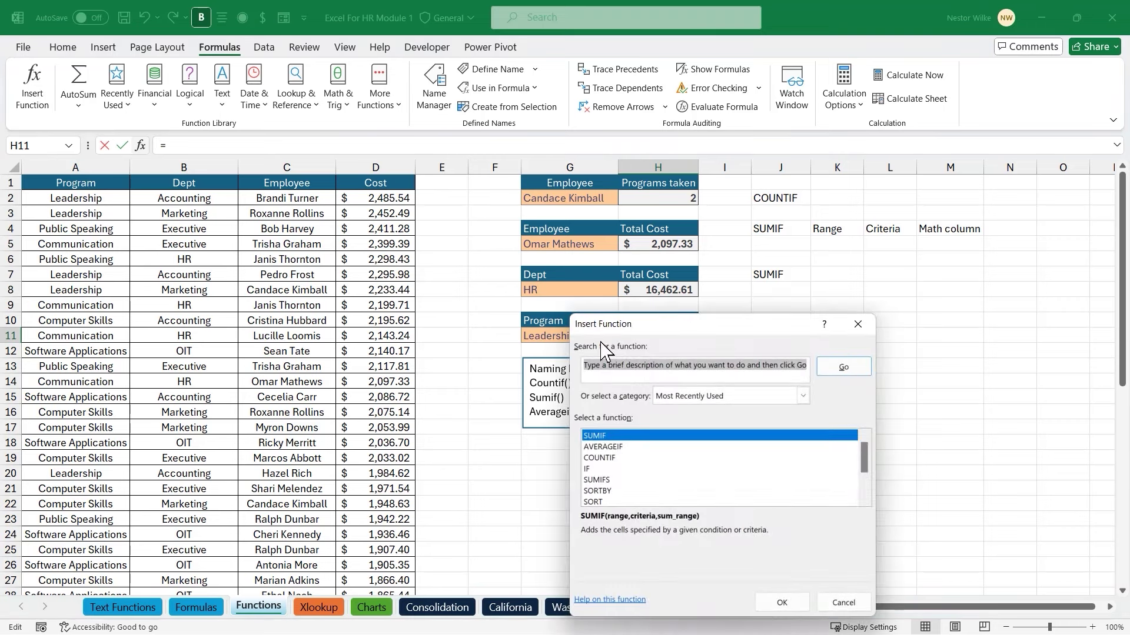
left_click(617, 448)
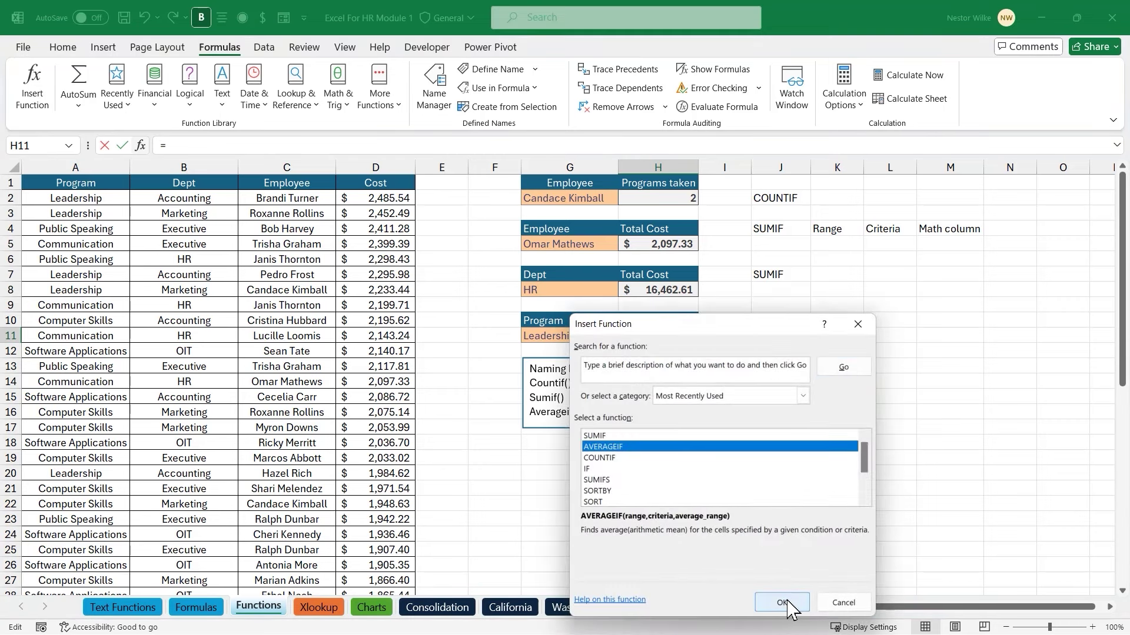
left_click(786, 603)
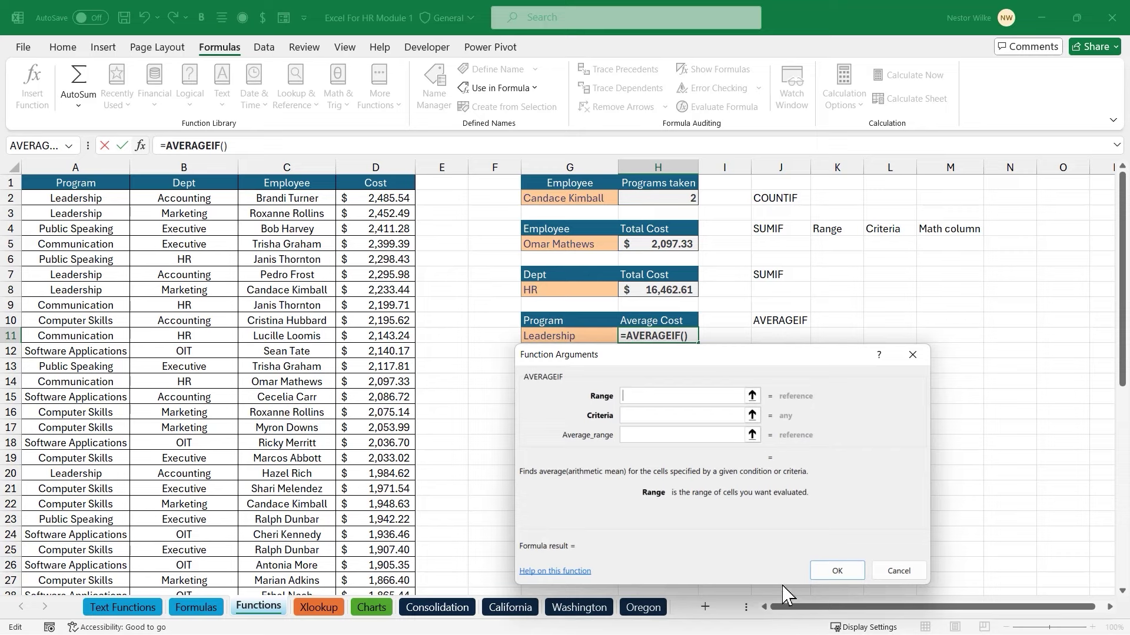
mouse_move(686, 355)
left_mouse_down()
mouse_move(713, 369)
mouse_move(685, 374)
left_mouse_up()
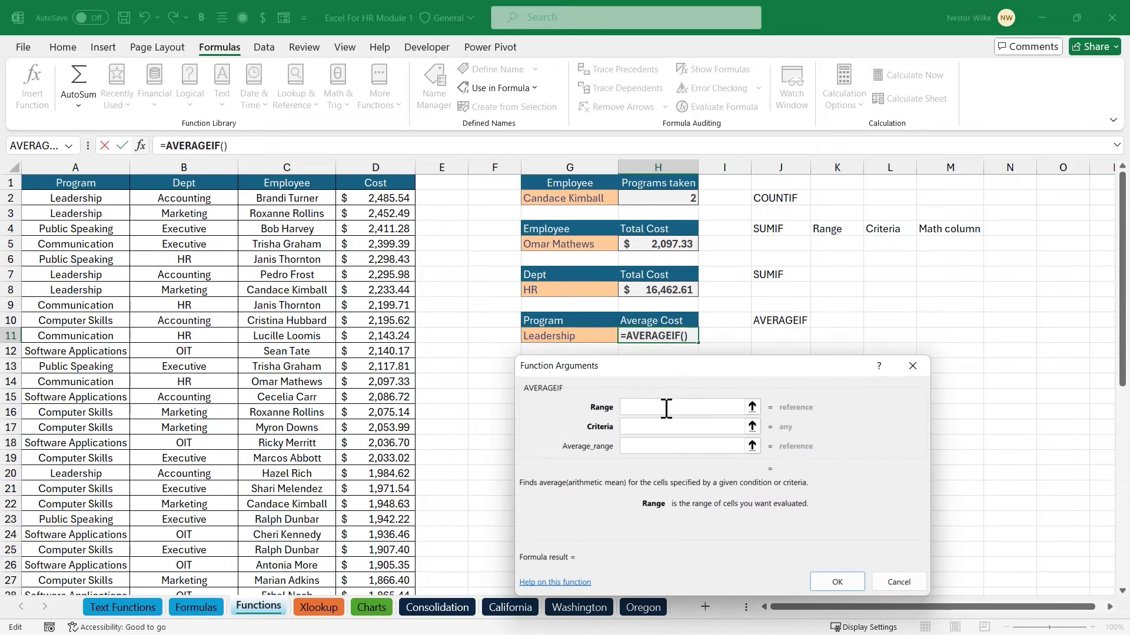
type("program")
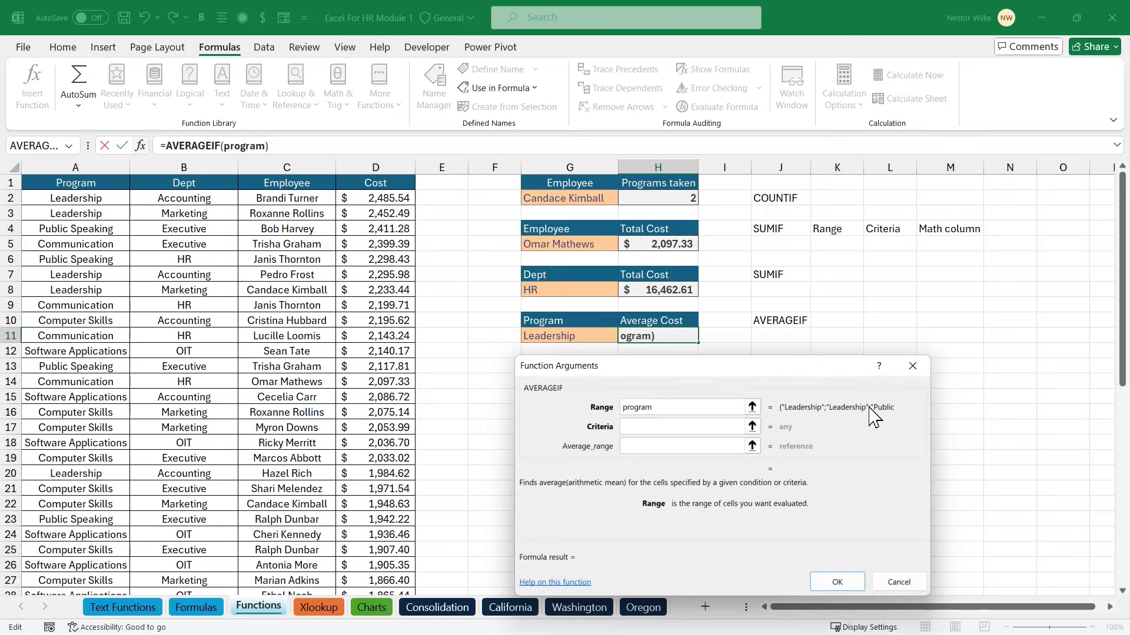
left_click(671, 429)
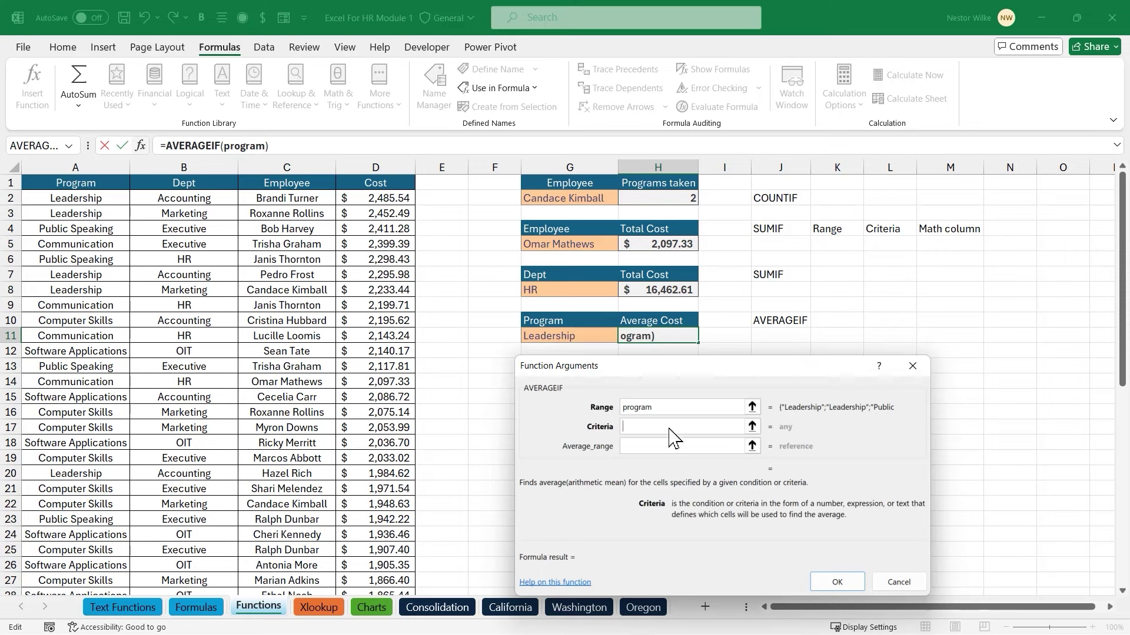
left_click(579, 335)
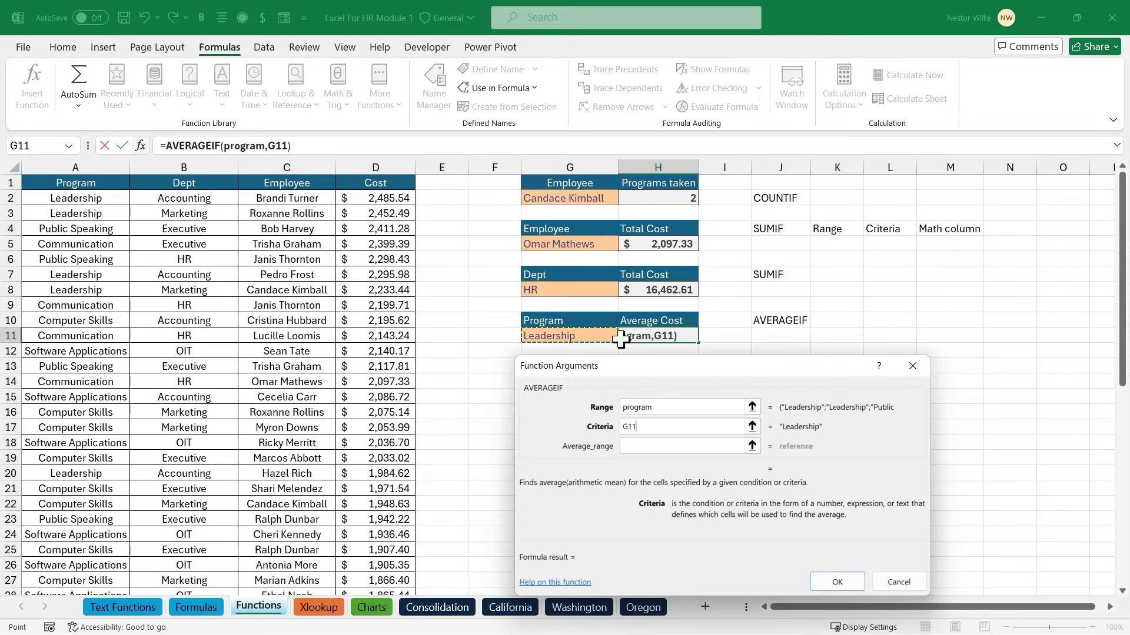
left_click(675, 445)
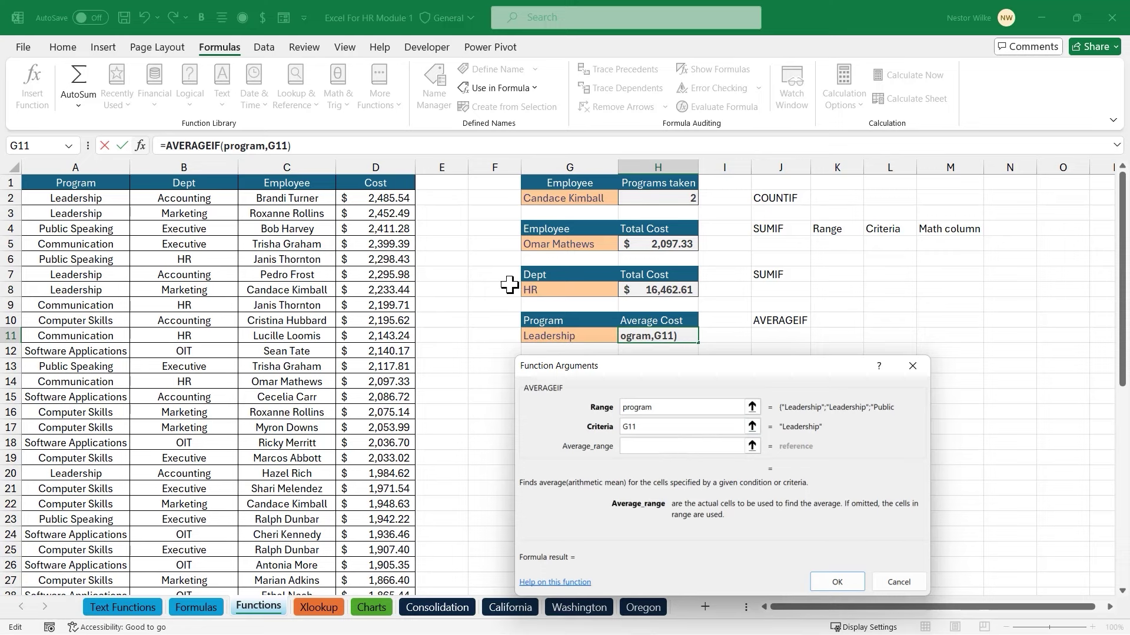
type("cost")
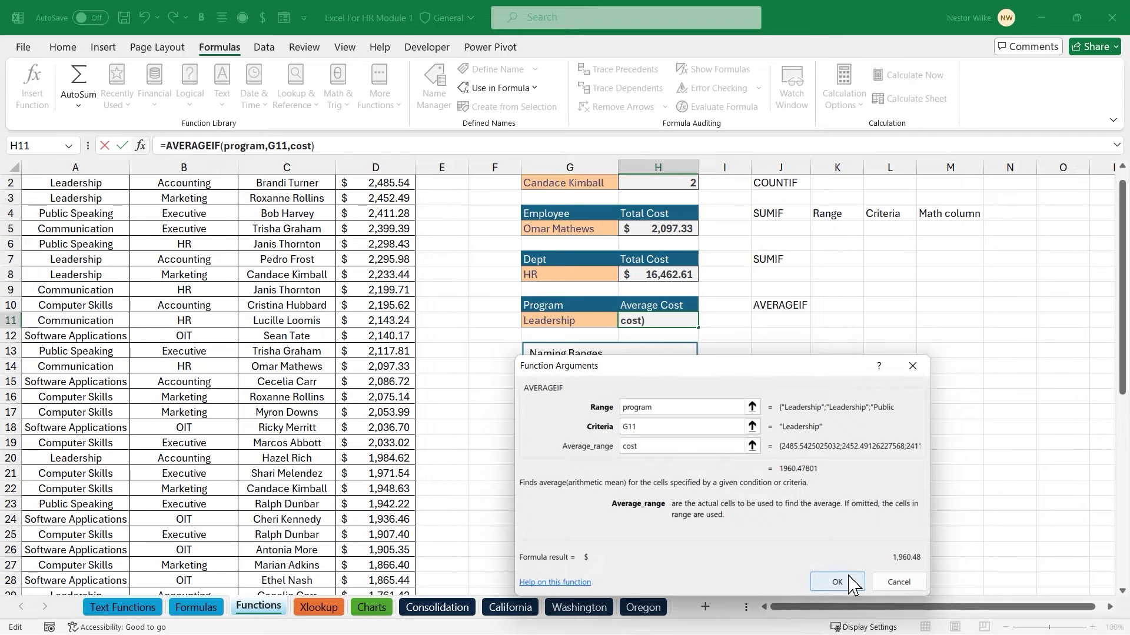
left_click(835, 582)
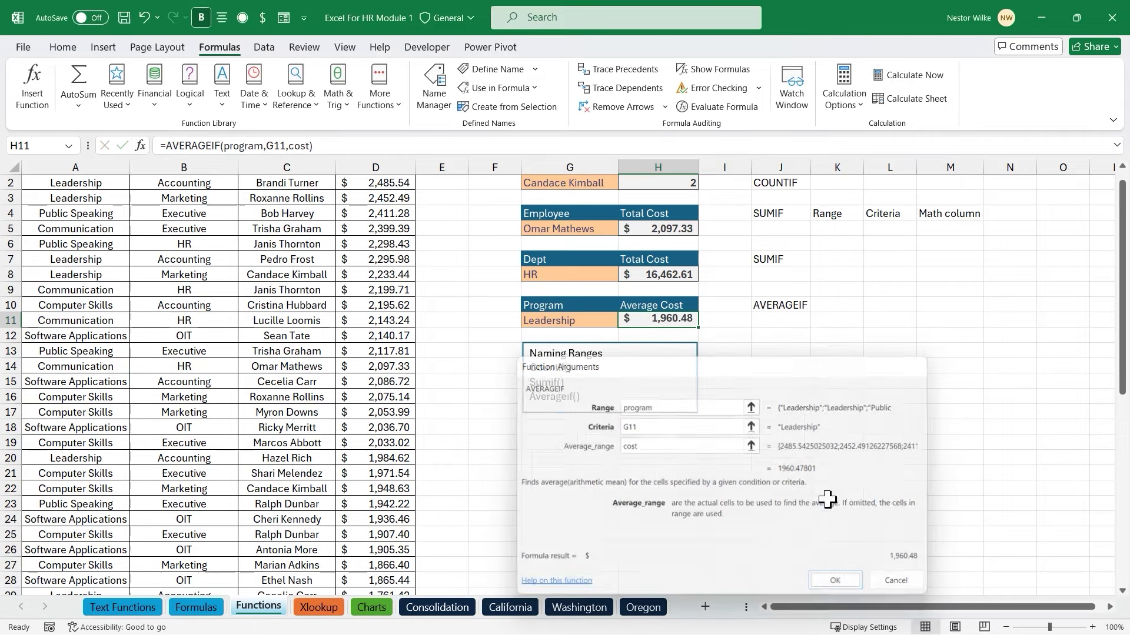
Change the Dept entry in G8 to OIT.
scroll(787, 412, "up", 1)
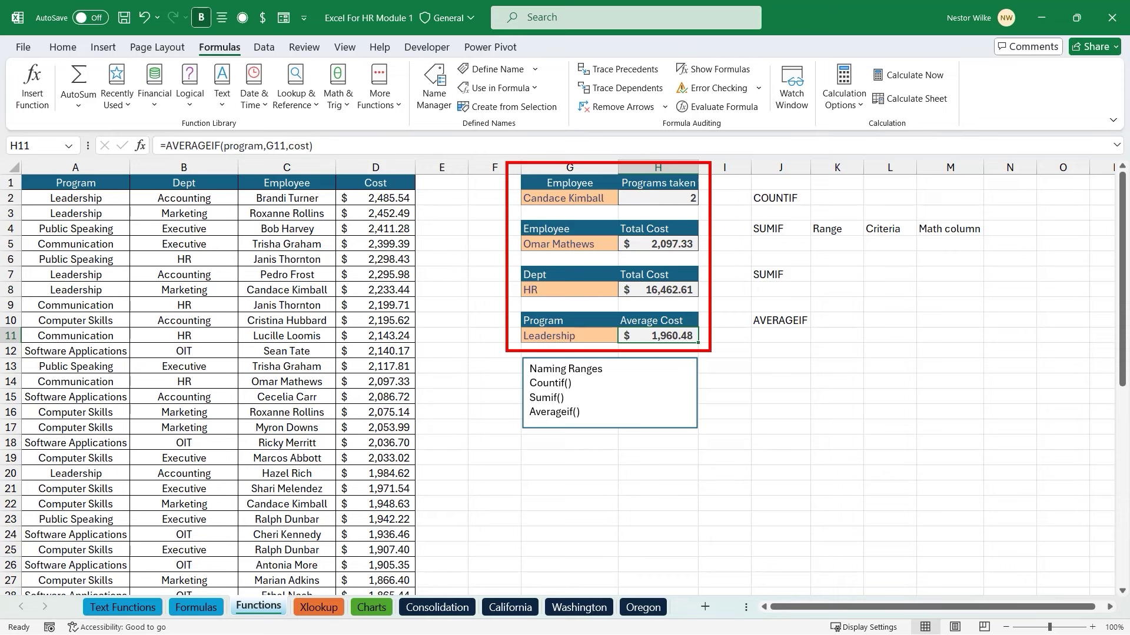
left_click(555, 288)
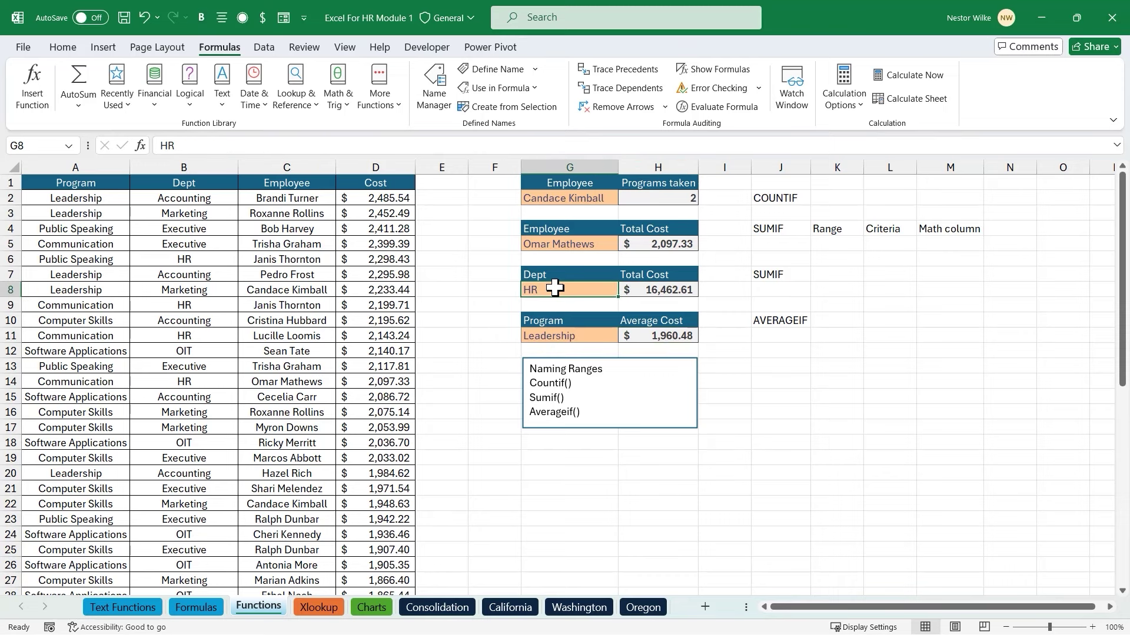
type("OIT")
key("Return")
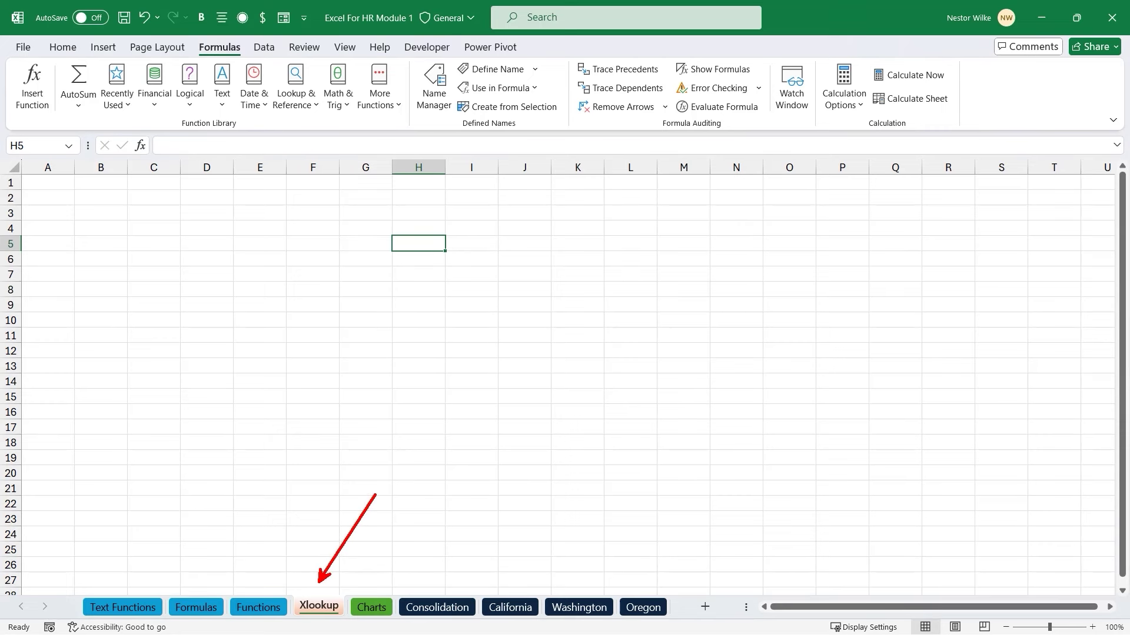
Enter EMP#, Name, Hire Date, Length of Service, Pay Rate in A1:E1 and autofit column D.
left_click(54, 185)
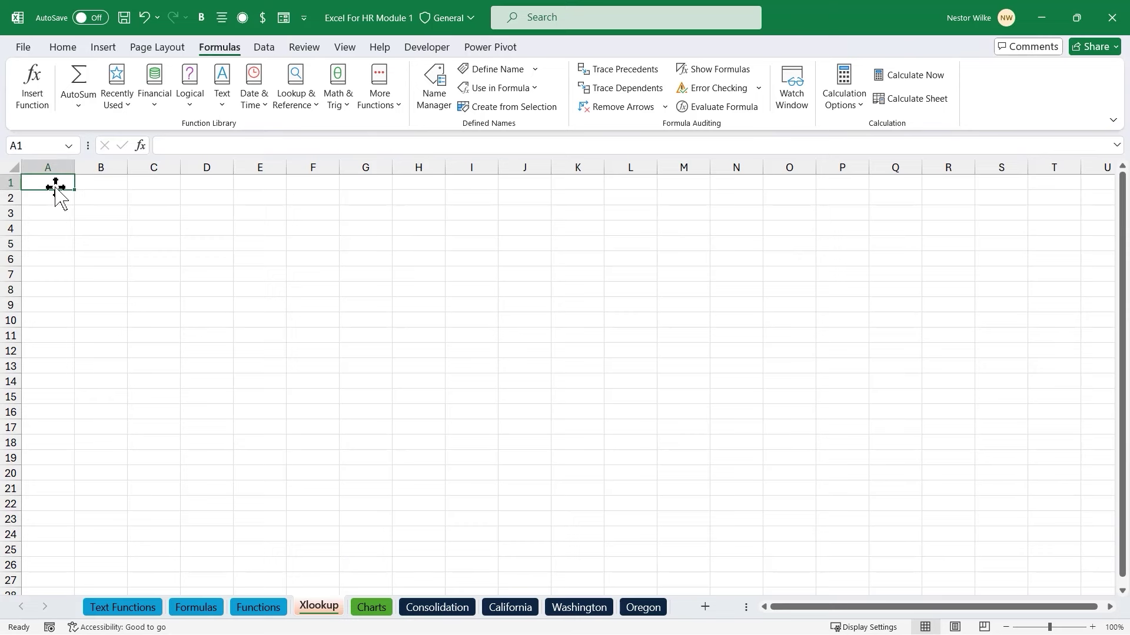
type("EMP")
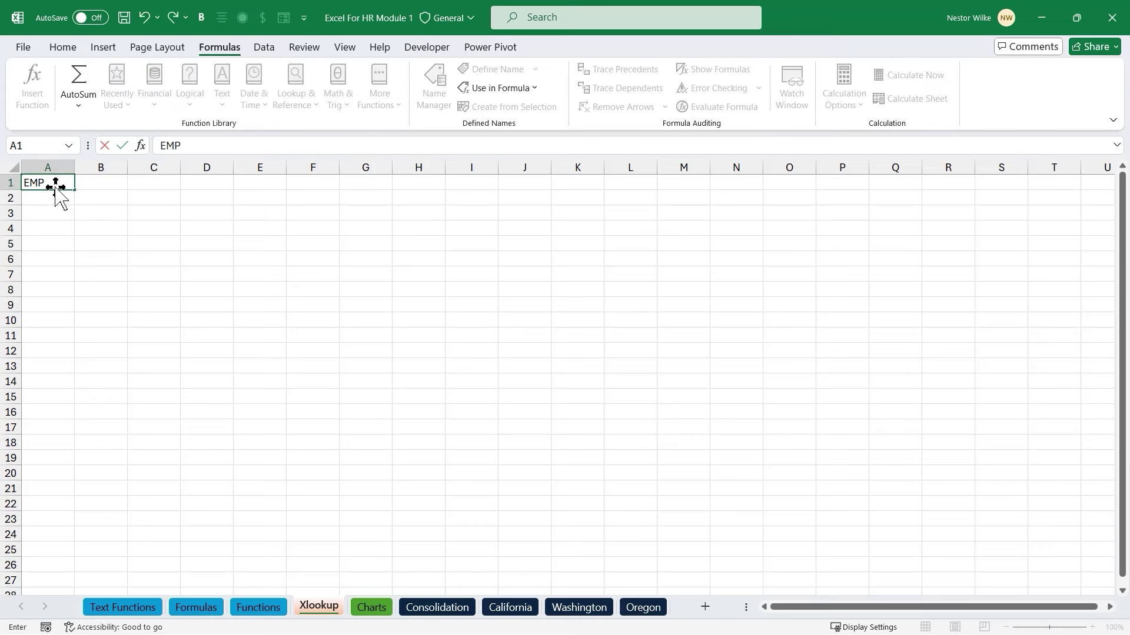
type("#")
key("Tab")
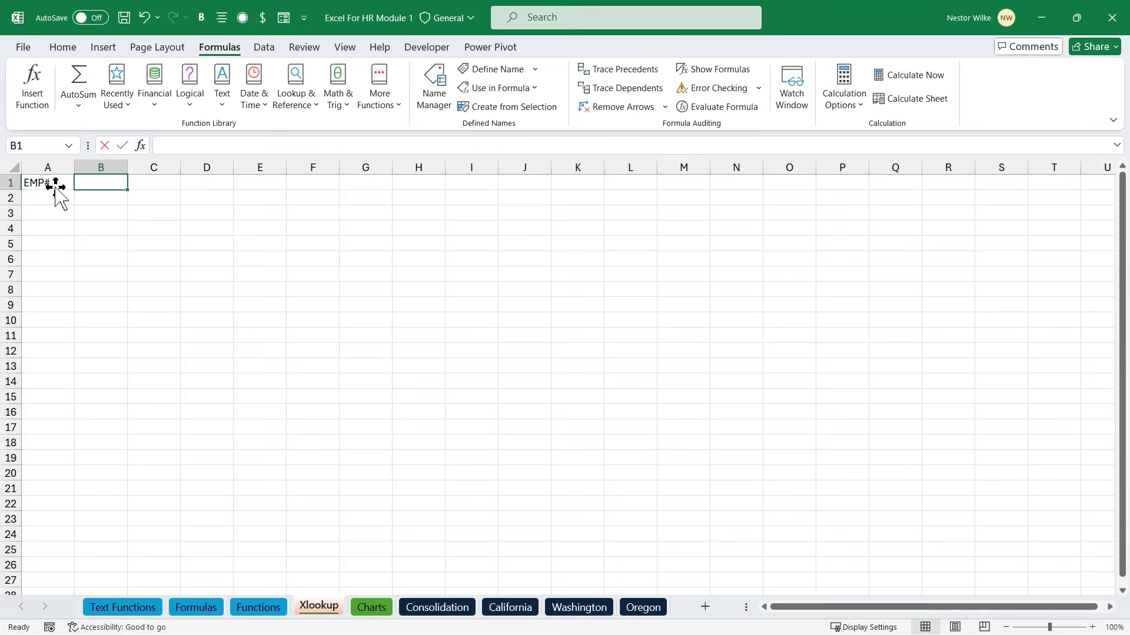
type("Name")
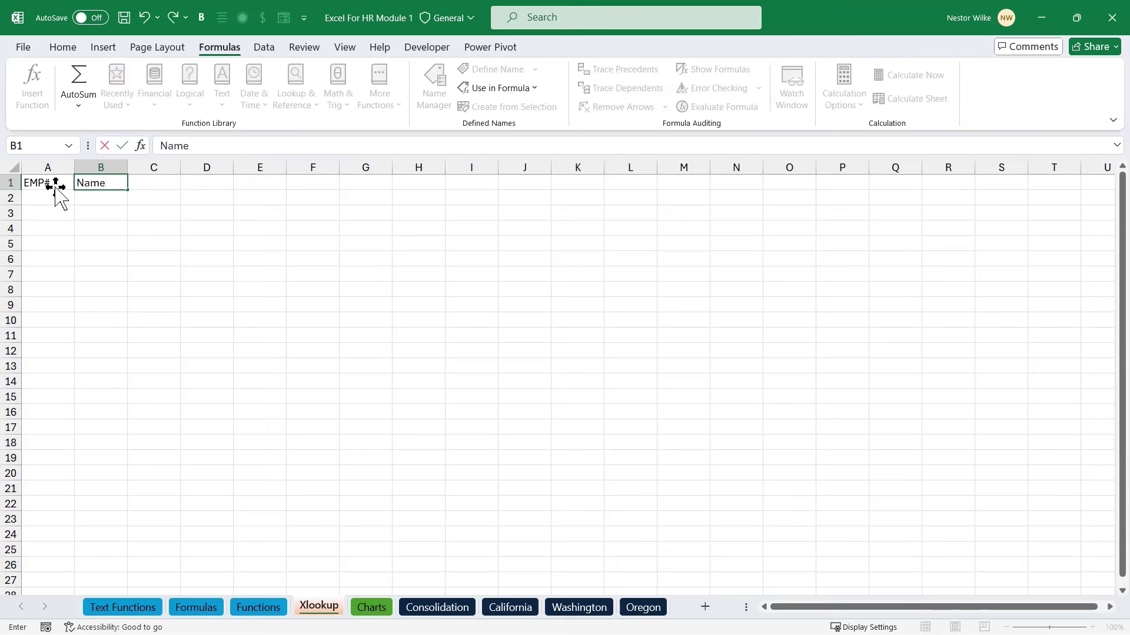
key("Tab")
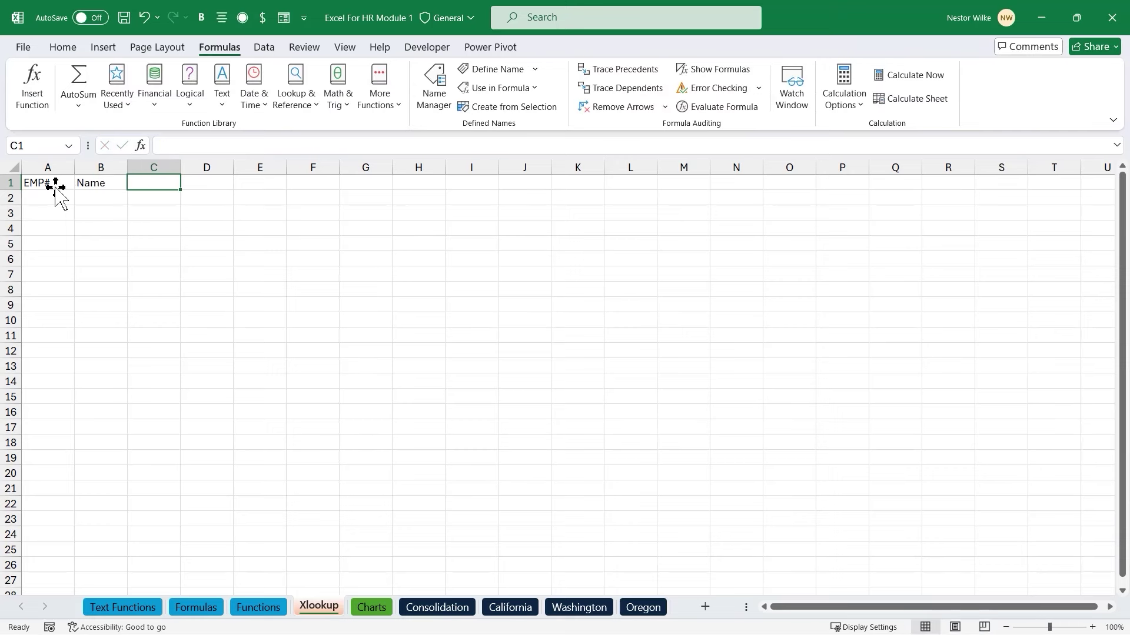
type("Hire ")
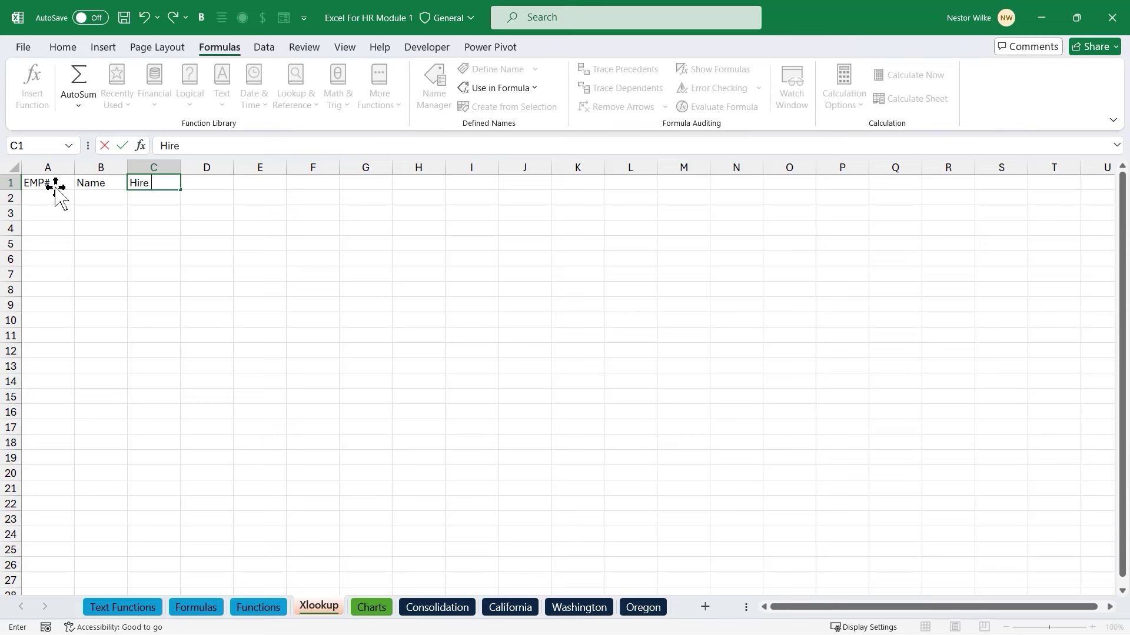
type("Date")
key("Tab")
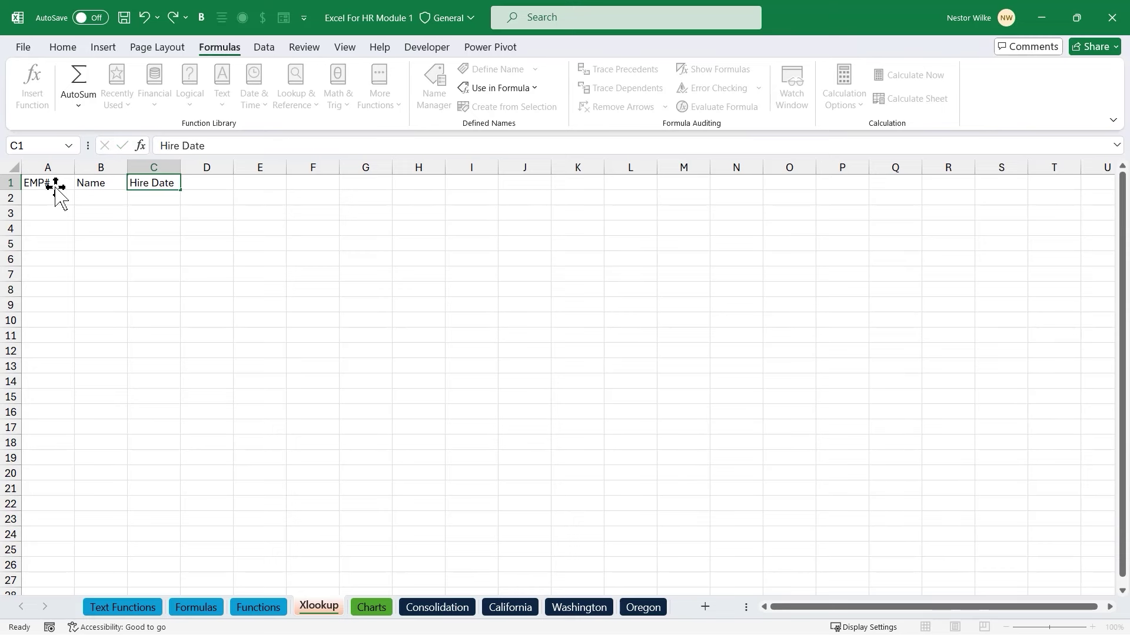
type("Le")
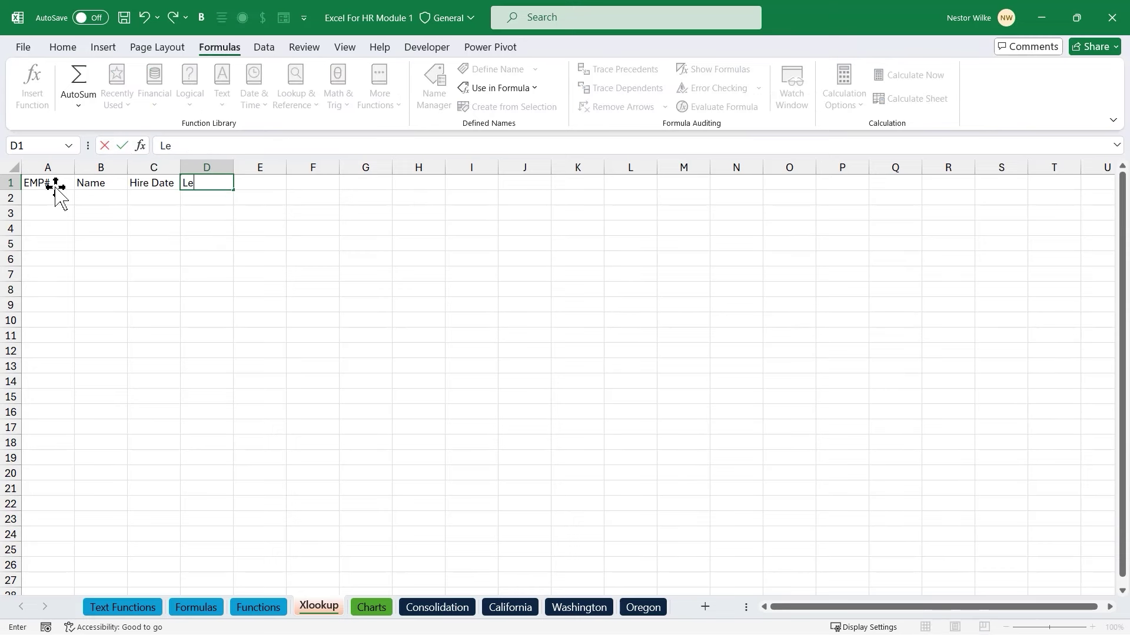
type("ngth of Service")
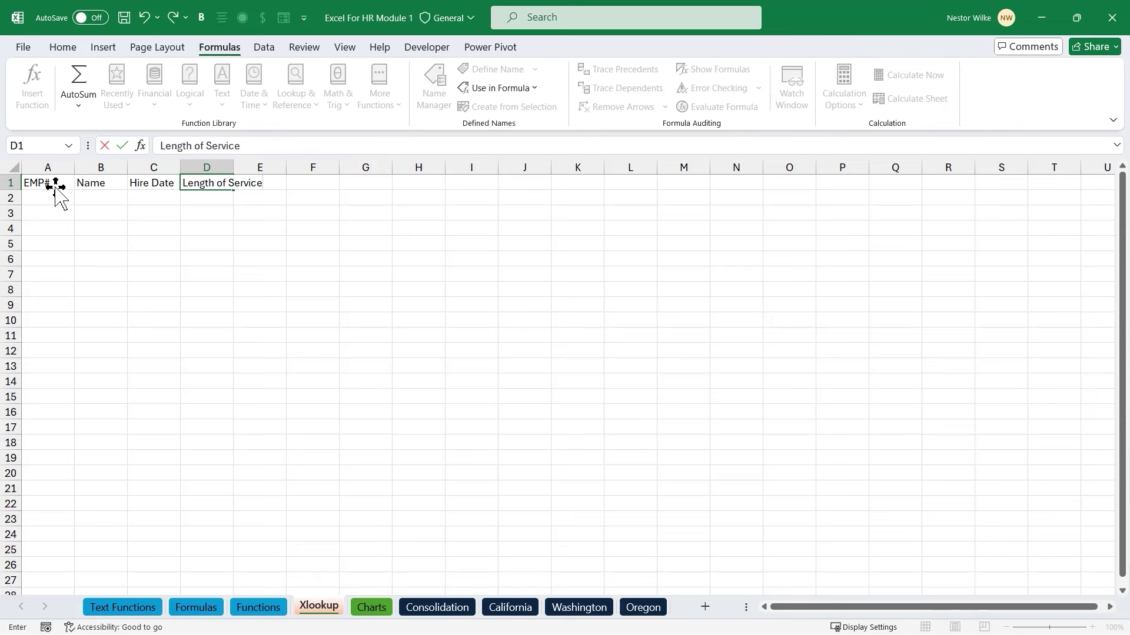
key("Tab")
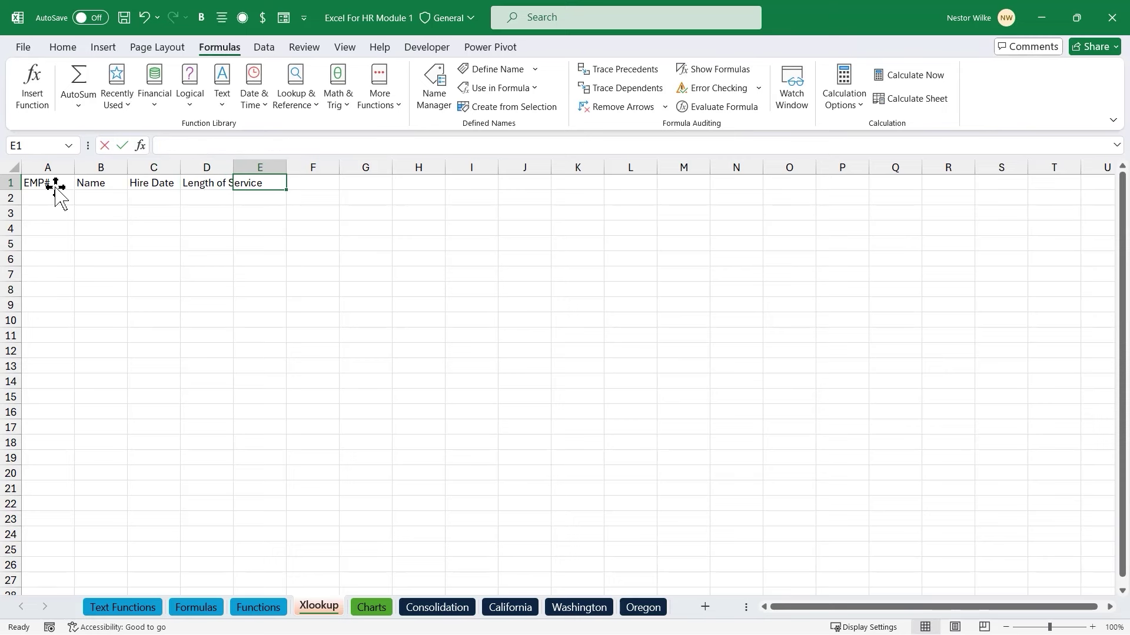
type("Pay Rate")
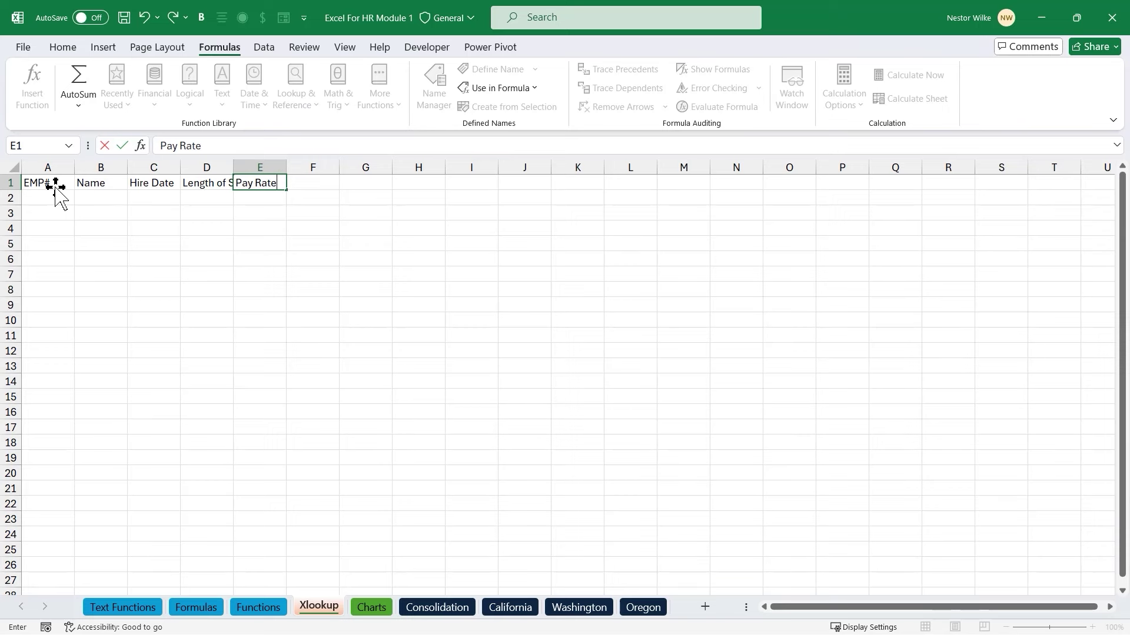
key("Return")
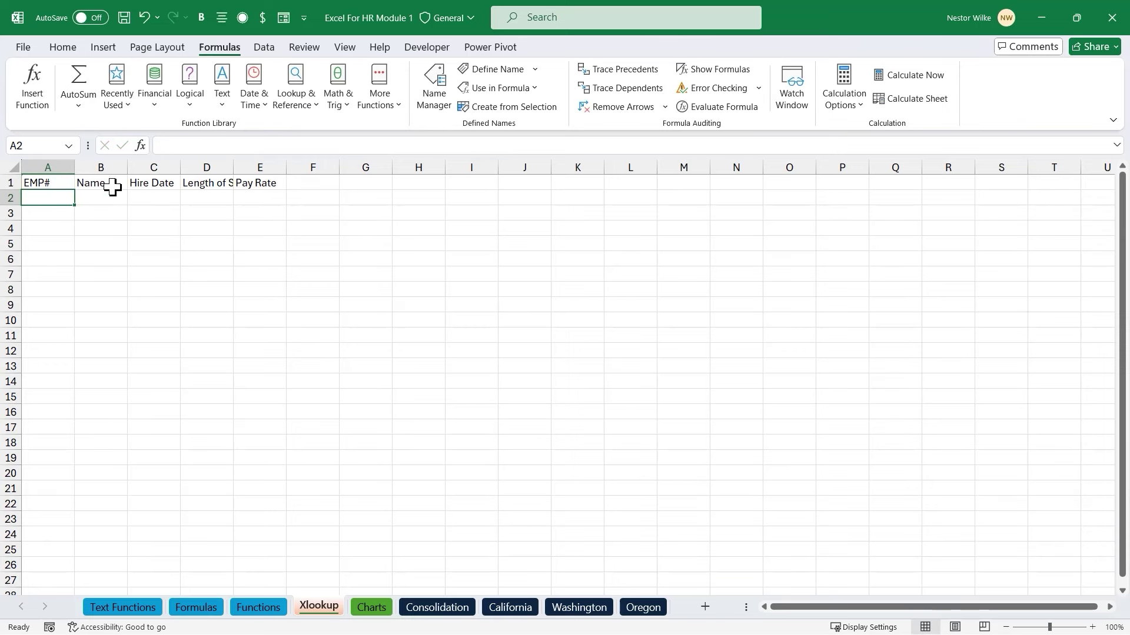
double_click(234, 167)
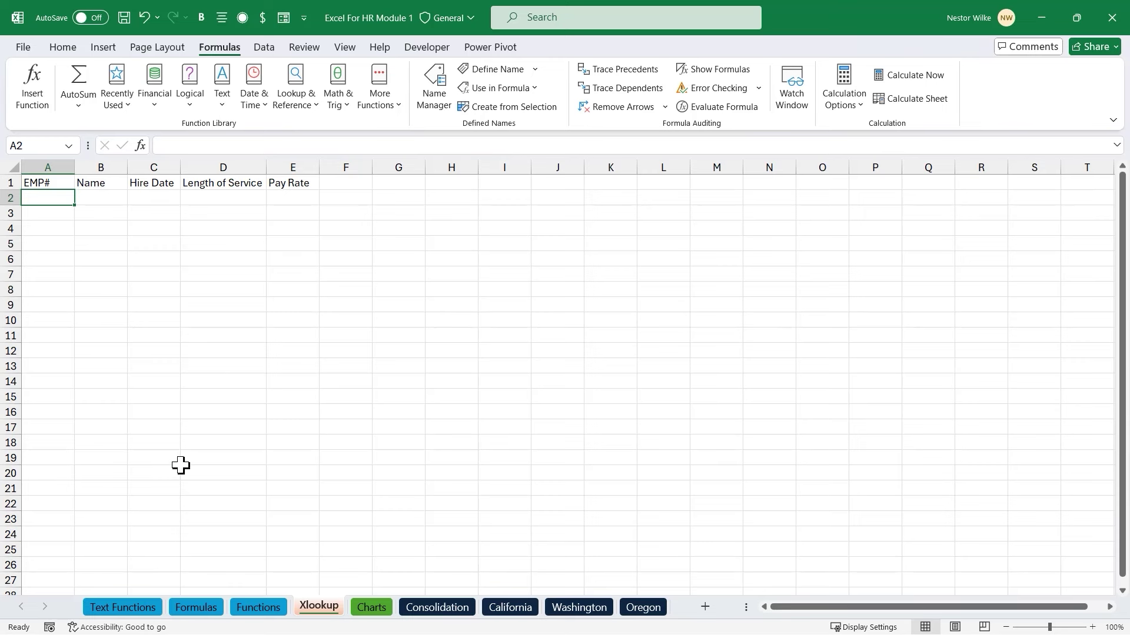
Review the Emp#, Name, Hire Date and Length of Service columns on Text Functions.
left_click(123, 608)
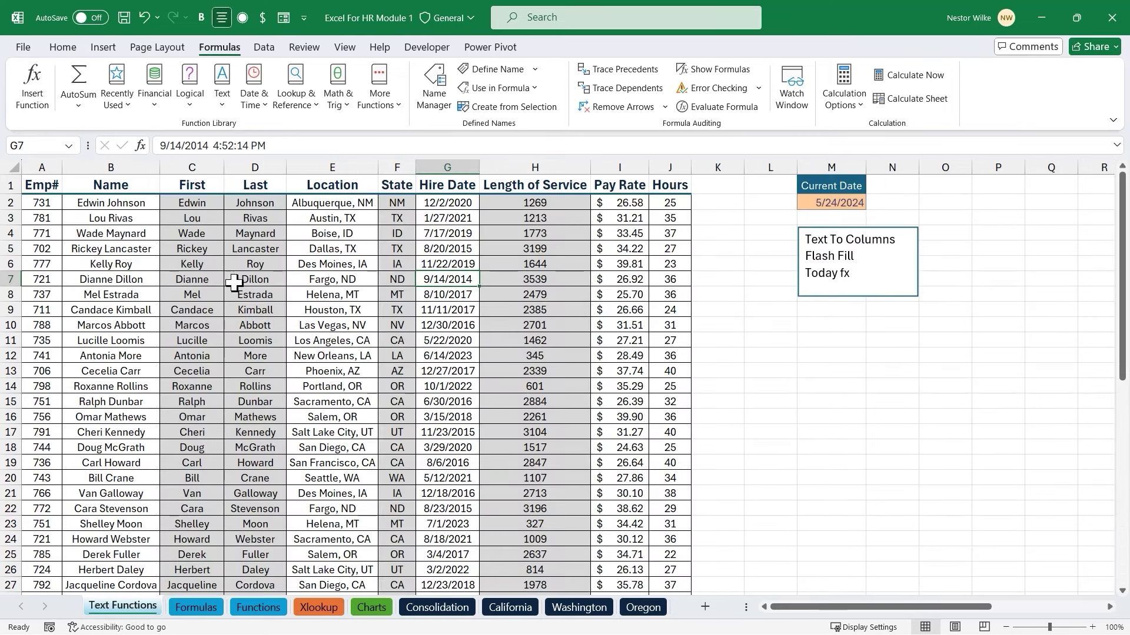
left_click(41, 167)
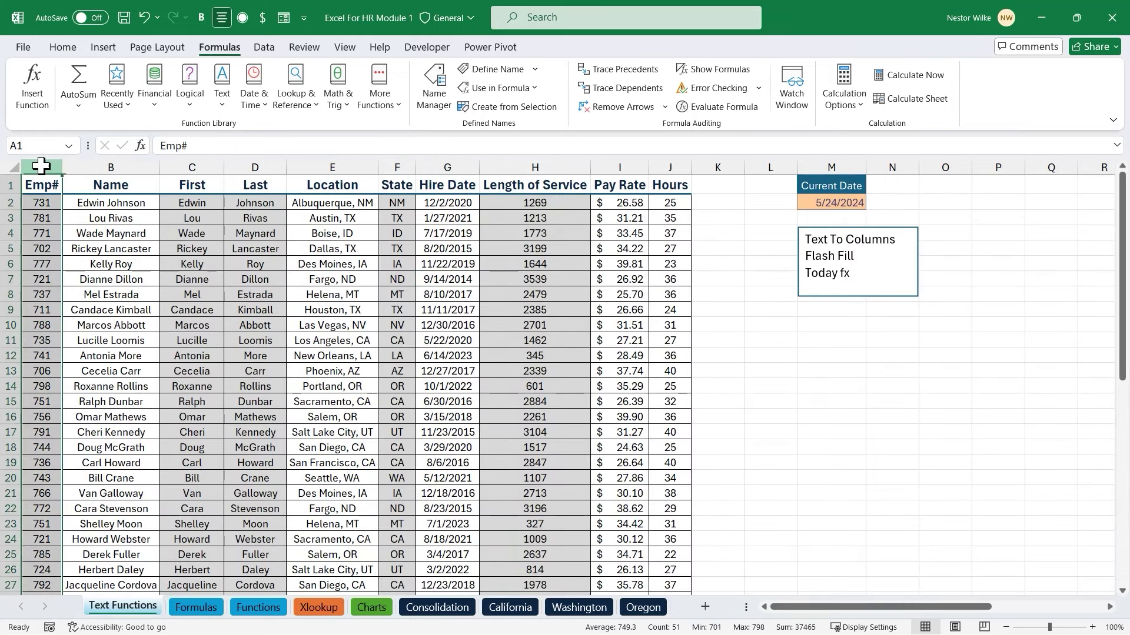
left_click(116, 159, "ctrl")
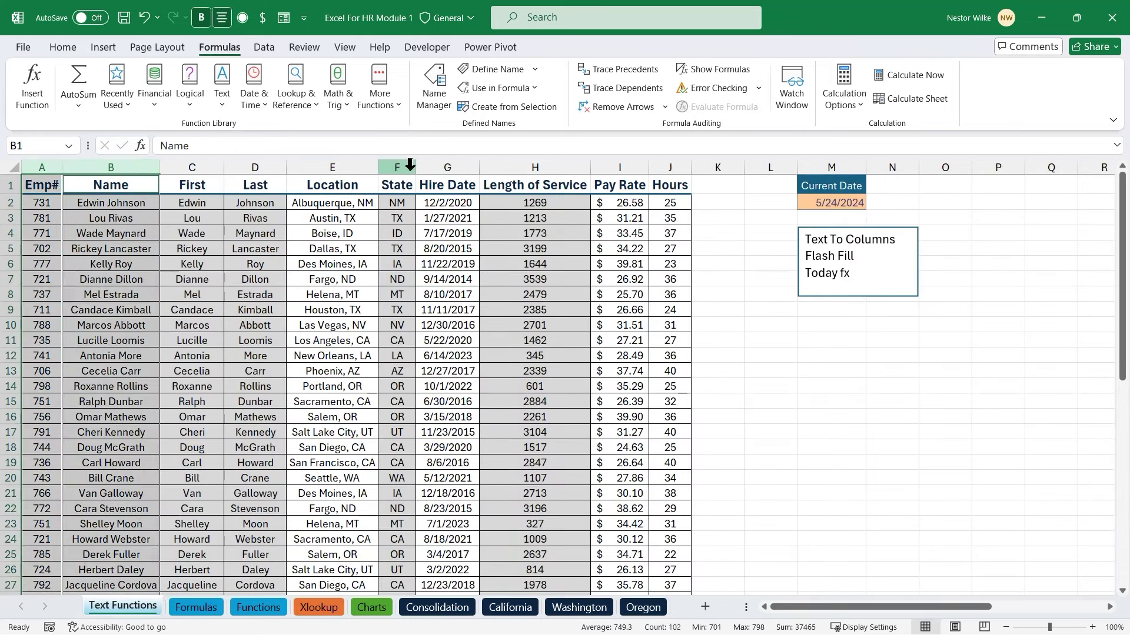
left_click(448, 159, "ctrl")
left_click(534, 165, "ctrl")
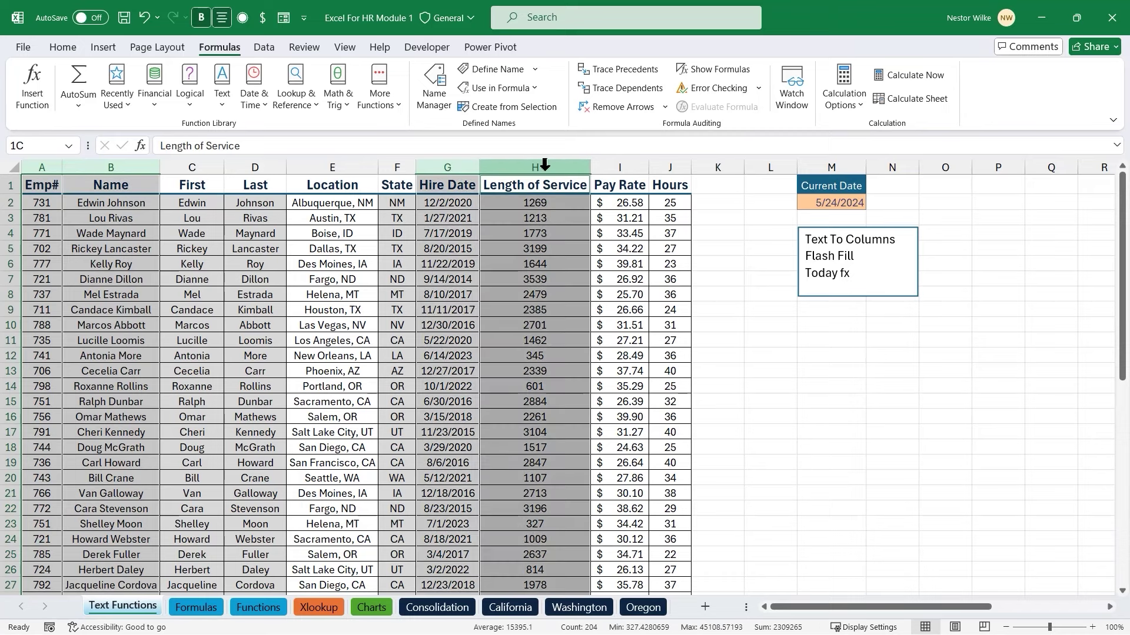
left_click(351, 228)
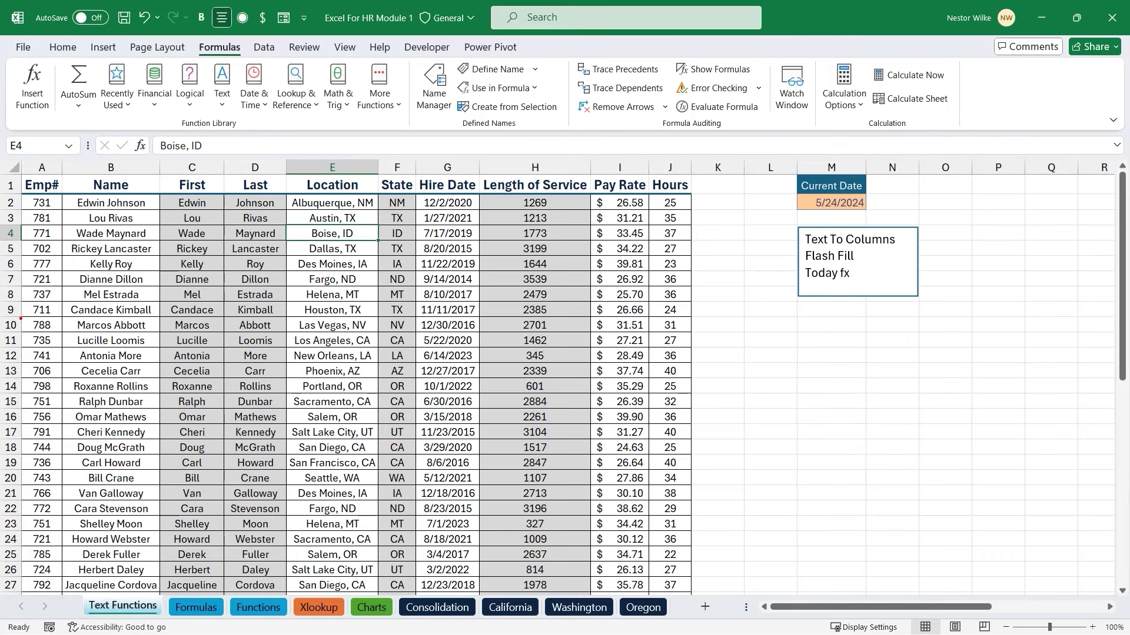
Mark employee 788's number, name and hire date, then select M10:M15.
mouse_move(21, 317)
left_mouse_down()
mouse_move(63, 334)
mouse_move(48, 298)
mouse_move(48, 198)
left_mouse_up()
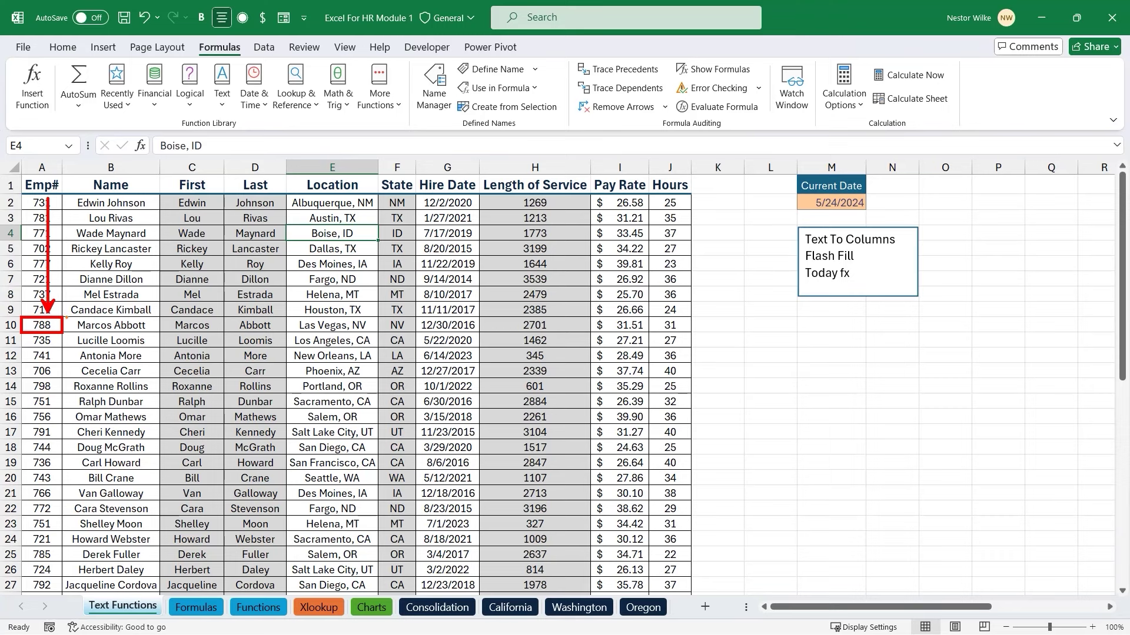
left_click_drag(71, 318, 159, 327)
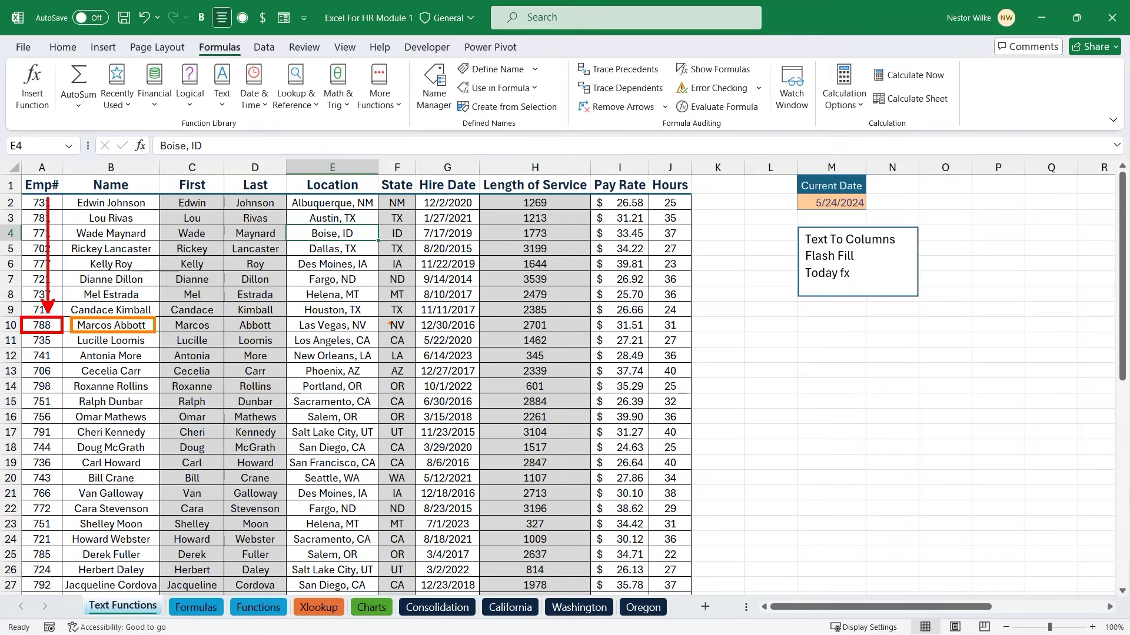
mouse_move(416, 318)
left_mouse_down()
mouse_move(480, 336)
mouse_move(613, 325)
mouse_move(649, 334)
left_mouse_up()
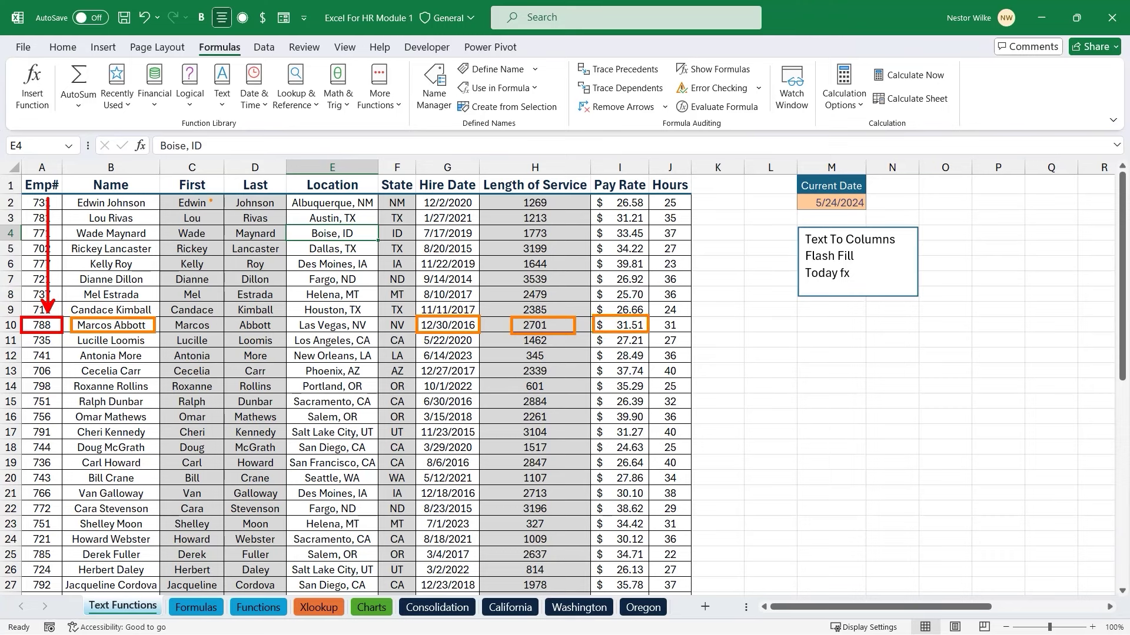
key("Escape")
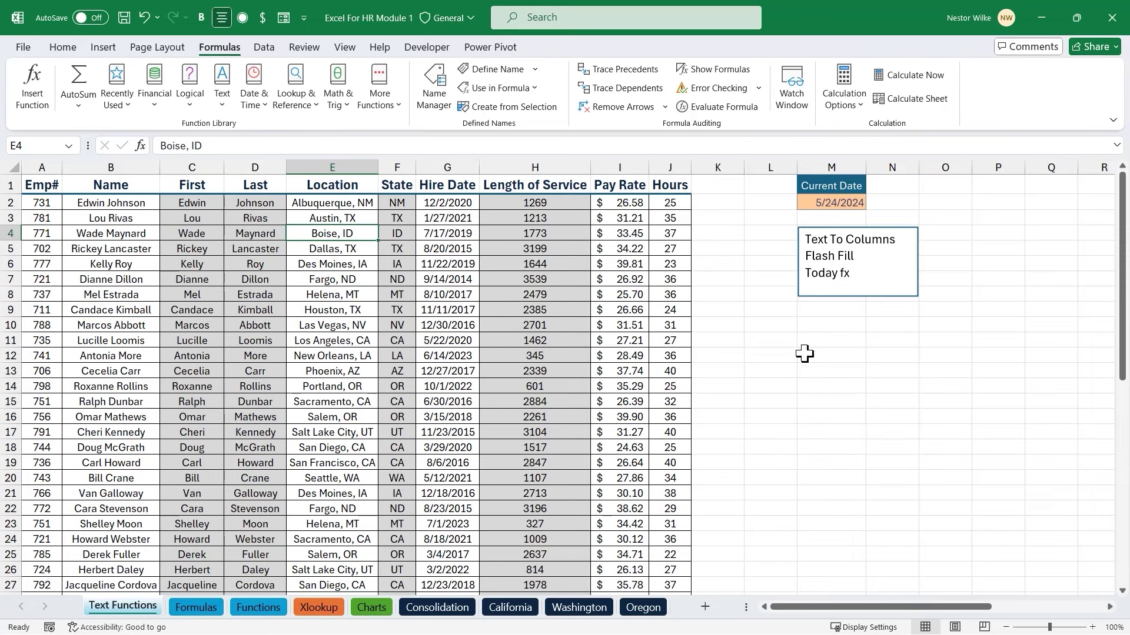
left_click(817, 325)
left_click_drag(818, 324, 823, 401)
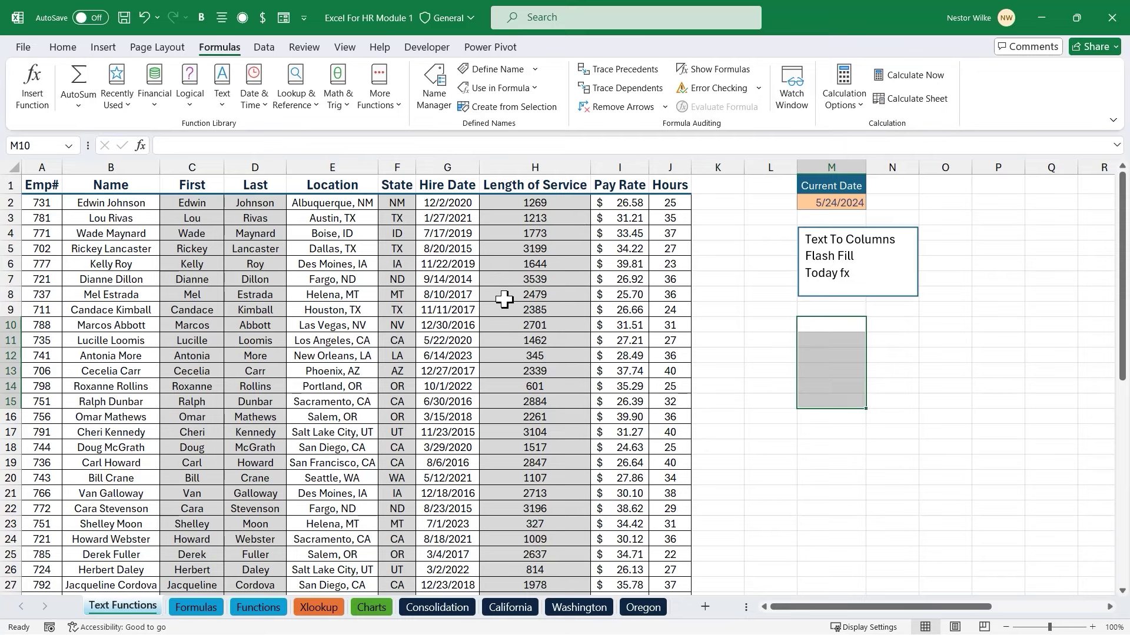
left_click(319, 611)
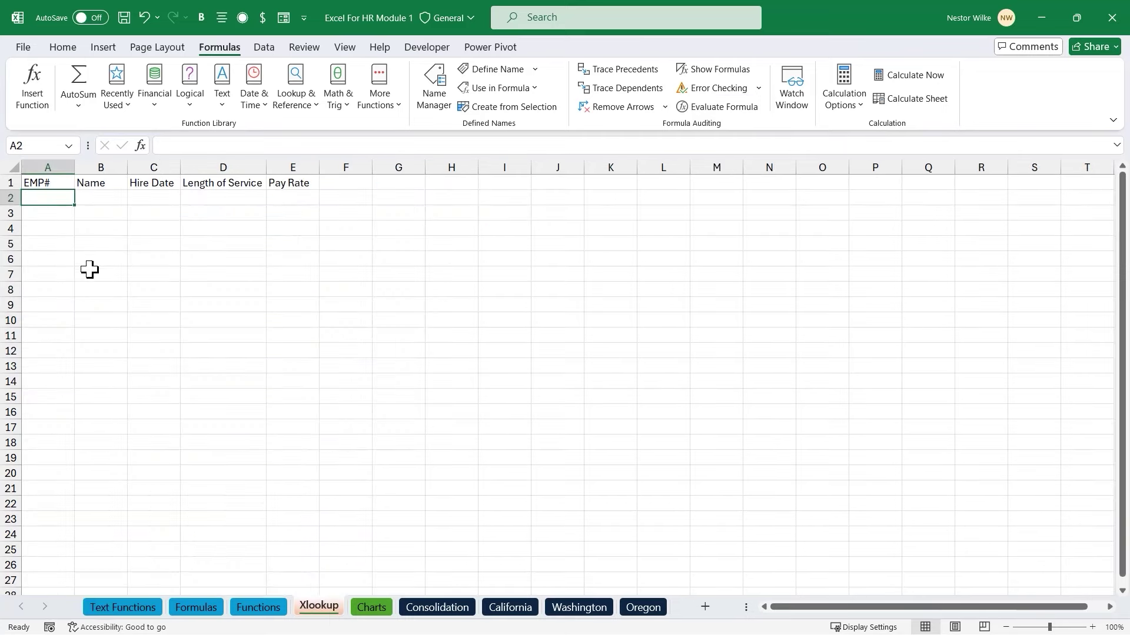
Enter employee number 788 in A2 of the Xlookup sheet.
left_click(121, 607)
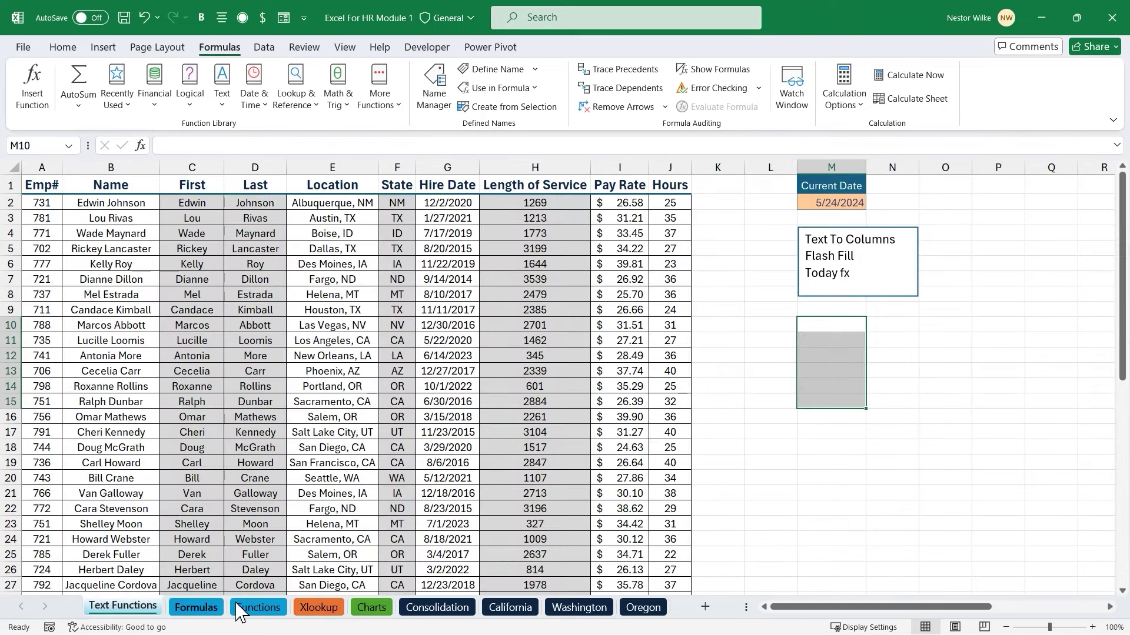
left_click(318, 608)
type("788")
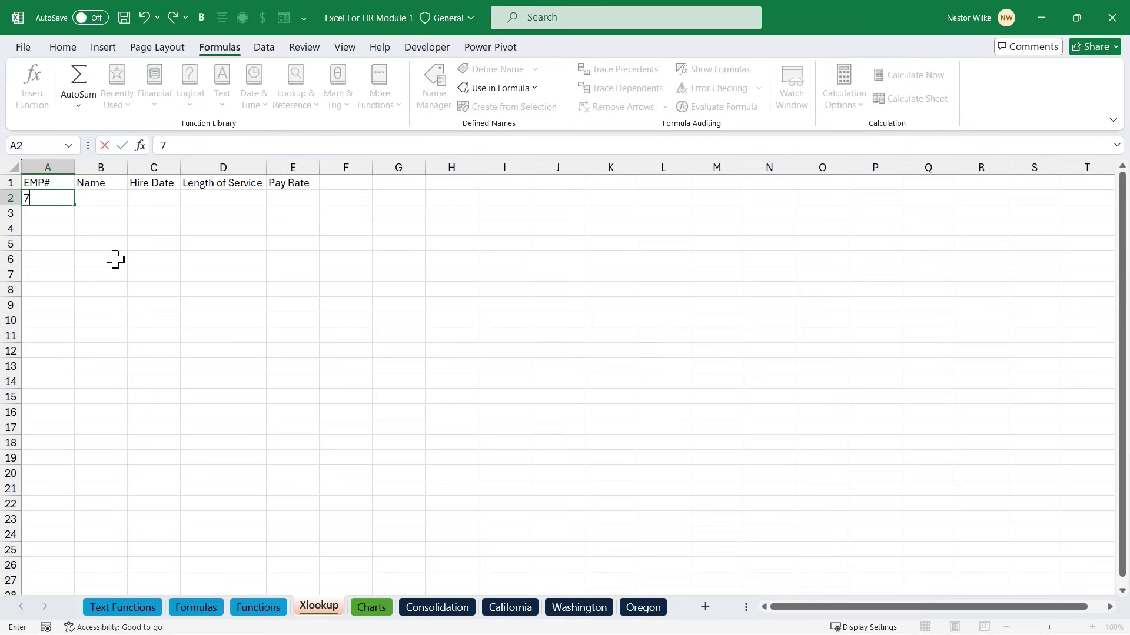
left_click(116, 258)
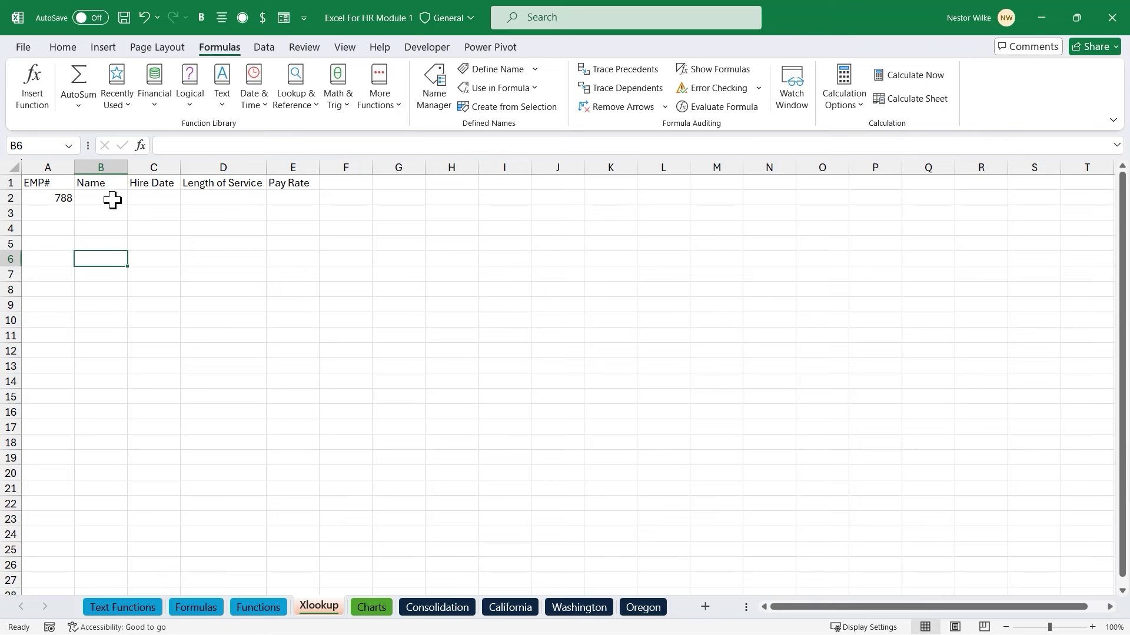
Insert an XLOOKUP function in B2 and highlight its Lookup_value argument.
left_click(156, 199)
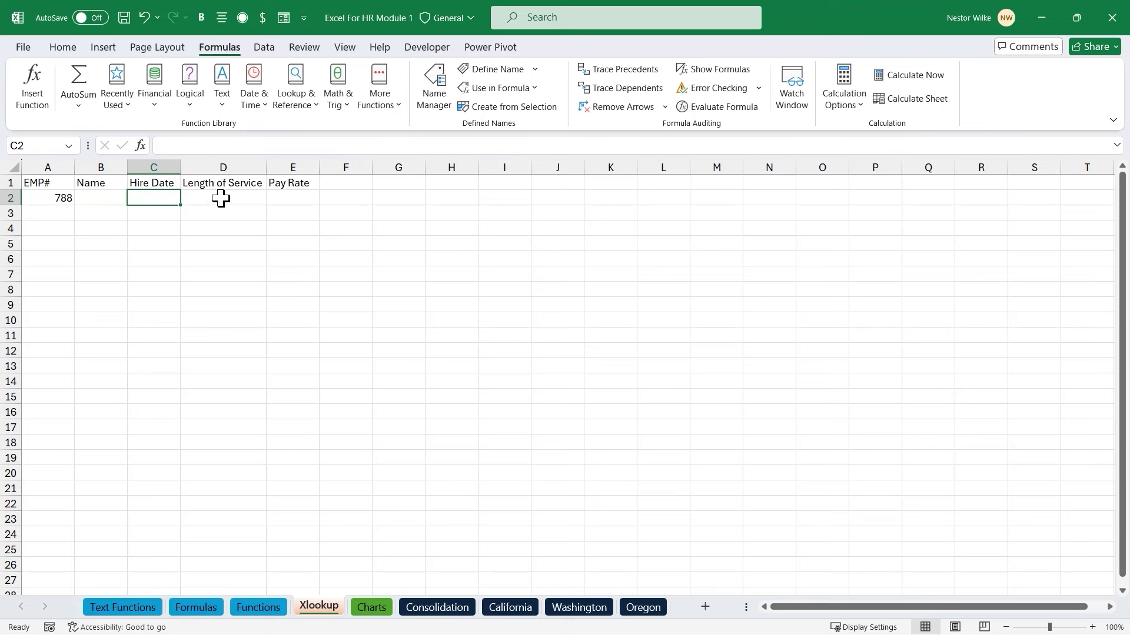
left_click(220, 199)
left_click(295, 198)
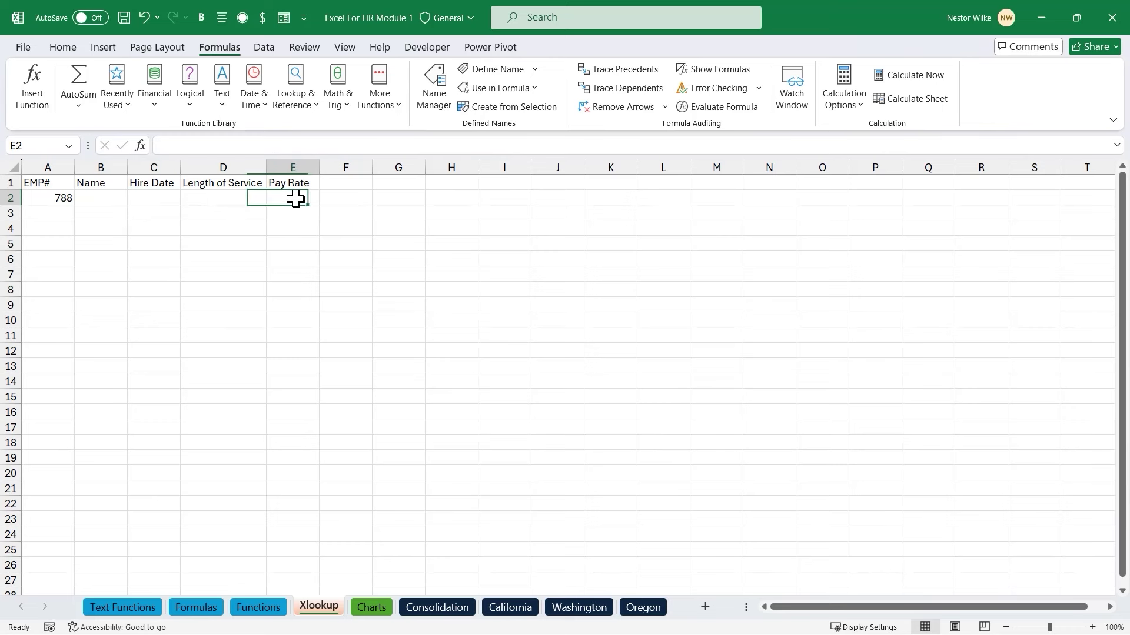
left_click(106, 201)
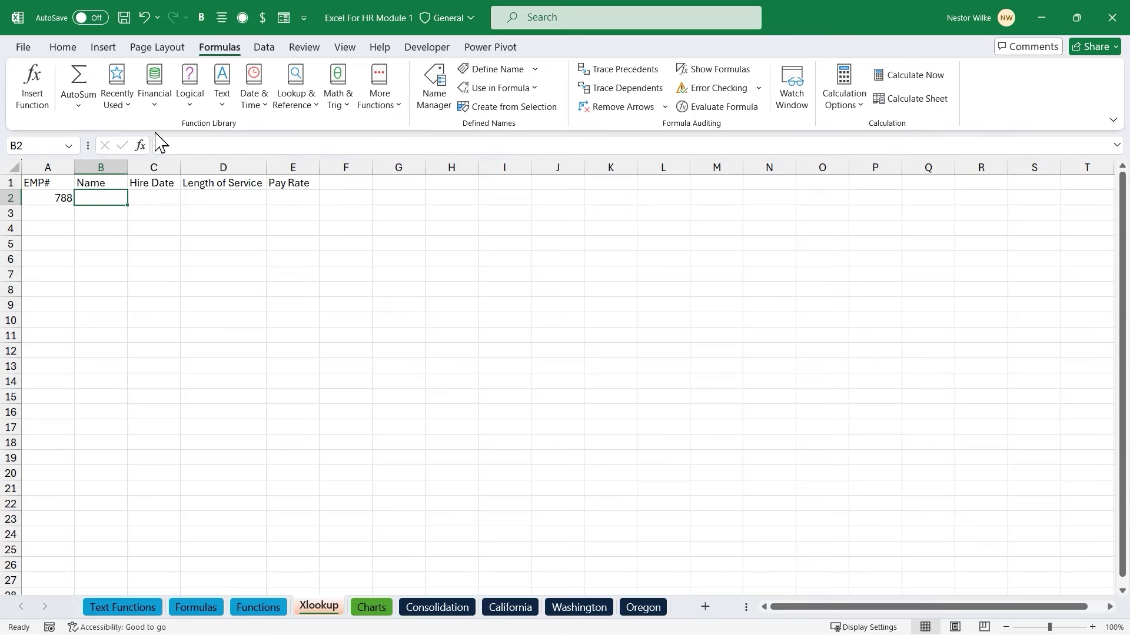
left_click(35, 91)
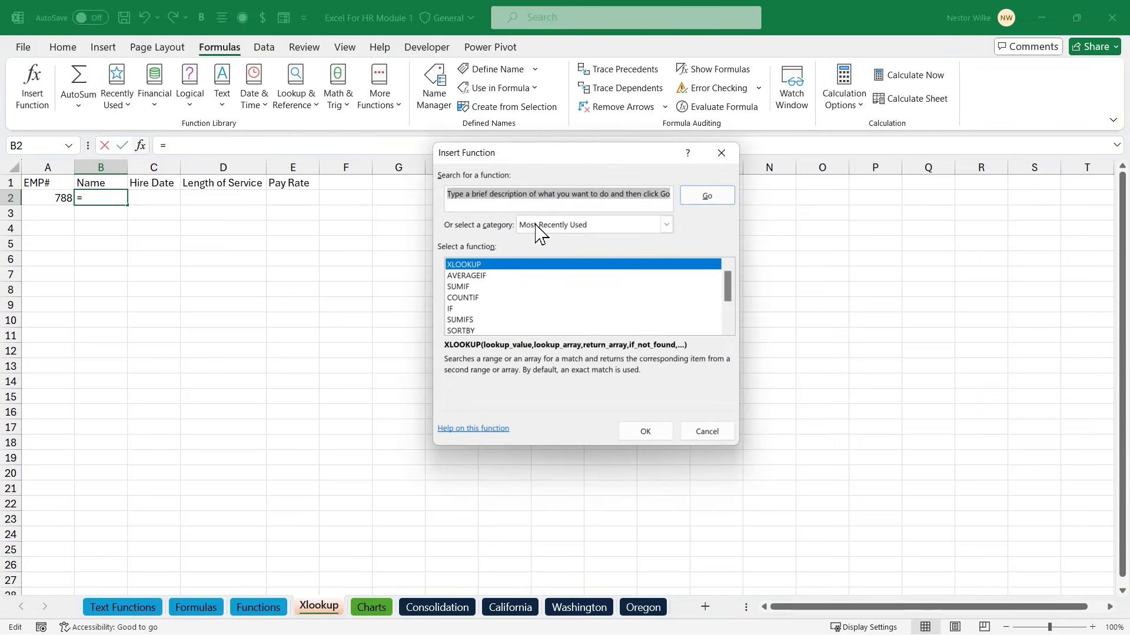
left_click(645, 431)
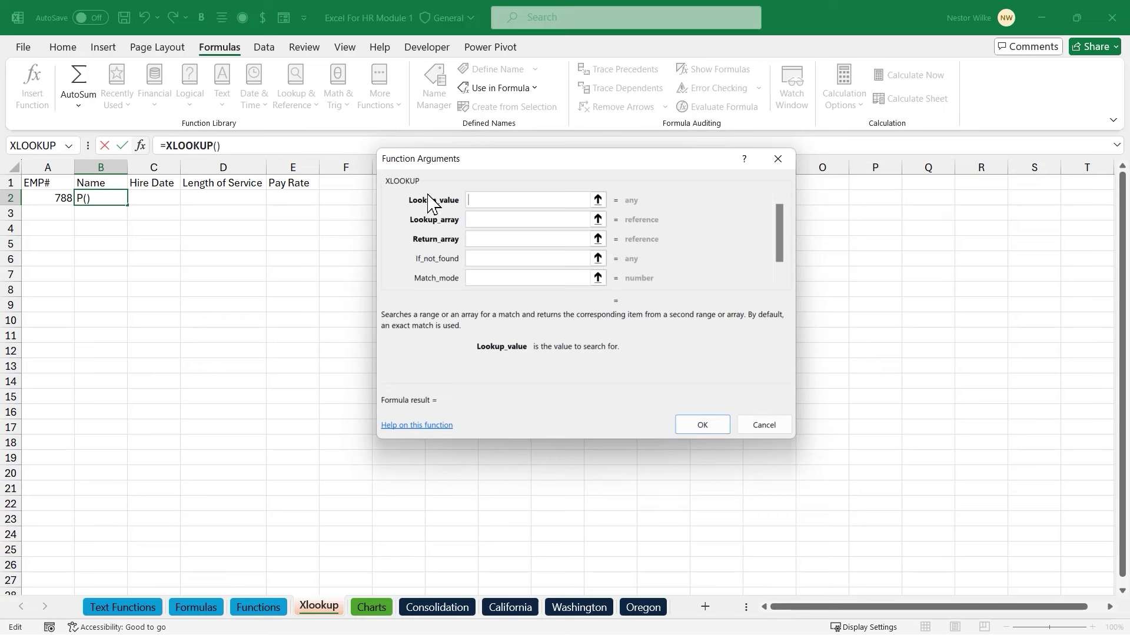
left_click_drag(401, 192, 462, 211)
left_click_drag(33, 192, 73, 207)
left_click_drag(497, 200, 515, 206)
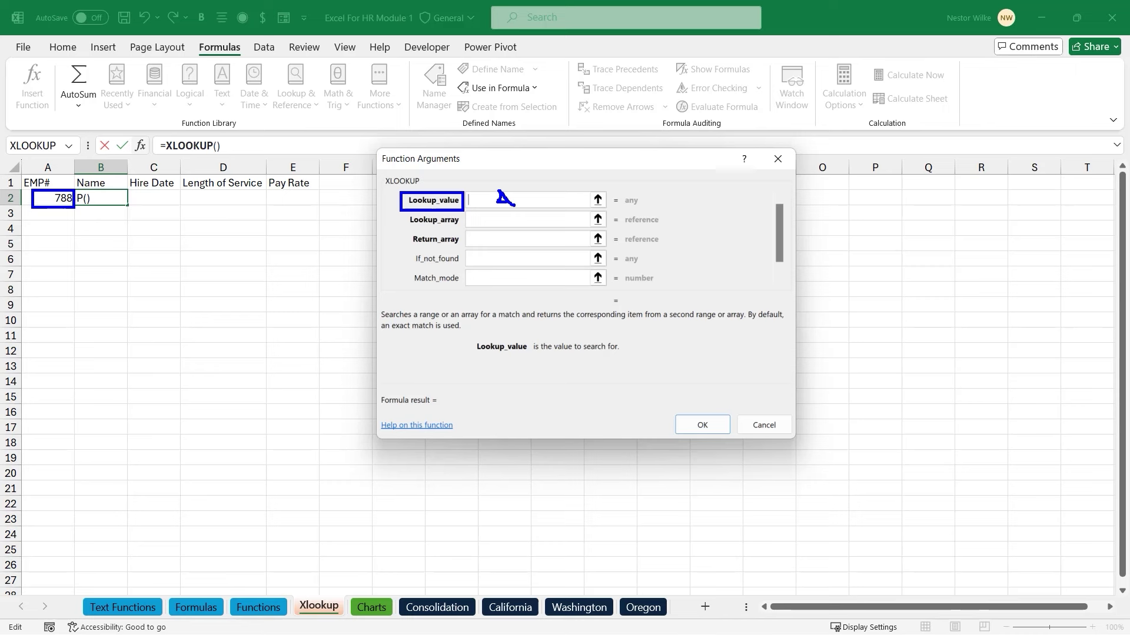
left_click_drag(526, 196, 520, 207)
mouse_move(401, 212)
left_mouse_down()
mouse_move(465, 232)
mouse_move(191, 363)
left_mouse_up()
key("t")
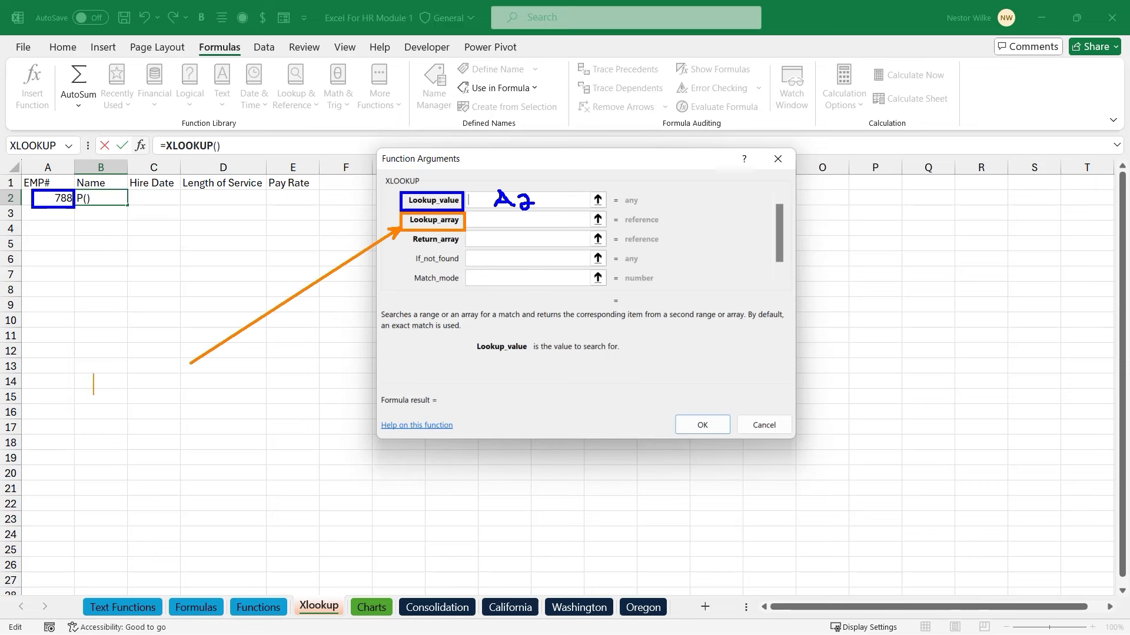
type("Where")
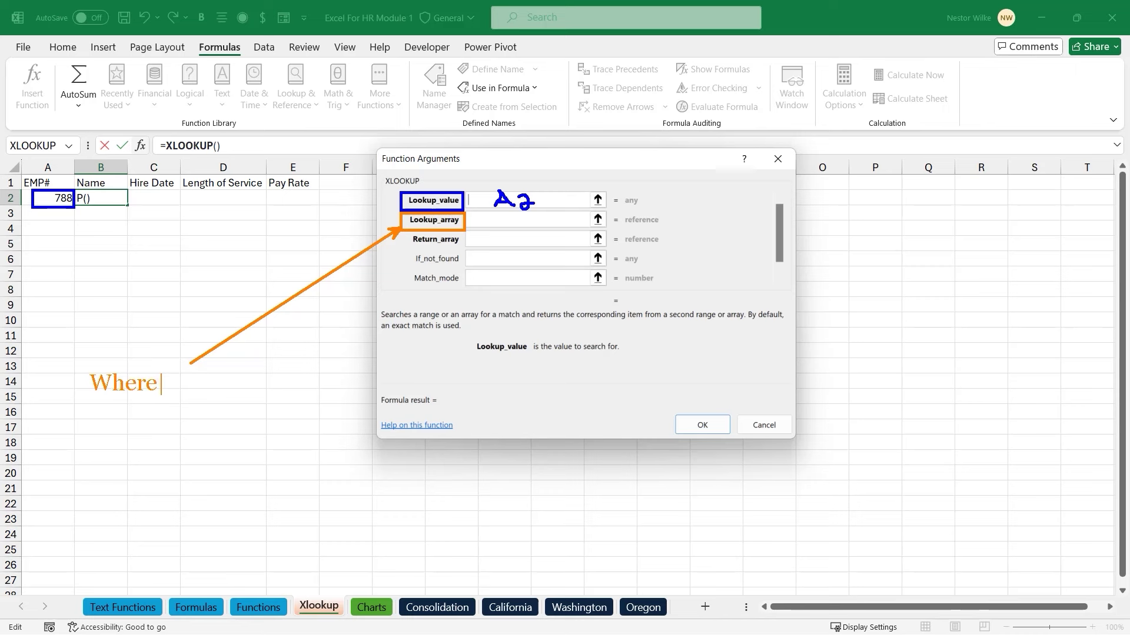
type(" can we fi")
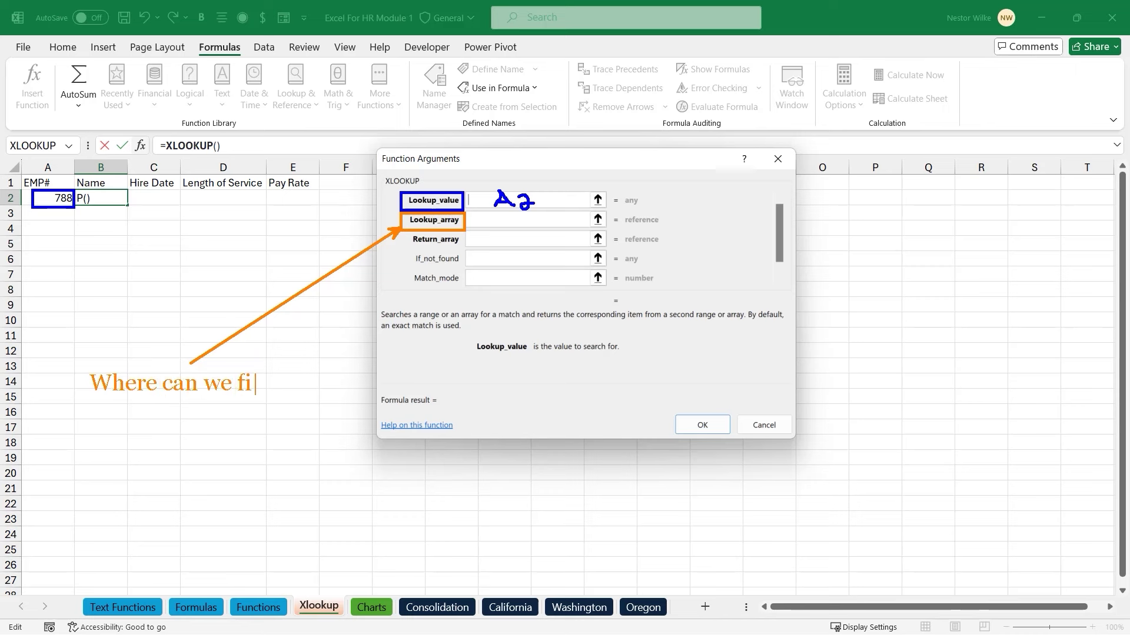
type("nd them")
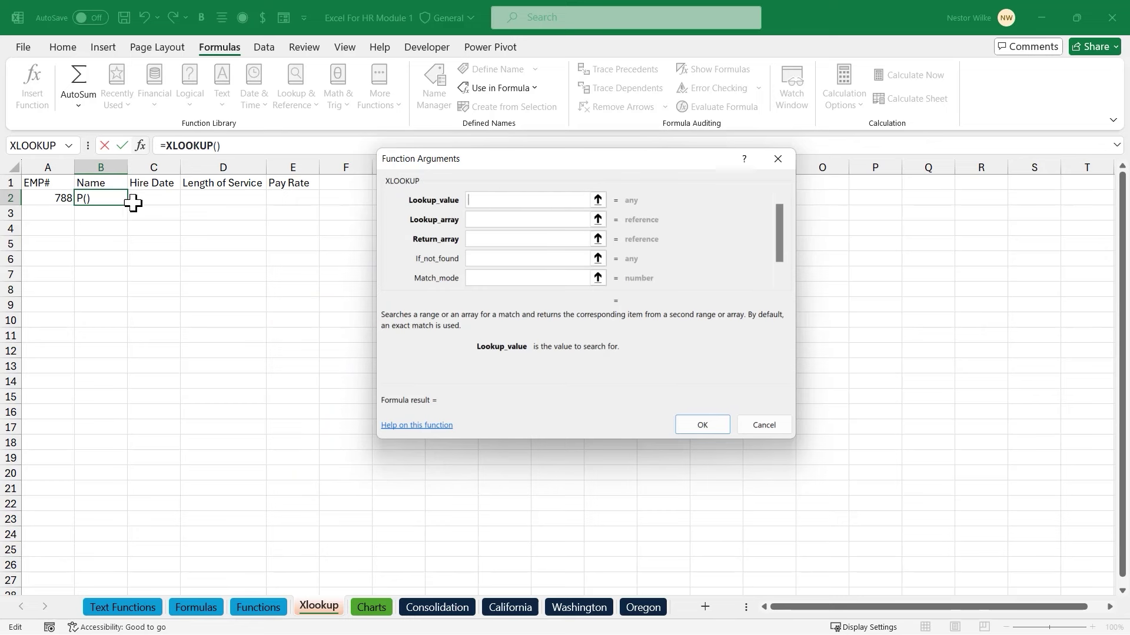
Set the XLOOKUP lookup value to A2 and lookup array to 'Text Functions'!A2:A51.
left_click(52, 198)
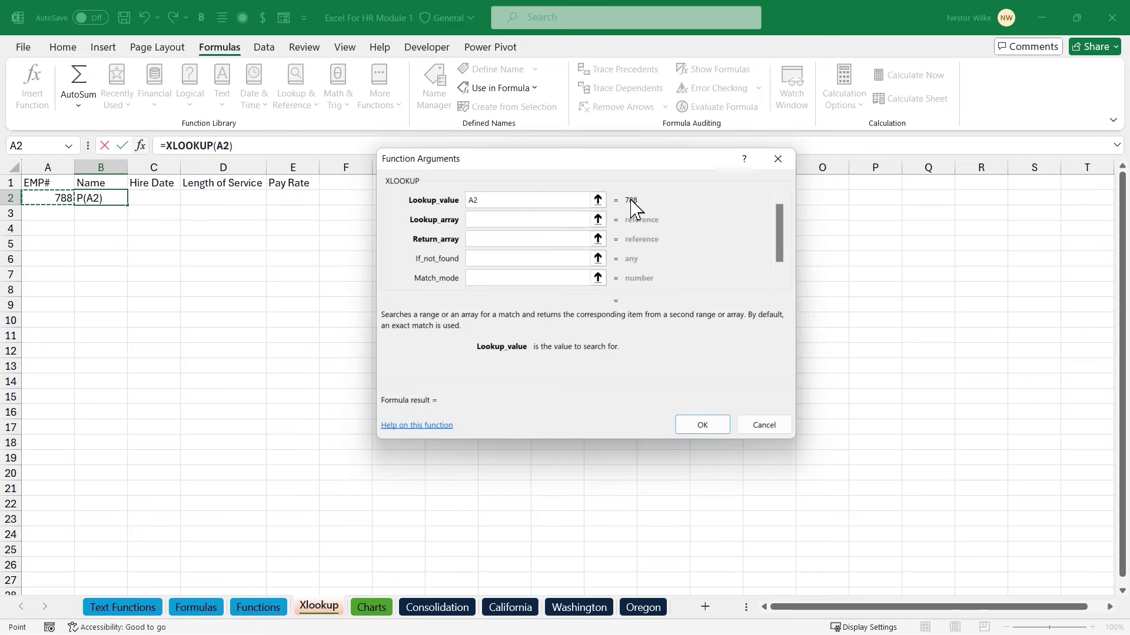
left_click(481, 222)
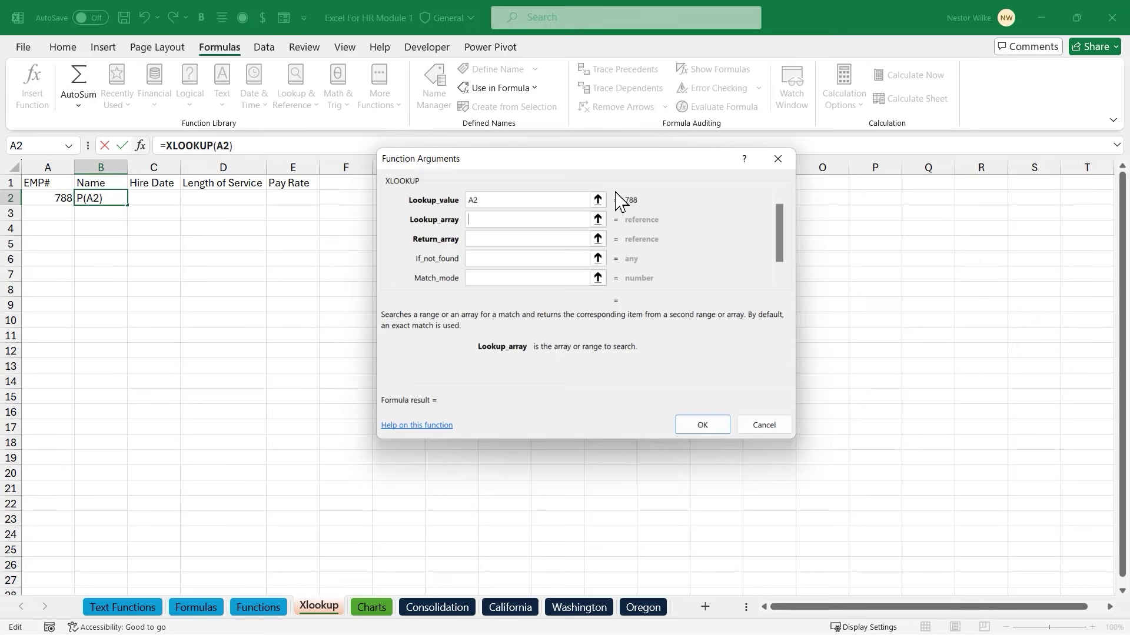
left_click(123, 610)
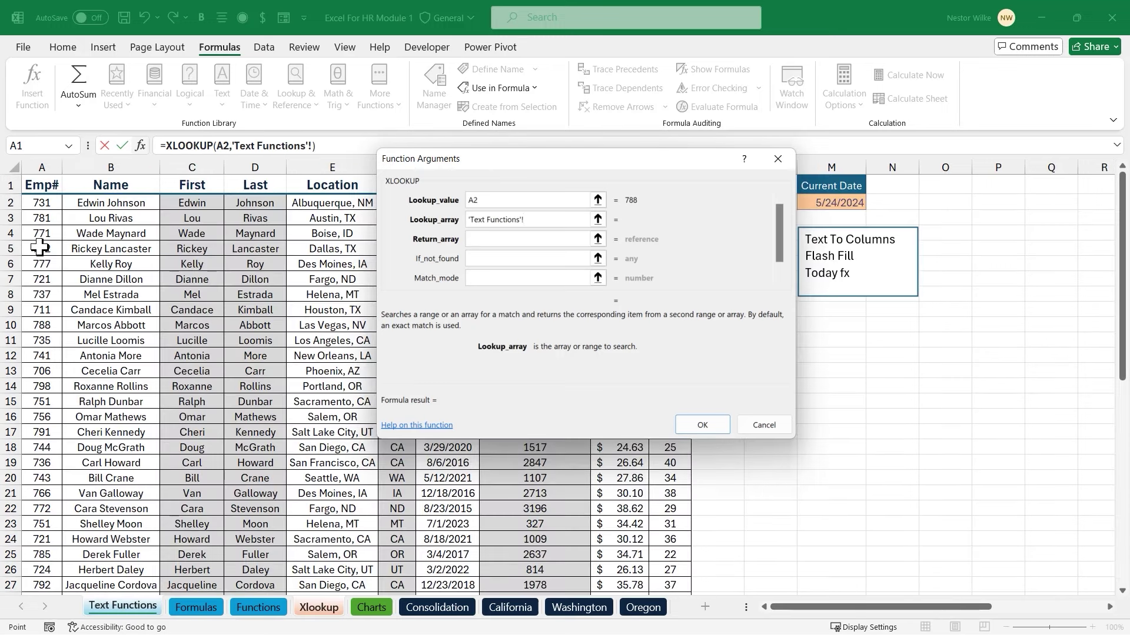
left_click(46, 203)
key("ctrl+shift+Down")
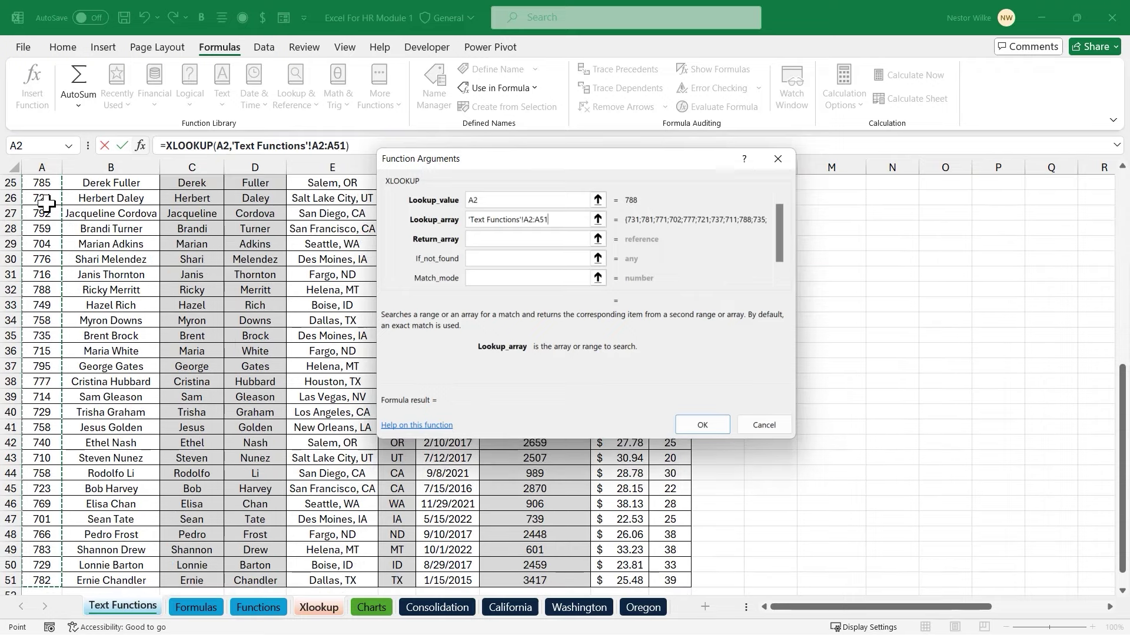
scroll(46, 203, "up", 8)
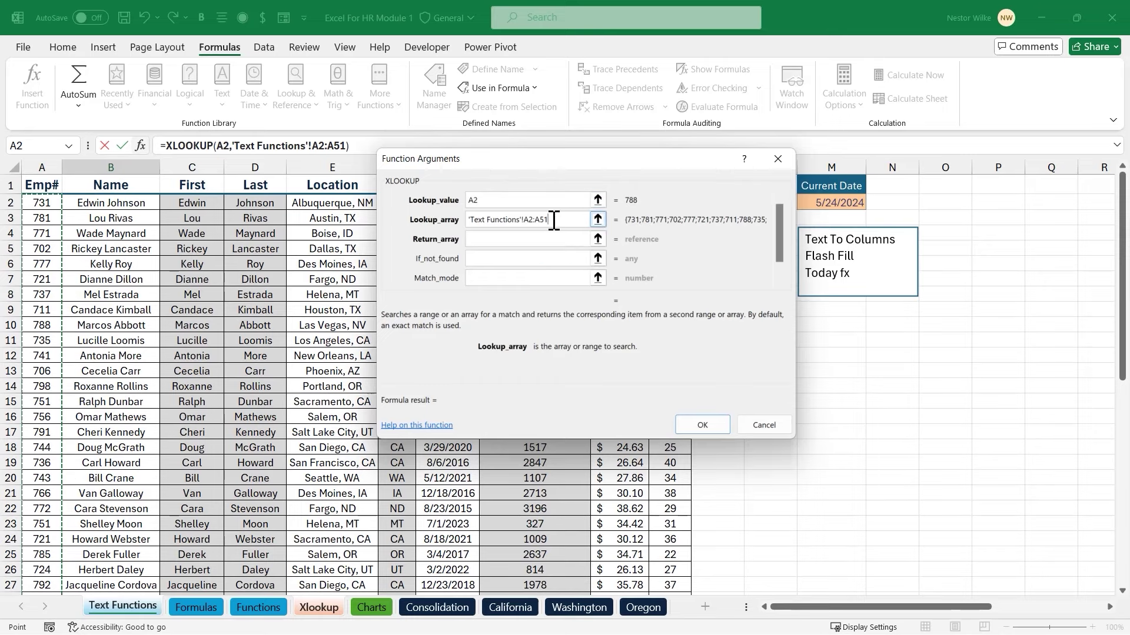
left_click_drag(584, 167, 799, 173)
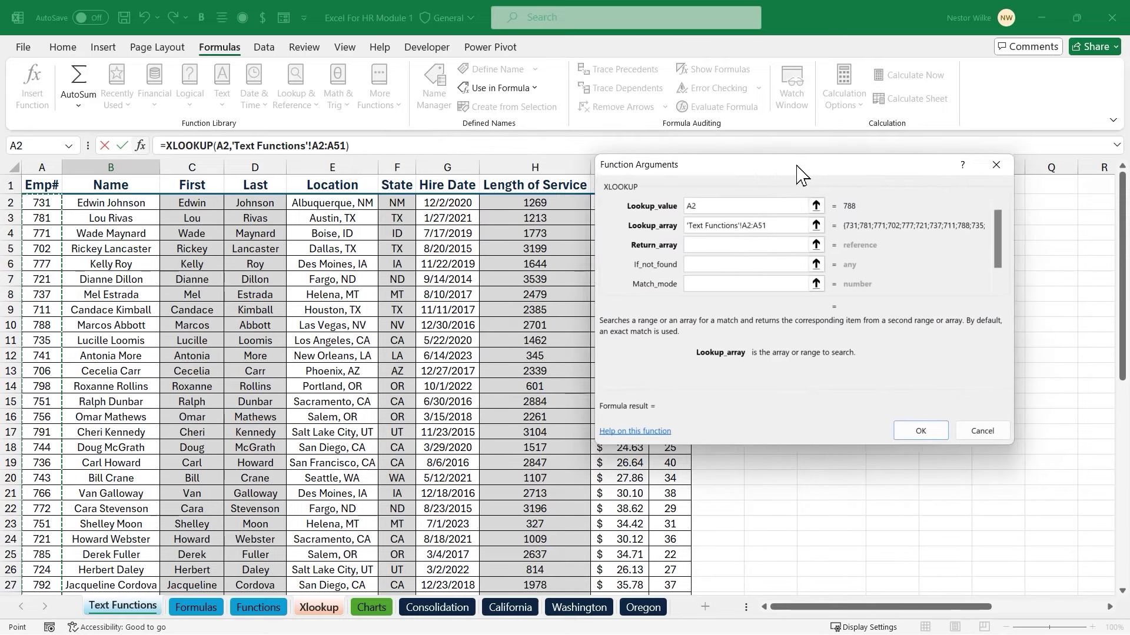
left_click(705, 244)
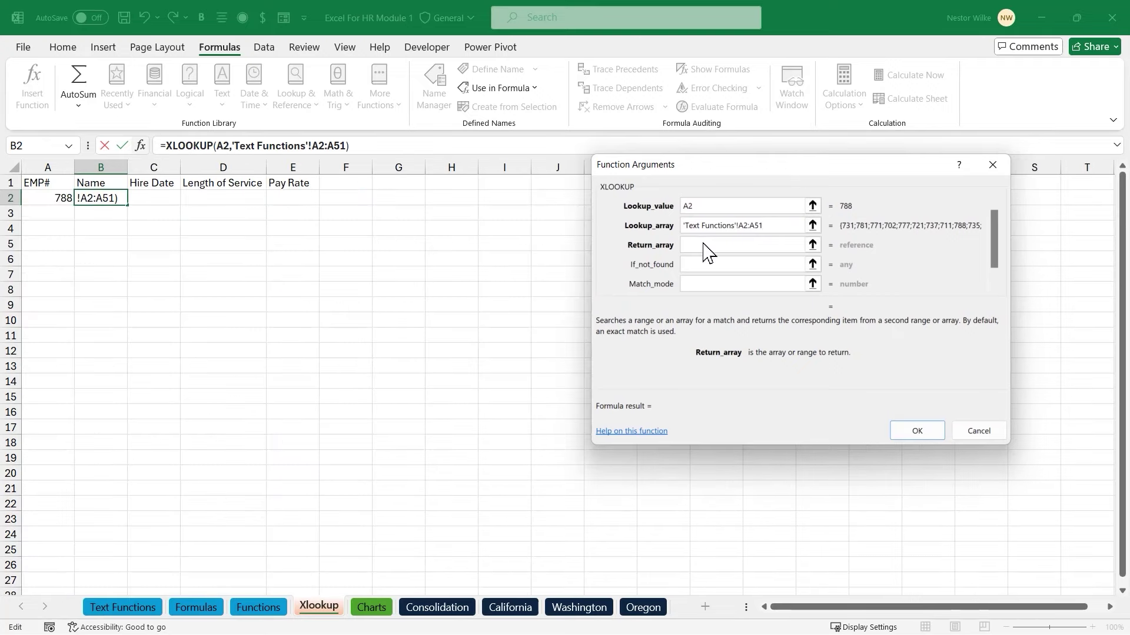
Set the return array to 'Text Functions'!B2:B51 and confirm the XLOOKUP in B2.
left_click(123, 609)
left_click(128, 203)
key("ctrl+shift+Down")
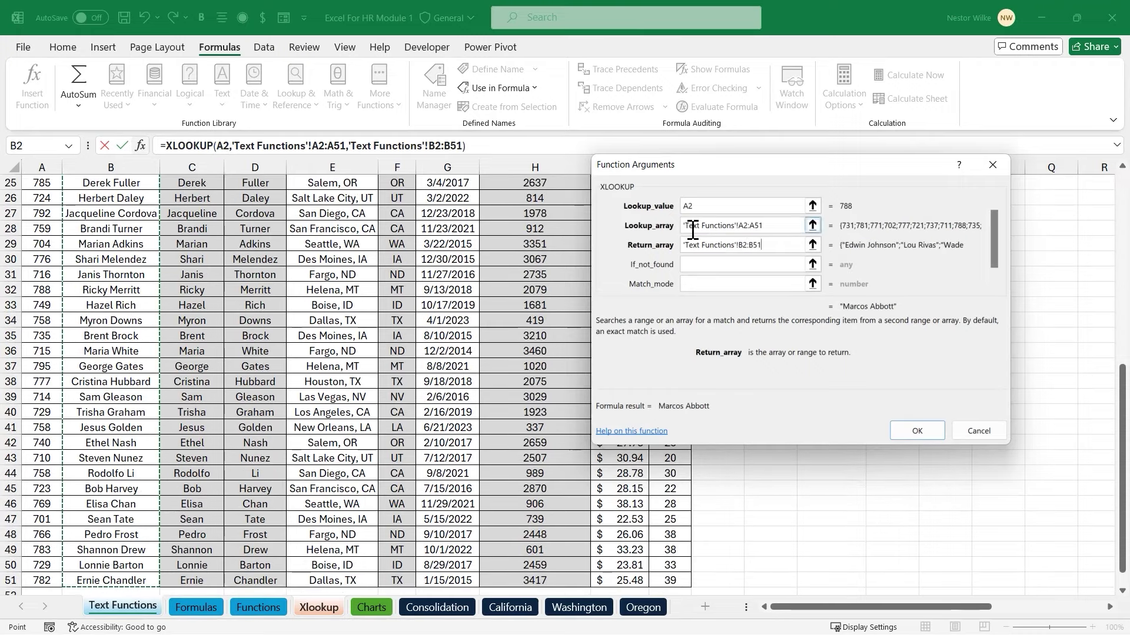
scroll(494, 301, "up", 8)
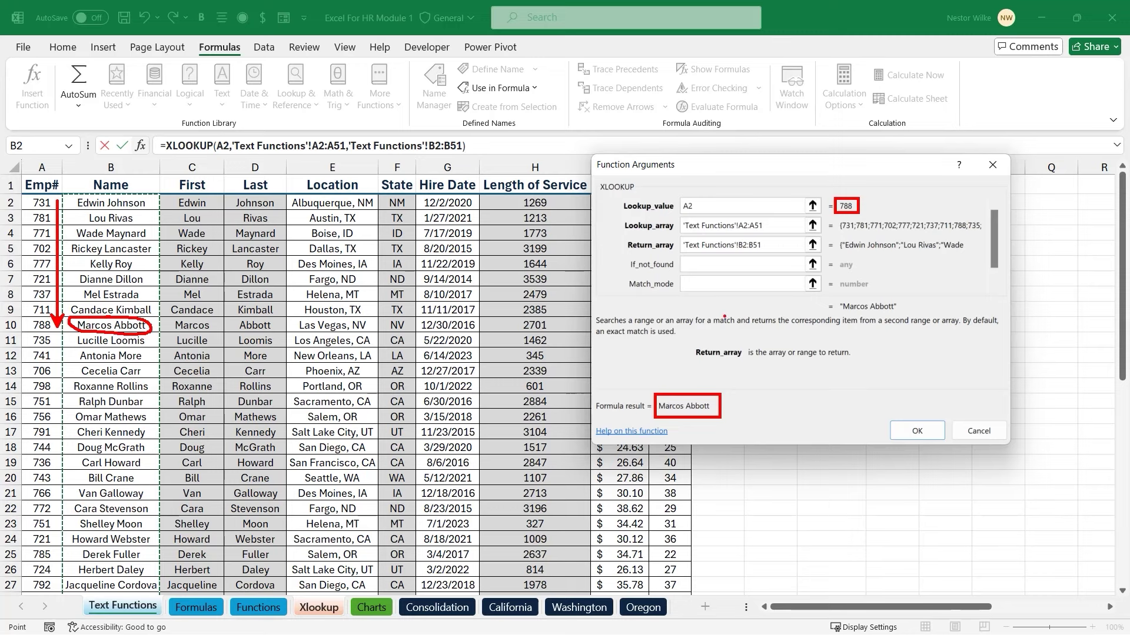
scroll(294, 382, "down", 1)
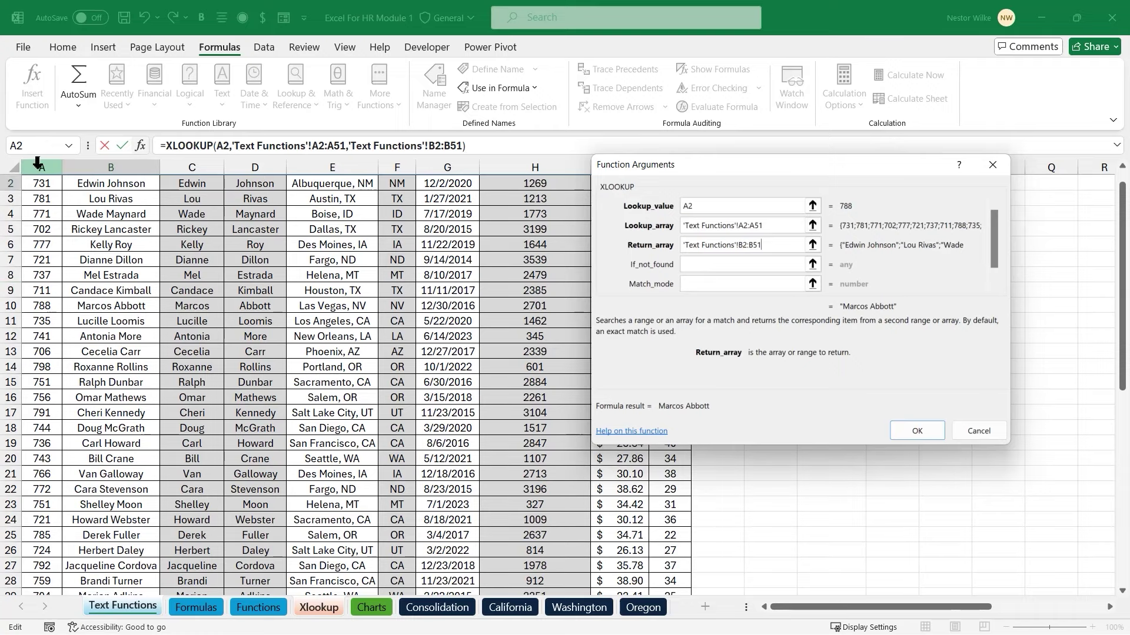
scroll(65, 212, "up", 1)
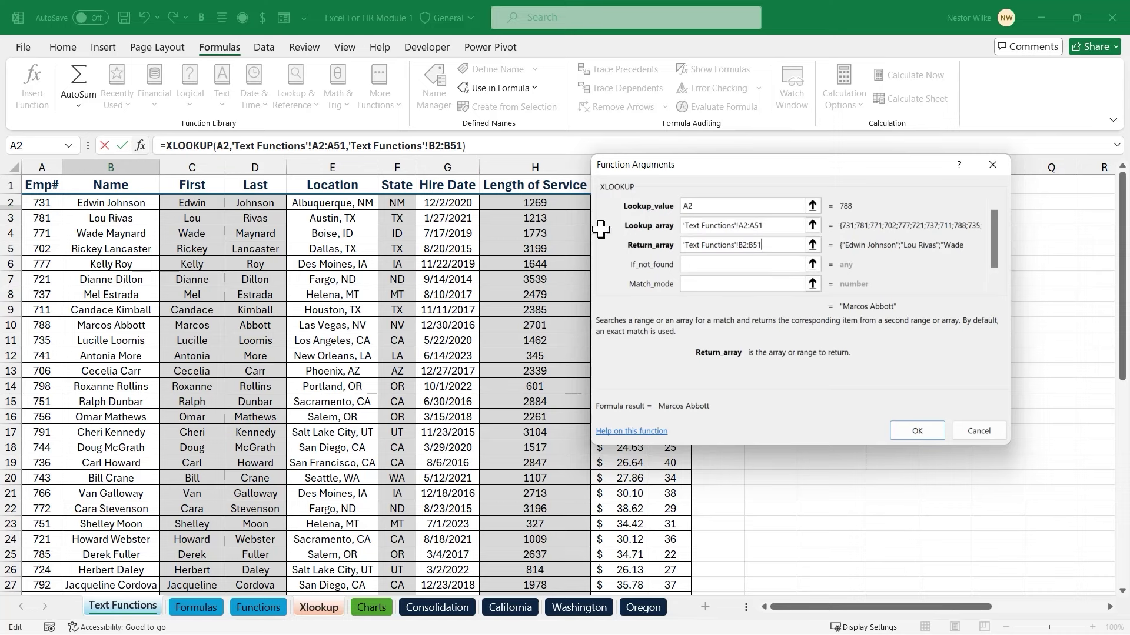
left_click(917, 432)
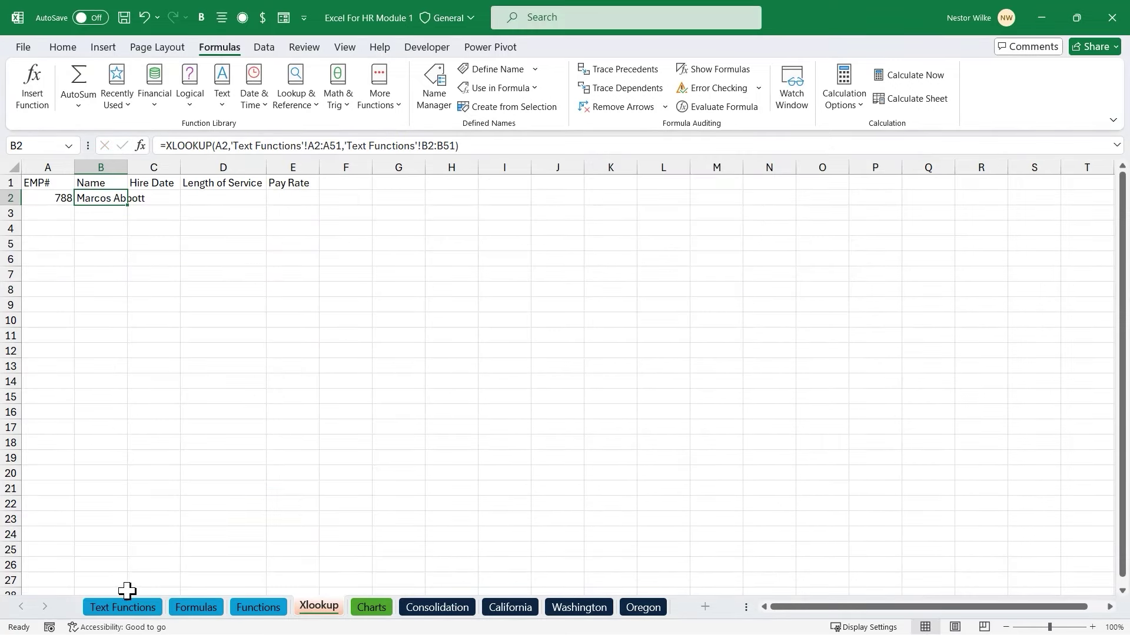
On Text Functions, name the employee numbers A2:A51 empnum and the names B2:B51 name.
left_click(125, 610)
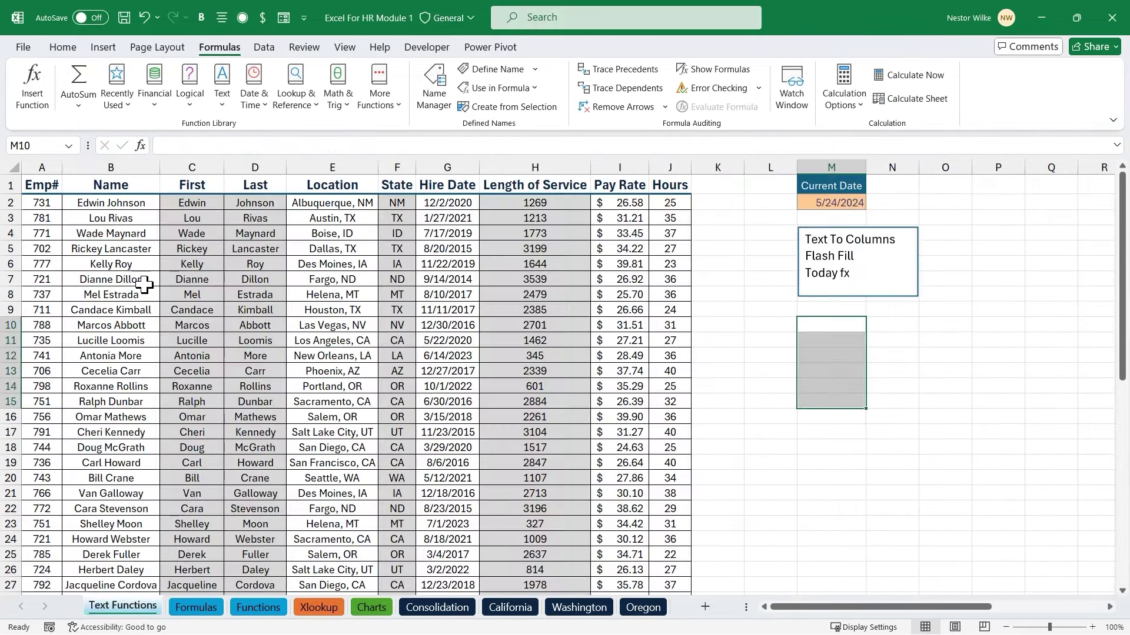
left_click(45, 202)
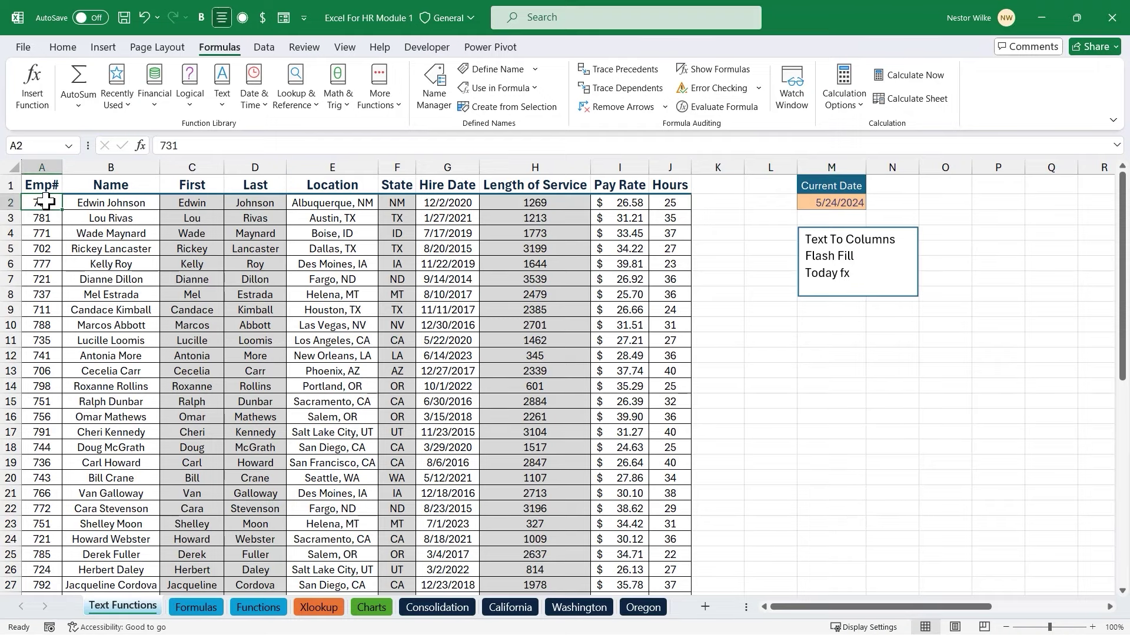
key("ctrl+shift+Down")
scroll(45, 202, "up", 8)
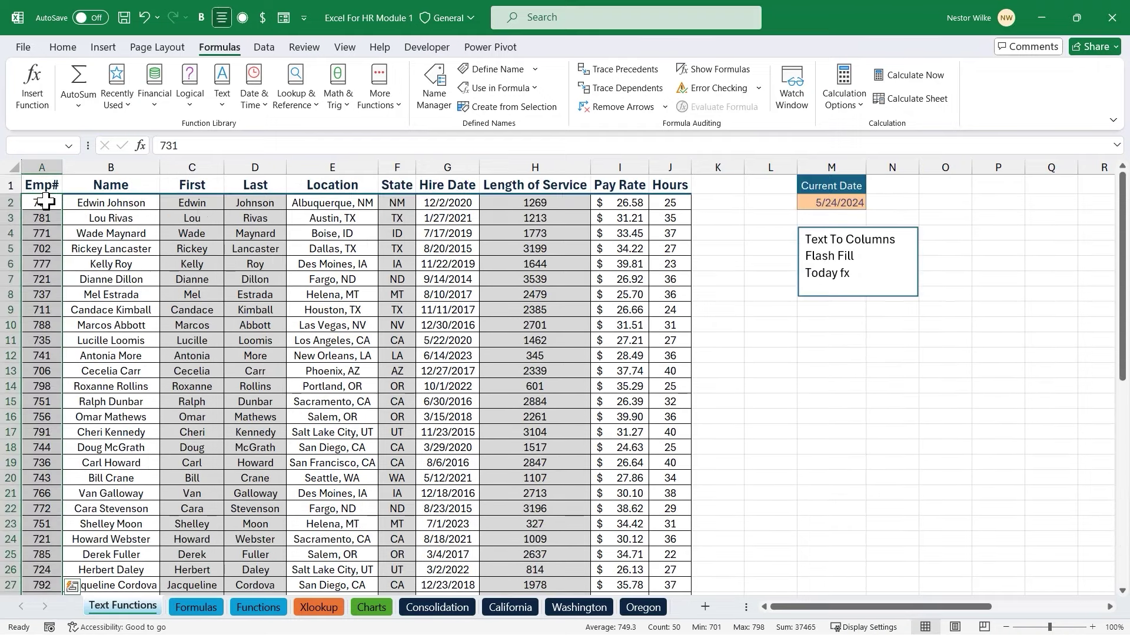
left_click(42, 146)
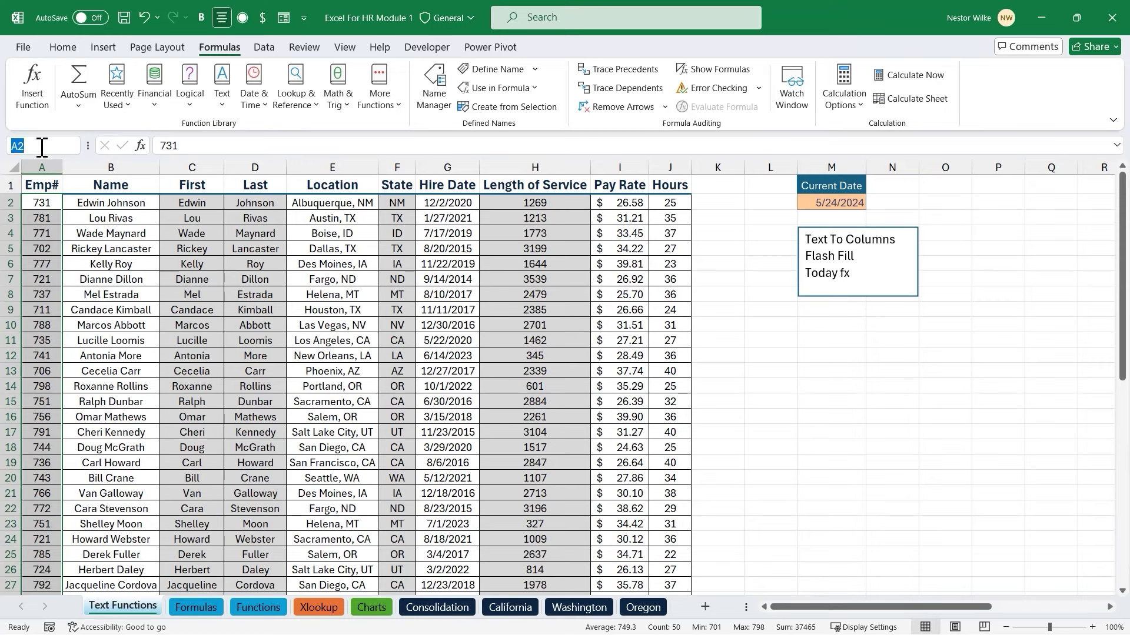
type("empnum")
key("Return")
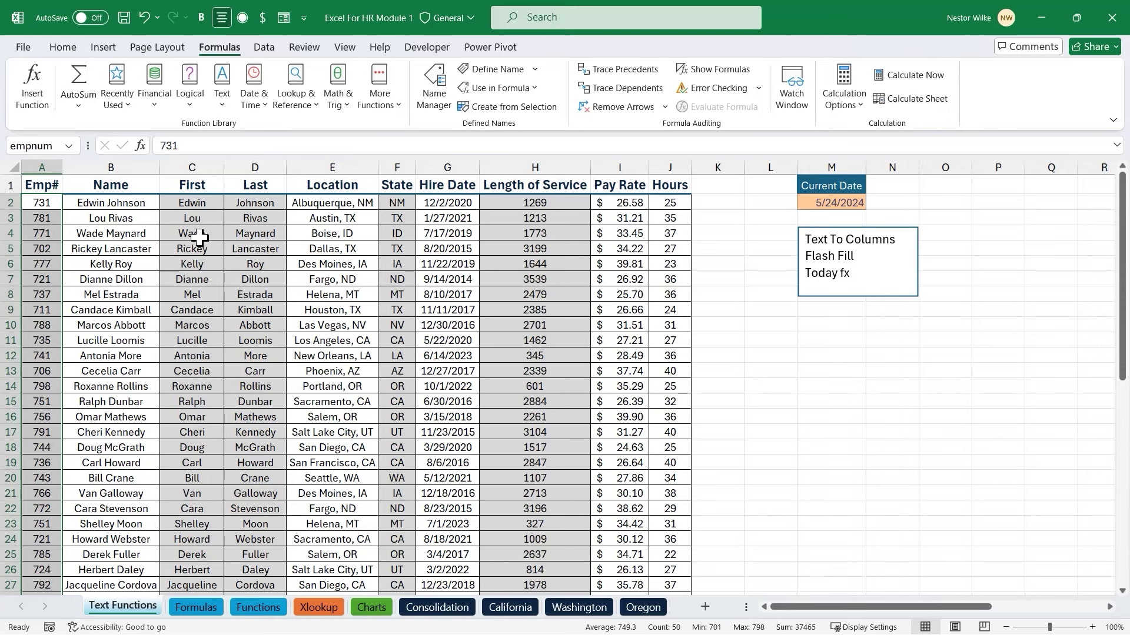
left_click(122, 205)
key("ctrl+shift+Down")
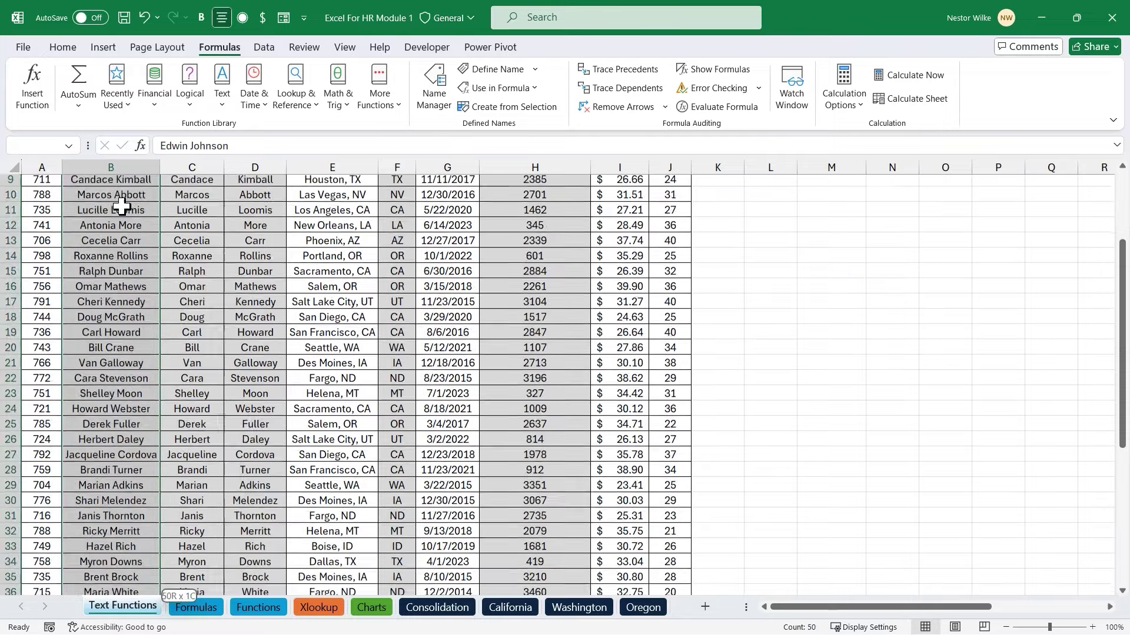
left_click(31, 142)
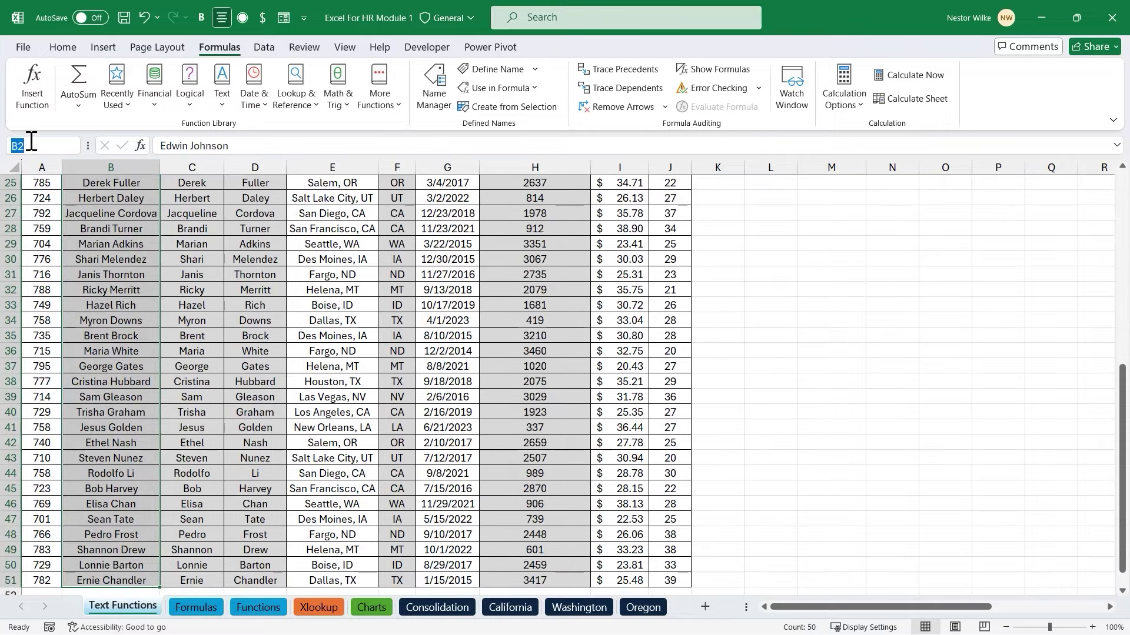
type("name")
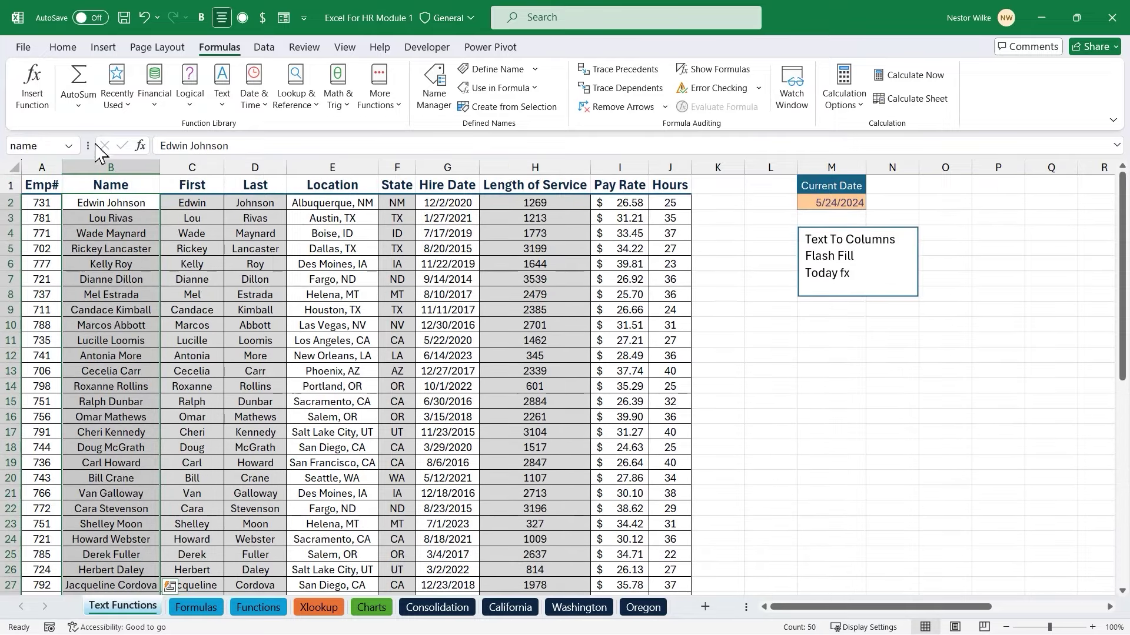
Name hire dates G2:G51 hiredate and length of service H2:H51 Los, then return to Xlookup.
left_click(453, 200)
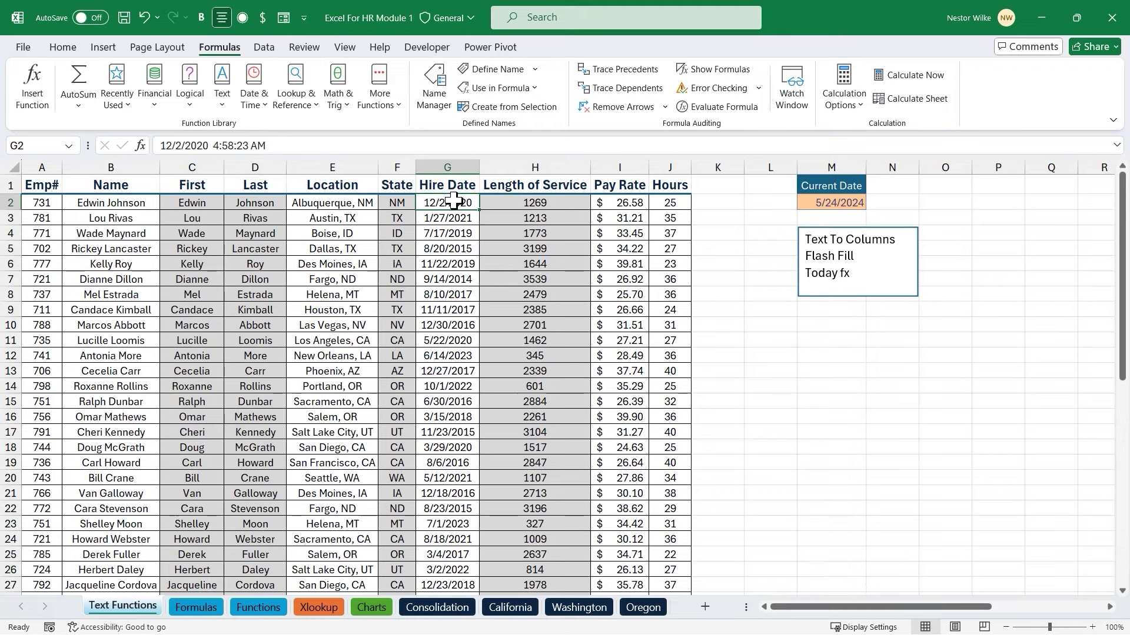
key("ctrl+shift+Down")
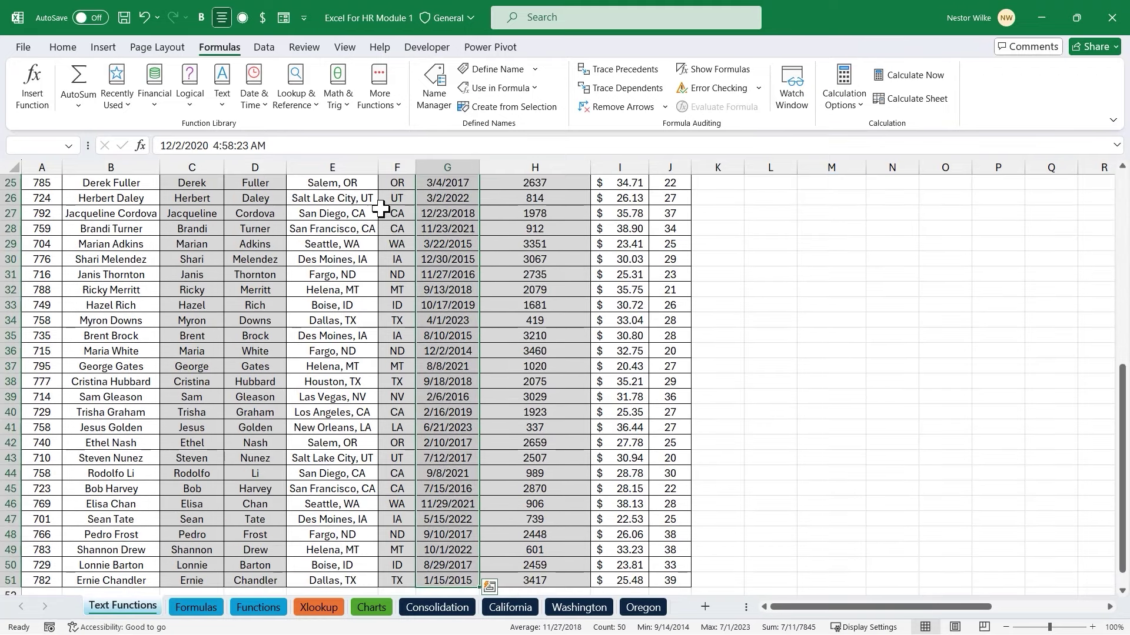
left_click(41, 144)
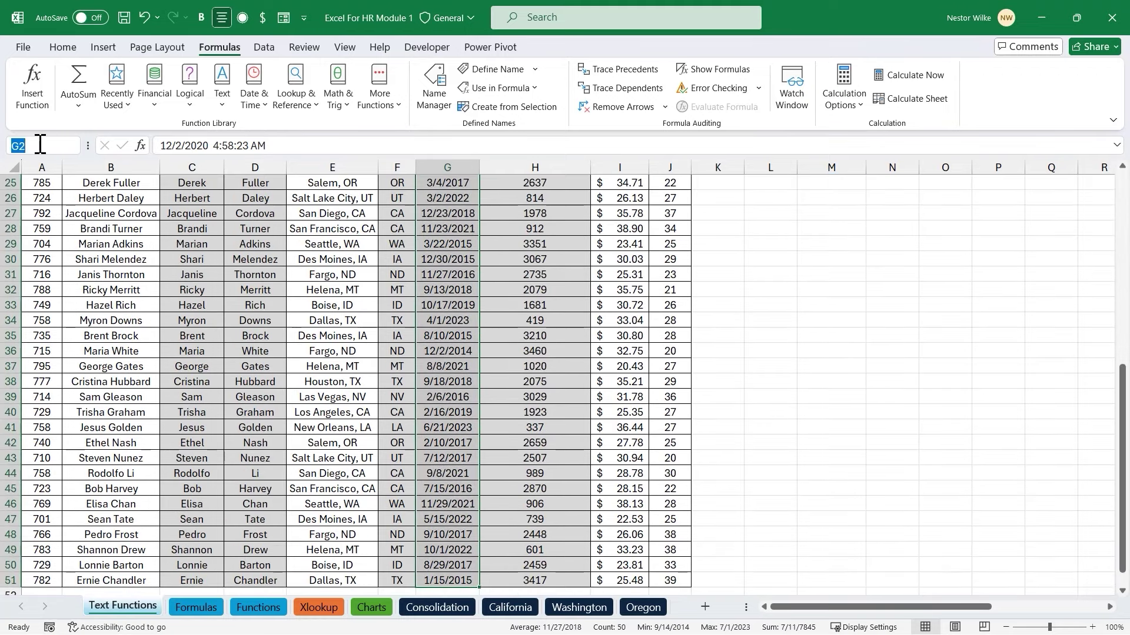
type("hiredate")
key("Return")
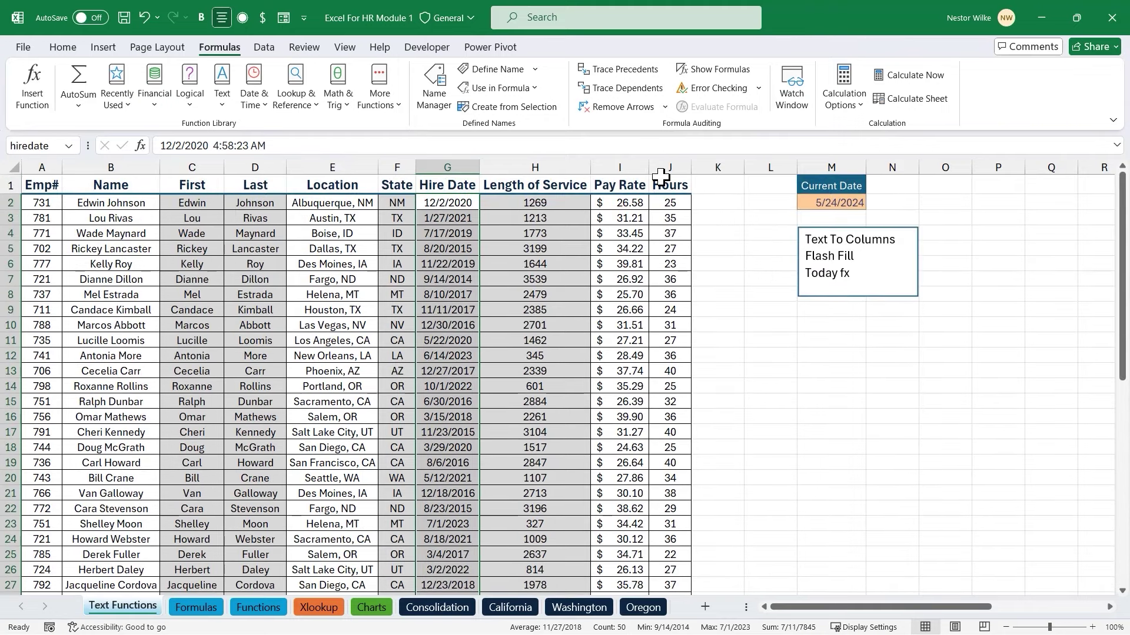
left_click(567, 204)
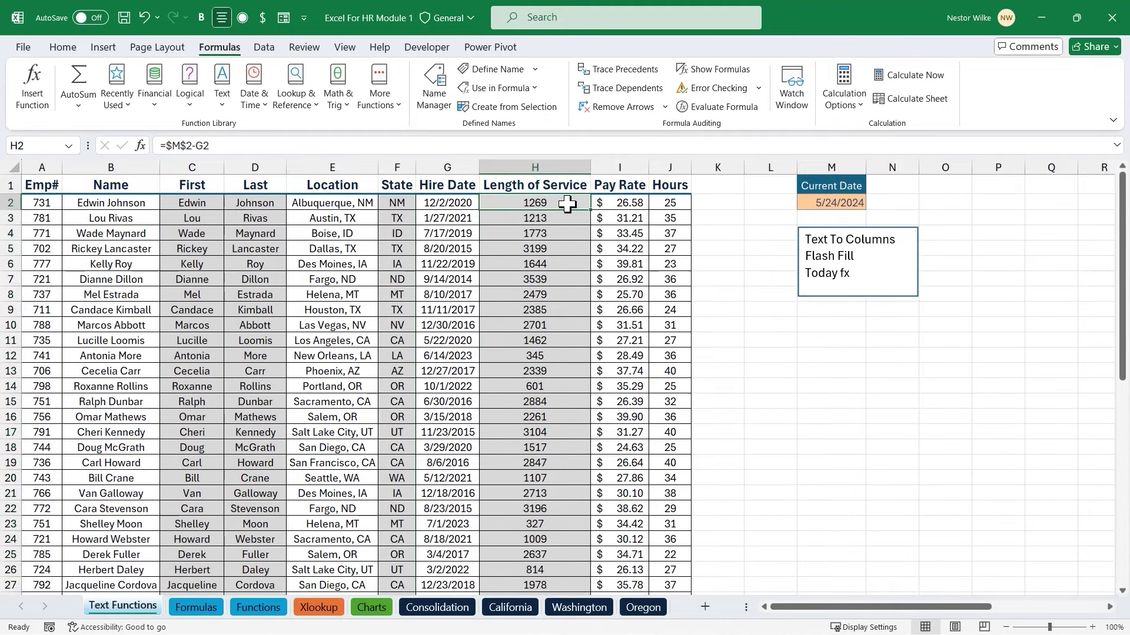
key("ctrl+shift+Down")
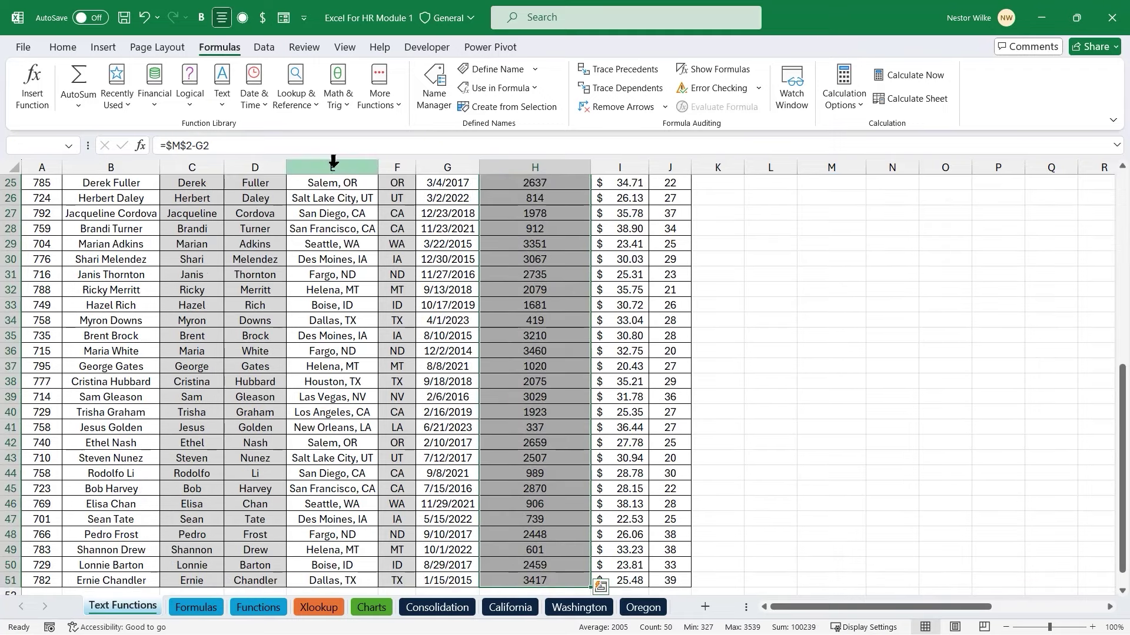
left_click(48, 147)
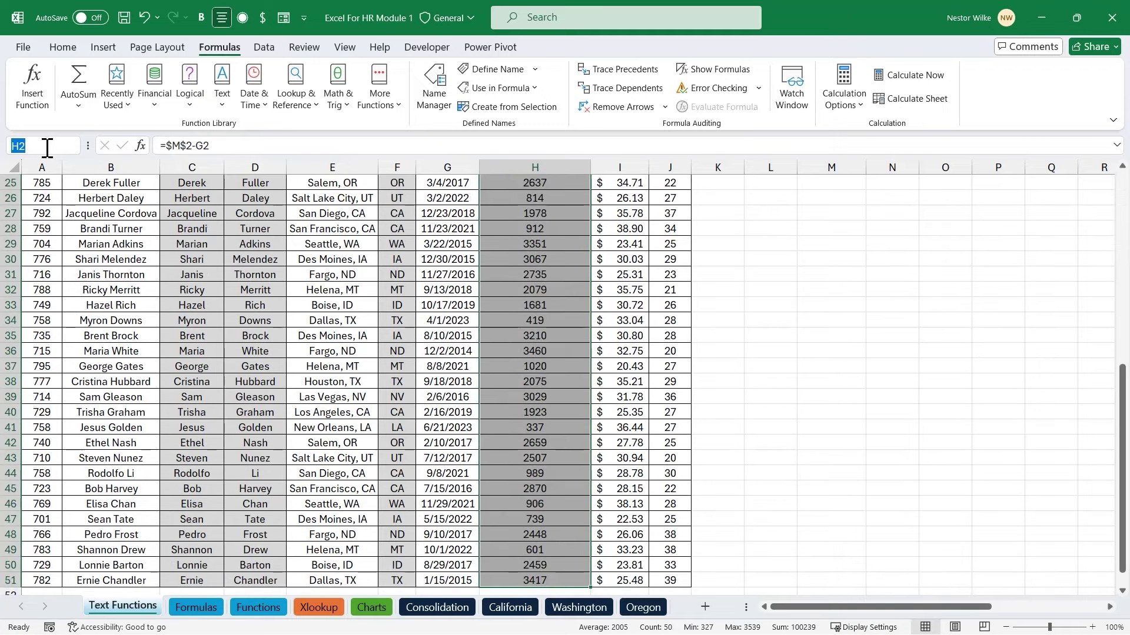
type("Los")
key("Return")
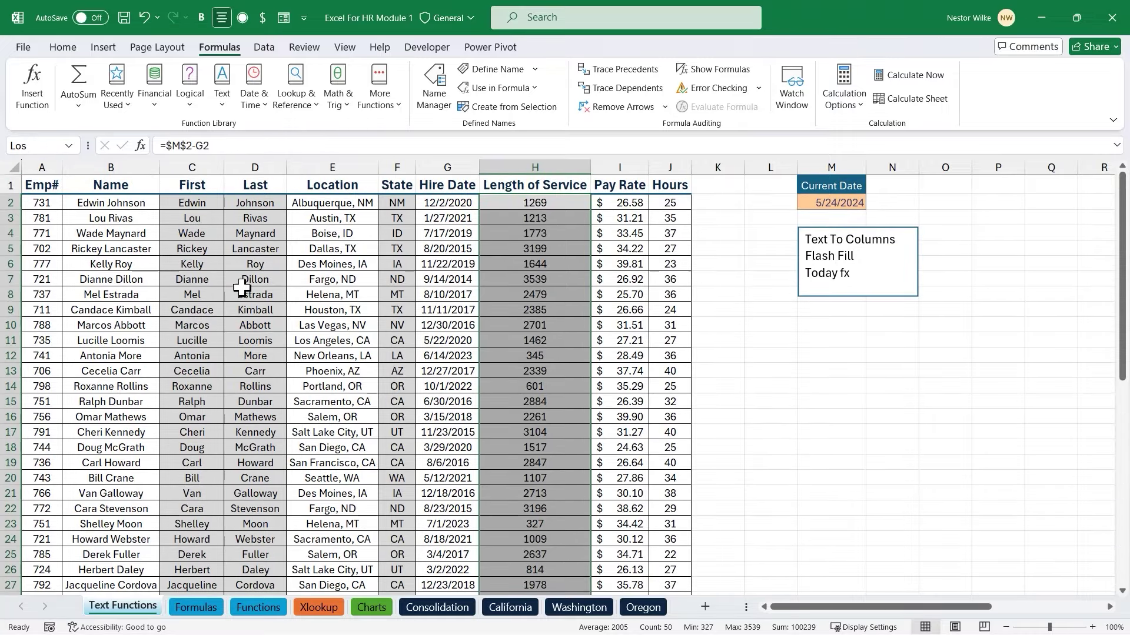
left_click(321, 608)
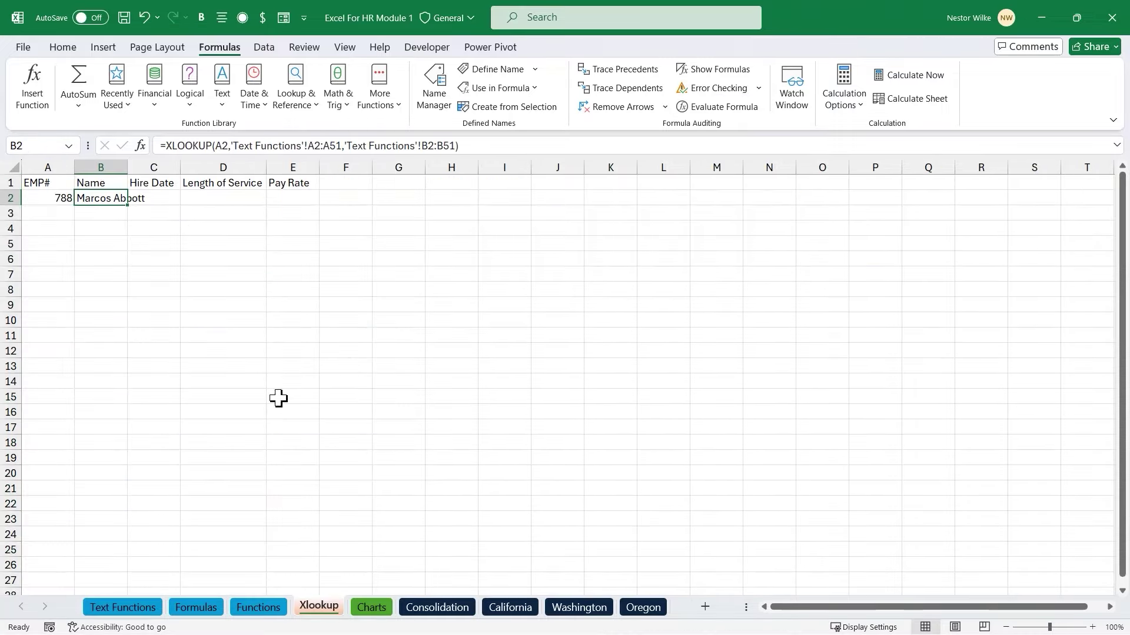
left_click(157, 226)
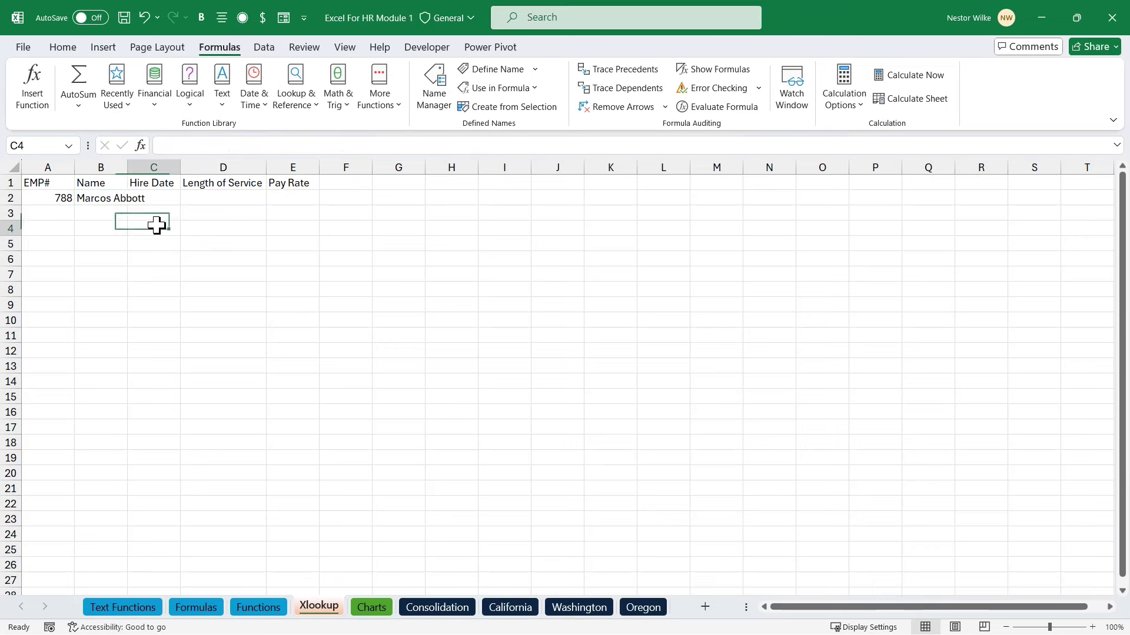
double_click(127, 167)
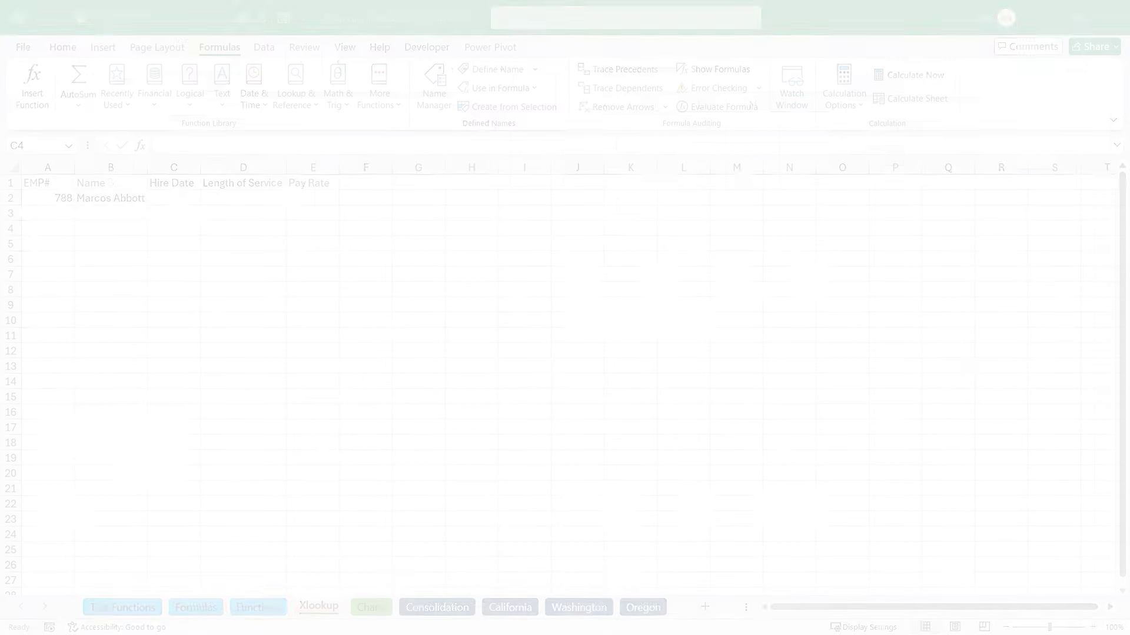
left_click(180, 198)
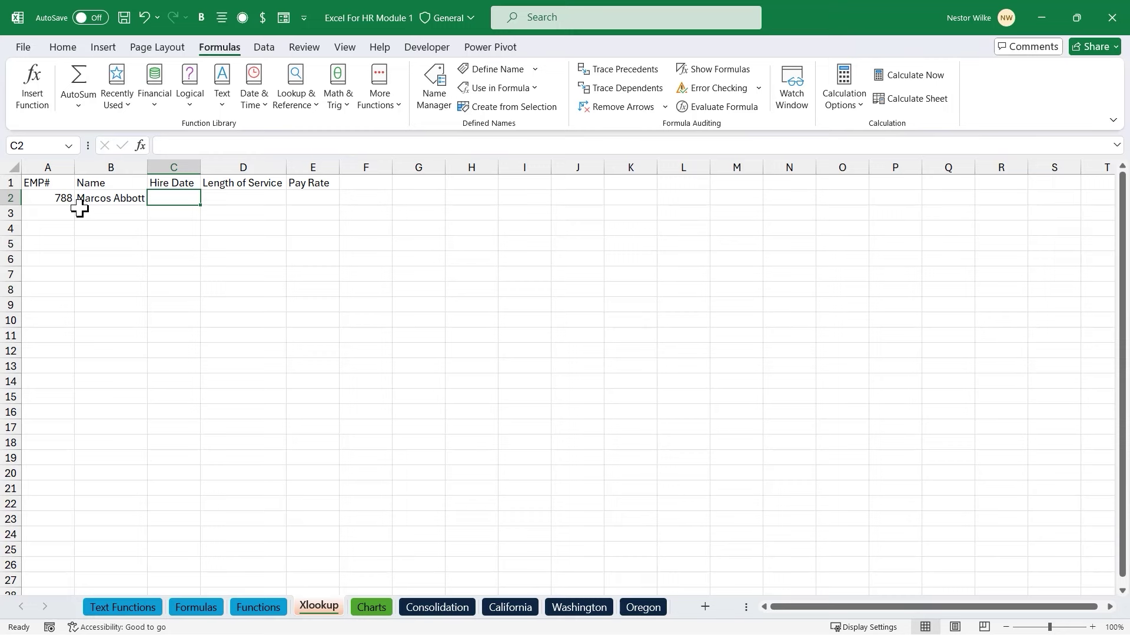
left_click(36, 88)
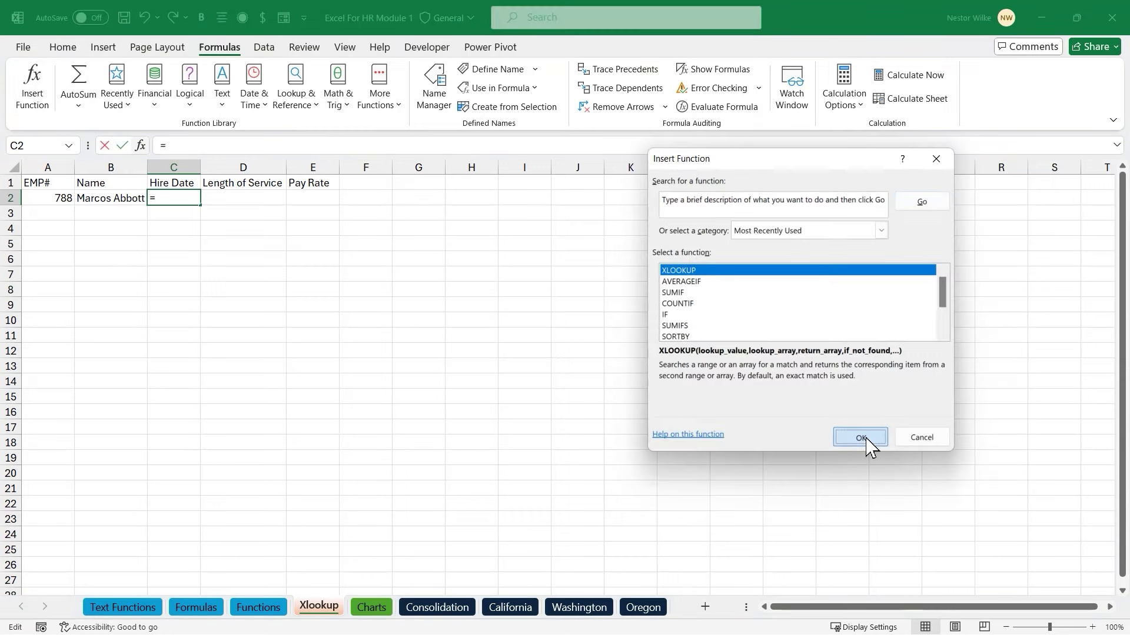
left_click(866, 439)
left_click_drag(689, 169, 337, 223)
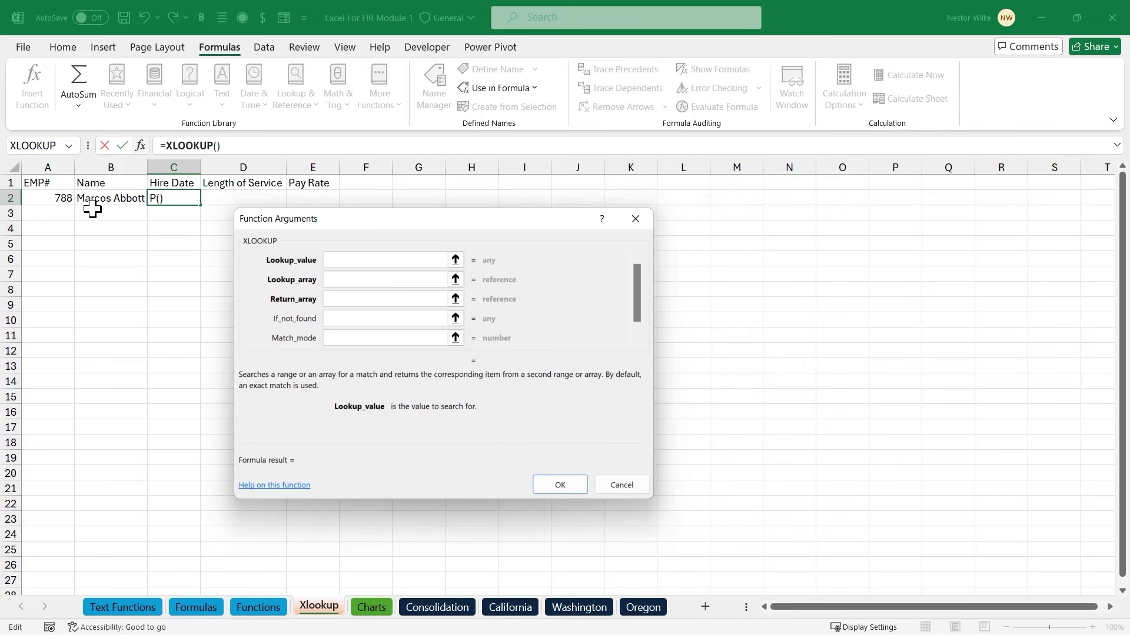
left_click(56, 198)
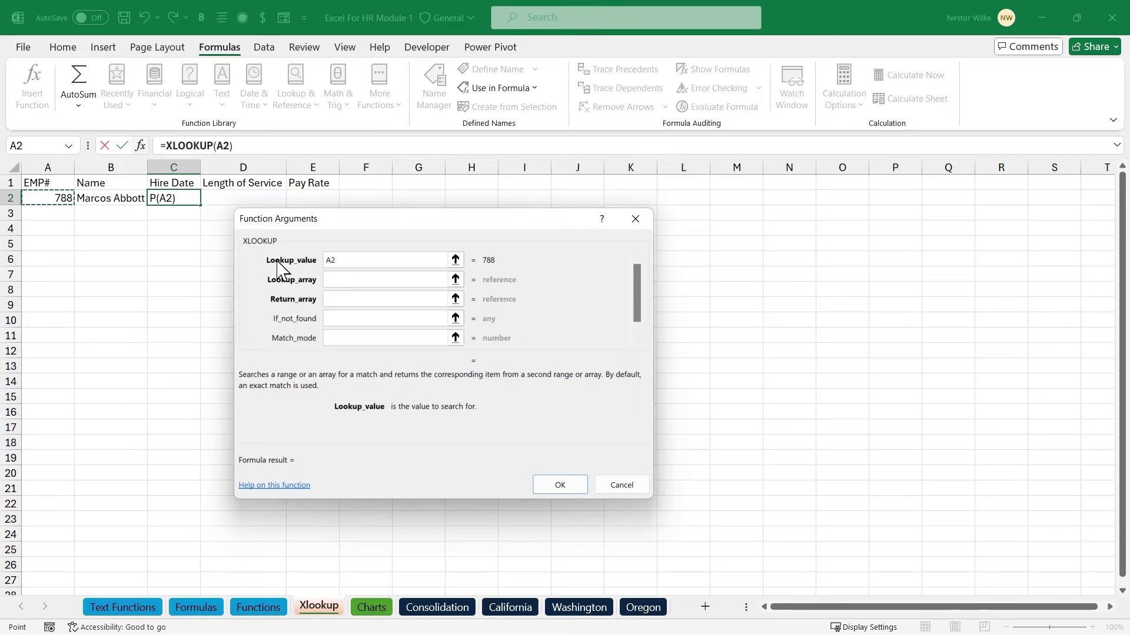
left_click(347, 279)
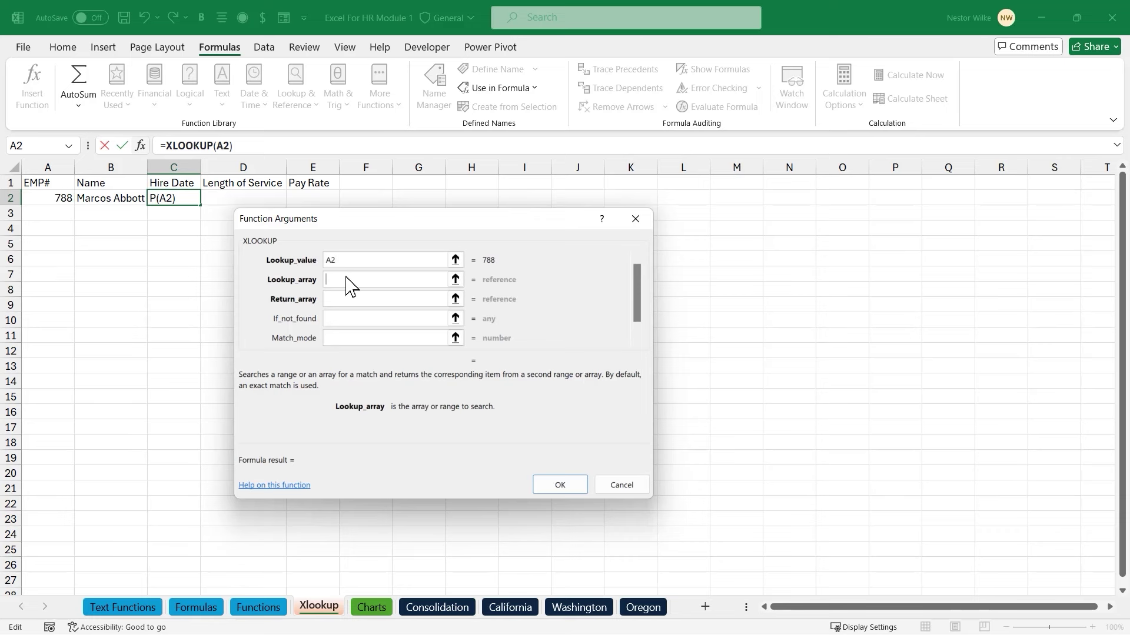
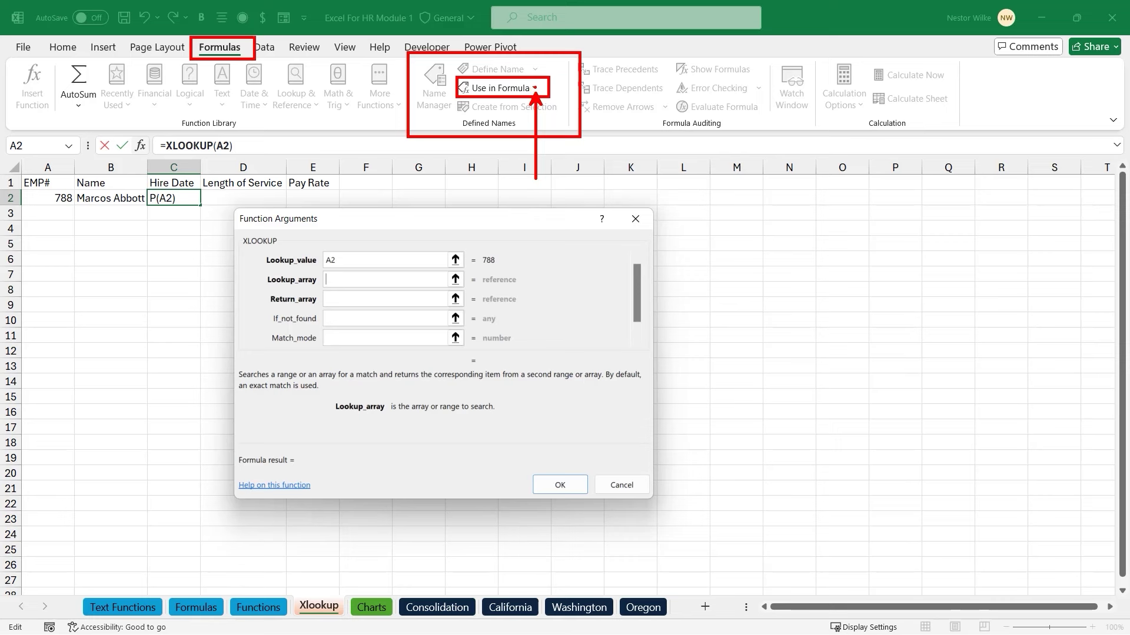
Complete C2's XLOOKUP with lookup array empnum and return array hiredate, replacing a wrongly picked name.
left_click(535, 89)
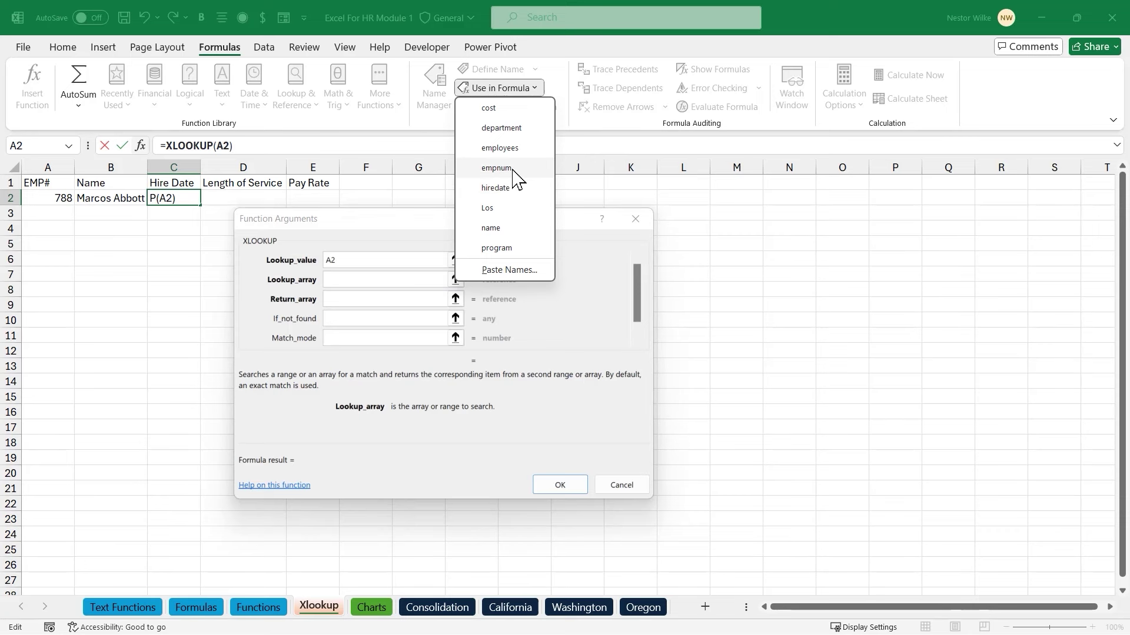
left_click(512, 170)
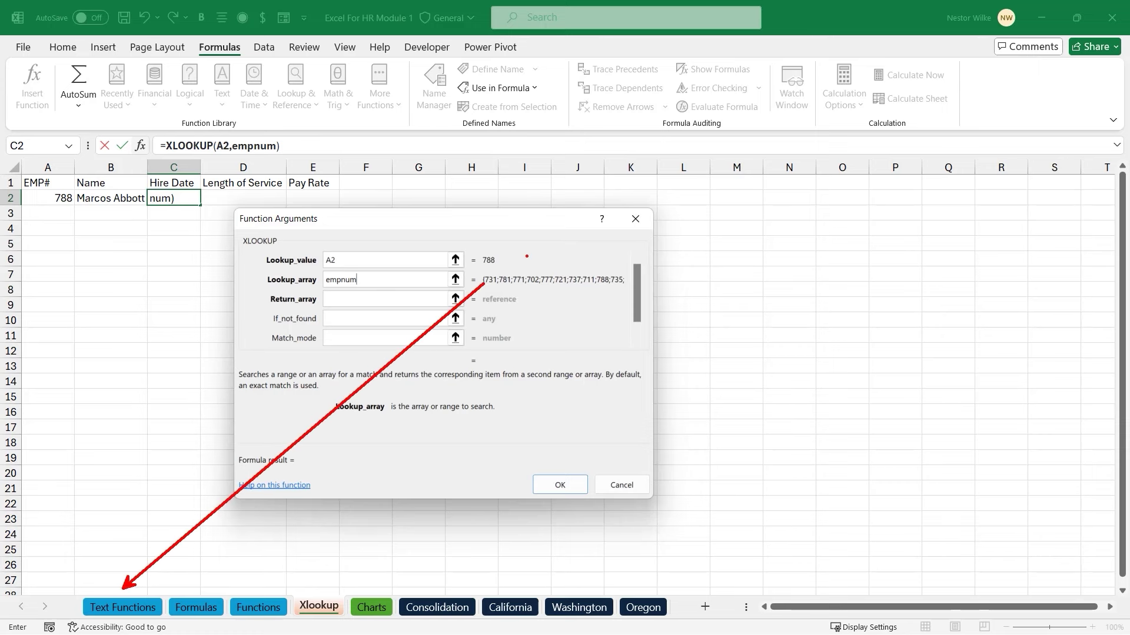
left_click(379, 300)
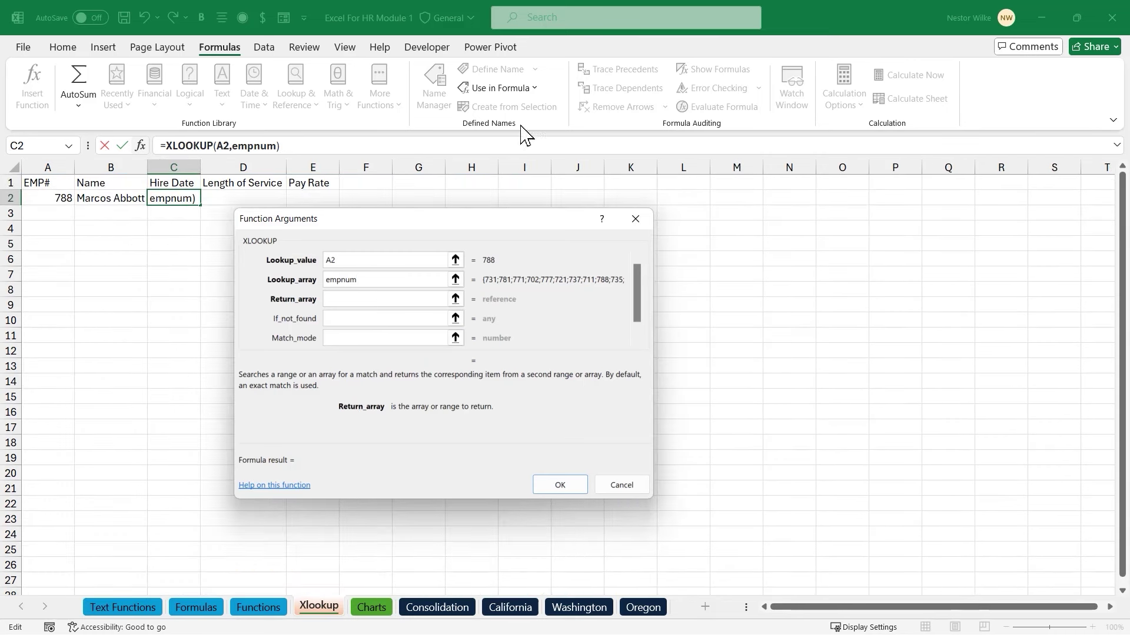
left_click(535, 88)
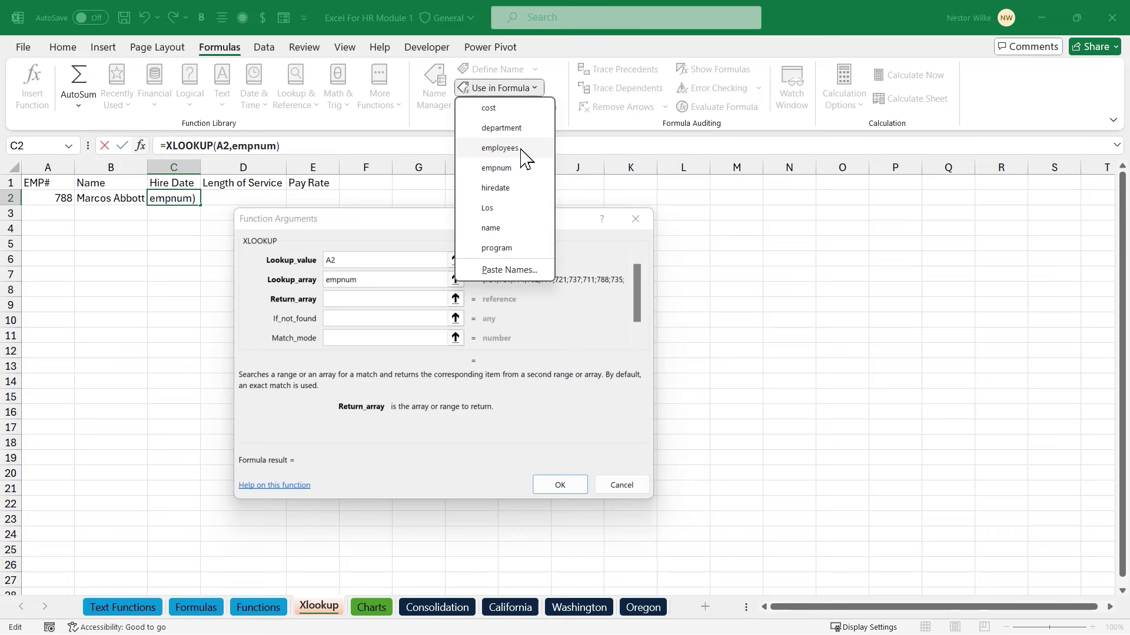
left_click(501, 229)
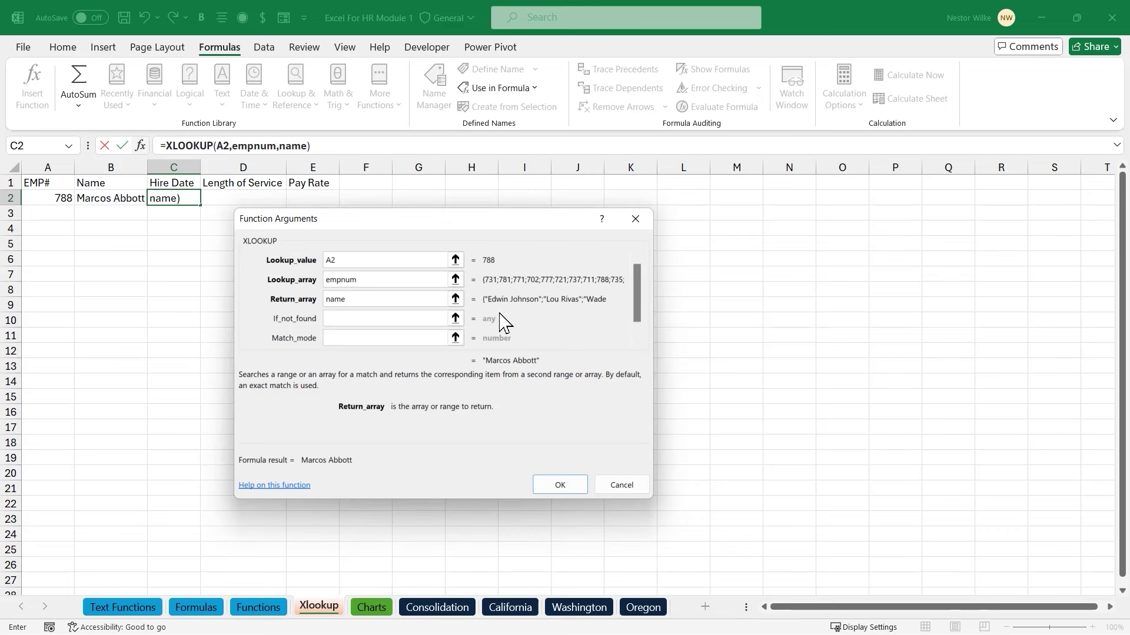
left_click_drag(347, 300, 318, 300)
key("Delete")
left_click(534, 89)
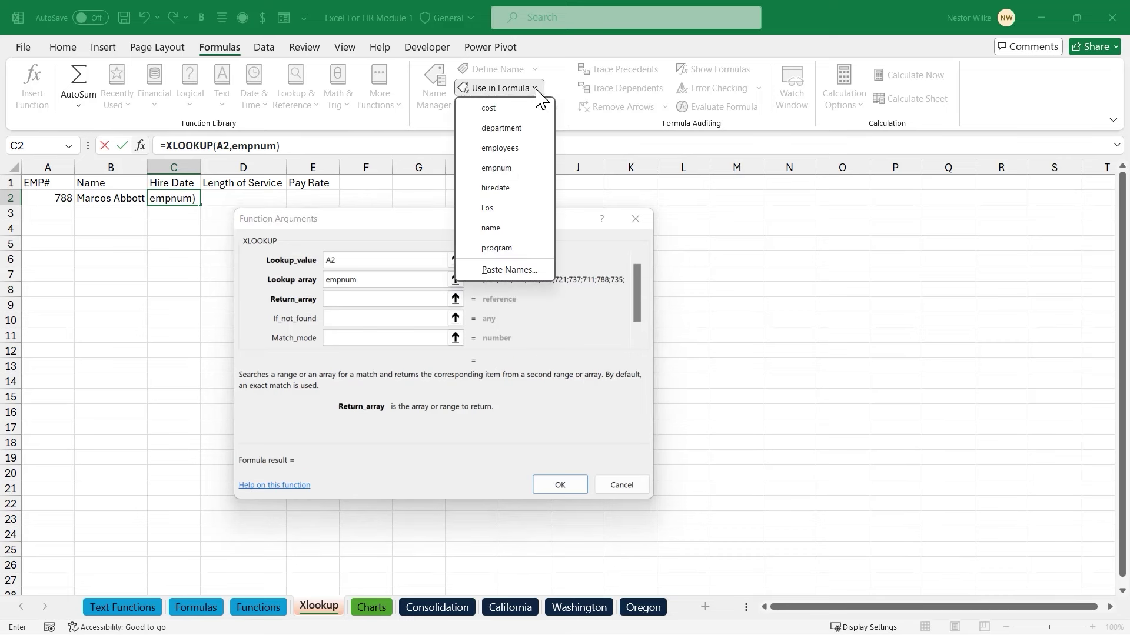
left_click(498, 189)
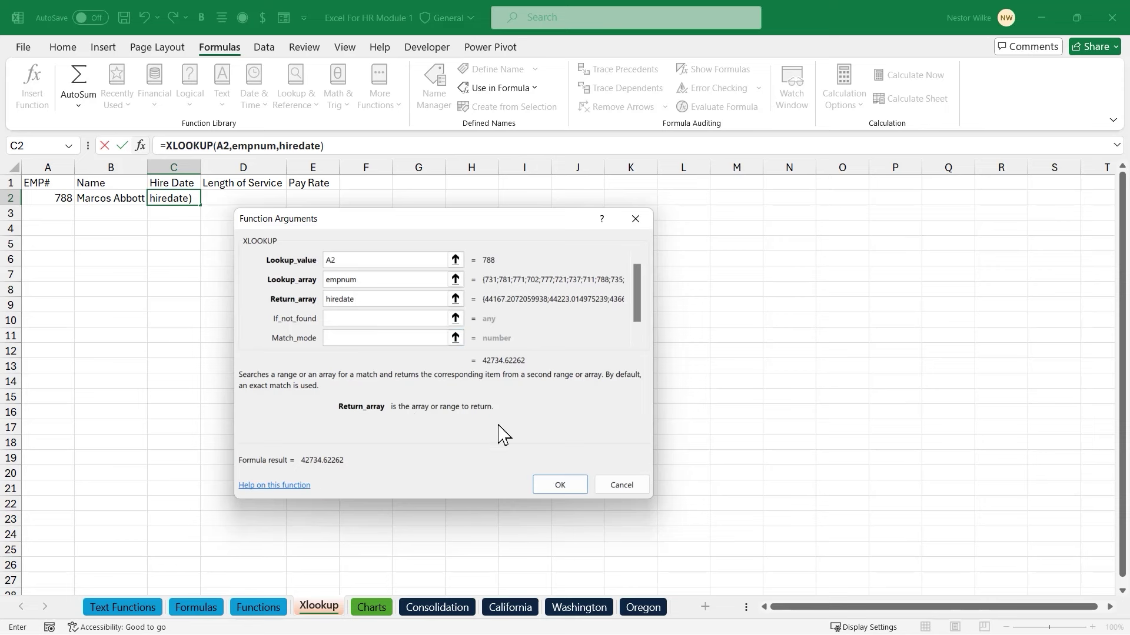
left_click(562, 485)
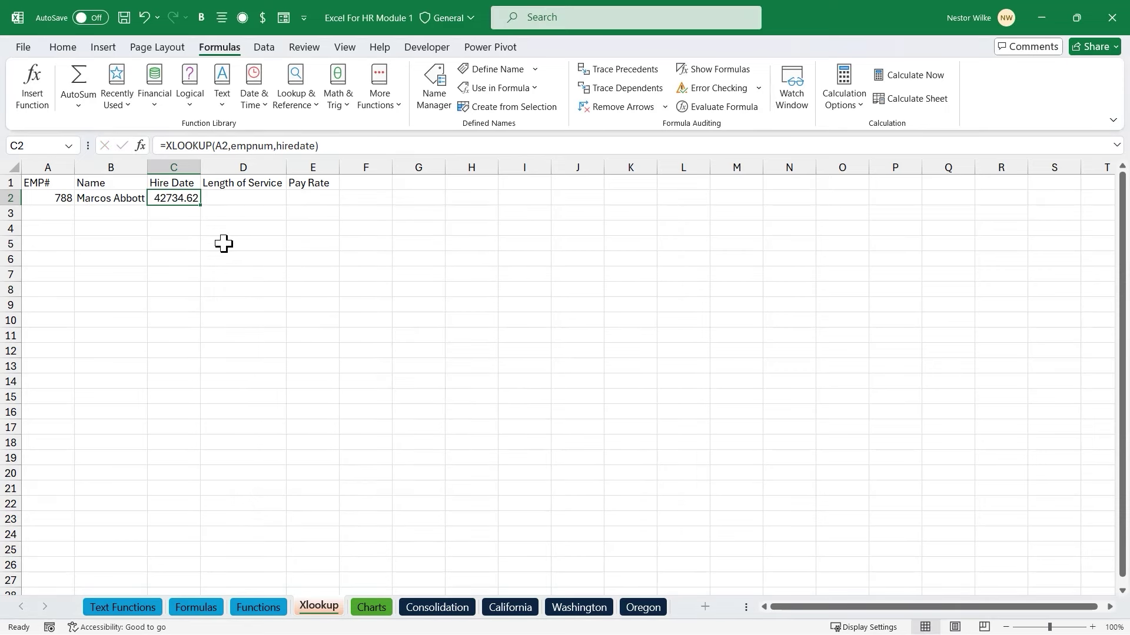
Format C2 with the 3/14/12 Date type so the hire date reads 12/30/16.
right_click(174, 198)
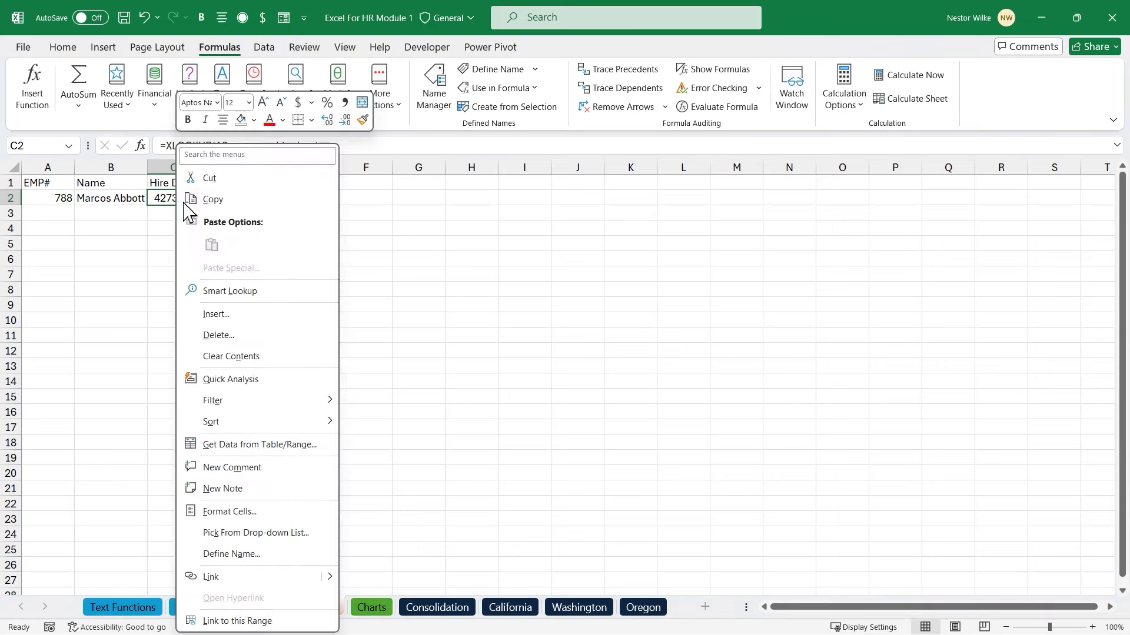
left_click(252, 515)
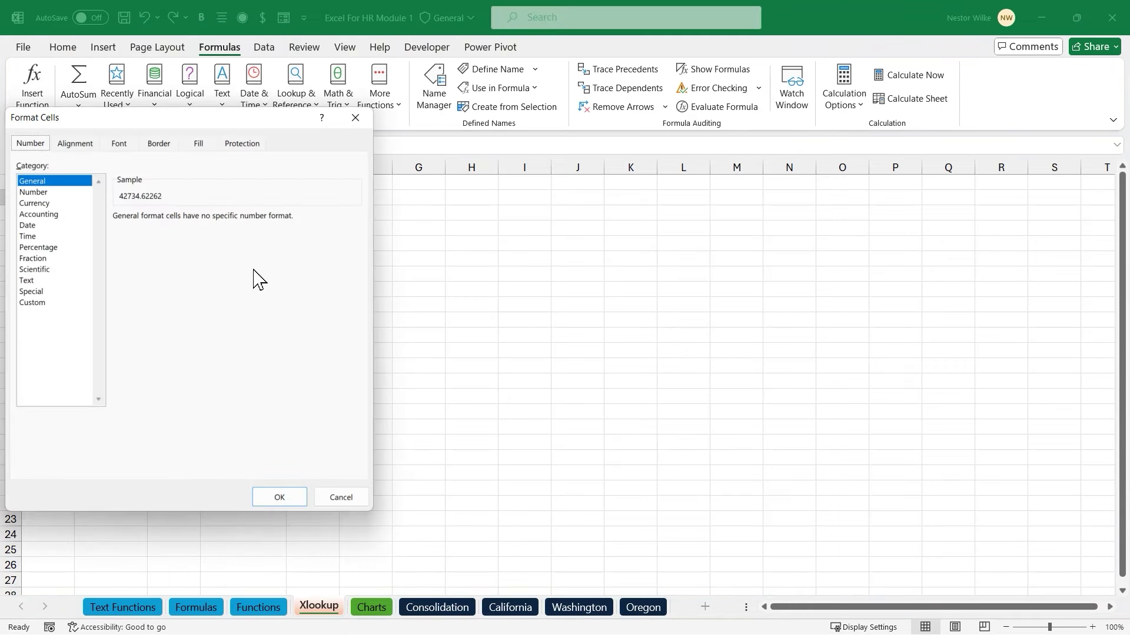
left_click(35, 226)
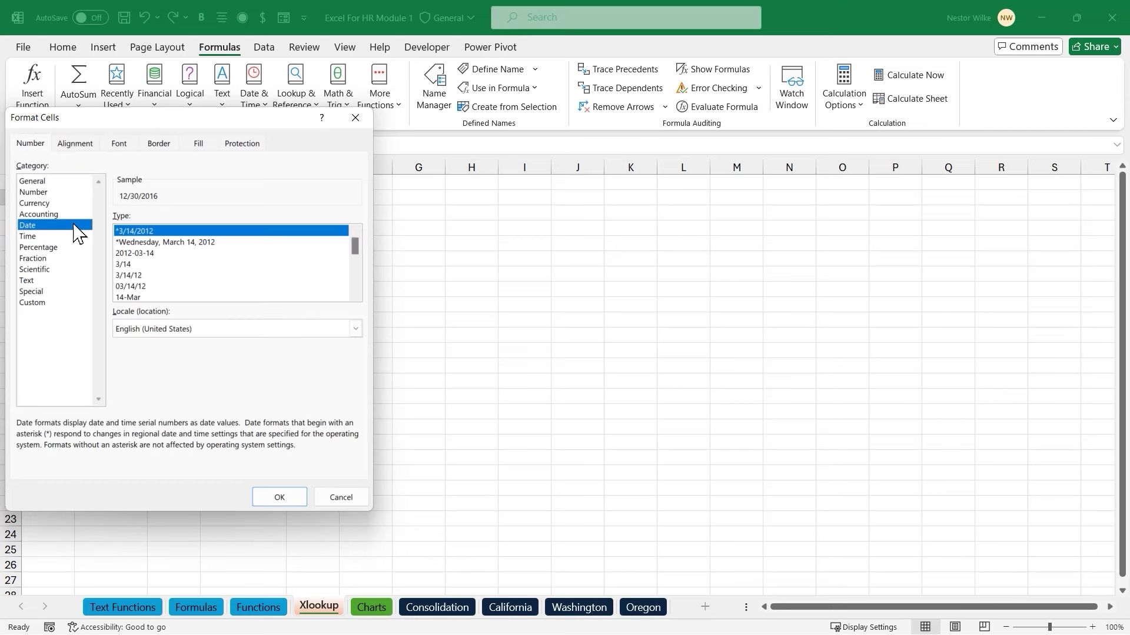
left_click(144, 276)
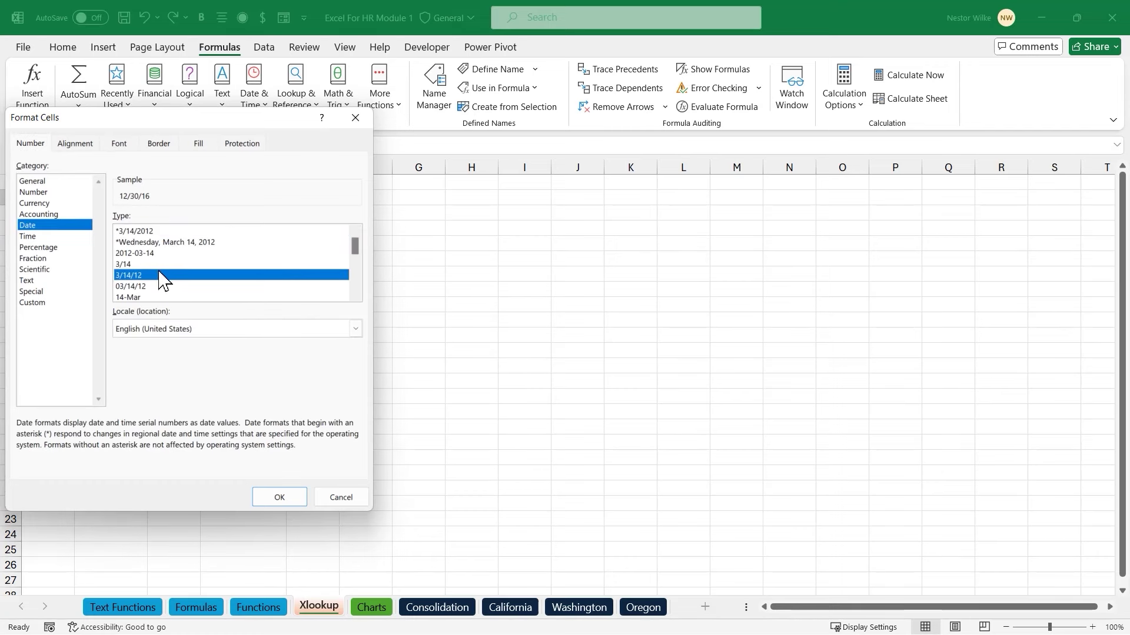
left_click(279, 498)
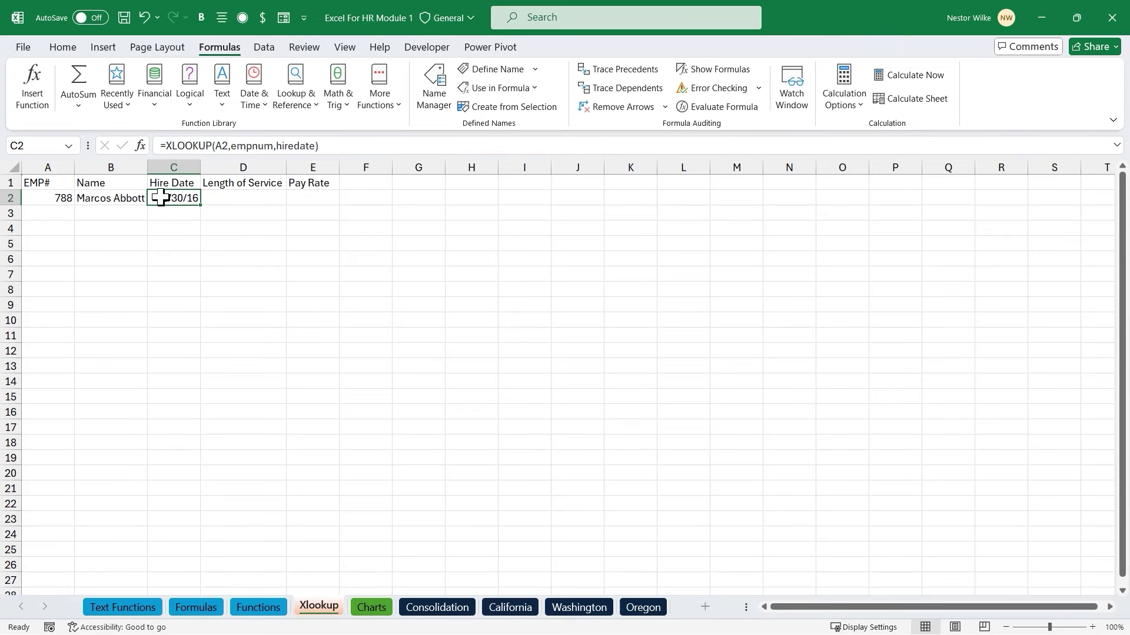
Apply the Accent1 cell style to the header row A1:E1.
left_click(218, 238)
left_click_drag(49, 183, 302, 181)
left_click(65, 48)
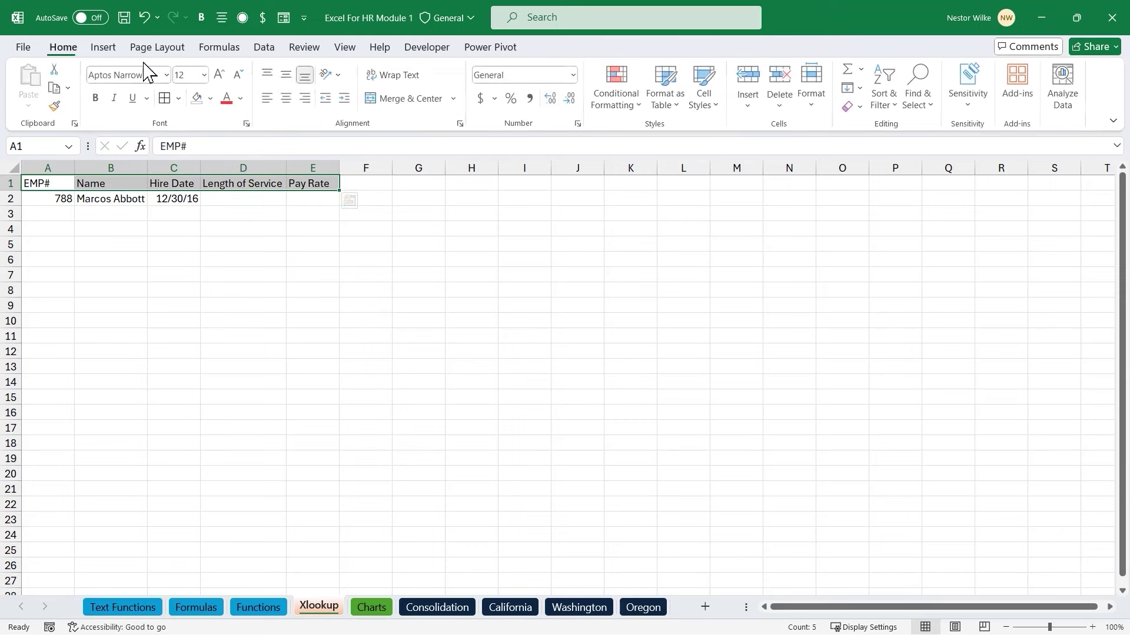
left_click(717, 106)
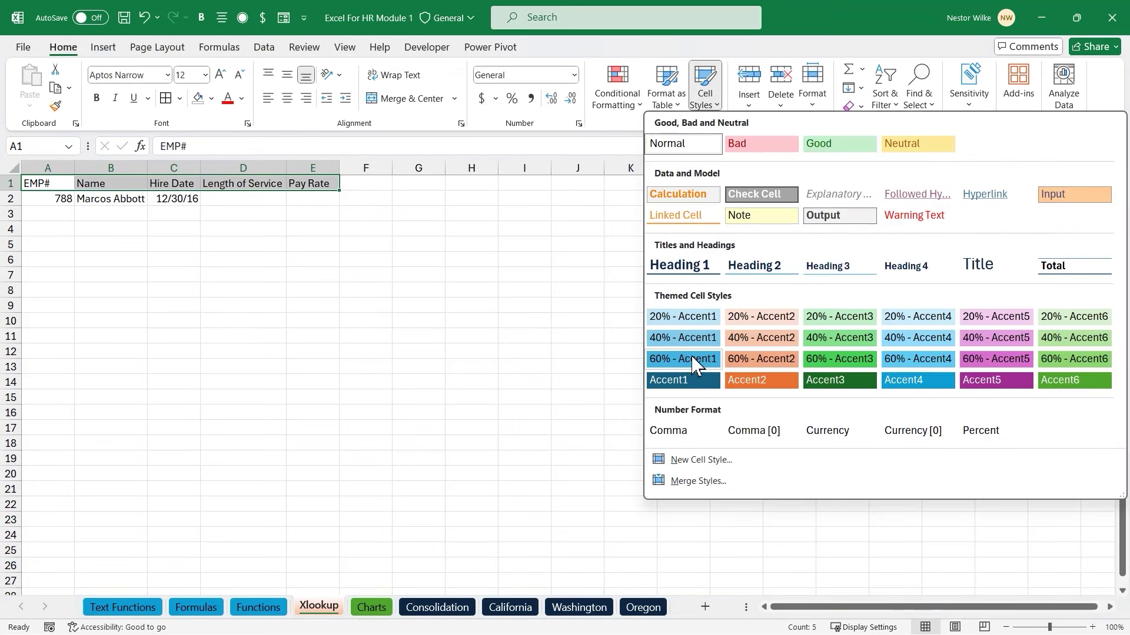
left_click(681, 378)
Style A2 with the Input cell style and B2:E2 with the Output style.
left_click(41, 198)
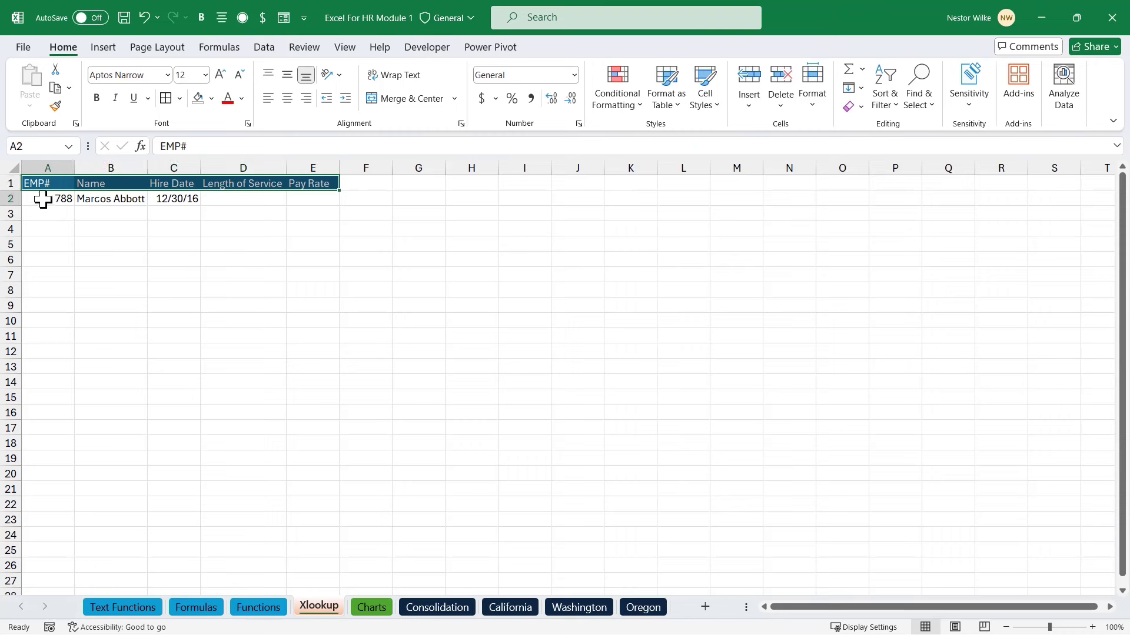
left_click(717, 106)
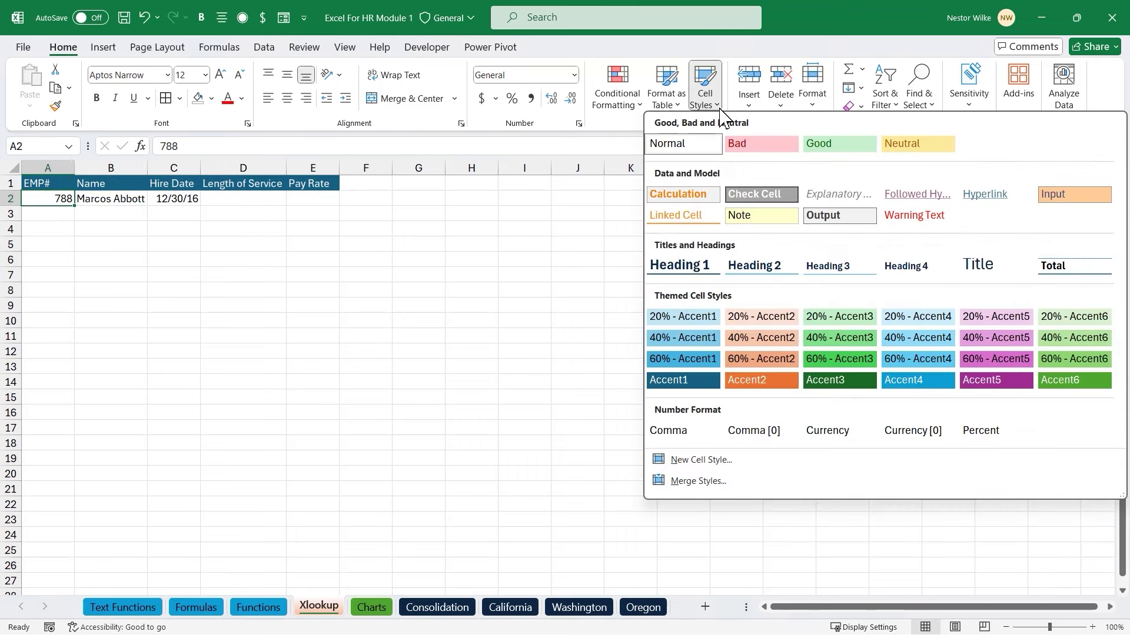
left_click(1054, 193)
left_click_drag(254, 252, 250, 244)
left_click_drag(115, 199, 308, 200)
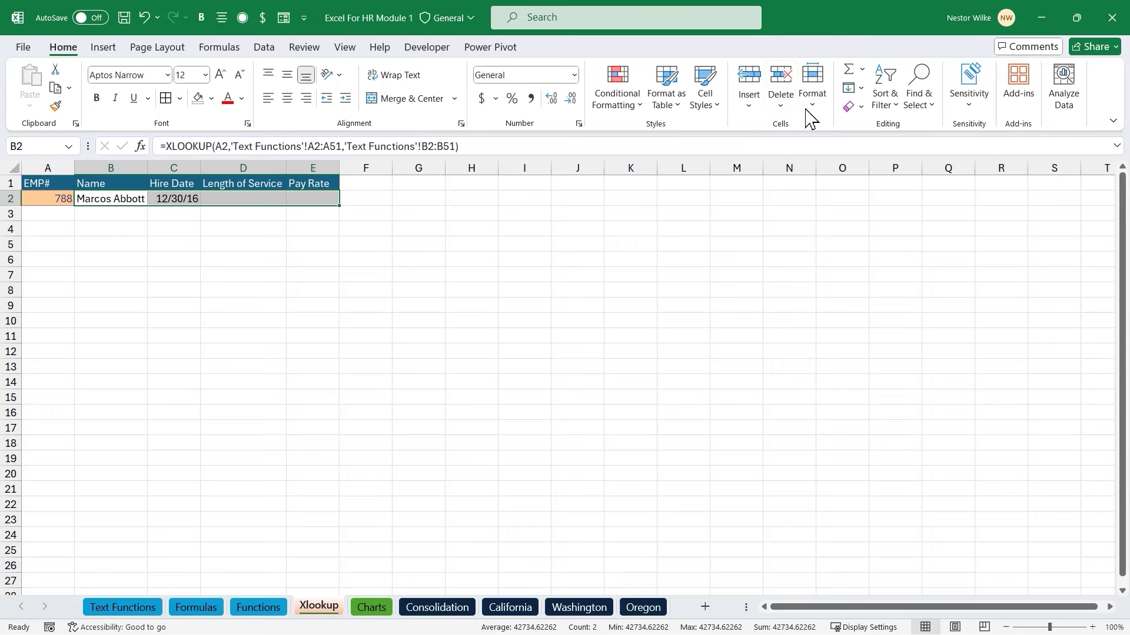
left_click(723, 109)
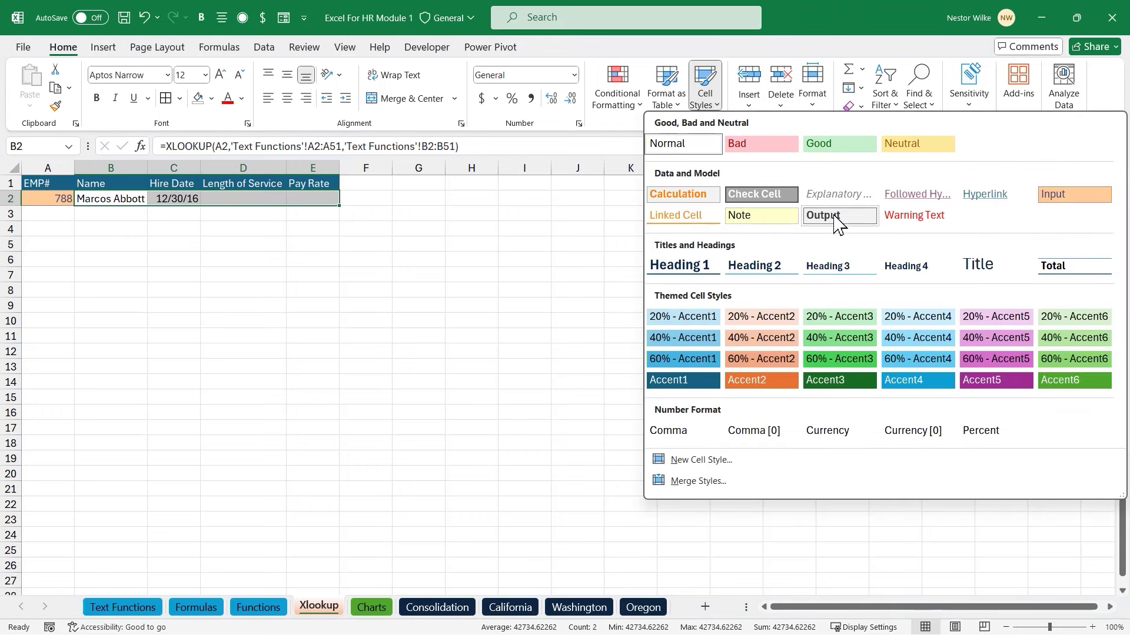
left_click(838, 221)
left_click(242, 274)
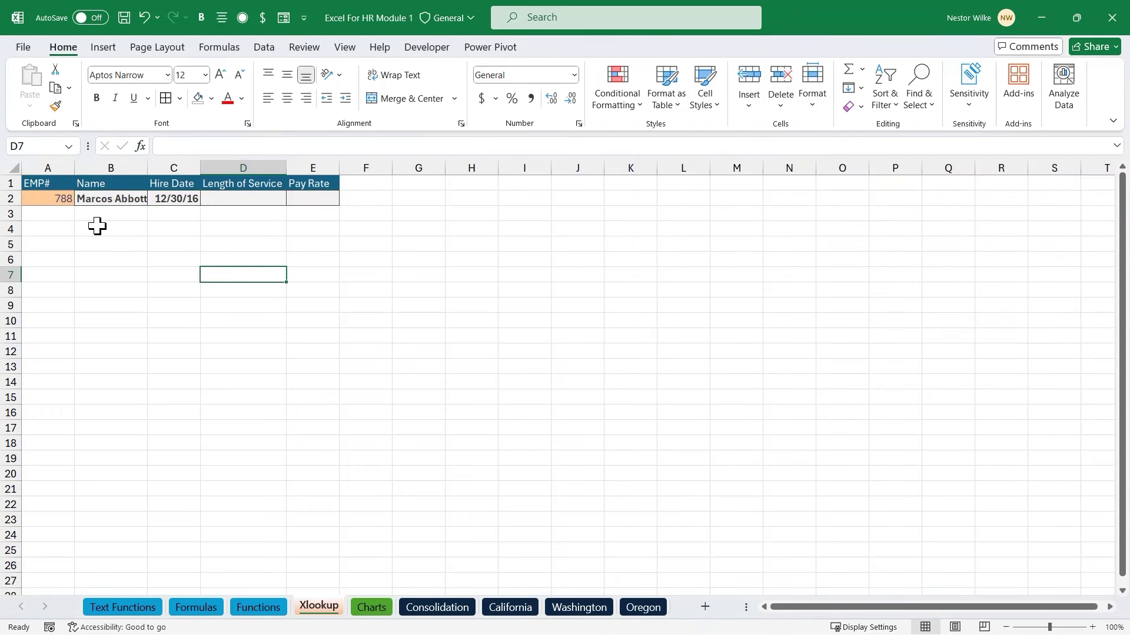
left_click(11, 168)
left_click(197, 167)
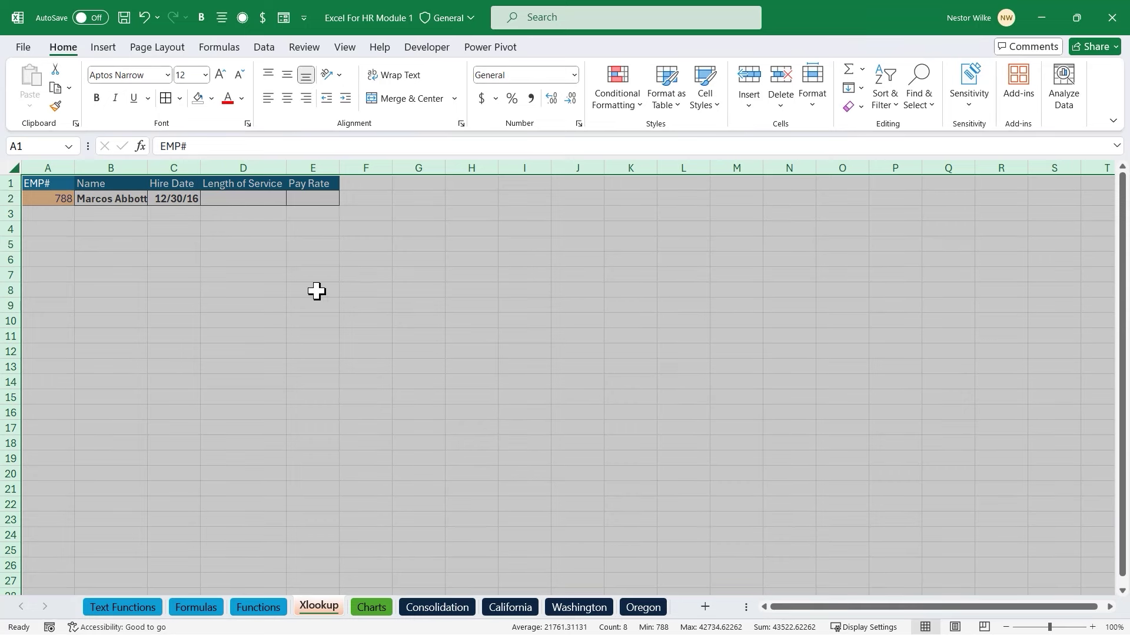
Review the employee table on the Text Functions sheet, then return to Xlookup.
scroll(316, 291, "up", 1, "ctrl")
left_click(274, 253)
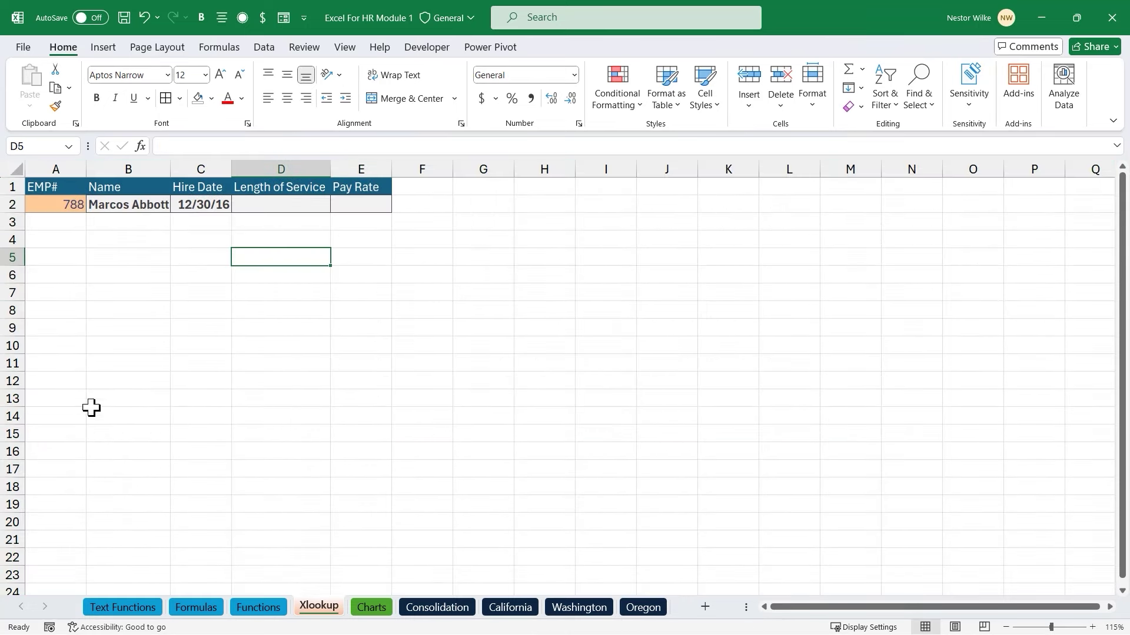
left_click(123, 608)
scroll(74, 285, "up", 1)
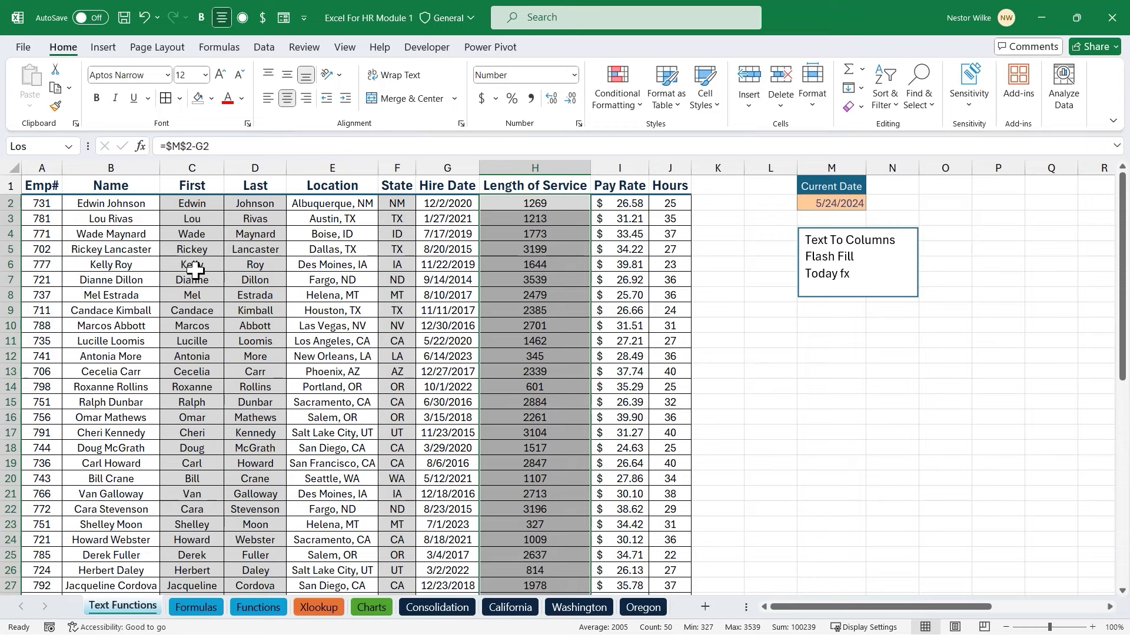
left_click(318, 608)
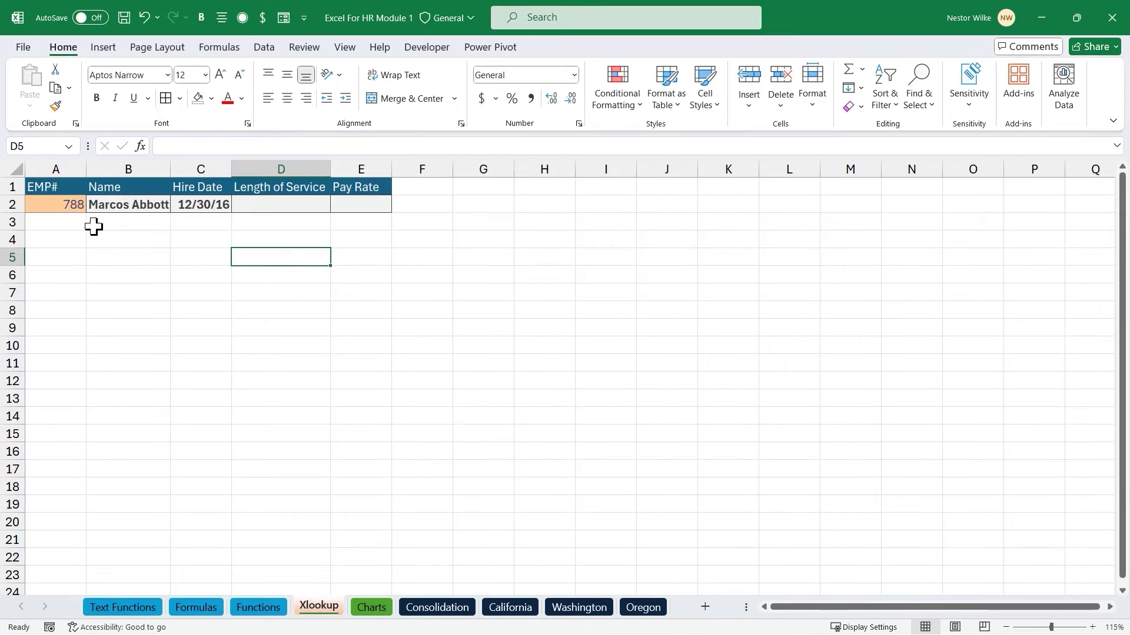
Enter employee number 751 in A2 so the lookup returns hire date 6/30/16.
left_click(71, 207)
type("751")
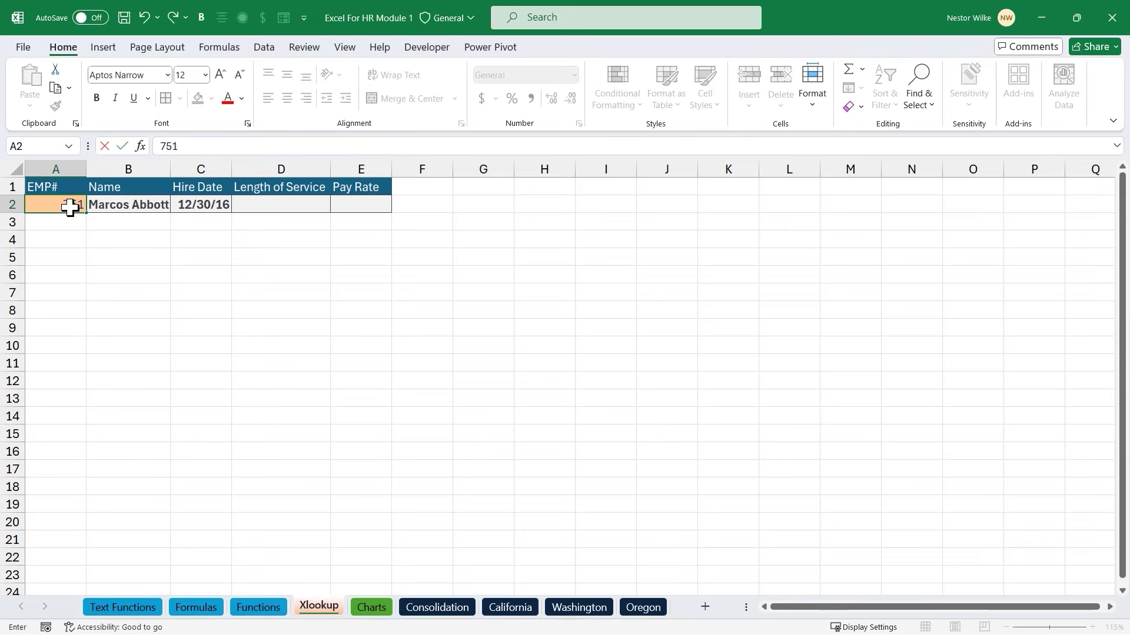
key("Return")
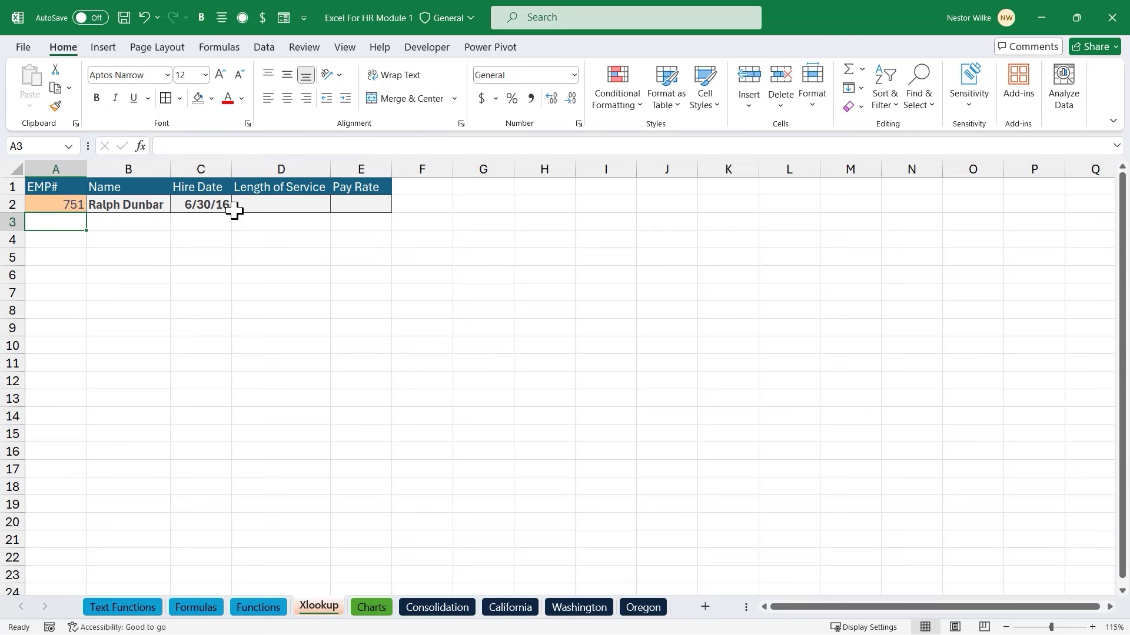
left_click(271, 206)
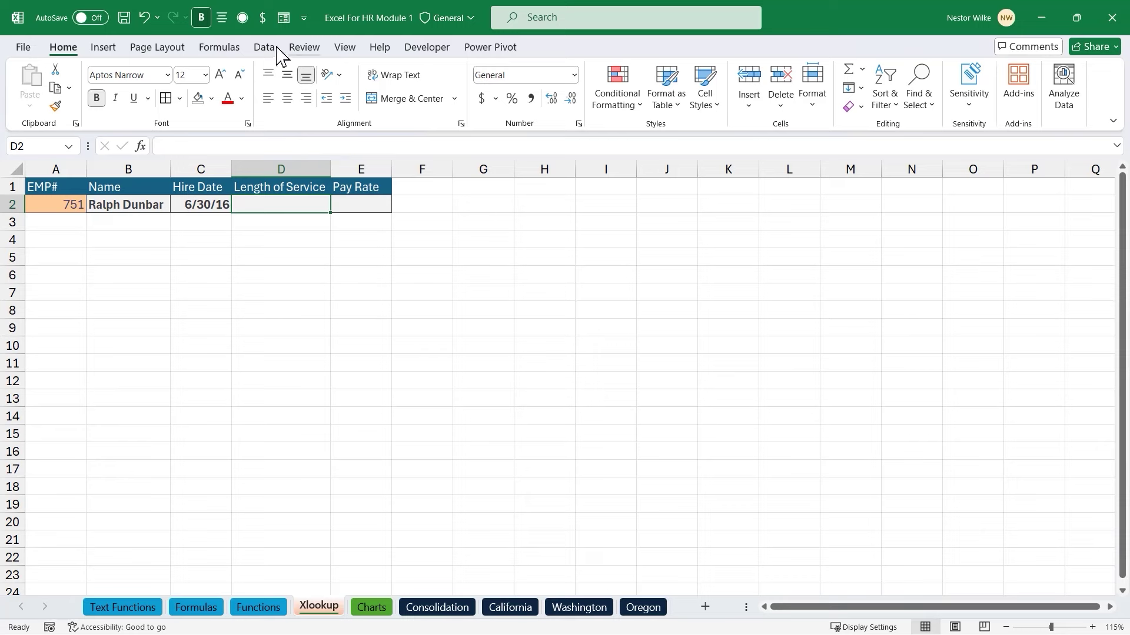
left_click(222, 48)
Build D2's XLOOKUP with lookup value A2, lookup array empnum and return array Los.
left_click(31, 96)
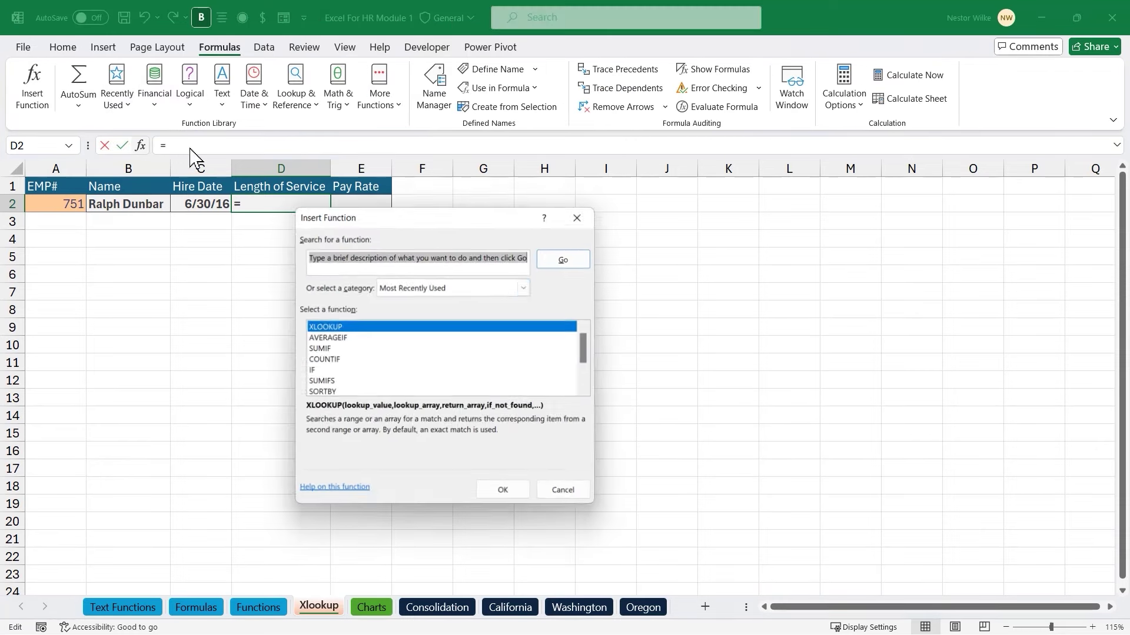
left_click(503, 492)
left_click_drag(456, 226, 659, 209)
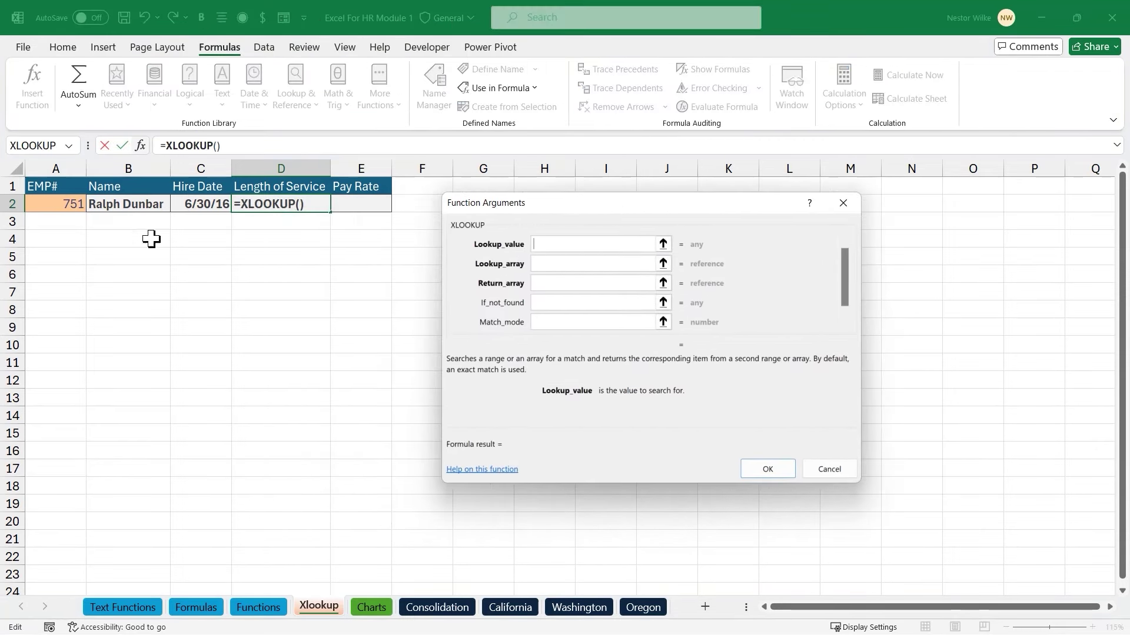
left_click(66, 203)
left_click(561, 264)
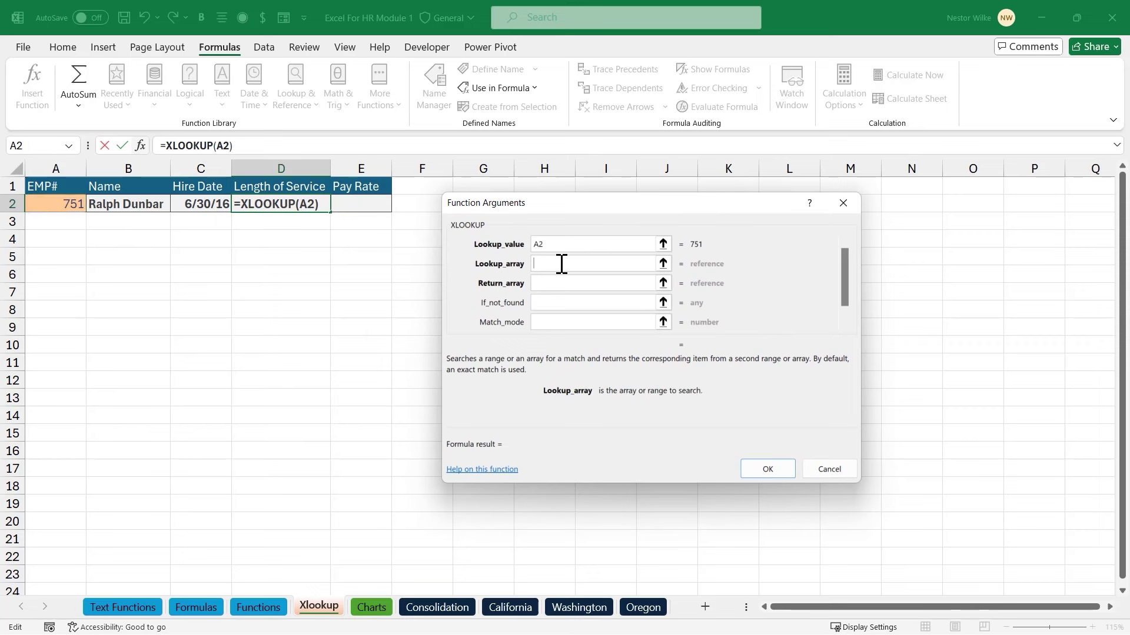
left_click(536, 90)
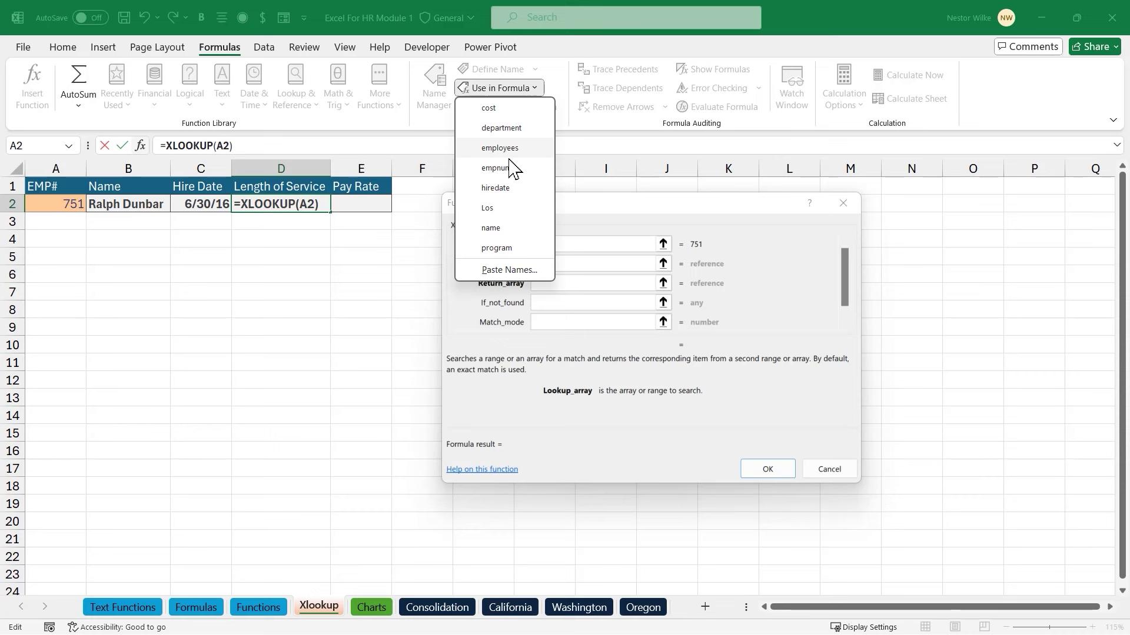
left_click(502, 169)
left_click(557, 285)
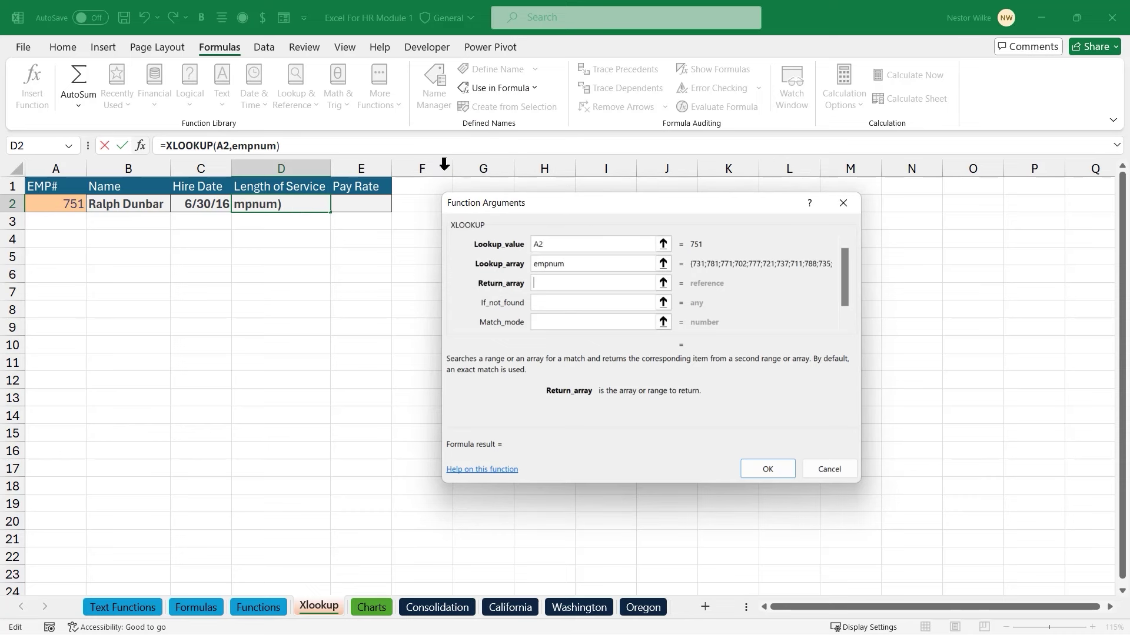
left_click(533, 89)
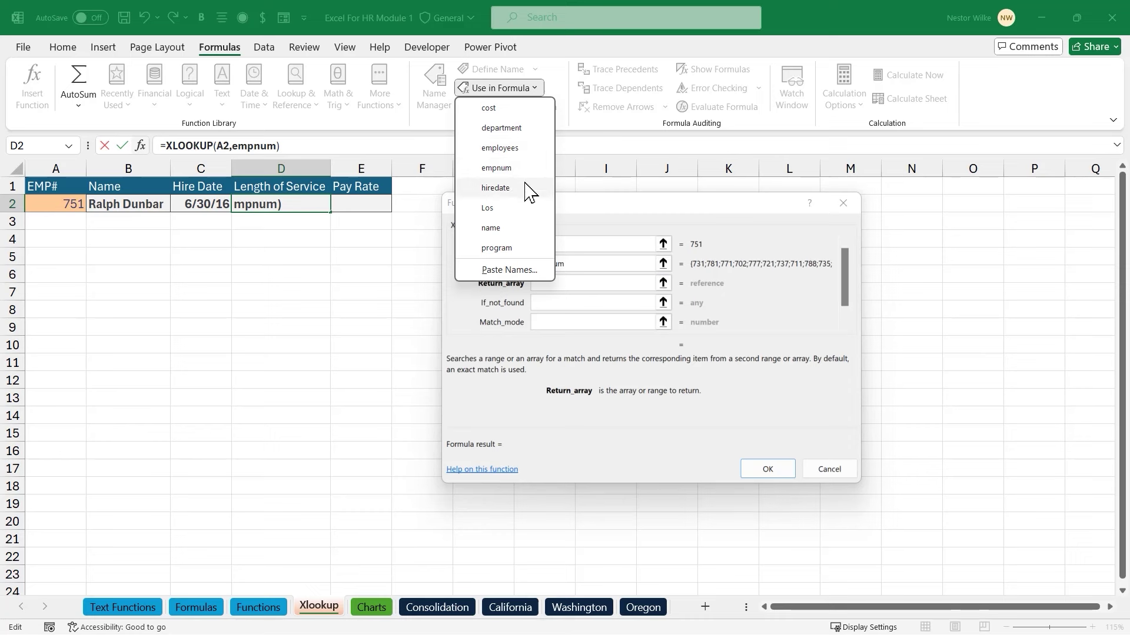
left_click(497, 208)
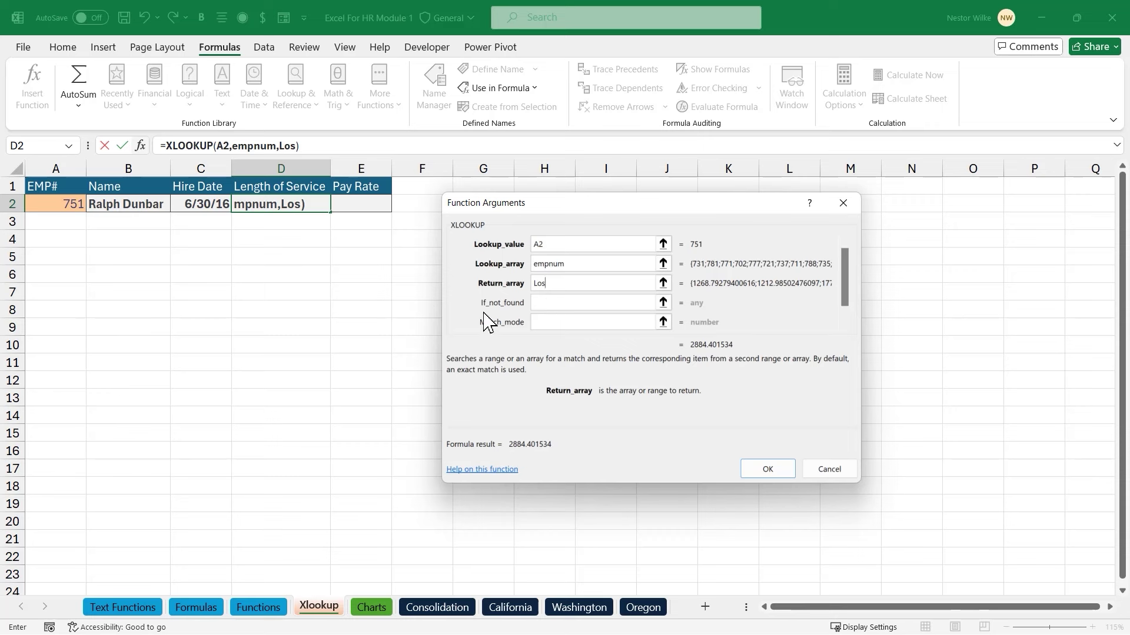
left_click_drag(472, 299, 528, 335)
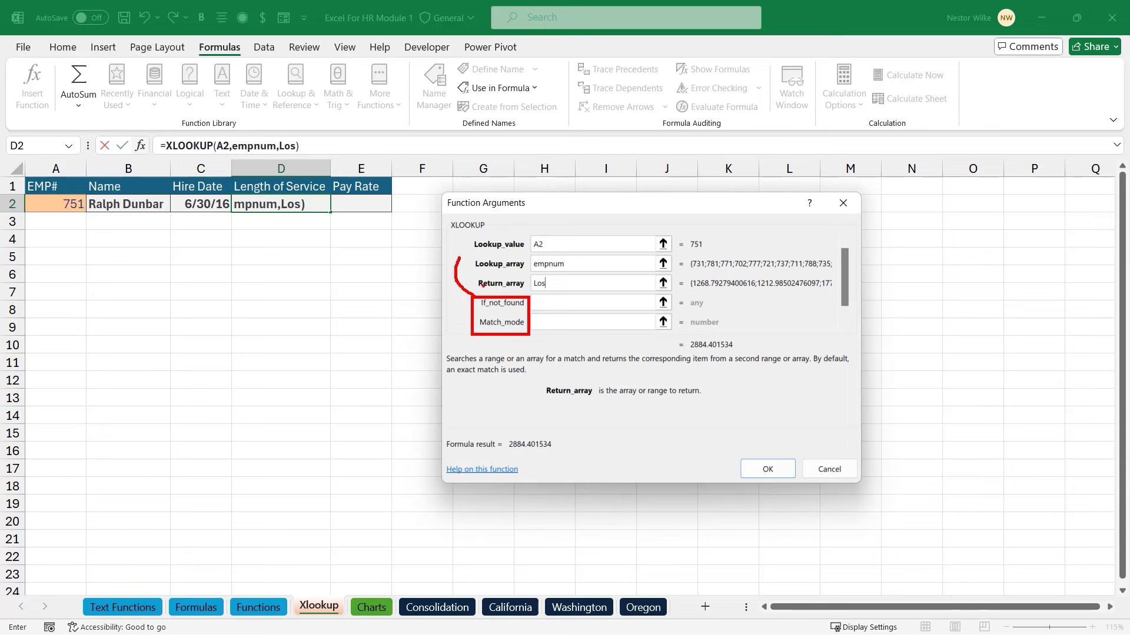
key("Escape")
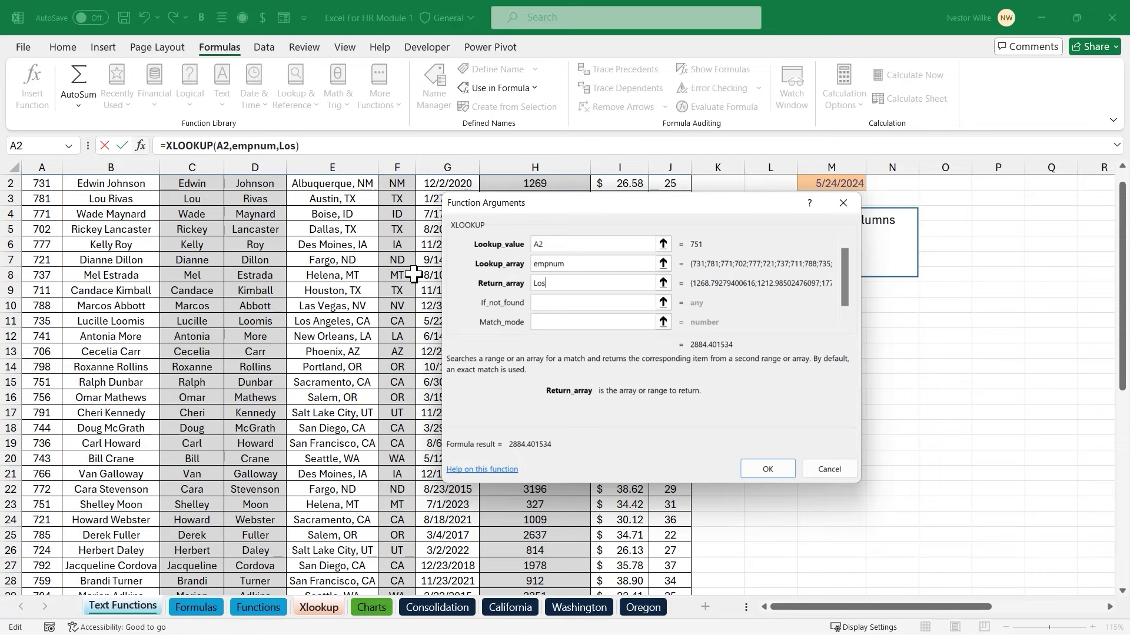
left_click(775, 470)
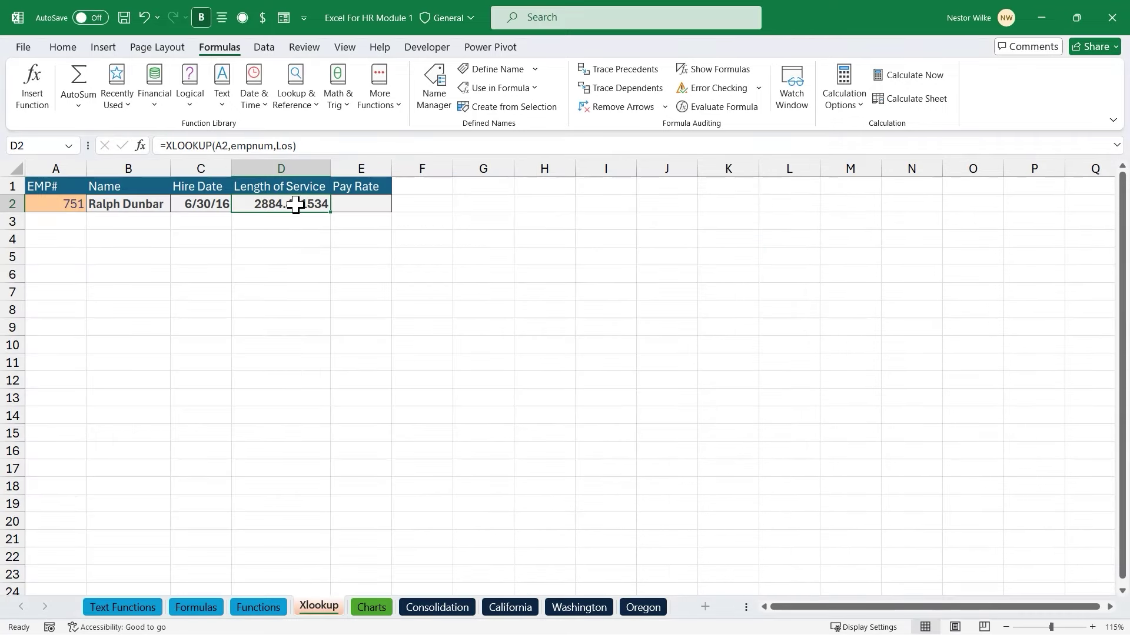
Remove all decimal places from D2 so the length of service shows 2884.
left_click(62, 48)
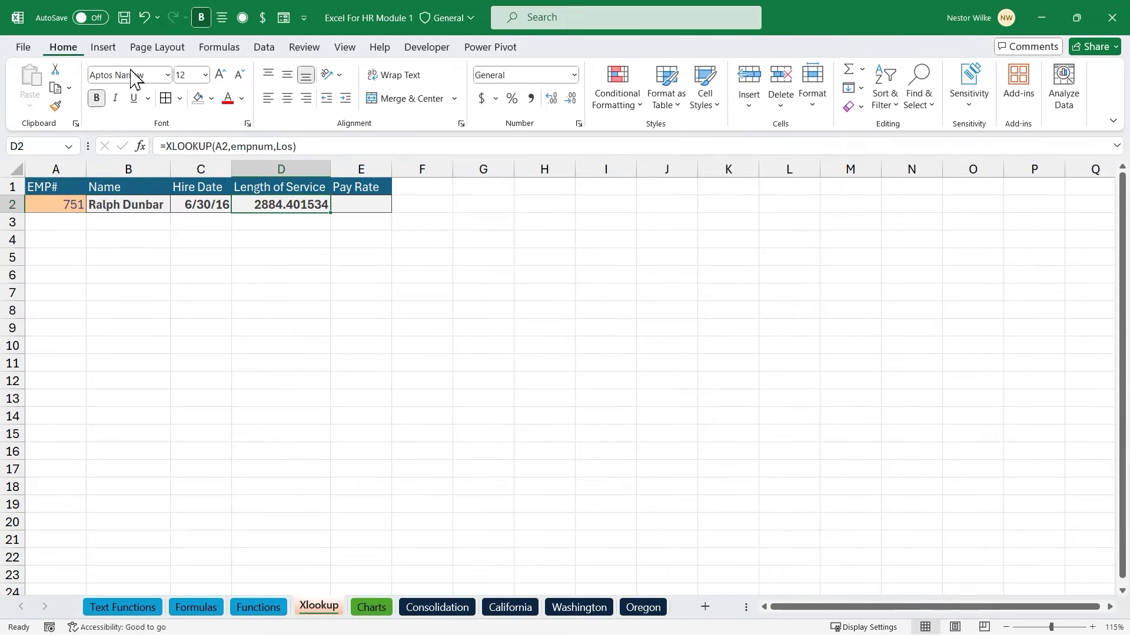
left_click(570, 99)
left_click(570, 99)
left_click(570, 99)
left_click(571, 99)
left_click(570, 99)
left_click(571, 99)
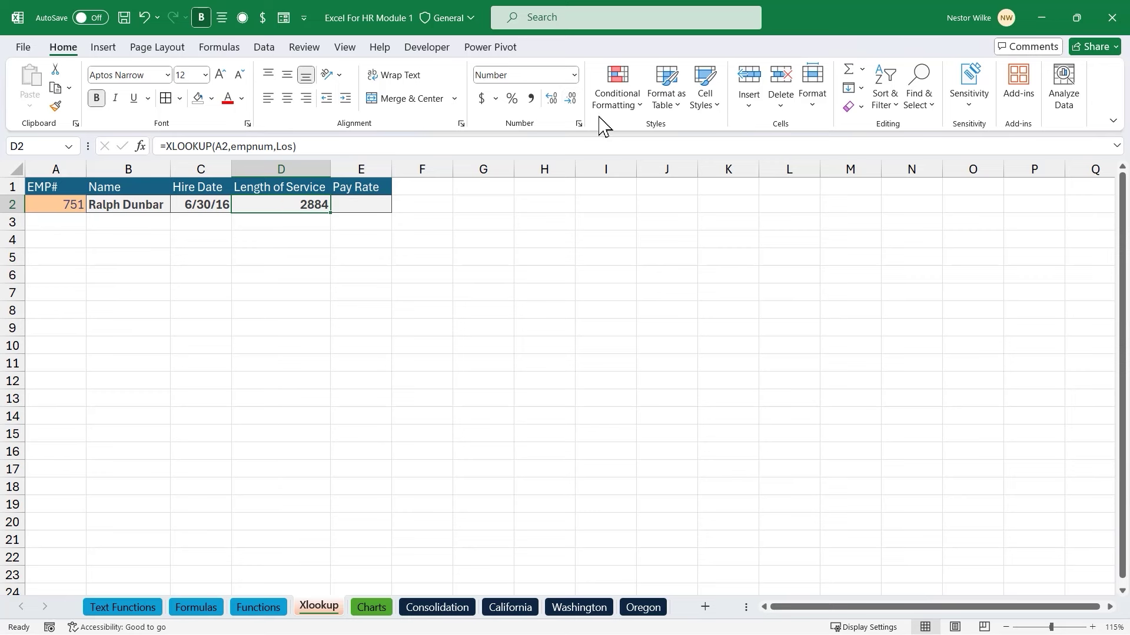
left_click(358, 206)
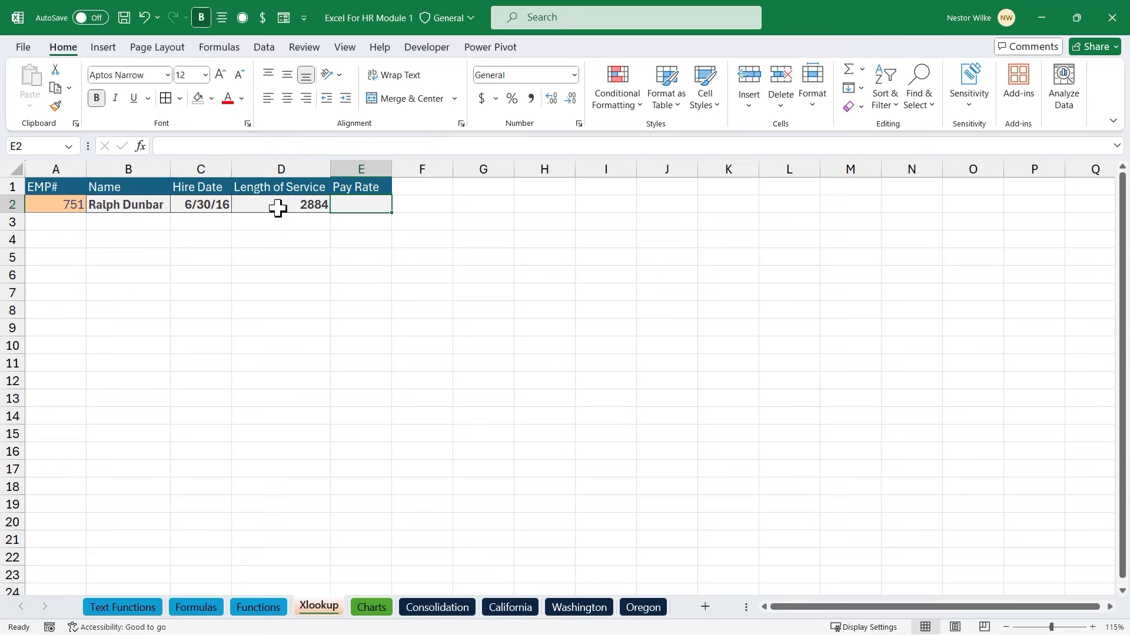
left_click(65, 205)
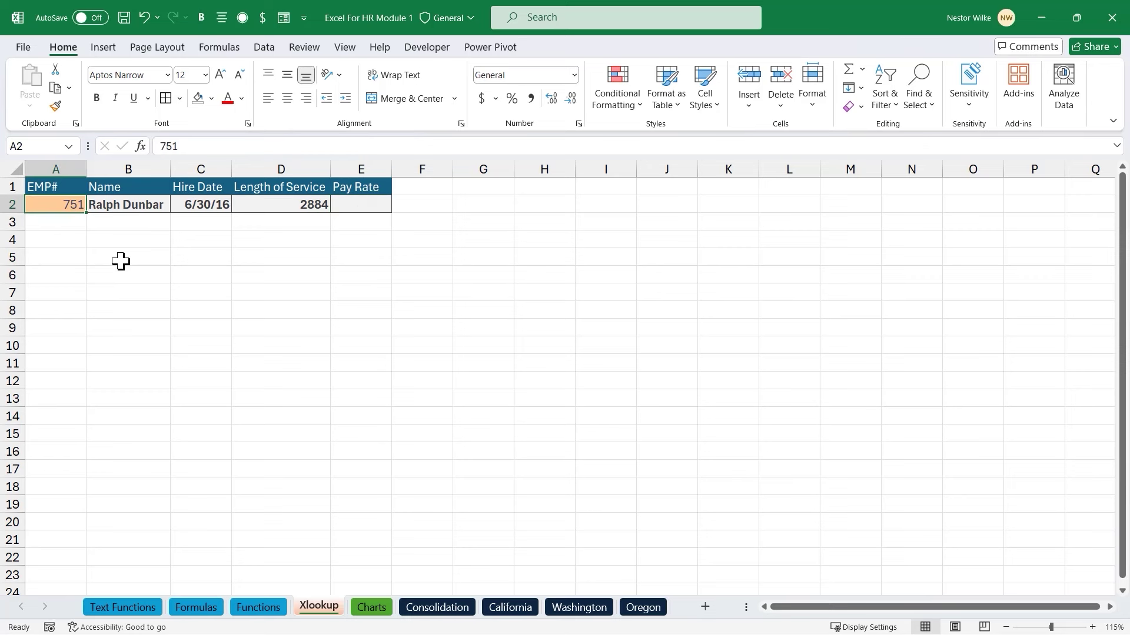
type("999")
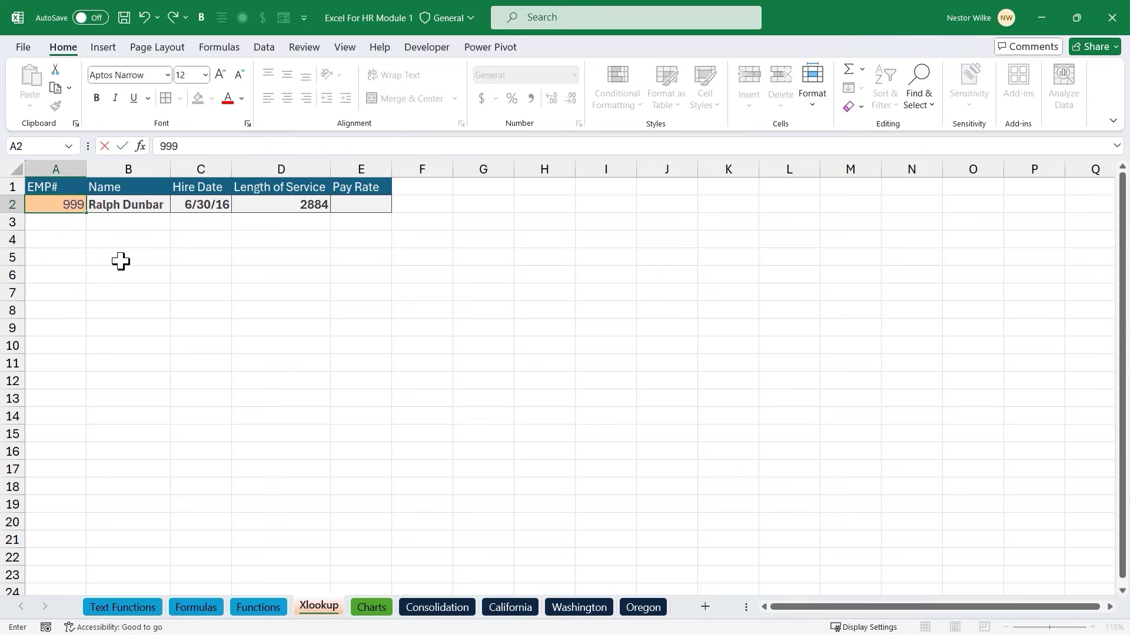
key("Return")
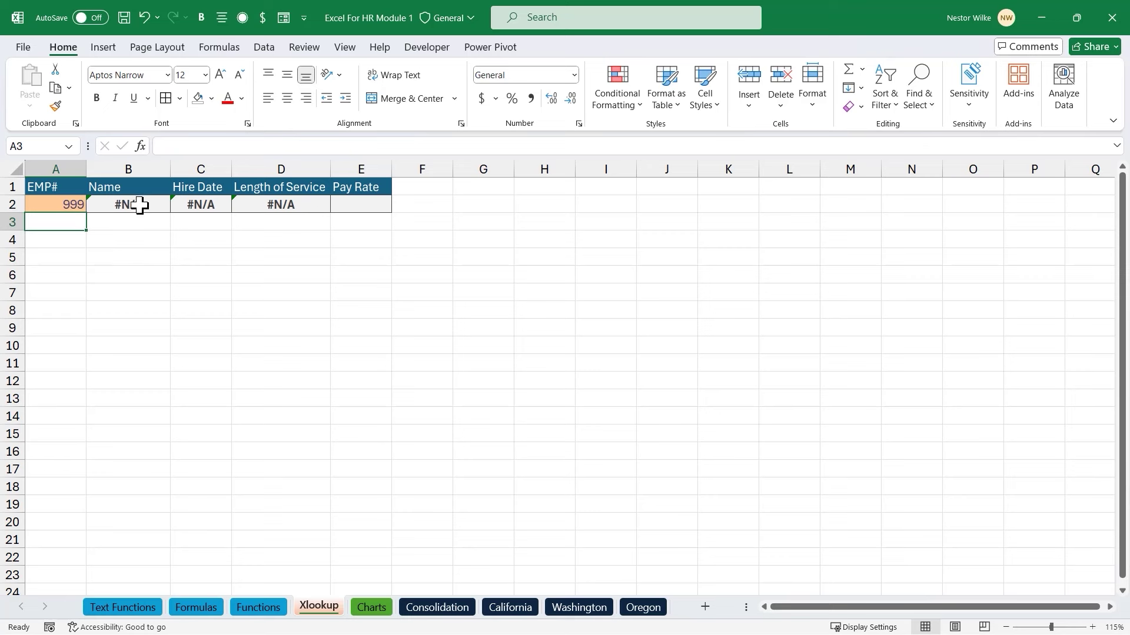
left_click(137, 205)
mouse_move(72, 216)
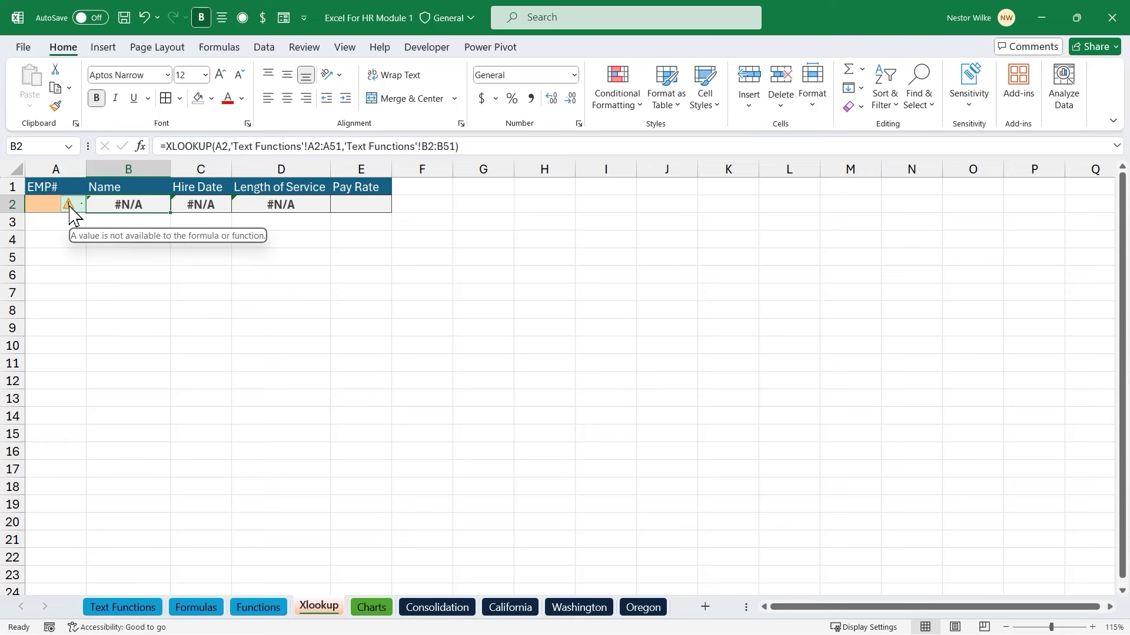
left_click(90, 255)
left_click(49, 203)
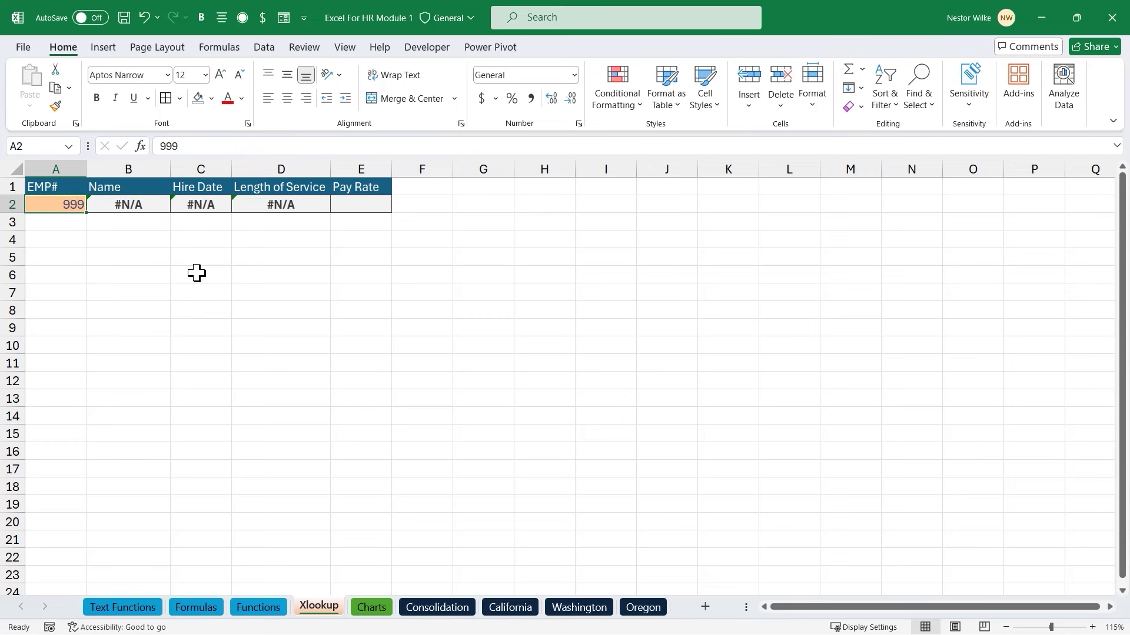
type("751")
key("Return")
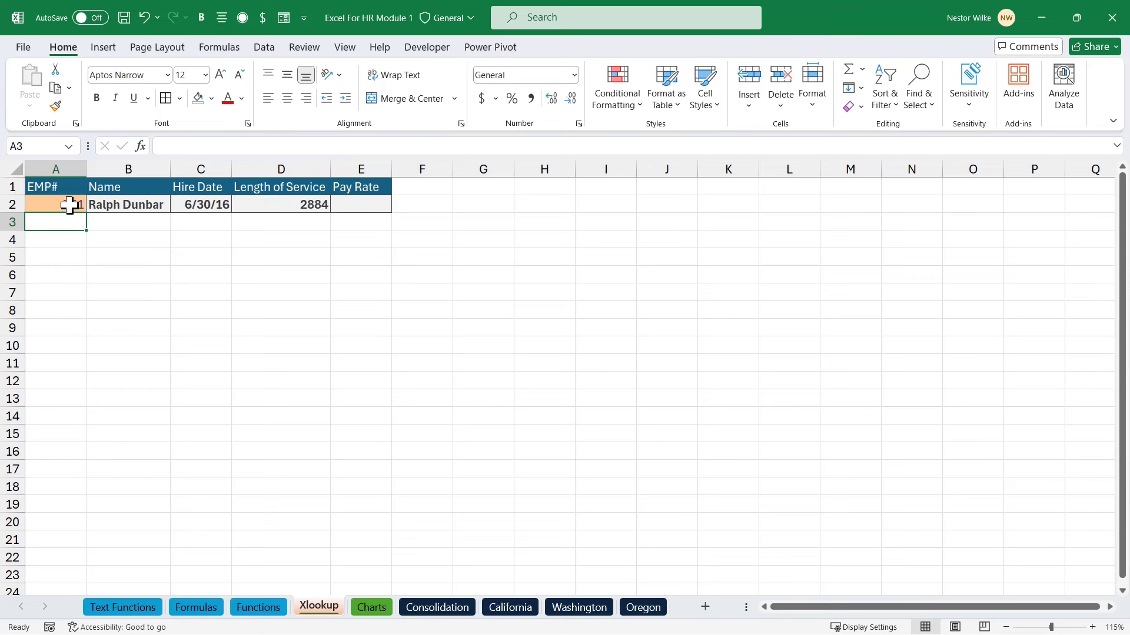
left_click(361, 205)
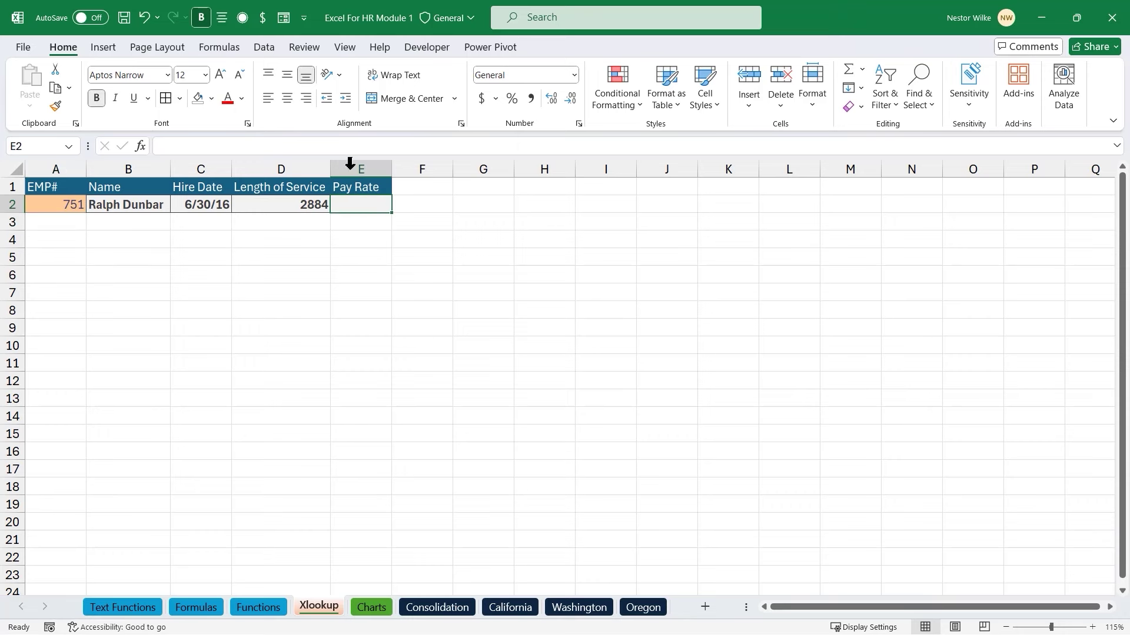
left_click(224, 52)
left_click(32, 88)
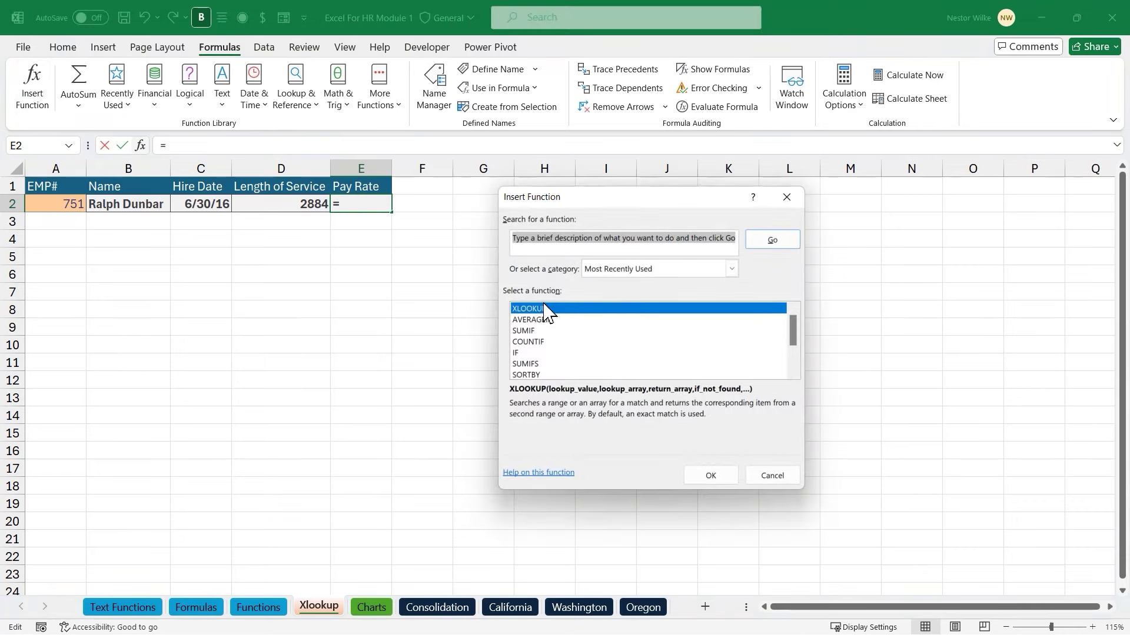
left_click(713, 474)
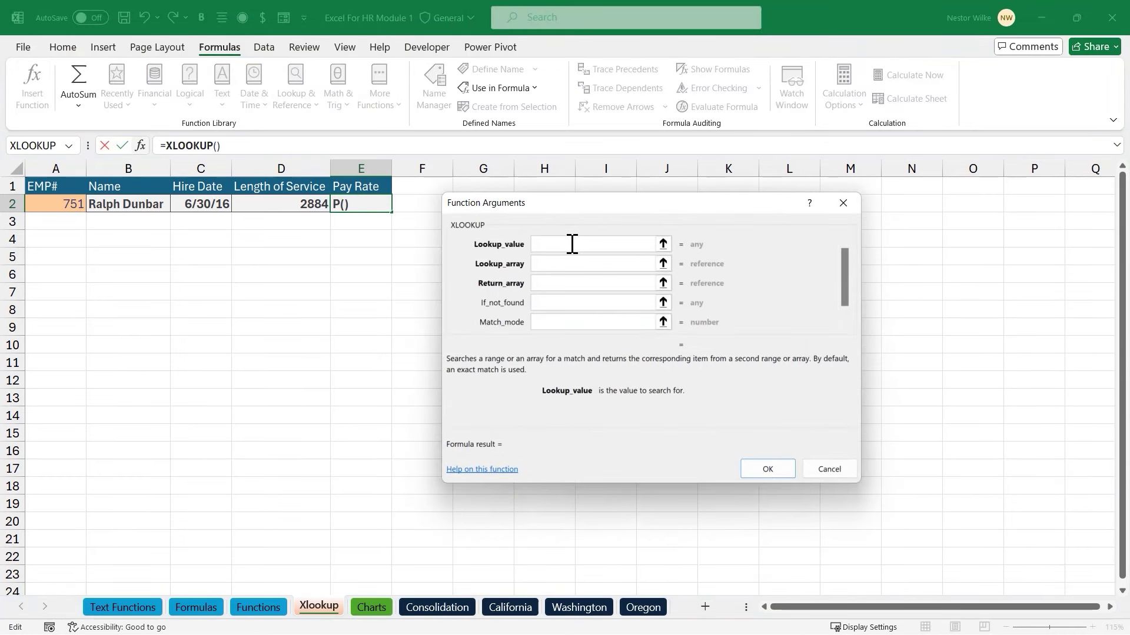
left_click(69, 204)
left_click(554, 263)
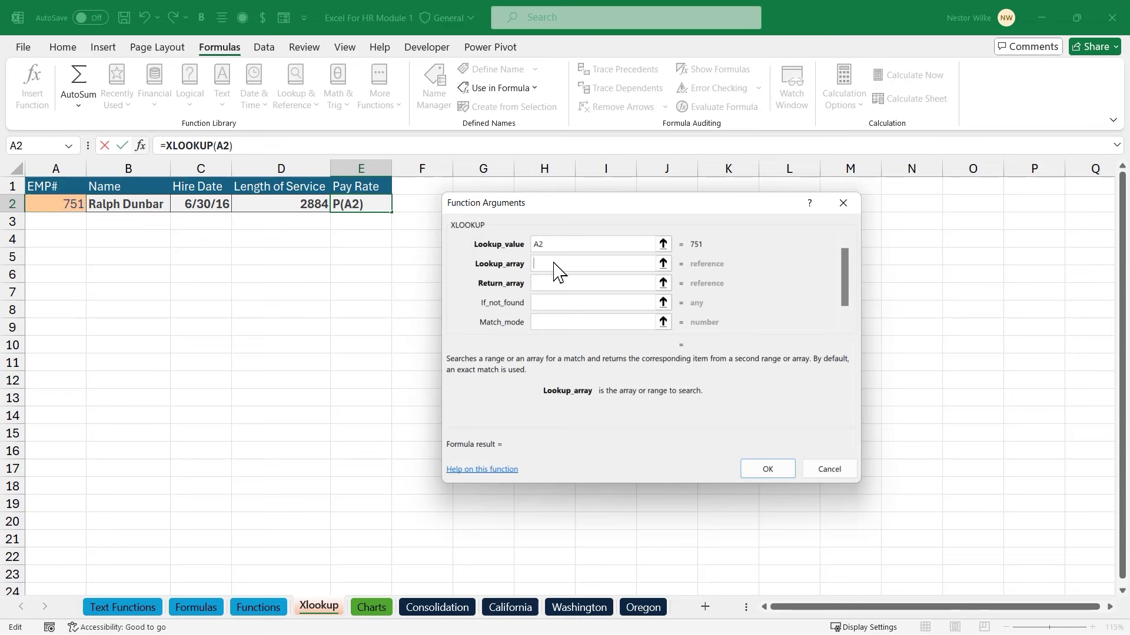
left_click(533, 89)
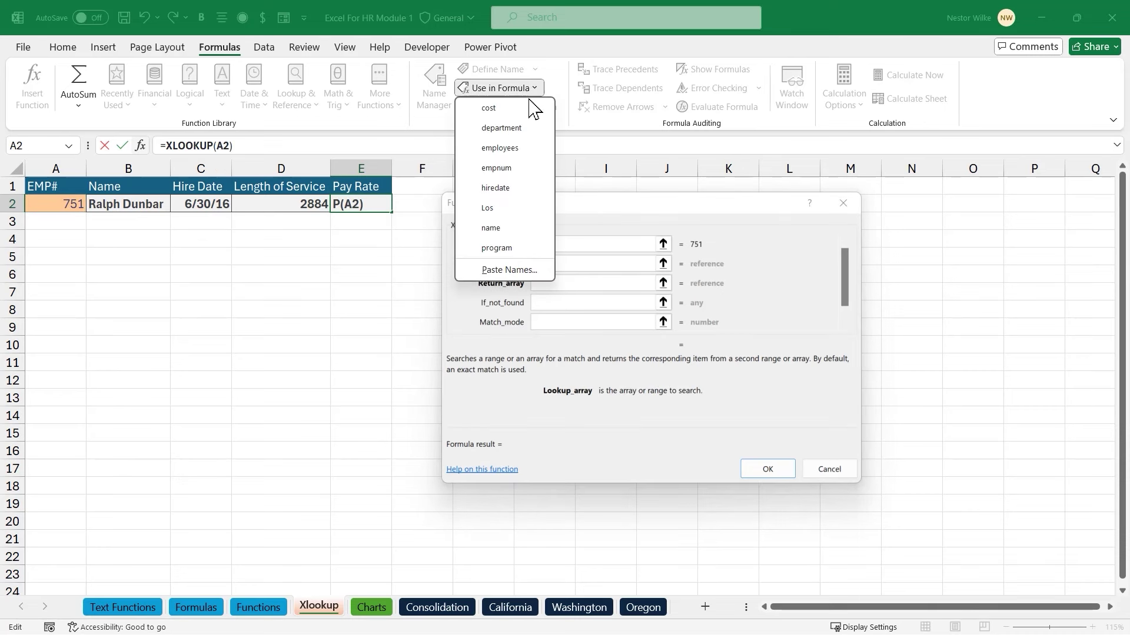
left_click(496, 168)
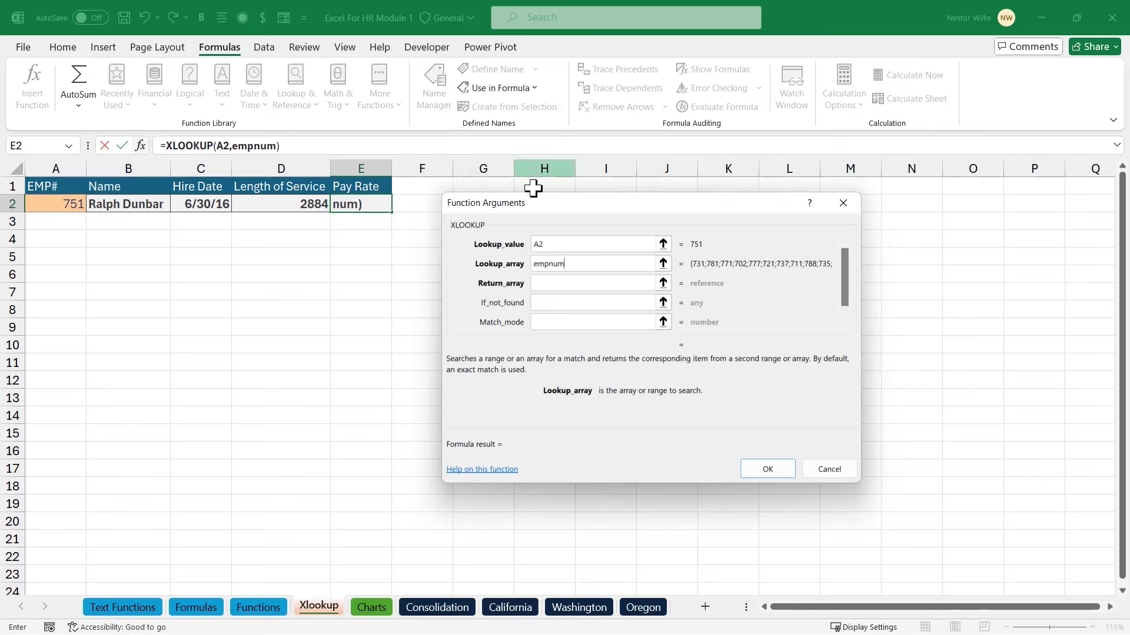
left_click(549, 287)
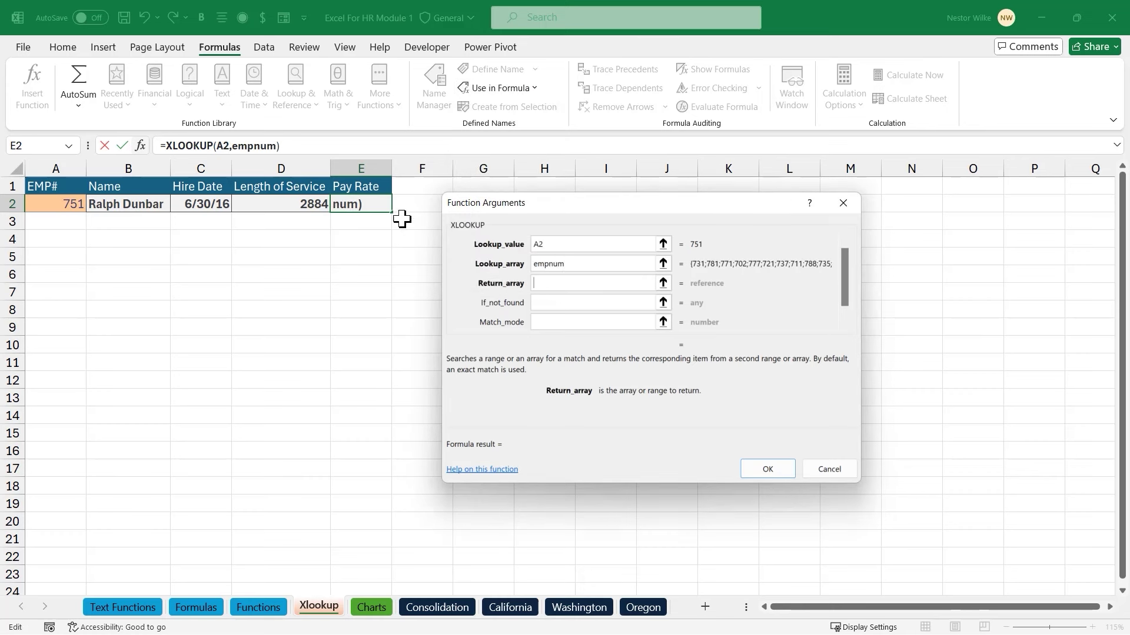
left_click(534, 90)
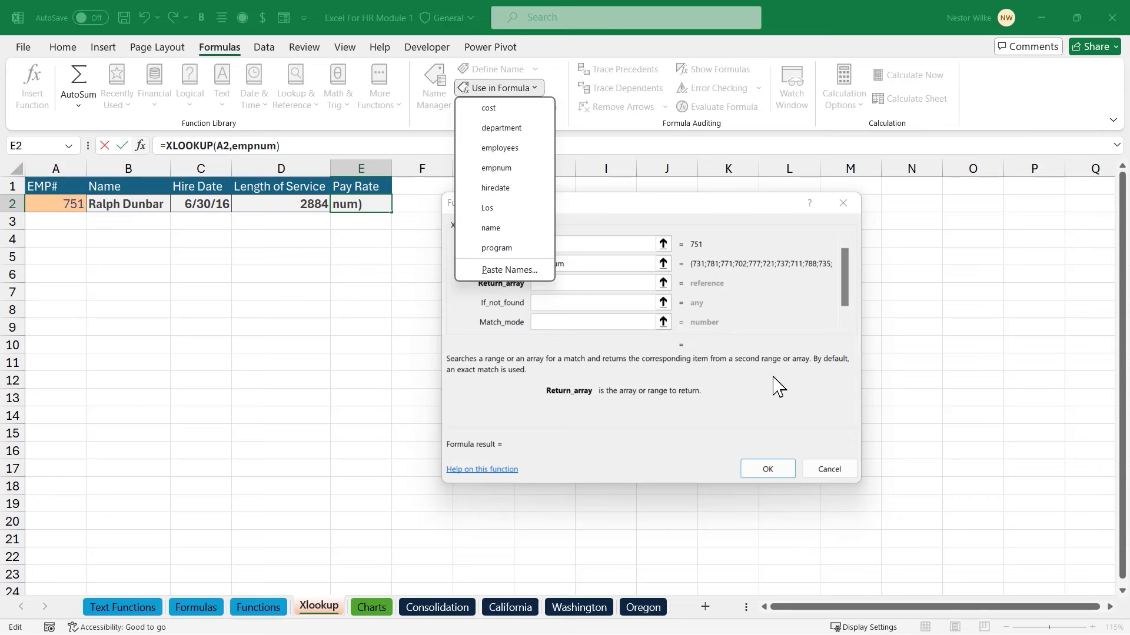
left_click(827, 470)
left_click(826, 470)
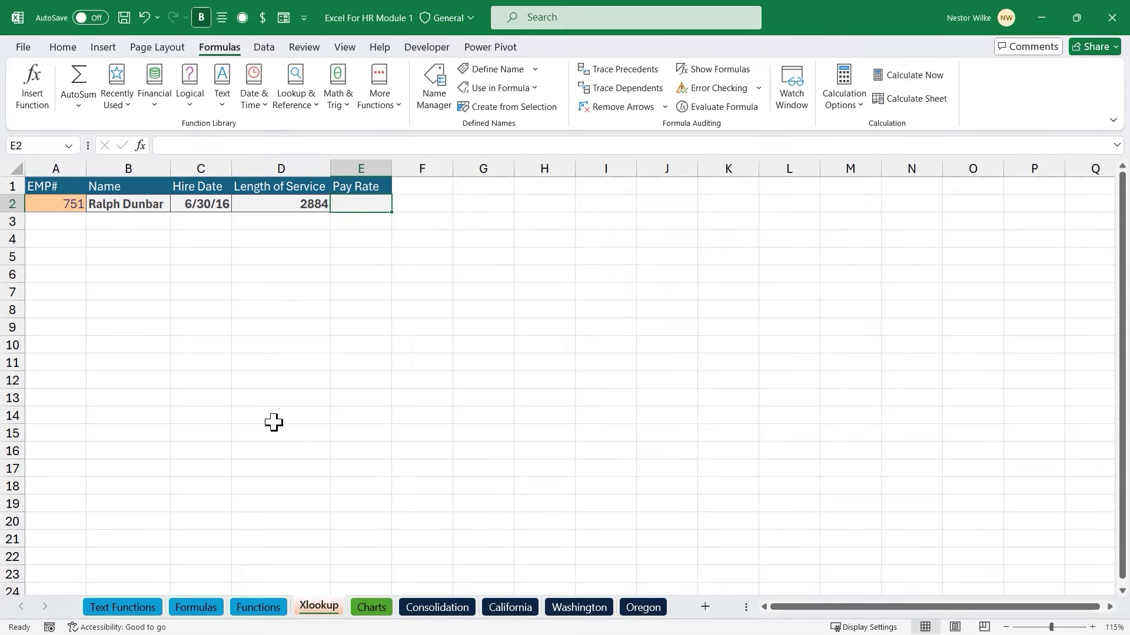
Name the Pay Rate range I2:I51 on the Text Functions sheet 'payrate'.
left_click(122, 607)
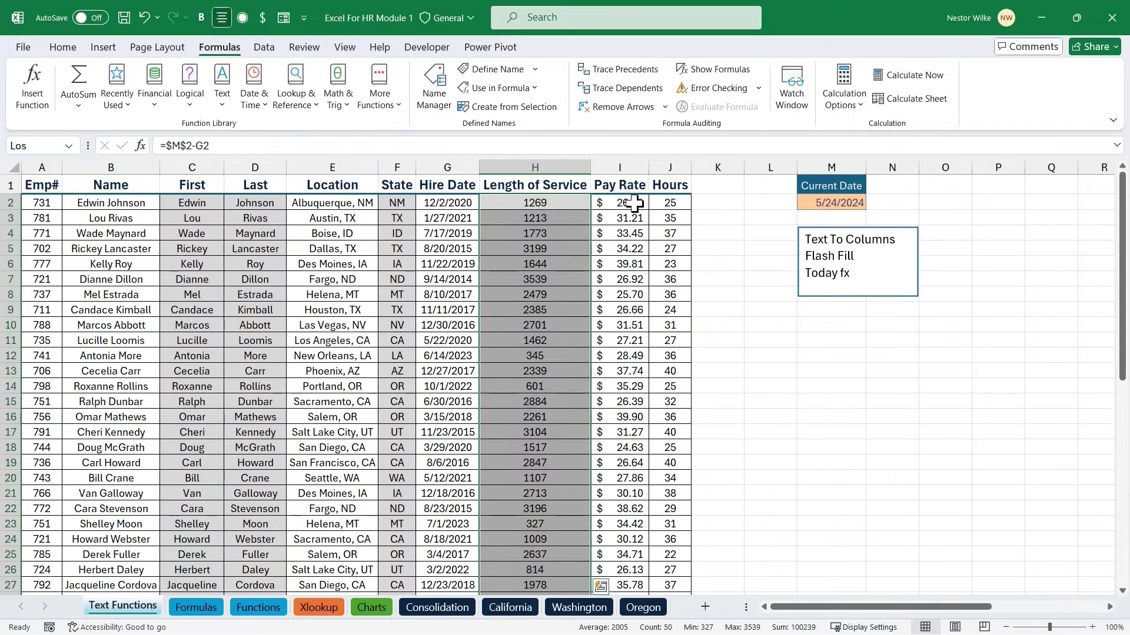
left_click(635, 203)
key("ctrl+shift+Down")
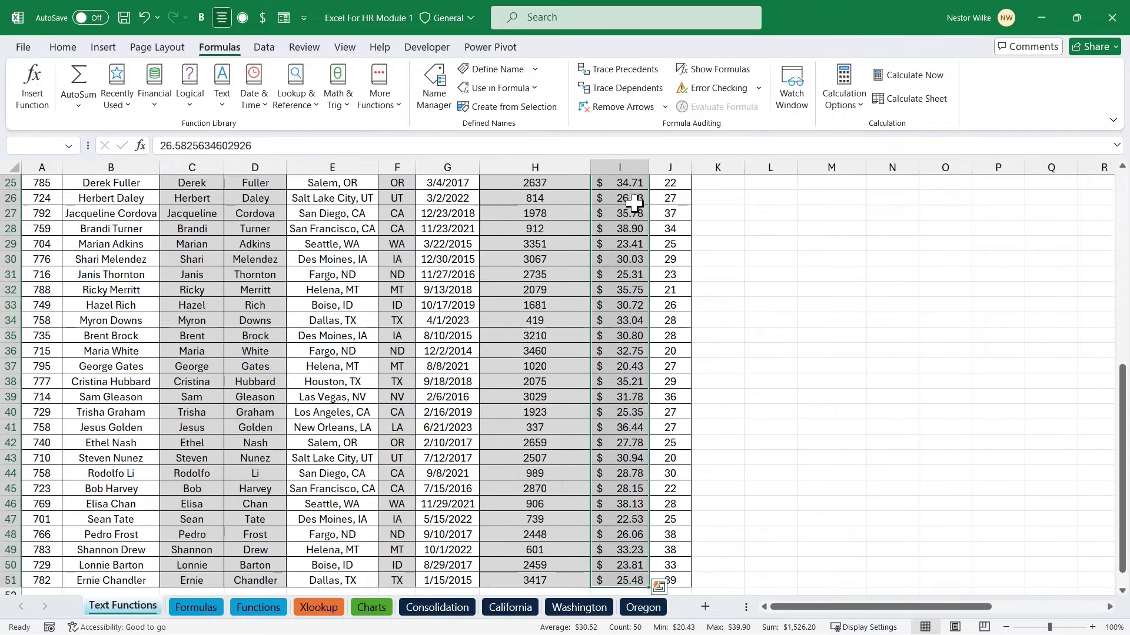
left_click(39, 146)
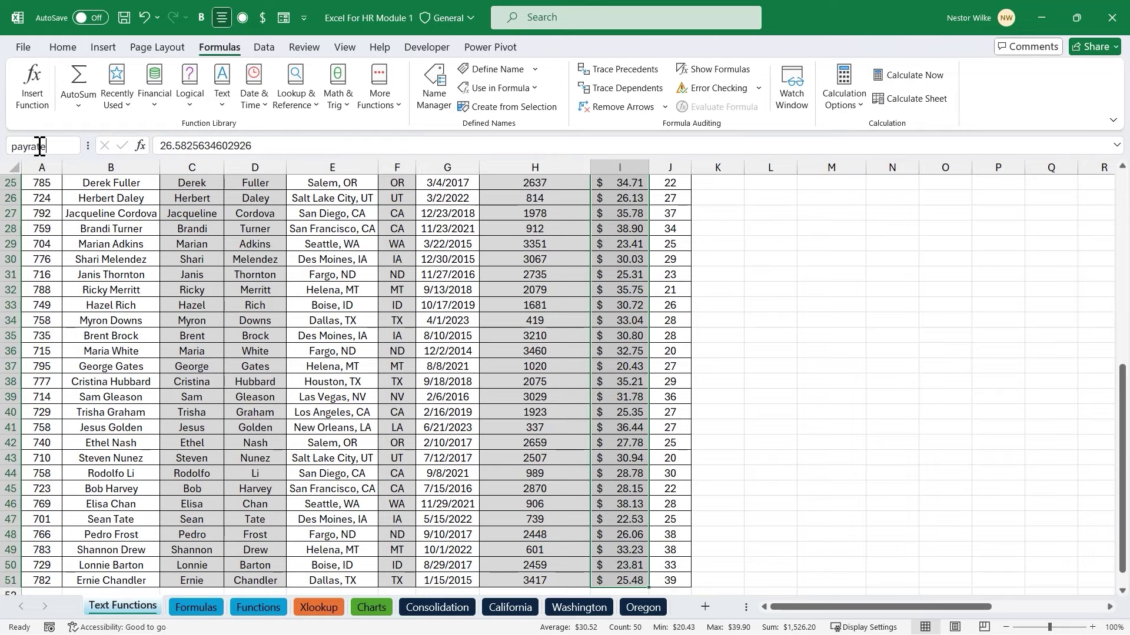
key("Return")
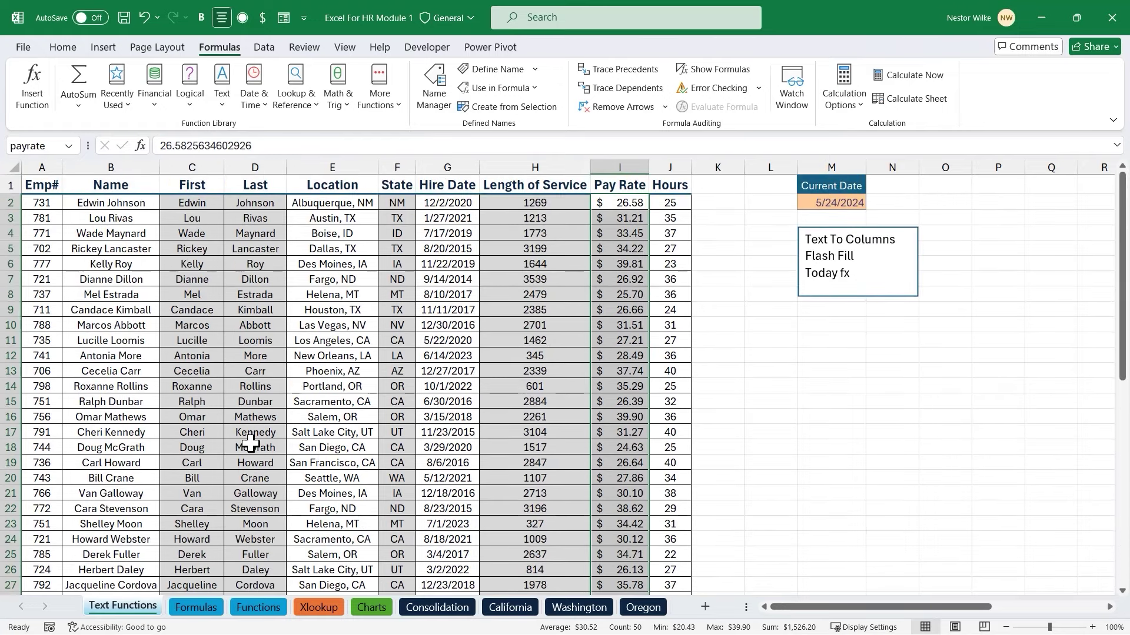
left_click(318, 607)
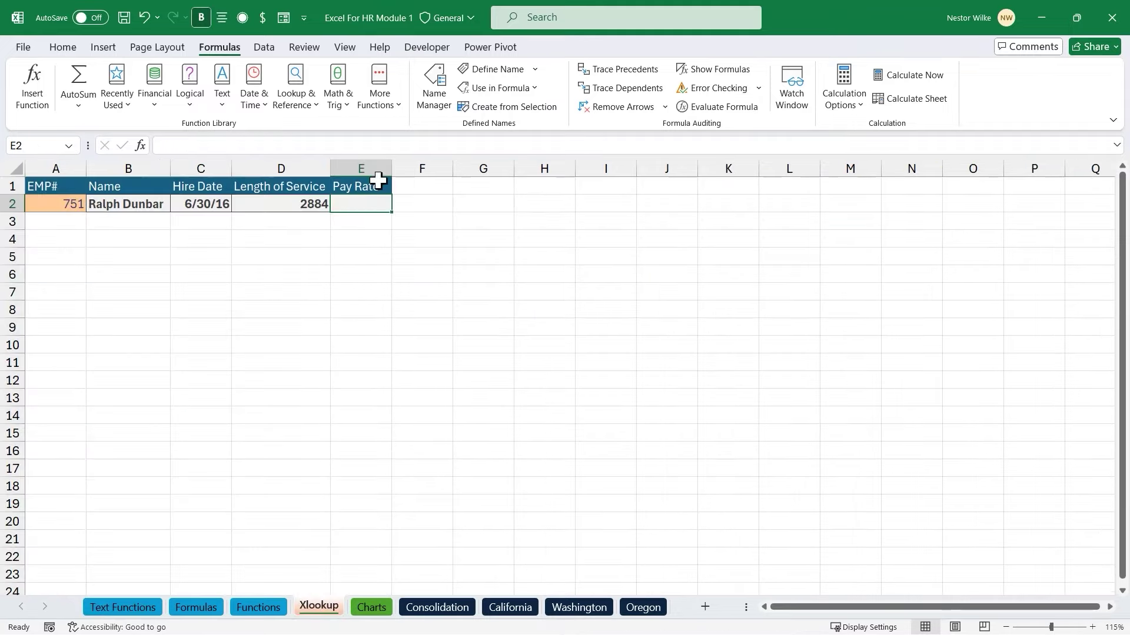
Start E2's XLOOKUP with lookup value A2, lookup array empnum and return array payrate.
left_click(30, 87)
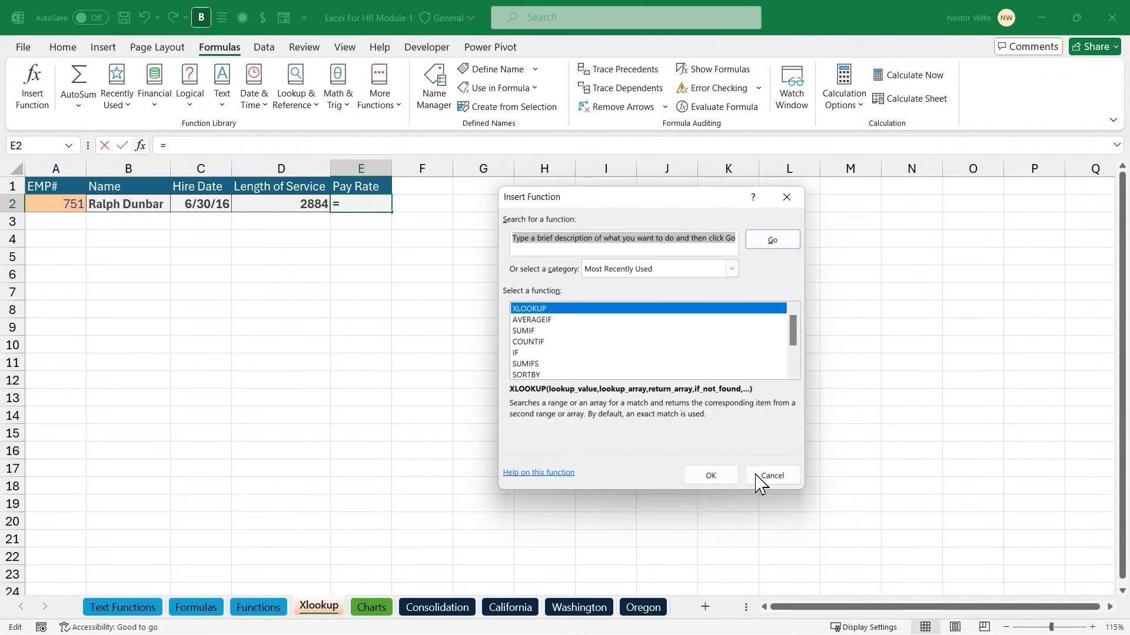
left_click(715, 477)
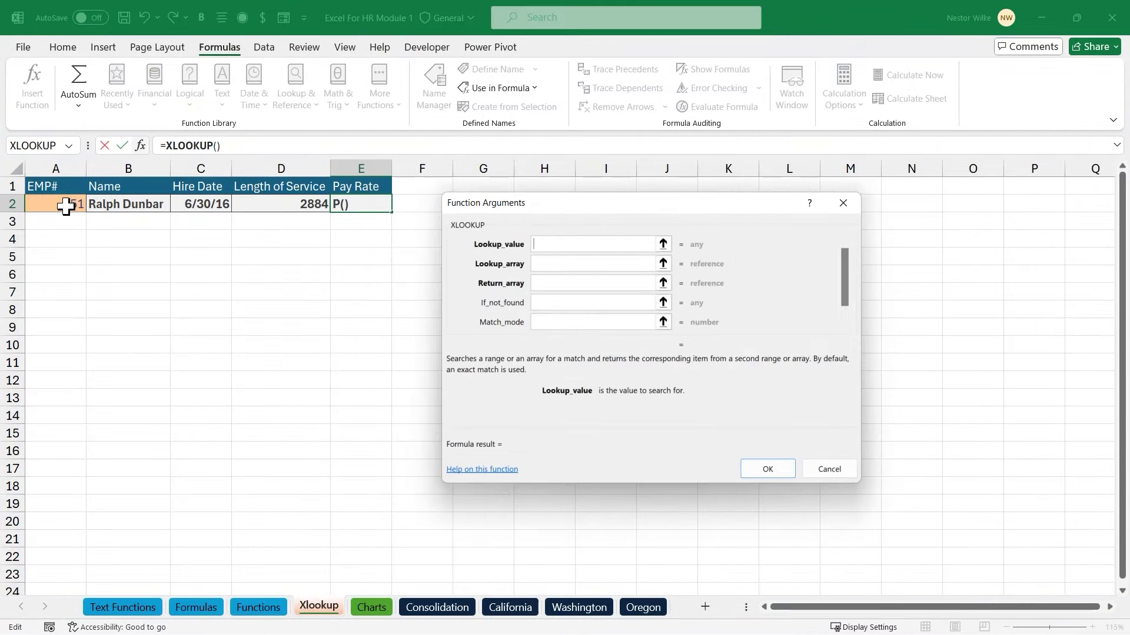
left_click(65, 205)
left_click(554, 263)
left_click(530, 89)
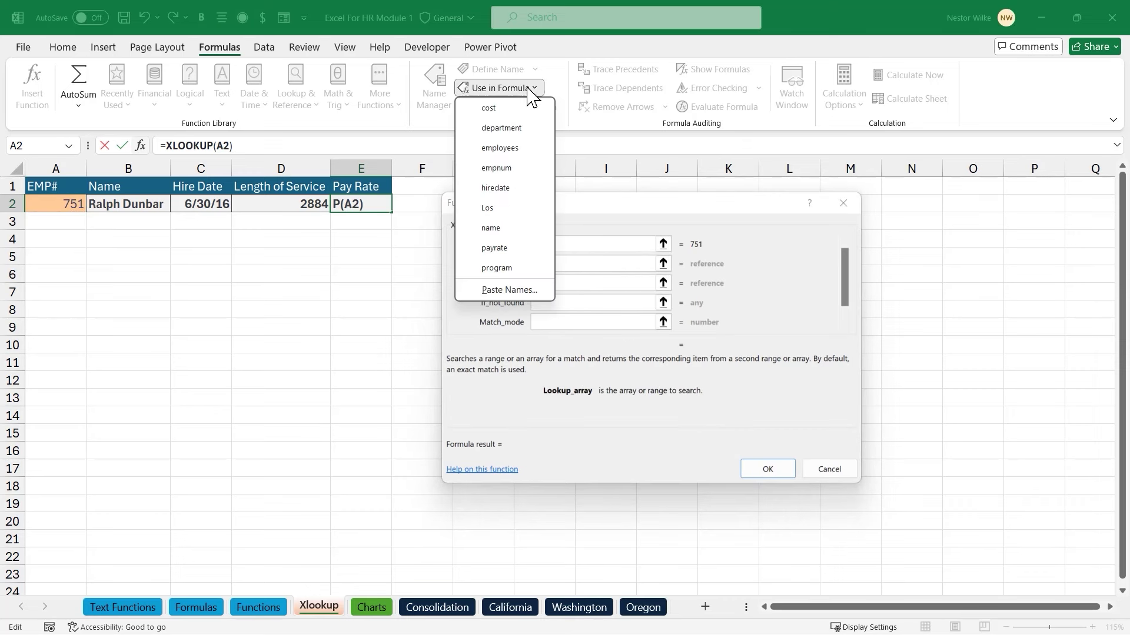
left_click(500, 169)
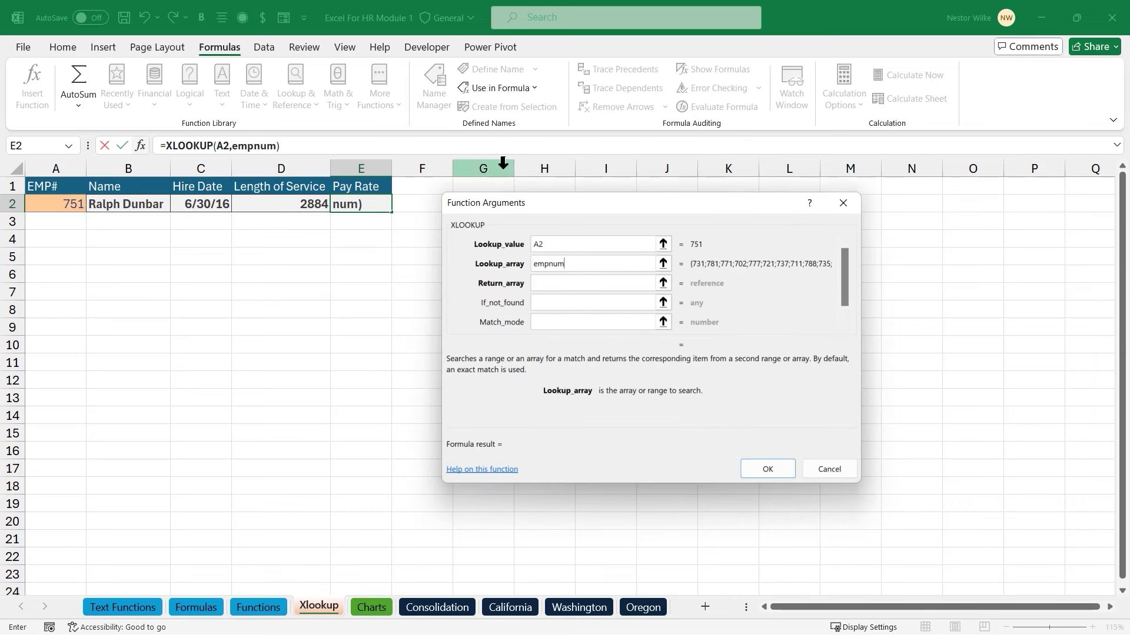
left_click(561, 285)
left_click(533, 91)
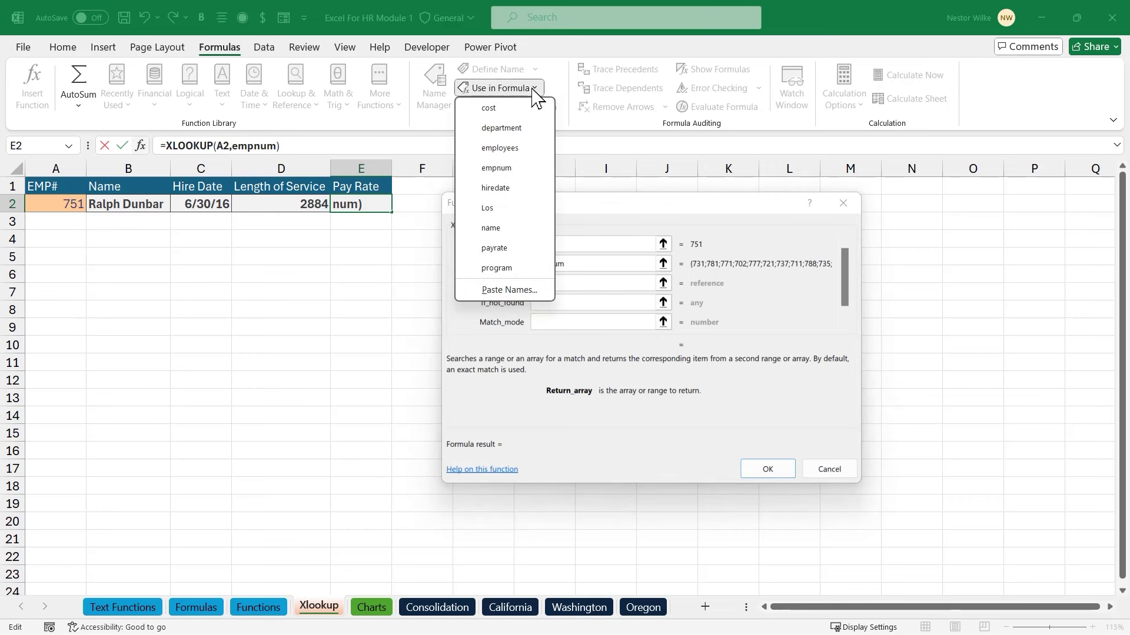
left_click(500, 247)
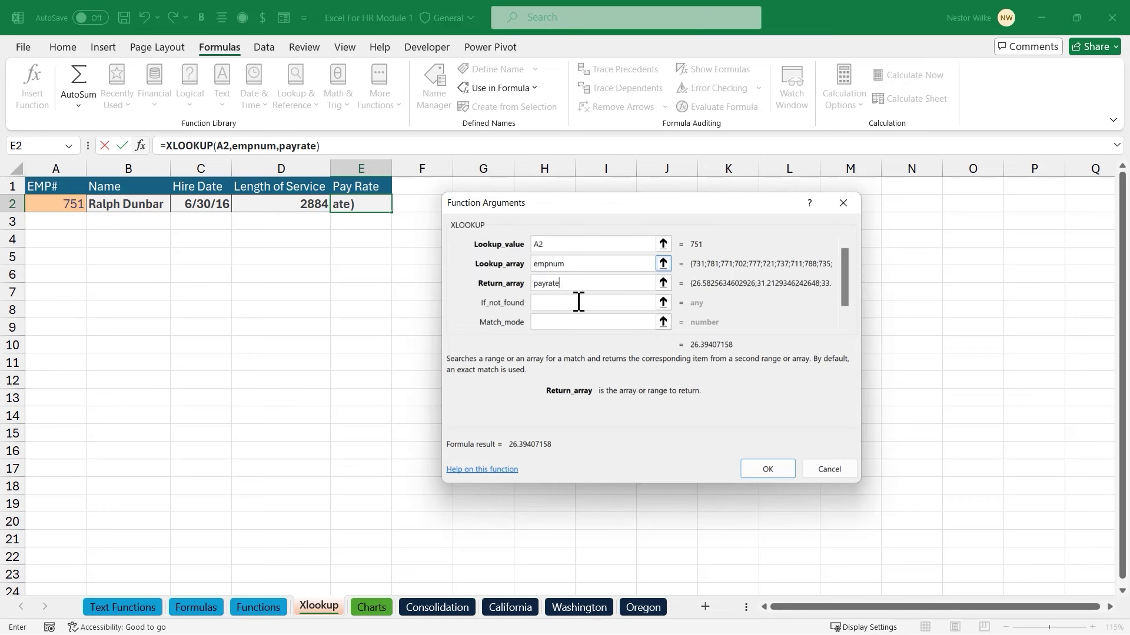
Add "No such ID" as the if-not-found text, leave match mode blank, and confirm.
left_click(555, 303)
type("\"")
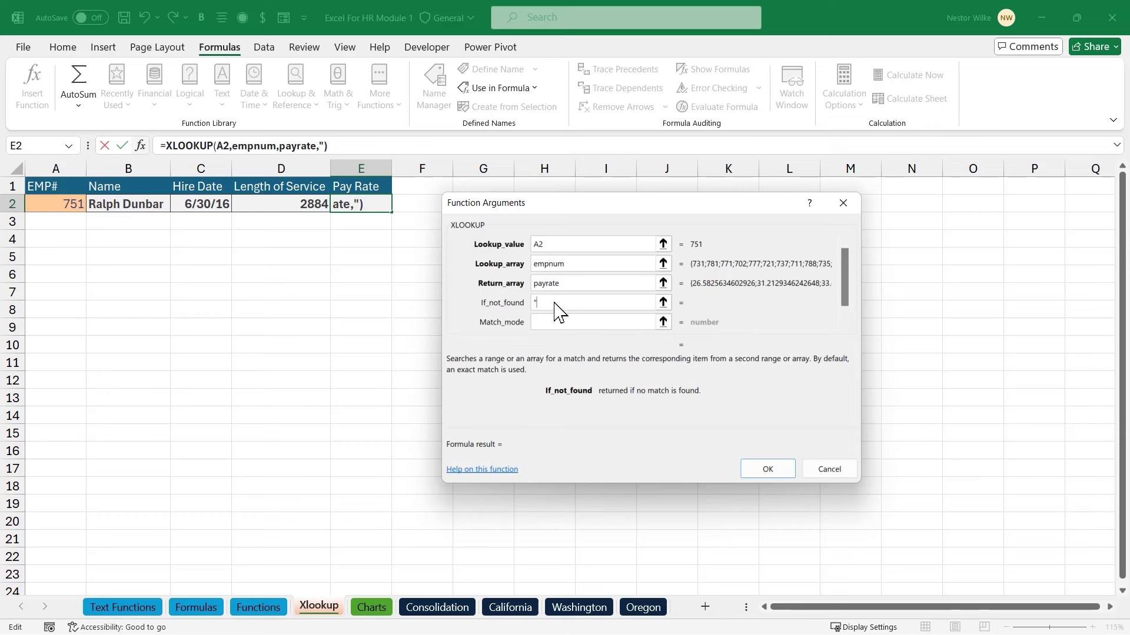
type("No such ID")
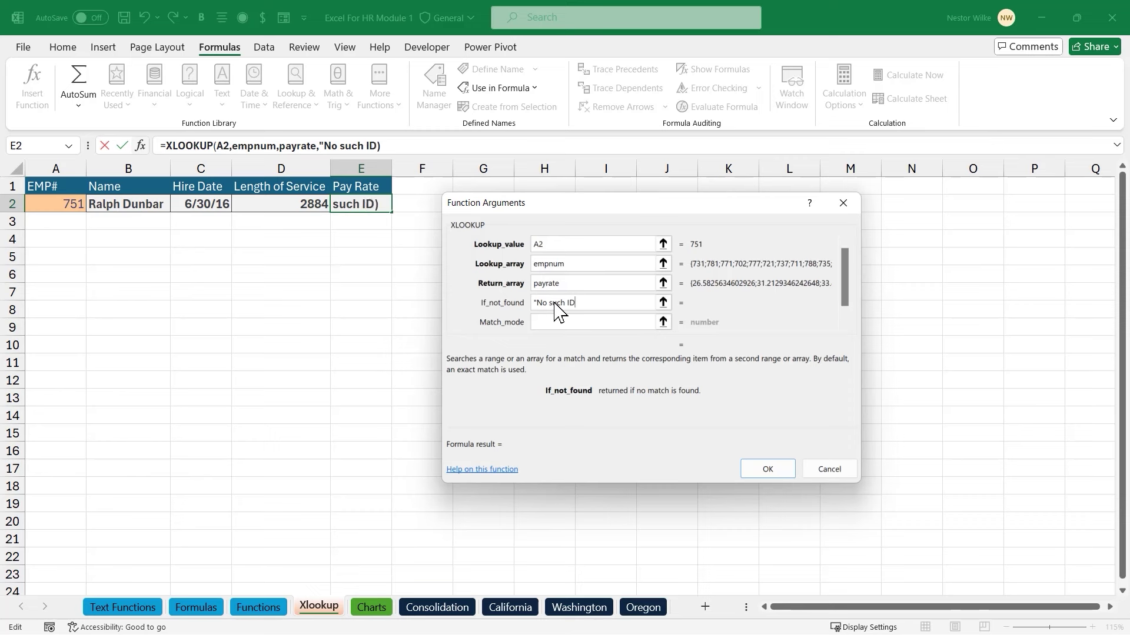
type("\"")
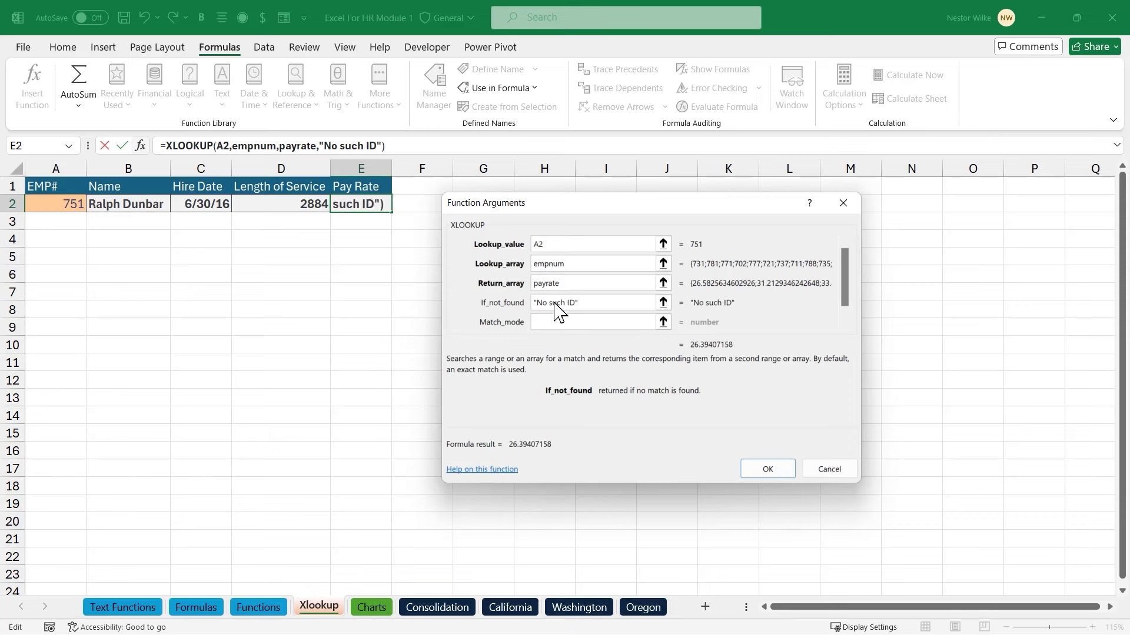
left_click(549, 321)
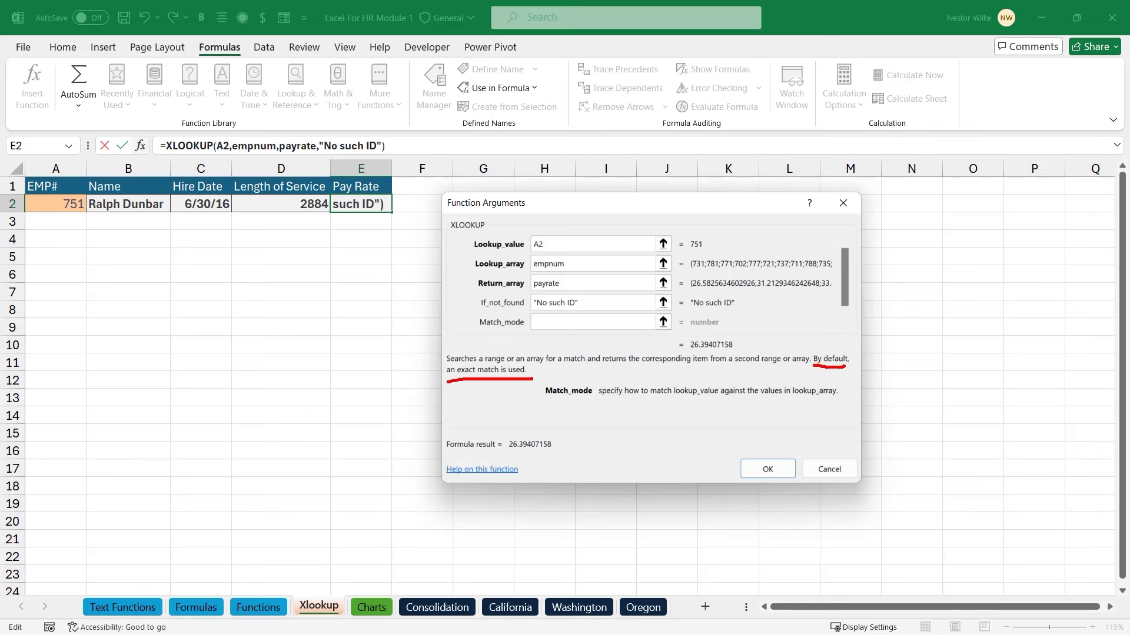
key("Escape")
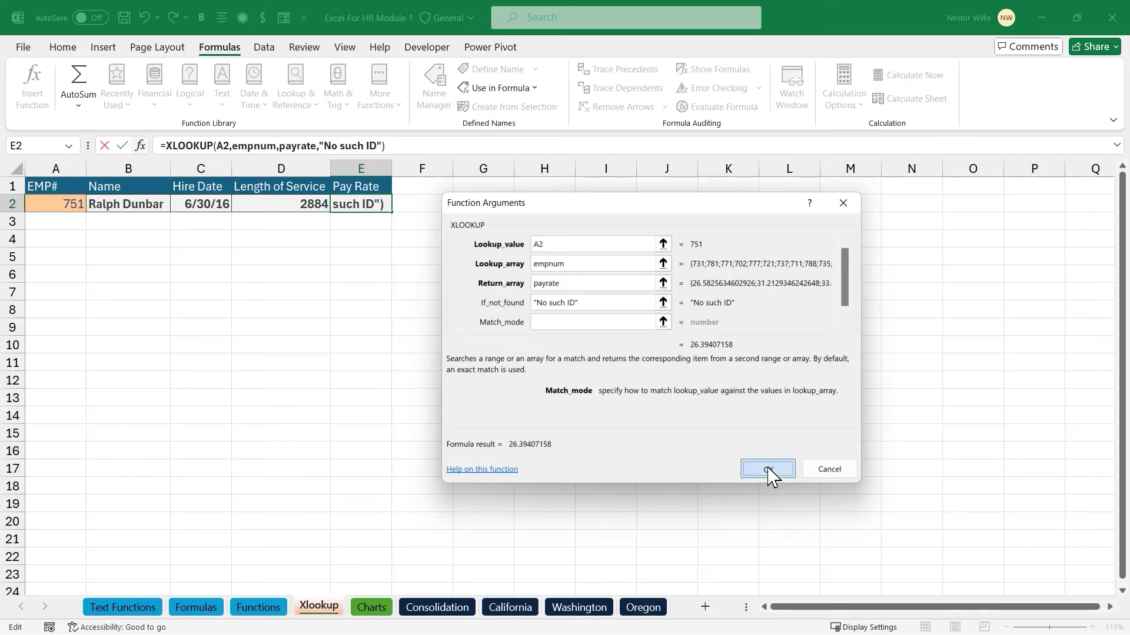
left_click(769, 470)
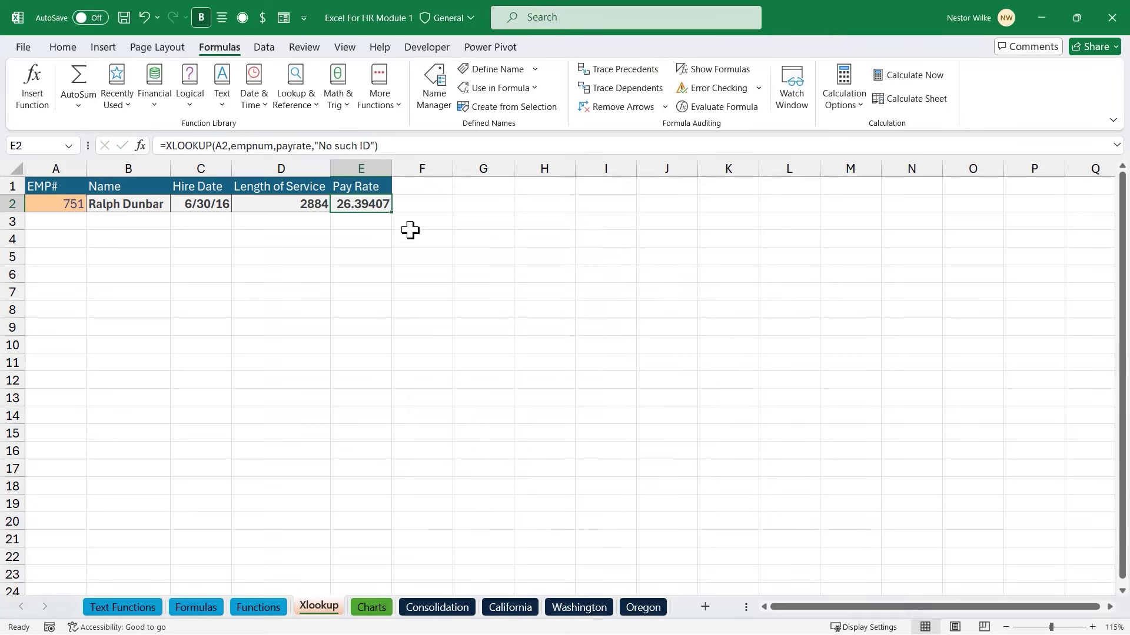
Apply Accounting format to E2 so the pay rate shows $ 26.39.
right_click(366, 202)
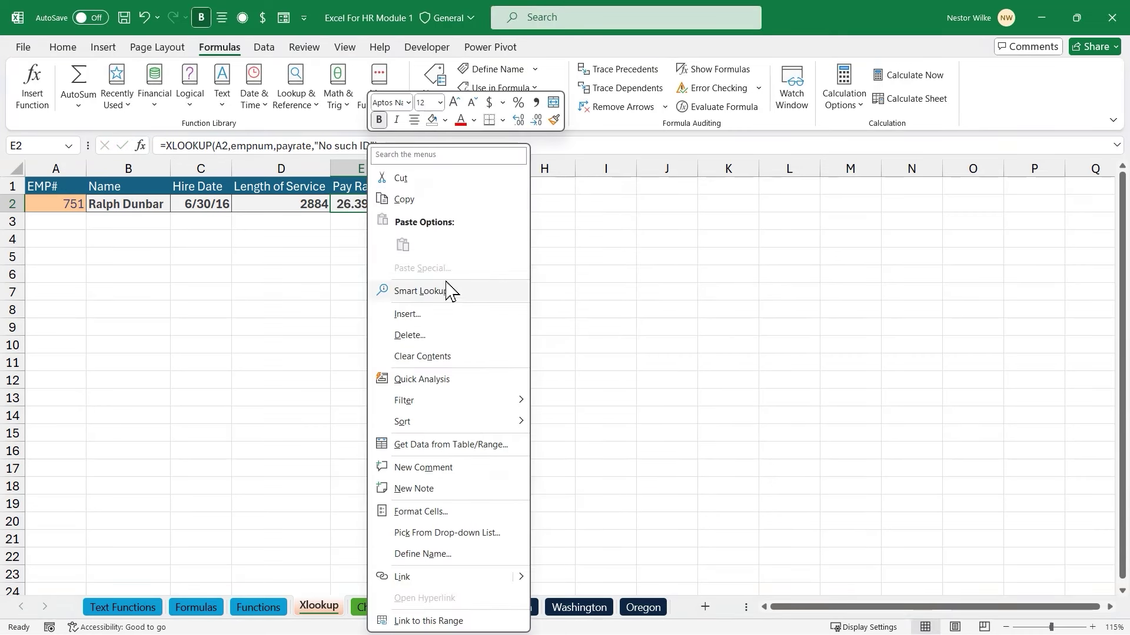
left_click(441, 511)
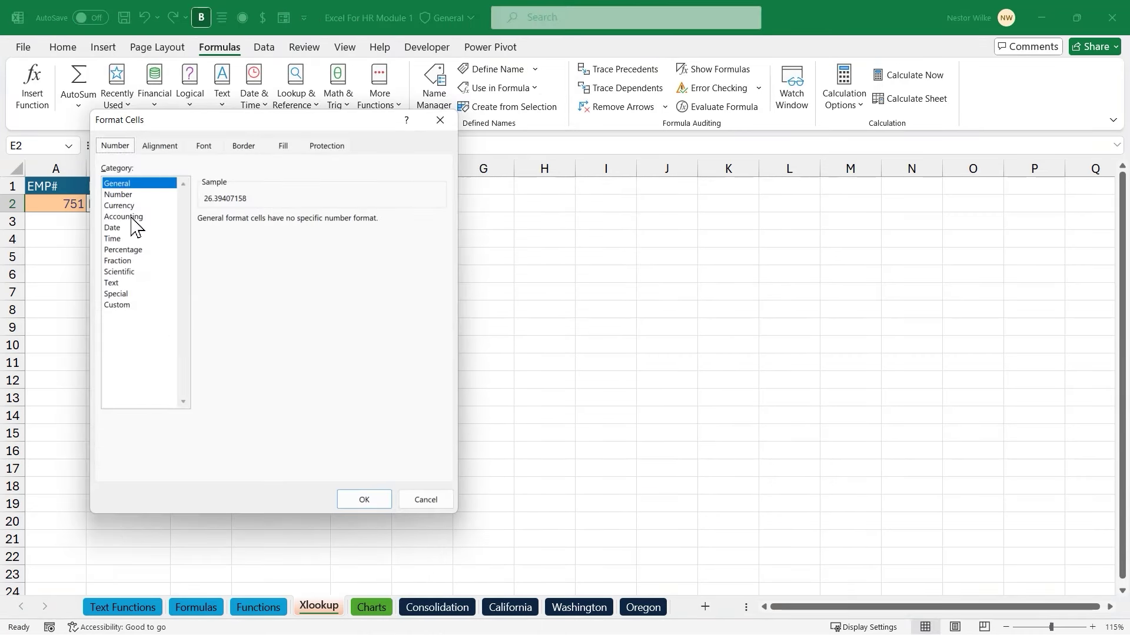
left_click(130, 217)
left_click(364, 500)
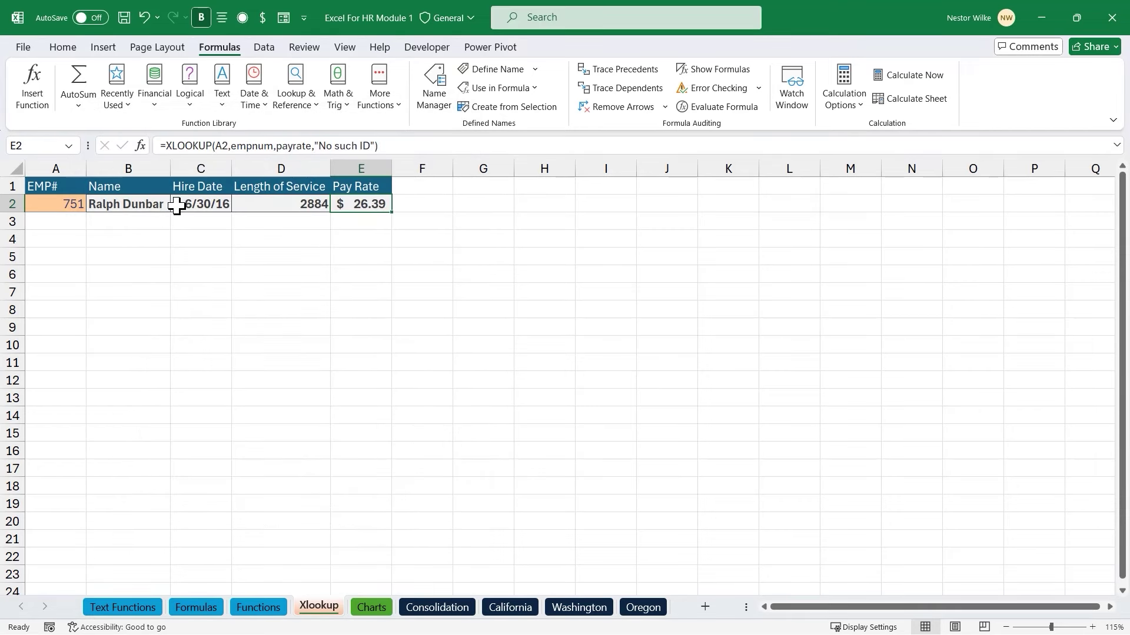
Test ID 999 in A2 to confirm No such ID appears, then restore 751.
left_click(70, 203)
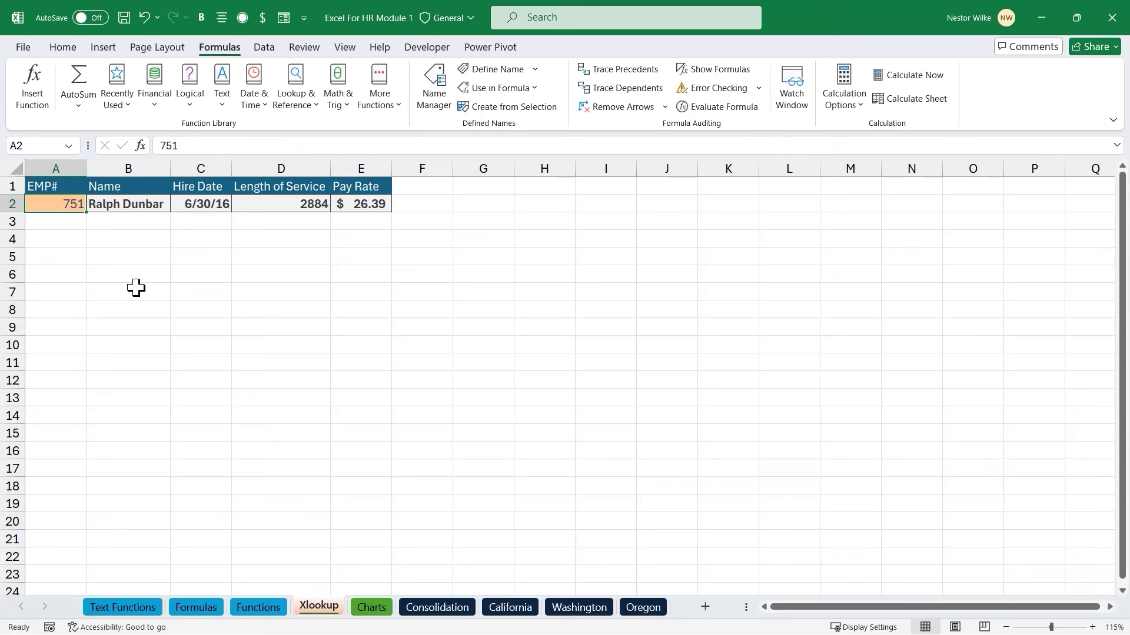
type("999")
key("Return")
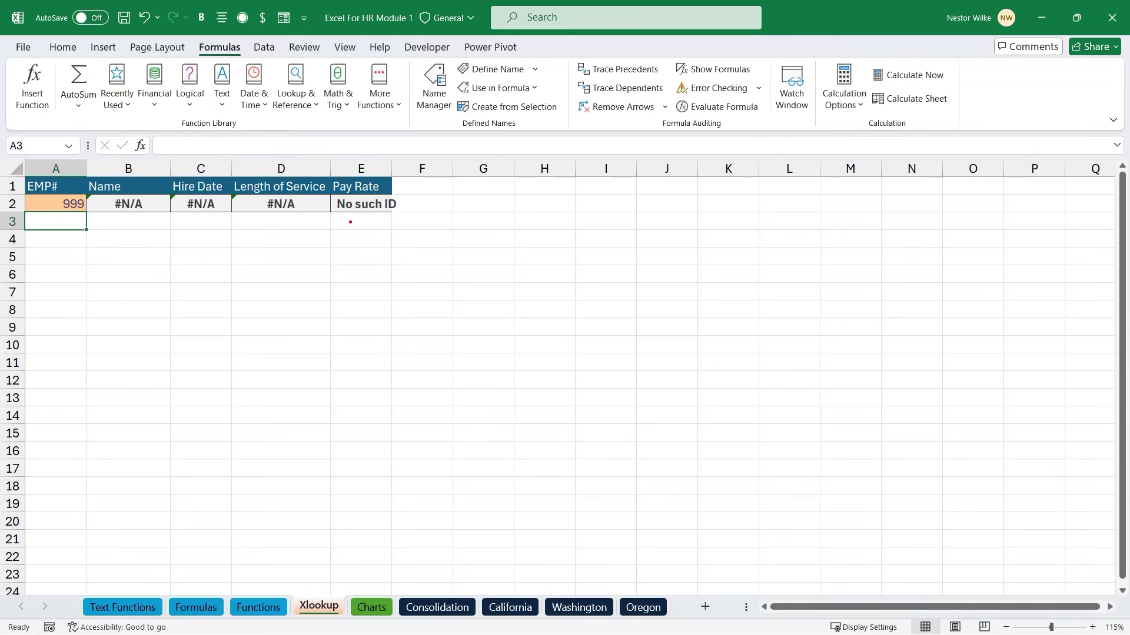
left_click_drag(358, 229, 432, 203)
left_click_drag(125, 223, 231, 225)
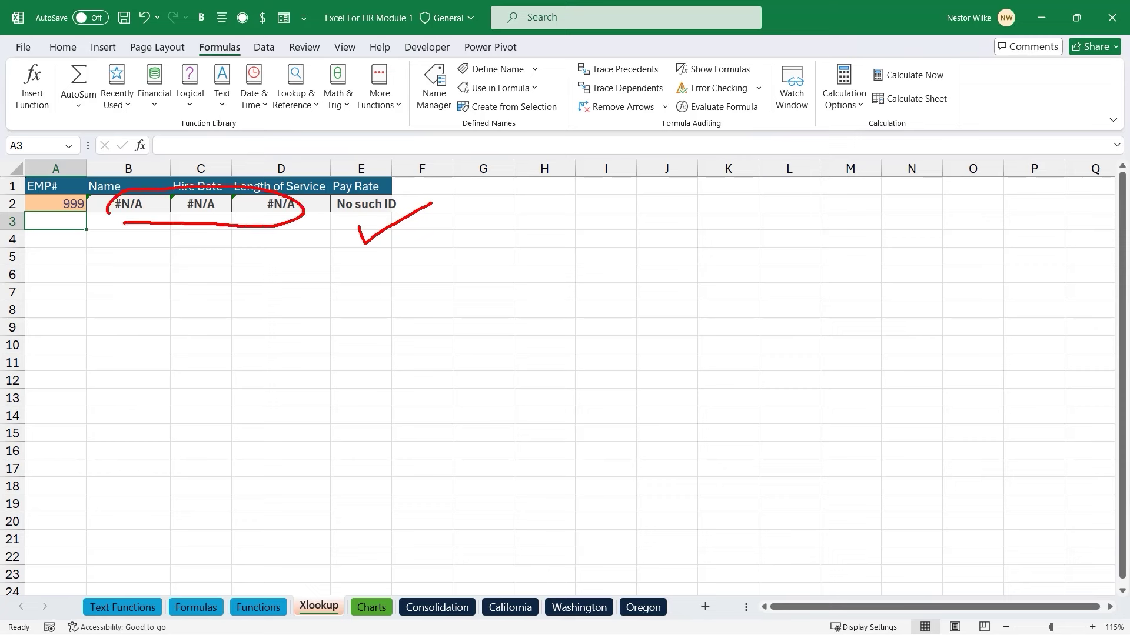
left_click(63, 205)
type("751")
key("Return")
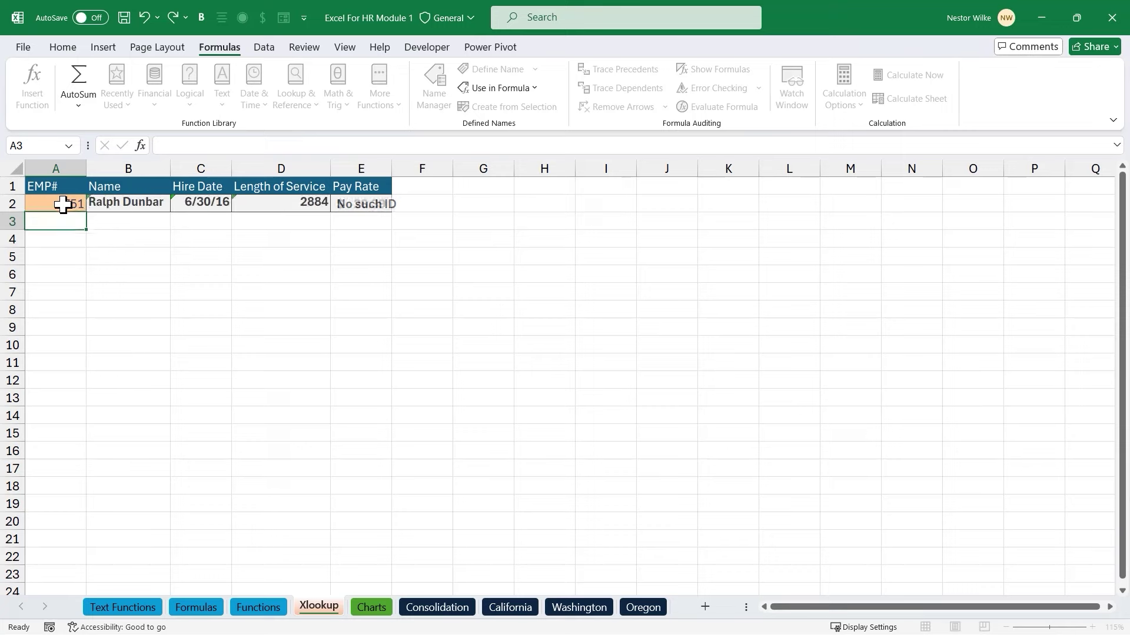
Enter employee number 777 in A2 on the Xlookup sheet.
left_click(144, 611)
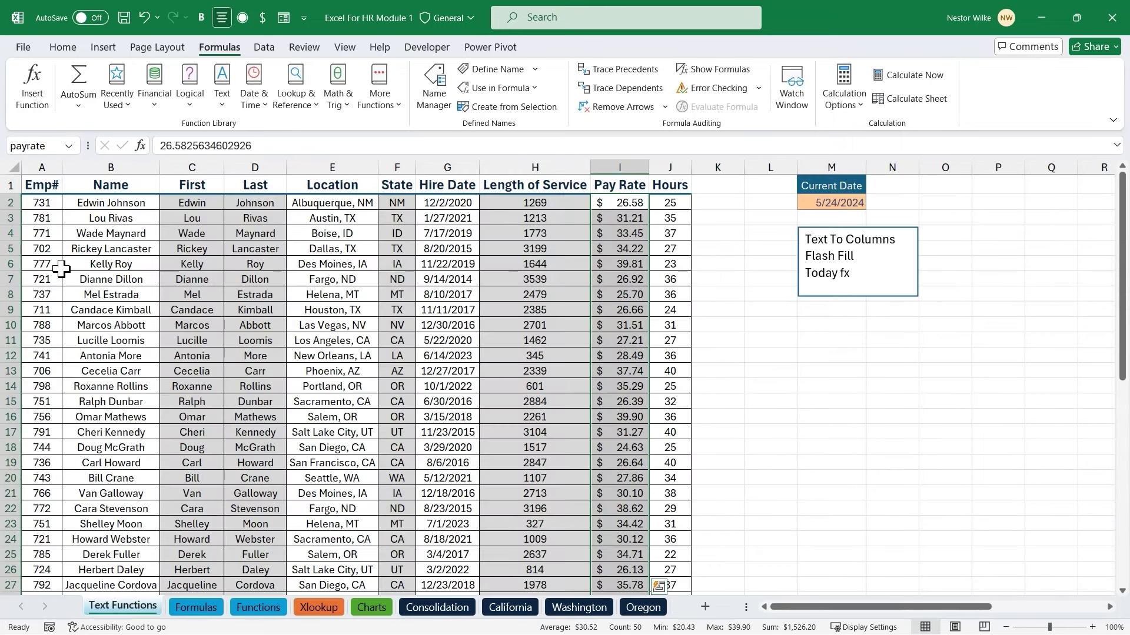
left_click(318, 607)
left_click(70, 203)
type("777")
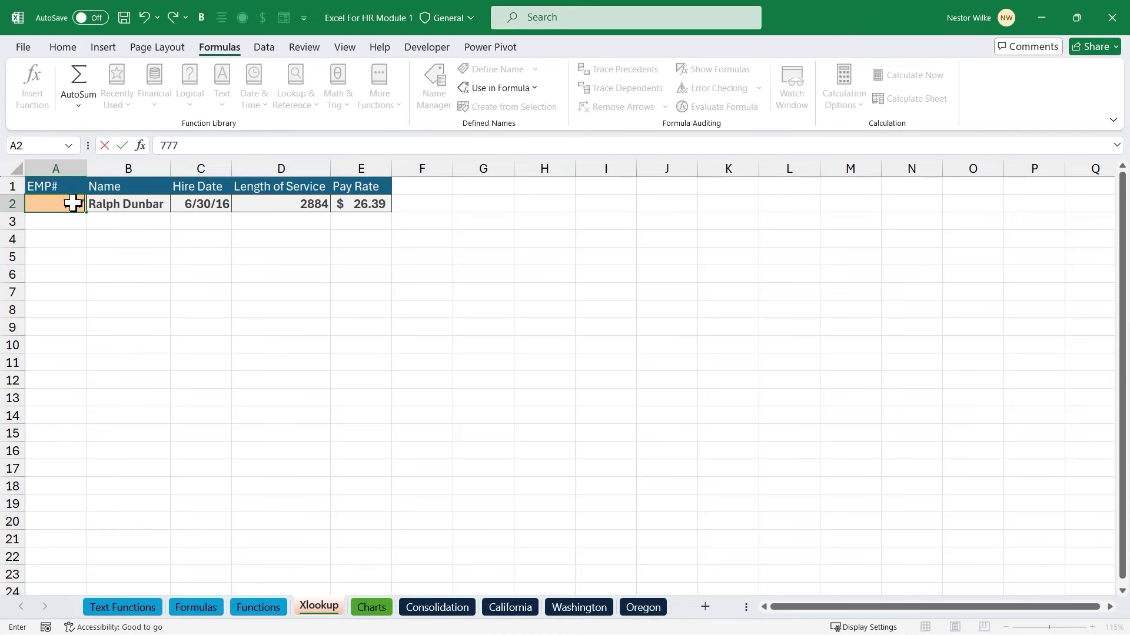
key("Return")
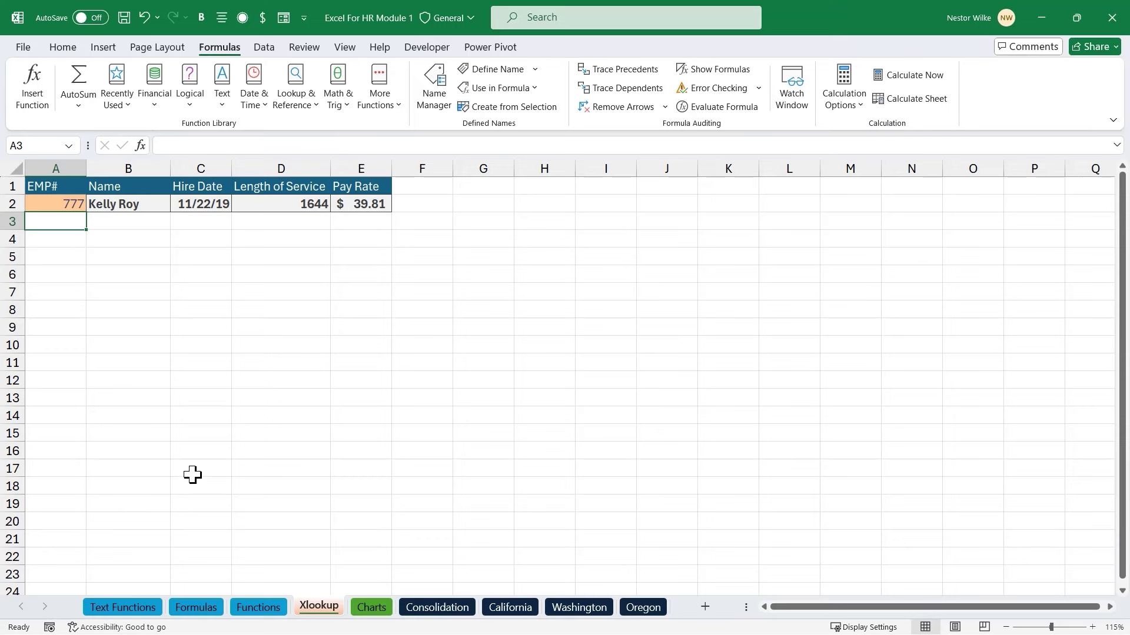
left_click(131, 613)
left_click(9, 263)
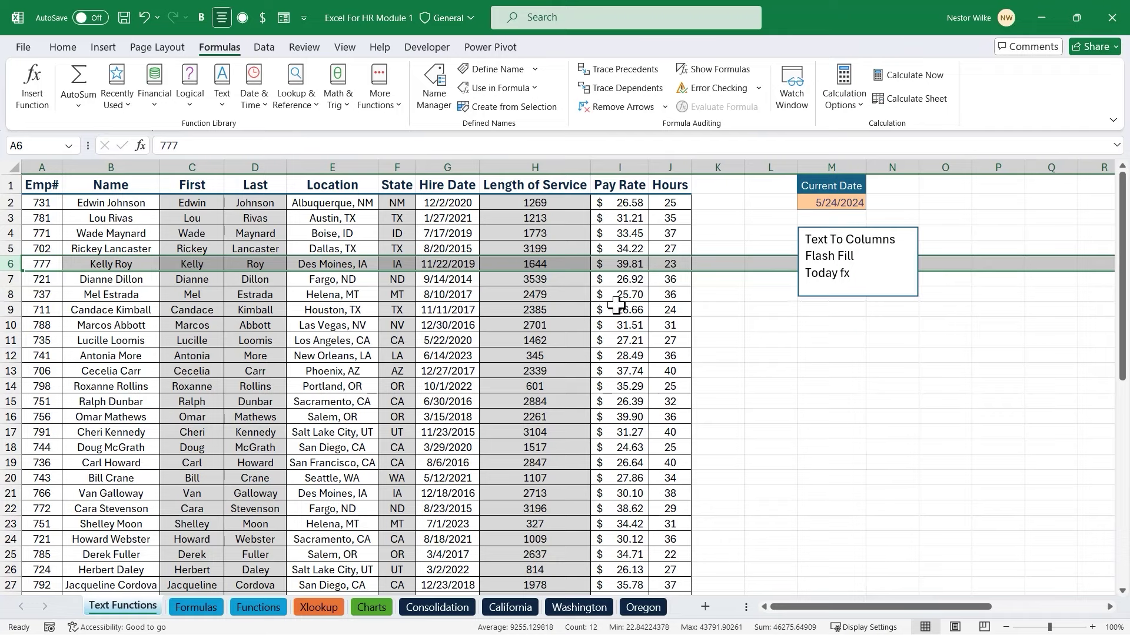
left_click(320, 609)
left_click(421, 310)
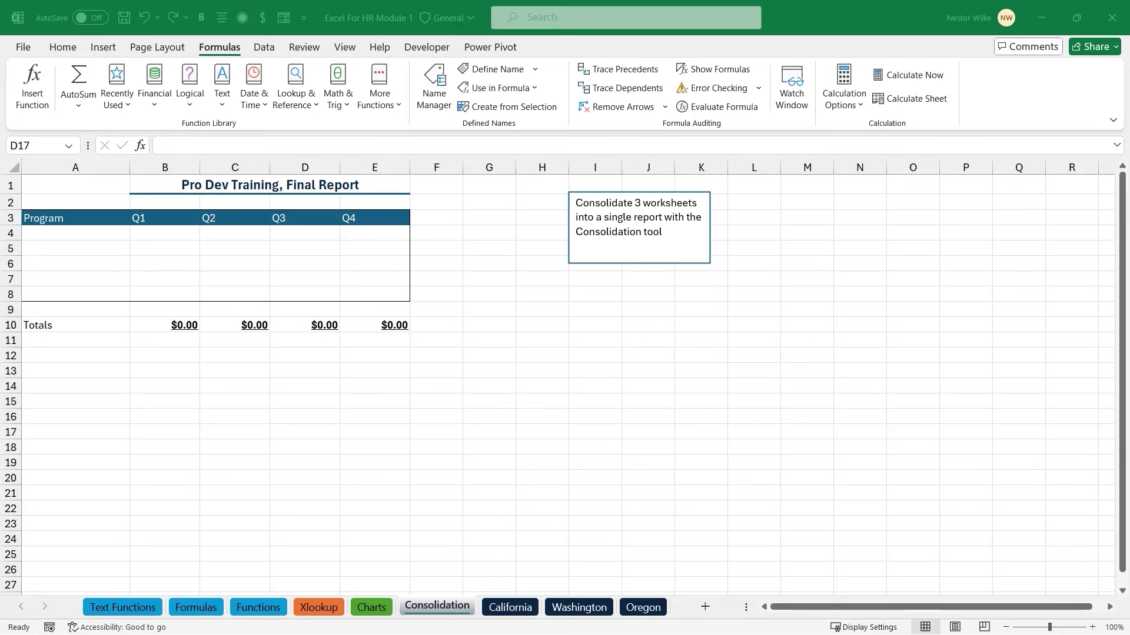
Show the Data tab and mark how California, Washington and Oregon feed the empty B4:E8 cells.
left_click(266, 48)
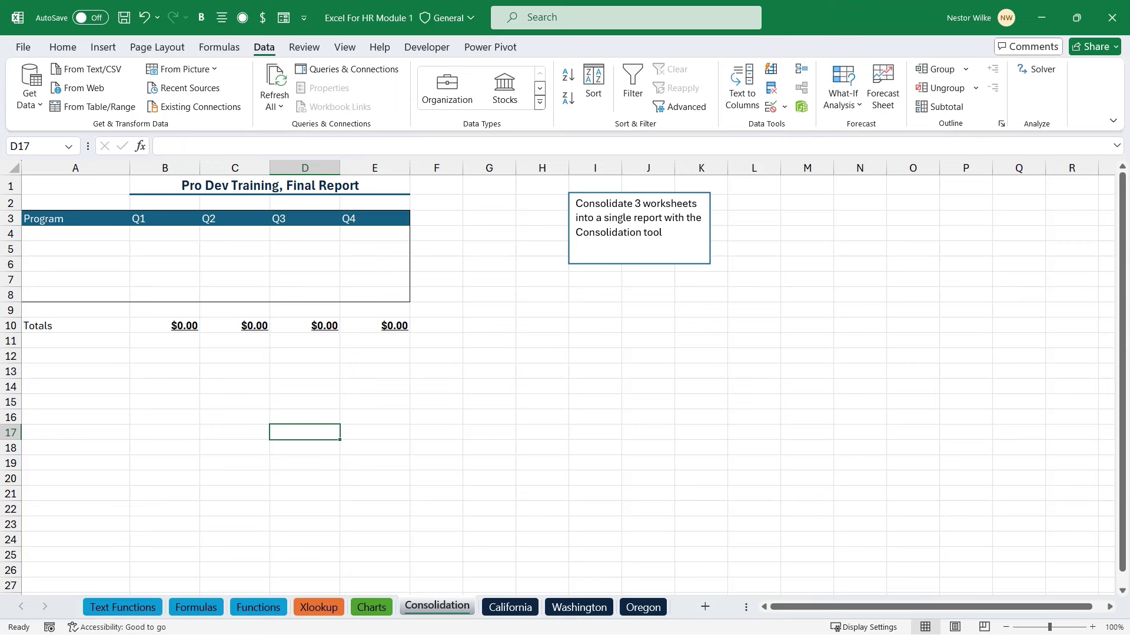
left_click_drag(436, 586, 439, 488)
left_click_drag(515, 589, 457, 537)
left_click_drag(579, 591, 483, 530)
mouse_move(640, 594)
left_mouse_down()
mouse_move(574, 538)
mouse_move(496, 519)
left_mouse_up()
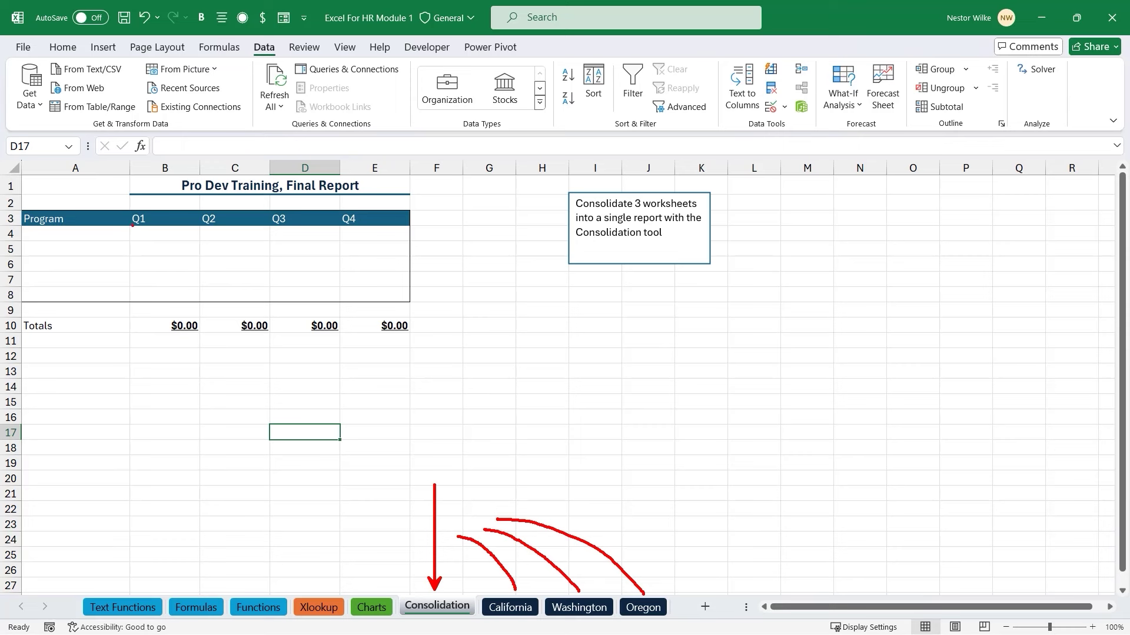
mouse_move(136, 227)
left_mouse_down()
mouse_move(292, 284)
mouse_move(408, 303)
left_mouse_up()
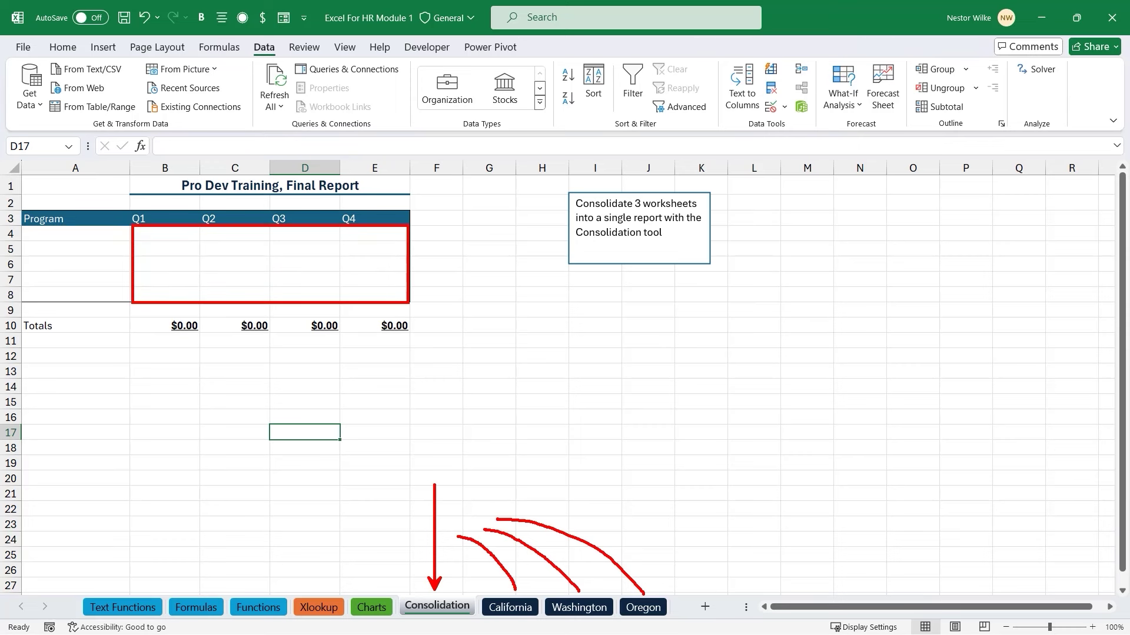
key("Escape")
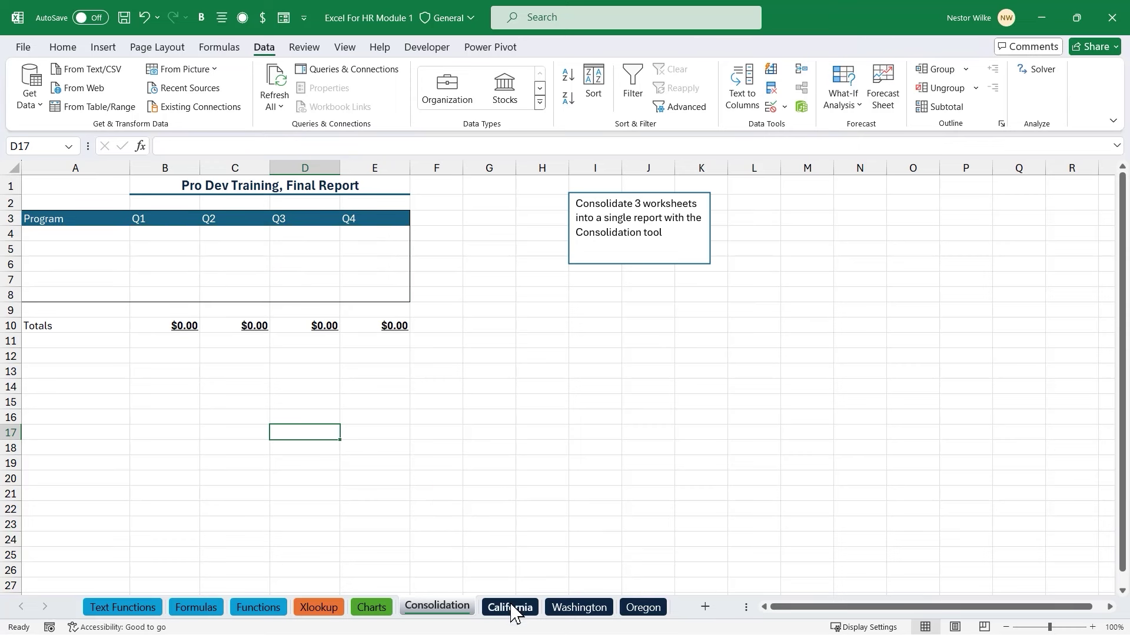
Check California's Software Applications Q4 value, then Washington's headers, programs and quarterly values, and glance at Oregon.
left_click(509, 608)
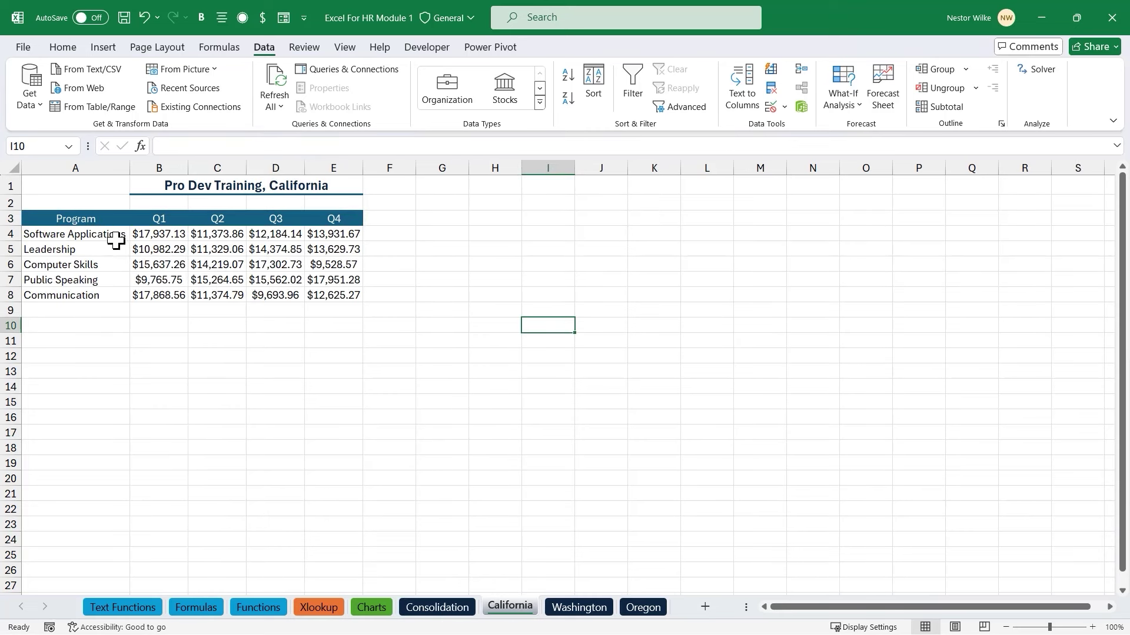
left_click(347, 234)
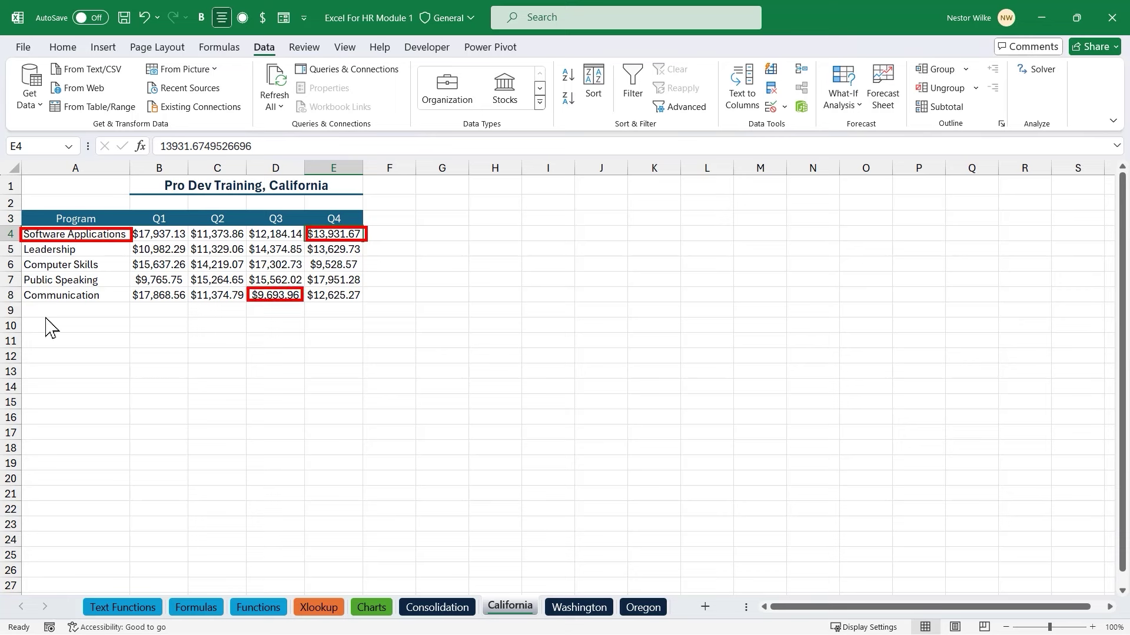
left_click(580, 608)
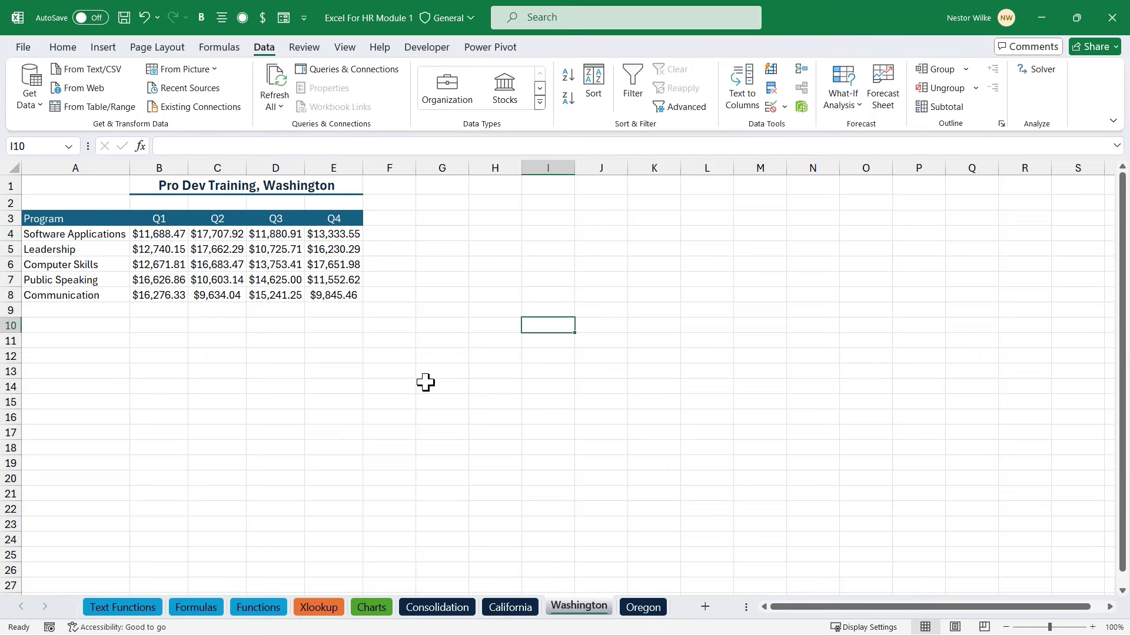
left_click_drag(103, 220, 311, 224)
left_click_drag(30, 233, 91, 295)
left_click(162, 234)
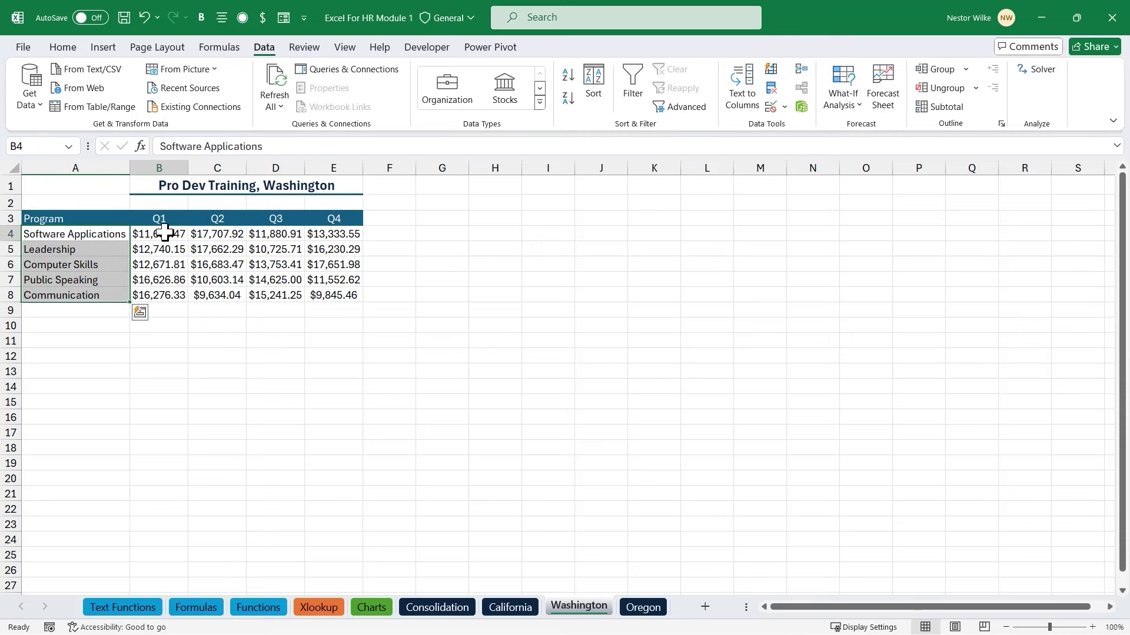
left_click(272, 249)
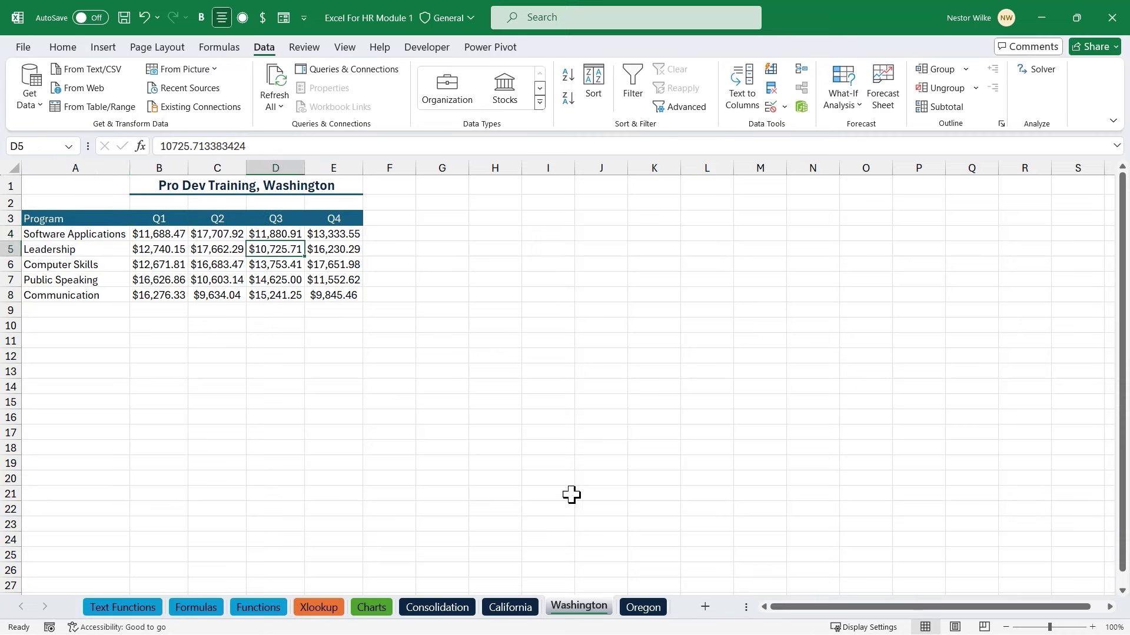
left_click(643, 607)
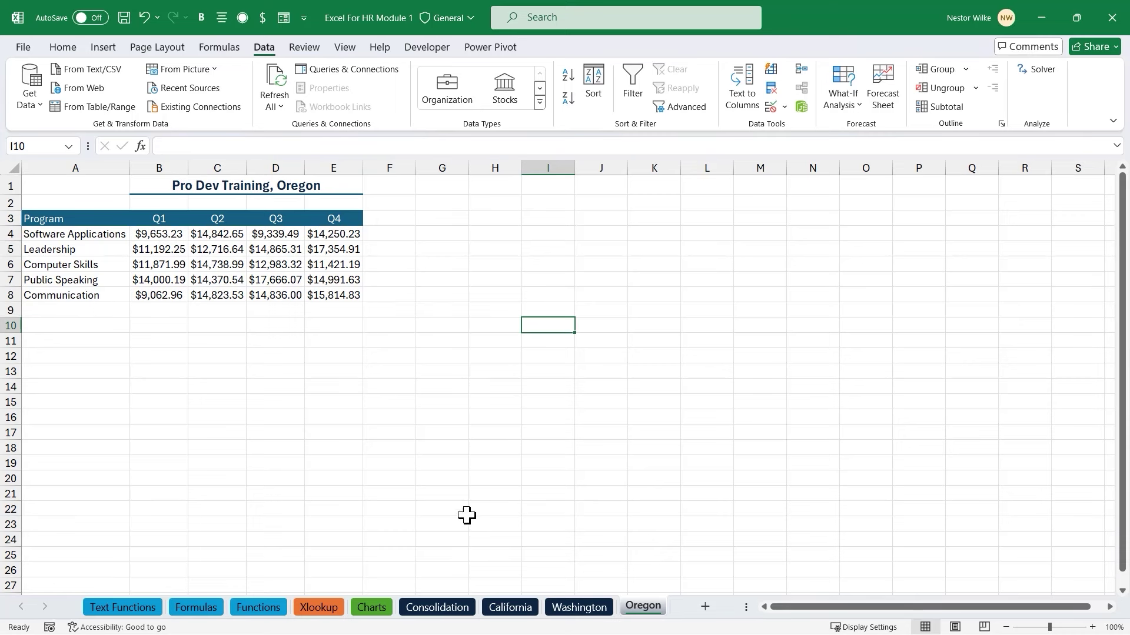
left_click(452, 610)
Enter =California!B4+Washington!B4+Oregon!B4 in the report's Software Applications Q1 cell B4.
left_click(166, 235)
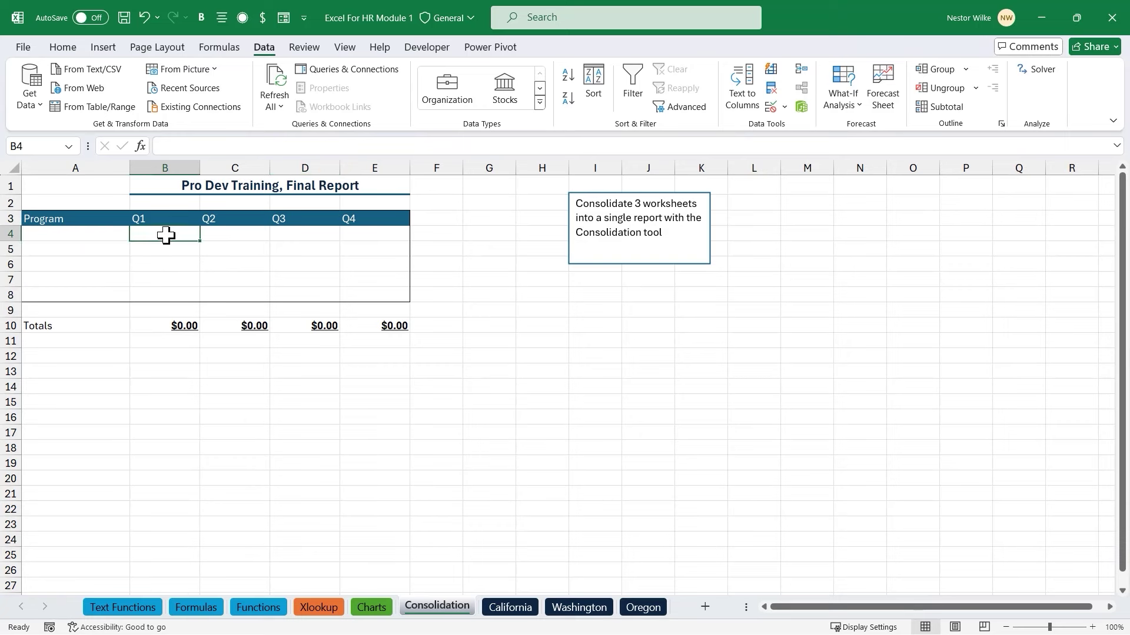
type("=")
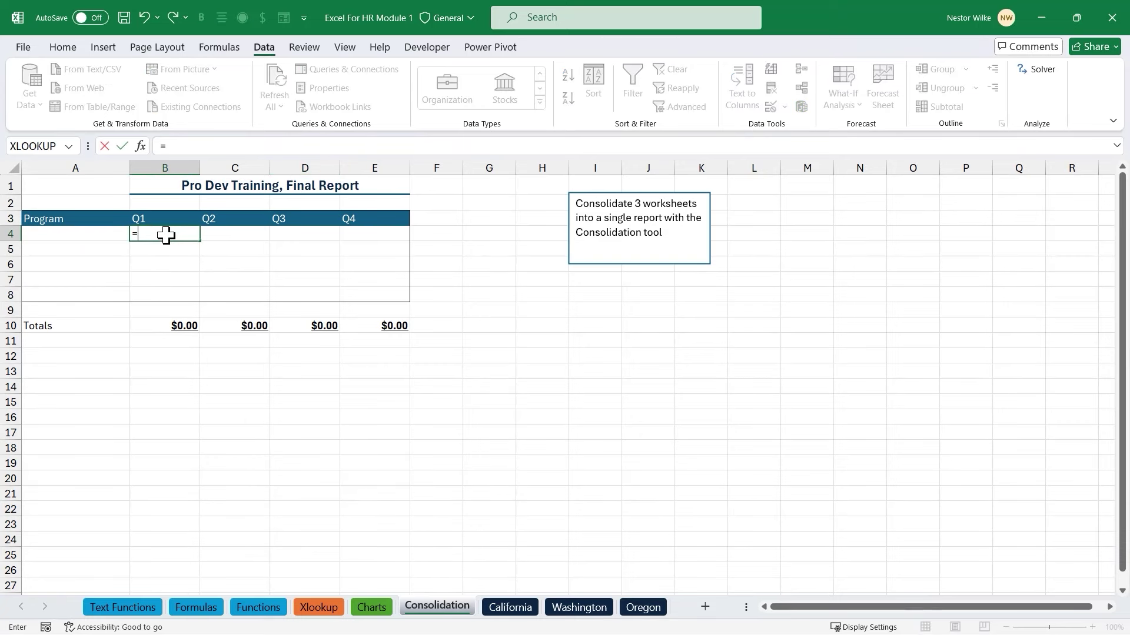
left_click(511, 607)
left_click(170, 234)
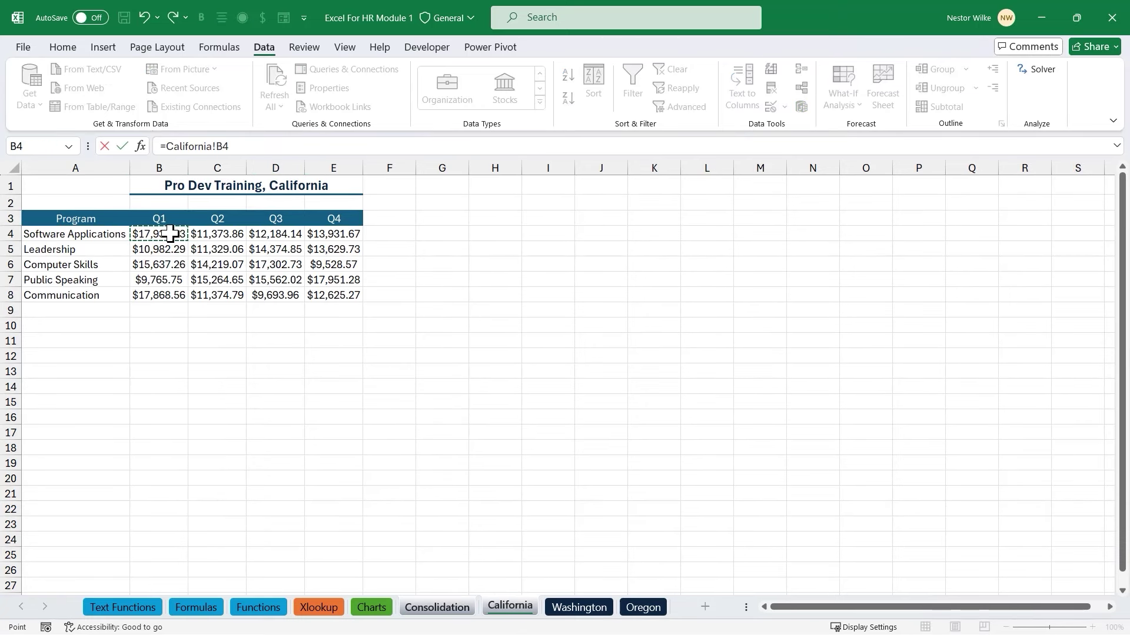
type("+")
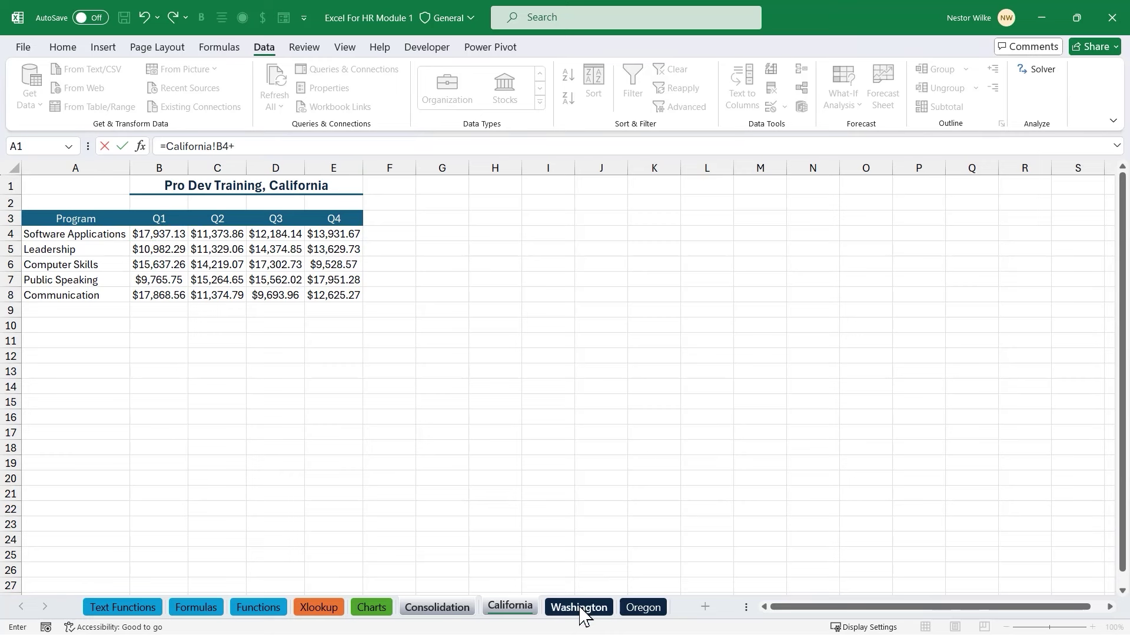
left_click(579, 607)
left_click(159, 235)
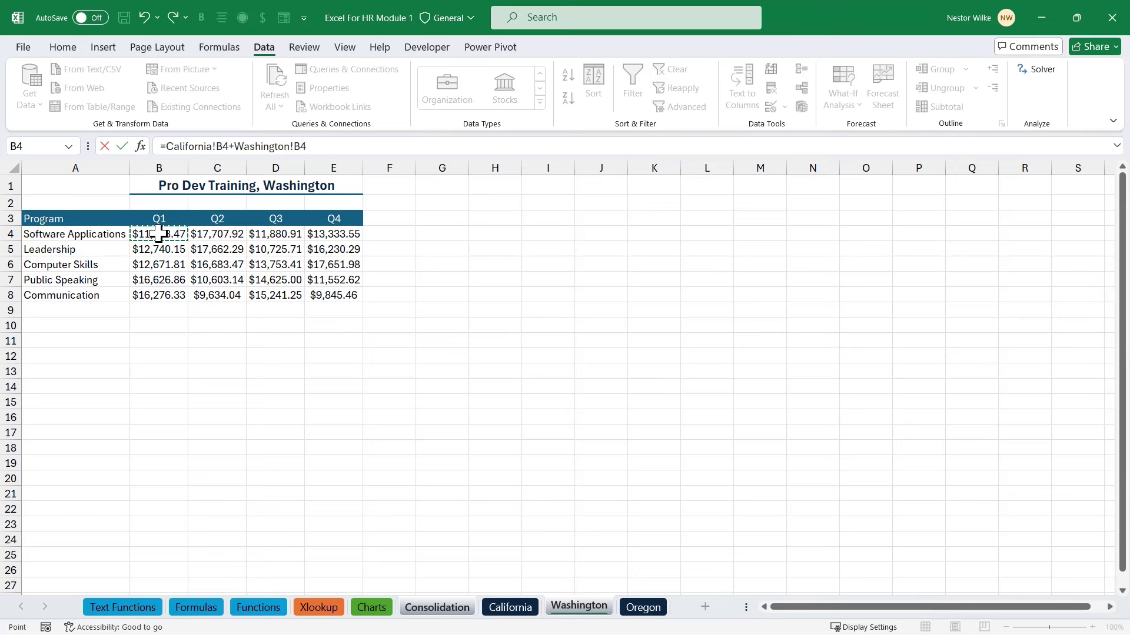
type("+")
left_click(643, 607)
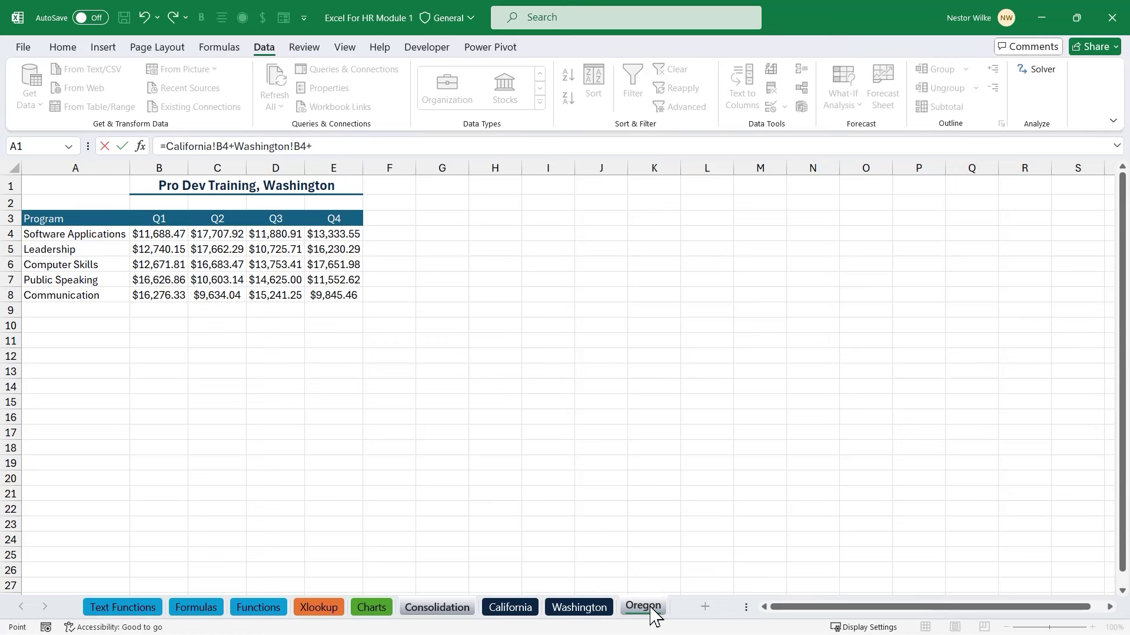
left_click(157, 234)
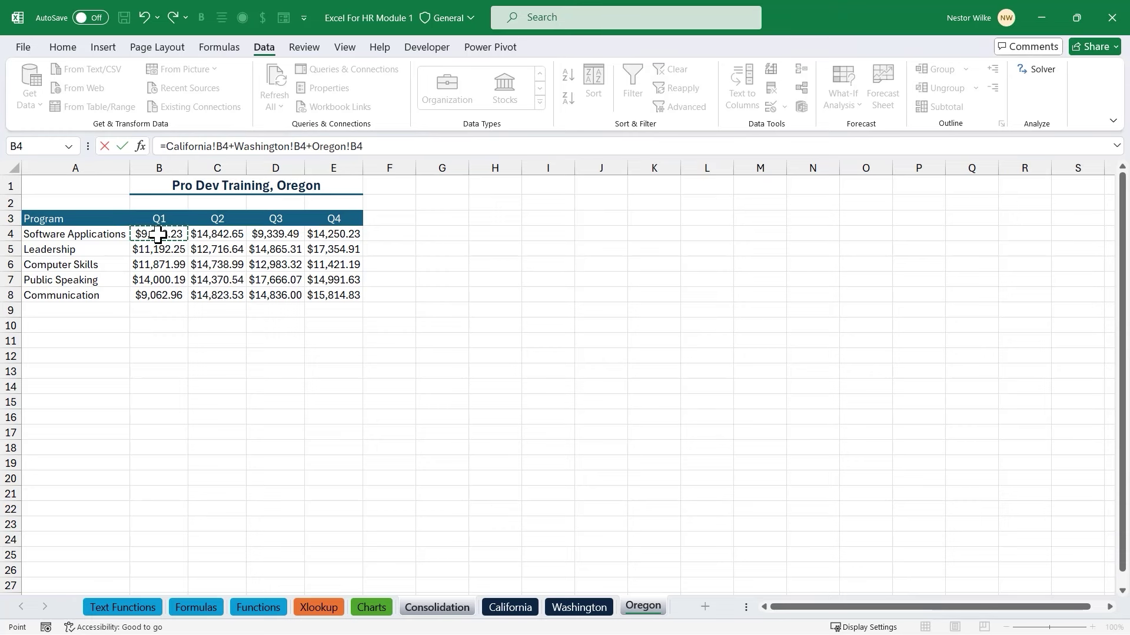
key("Return")
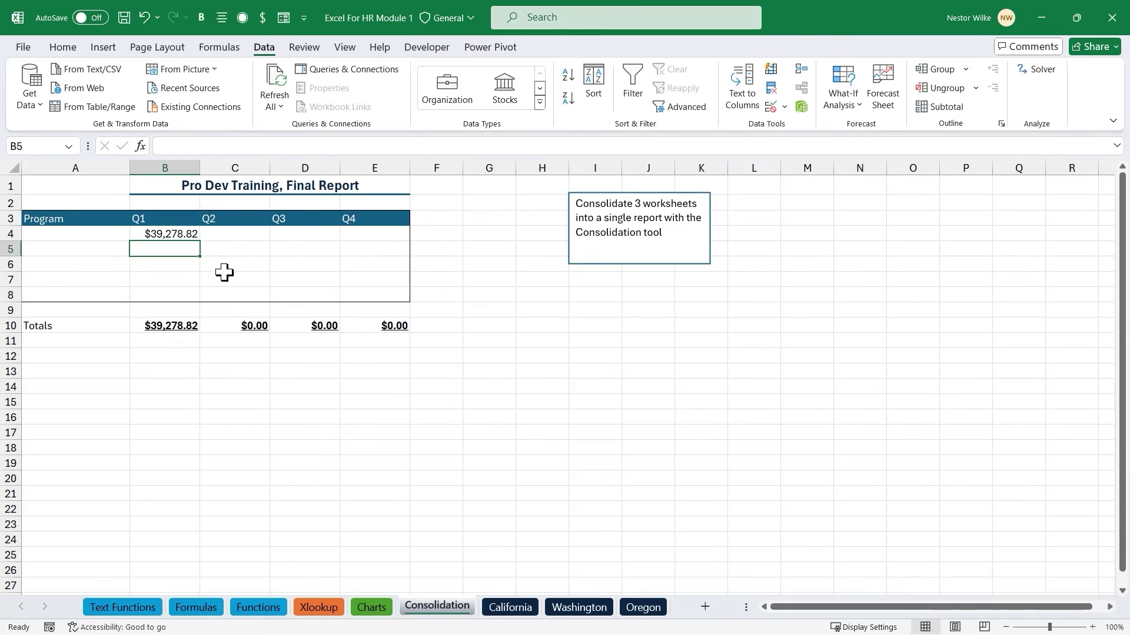
Review the $39,278.82 trial sum against the empty report cells, then delete it from B4.
left_click(175, 233)
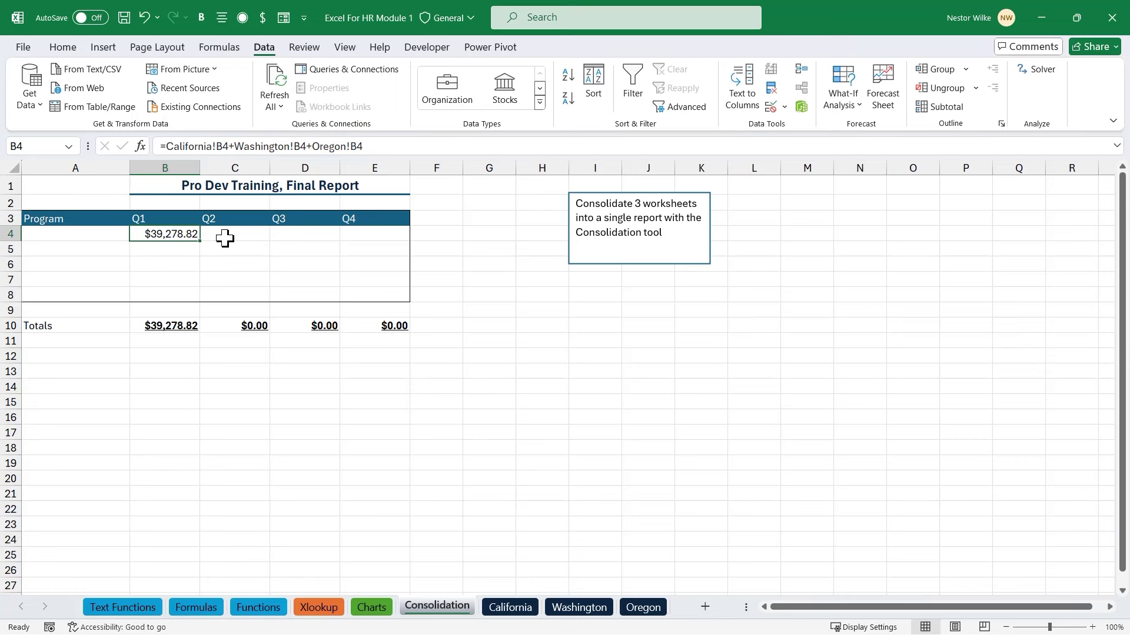
left_click_drag(212, 234, 359, 293)
left_click_drag(196, 250, 189, 295)
left_click(253, 254)
left_click(173, 233)
key("Delete")
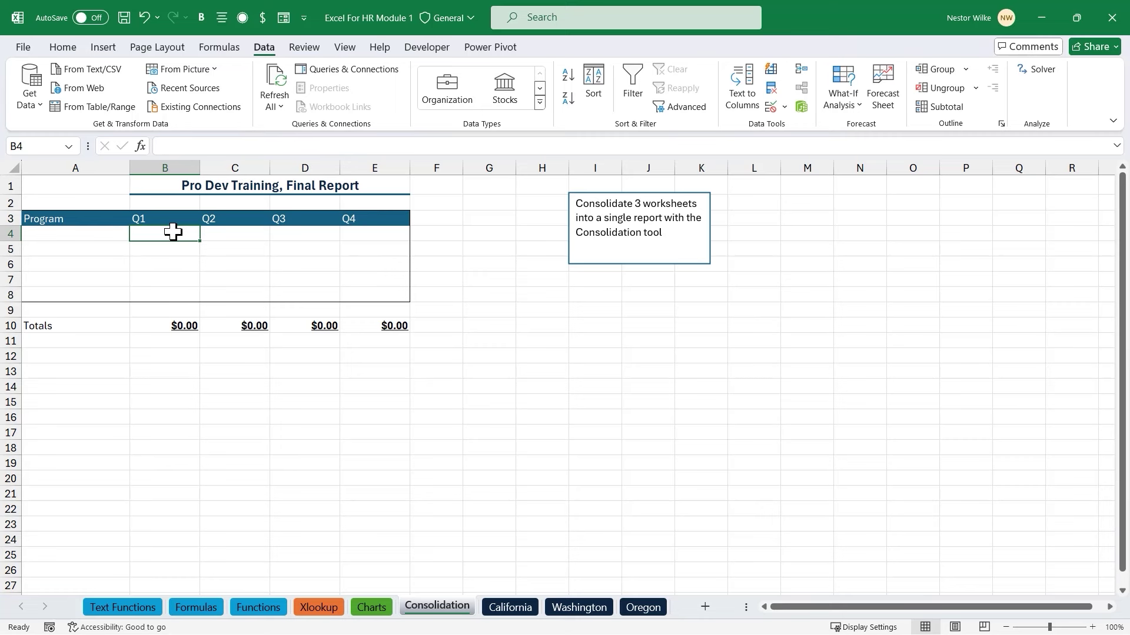
With report range A3:E8 selected, open Consolidate and keep Sum as the combining function.
left_click(50, 219)
left_click_drag(95, 226, 372, 295)
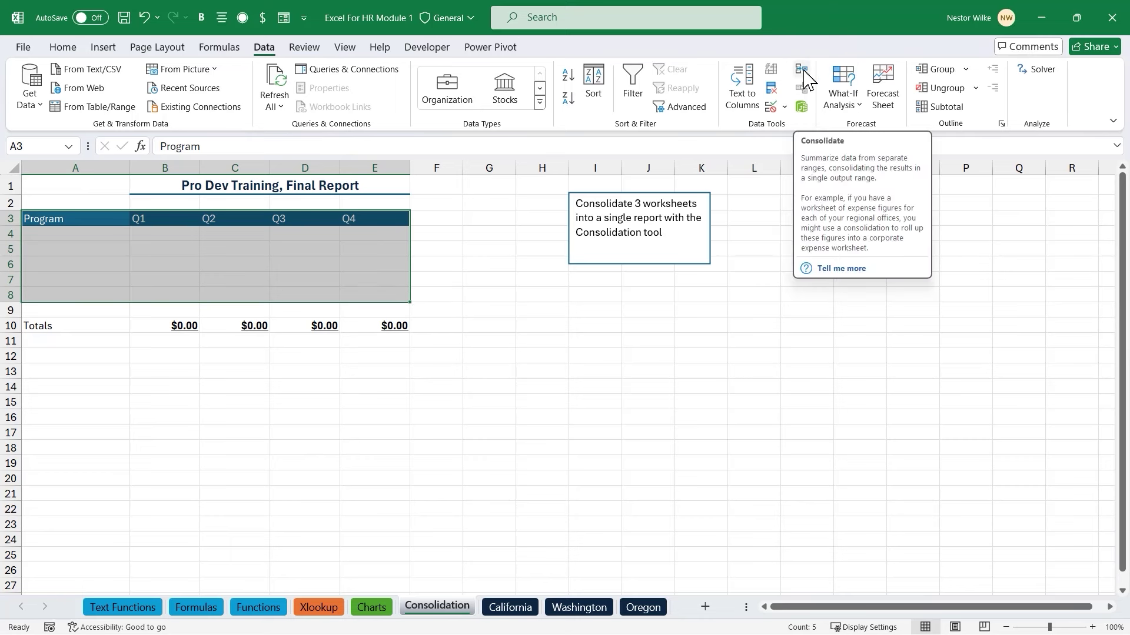
left_click(803, 71)
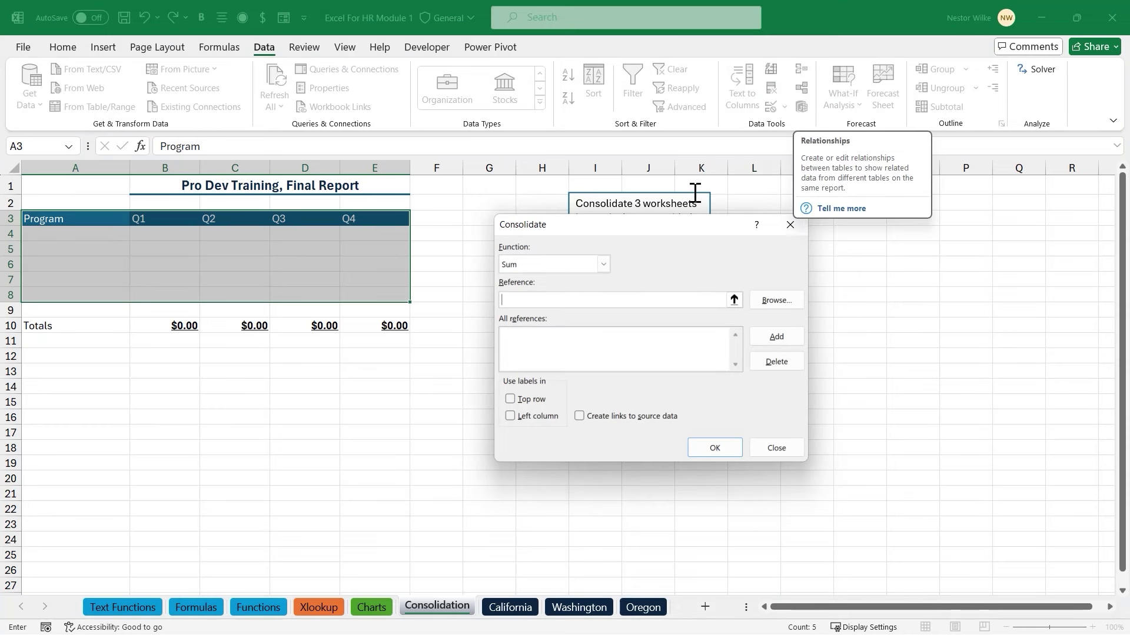
left_click(604, 266)
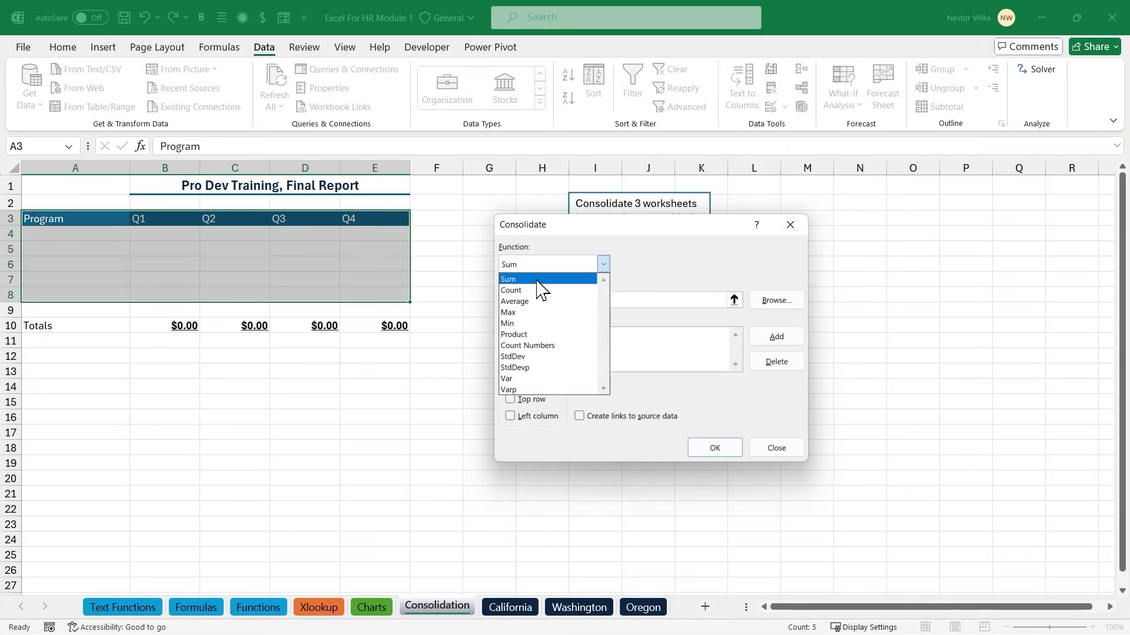
left_click(652, 271)
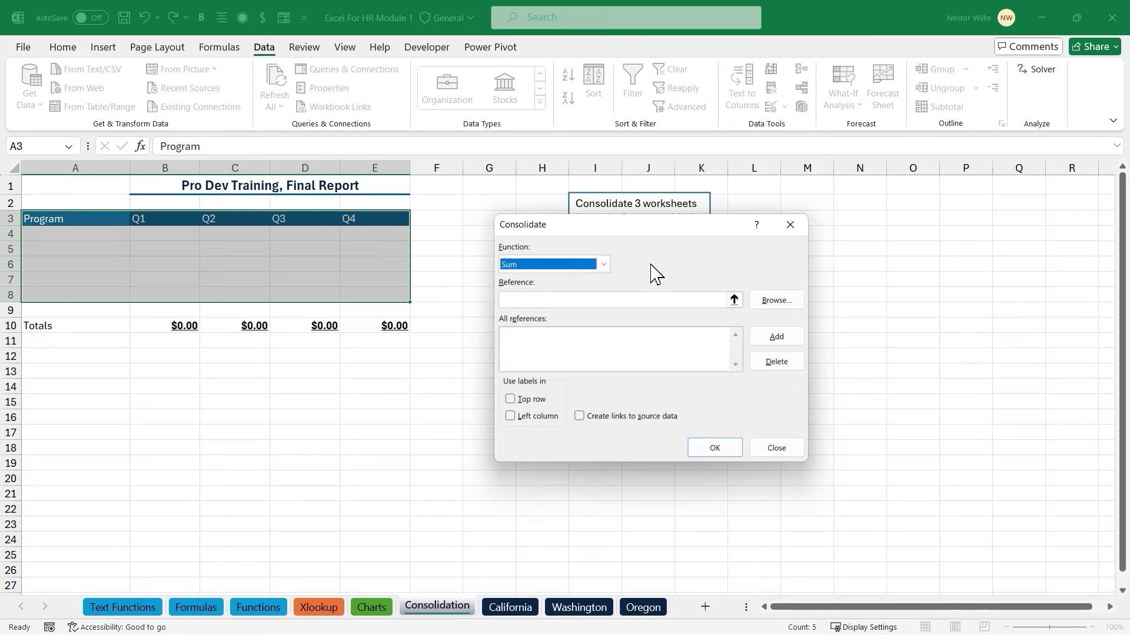
left_click(634, 302)
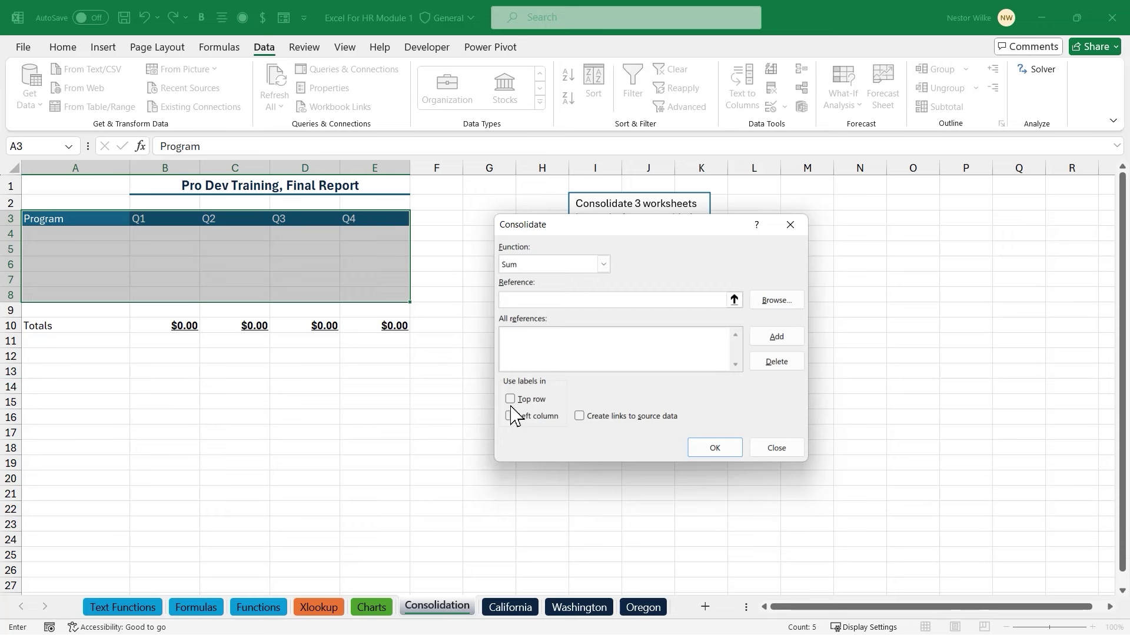
Add $A$3:$E$8 from California, Washington and Oregon as sources and tick Top row labels.
left_click(511, 607)
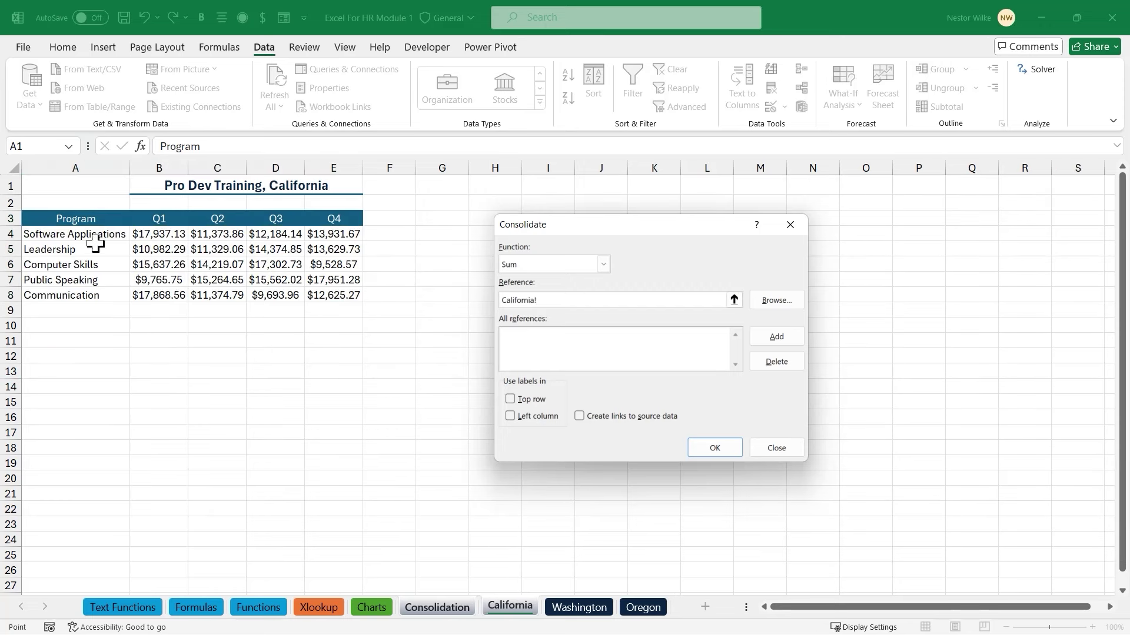
left_click_drag(47, 218, 318, 288)
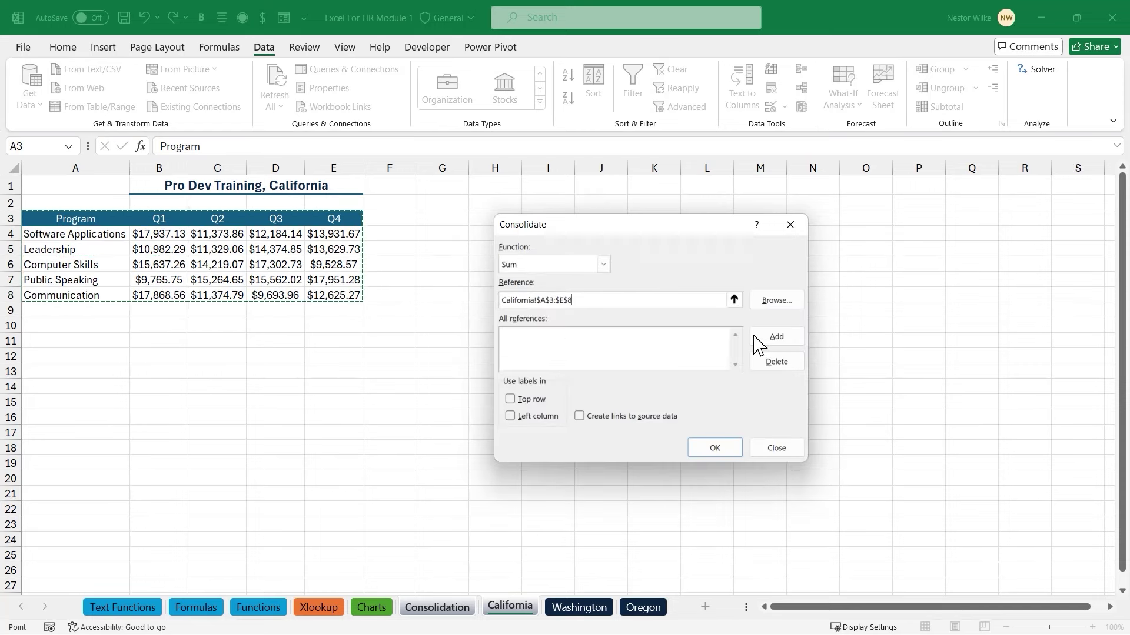
left_click(782, 341)
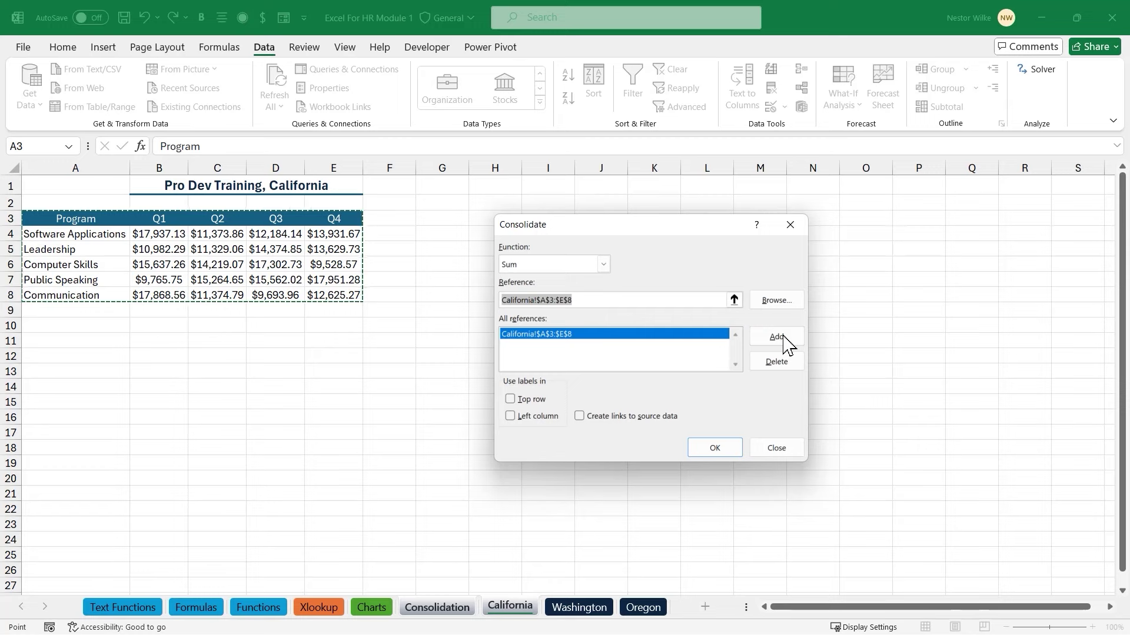
left_click(583, 610)
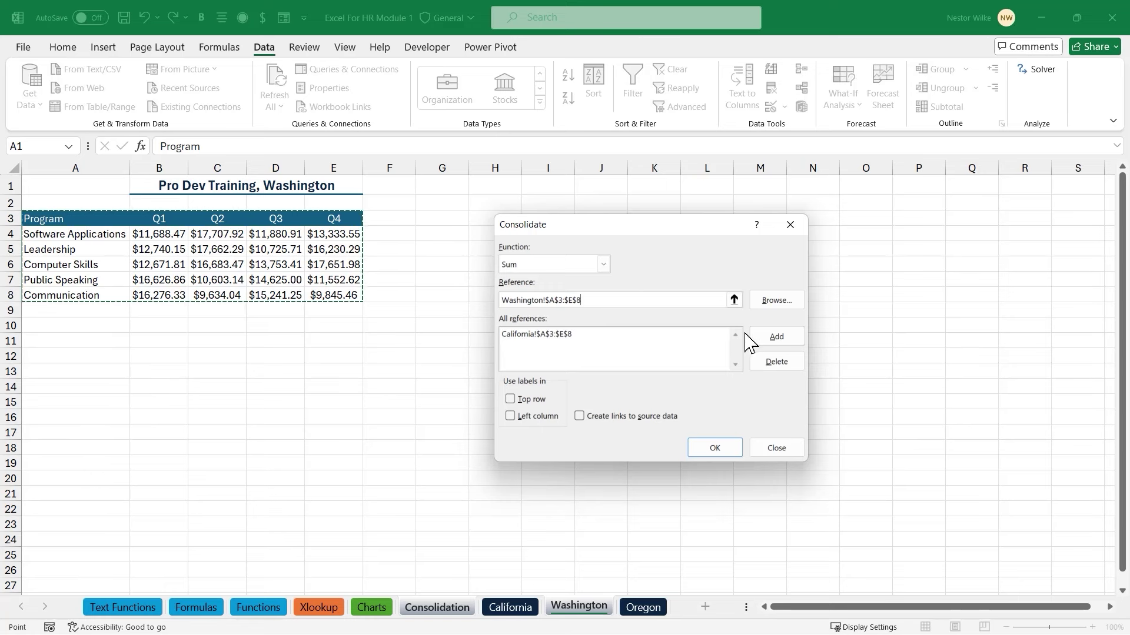
left_click(776, 337)
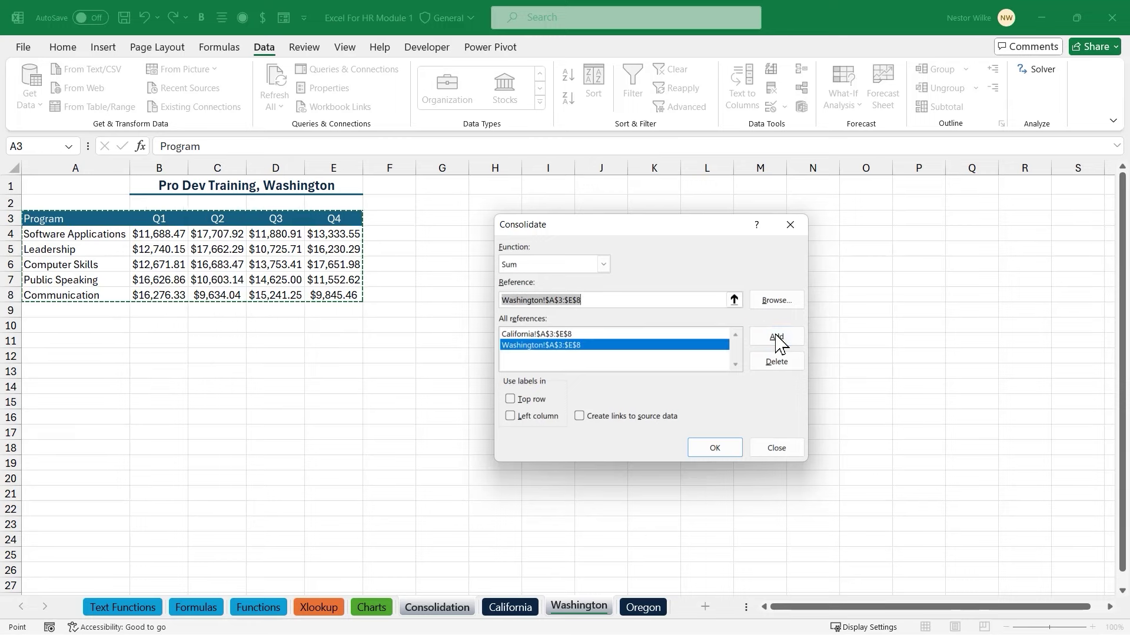
left_click(643, 607)
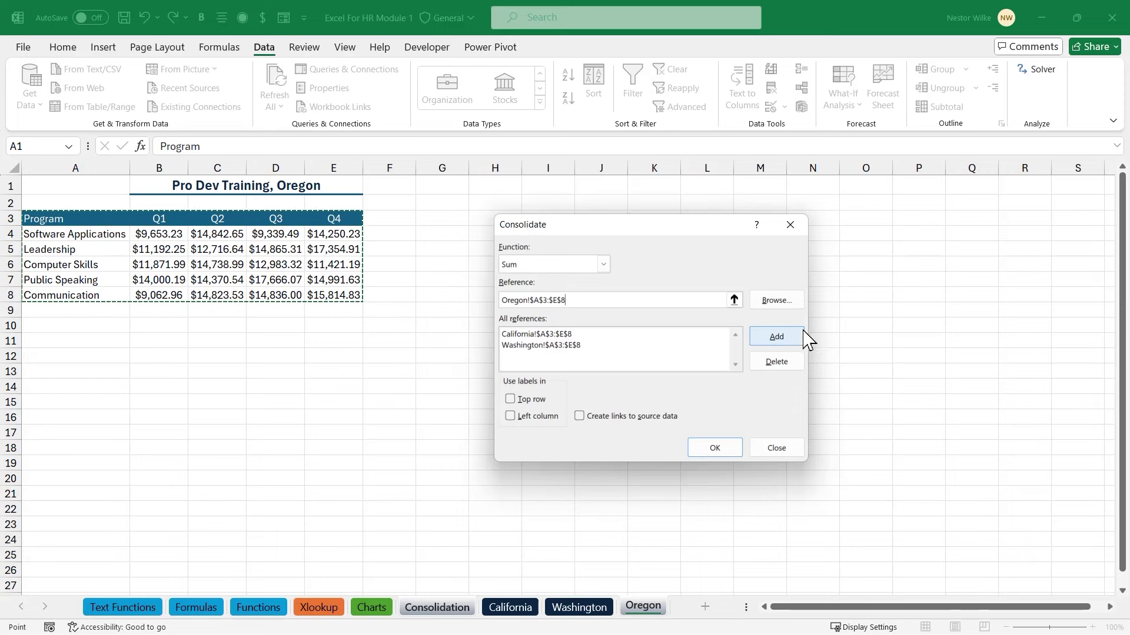
left_click(777, 338)
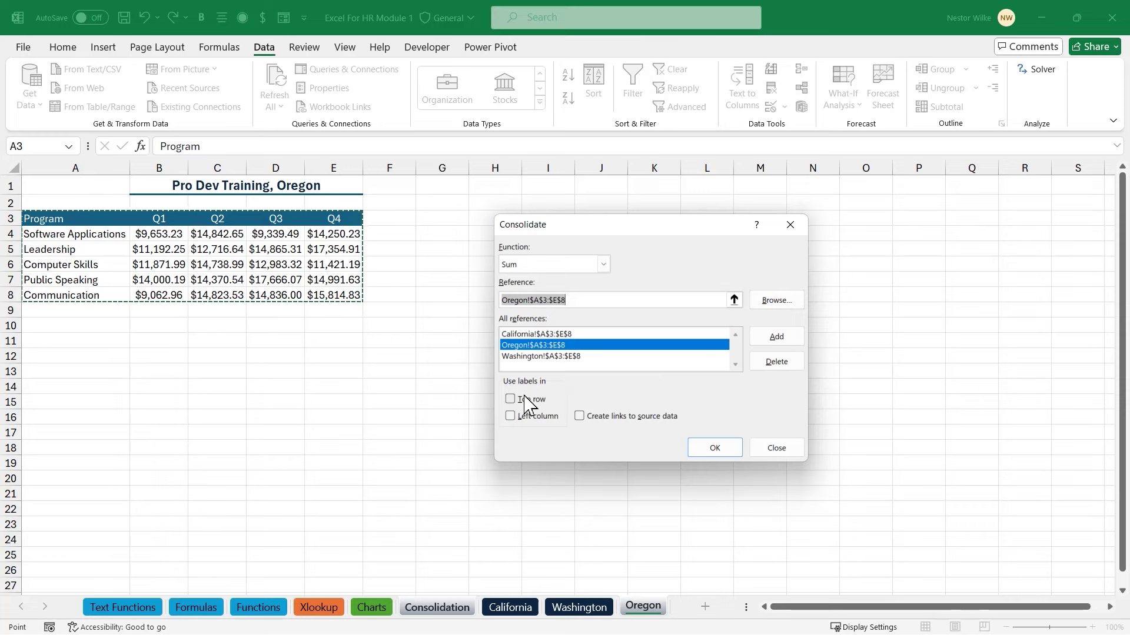
left_click(511, 400)
Tick Left column labels, leave Create links off, and consolidate into the report table.
left_click(511, 416)
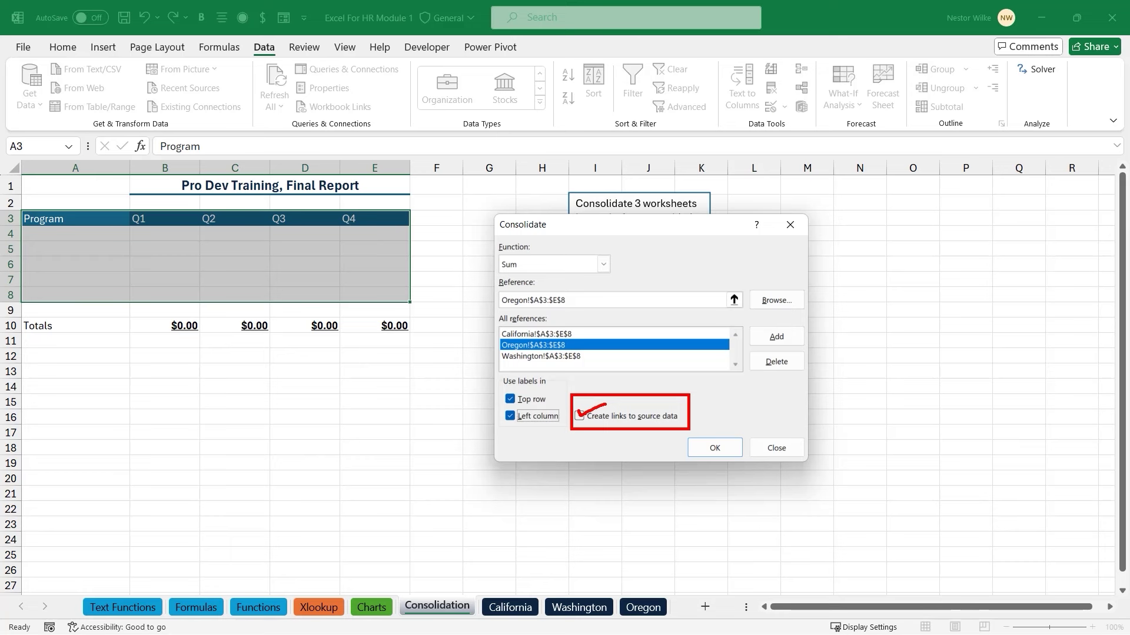
left_click(715, 452)
left_click(717, 453)
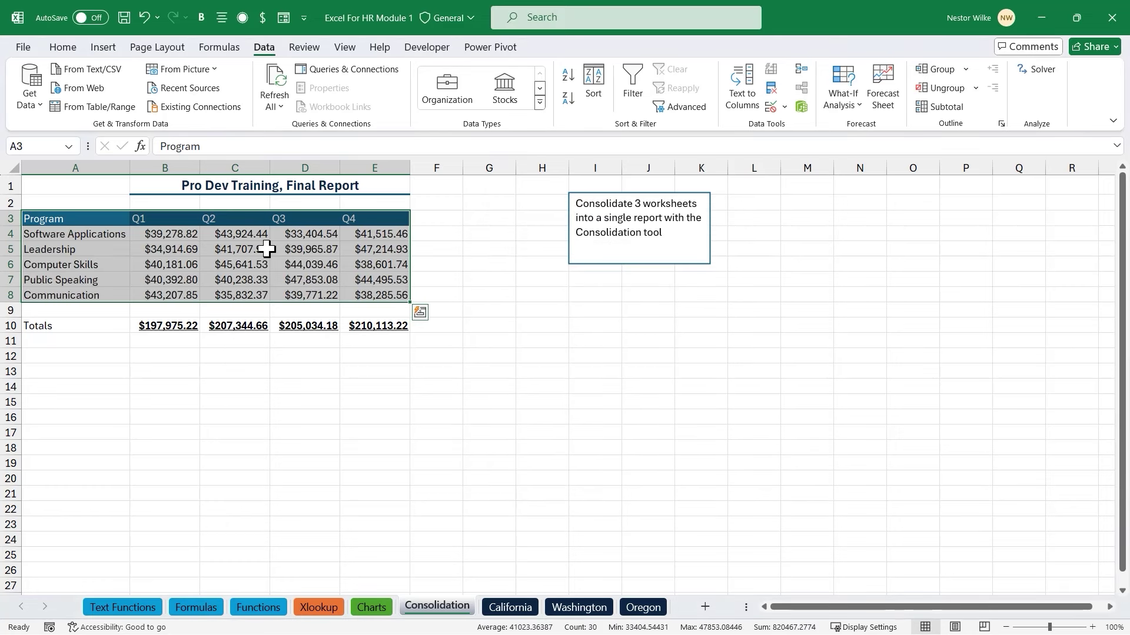
left_click(182, 234)
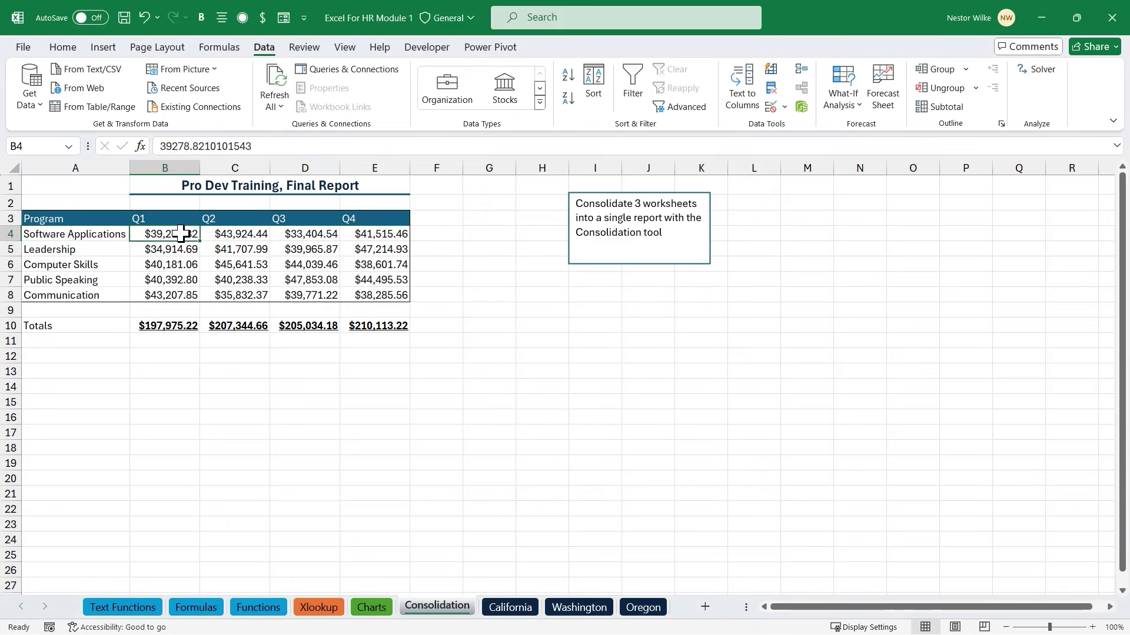
left_click_drag(127, 227, 200, 243)
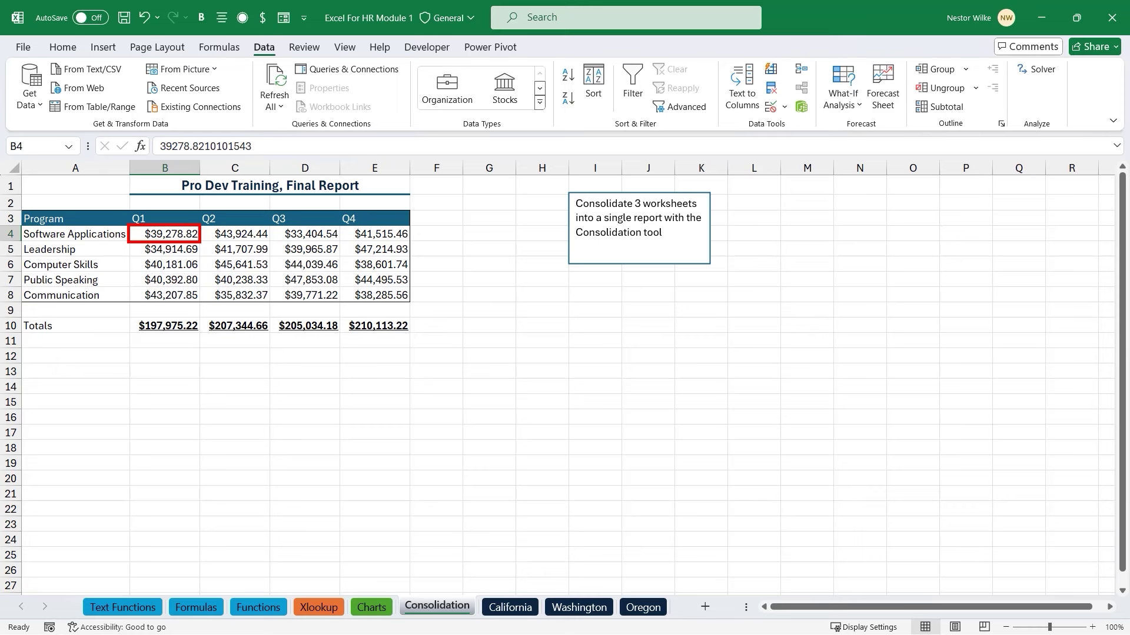
mouse_move(533, 570)
left_mouse_down()
mouse_move(572, 591)
mouse_move(634, 588)
mouse_move(484, 487)
mouse_move(154, 367)
mouse_move(121, 278)
left_mouse_up()
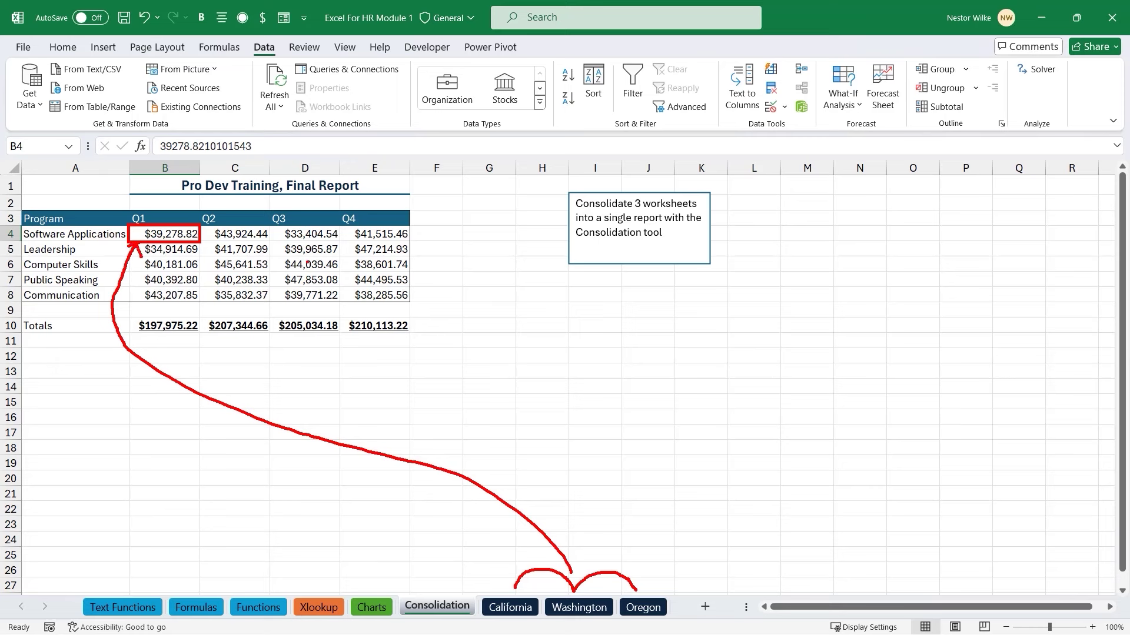
key("Escape")
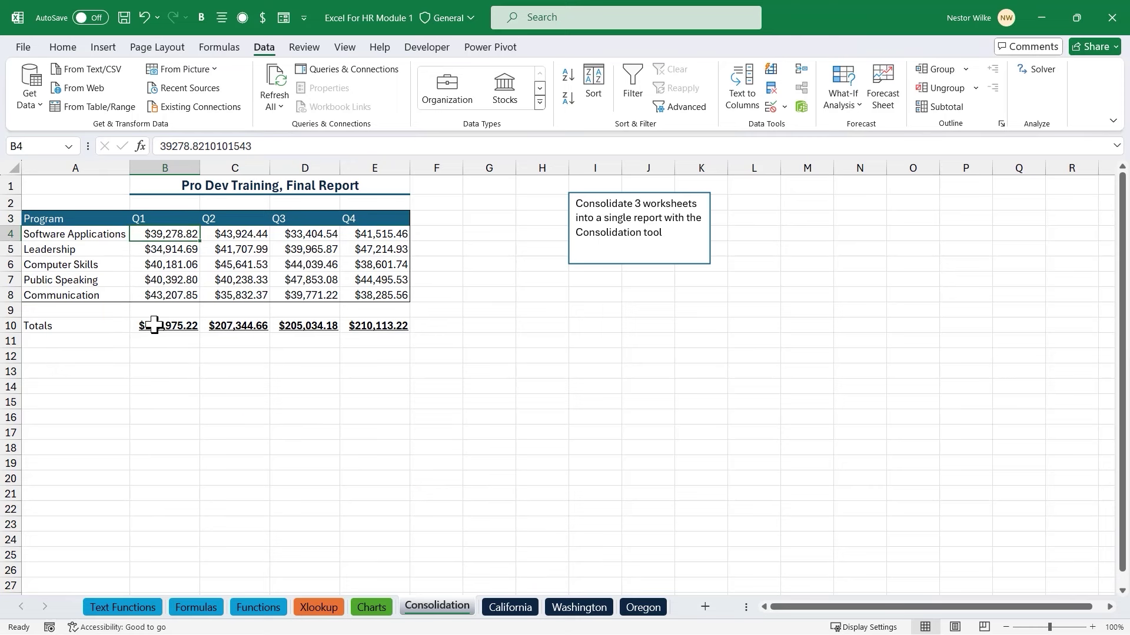
left_click(175, 327)
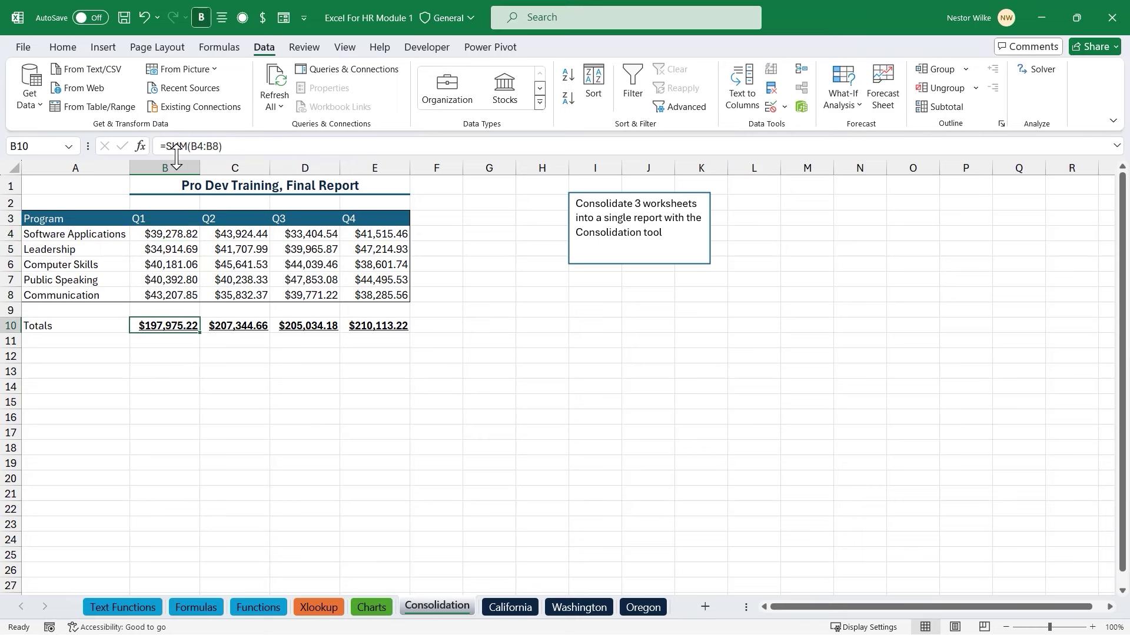
left_click(335, 396)
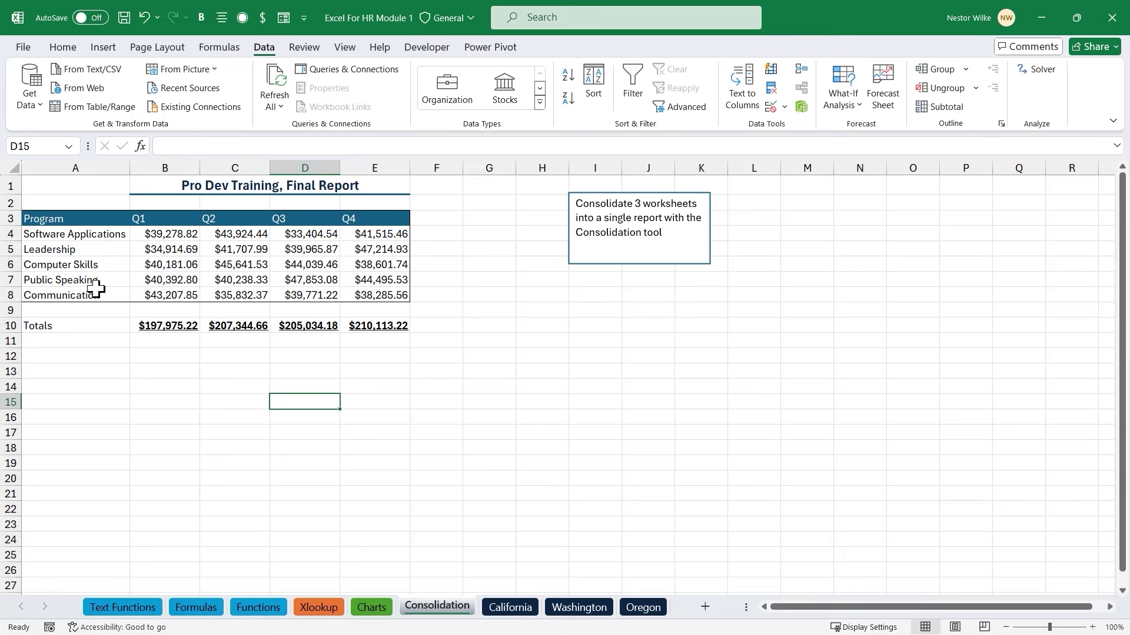
left_click(102, 235)
left_click_drag(102, 235, 96, 295)
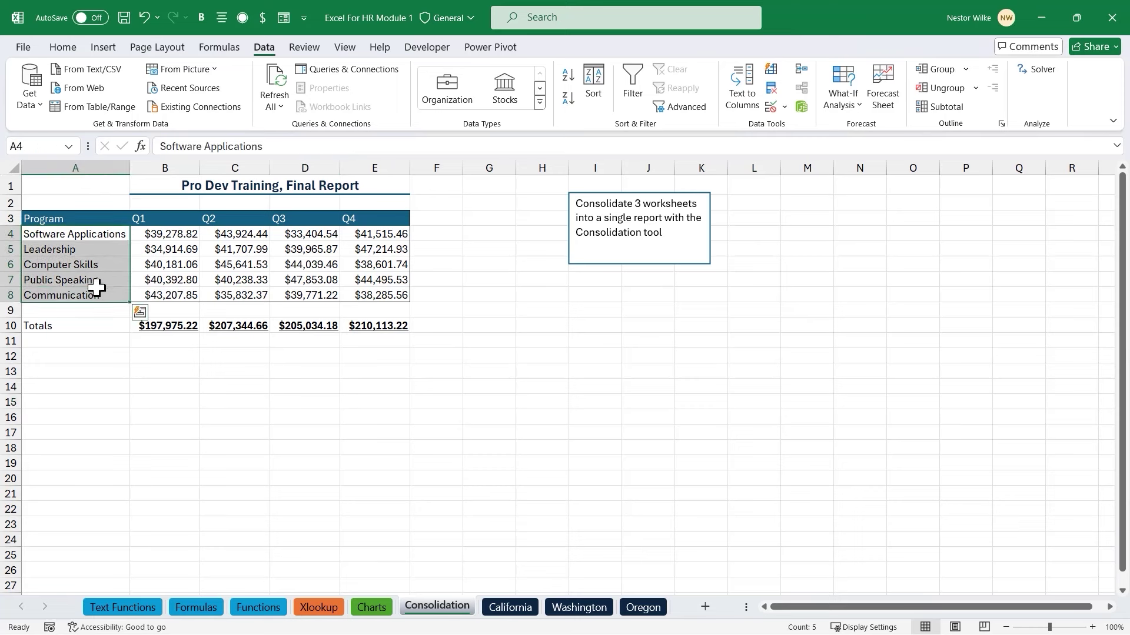
Compare California's Communication row with the consolidated Q3 figures, then go to the Charts sheet.
left_click_drag(101, 217, 365, 221)
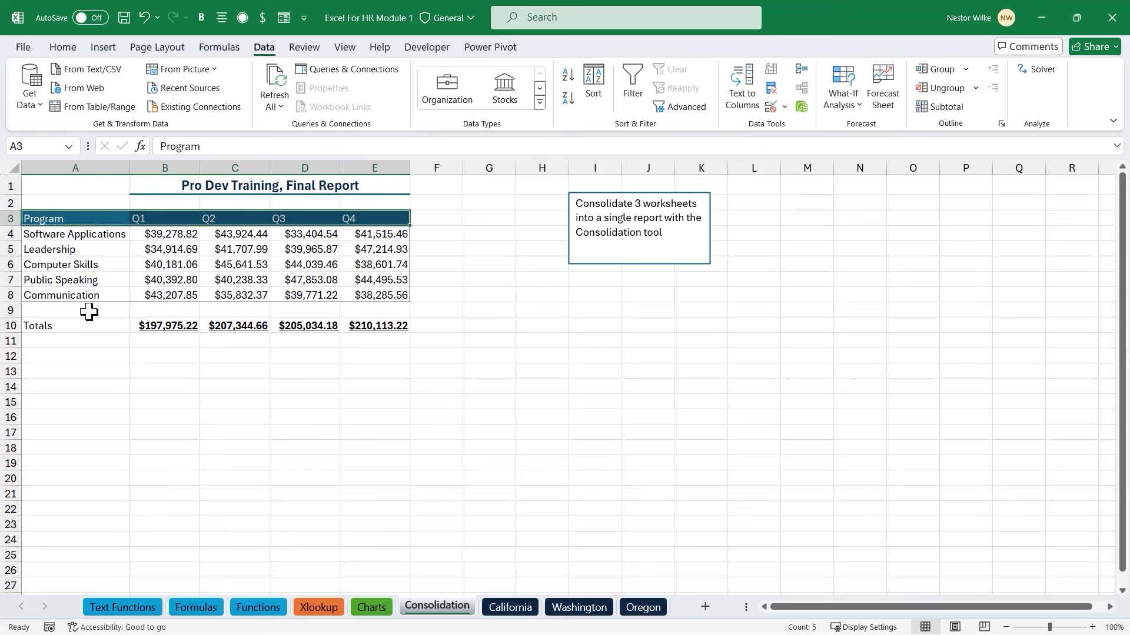
left_click(508, 609)
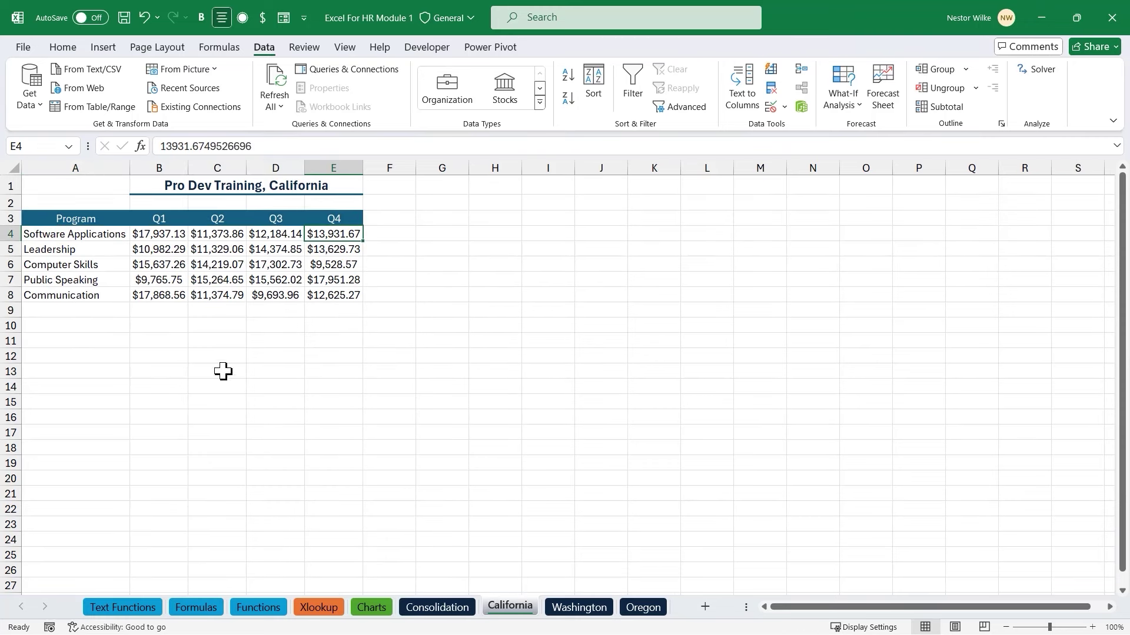
left_click(79, 295)
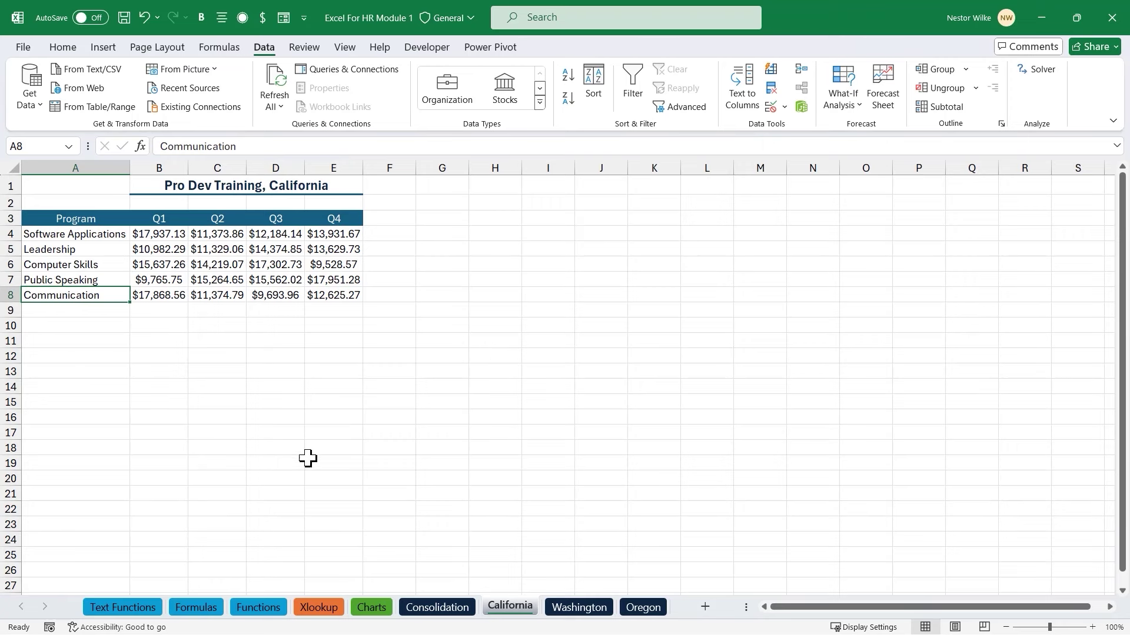
left_click(449, 610)
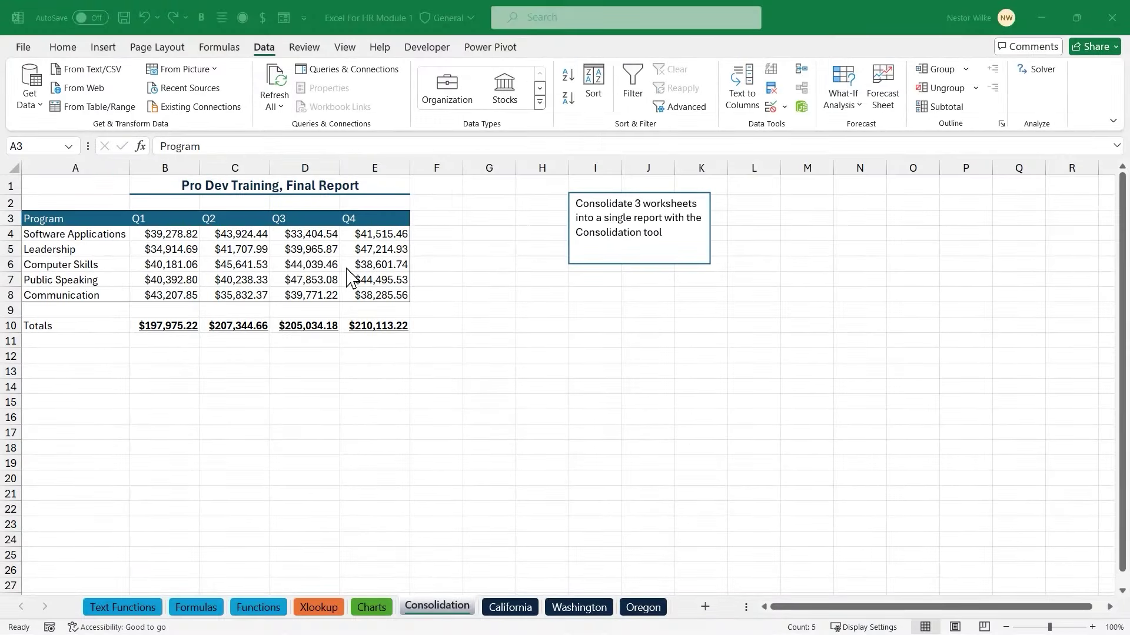
left_click(304, 253)
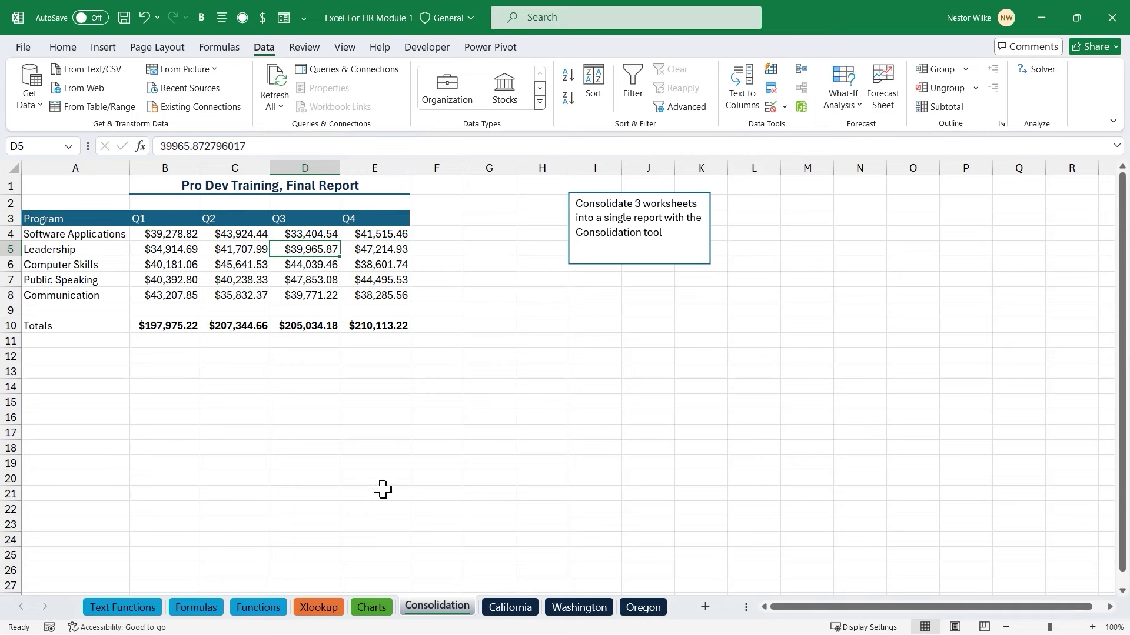
left_click(372, 608)
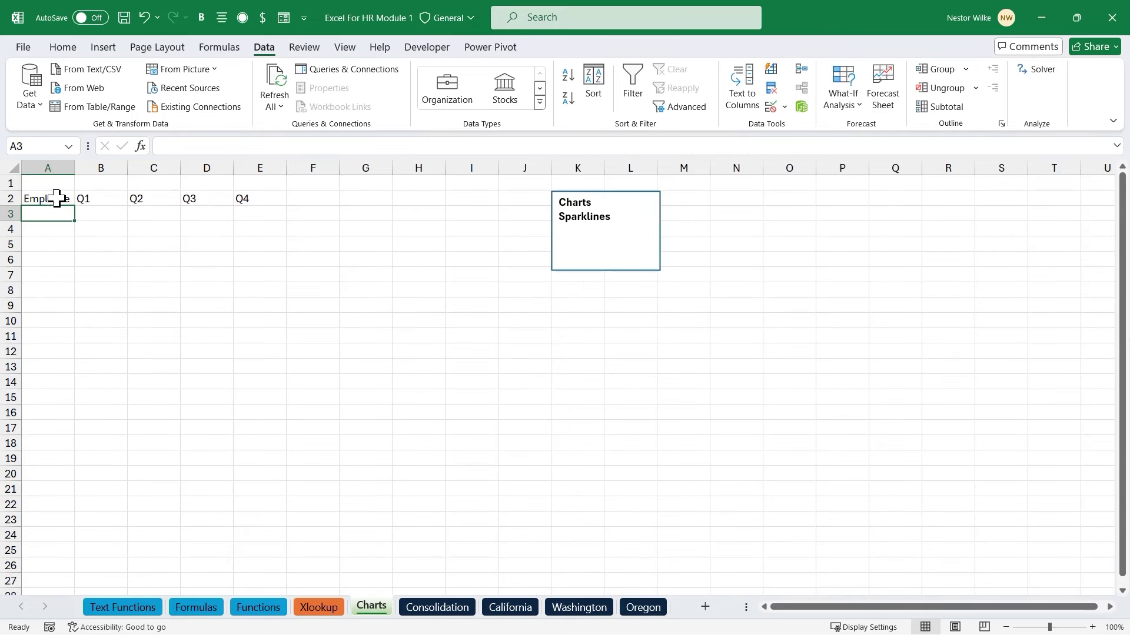
Clear the Employee and Q1–Q4 headings from row 2 of the Charts sheet.
left_click_drag(46, 199, 243, 204)
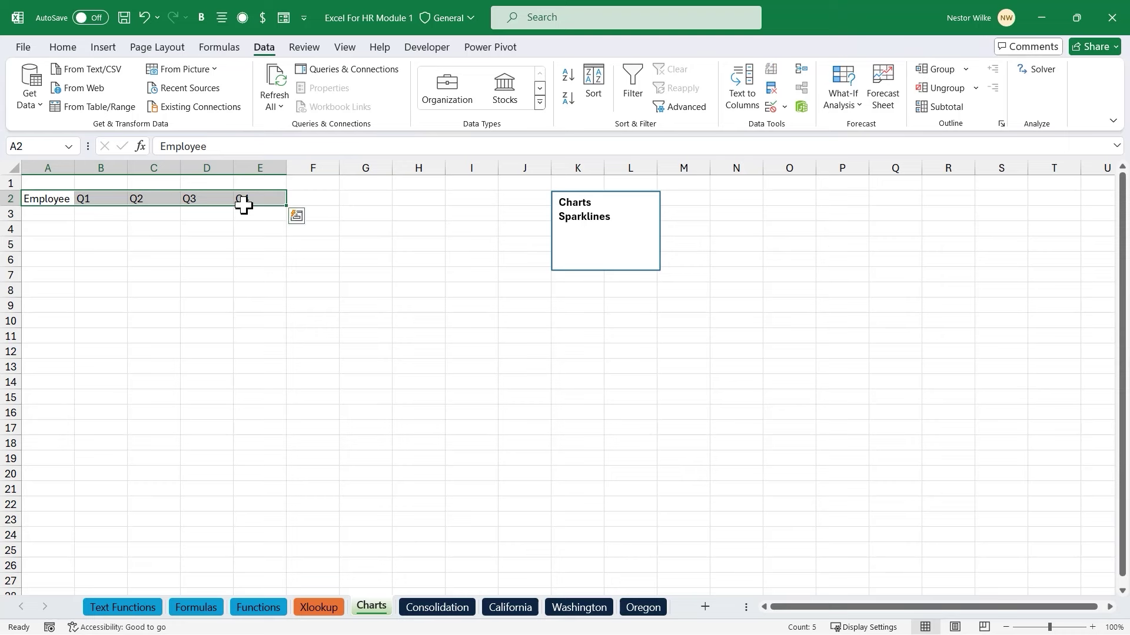
key("Delete")
left_click(299, 287)
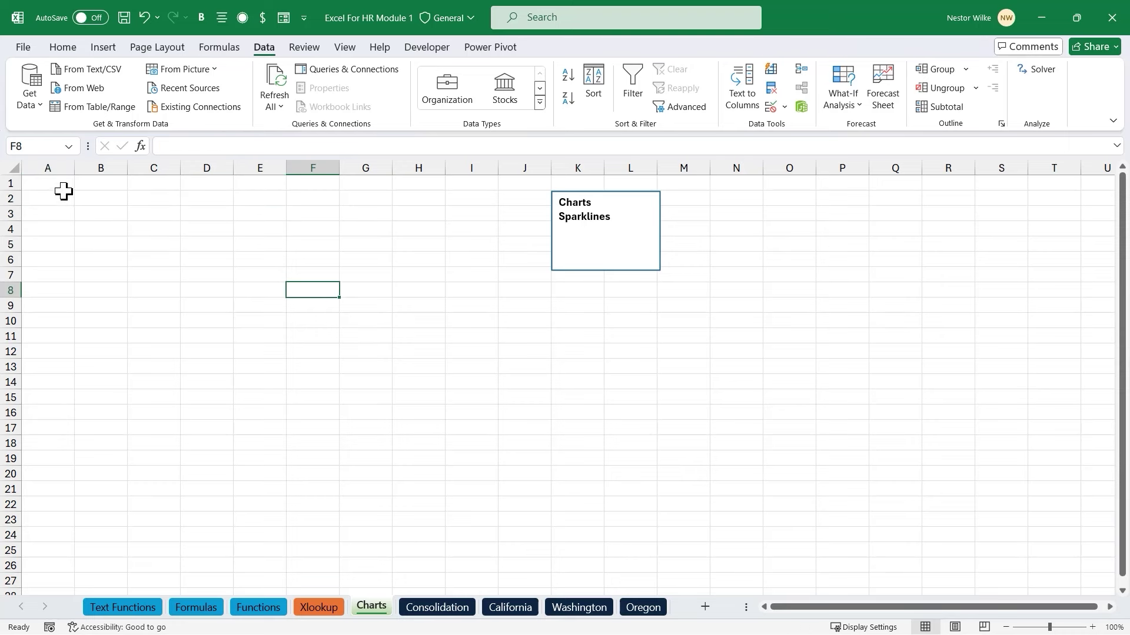
Return to the Consolidation sheet and select a cell among the report's Q2 figures.
left_click(451, 609)
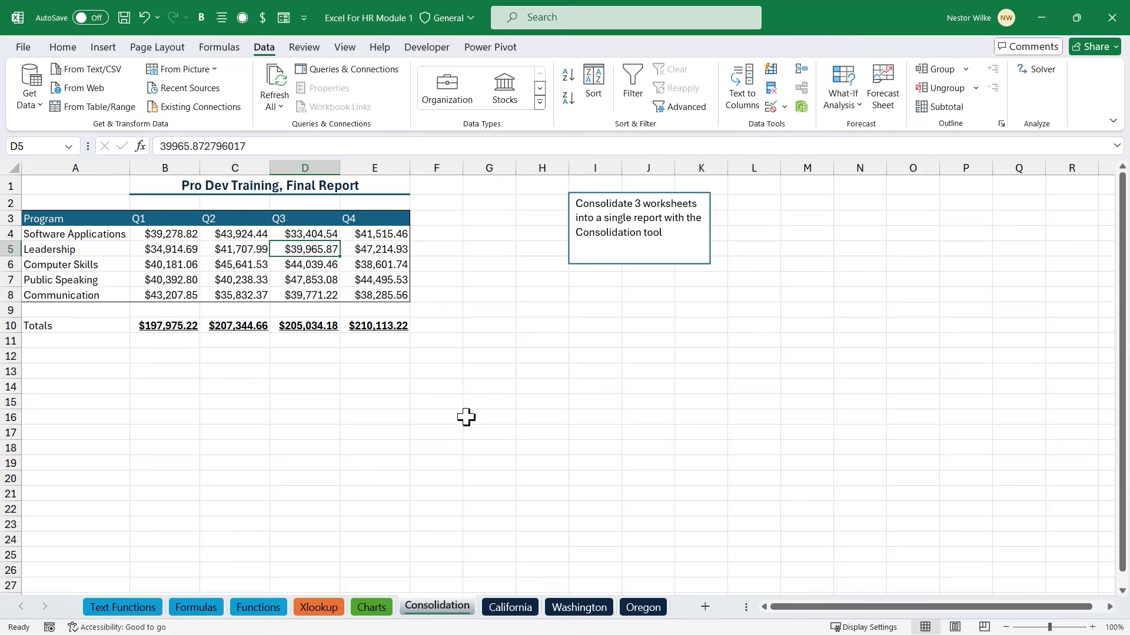
left_click_drag(491, 293, 752, 480)
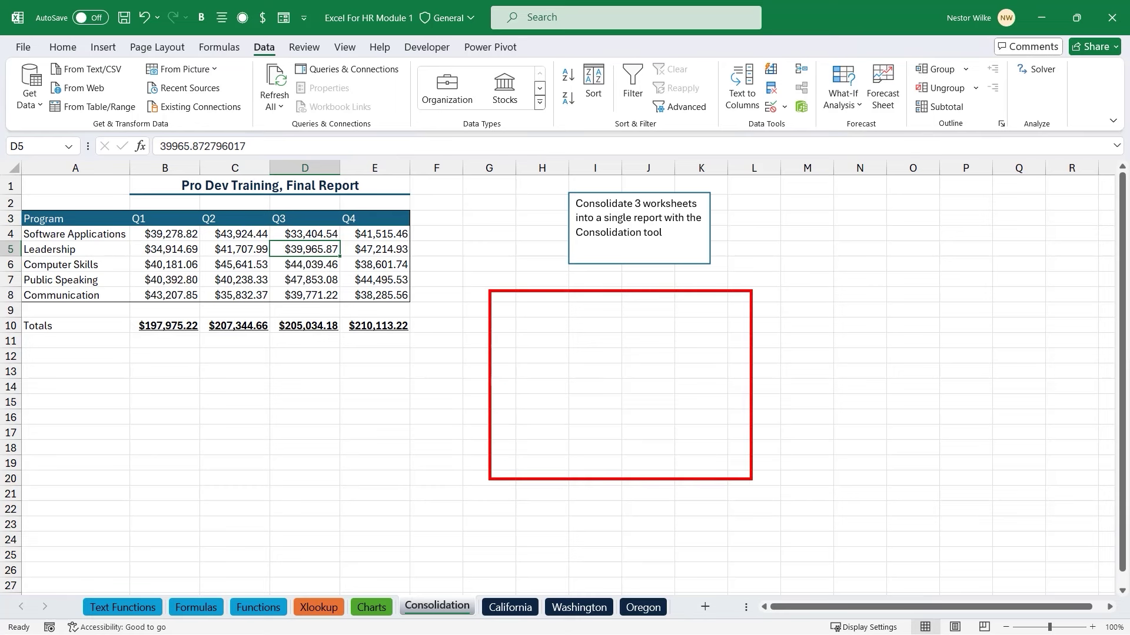
mouse_move(484, 473)
left_mouse_down()
mouse_move(386, 530)
mouse_move(380, 580)
left_mouse_up()
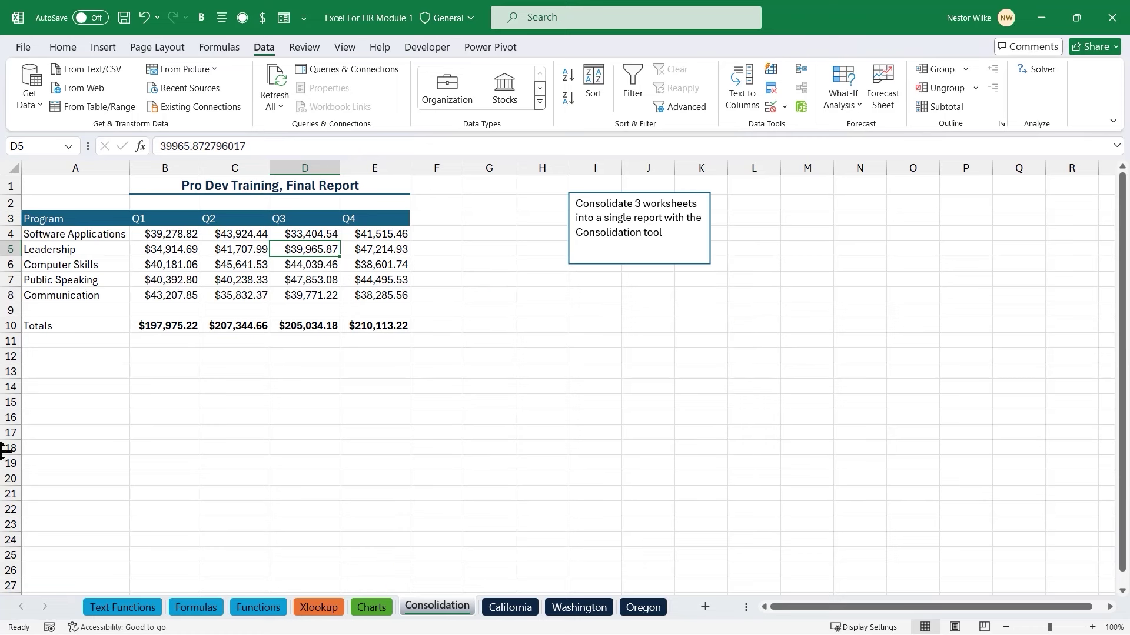
left_click(239, 246)
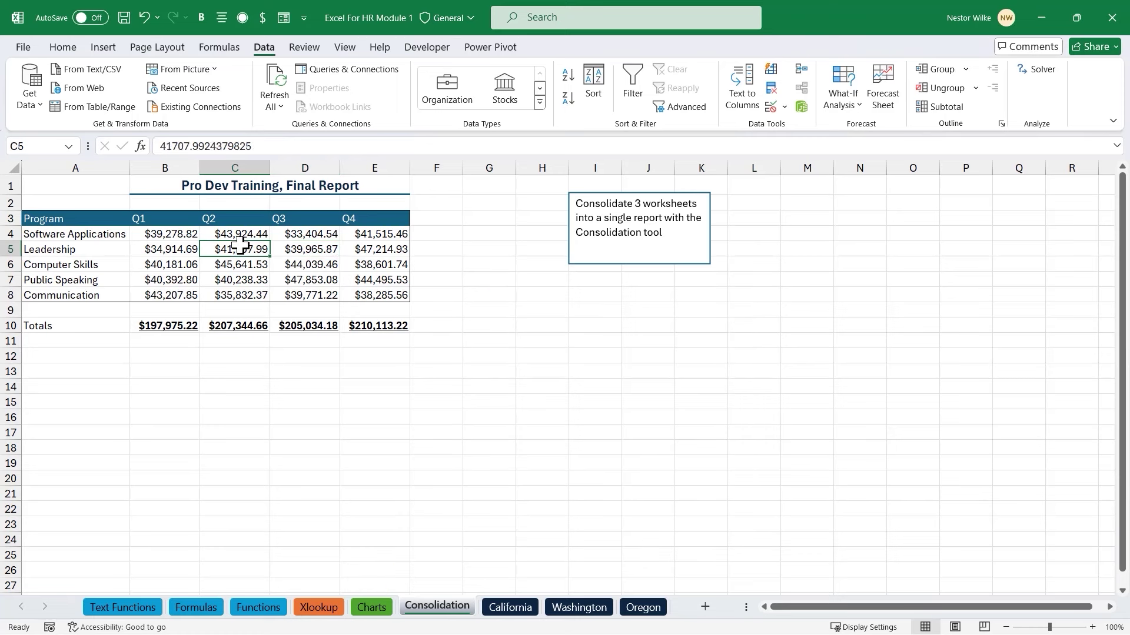
Put the active cell at D4 inside the report table and show the Insert ribbon's chart commands.
left_click(484, 342)
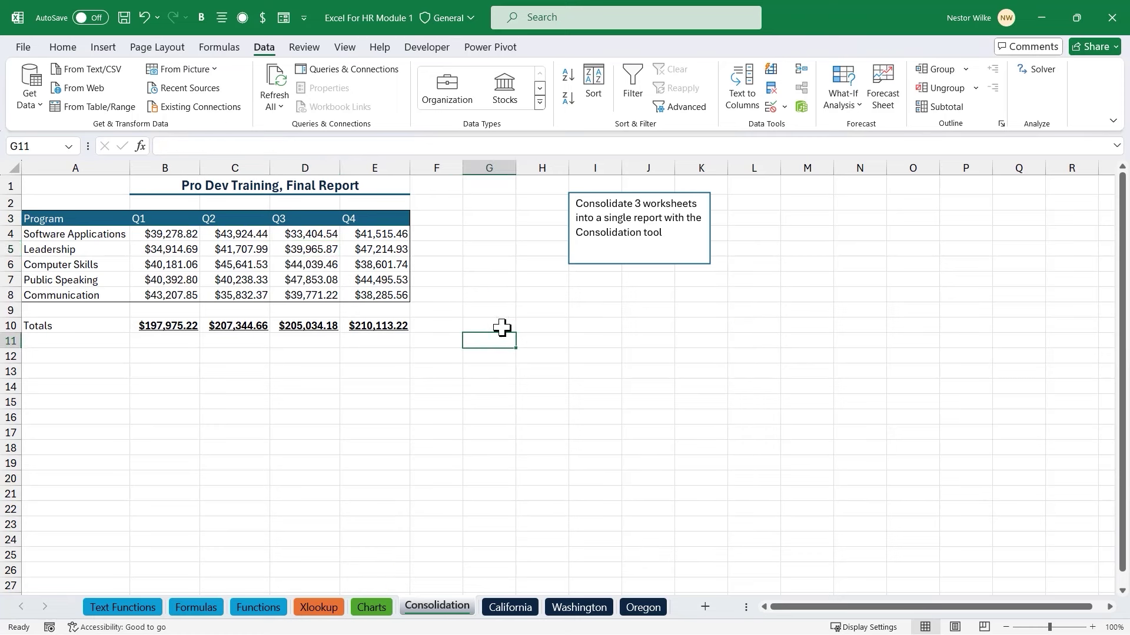
scroll(502, 322, "up", 1)
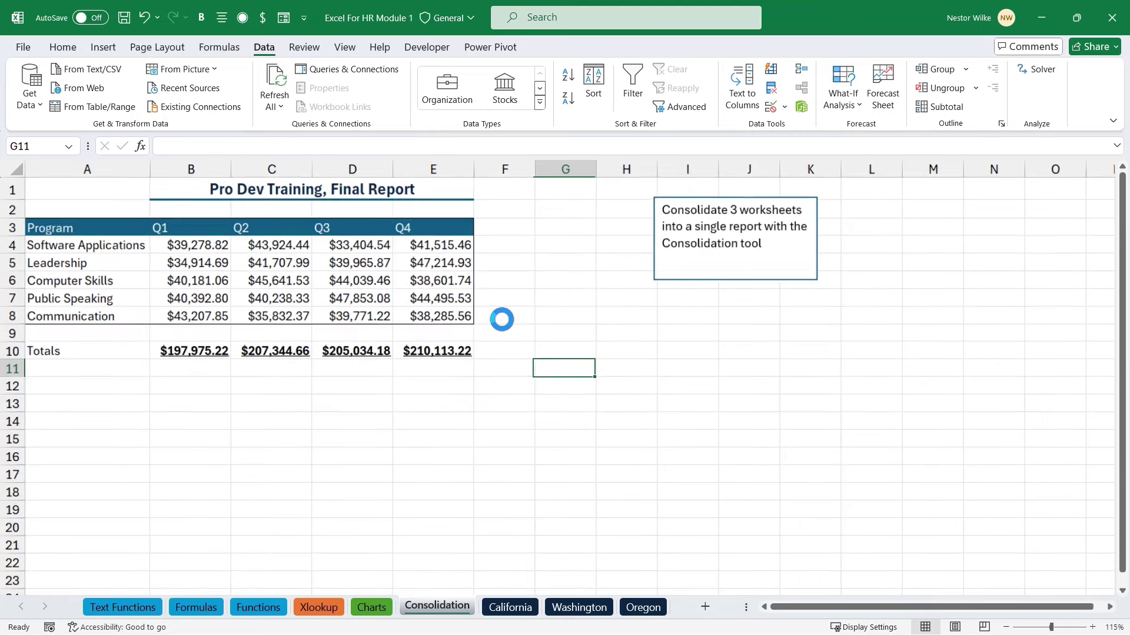
left_click(288, 276)
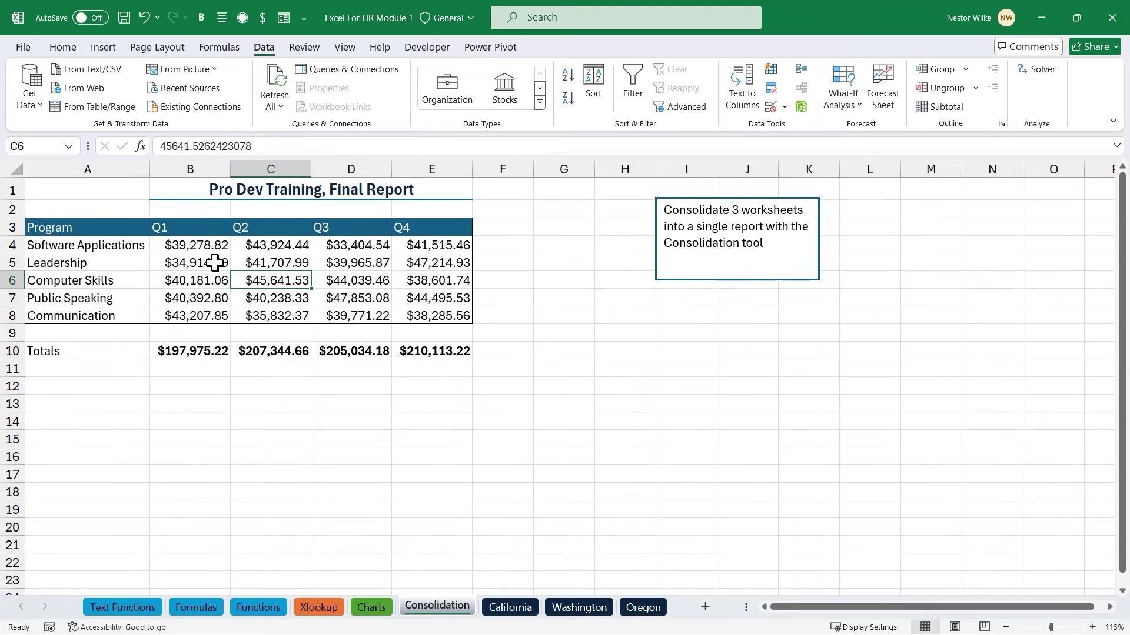
left_click(346, 247)
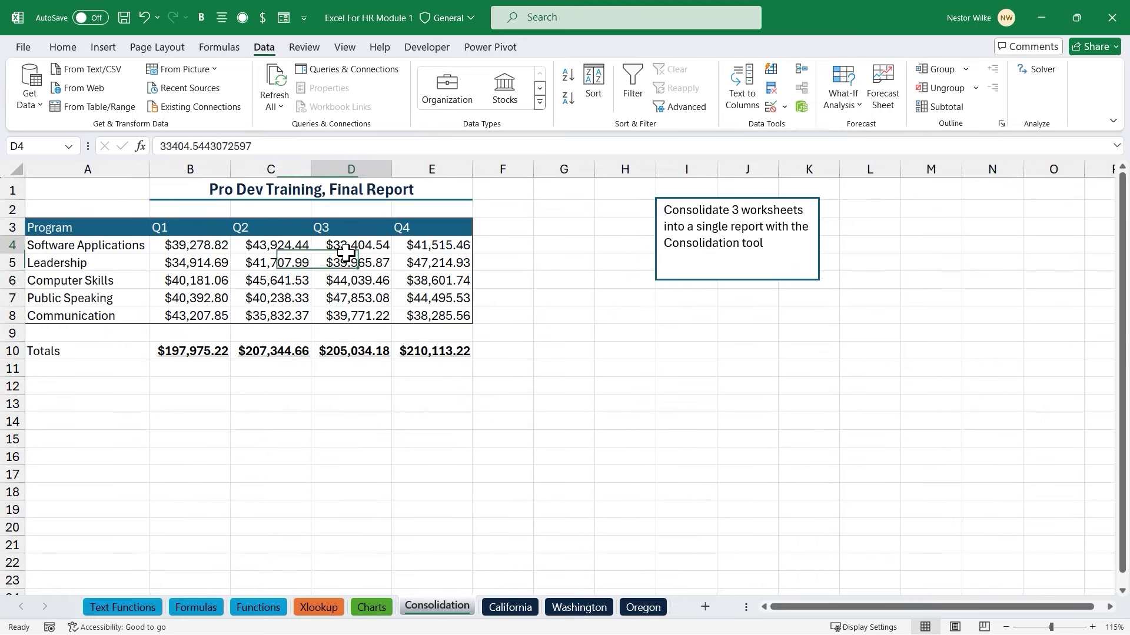
left_click(104, 47)
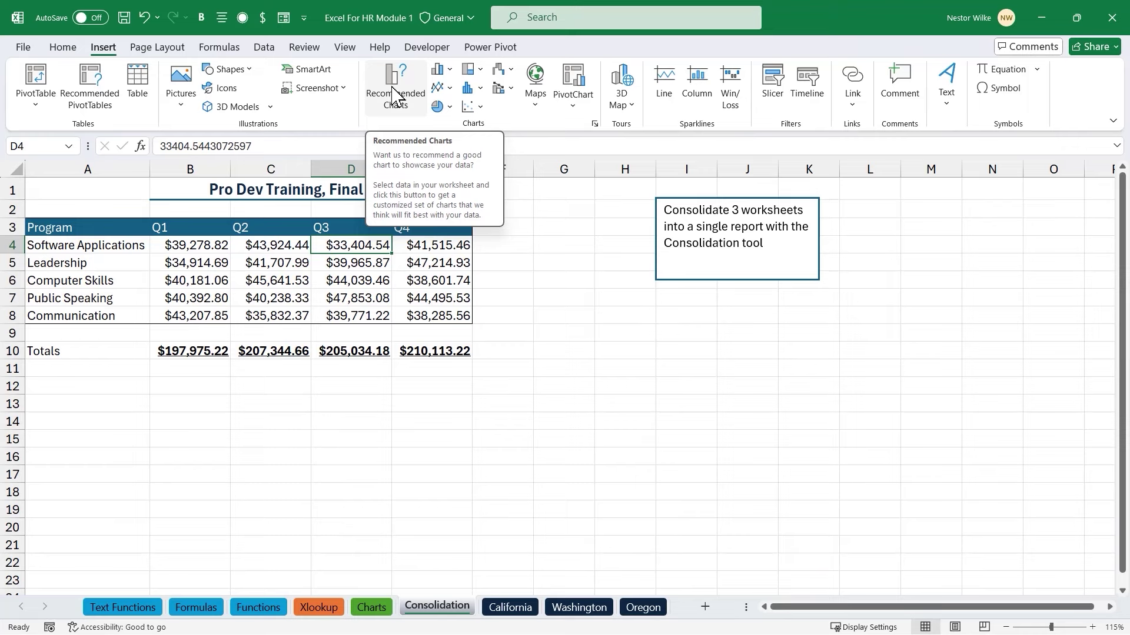
In Recommended Charts, preview the Stacked Bar suggestion and settle on Clustered Column.
left_click(391, 94)
left_click_drag(555, 126, 772, 117)
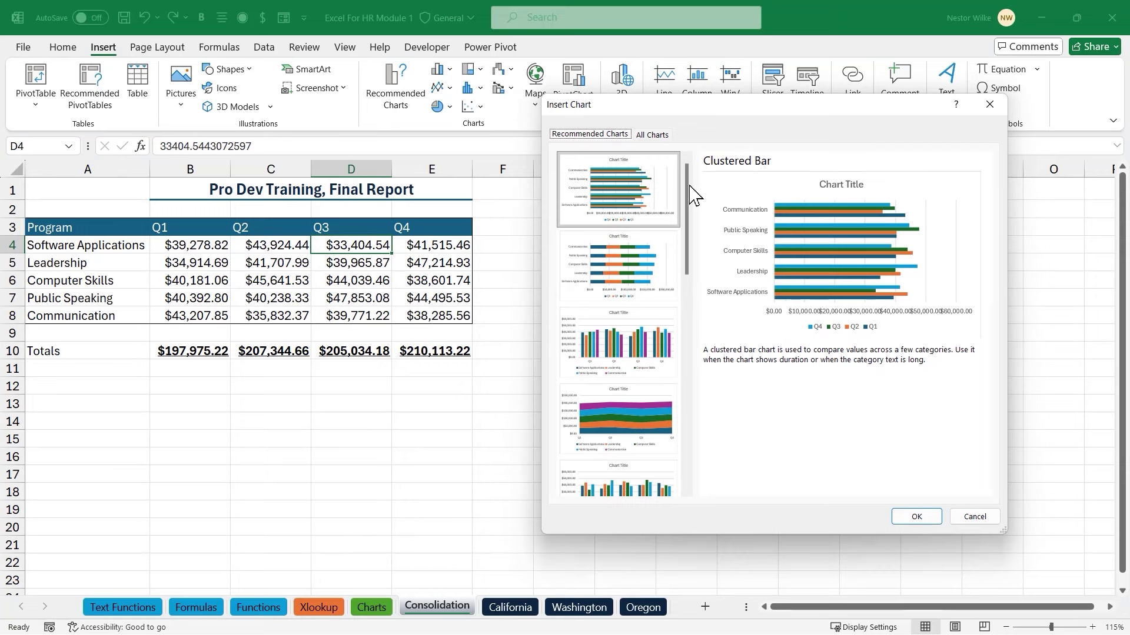
left_click(619, 266)
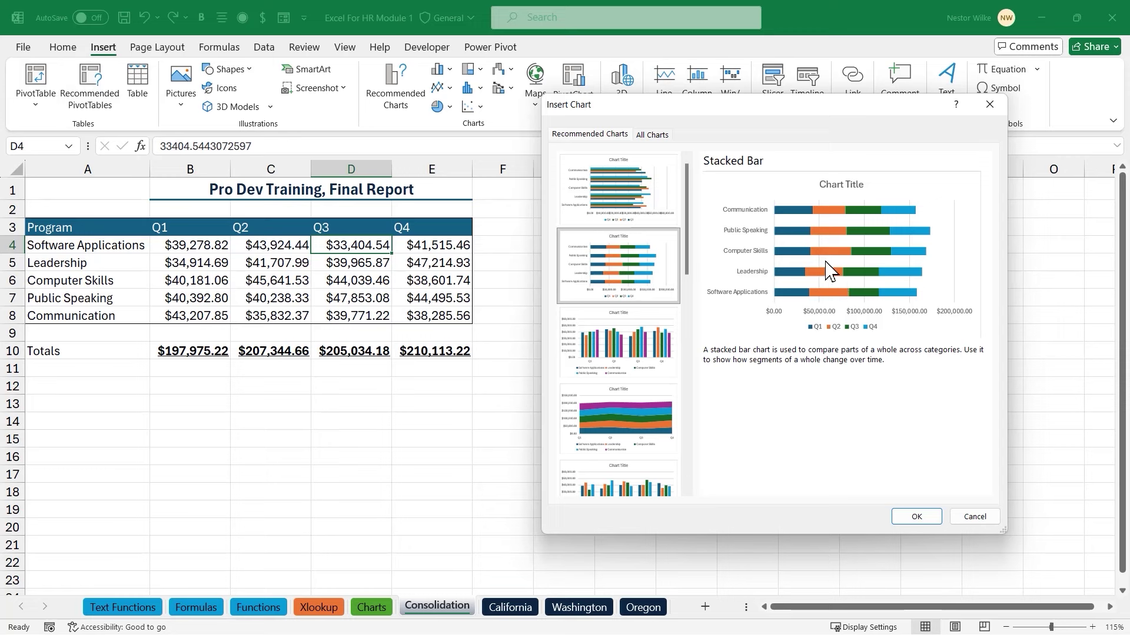
left_click(629, 347)
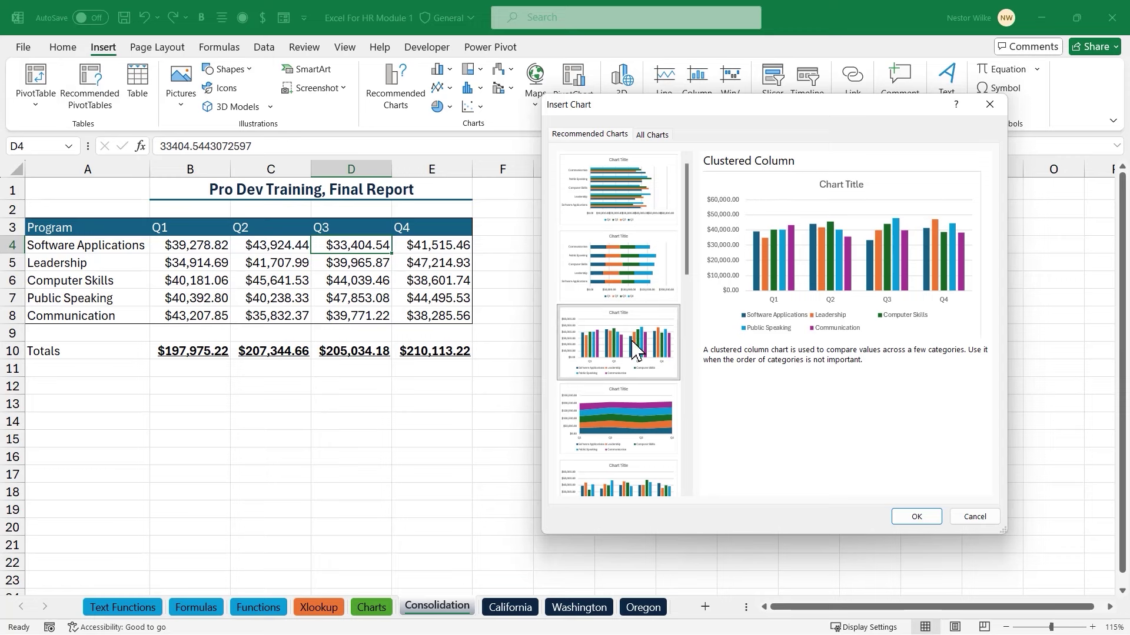
scroll(634, 347, "down", 10)
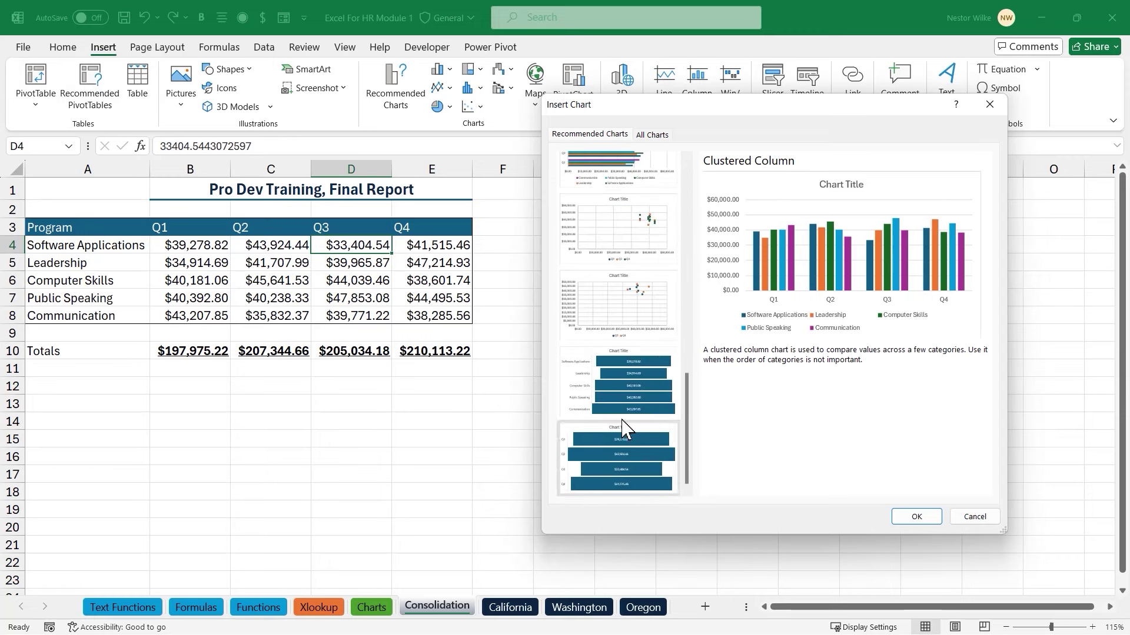
scroll(621, 412, "up", 10)
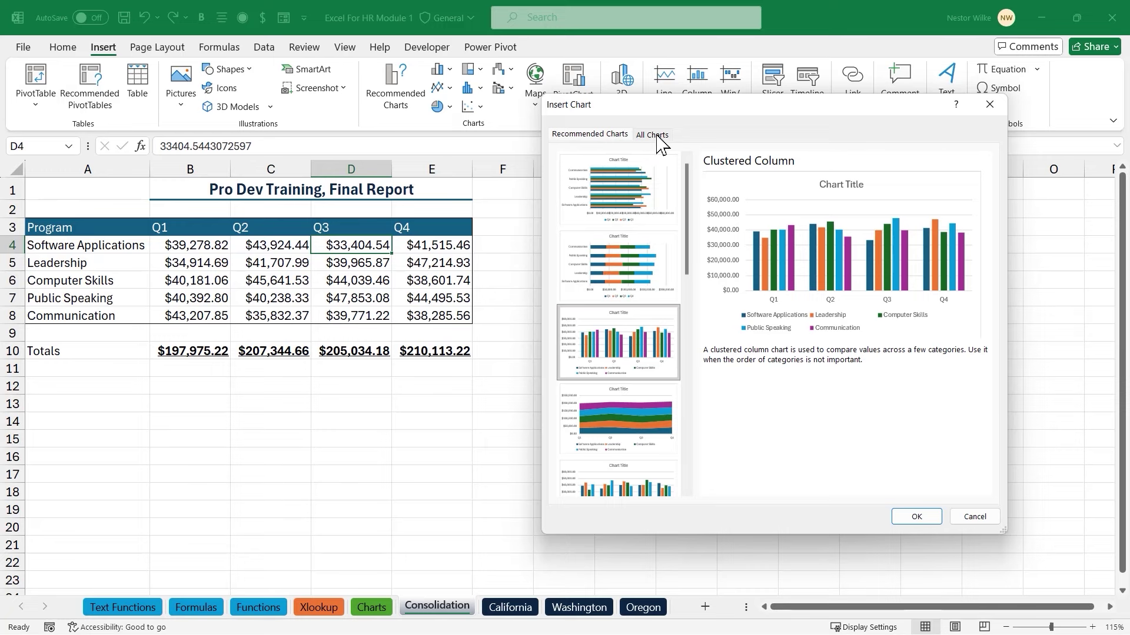
Under All Charts, preview the report as 3-D Clustered Column, Line and Line with Markers.
left_click(657, 135)
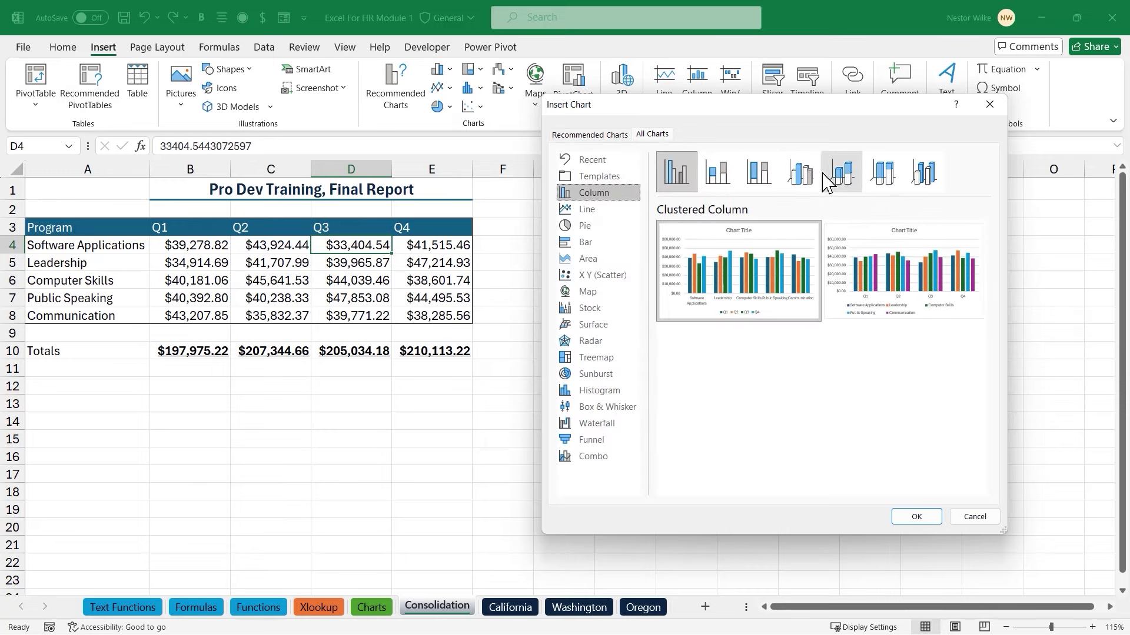
left_click(799, 172)
mouse_move(785, 292)
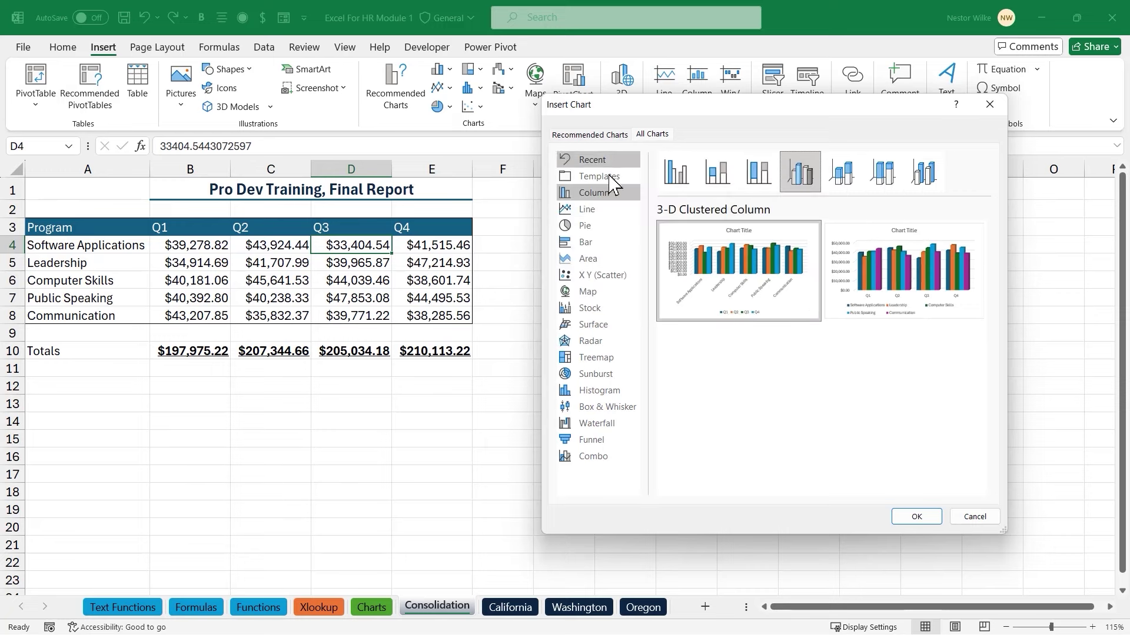
left_click(589, 210)
mouse_move(721, 270)
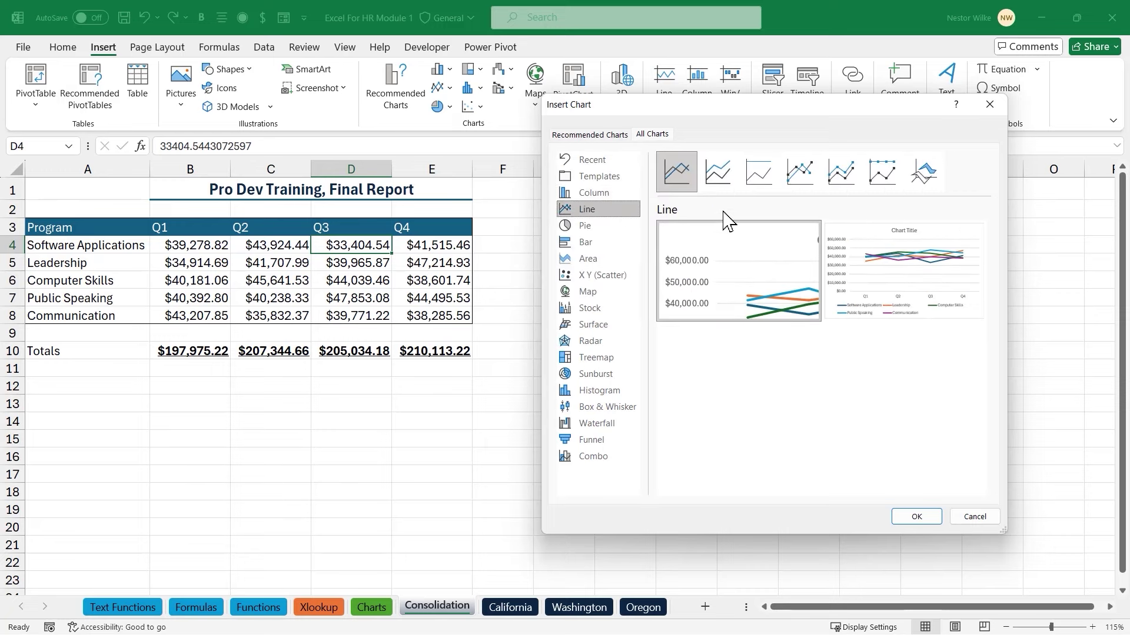
left_click(799, 172)
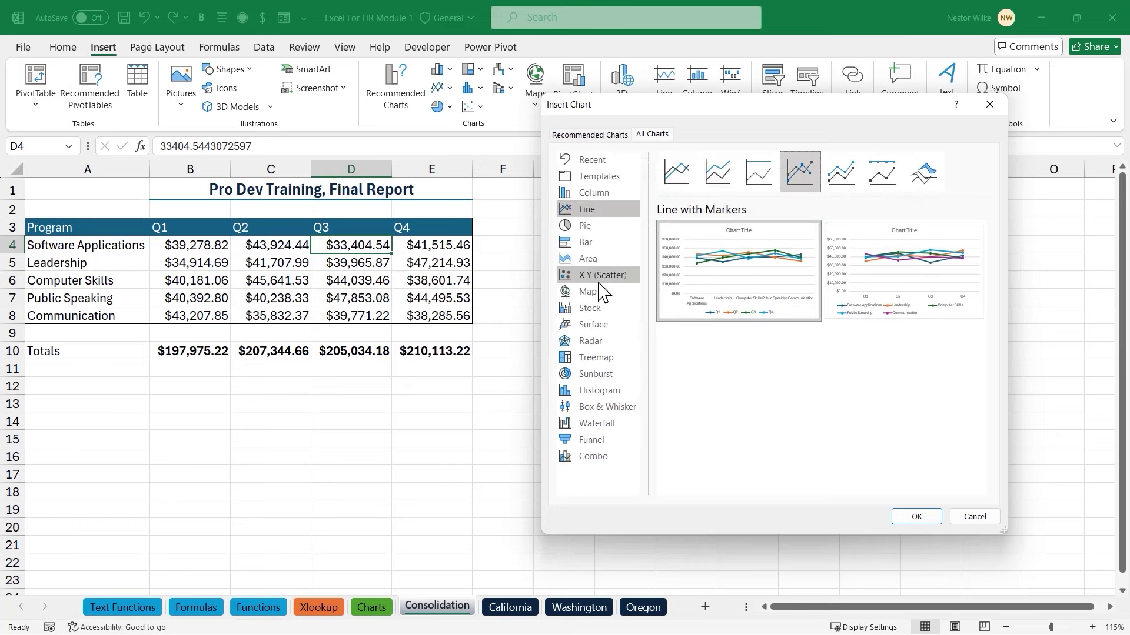
Preview Treemap and Sunburst layouts, then go back to Clustered Column for the report.
left_click(598, 358)
mouse_move(747, 287)
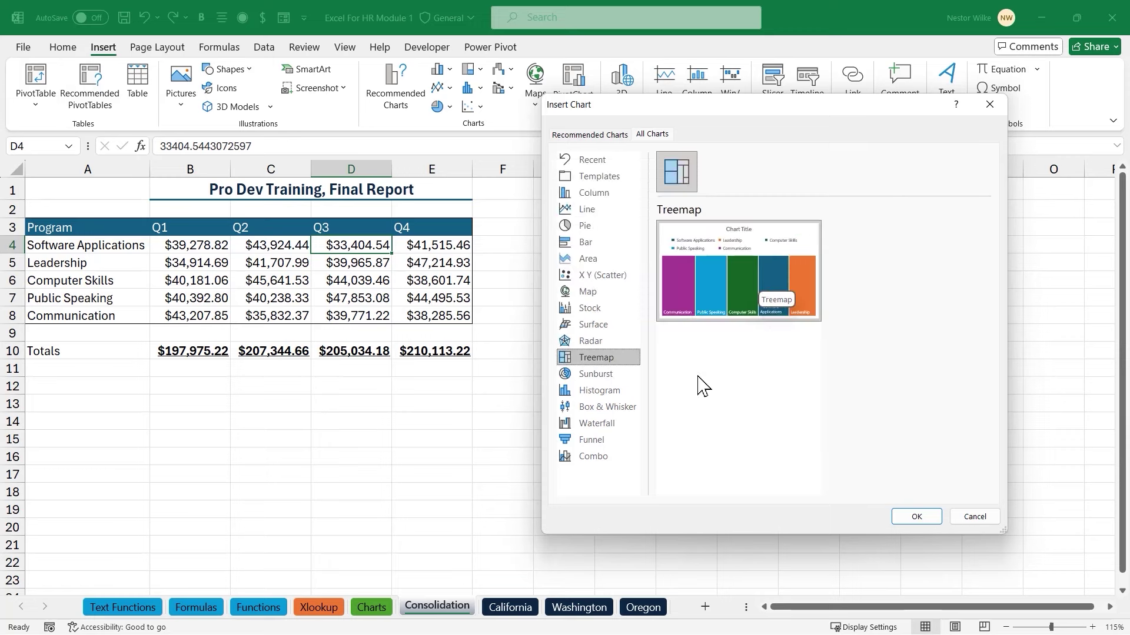
left_click(595, 374)
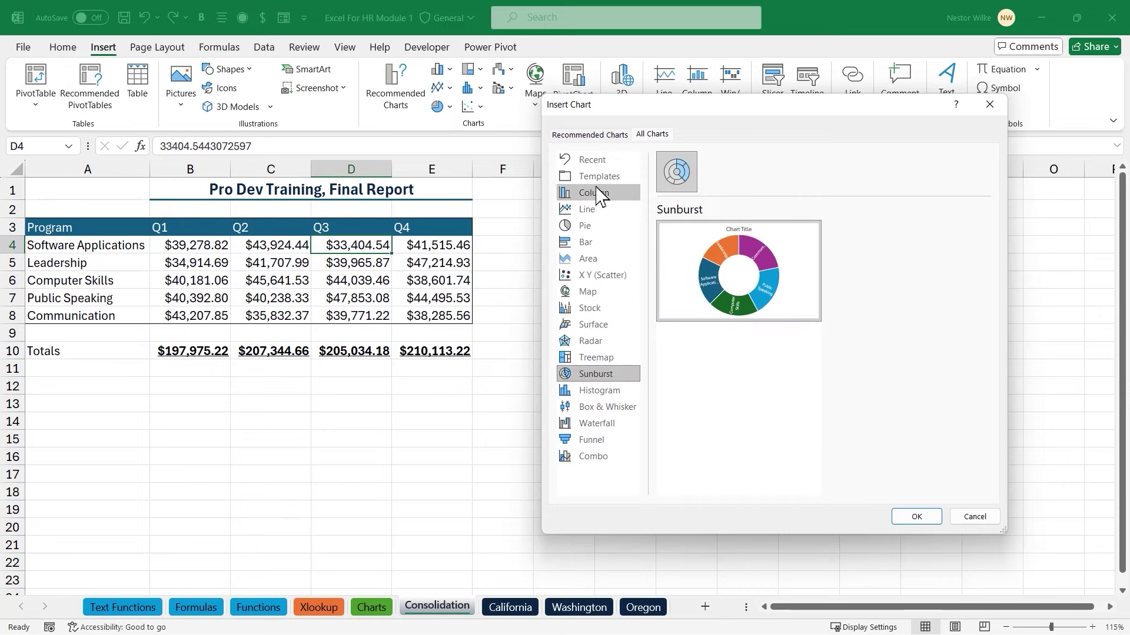
left_click(595, 195)
mouse_move(703, 297)
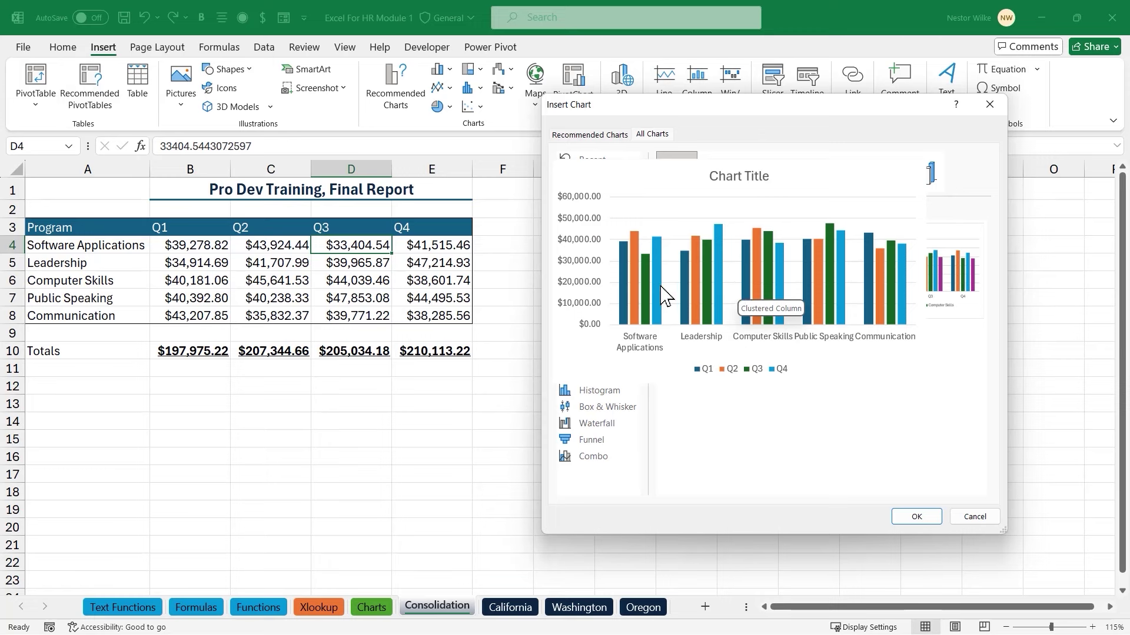
mouse_move(745, 273)
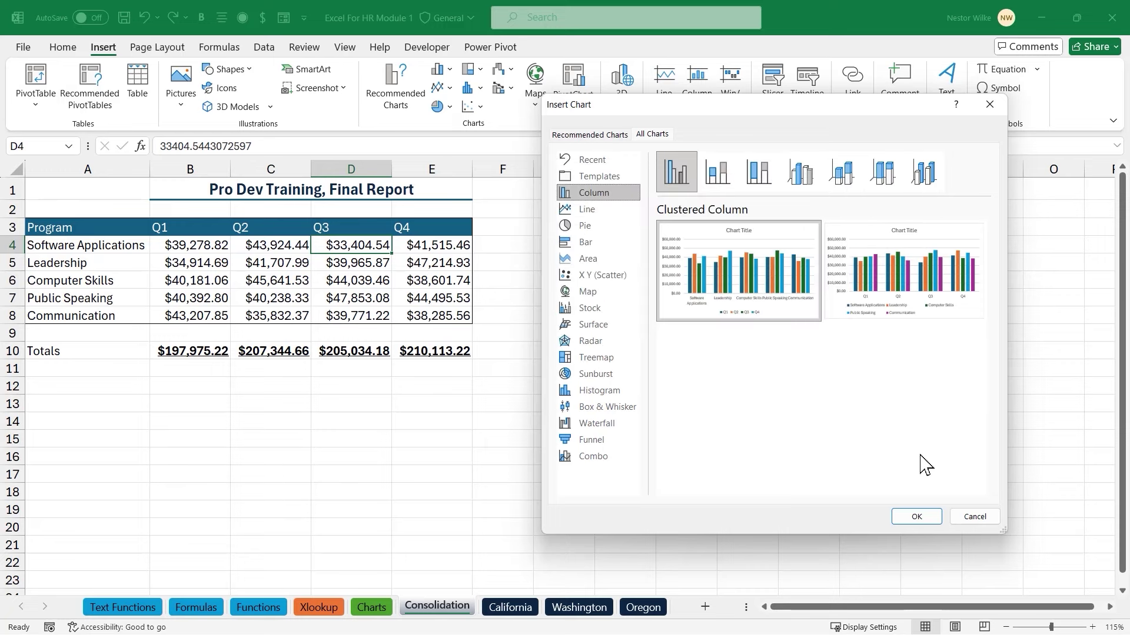
Insert the clustered column chart of Q1–Q4 program costs and drag it beside the table.
left_click(919, 518)
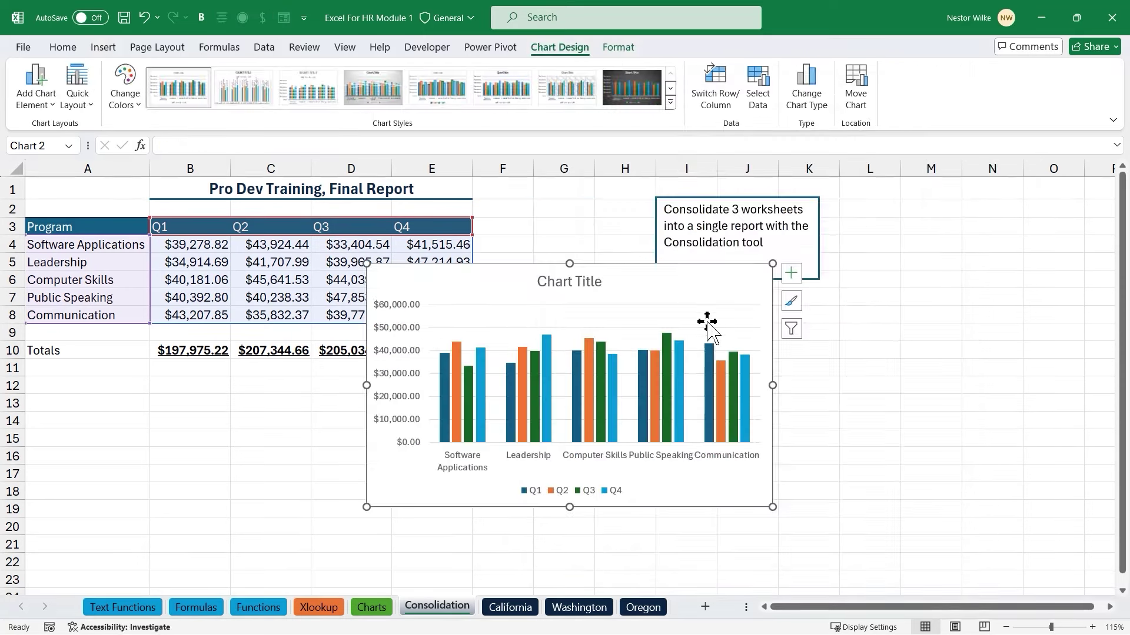
left_click_drag(632, 264, 779, 195)
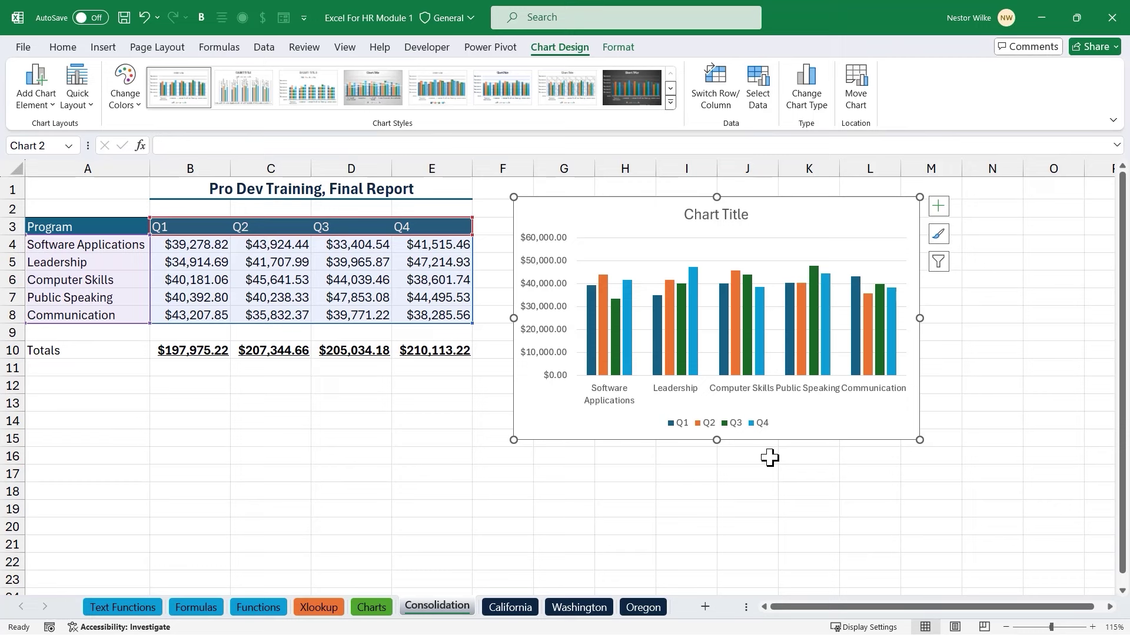
left_click_drag(651, 410, 807, 433)
mouse_move(514, 223)
left_mouse_down()
mouse_move(549, 285)
mouse_move(572, 387)
left_mouse_up()
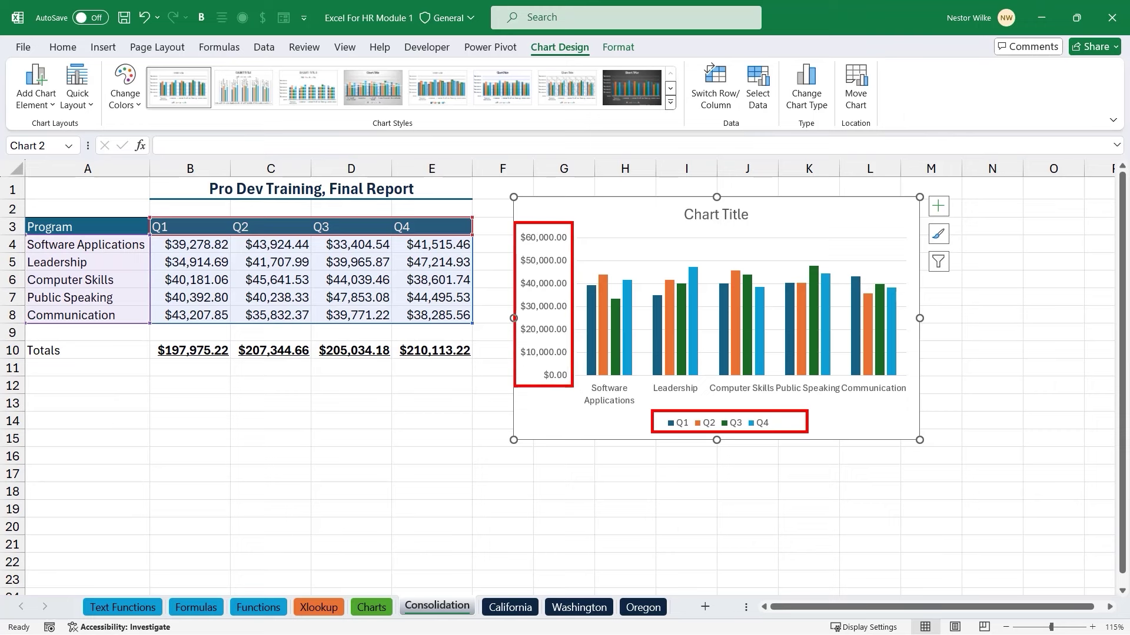
mouse_move(583, 377)
left_mouse_down()
mouse_move(641, 401)
mouse_move(914, 407)
left_mouse_up()
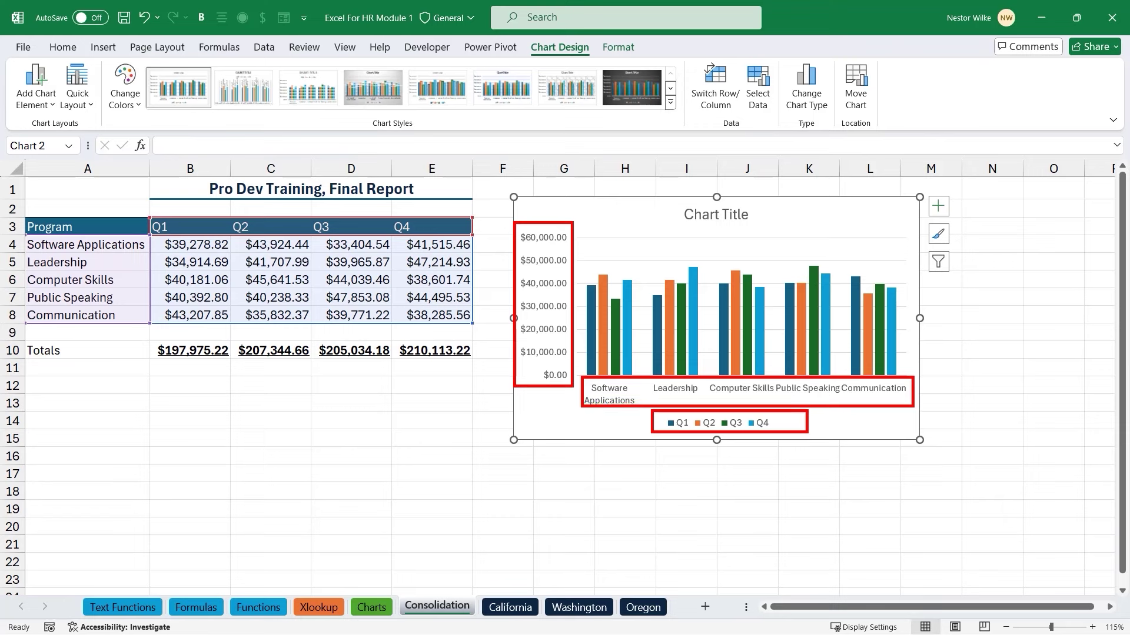
left_click_drag(667, 201, 779, 231)
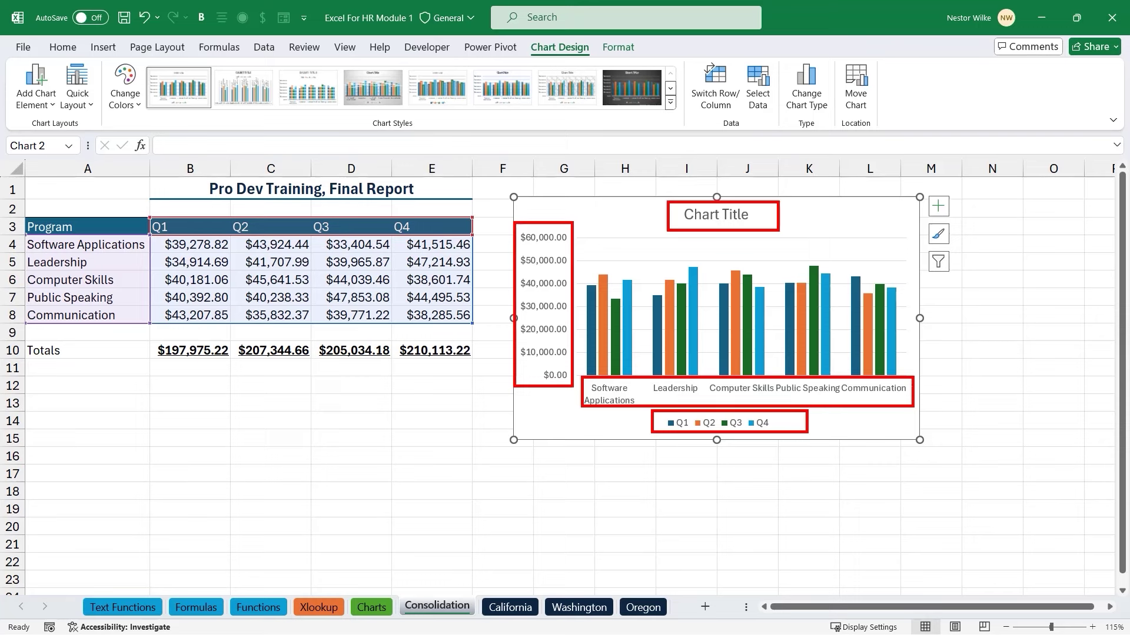
key("Escape")
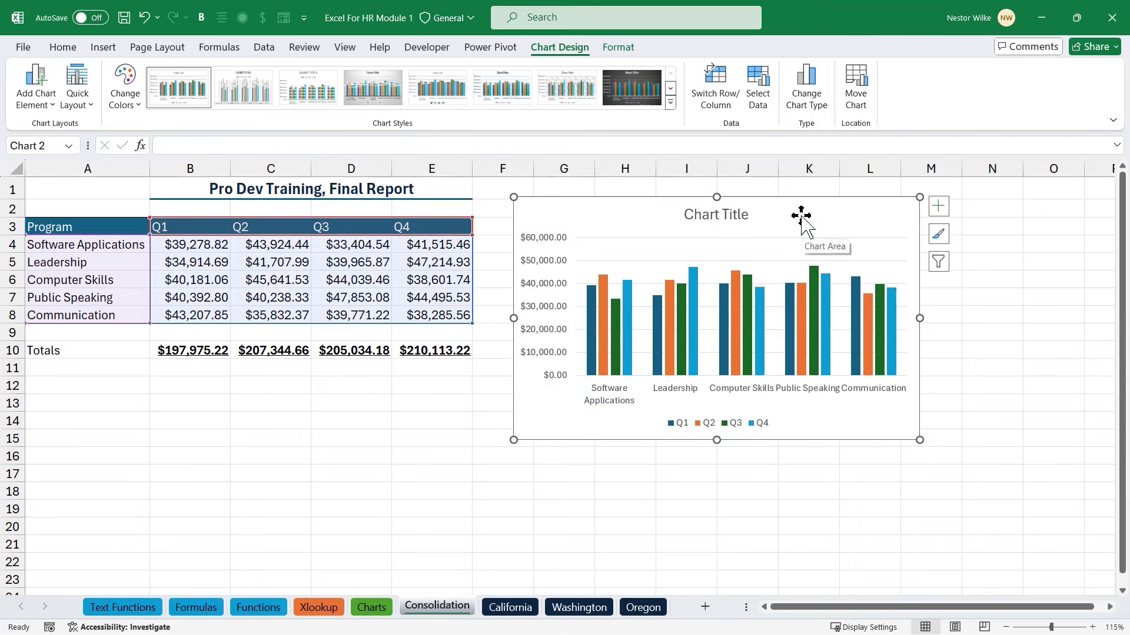
Fine-tune the layout around the chart and table, then clear the selection.
key("ctrl+2")
left_click_drag(577, 71, 716, 198)
left_click_drag(523, 38, 592, 57)
mouse_move(401, 118)
left_mouse_down()
mouse_move(382, 112)
mouse_move(361, 129)
mouse_move(423, 137)
mouse_move(406, 114)
left_mouse_up()
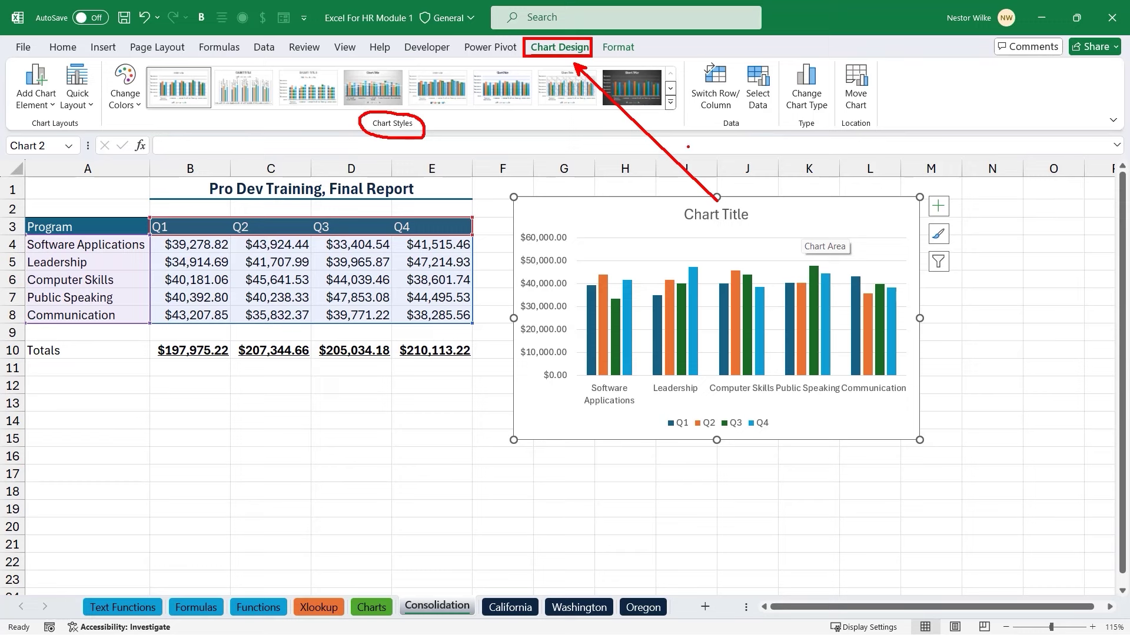
left_click_drag(834, 55, 895, 122)
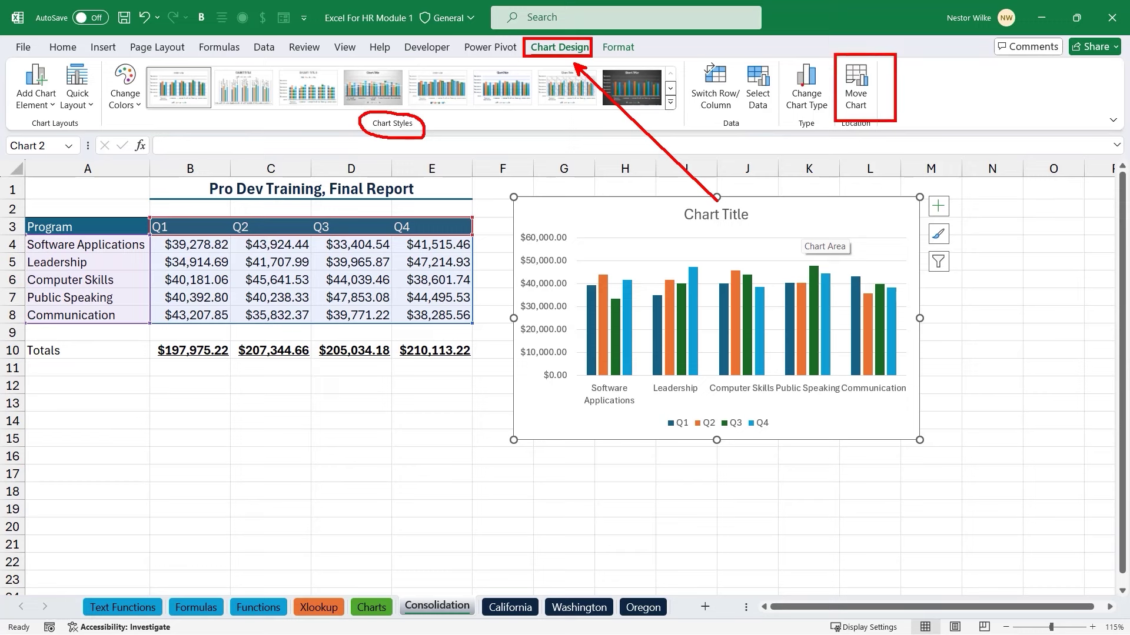
left_click_drag(770, 55, 829, 123)
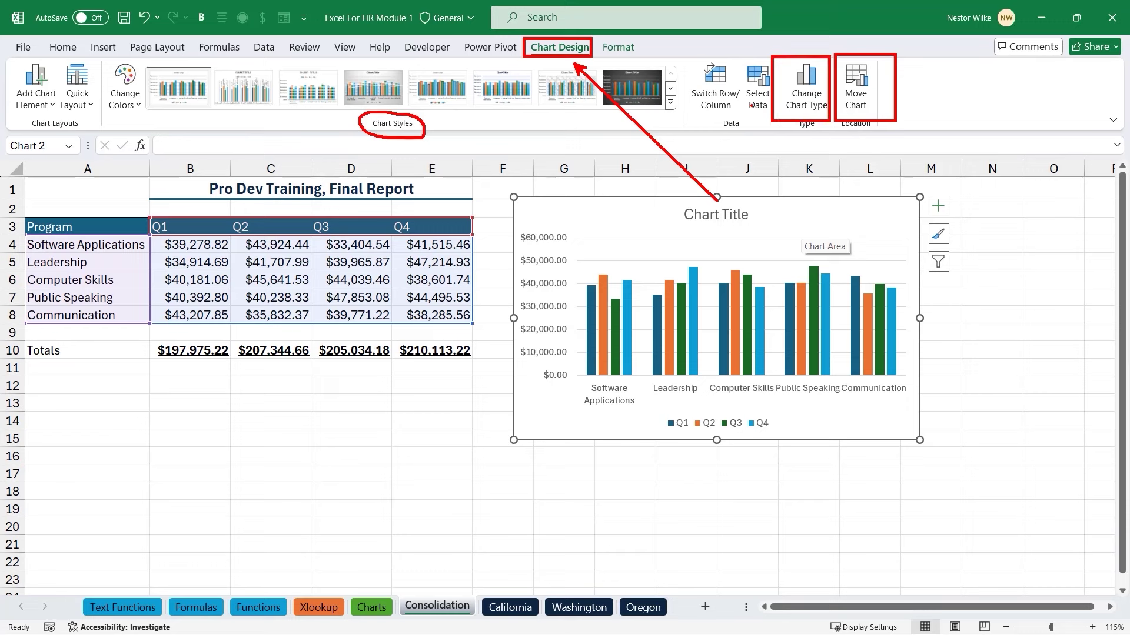
left_click_drag(681, 53, 743, 117)
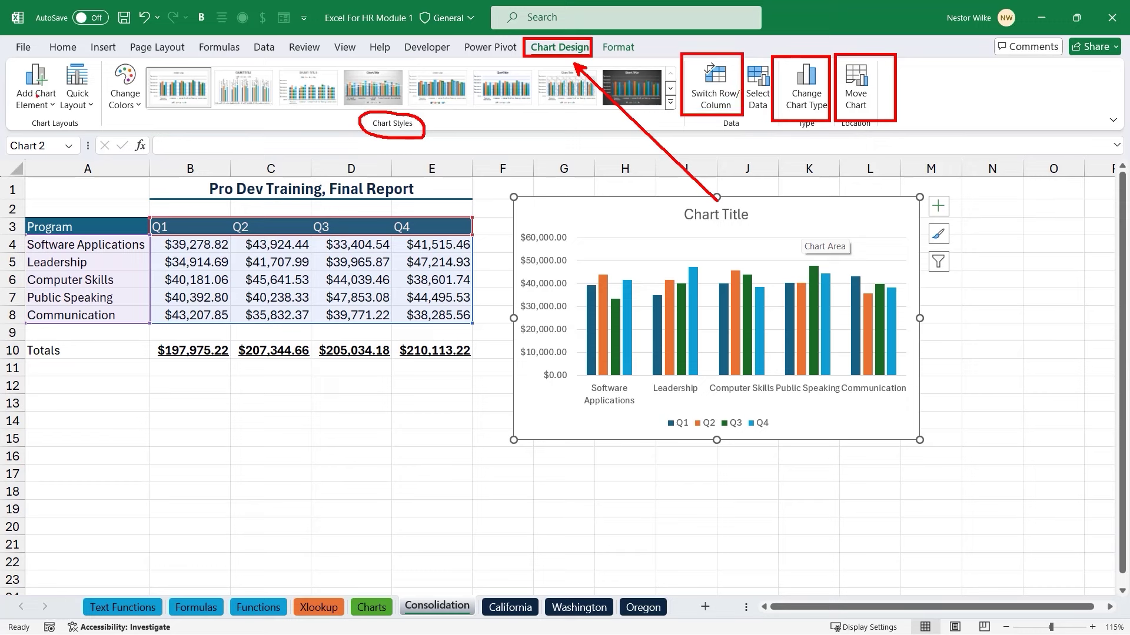
left_click_drag(102, 62, 184, 159)
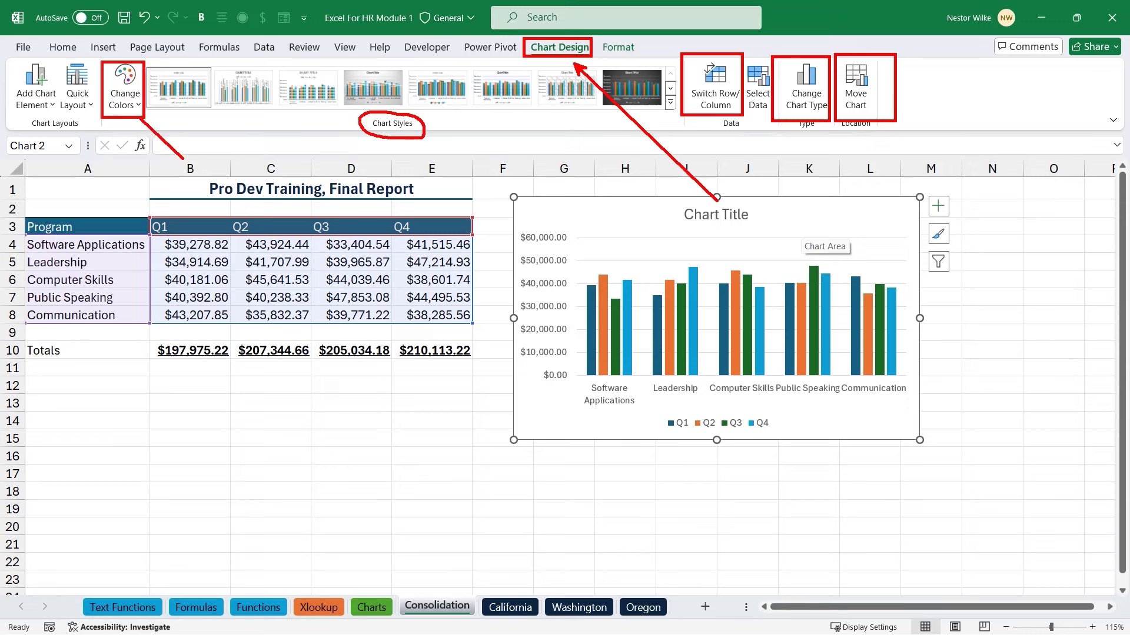
mouse_move(6, 61)
left_mouse_down()
mouse_move(58, 116)
mouse_move(68, 148)
mouse_move(111, 154)
left_mouse_up()
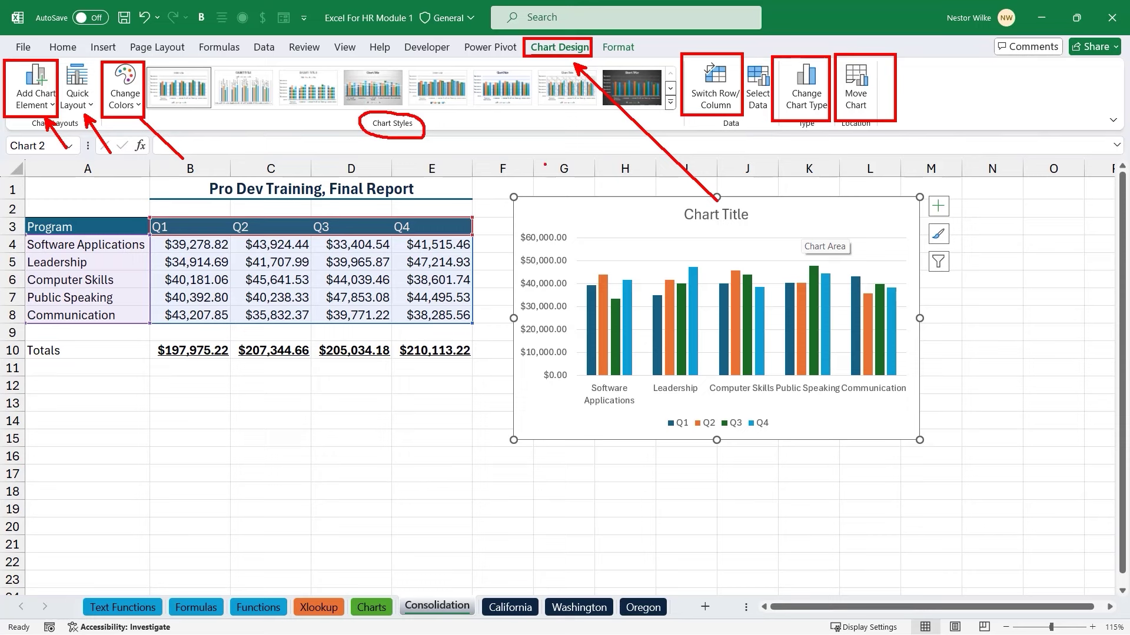
key("Escape")
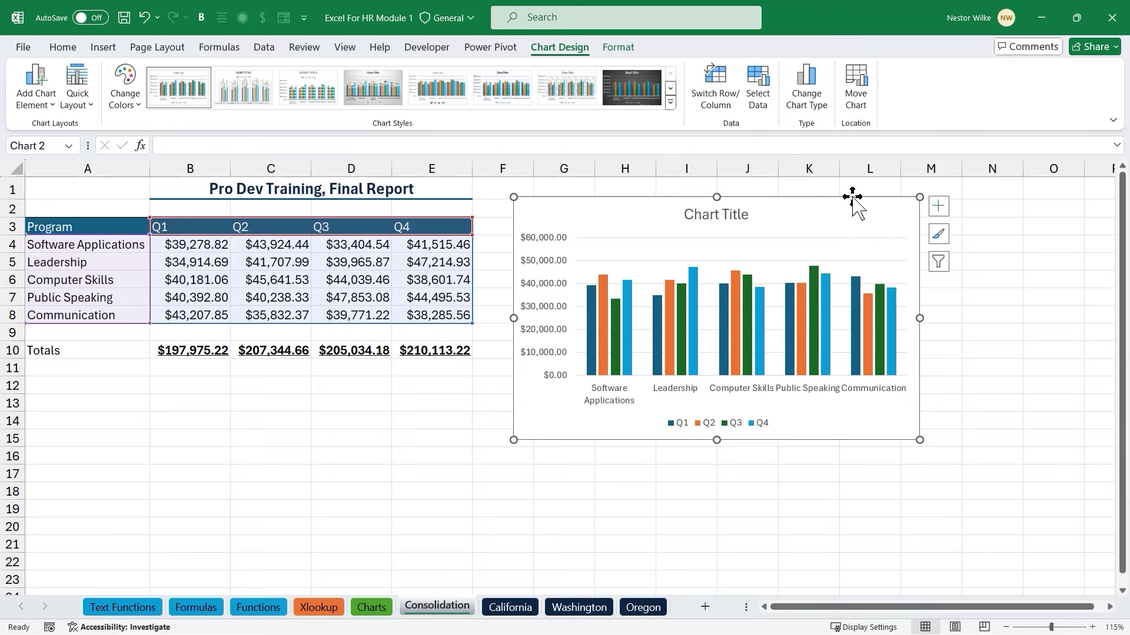
Apply the dark charcoal style from the Chart Styles gallery to the column chart.
left_click_drag(852, 197, 829, 190)
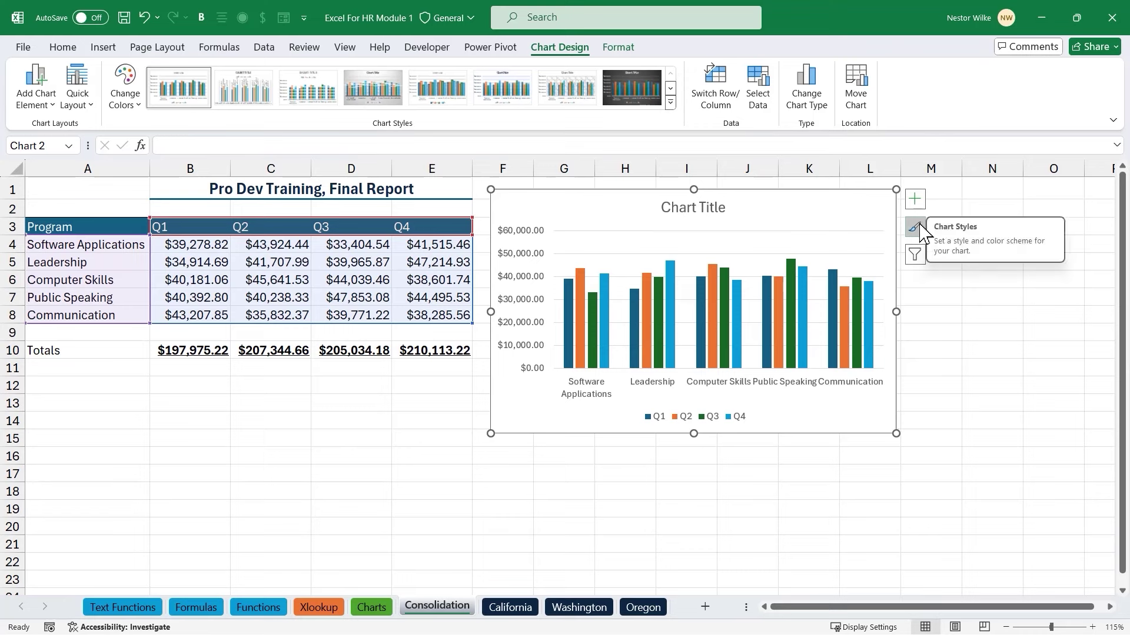
left_click(915, 227)
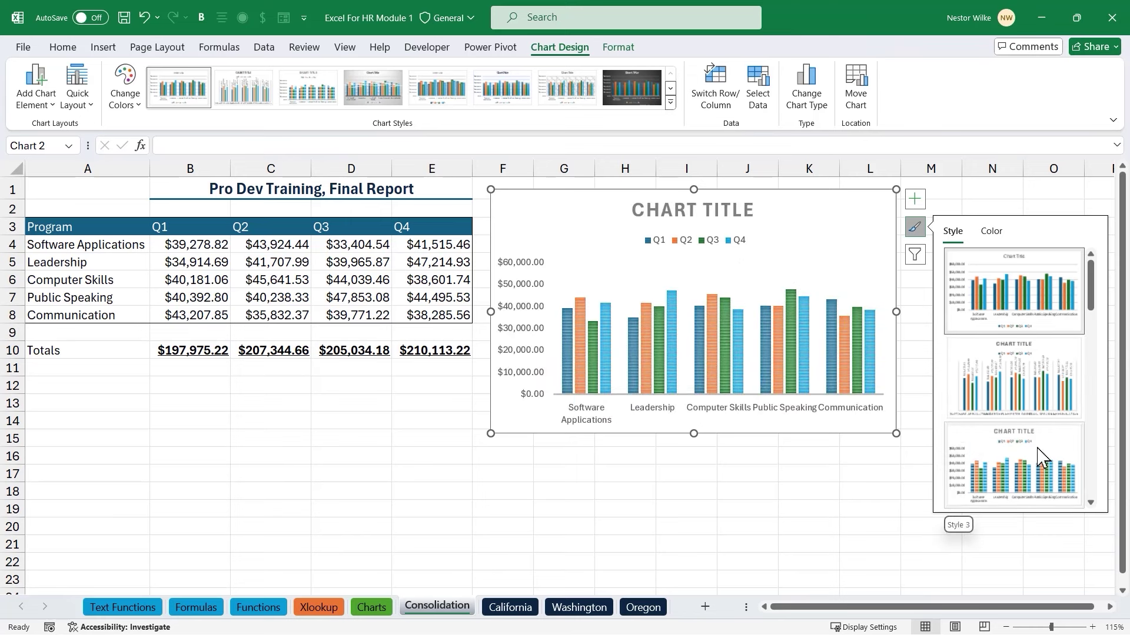
left_click_drag(1090, 290, 1094, 342)
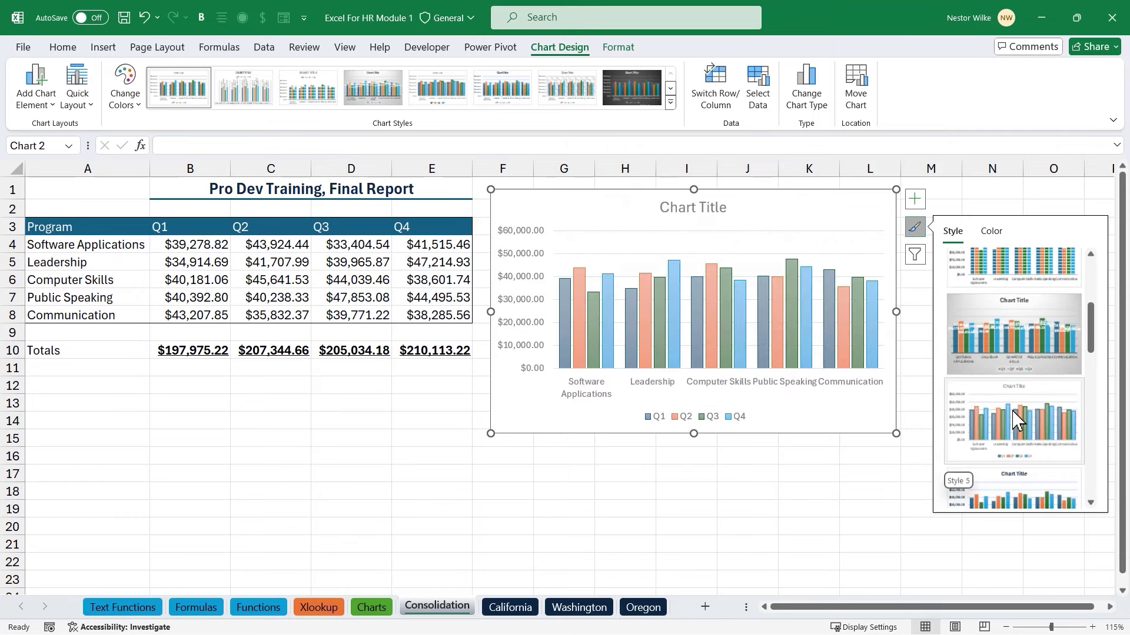
left_click_drag(1093, 341, 1092, 372)
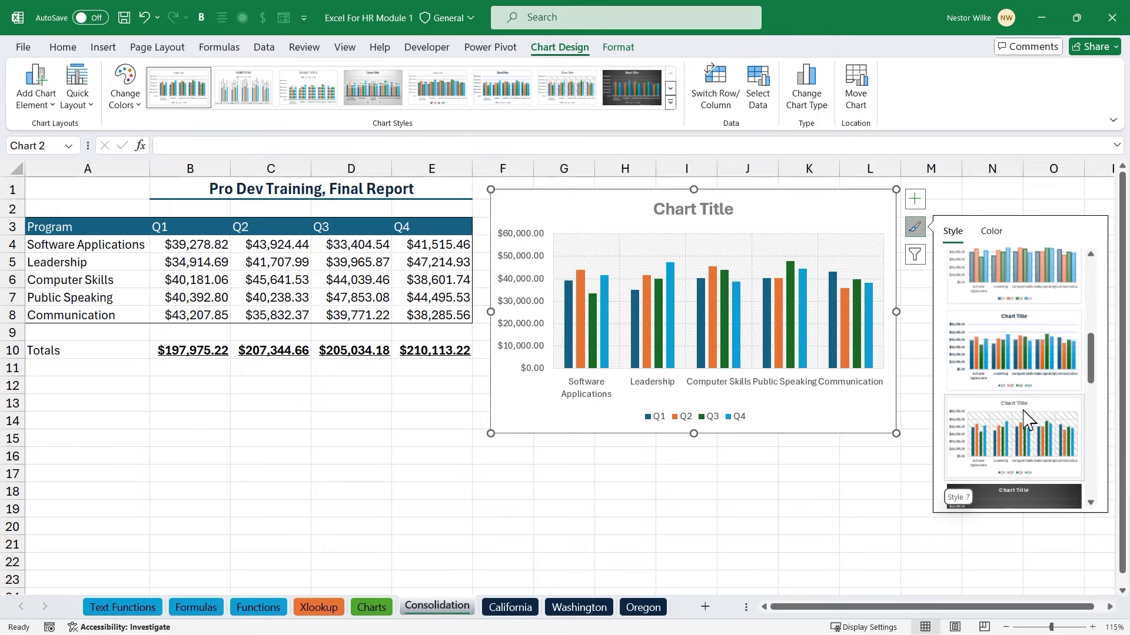
left_click_drag(1090, 353, 1090, 383)
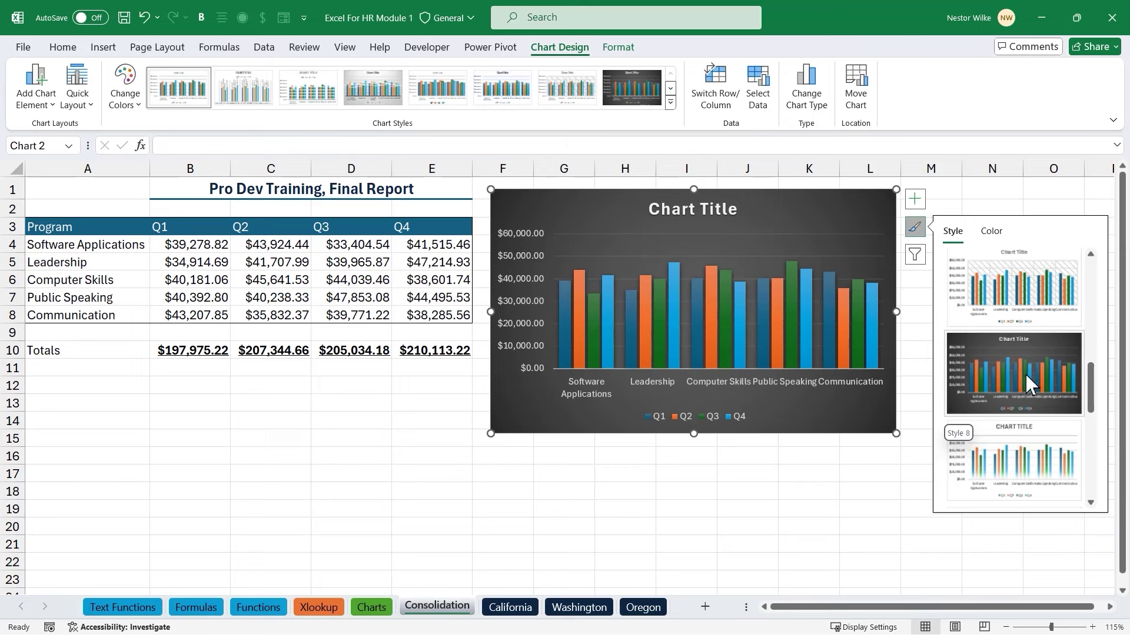
left_click_drag(1089, 383, 1092, 396)
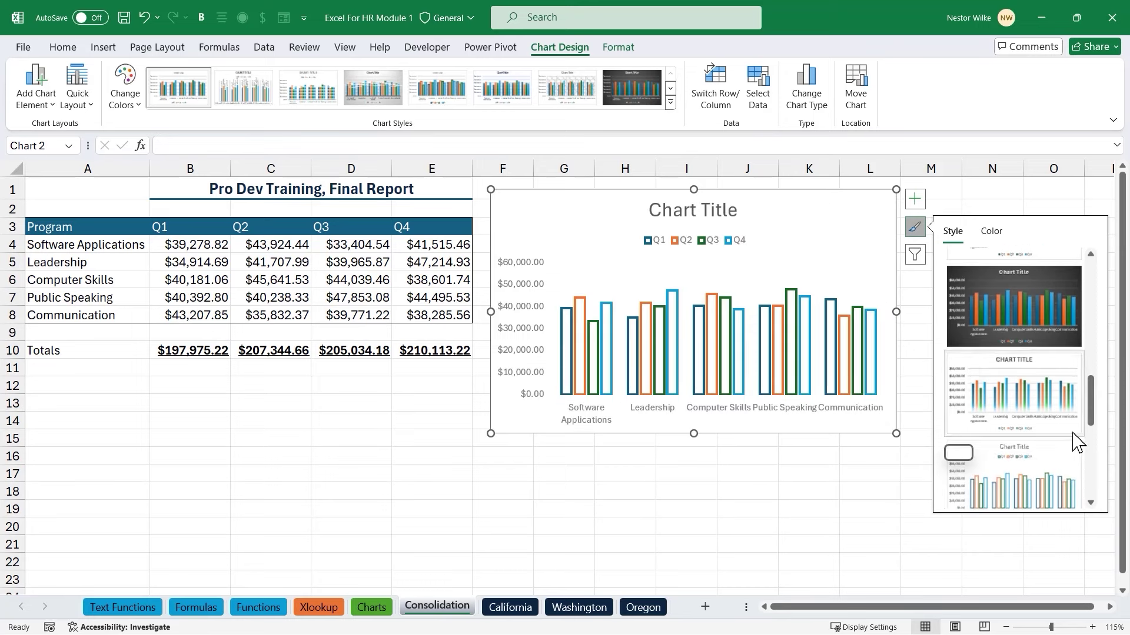
left_click_drag(1089, 403, 1091, 491)
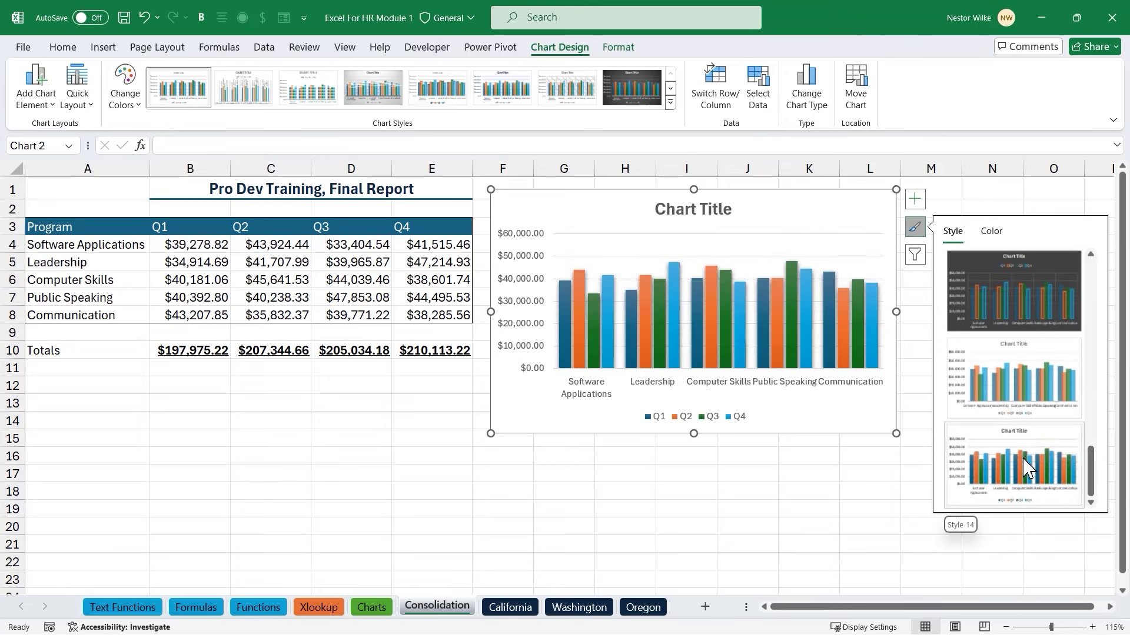
left_click_drag(1096, 474, 1092, 397)
left_click(1005, 321)
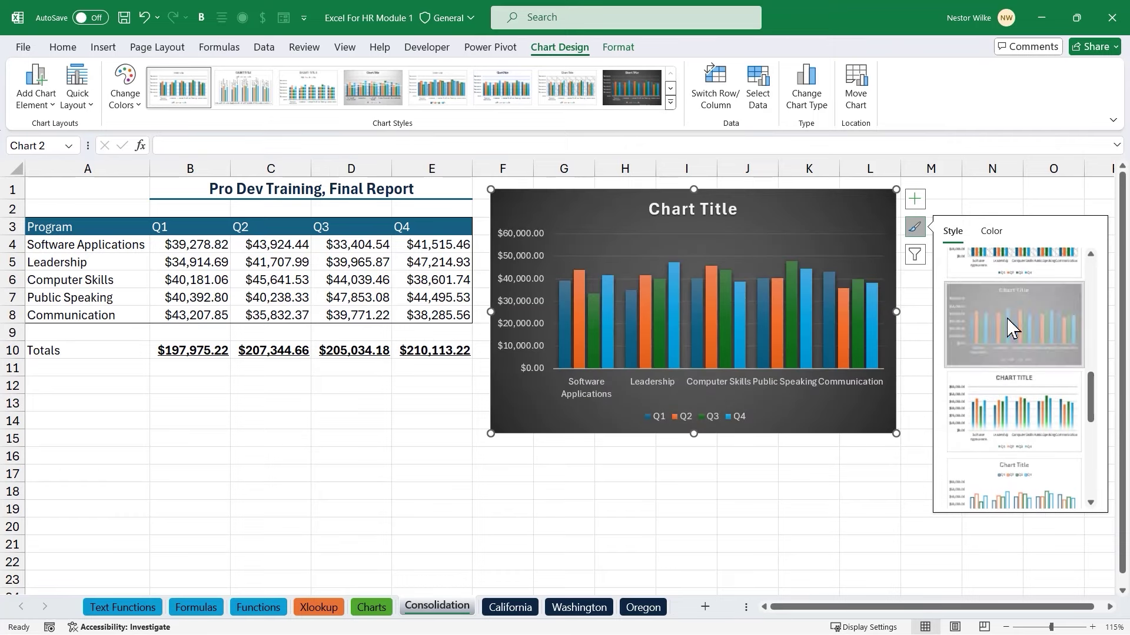
Retitle the chart 'Quarterly Training Costs' and nudge it slightly right.
left_click(678, 209)
left_click(677, 209)
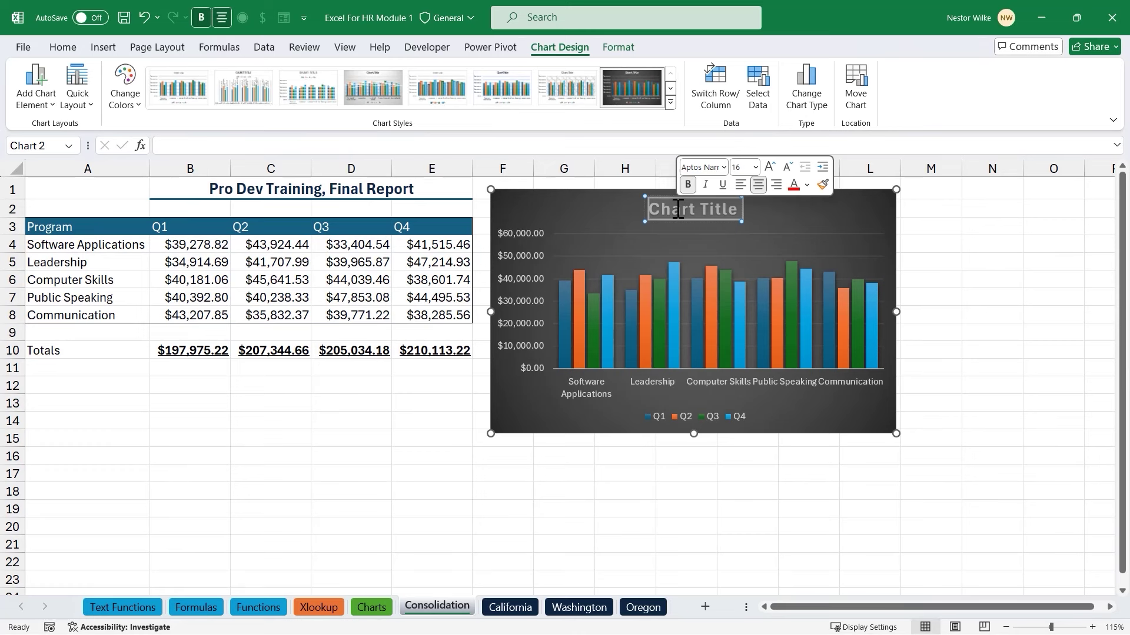
type("Quarterl")
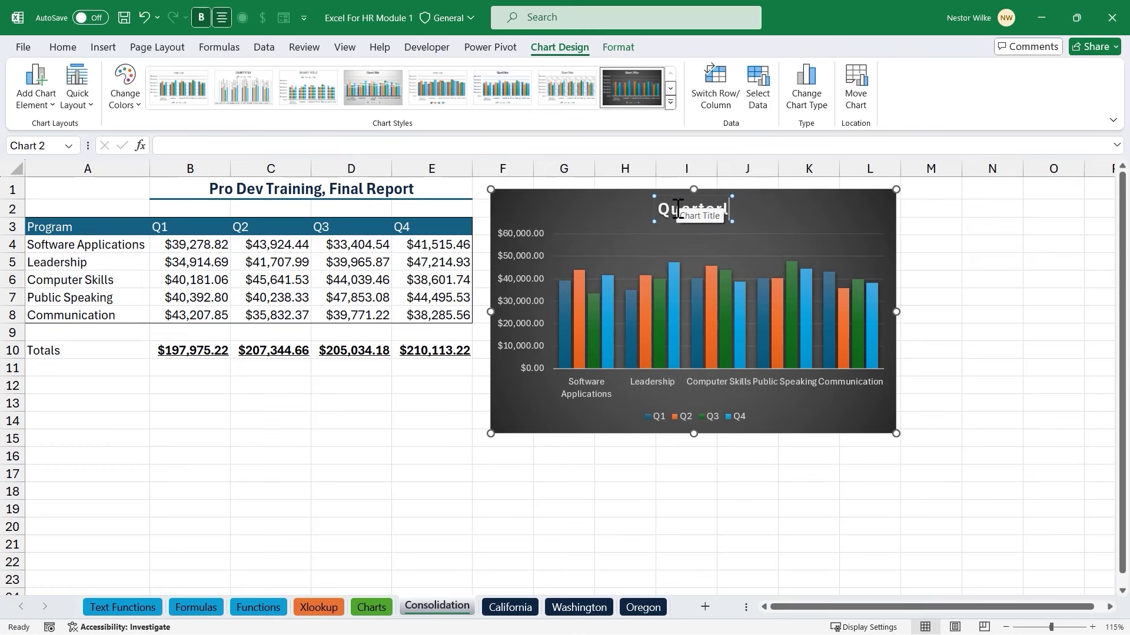
type("y Tra")
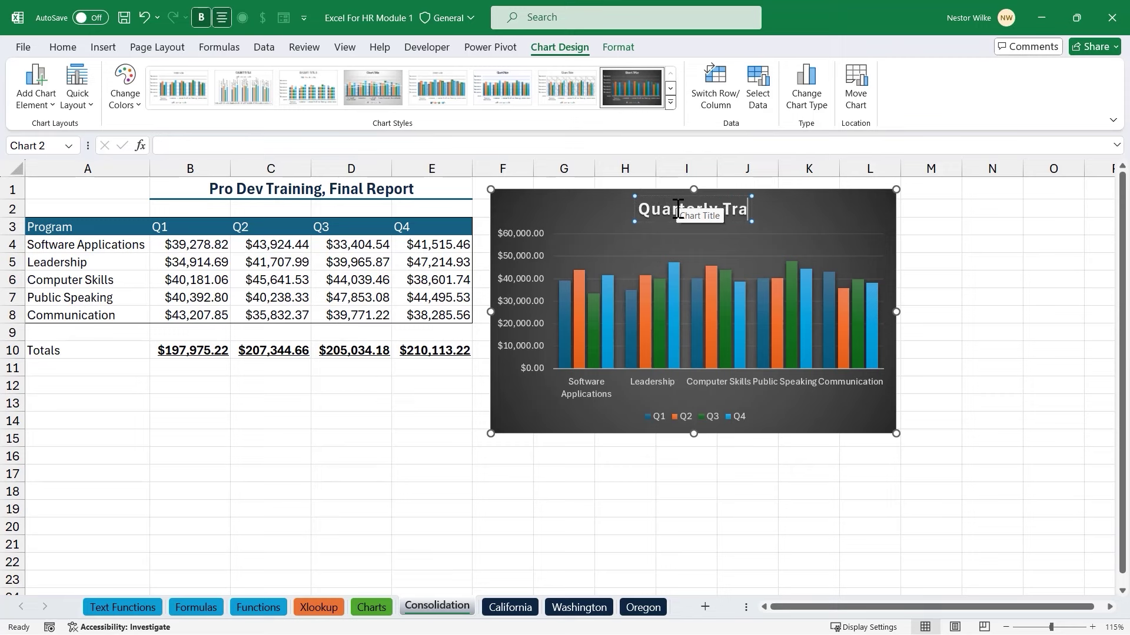
type("ining Costs")
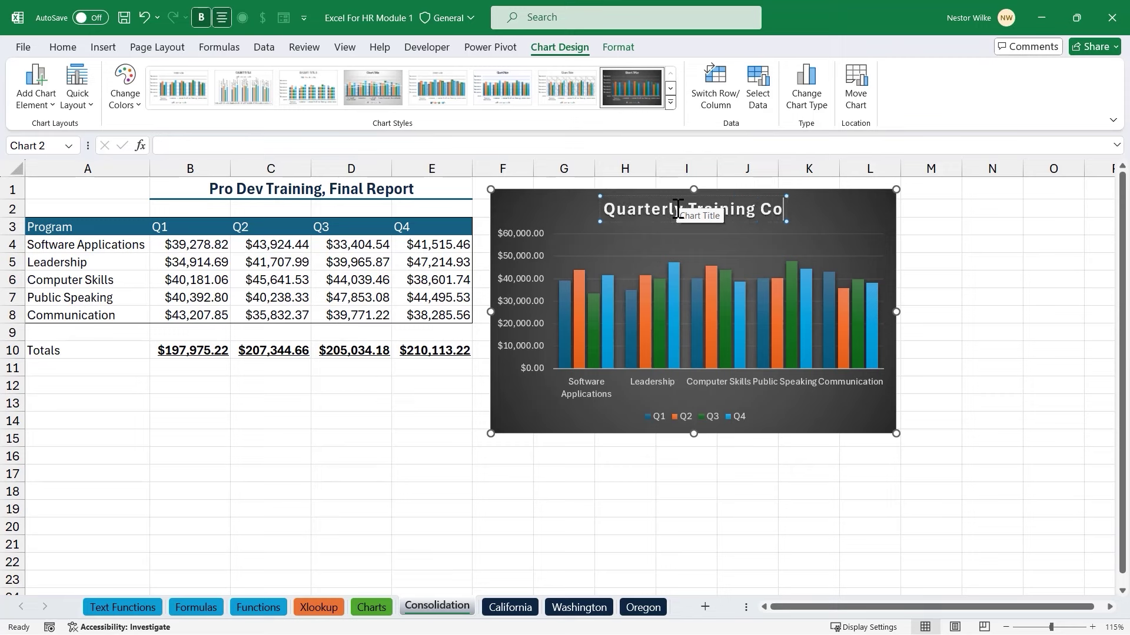
double_click(760, 210)
double_click(714, 211)
triple_click(713, 211)
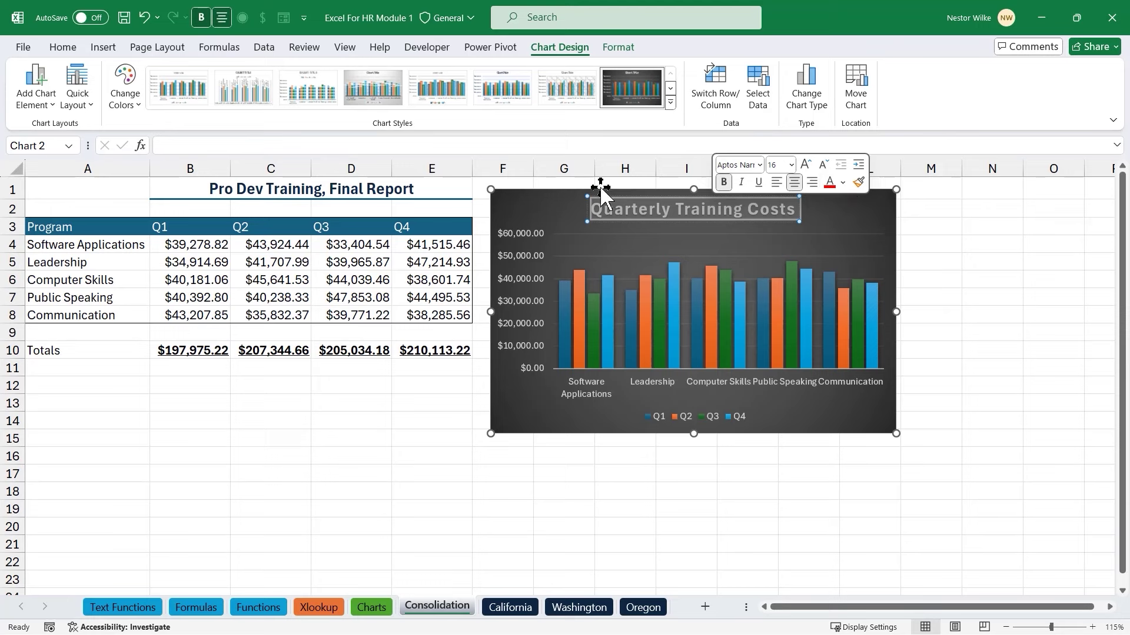
left_click(569, 195)
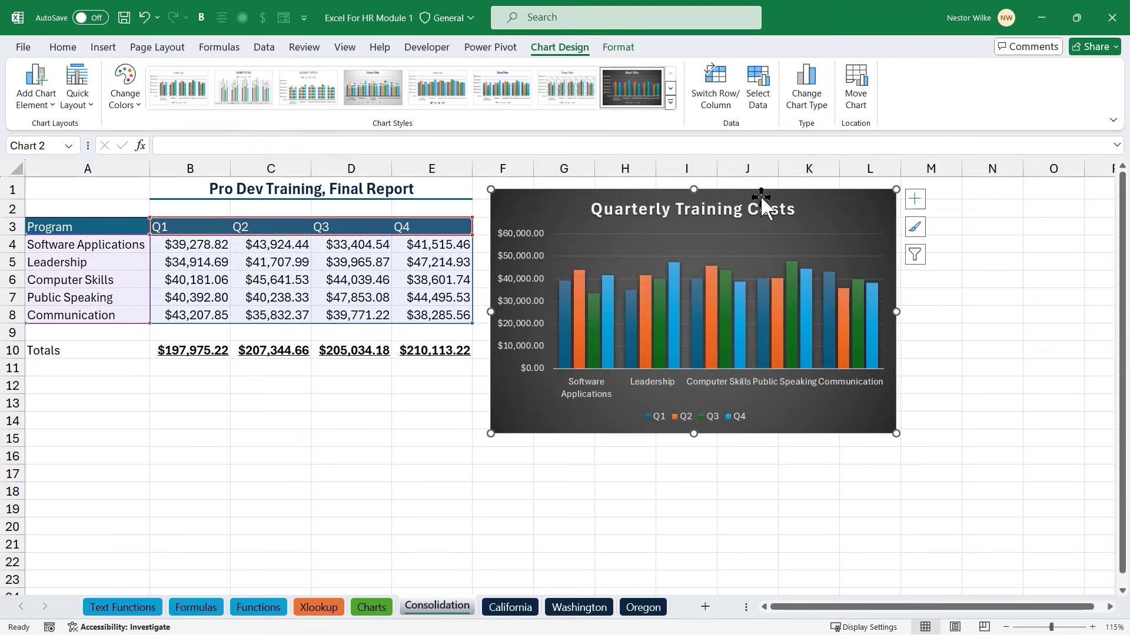
left_click_drag(802, 191, 812, 194)
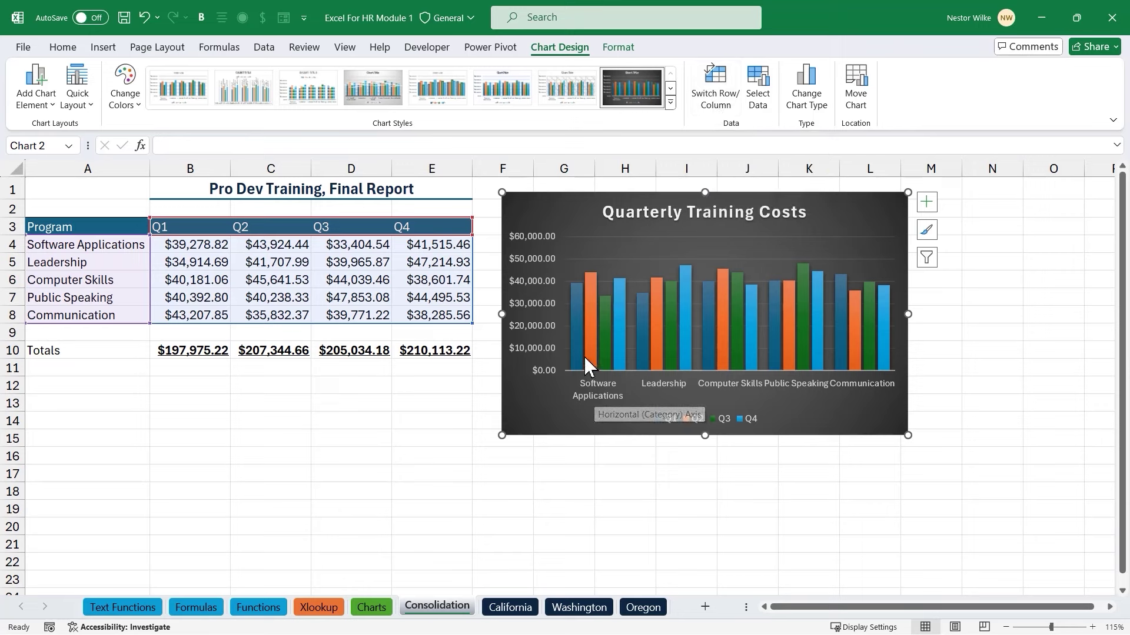
mouse_move(575, 333)
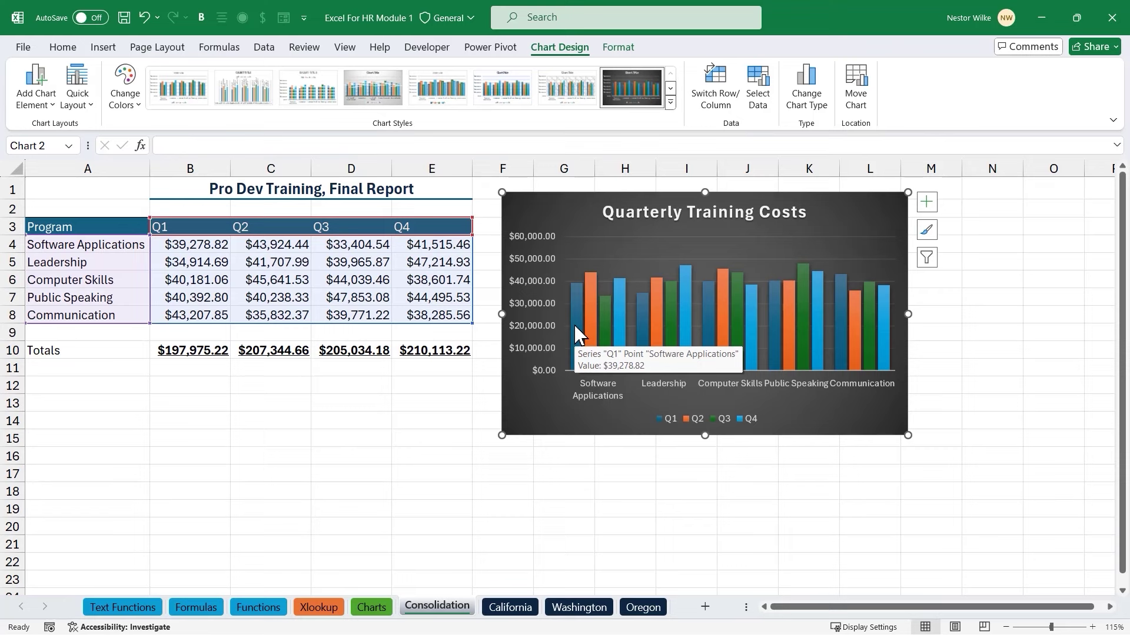
mouse_move(589, 306)
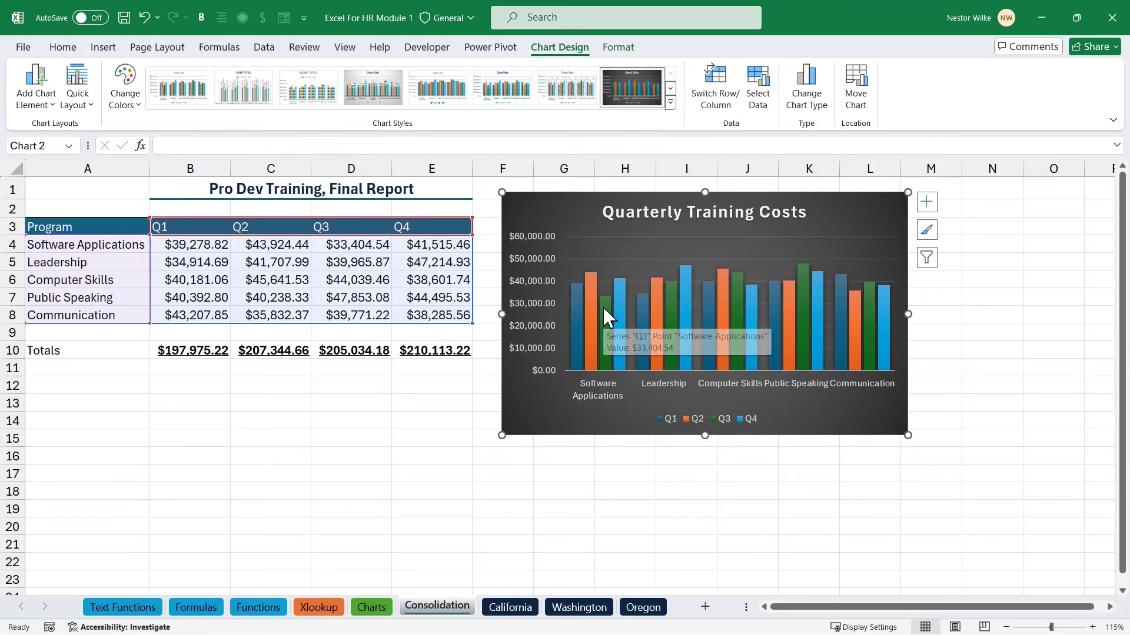
mouse_move(626, 302)
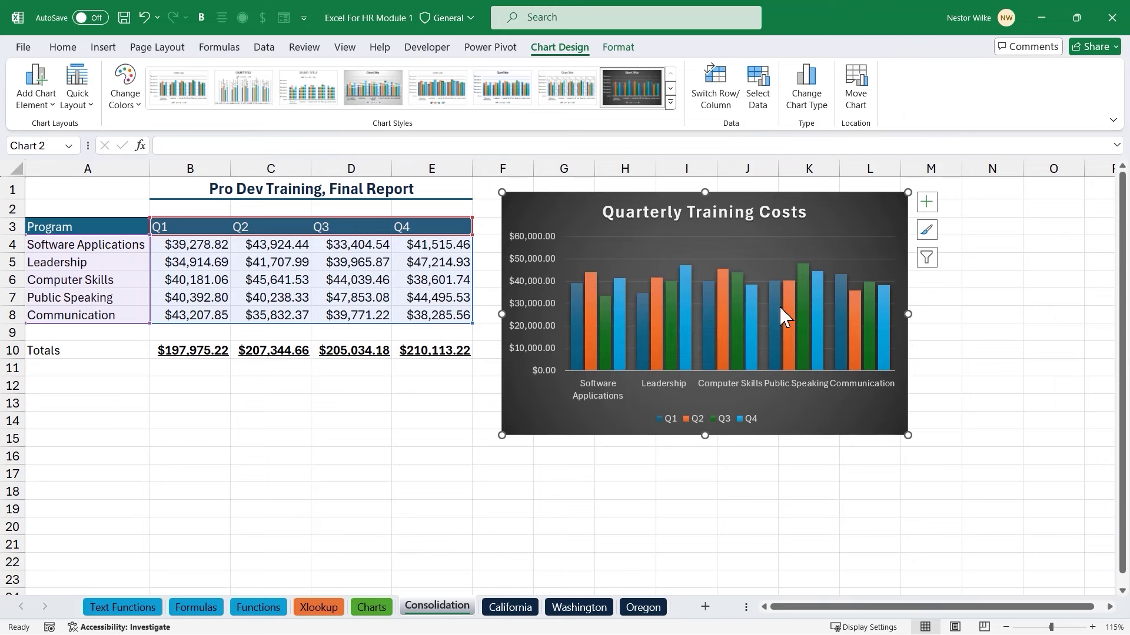
mouse_move(780, 306)
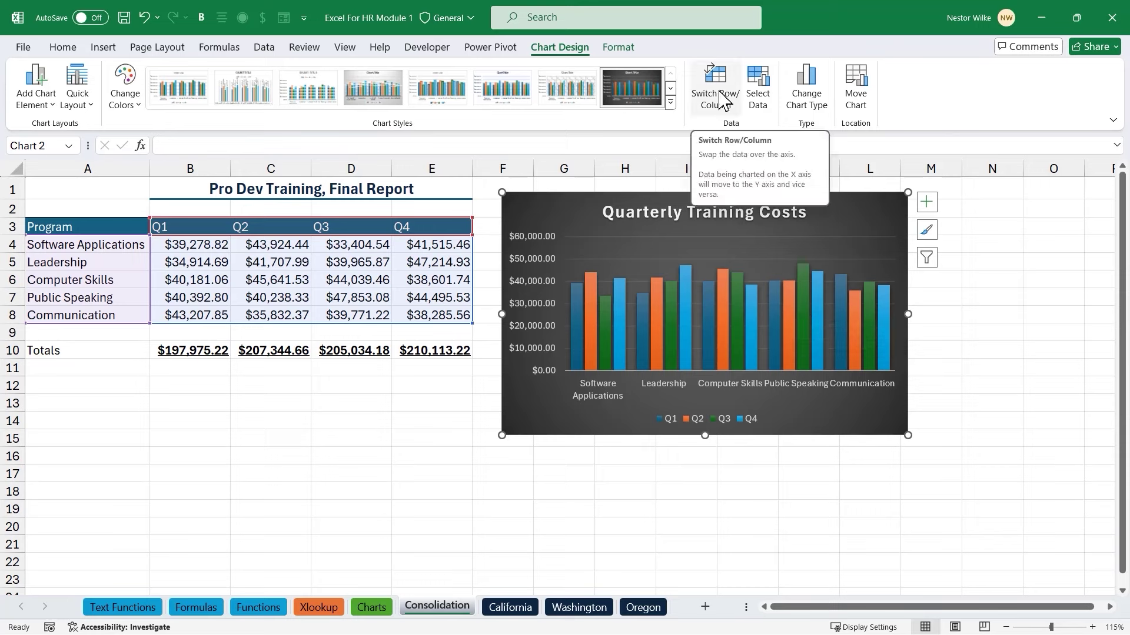
Switch rows and columns so Q1–Q4 run along the axis and the five programs form the legend.
left_click(722, 100)
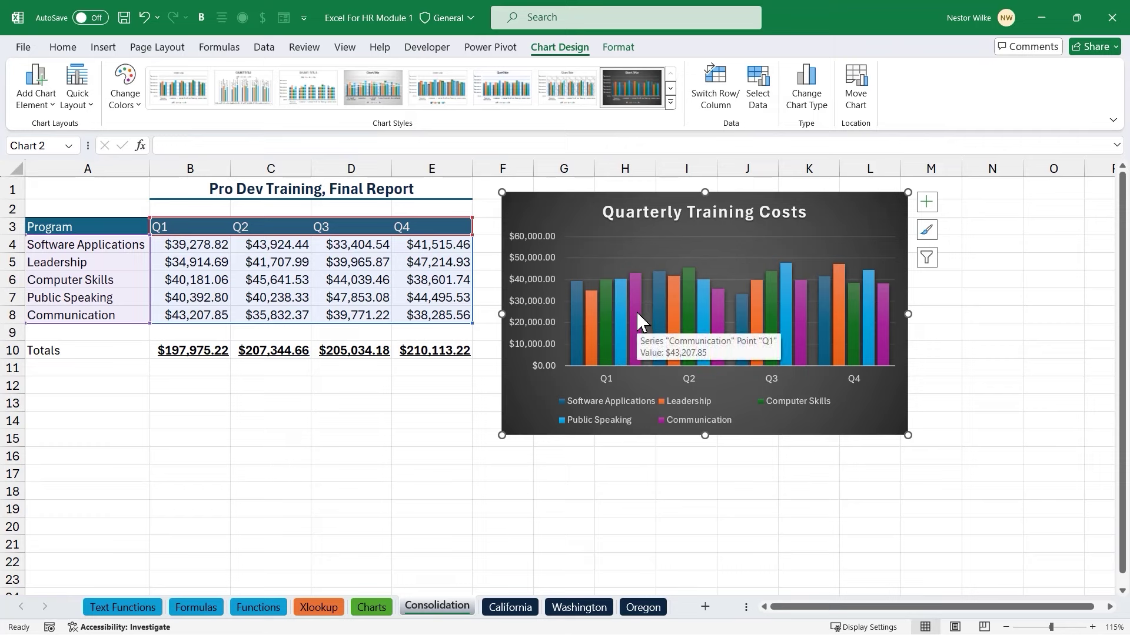
left_click(787, 490)
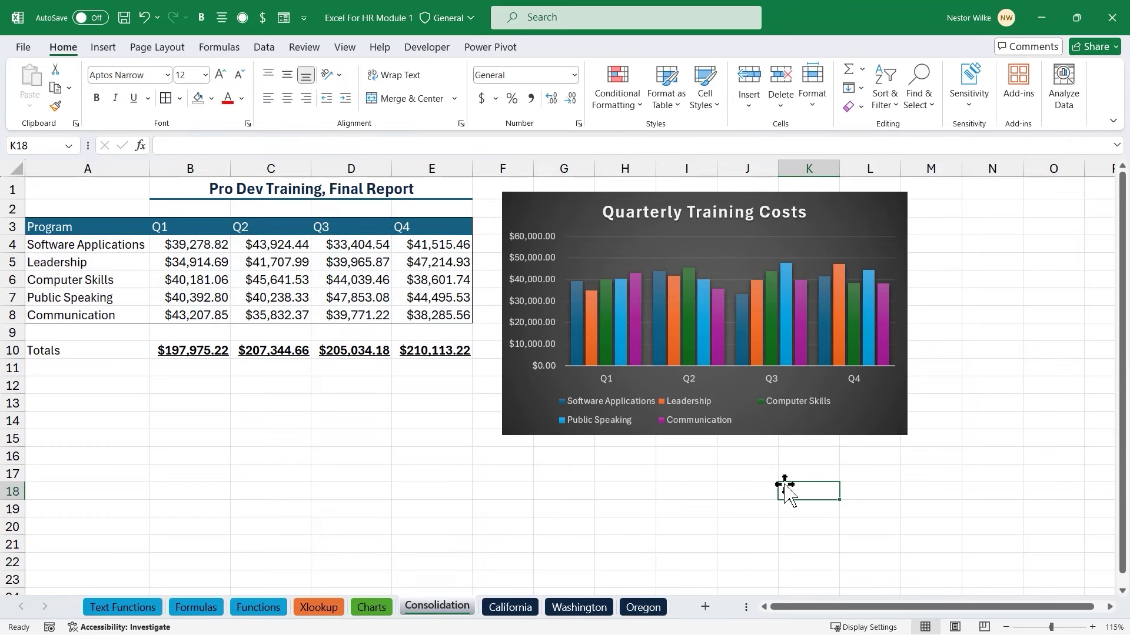
Preview the chart's colour palette choices without changing the colours.
left_click(881, 203)
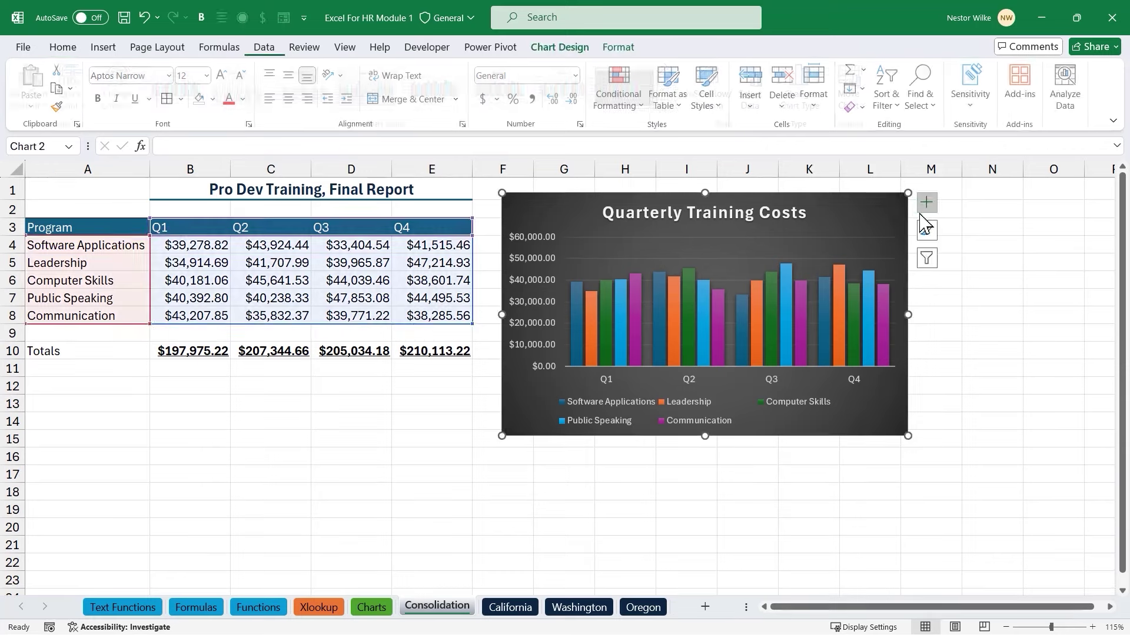
left_click(926, 231)
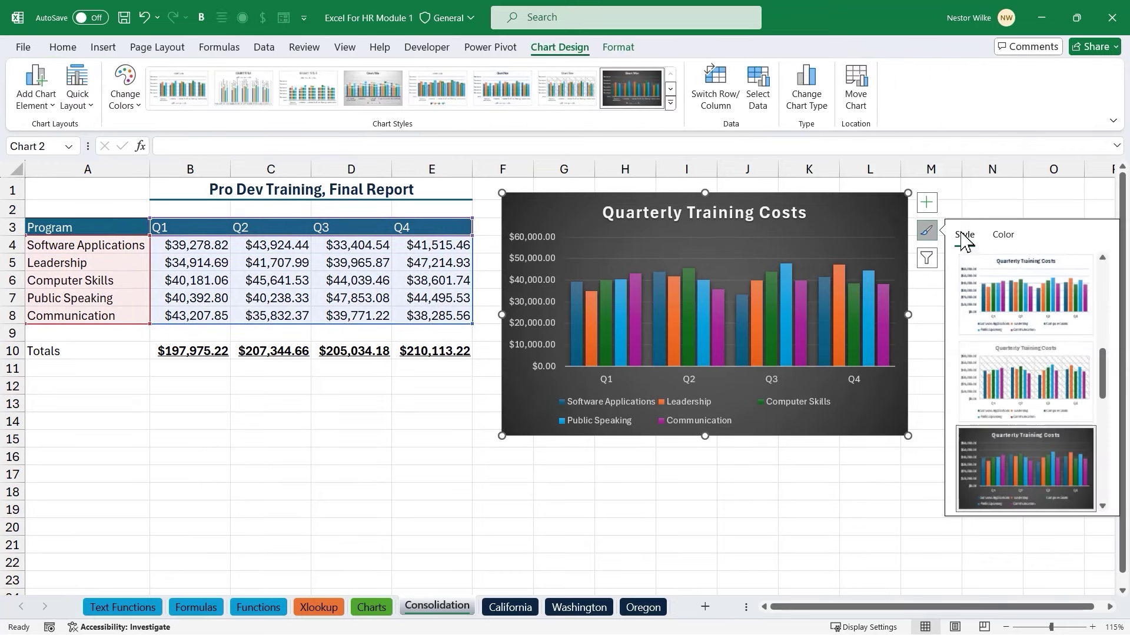
left_click(1004, 235)
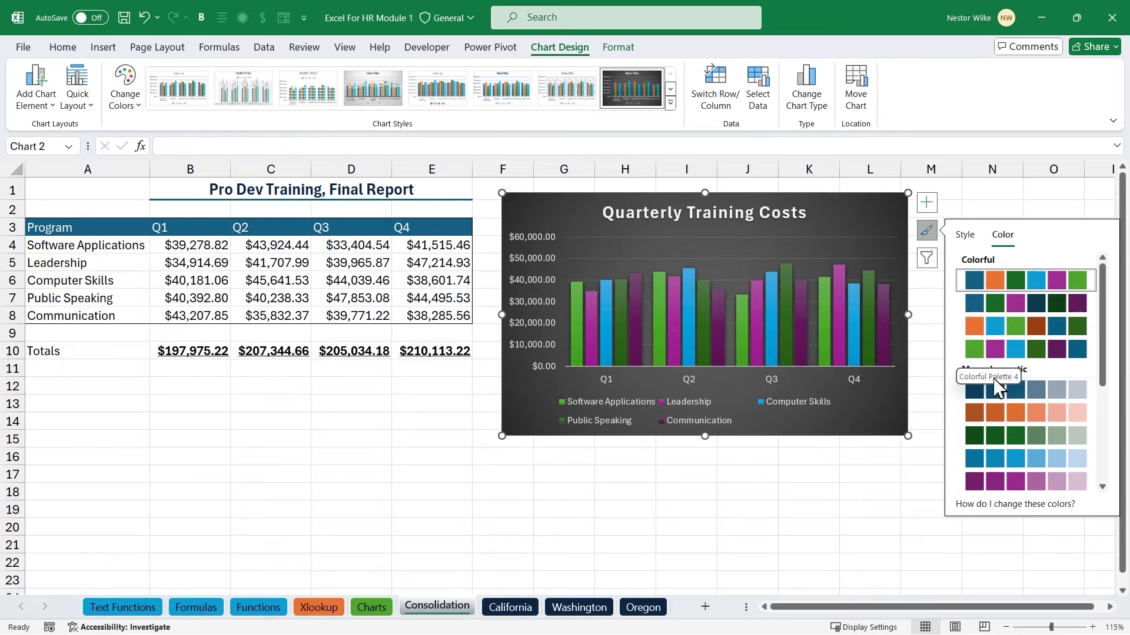
left_click(997, 199)
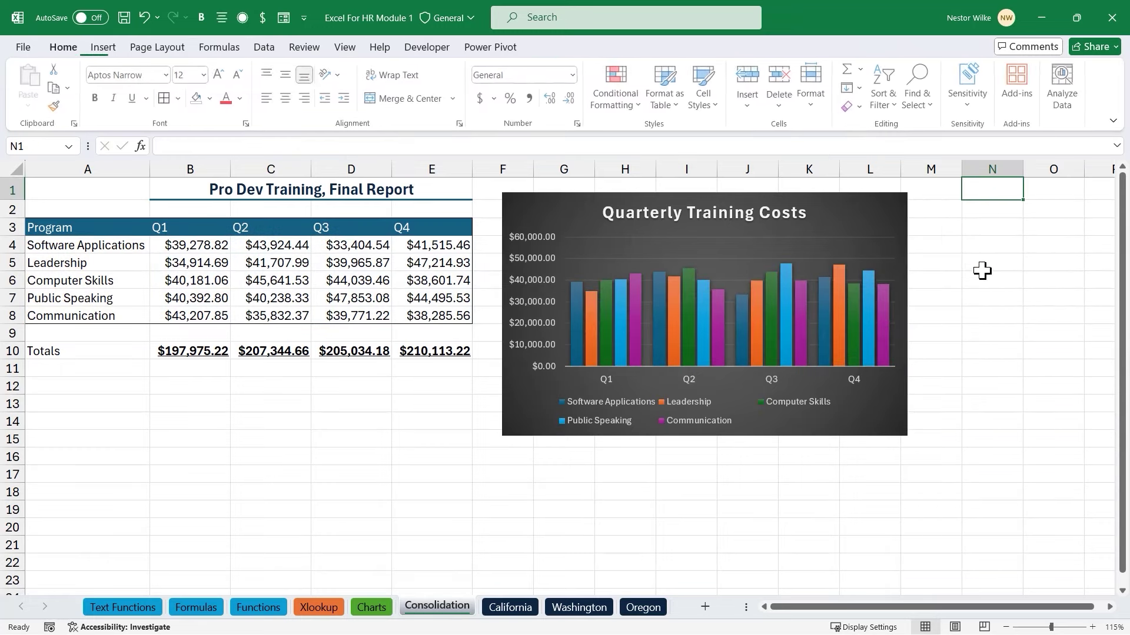
left_click(751, 492)
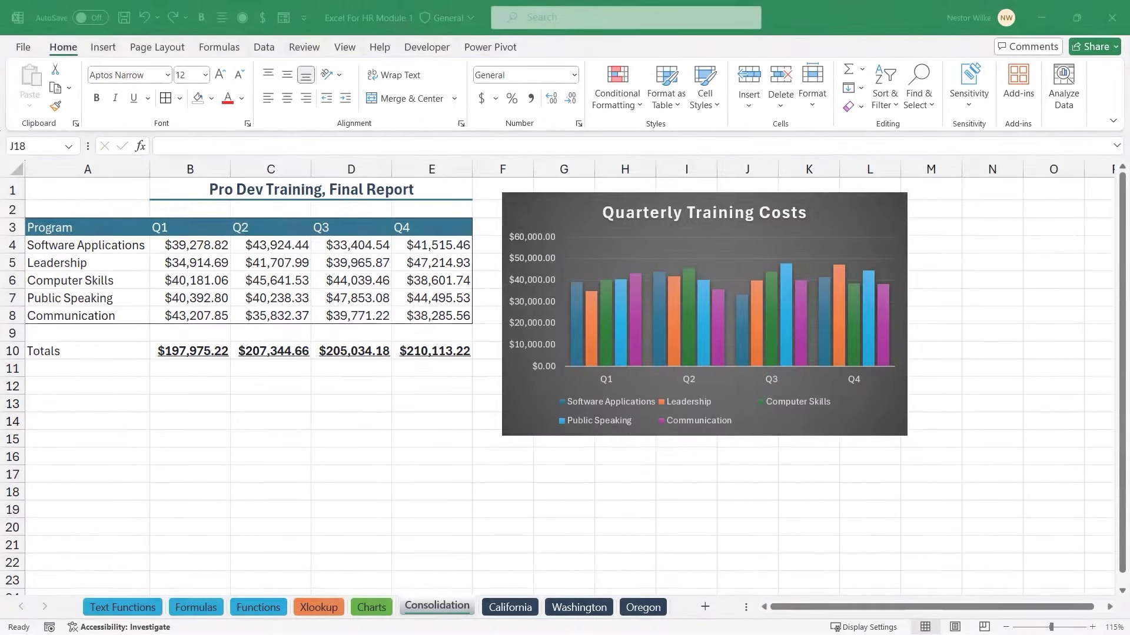
Drag the chart's bottom-right handle to enlarge it across to column O.
left_click_drag(743, 193, 754, 192)
left_click_drag(920, 436, 1069, 537)
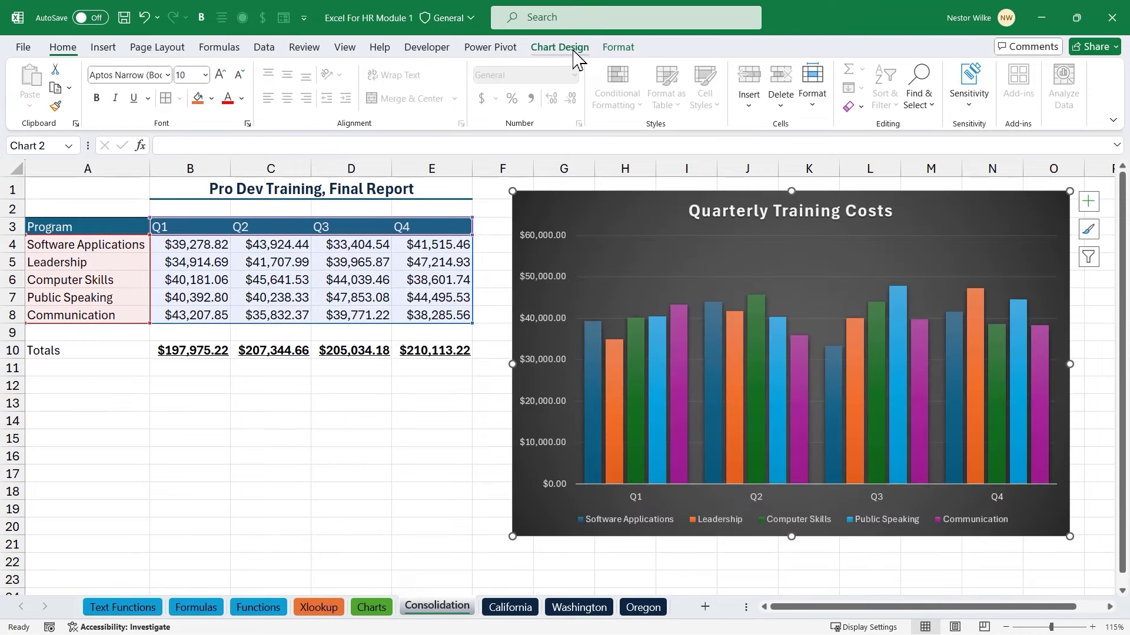
left_click(574, 52)
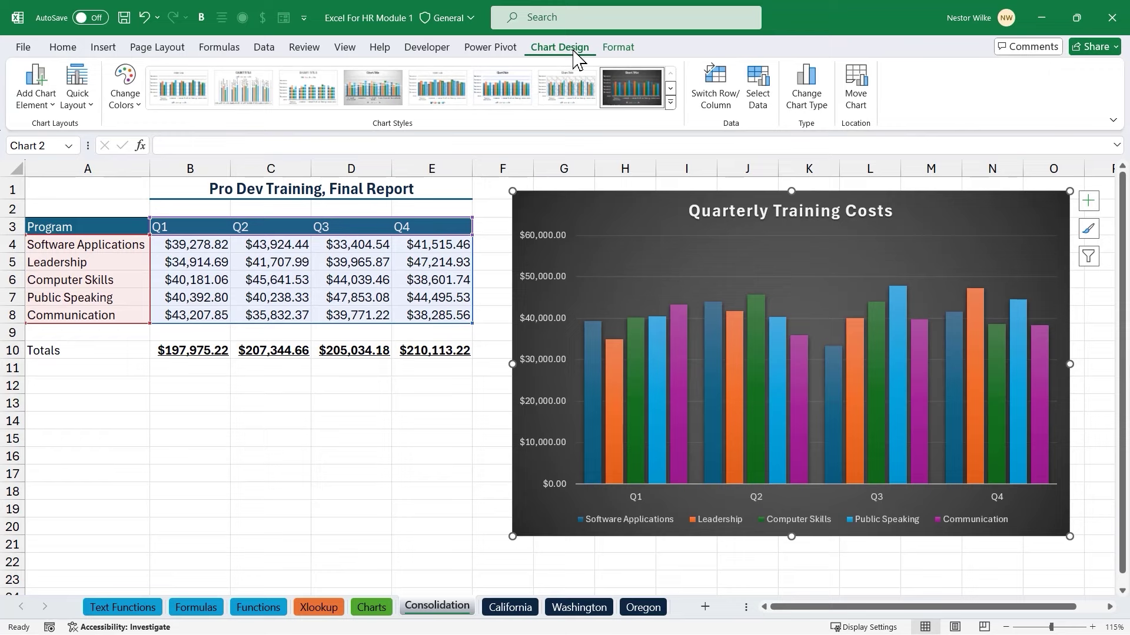
left_click(808, 92)
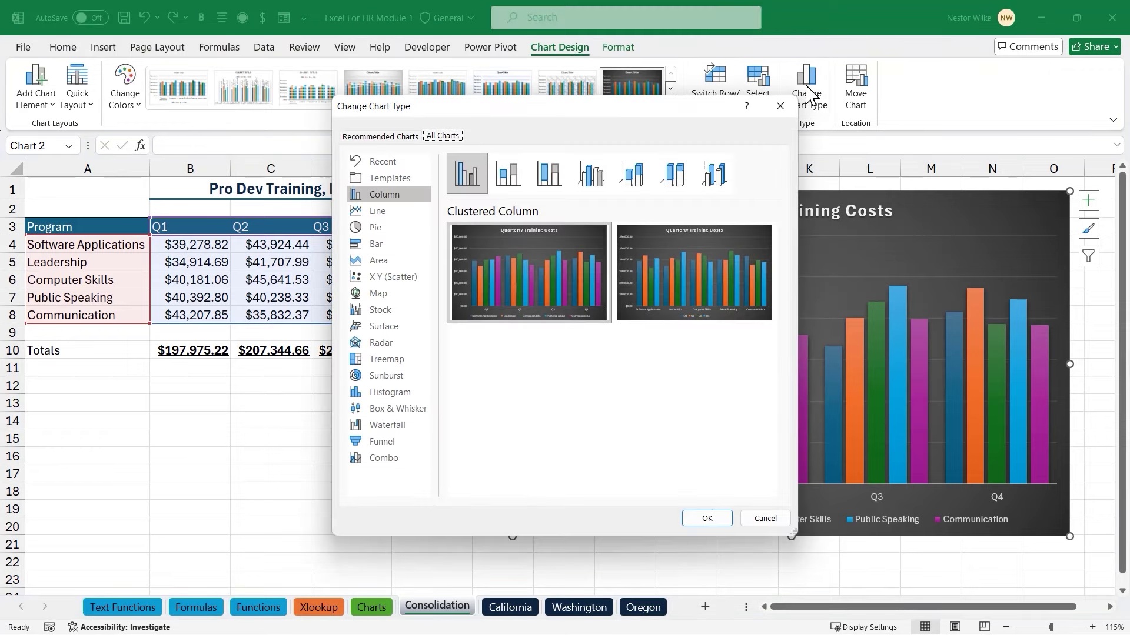
left_click(591, 174)
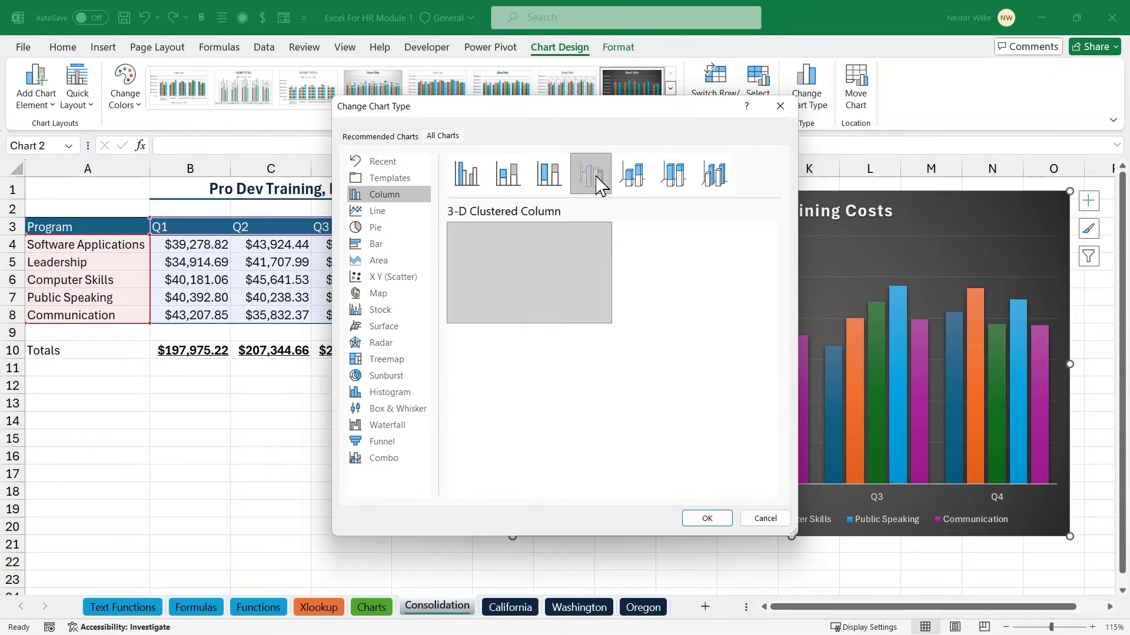
mouse_move(559, 293)
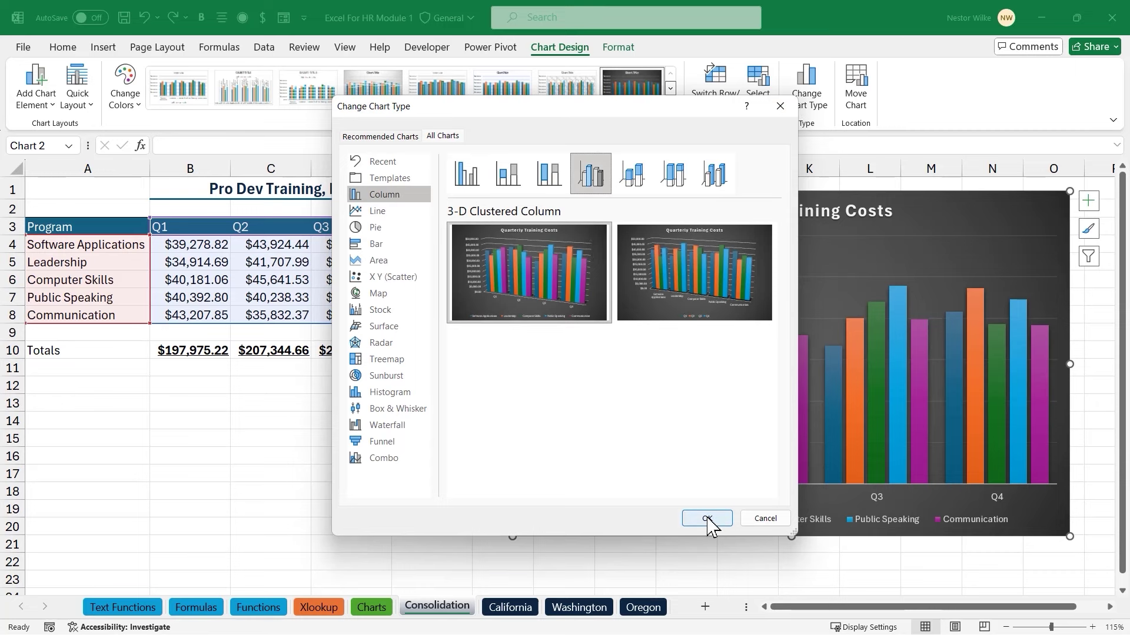
left_click(708, 520)
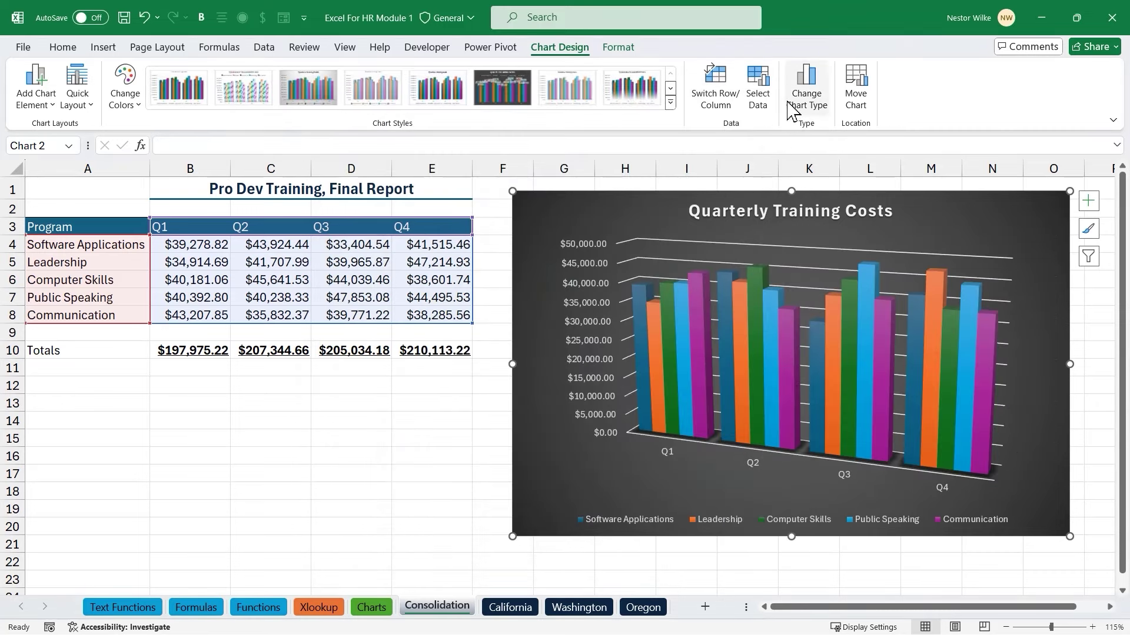
left_click(814, 100)
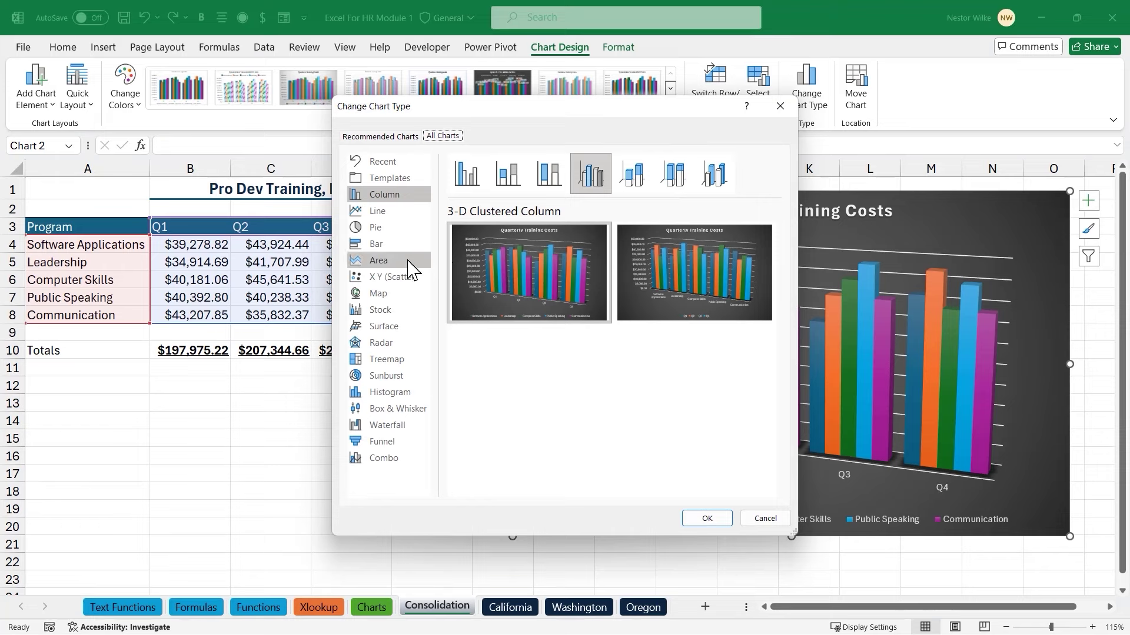
left_click(387, 360)
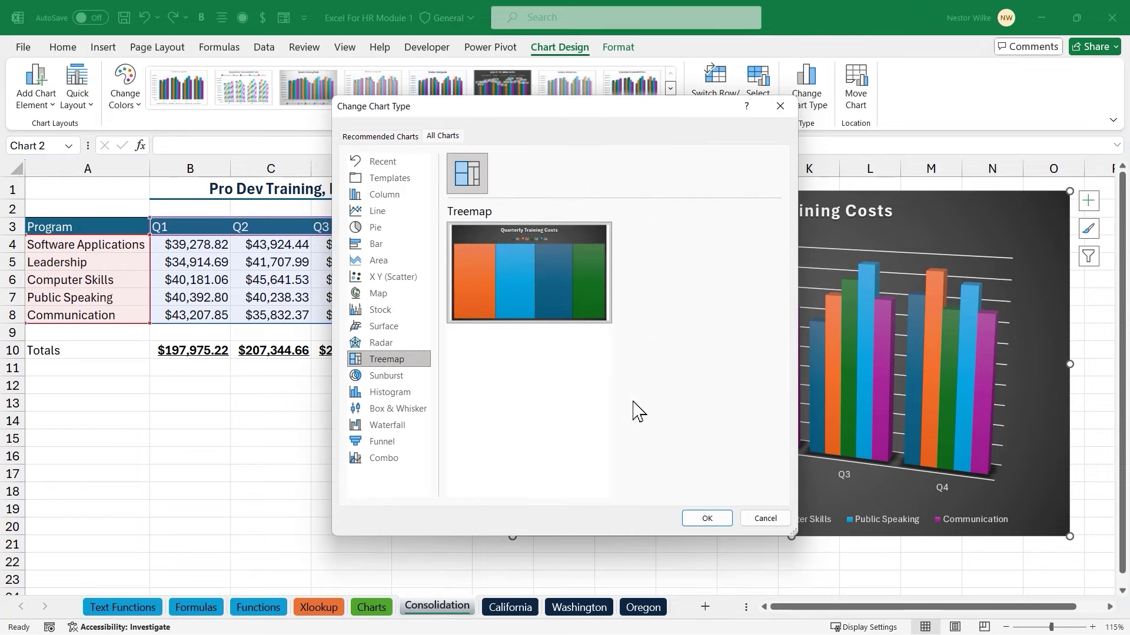
left_click(708, 518)
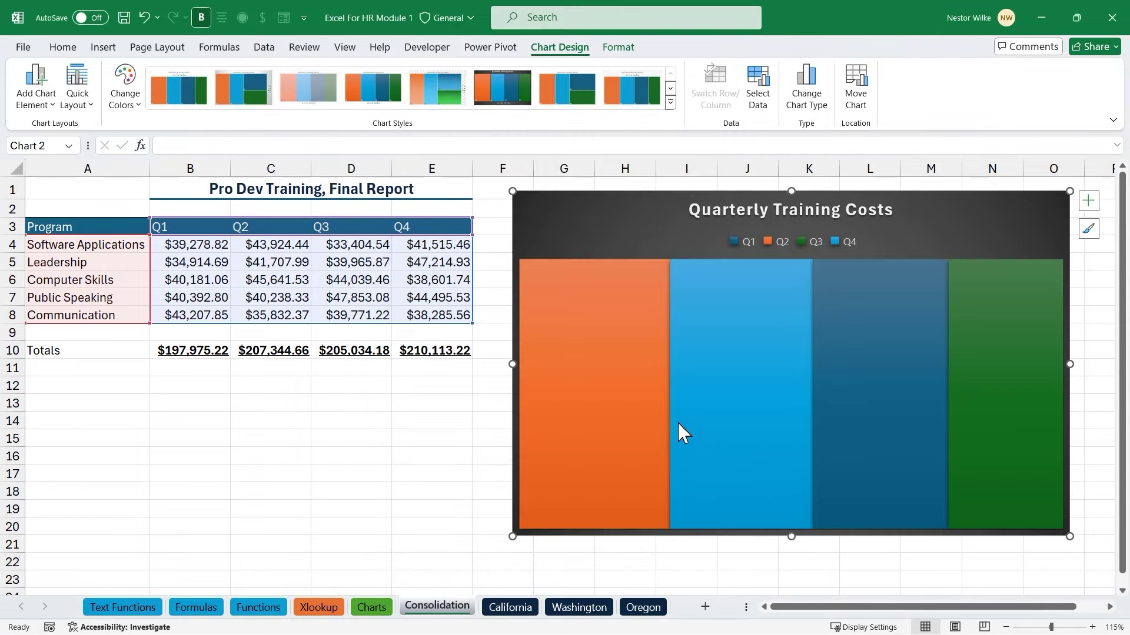
mouse_move(643, 316)
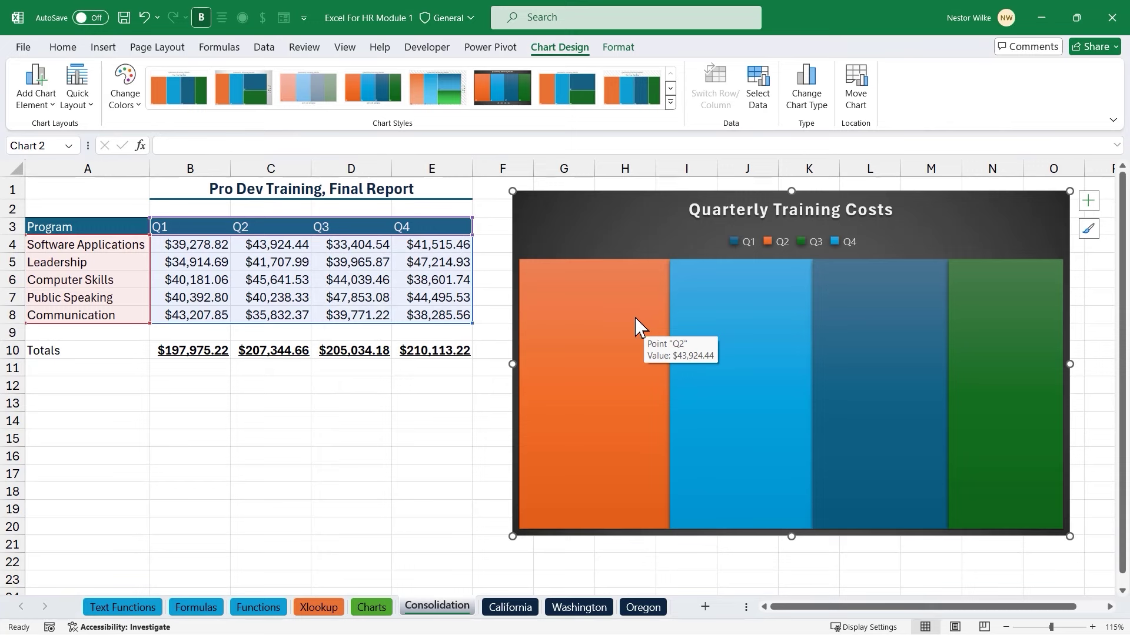
mouse_move(736, 321)
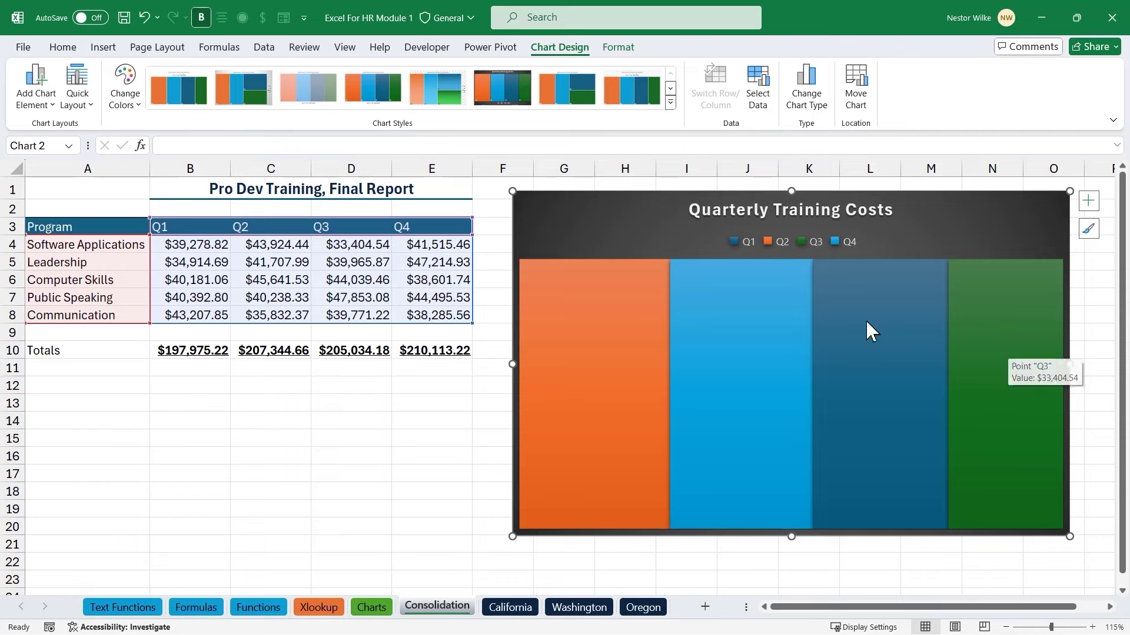
key("Delete")
key("ctrl+z")
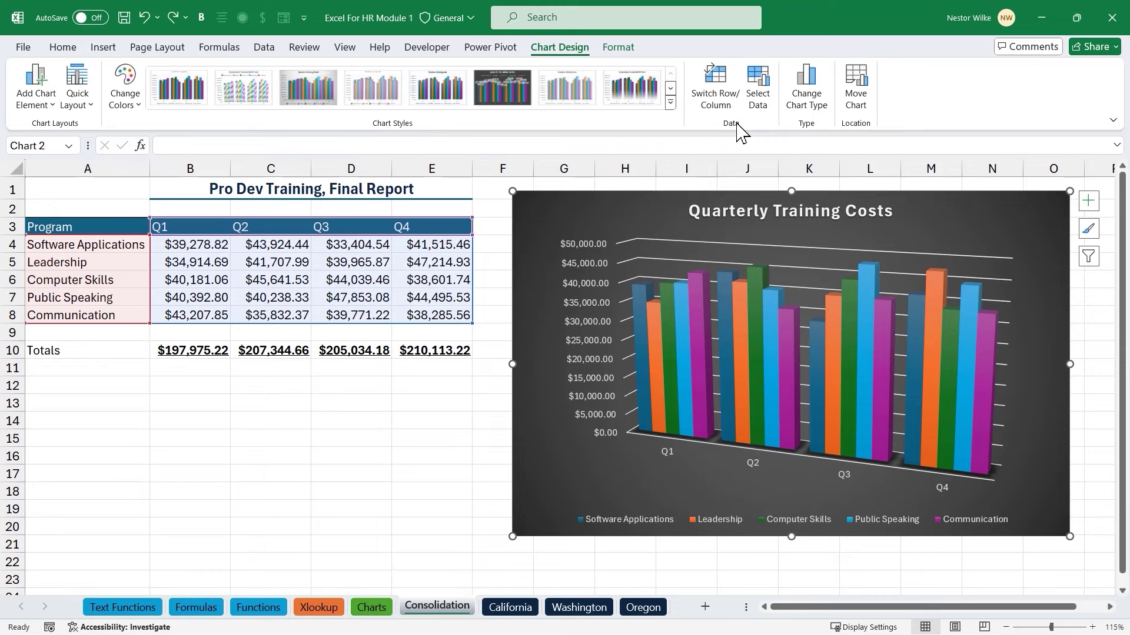
left_click(807, 94)
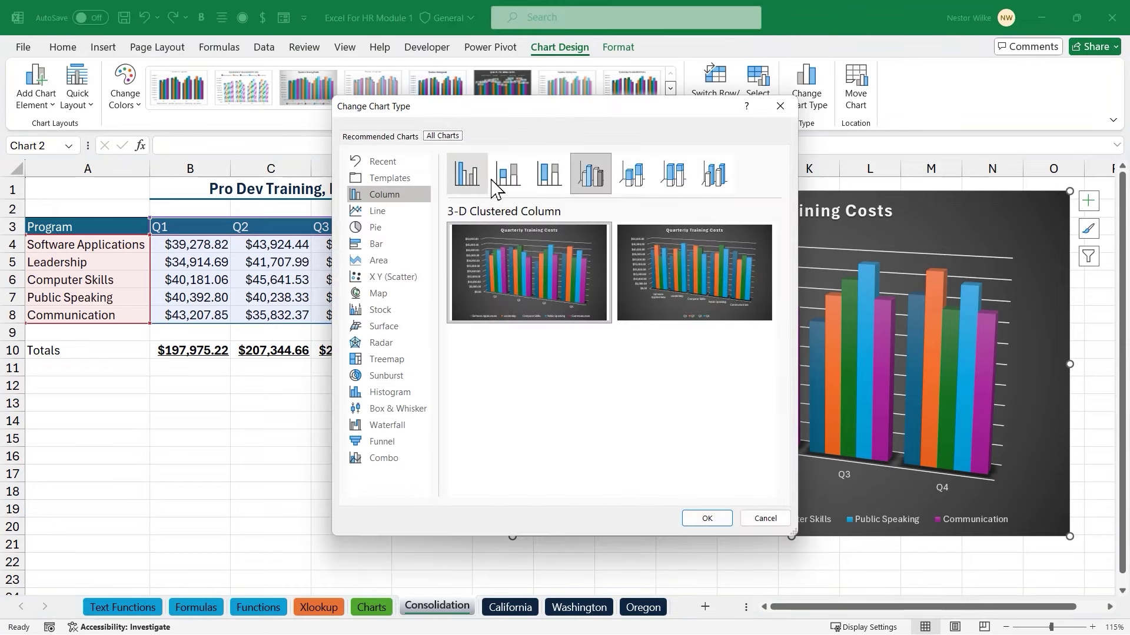
left_click(467, 176)
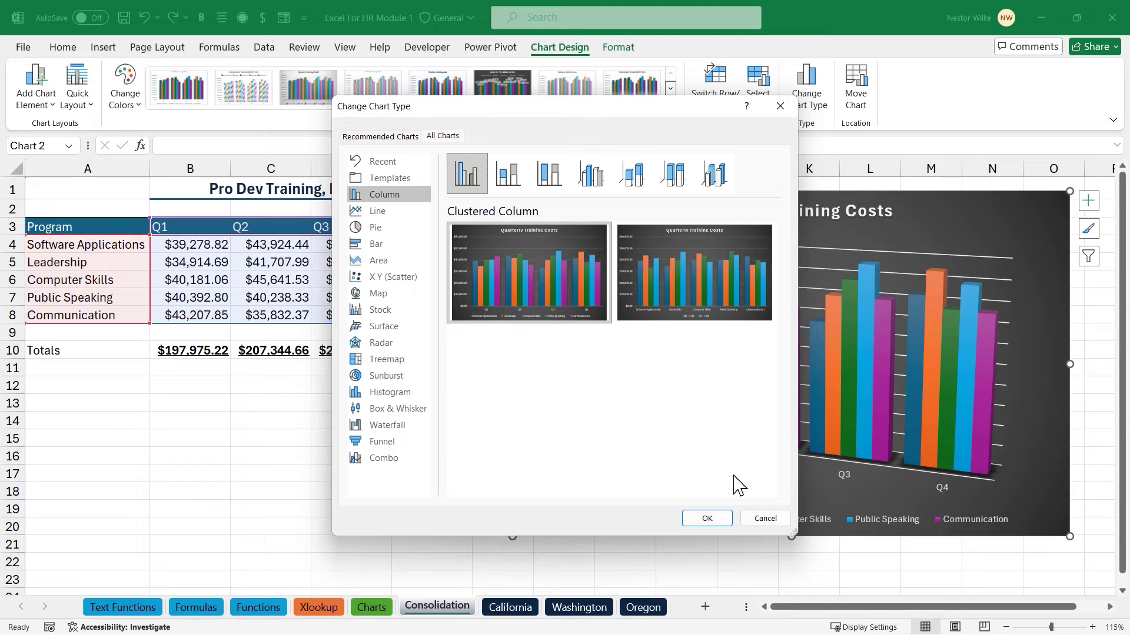
left_click(710, 518)
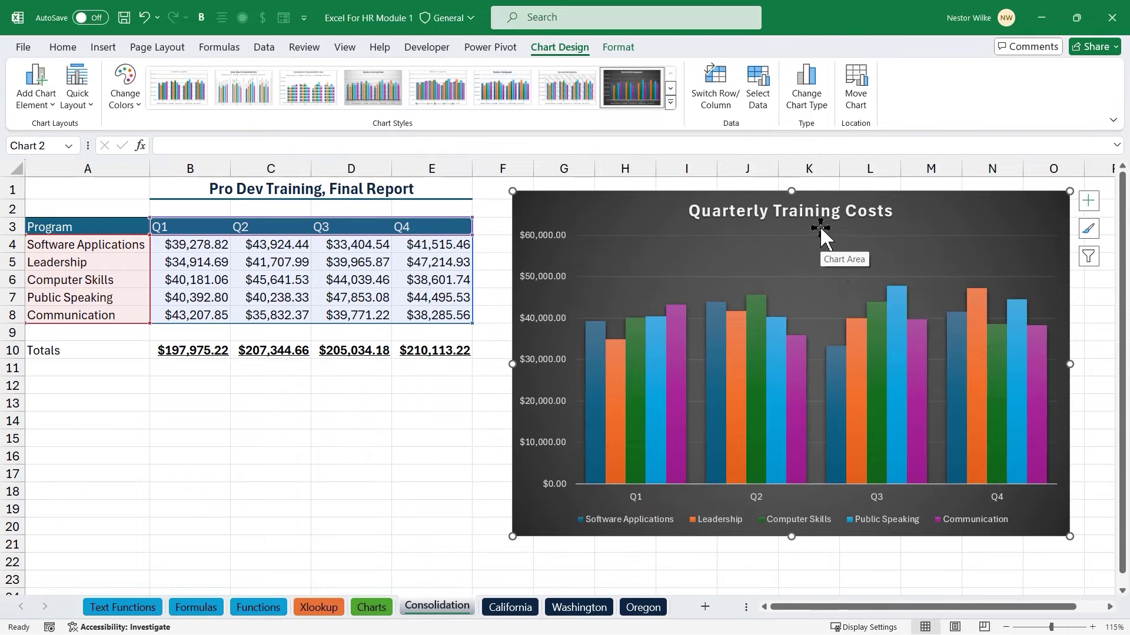
Switch rows and columns back so programs run along the axis with a Q1–Q4 legend, then select A9.
left_click(713, 89)
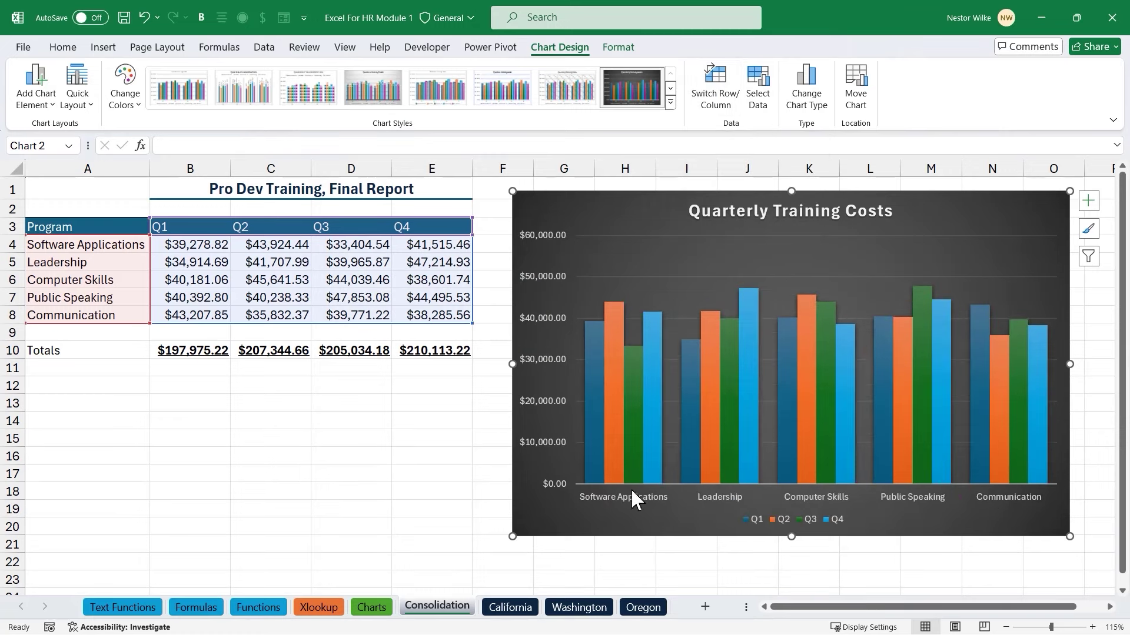
left_click(100, 331)
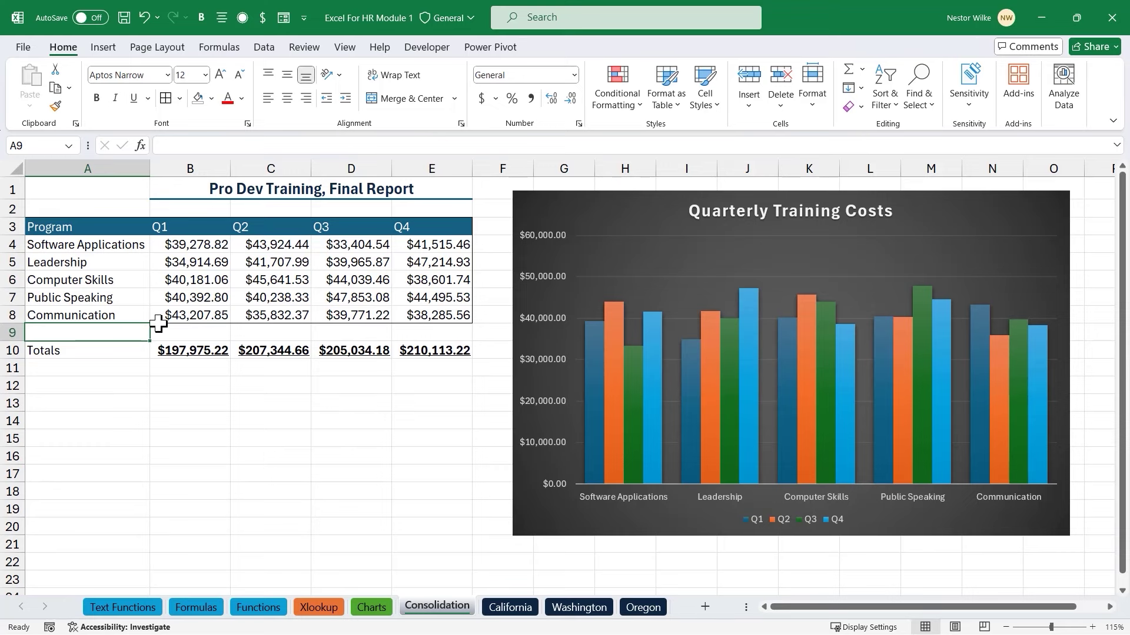
Enter an Other row in A9:E9 with 25000, 30000, 35000 and 40000 for Q1–Q4.
type("Other")
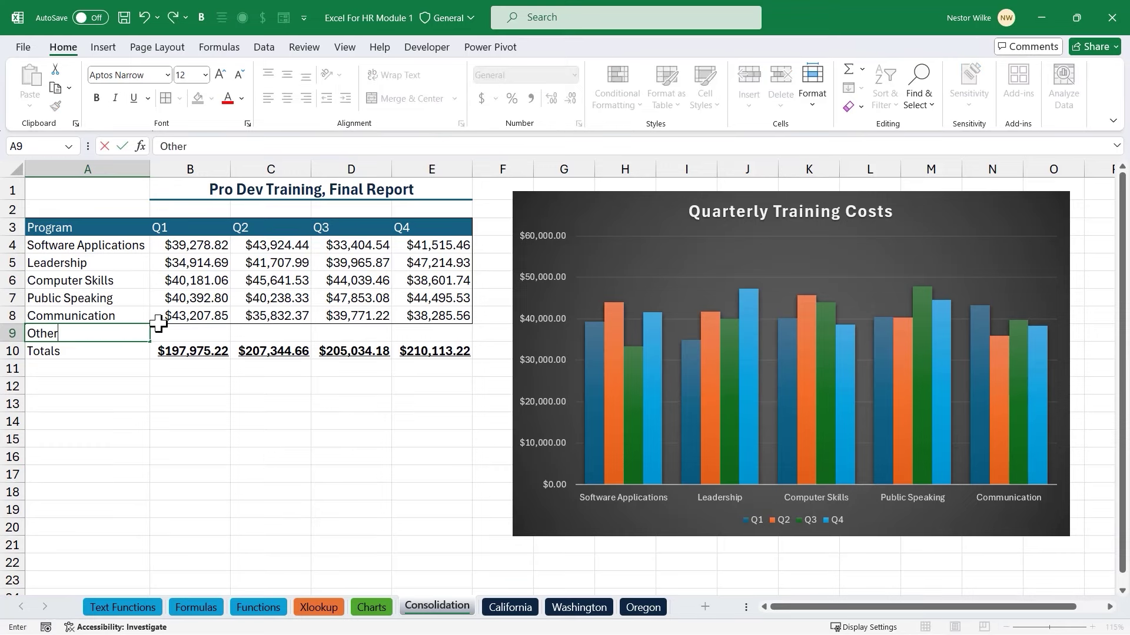
key("Tab")
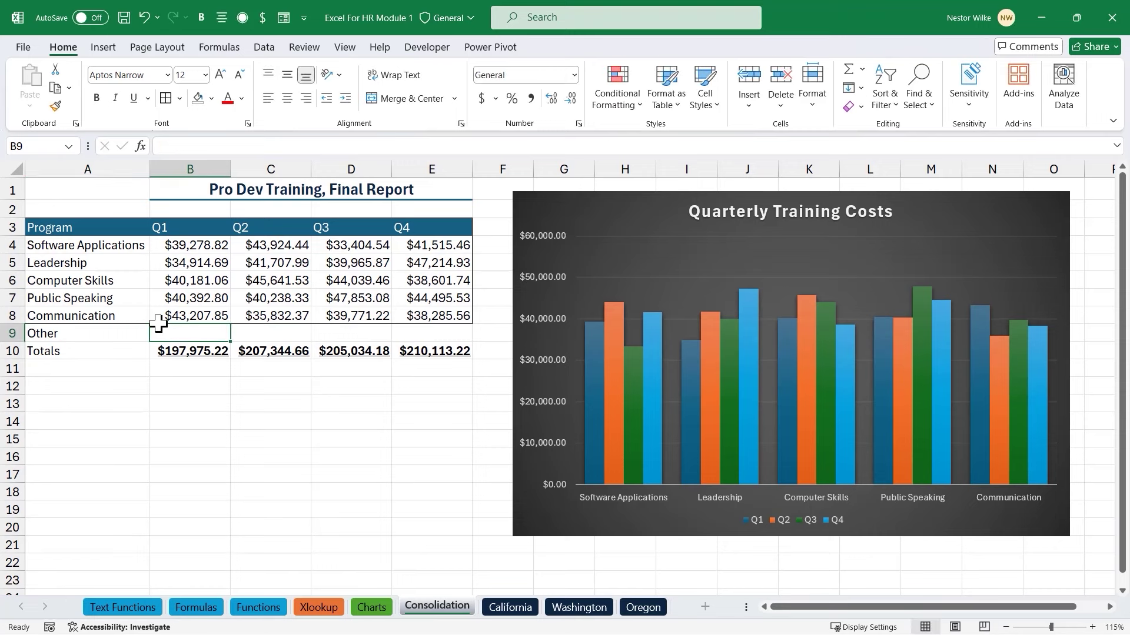
type("25000")
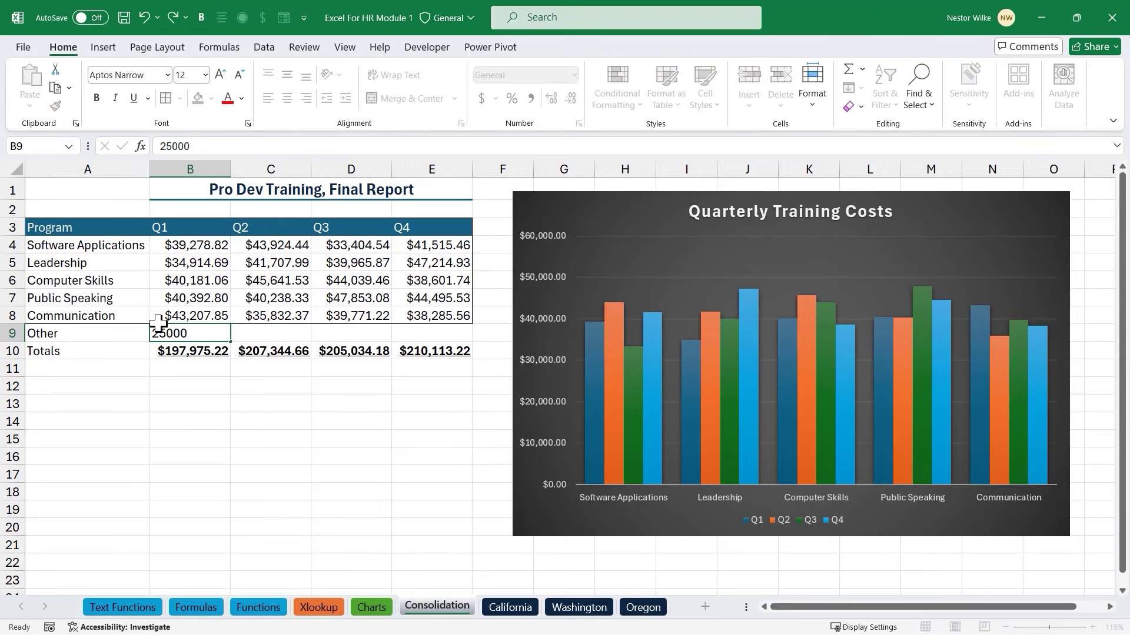
key("Tab")
type("3")
key("Tab")
type("35,000")
key("Tab")
type("400")
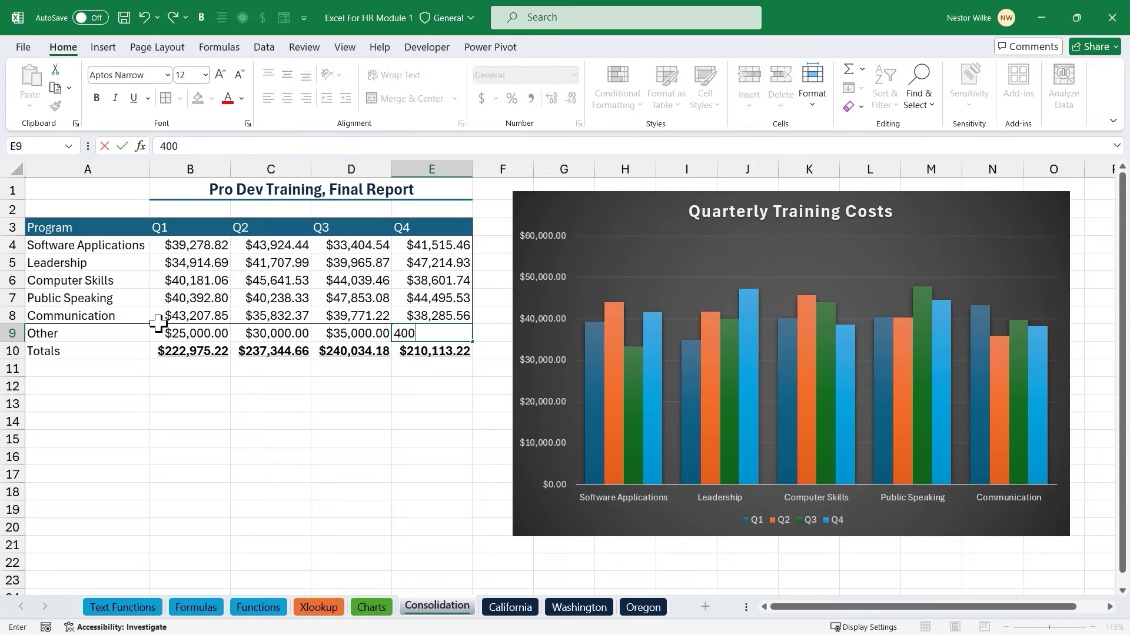
key("Return")
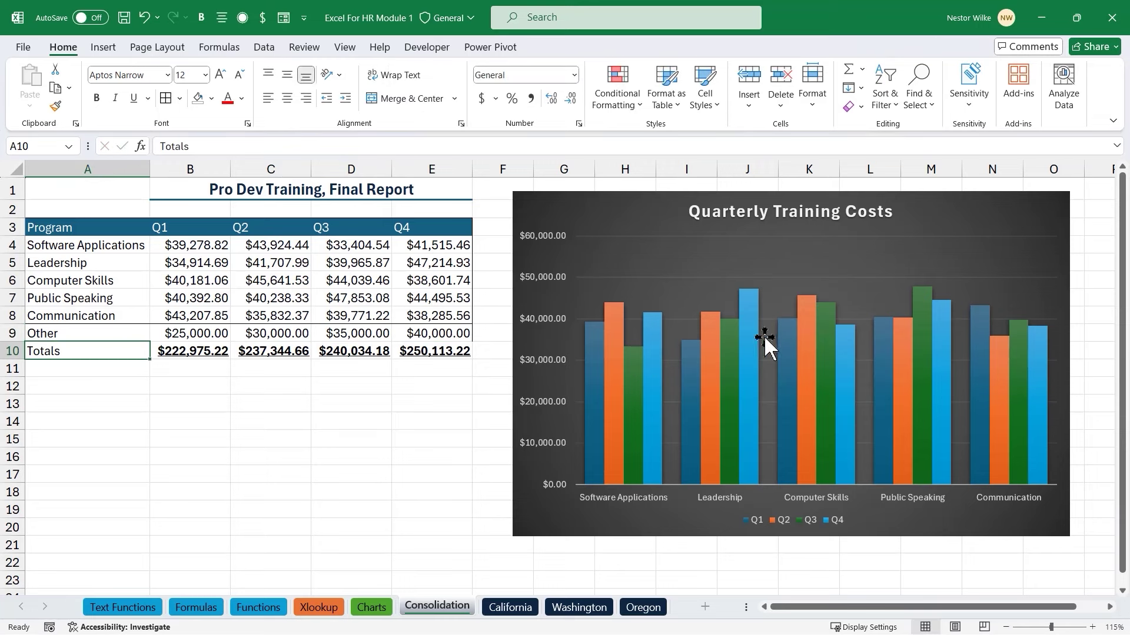
left_click(664, 192)
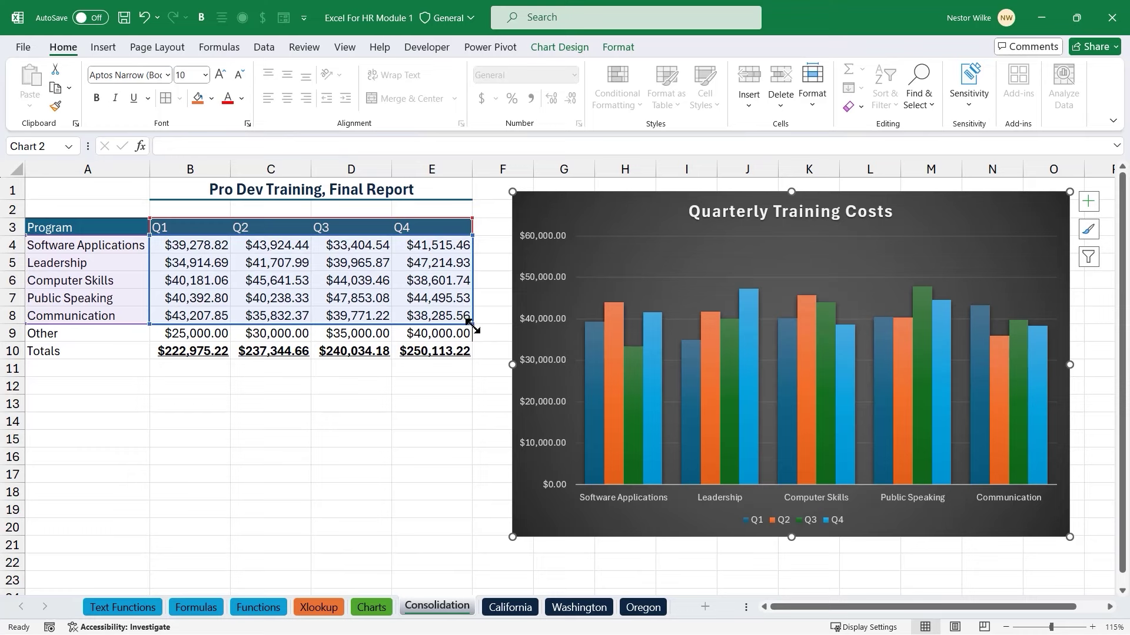
Drag the chart's source-range handles to B3:C9, plotting Q1 and Q2 for all six programs.
mouse_move(471, 332)
left_mouse_down()
mouse_move(286, 300)
mouse_move(250, 302)
mouse_move(238, 324)
mouse_move(454, 344)
left_mouse_up()
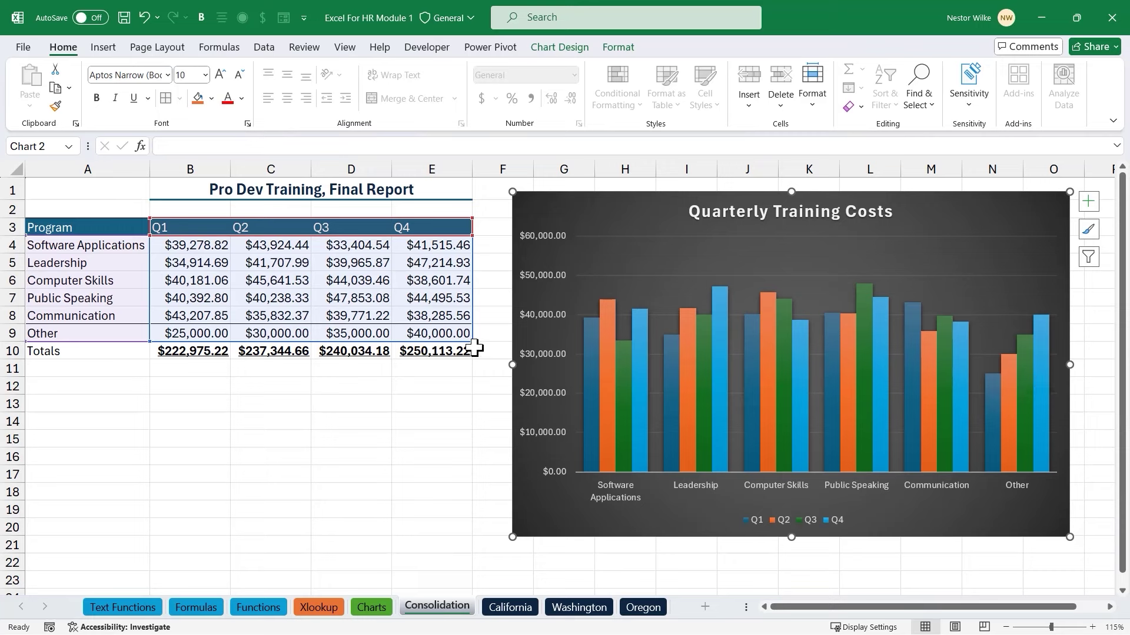
left_click_drag(428, 340, 340, 341)
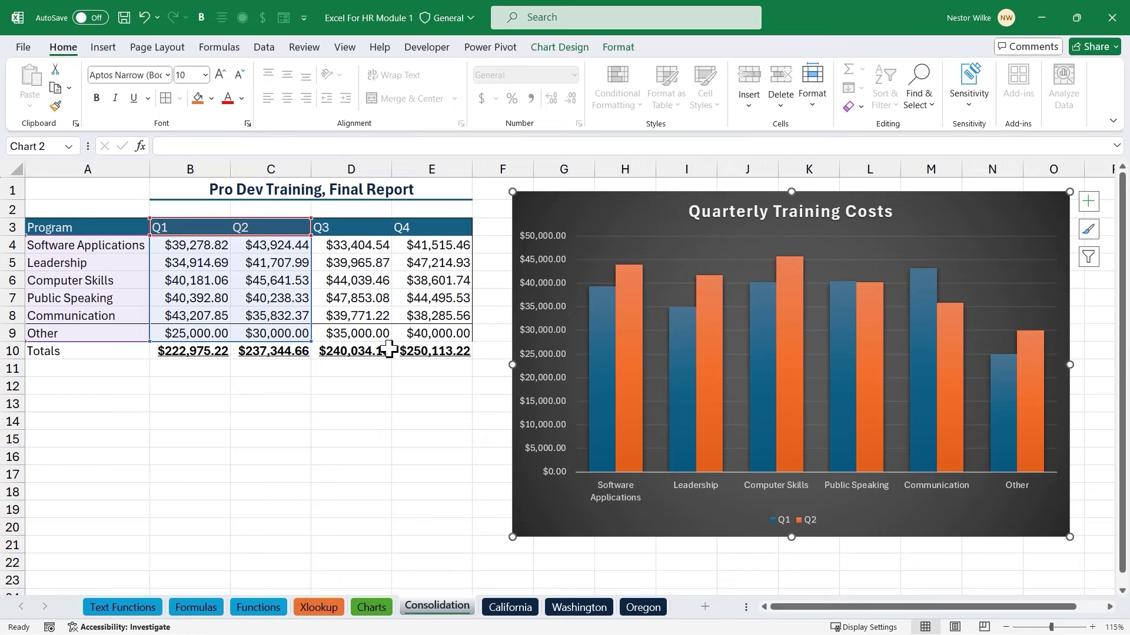
left_click_drag(306, 337, 306, 316)
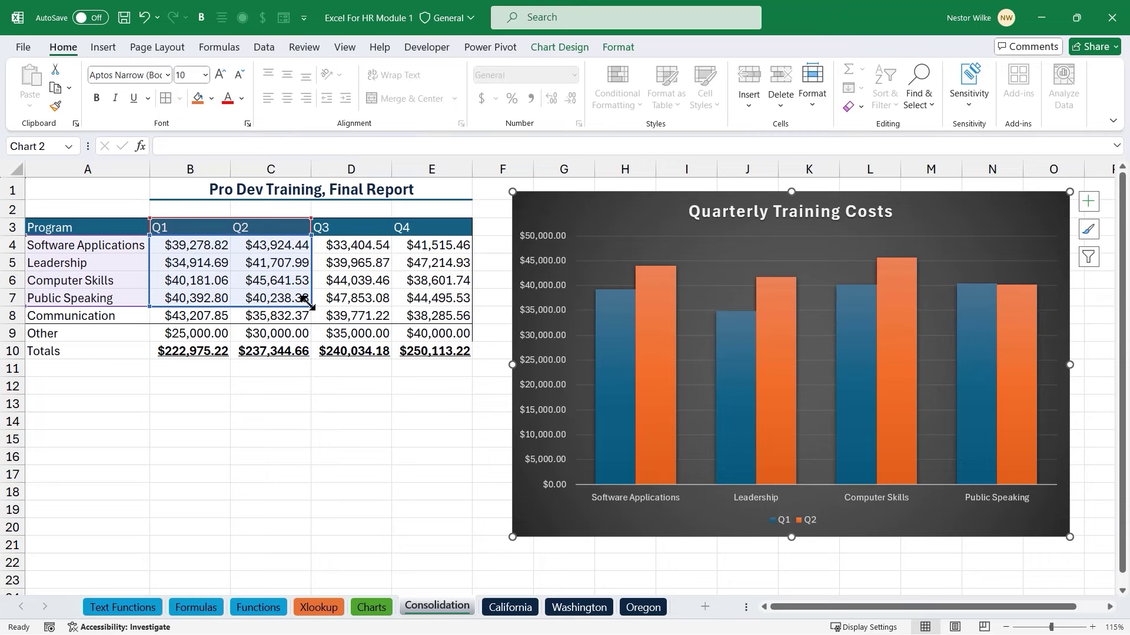
left_click_drag(346, 303, 330, 337)
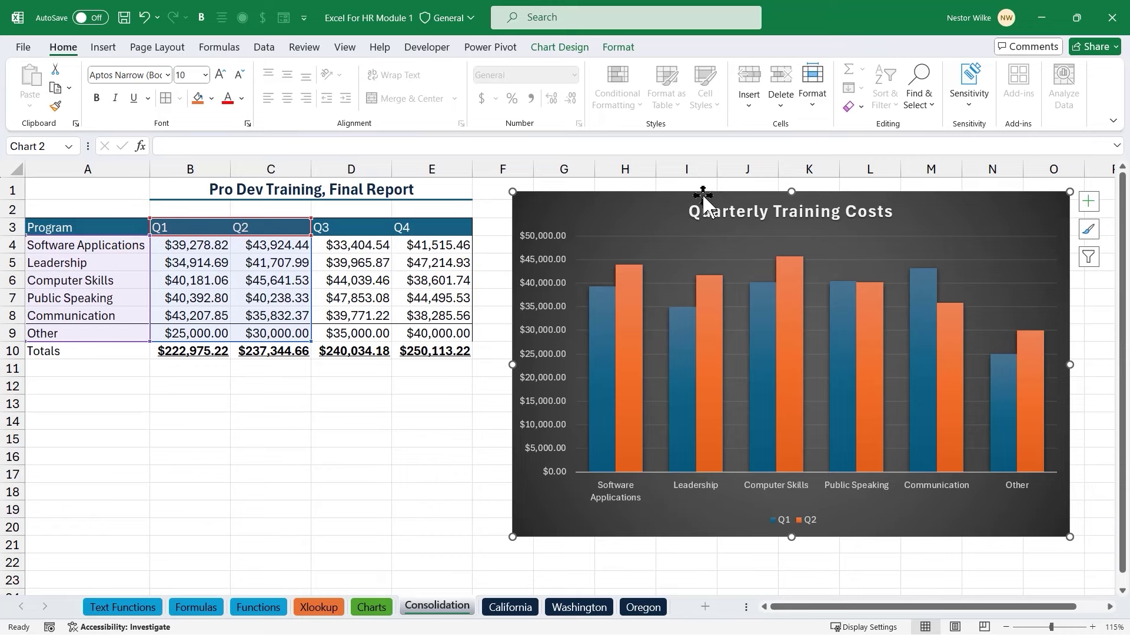
Use Move Chart to place the chart as an object on the Charts sheet.
left_click(559, 47)
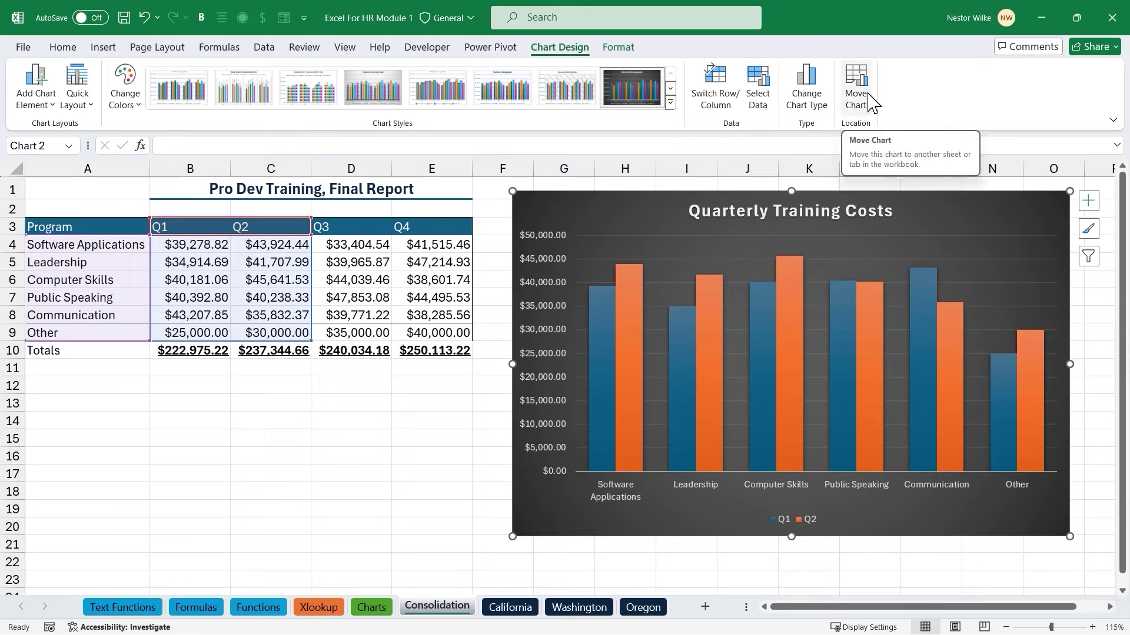
left_click(870, 103)
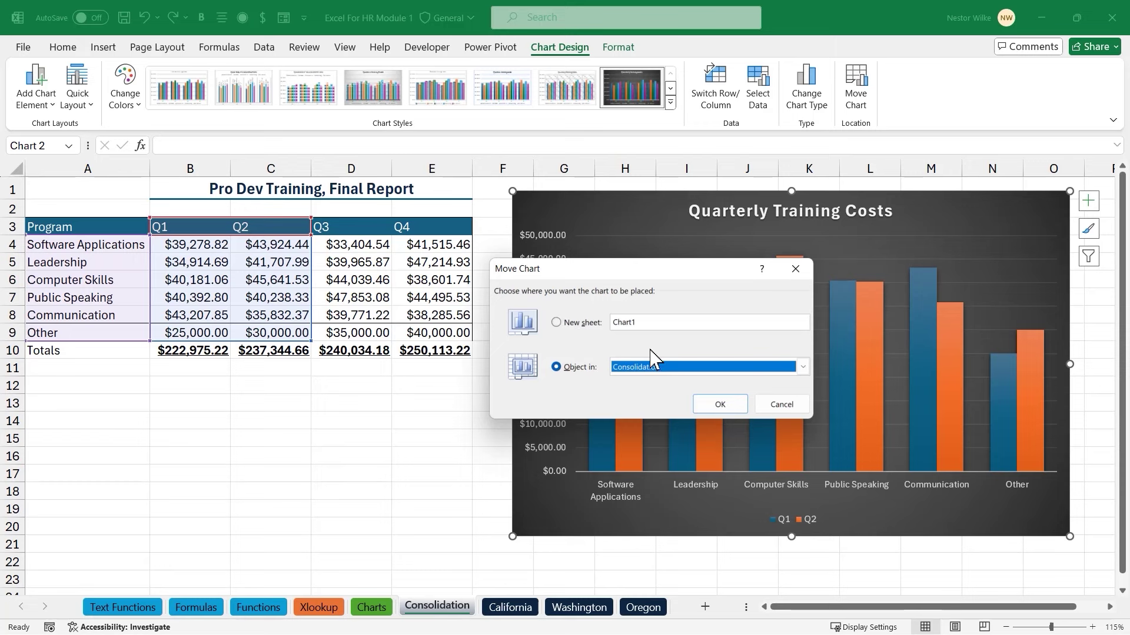
left_click(802, 367)
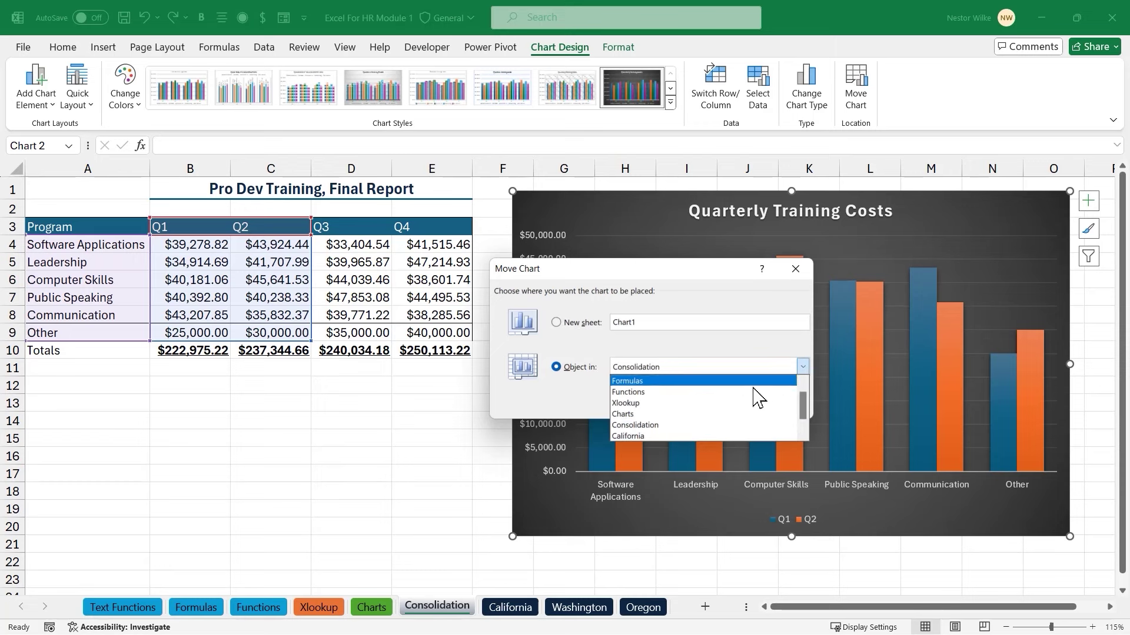
left_click(671, 416)
key("Up")
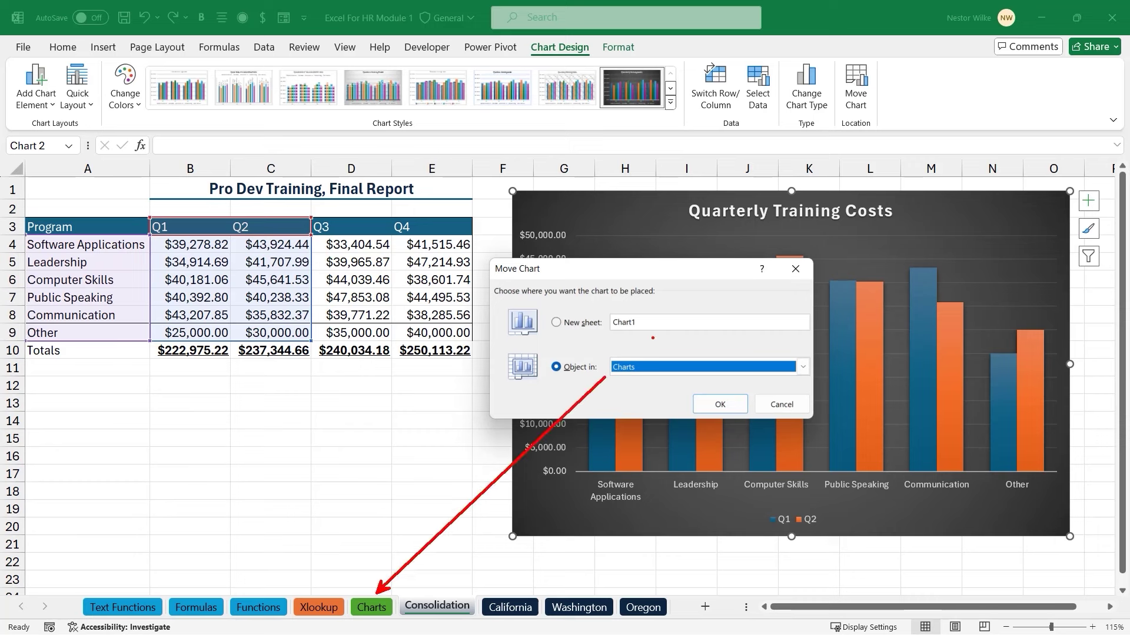
left_click(724, 405)
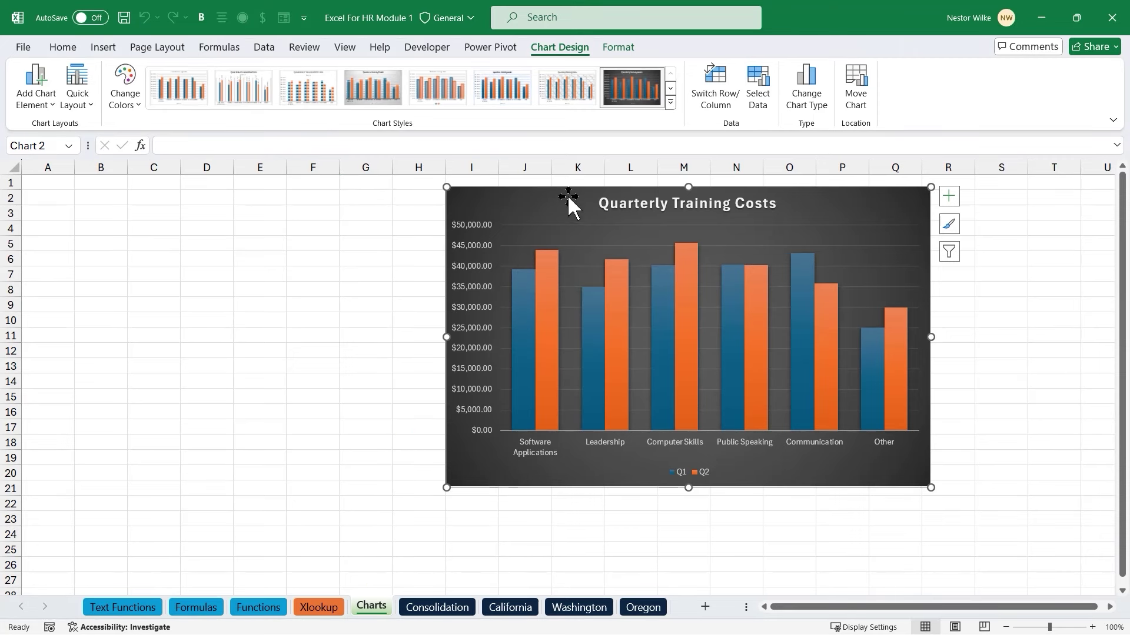
Position the chart near B1 on the Charts sheet, enlarge it, then return to Consolidation.
left_click_drag(572, 191, 201, 196)
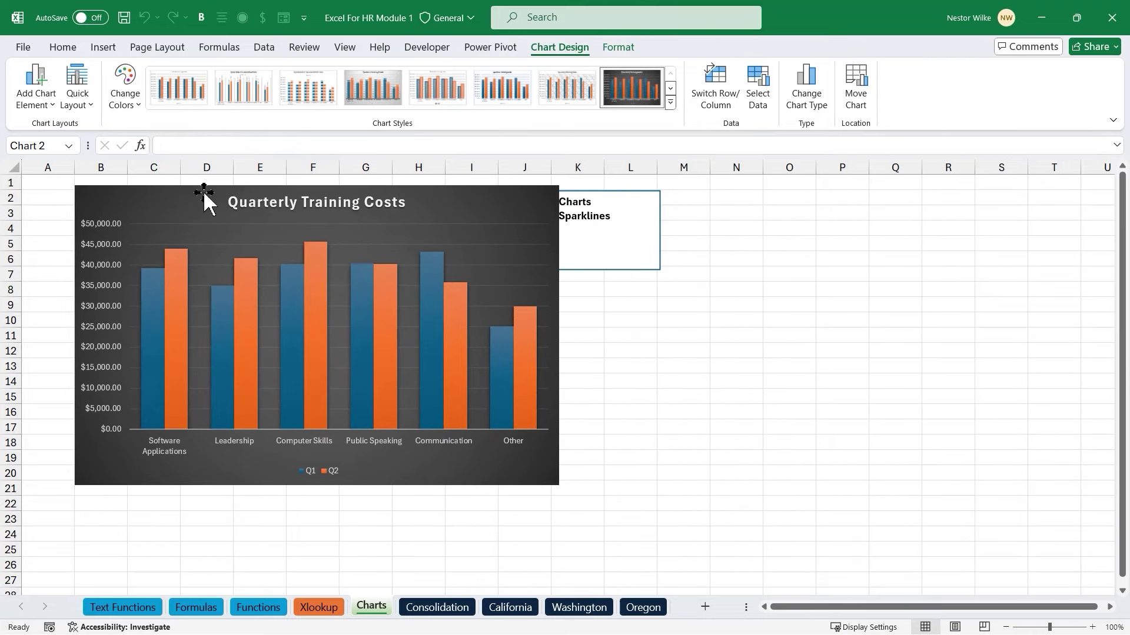
left_click_drag(559, 486, 764, 570)
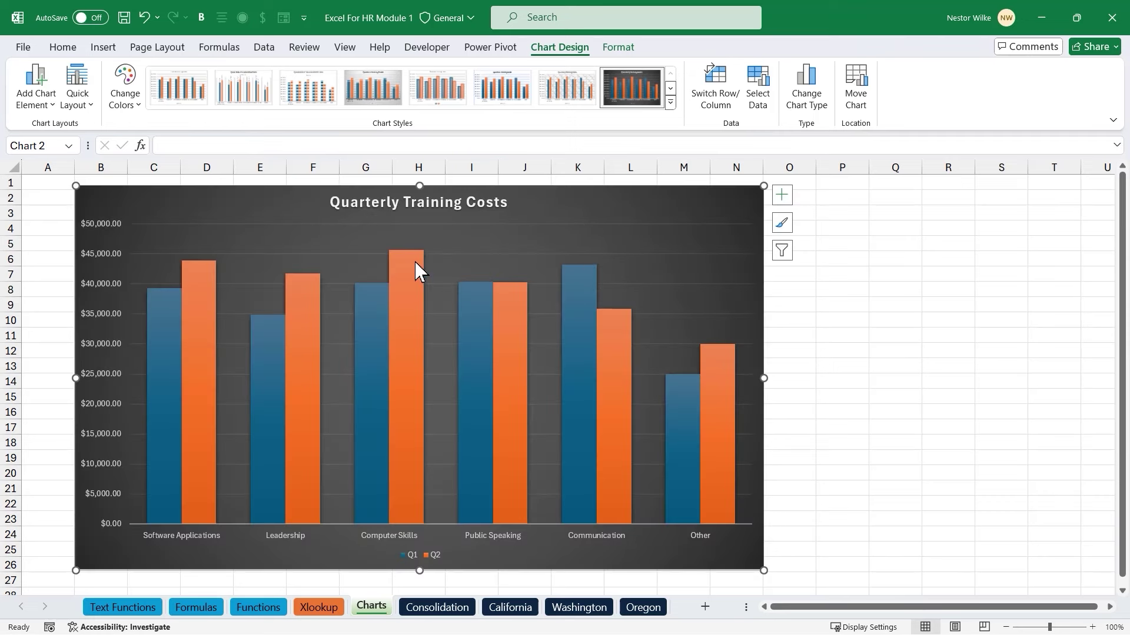
mouse_move(413, 264)
left_click(439, 608)
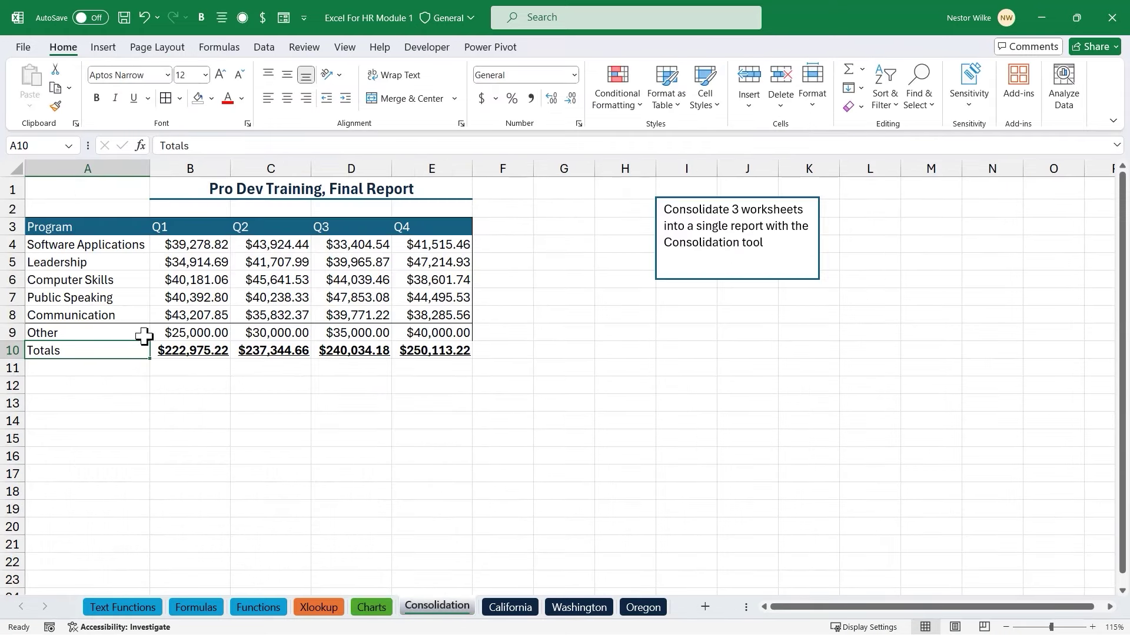
Change Other's Q4 value in E9 to 80000 and check the chart on the Charts sheet.
left_click(437, 333)
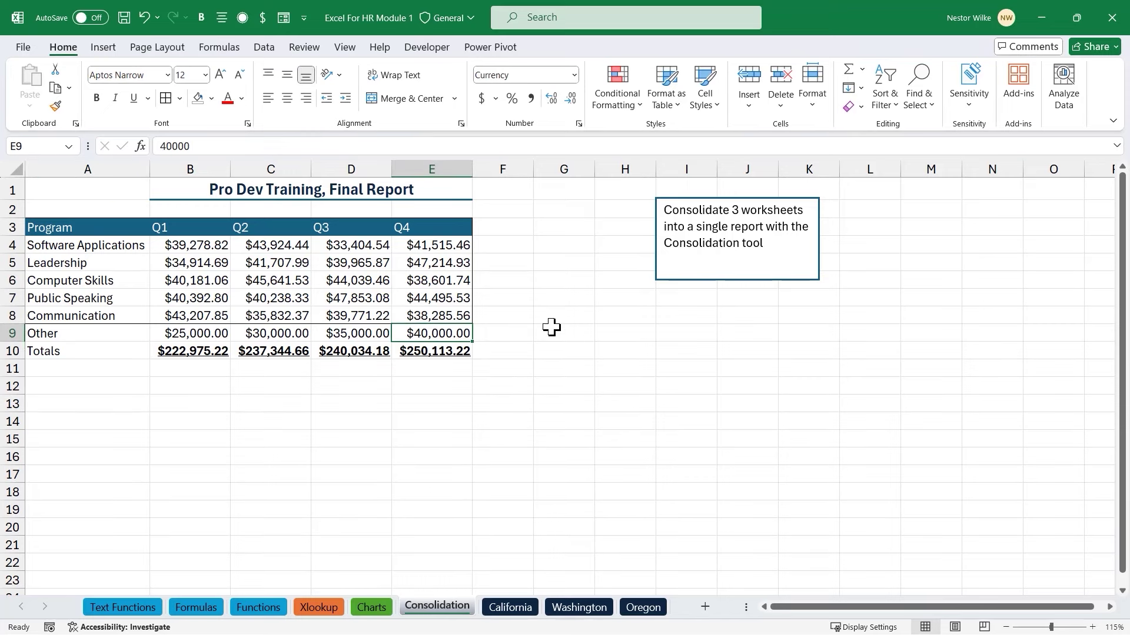
type("80000")
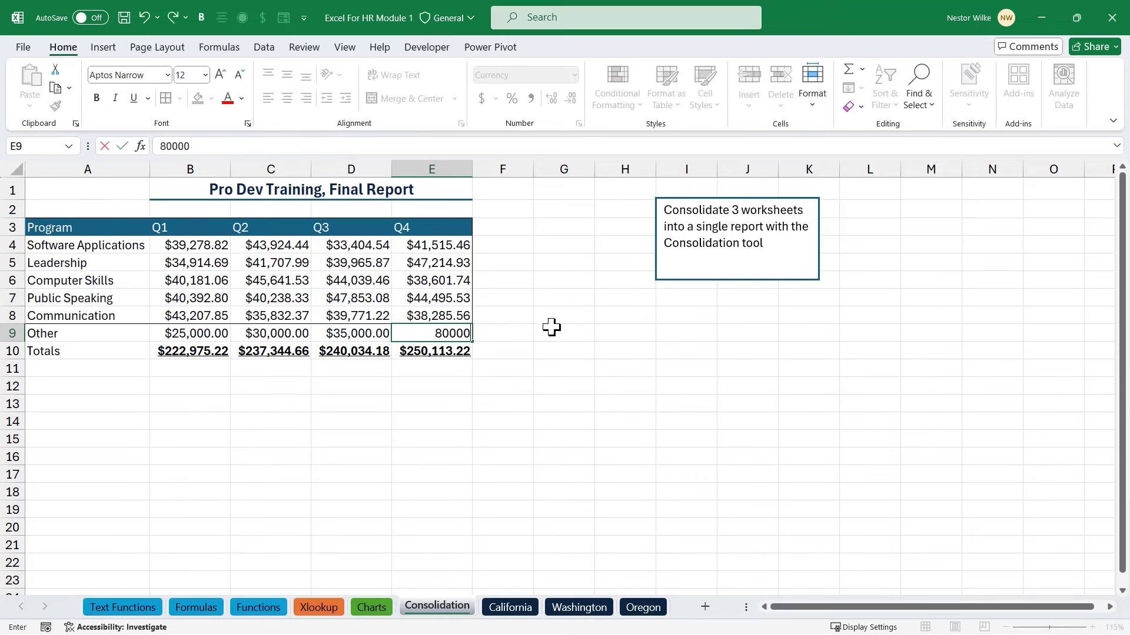
key("Return")
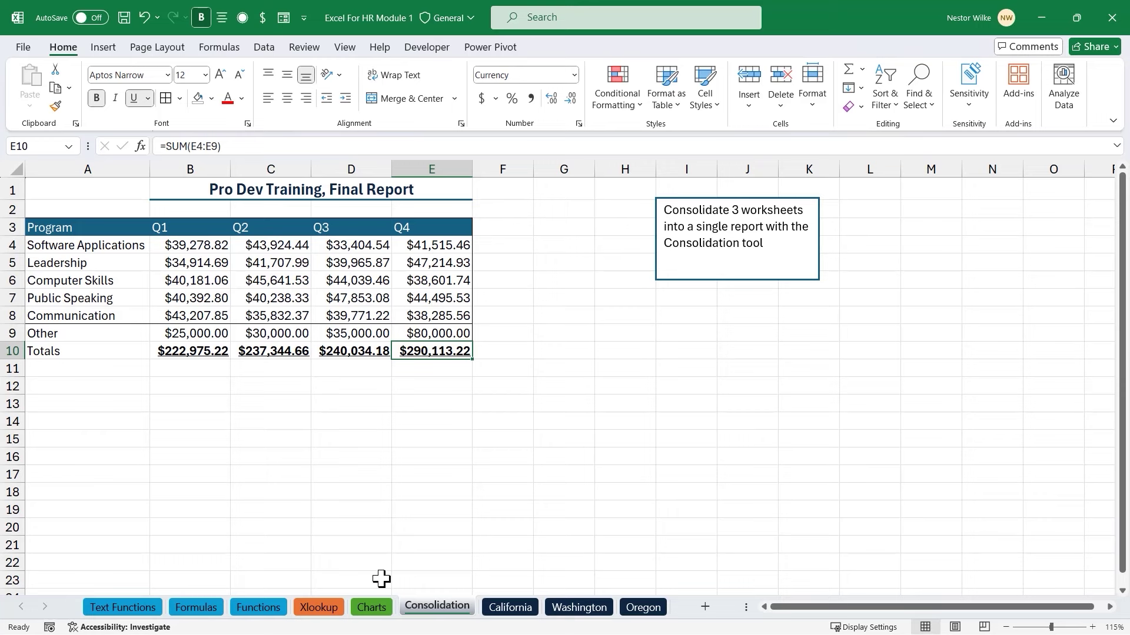
left_click(372, 608)
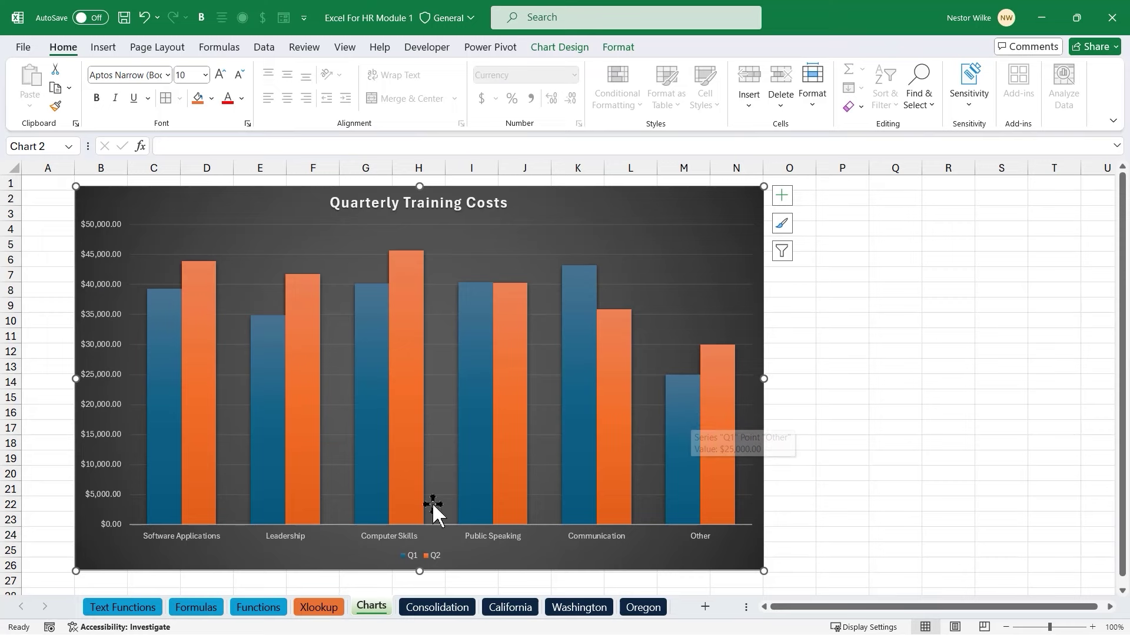
left_click(438, 608)
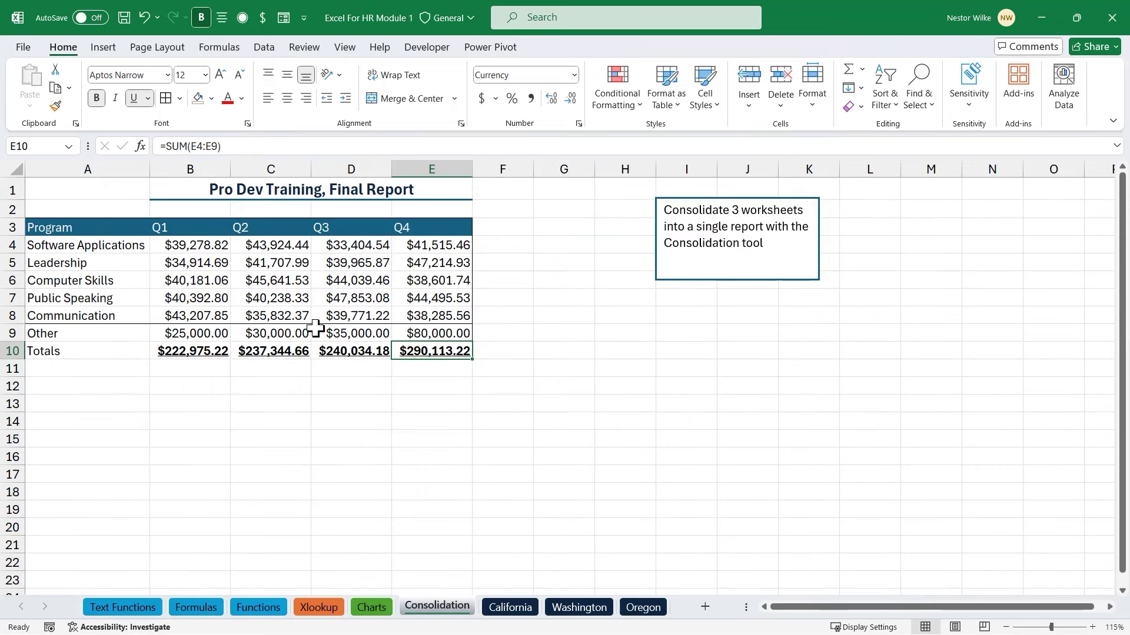
Change Other's Q1 value in B9 to 80000 and check the chart's updated Other bar.
left_click(198, 338)
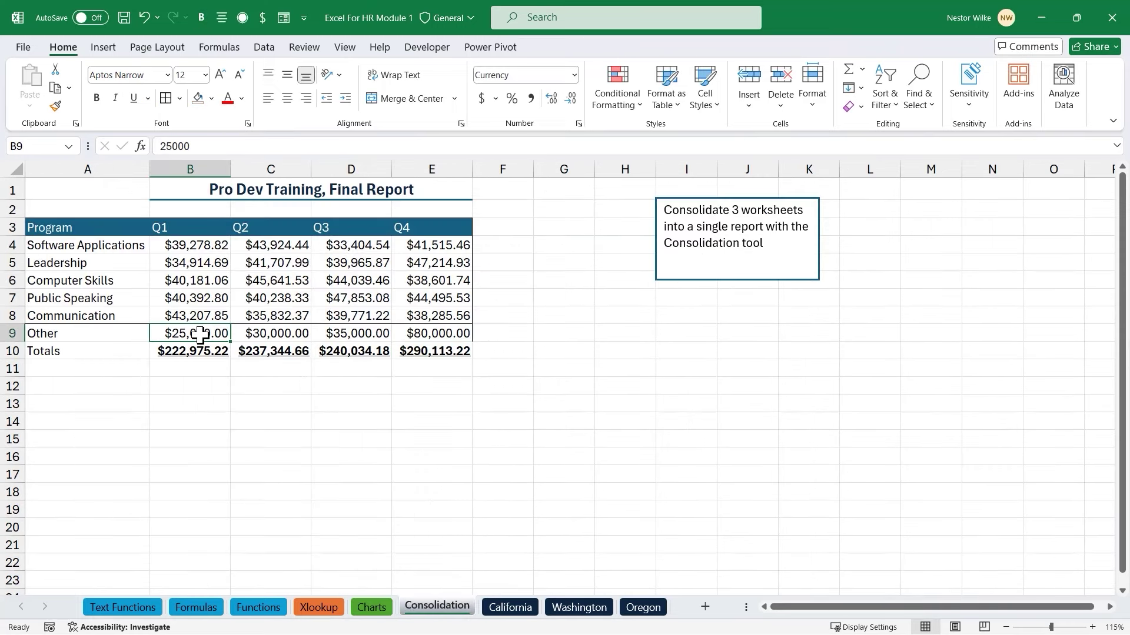
type("80")
key("Return")
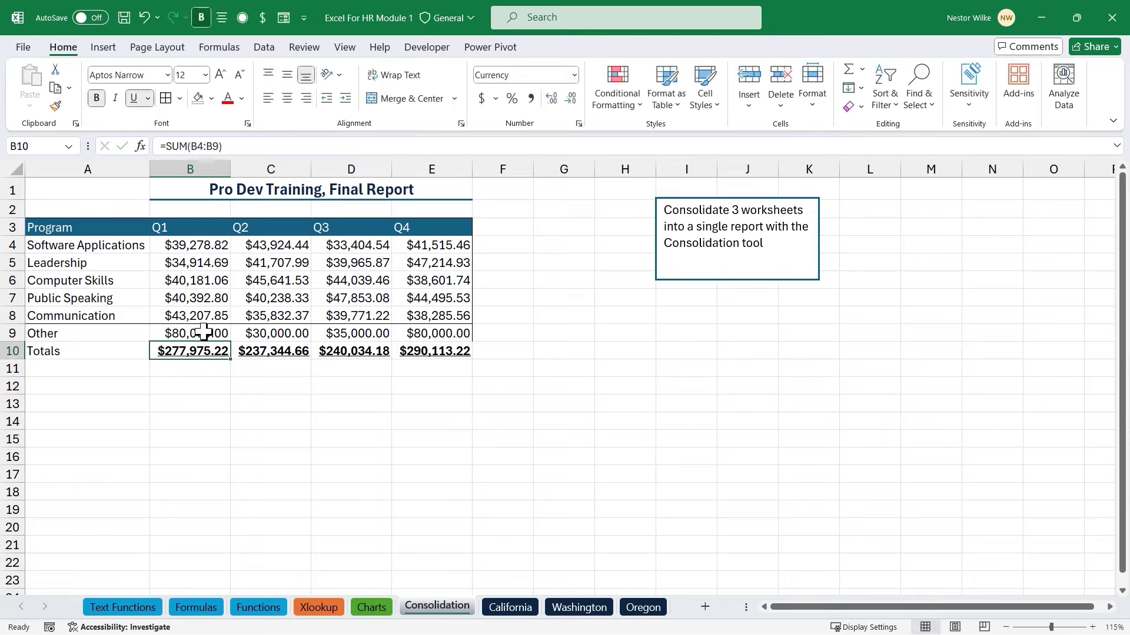
left_click(372, 608)
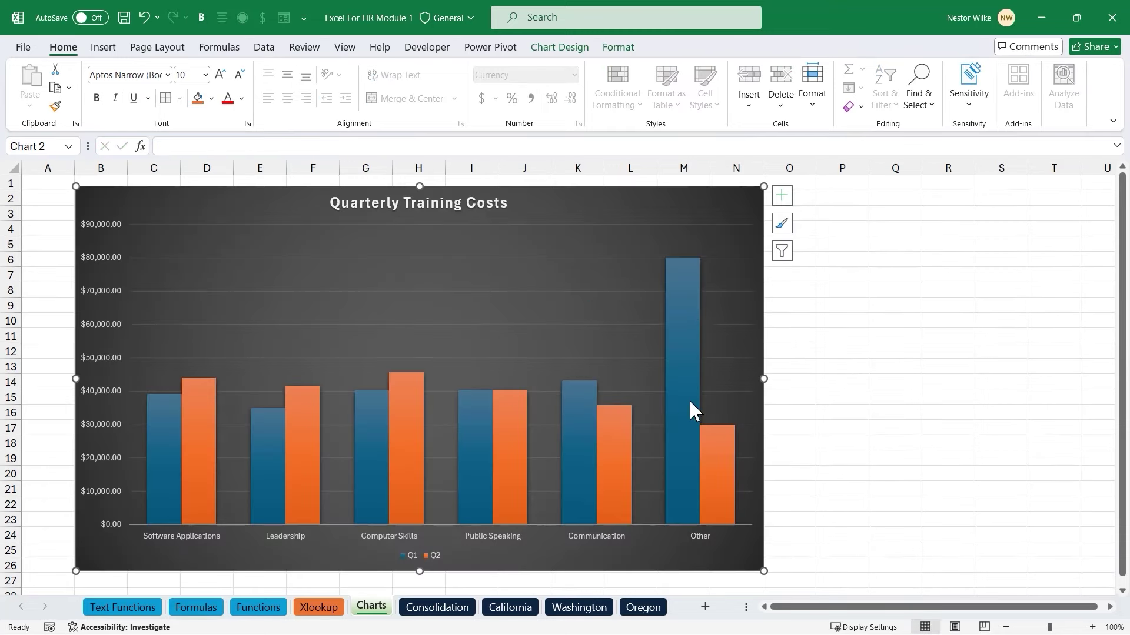
mouse_move(690, 273)
left_click(437, 607)
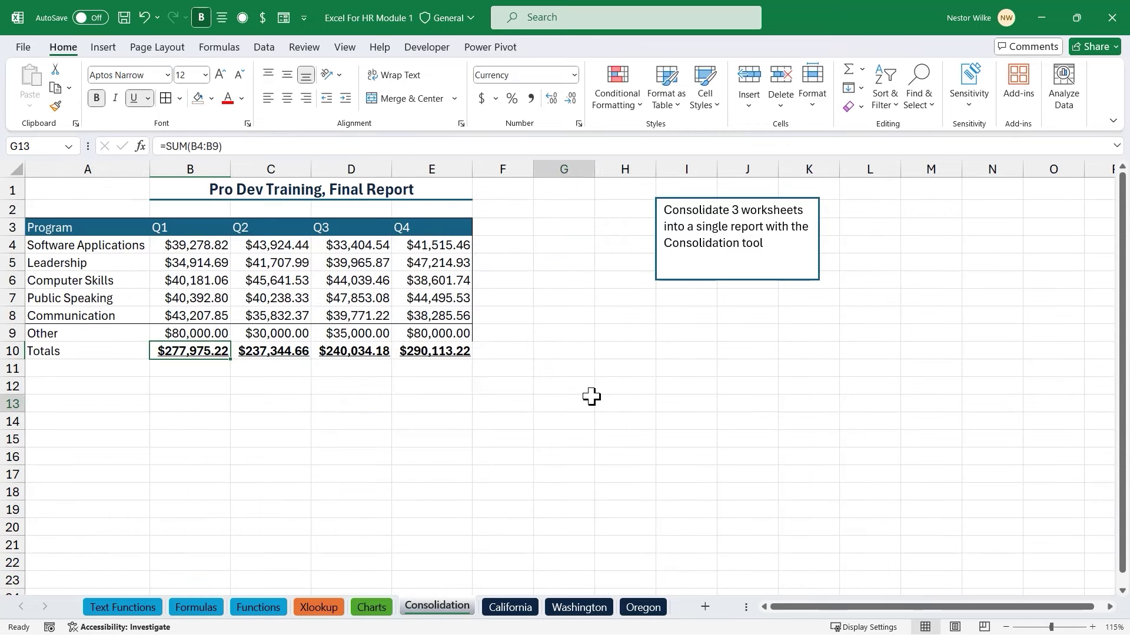
Undo the Other value changes and nudge the chart slightly higher on the Charts sheet.
key("ctrl+z")
key("ctrl+z")
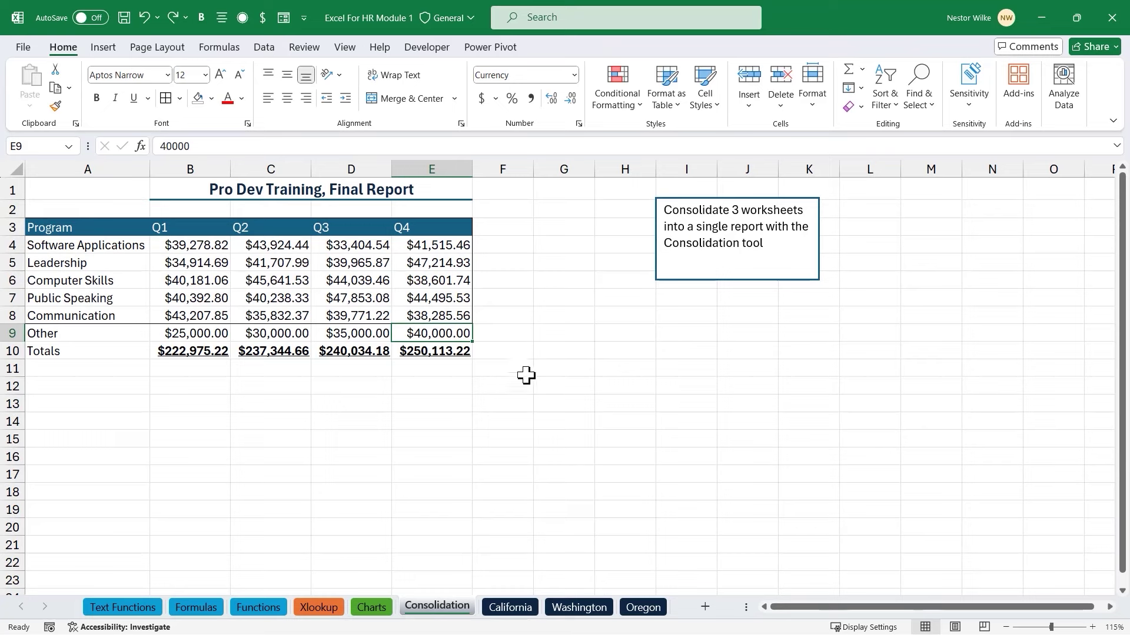
left_click(384, 607)
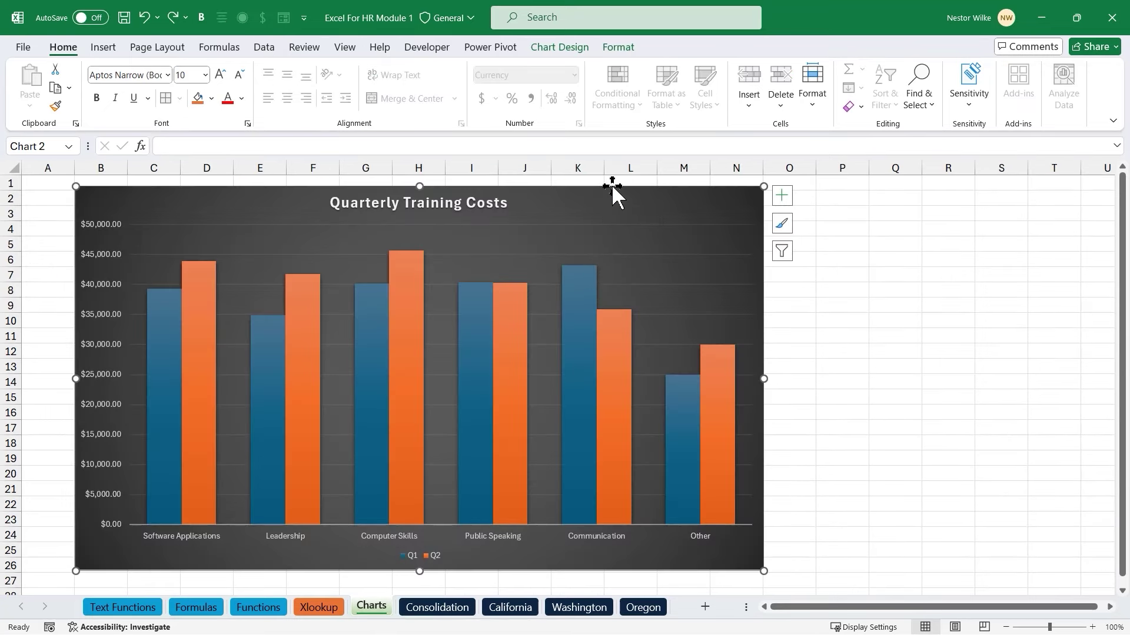
mouse_move(612, 190)
left_mouse_down()
mouse_move(613, 232)
mouse_move(622, 214)
mouse_move(612, 182)
left_mouse_up()
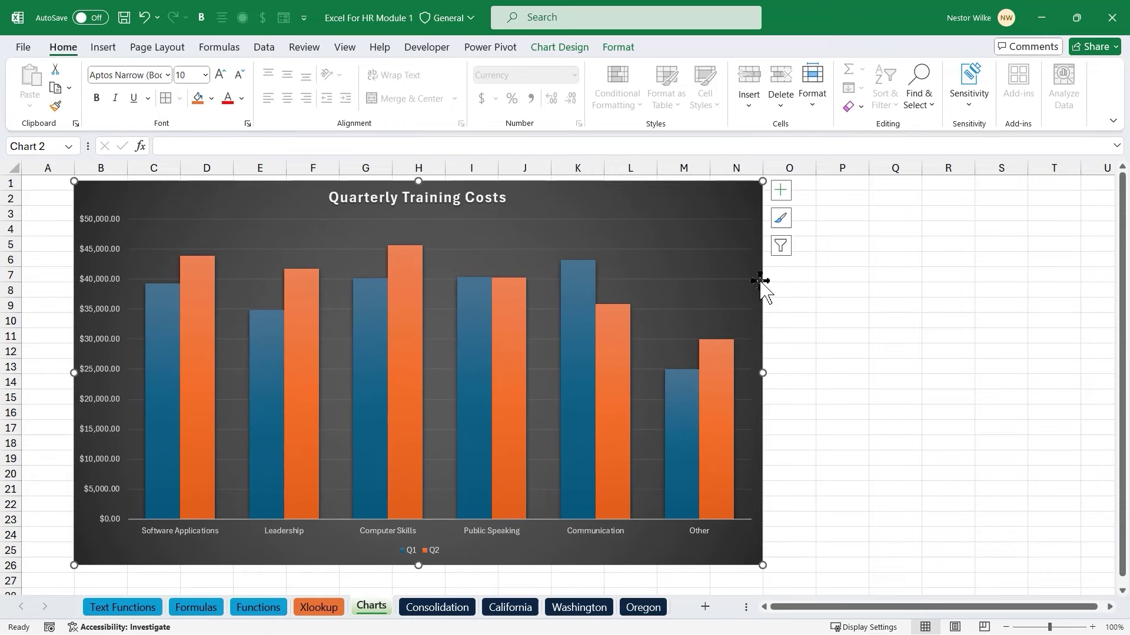
left_click(877, 322)
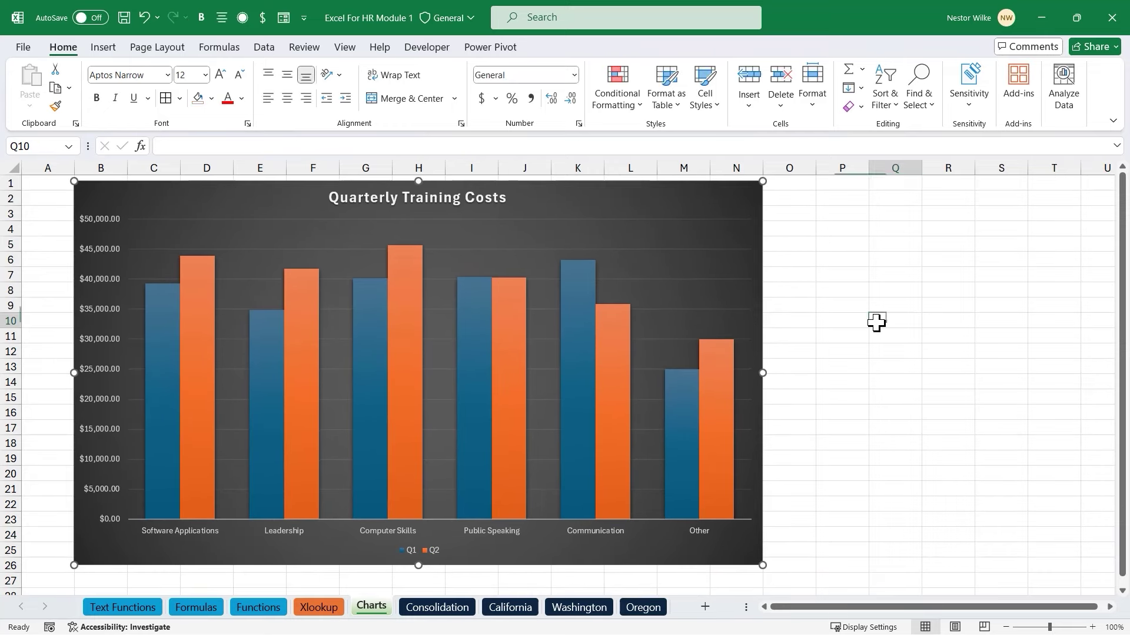
left_click(438, 608)
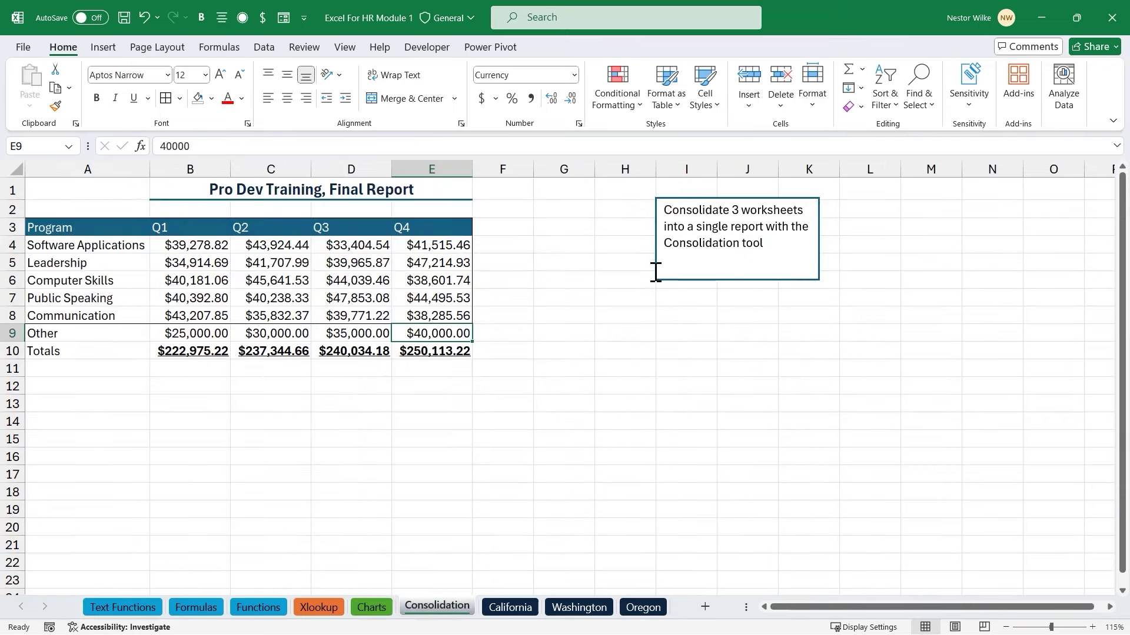
Enter the heading 'Trend' in cell G3.
left_click(569, 230)
type("Trend")
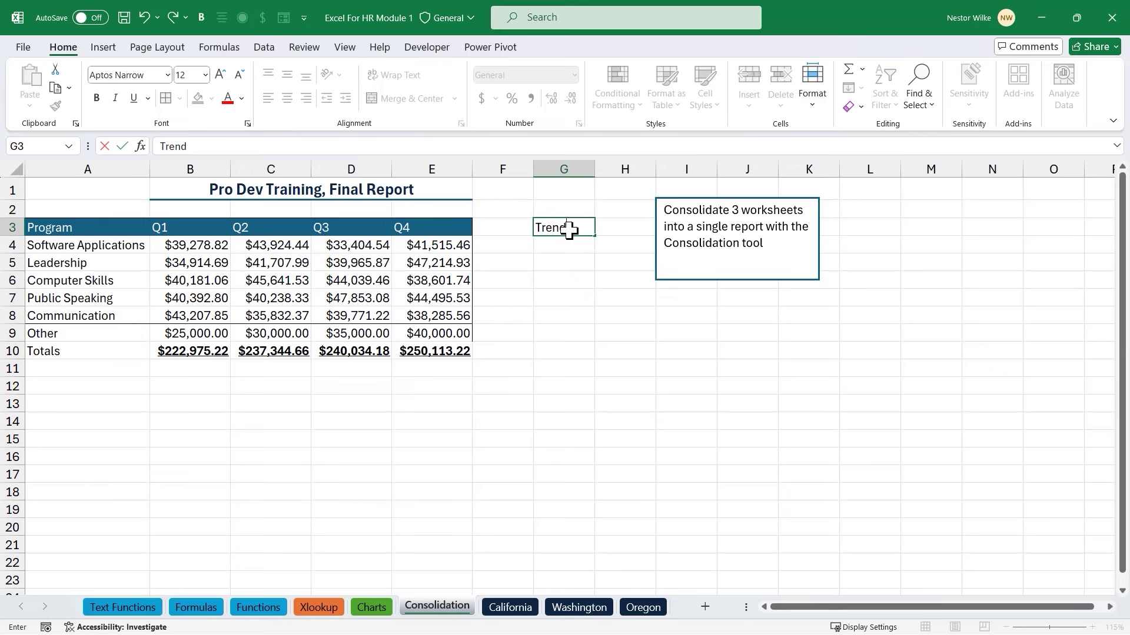
key("Return")
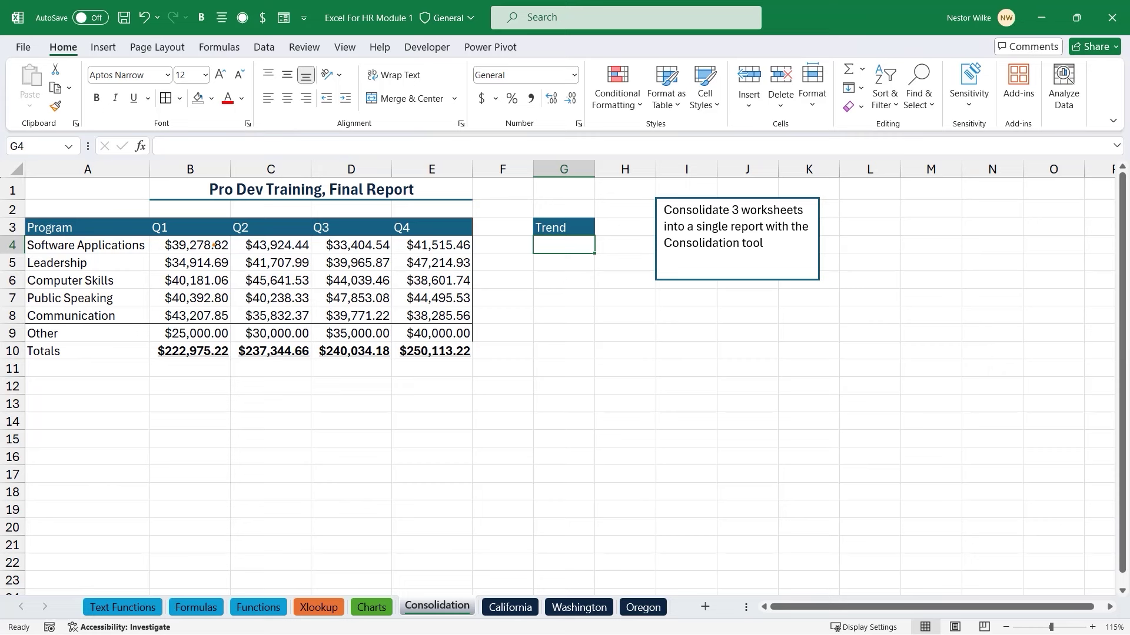
Select row 4's quarterly values, choose G4 for the Software Applications trend, and show the Insert ribbon.
mouse_move(220, 251)
left_mouse_down()
mouse_move(306, 243)
mouse_move(383, 256)
mouse_move(406, 241)
left_mouse_up()
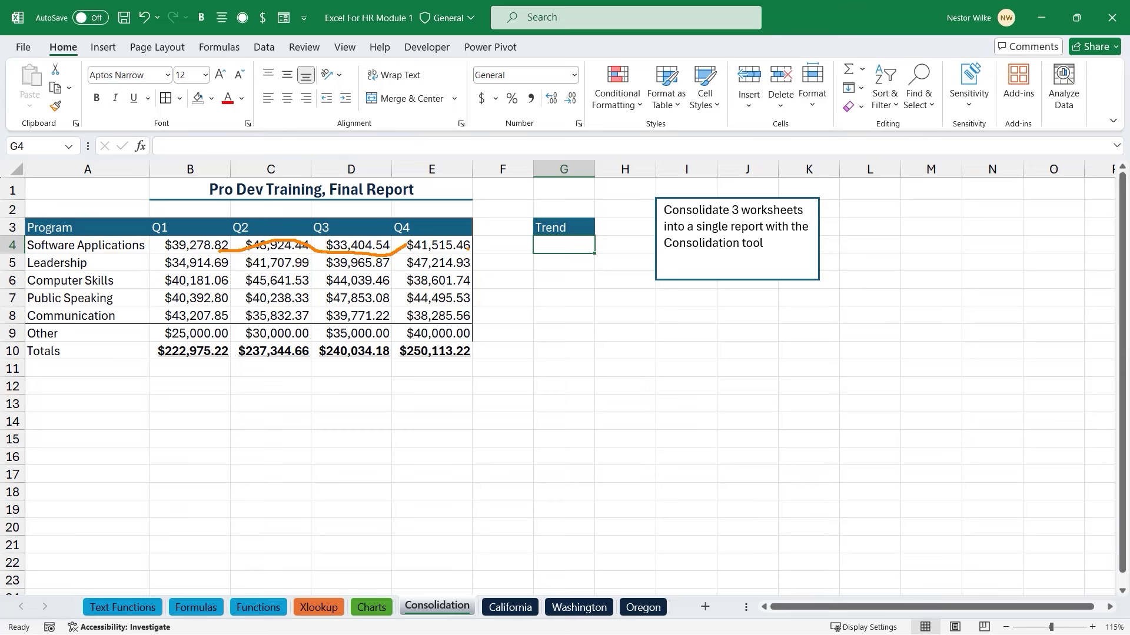
key("Escape")
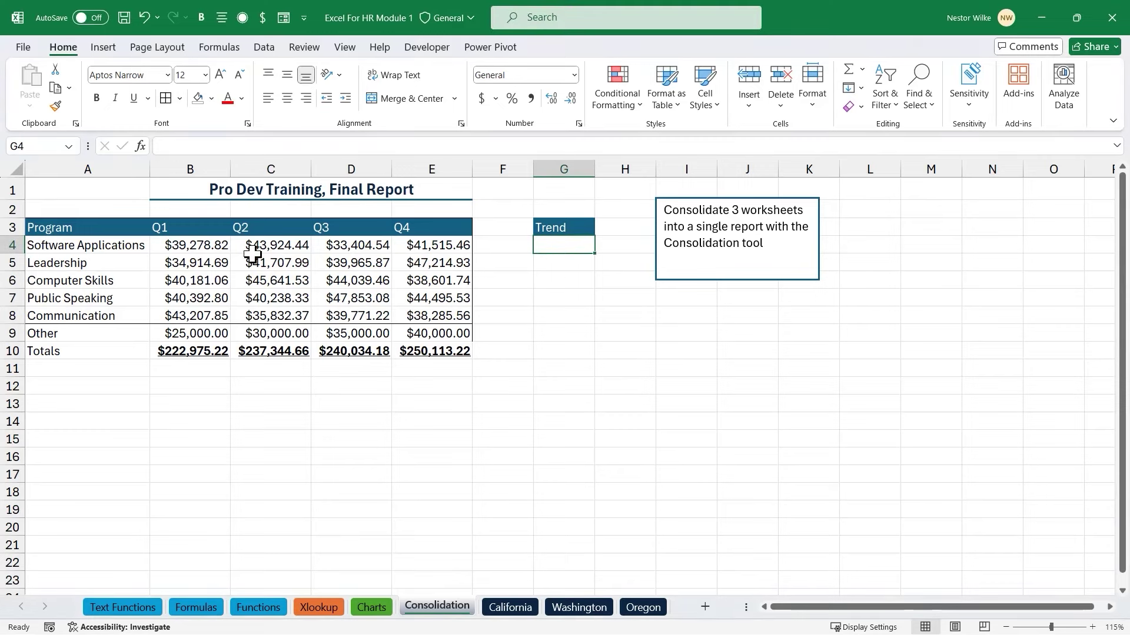
left_click_drag(220, 244, 424, 244)
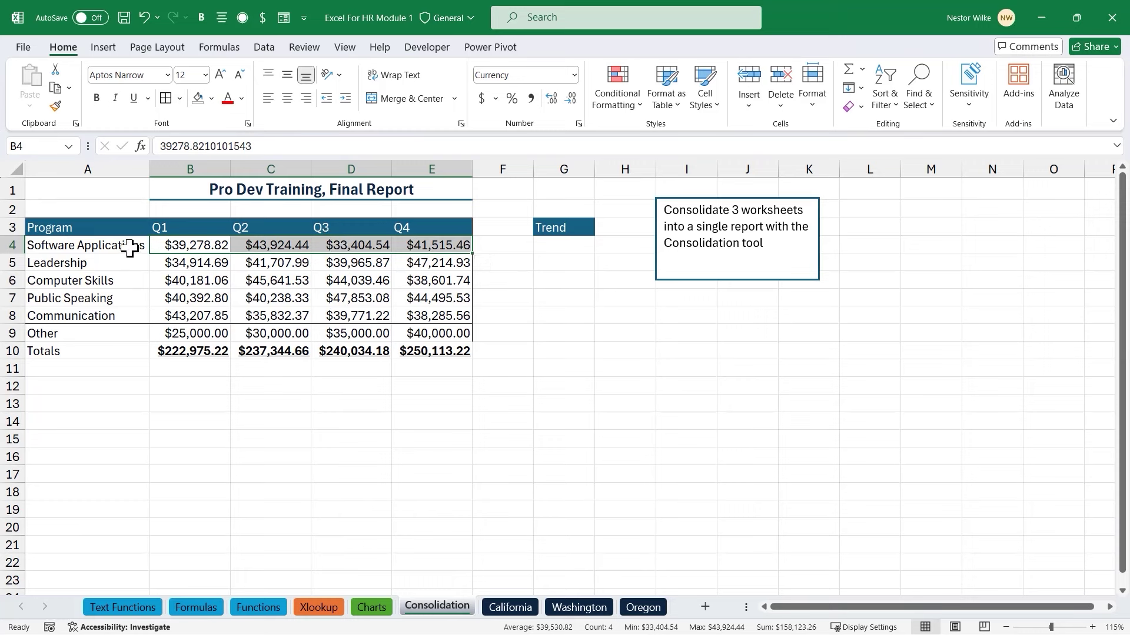
left_click(556, 244)
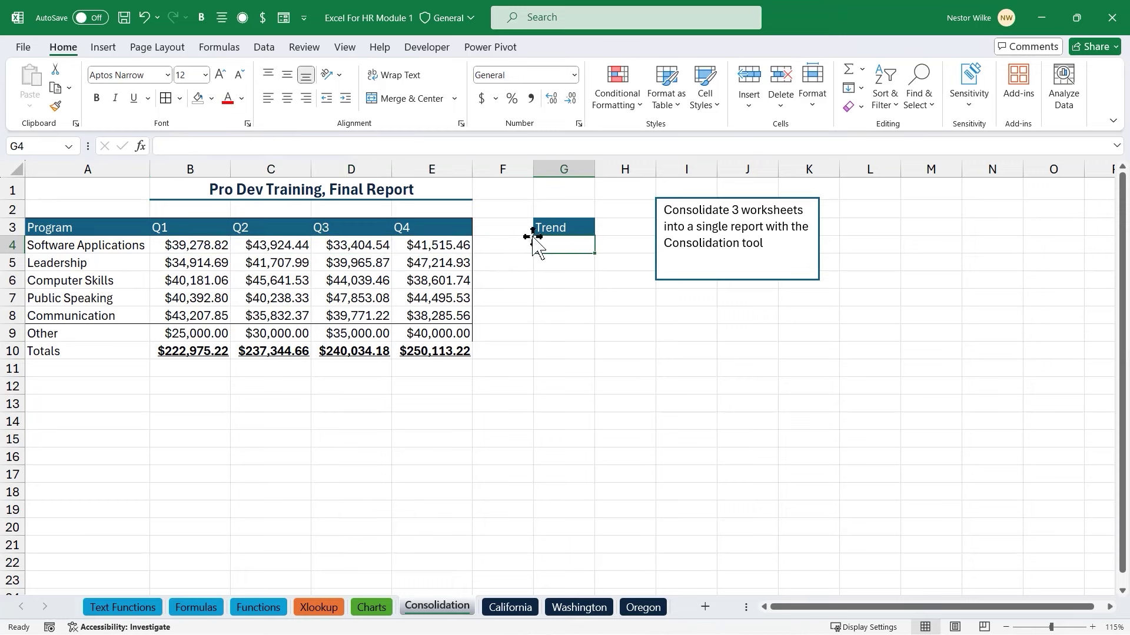
left_click(111, 51)
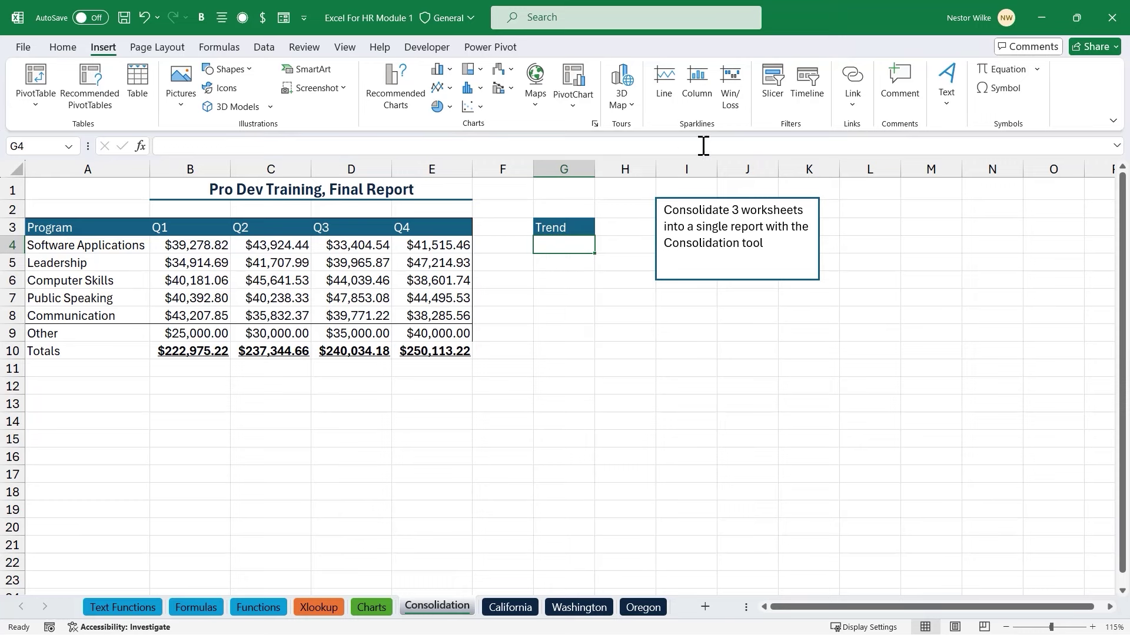
Create a line sparkline in G4 using the data range B4:E4.
left_click(668, 94)
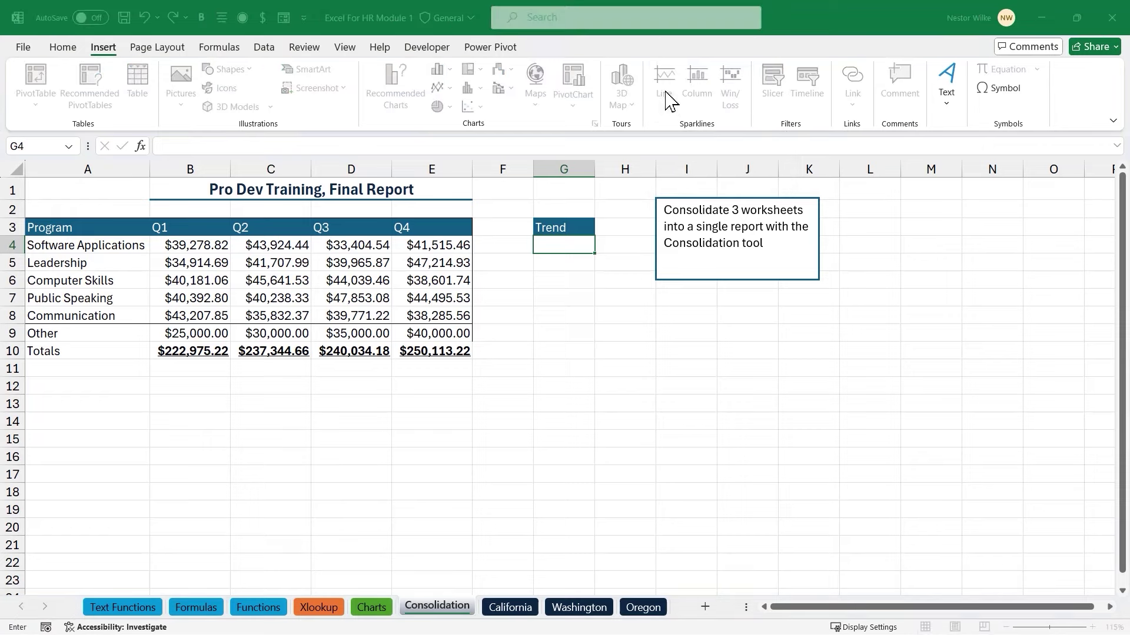
left_click_drag(576, 251, 748, 204)
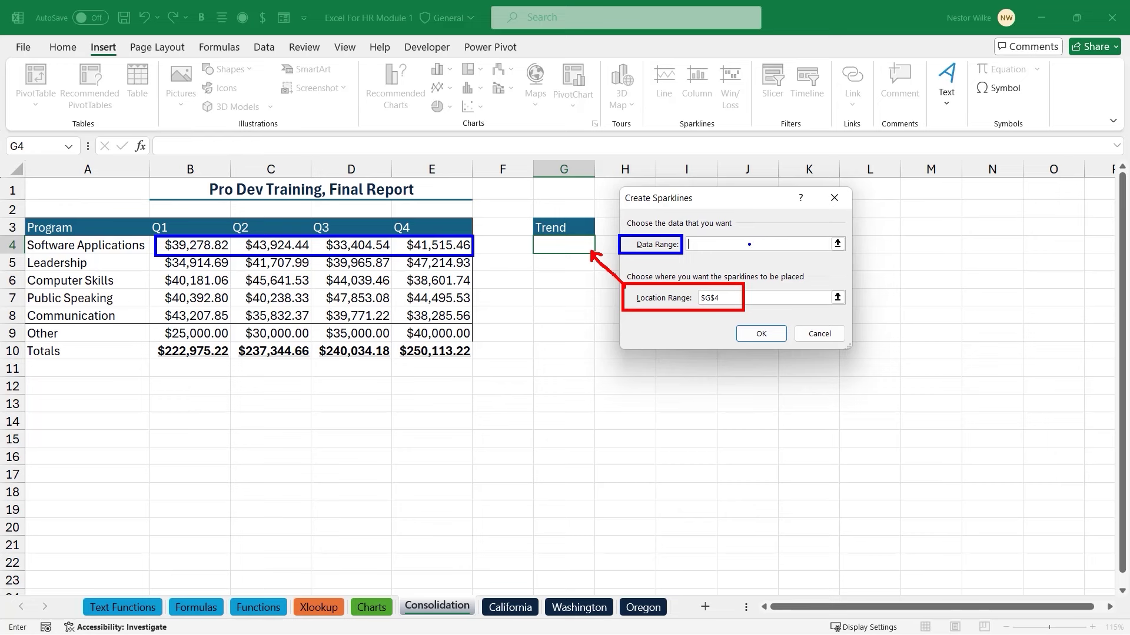
left_click(206, 244)
left_click_drag(206, 244, 429, 247)
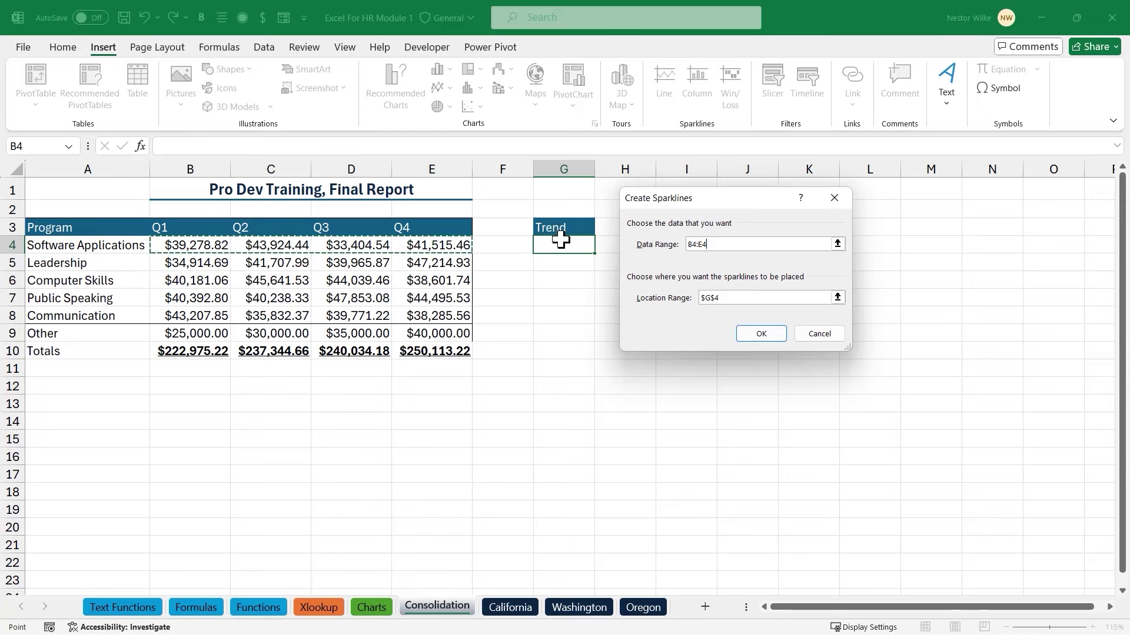
left_click(761, 334)
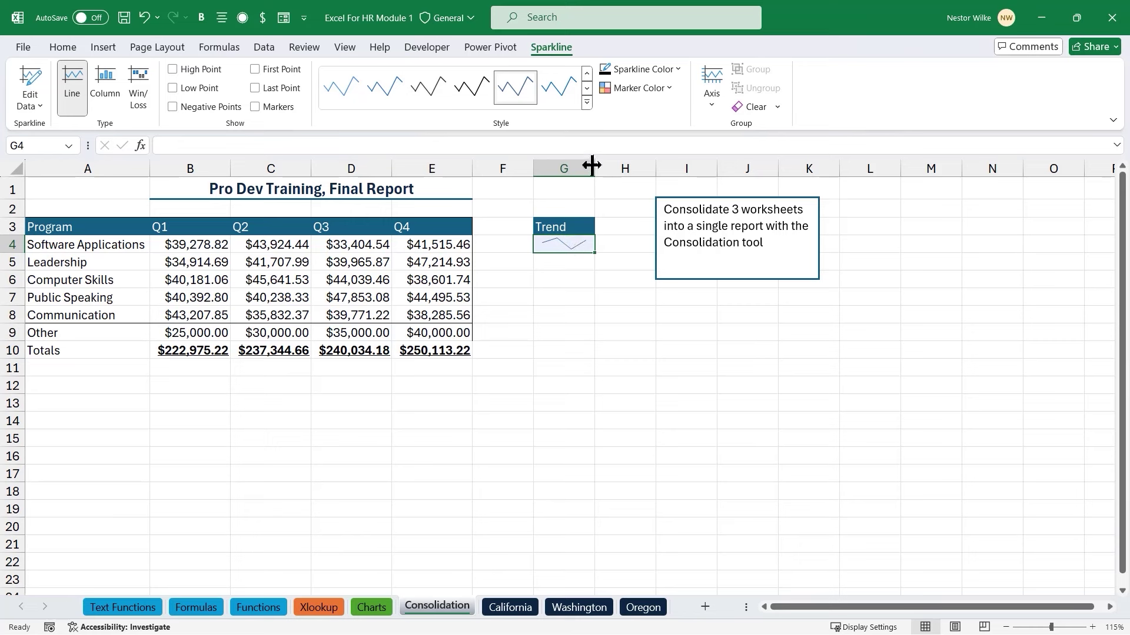
Widen the Trend column G and make row 4 taller.
left_click_drag(592, 166, 654, 169)
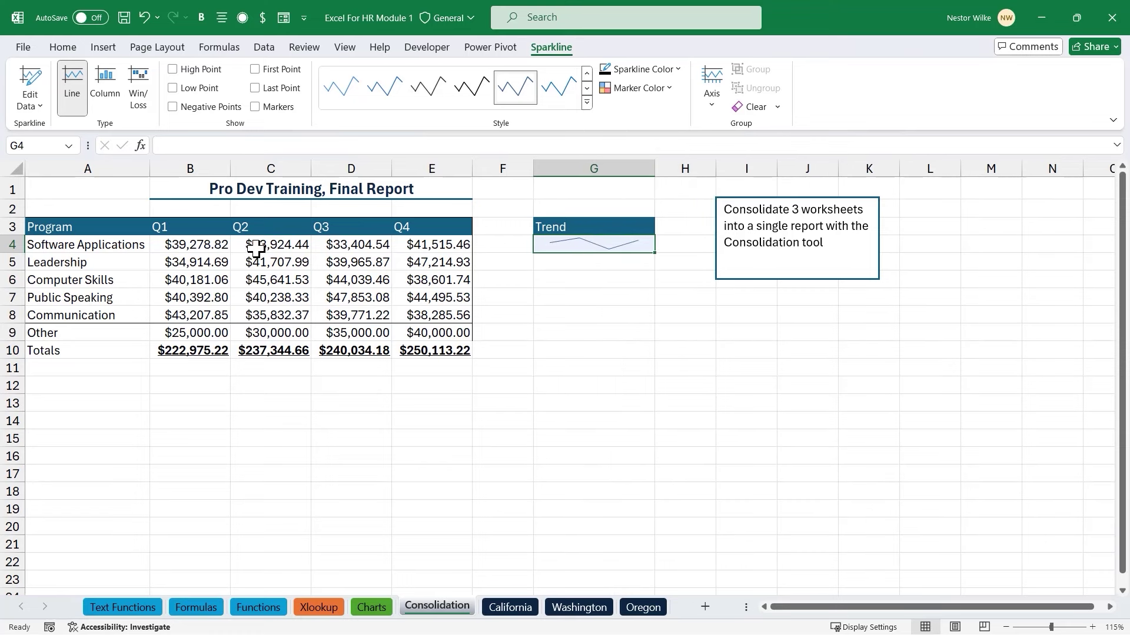
left_click_drag(16, 253, 17, 271)
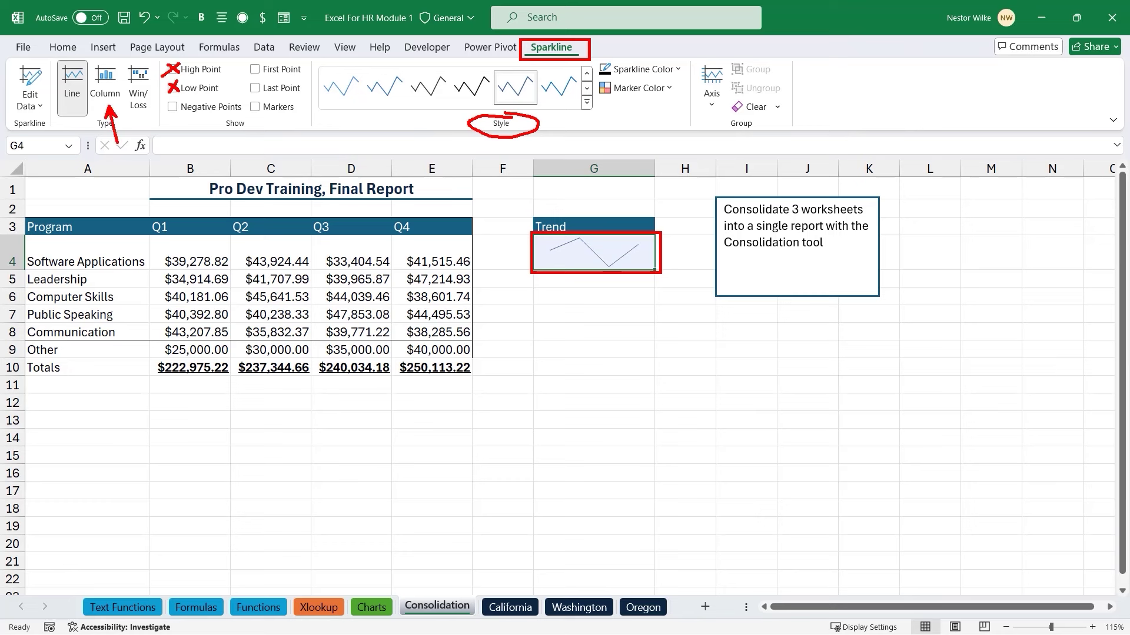
key("Escape")
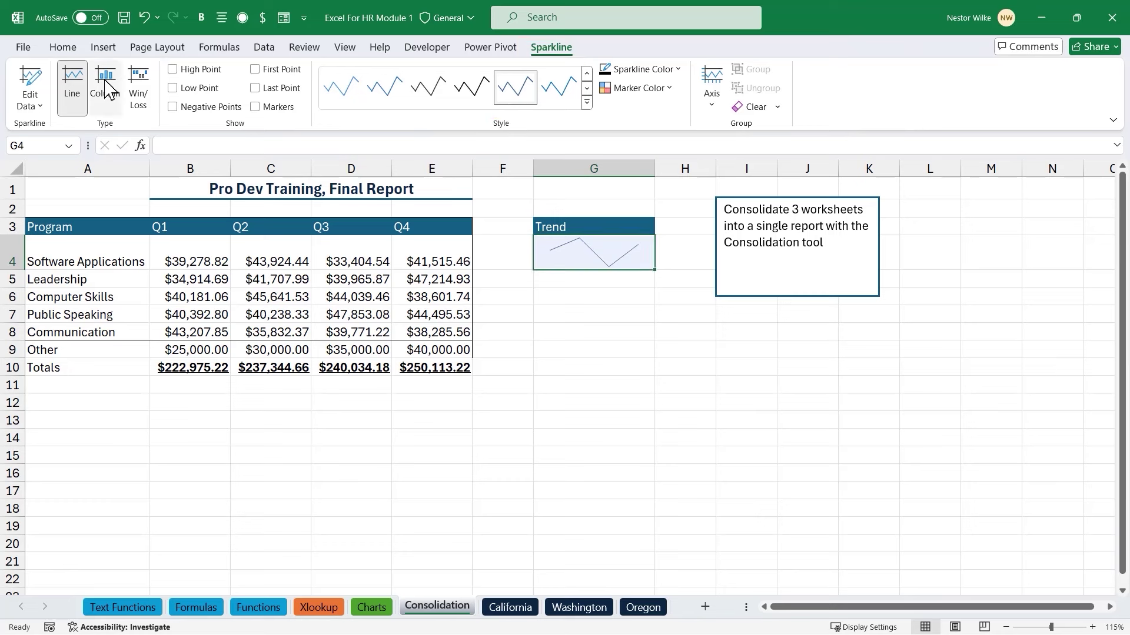
Turn on High Point and Low Point markers and apply an orange-red sparkline style.
left_click(172, 70)
left_click(173, 88)
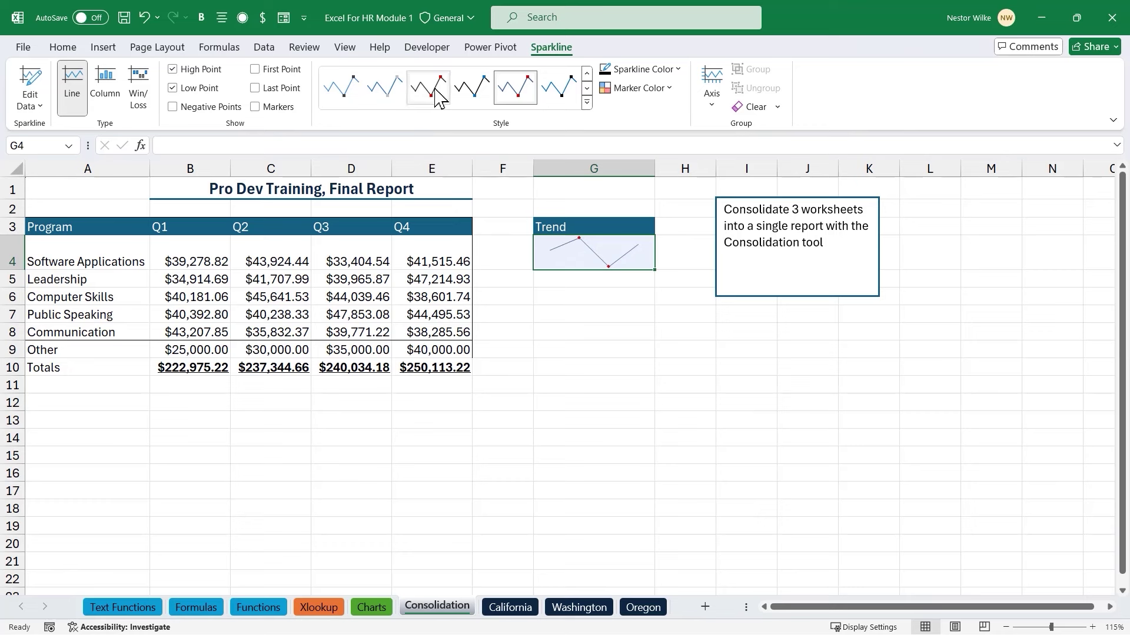
left_click(586, 88)
left_click(586, 72)
left_click(587, 72)
left_click(389, 88)
left_click(606, 280)
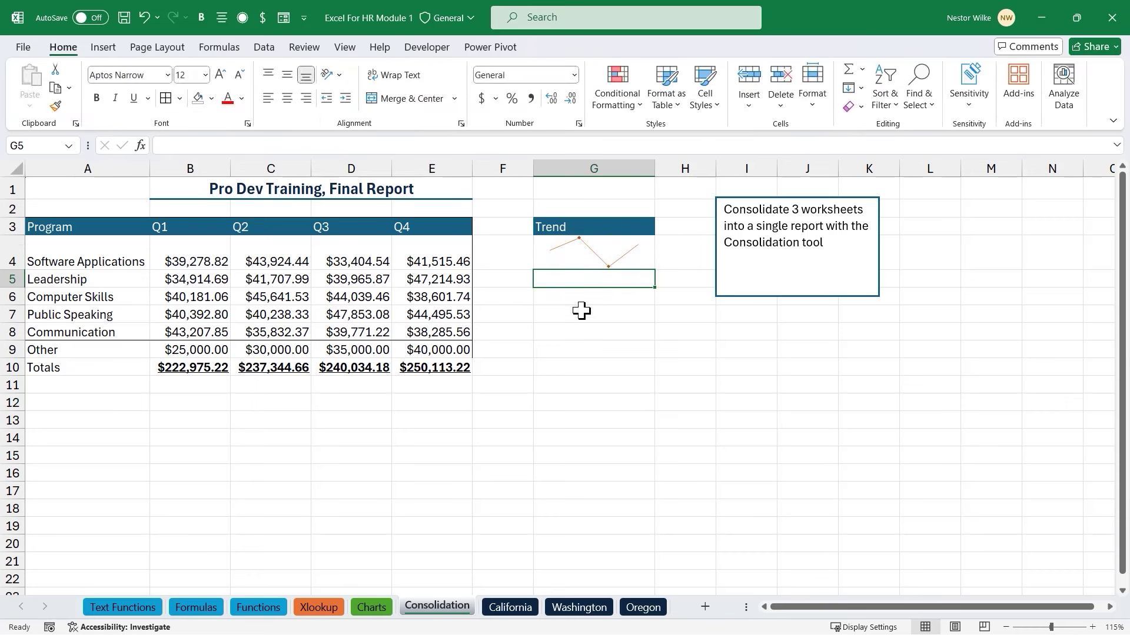
left_click(595, 253)
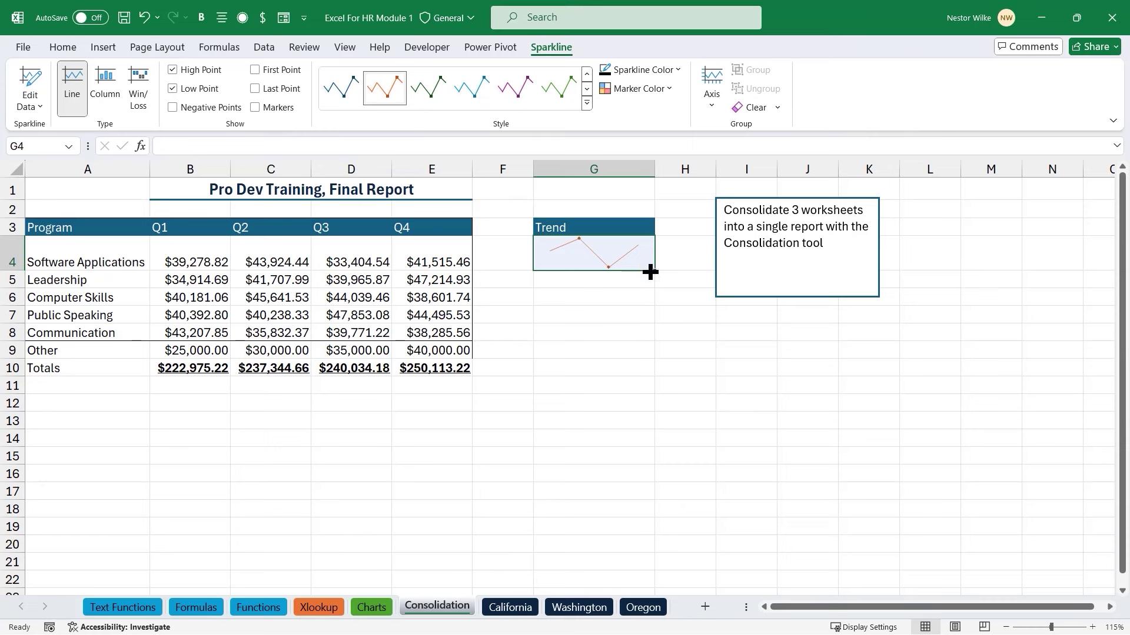
Copy the G4 sparkline down through G8, then set rows 4 to 9 to row height 28.
left_click_drag(655, 269, 654, 336)
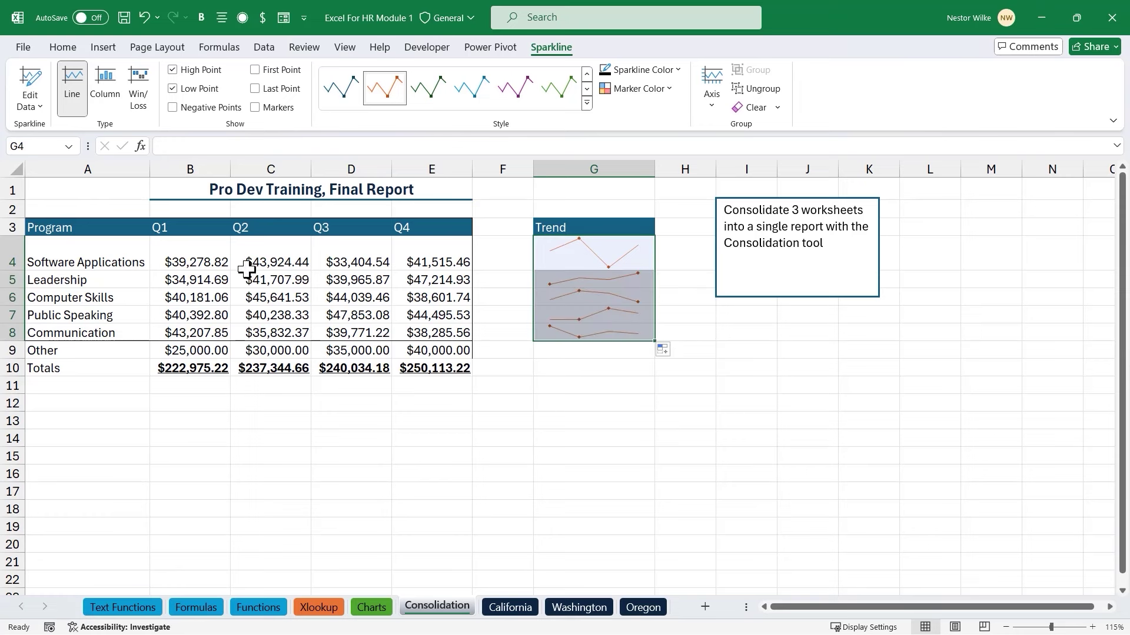
left_click(112, 261)
left_click_drag(7, 253, 7, 355)
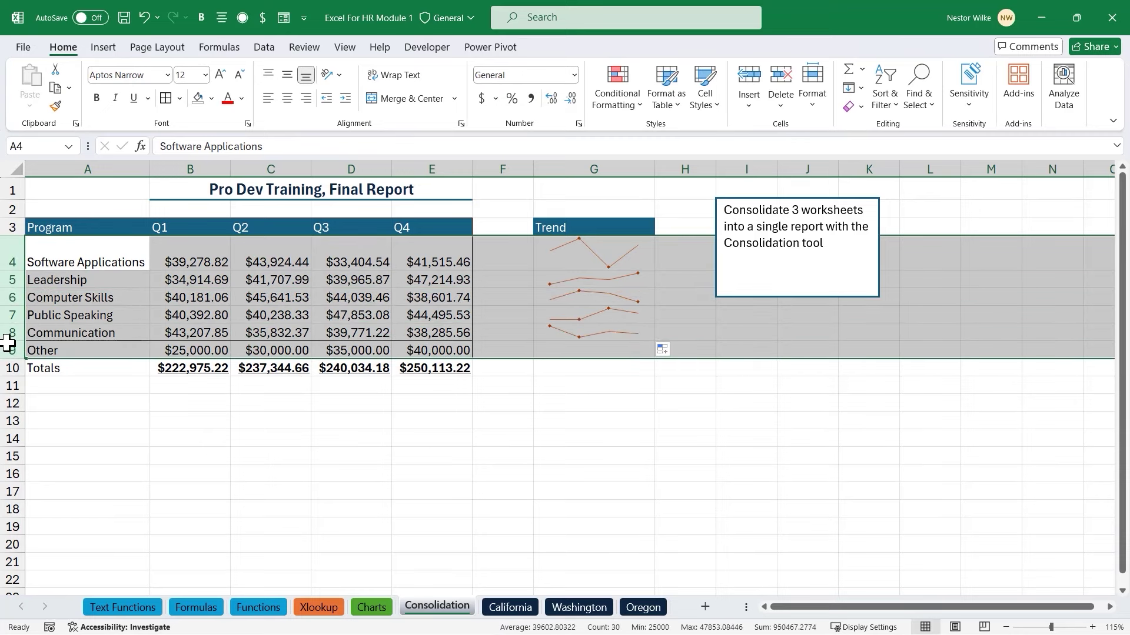
right_click(11, 280)
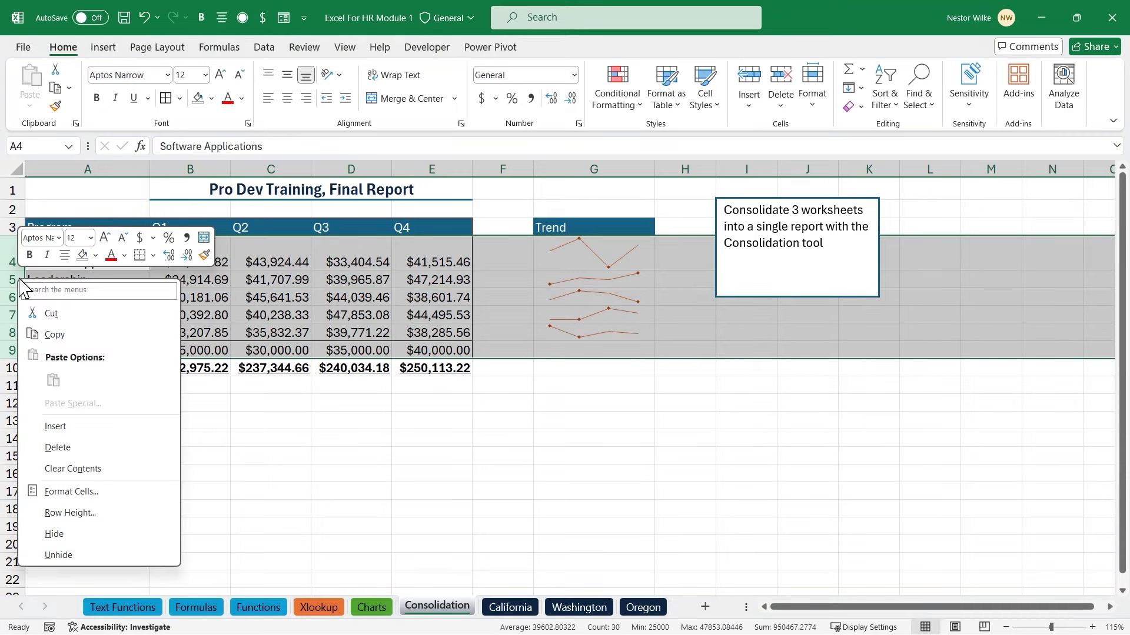
left_click(101, 513)
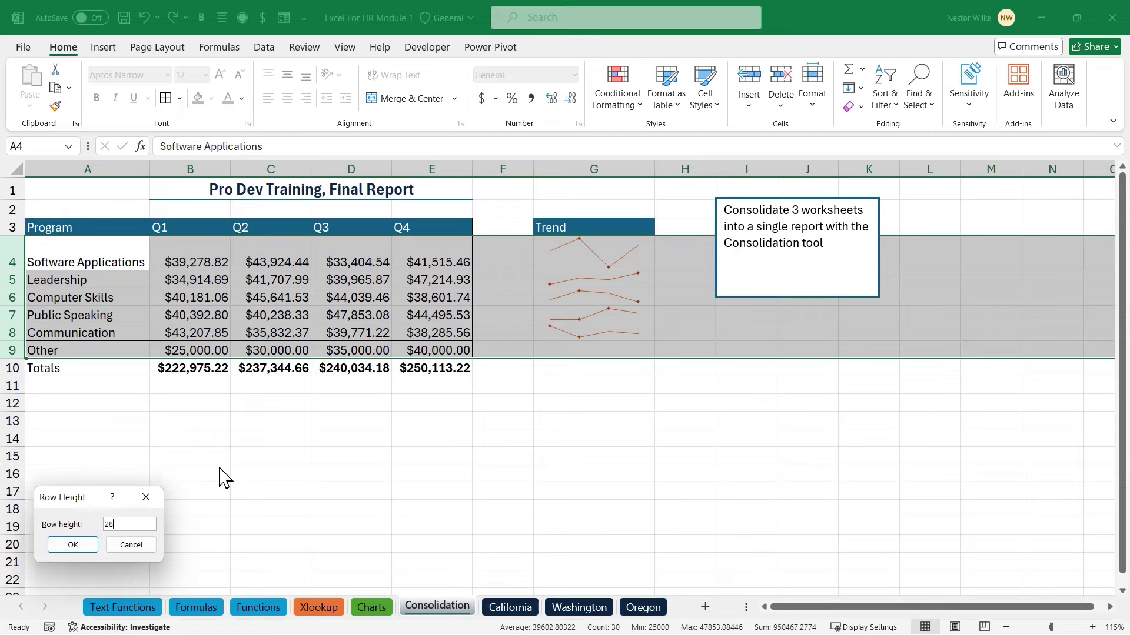
type("28")
key("Return")
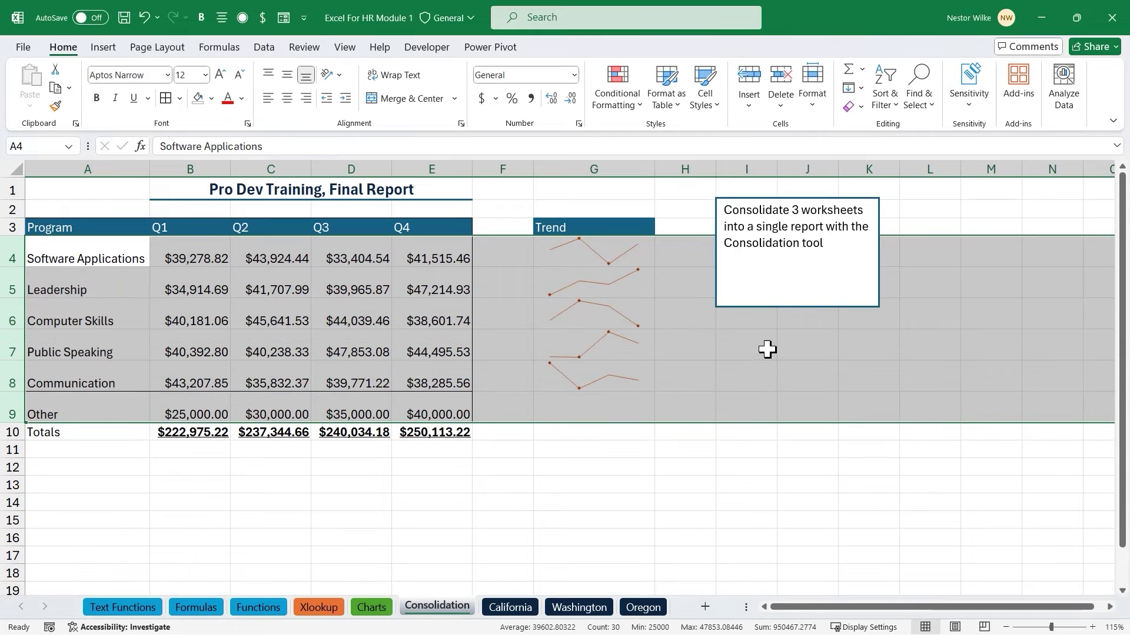
left_click(738, 361)
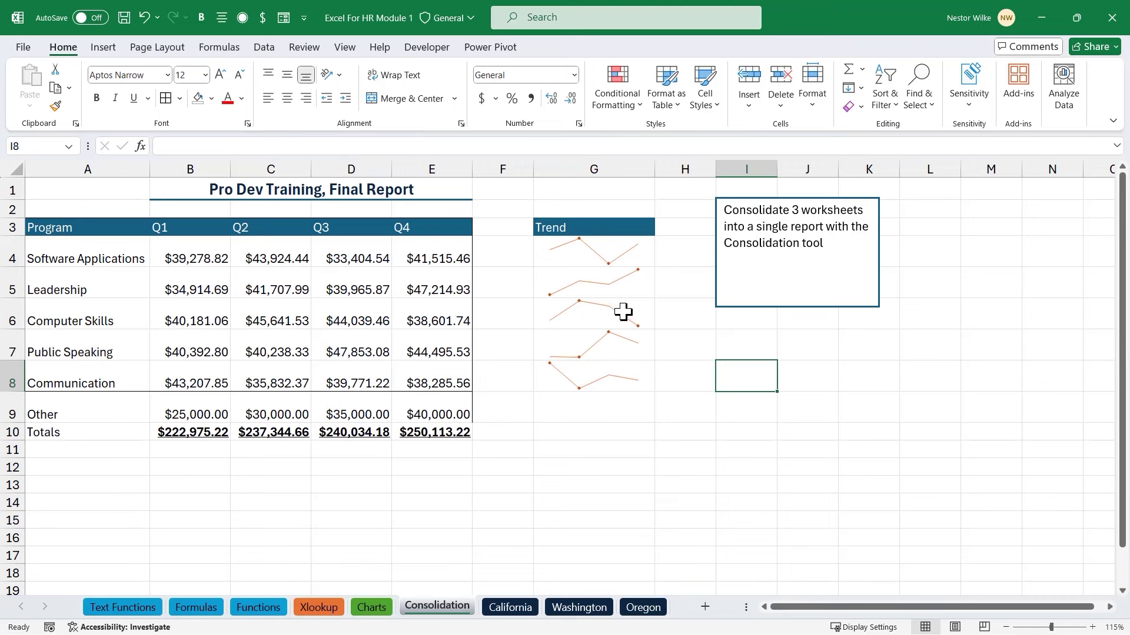
Switch the G4:G8 sparklines to Column type and apply the light blue style.
left_click(604, 254)
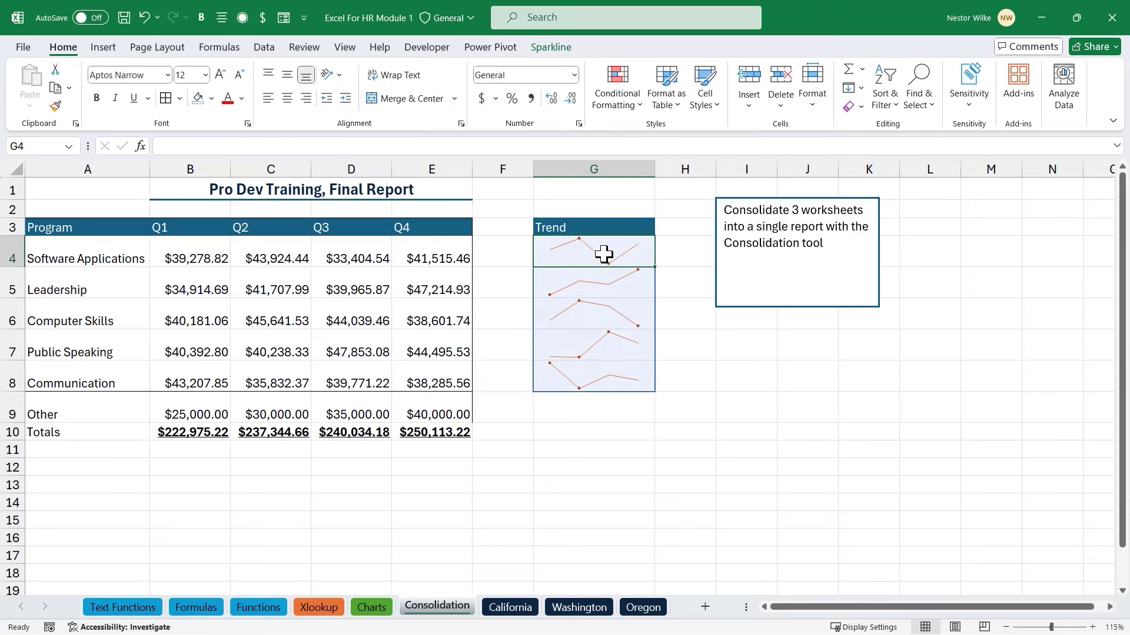
left_click(552, 49)
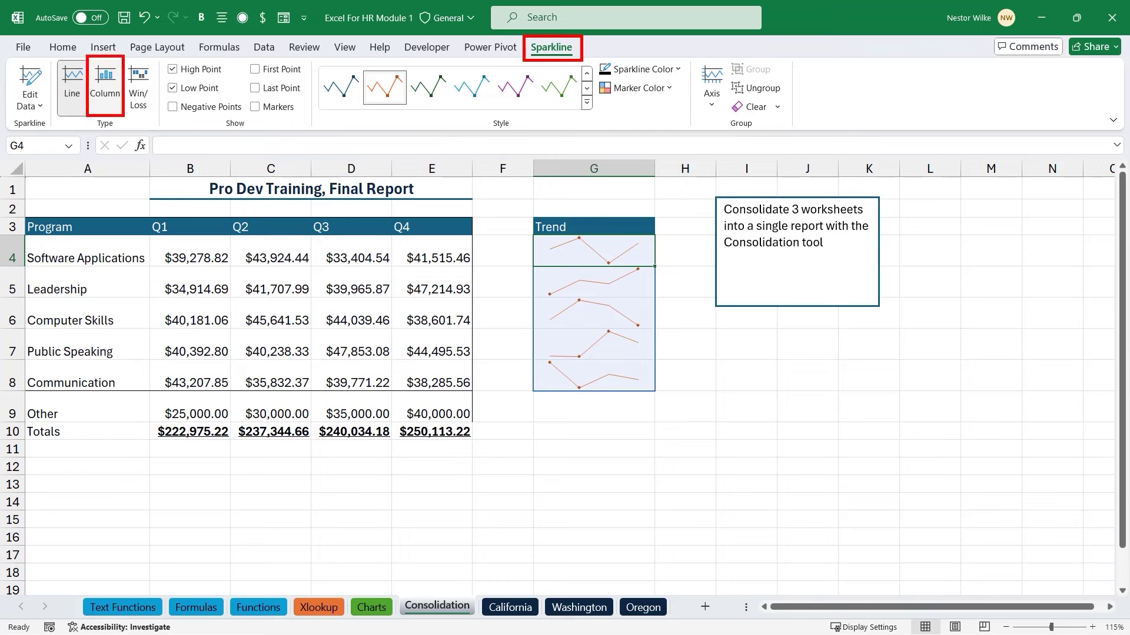
left_click(105, 83)
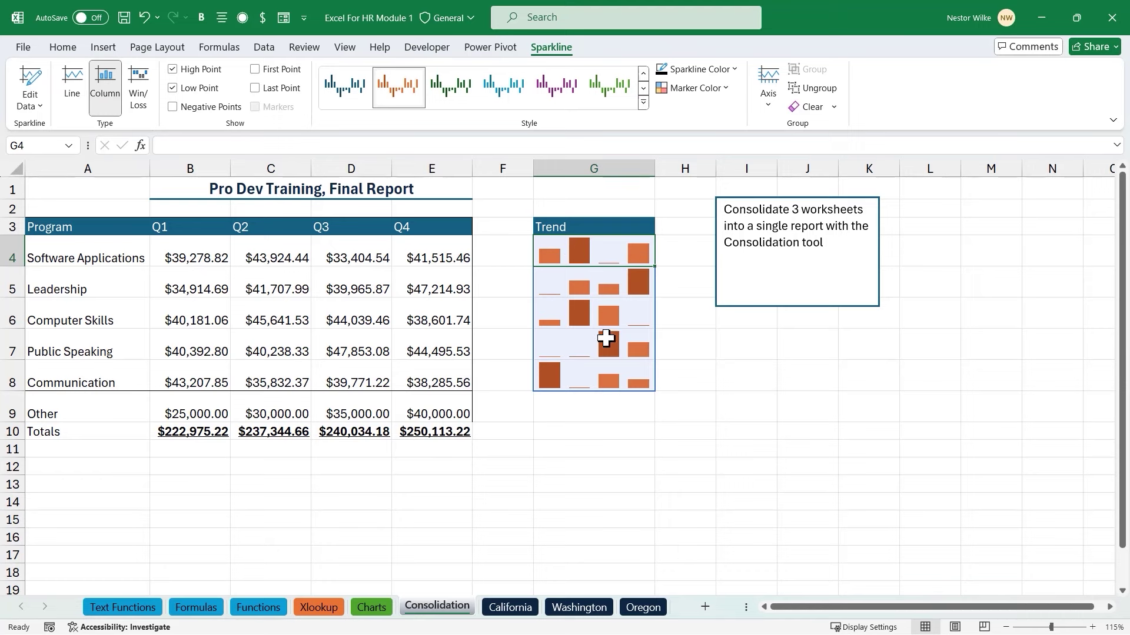
left_click(556, 91)
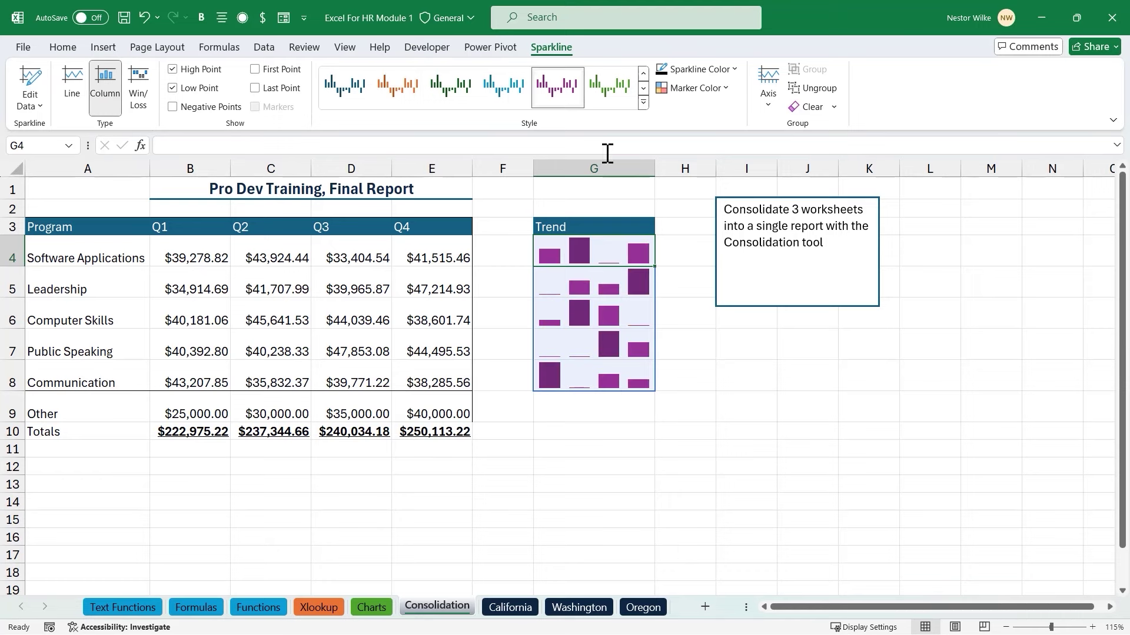
left_click(347, 91)
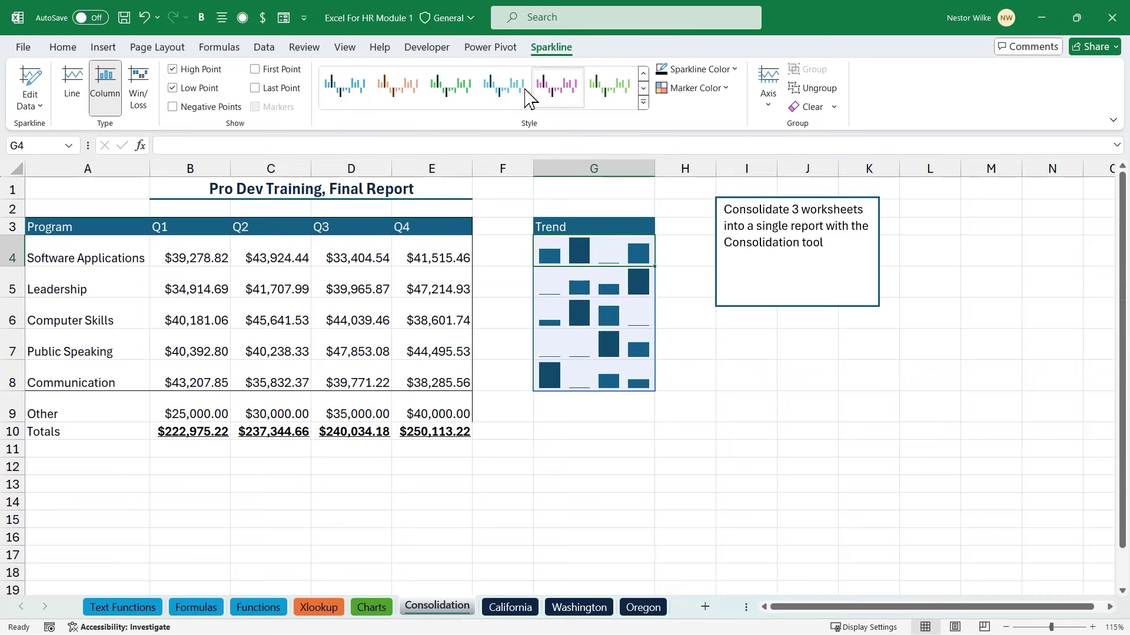
left_click(505, 93)
left_click(612, 88)
left_click(505, 91)
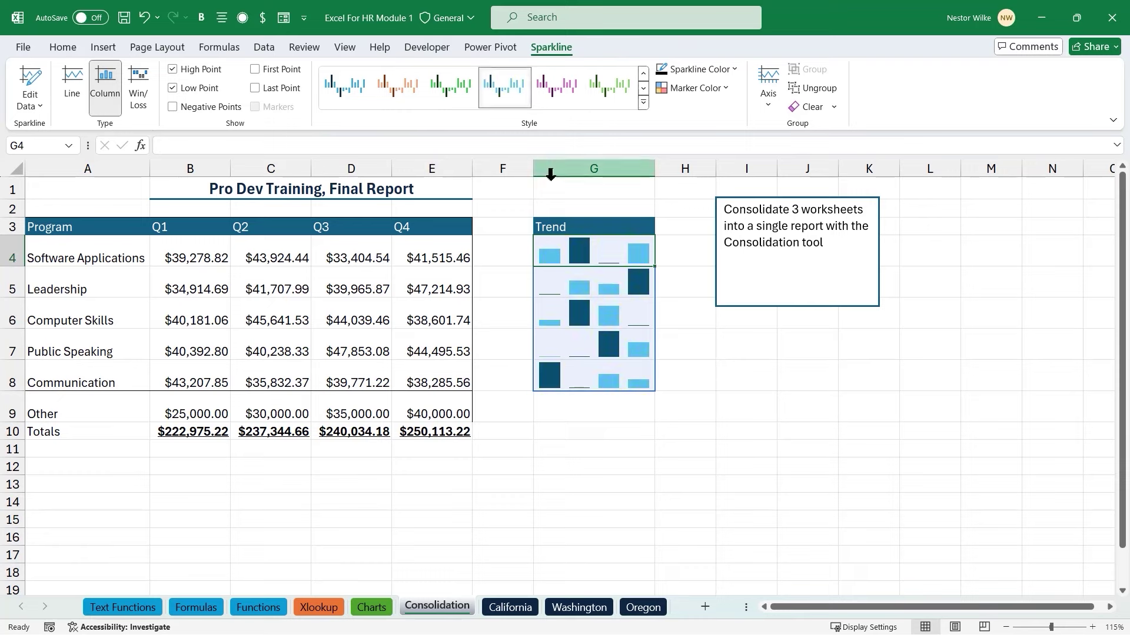